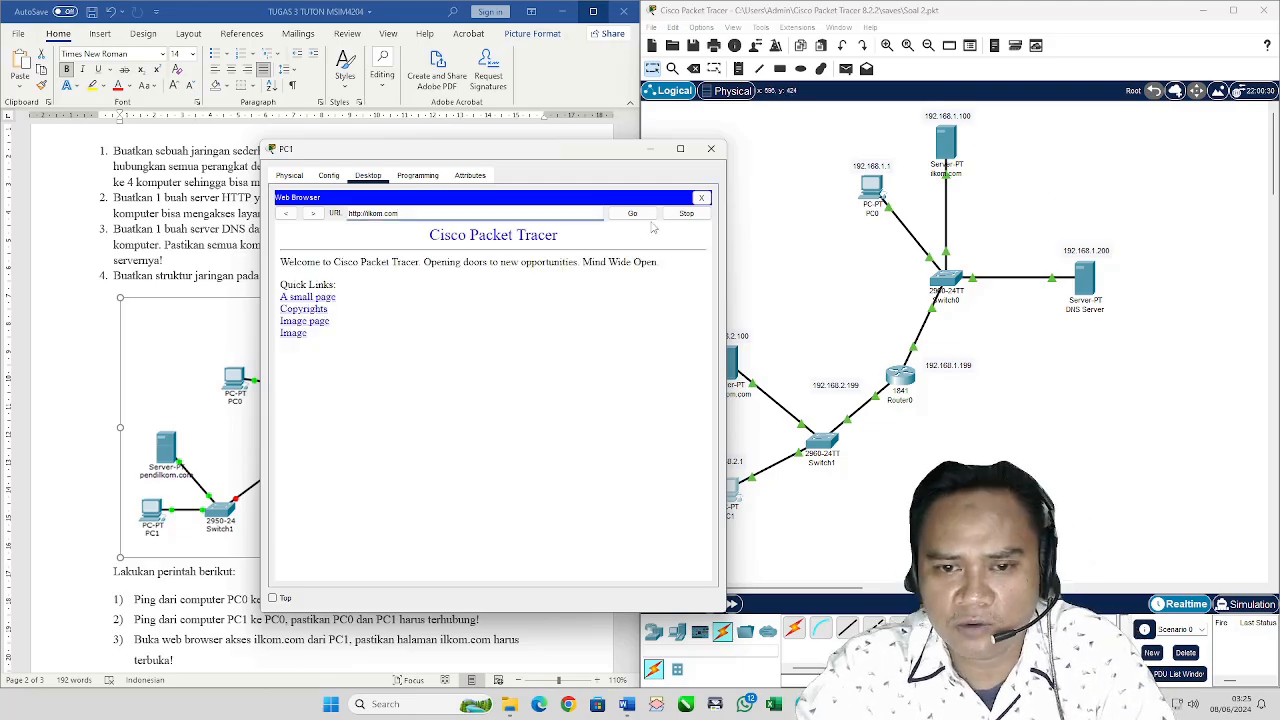
Step: Review the assignment's network tasks and topology diagram in the Word document
drag(500, 149, 674, 103)
scroll(445, 643, down, 1)
scroll(447, 641, down, 1)
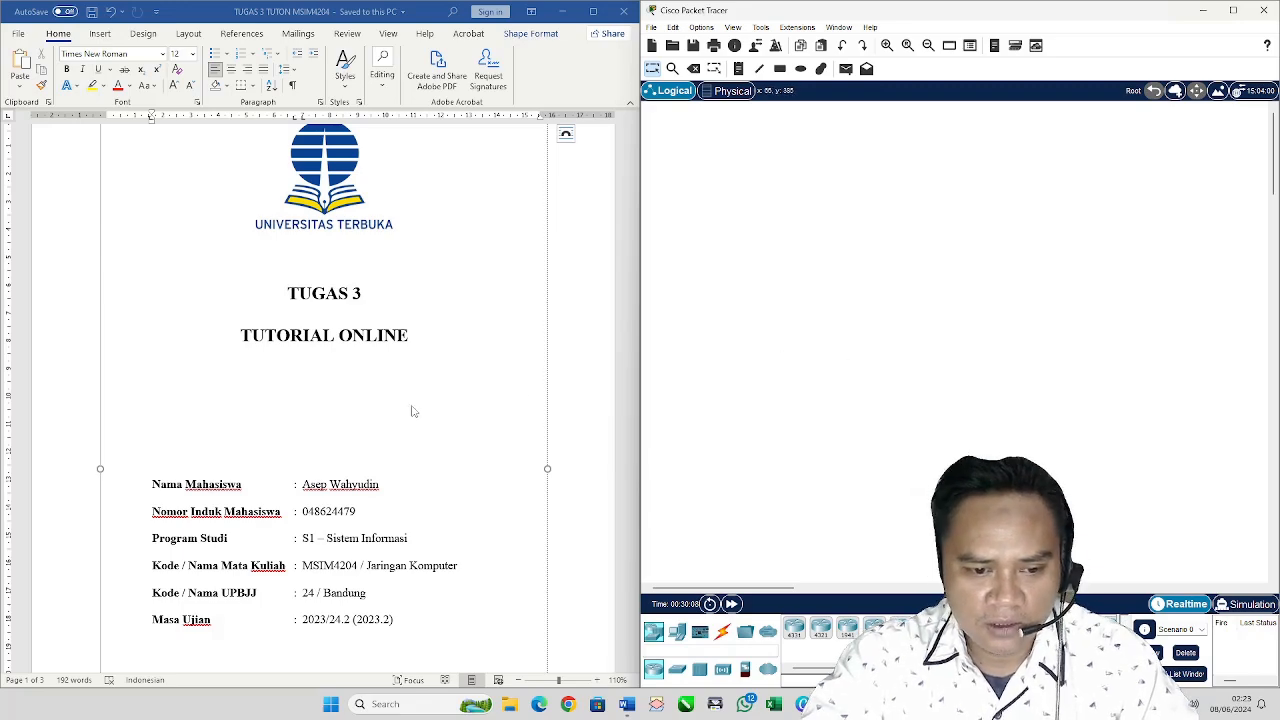
scroll(477, 345, down, 10)
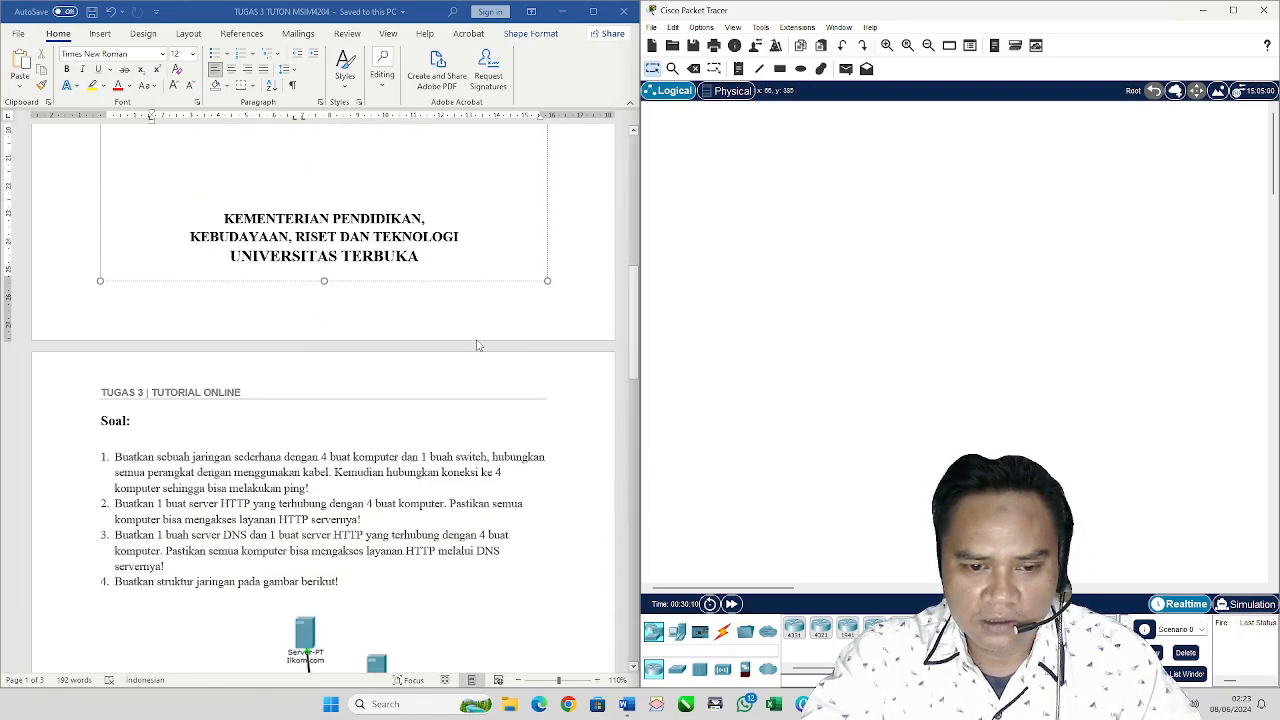
scroll(477, 345, down, 3)
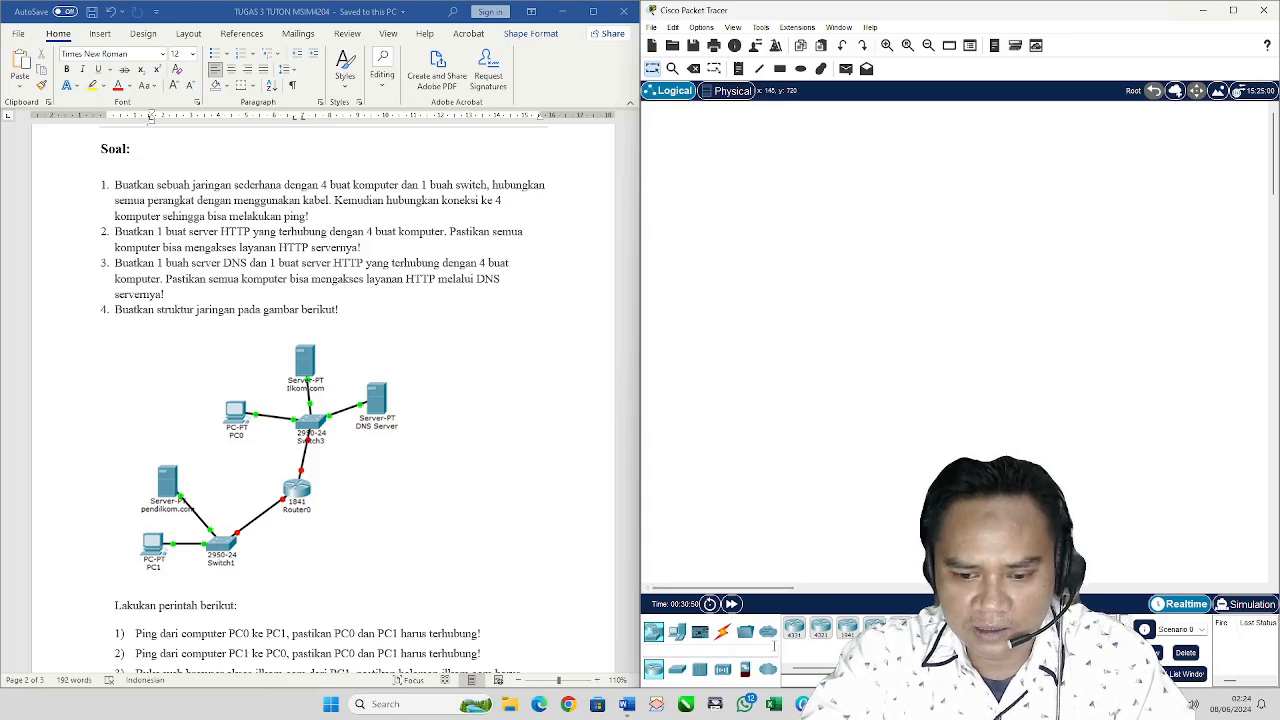
Step: Place four PCs in the empty workspace, arranged as the corners of a square
click(677, 632)
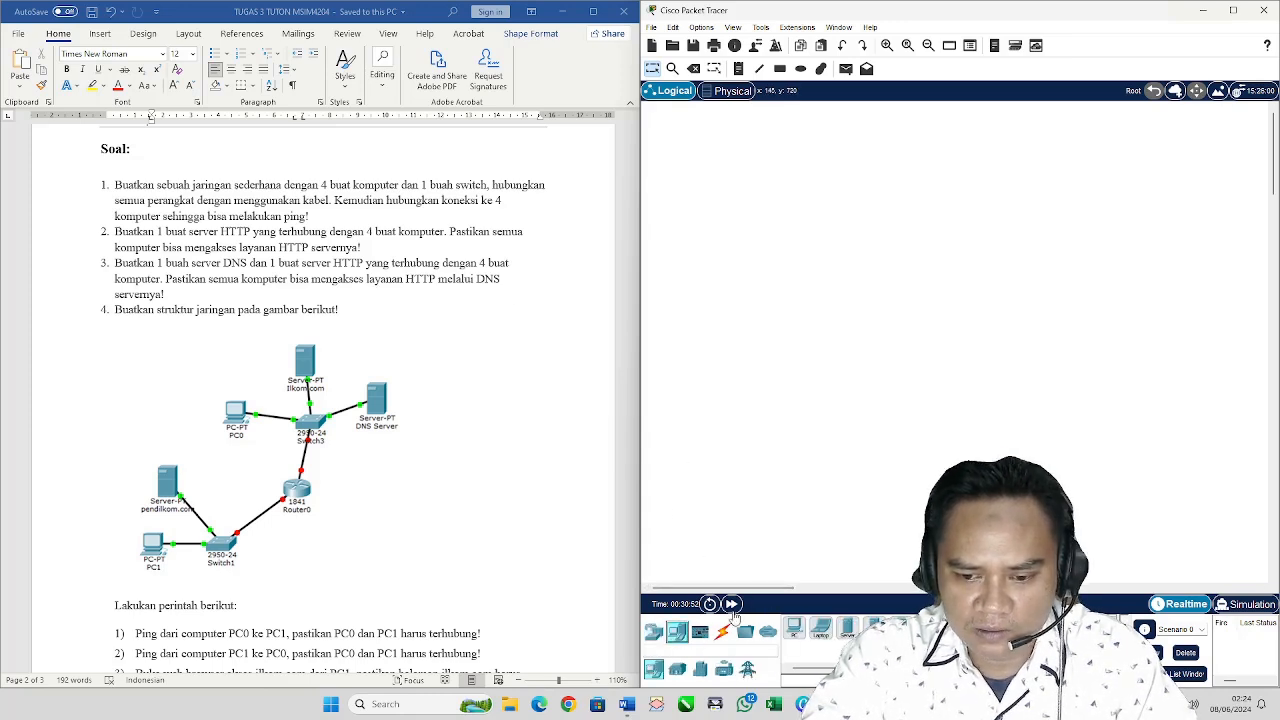
drag(793, 627, 776, 232)
drag(796, 626, 920, 240)
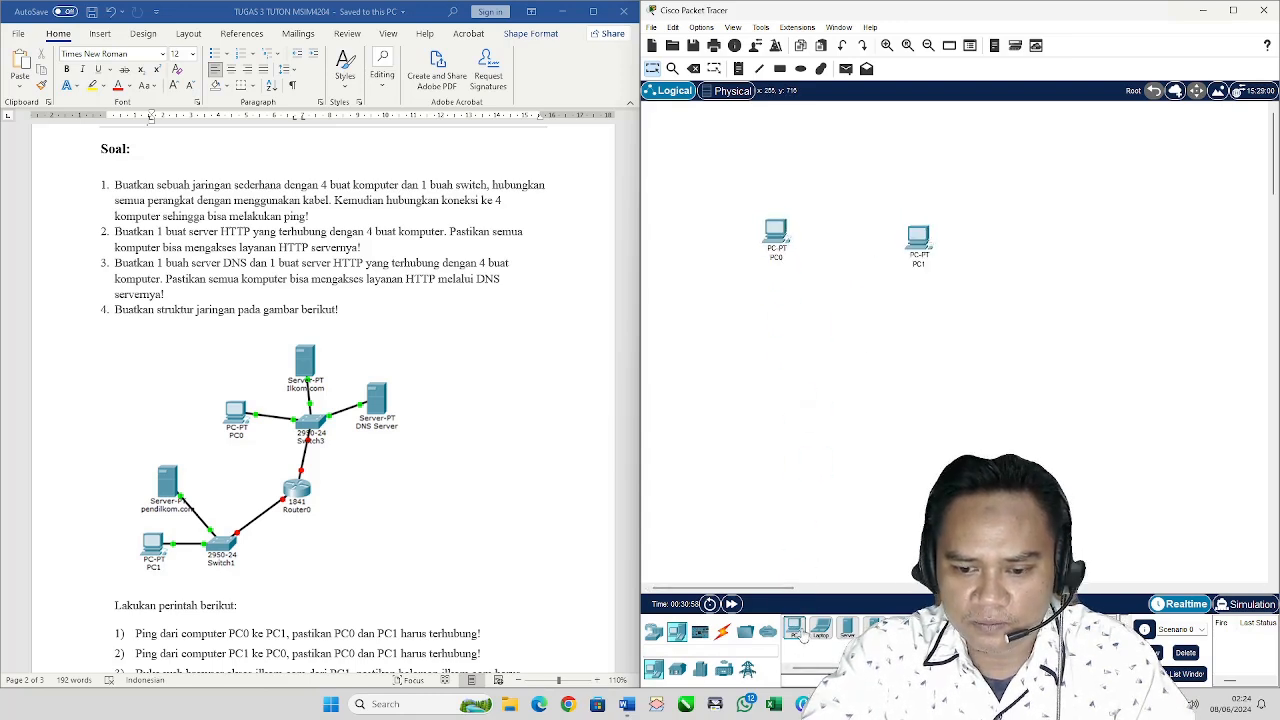
drag(799, 636, 786, 400)
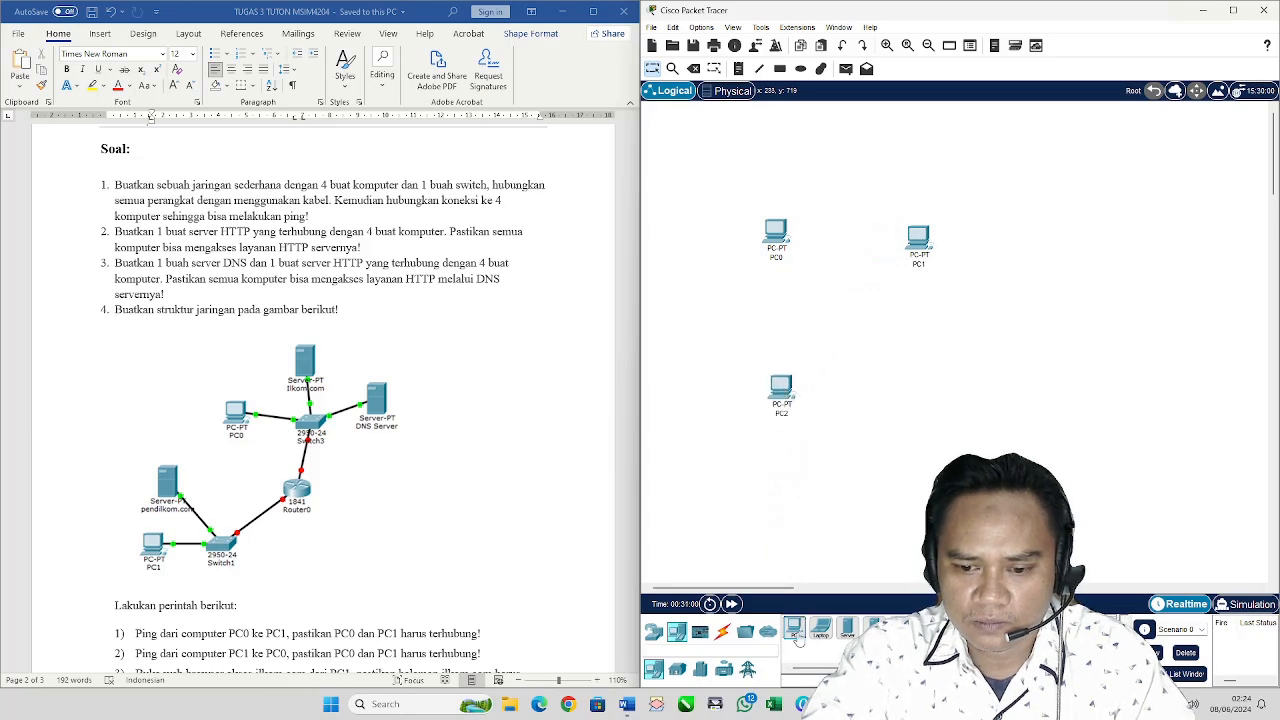
drag(795, 628, 928, 400)
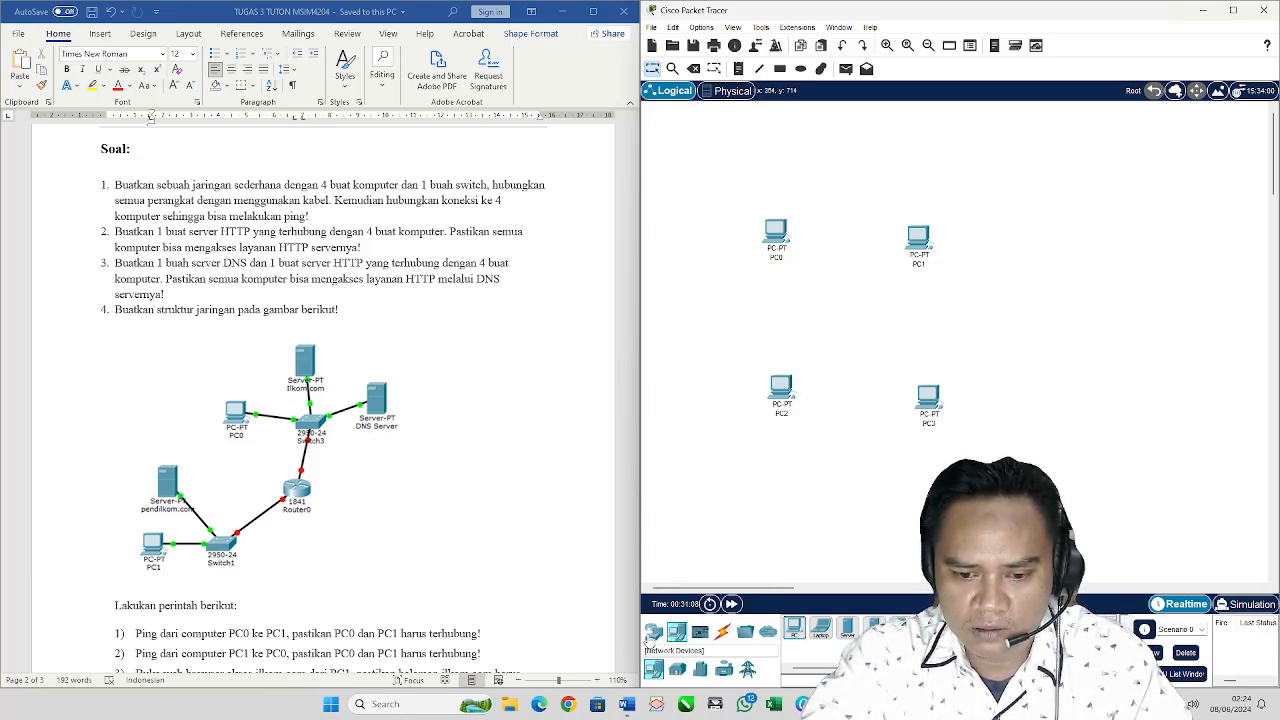
Step: Place a 2960 switch in the middle of the four PCs
click(654, 632)
mouse_move(678, 675)
mouse_down()
mouse_move(828, 340)
mouse_move(735, 577)
mouse_move(678, 670)
mouse_up()
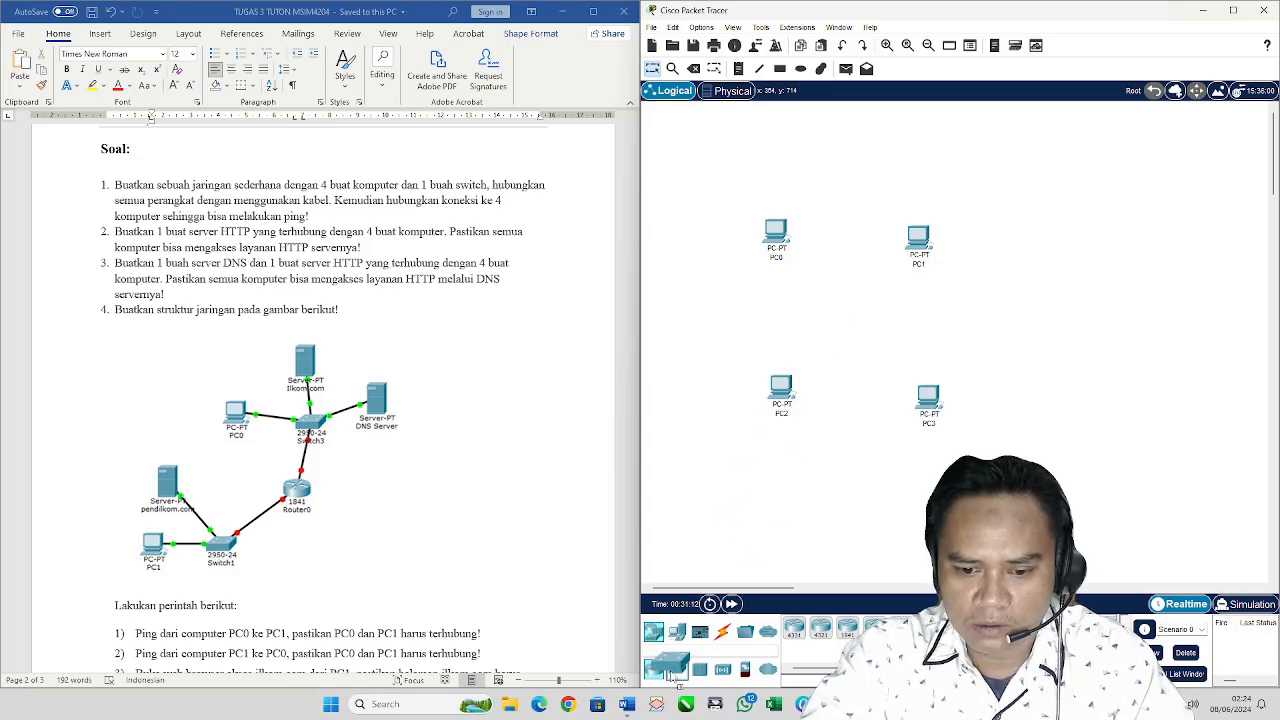
click(677, 671)
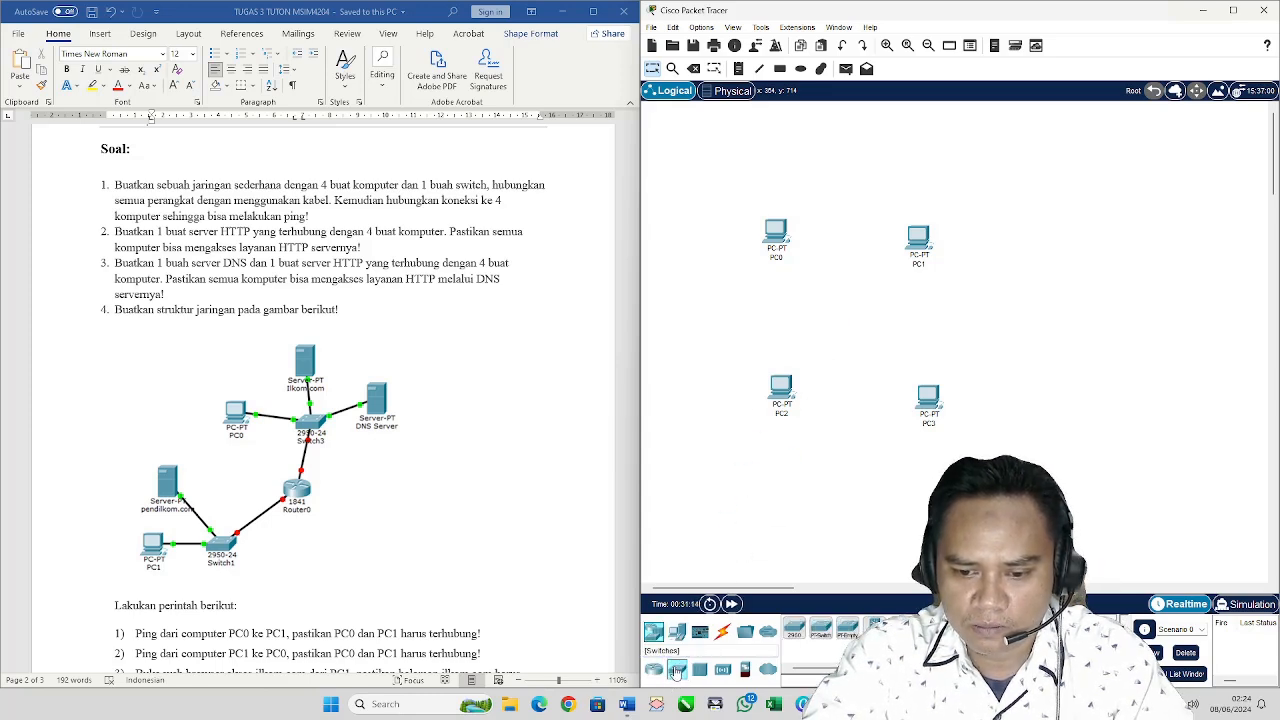
drag(794, 633, 848, 333)
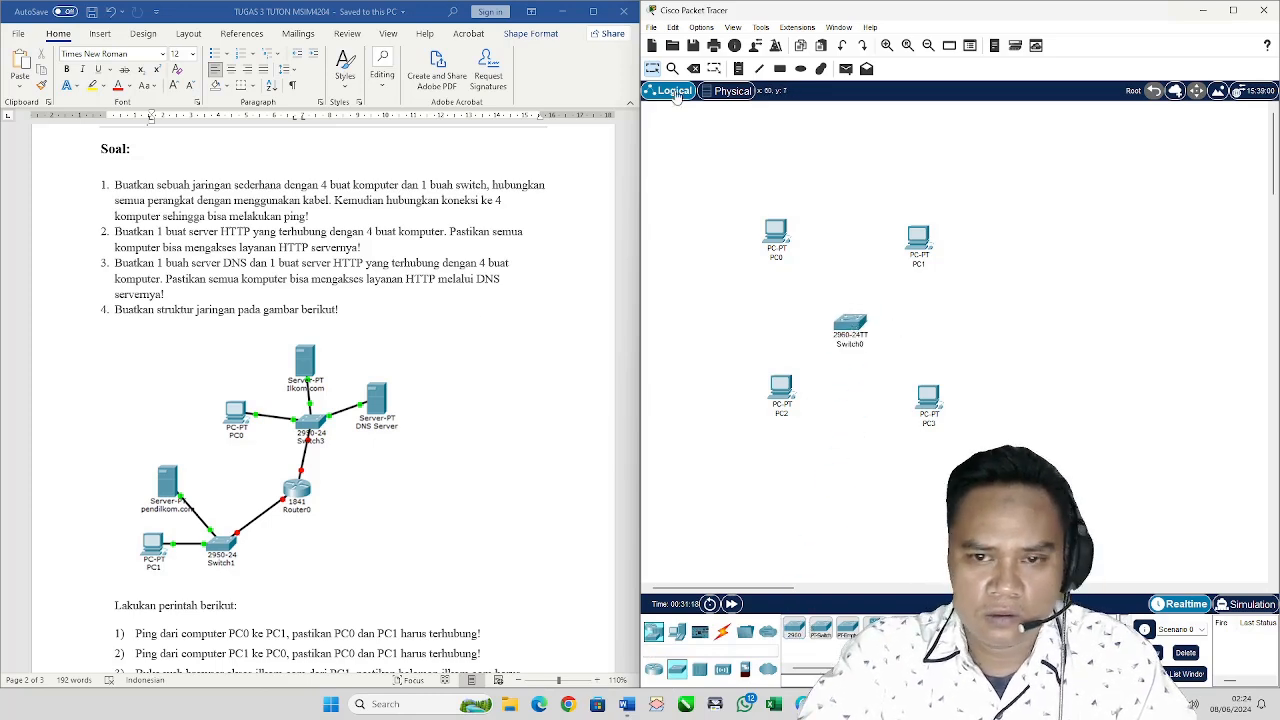
Step: Connect the switch to PC0 with an automatically chosen cable type
click(720, 636)
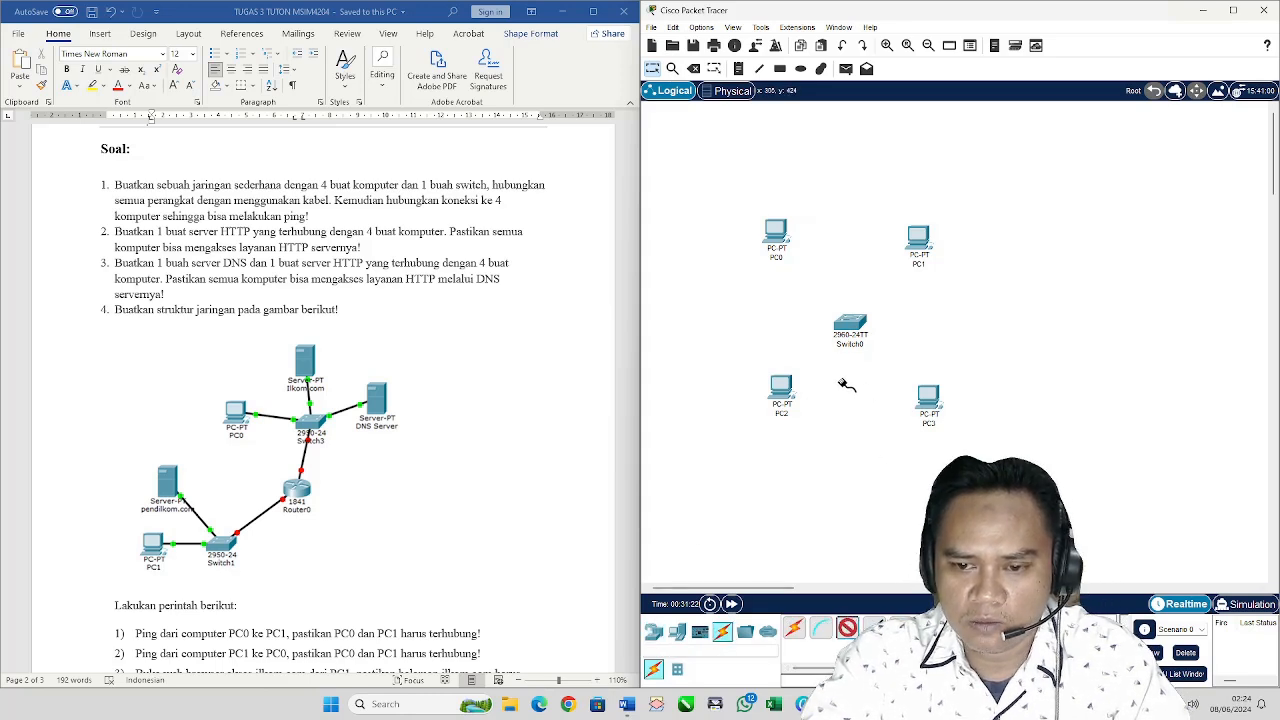
click(796, 635)
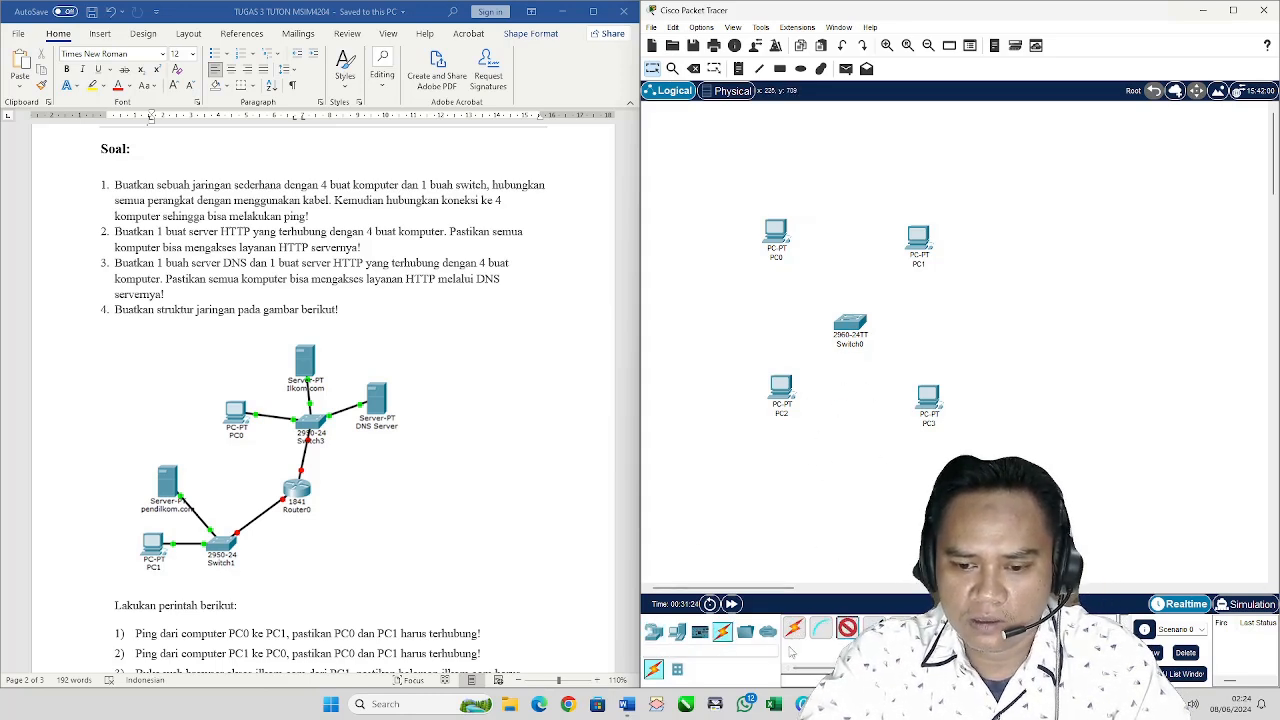
click(853, 326)
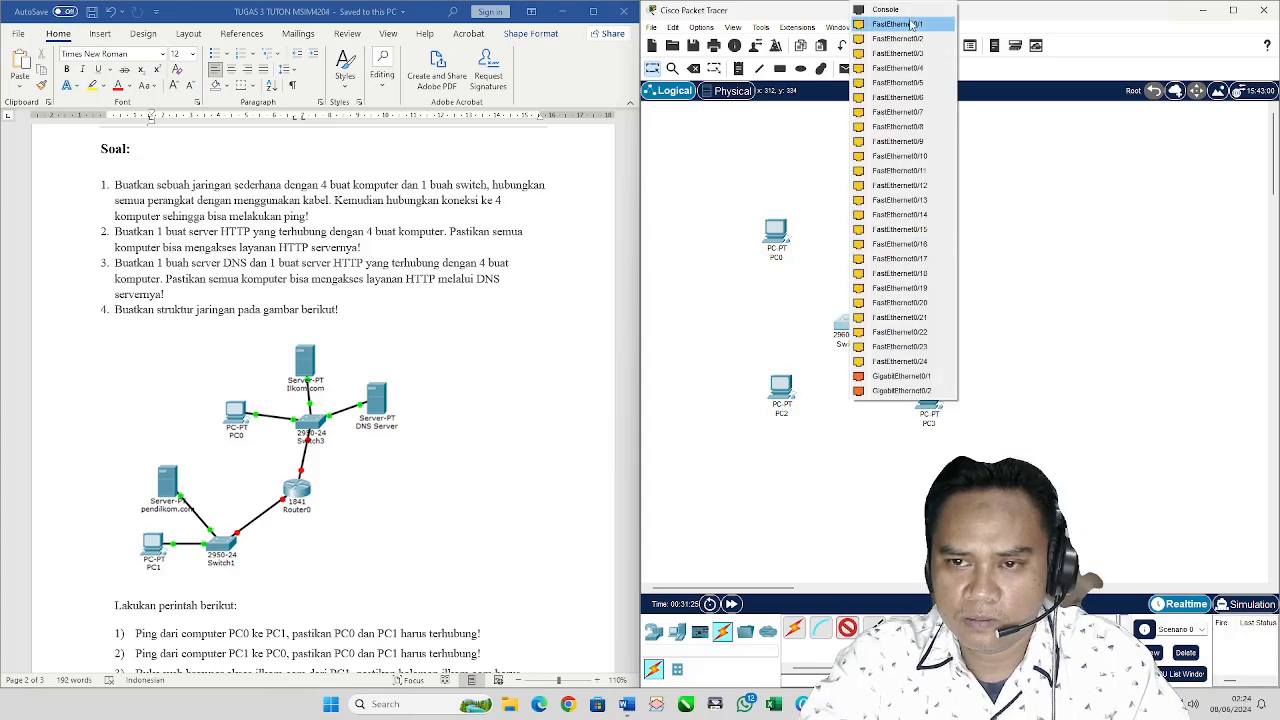
click(795, 634)
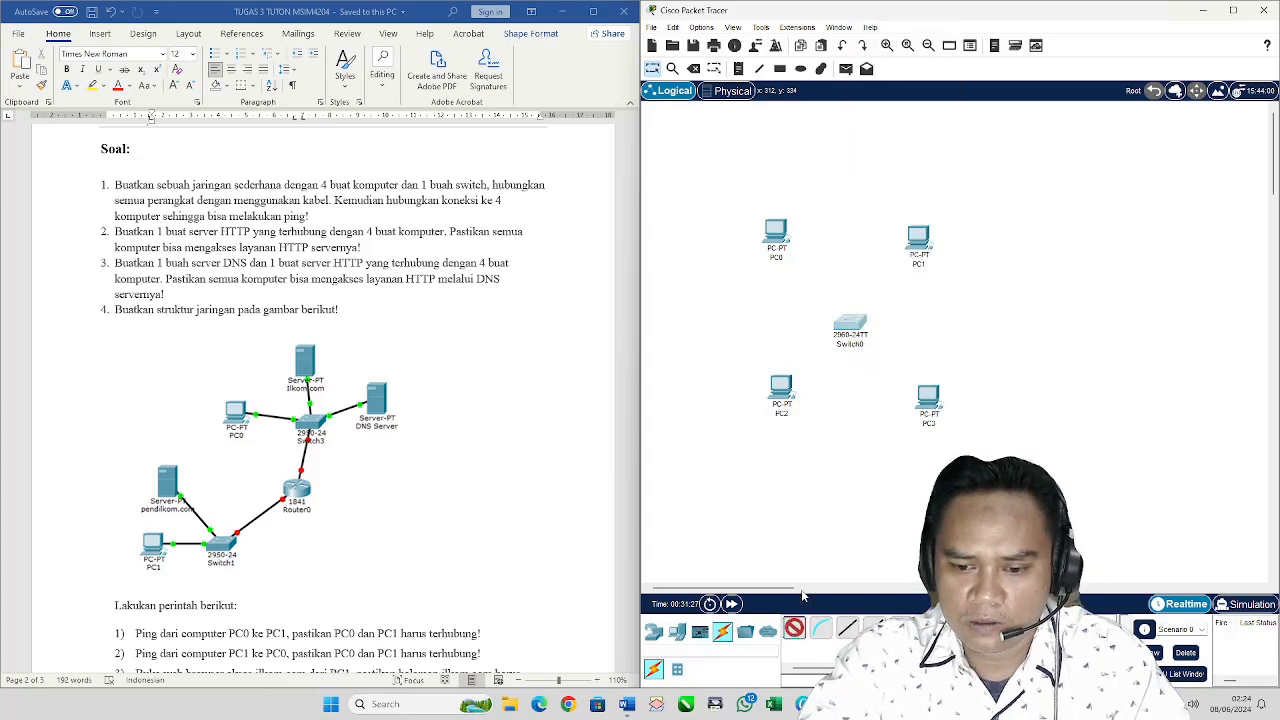
click(856, 328)
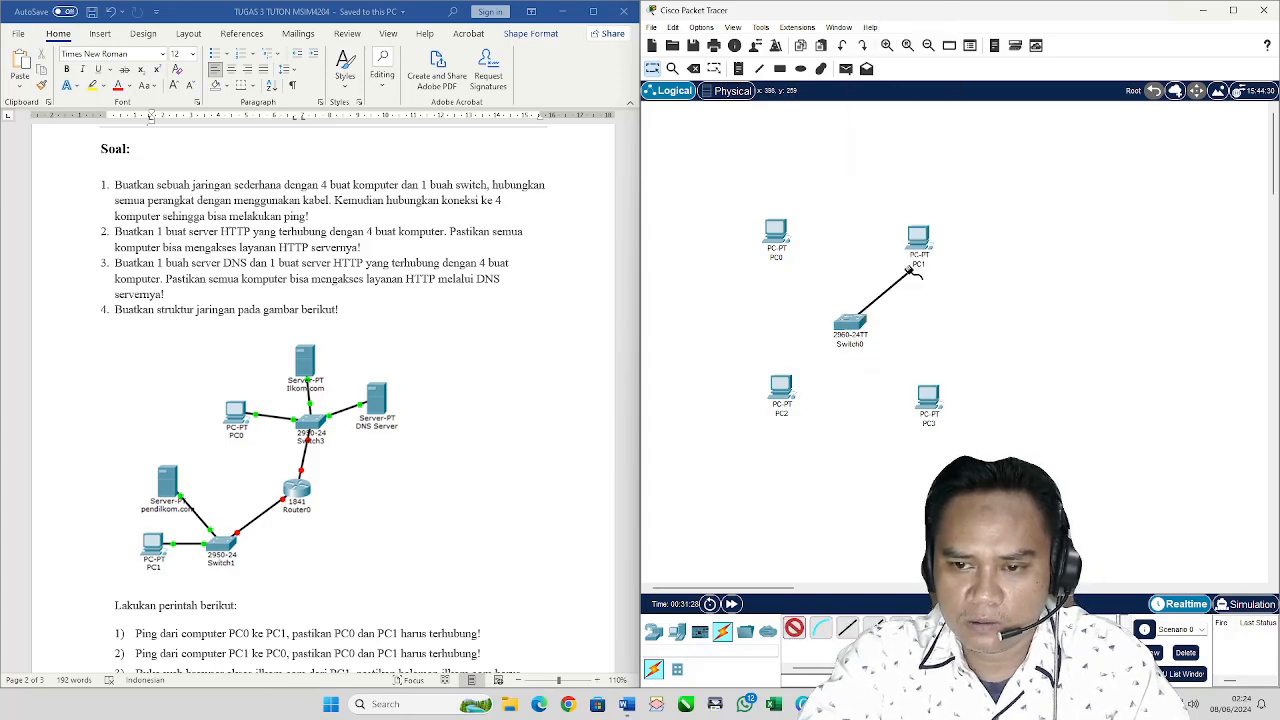
click(780, 238)
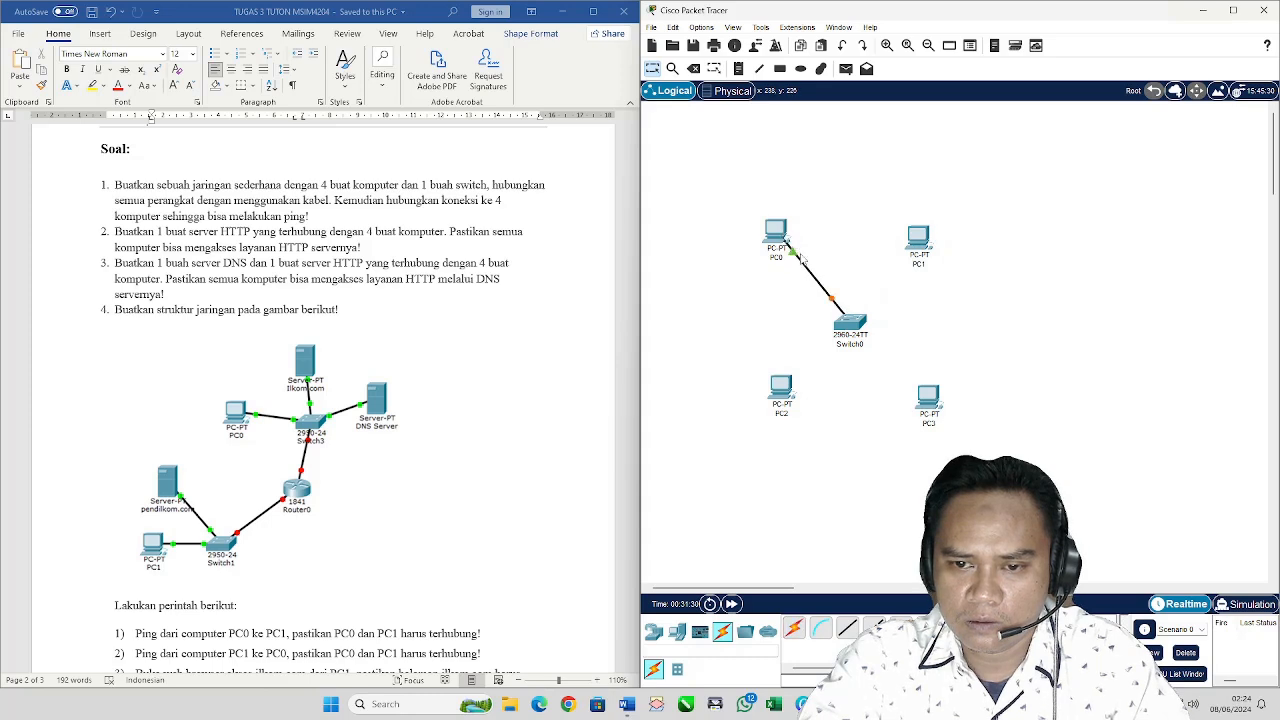
Step: Connect the switch to PC1, PC3 and PC2 with automatically chosen cables
click(795, 630)
click(866, 320)
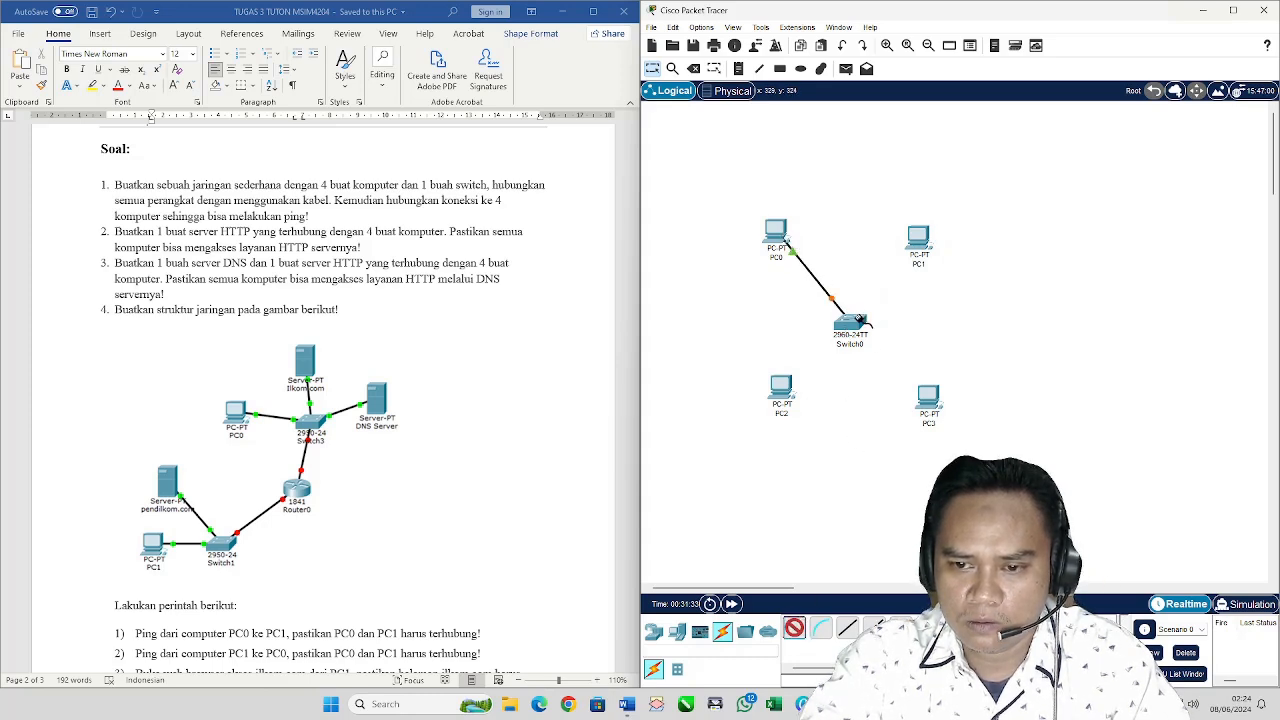
click(925, 245)
click(794, 628)
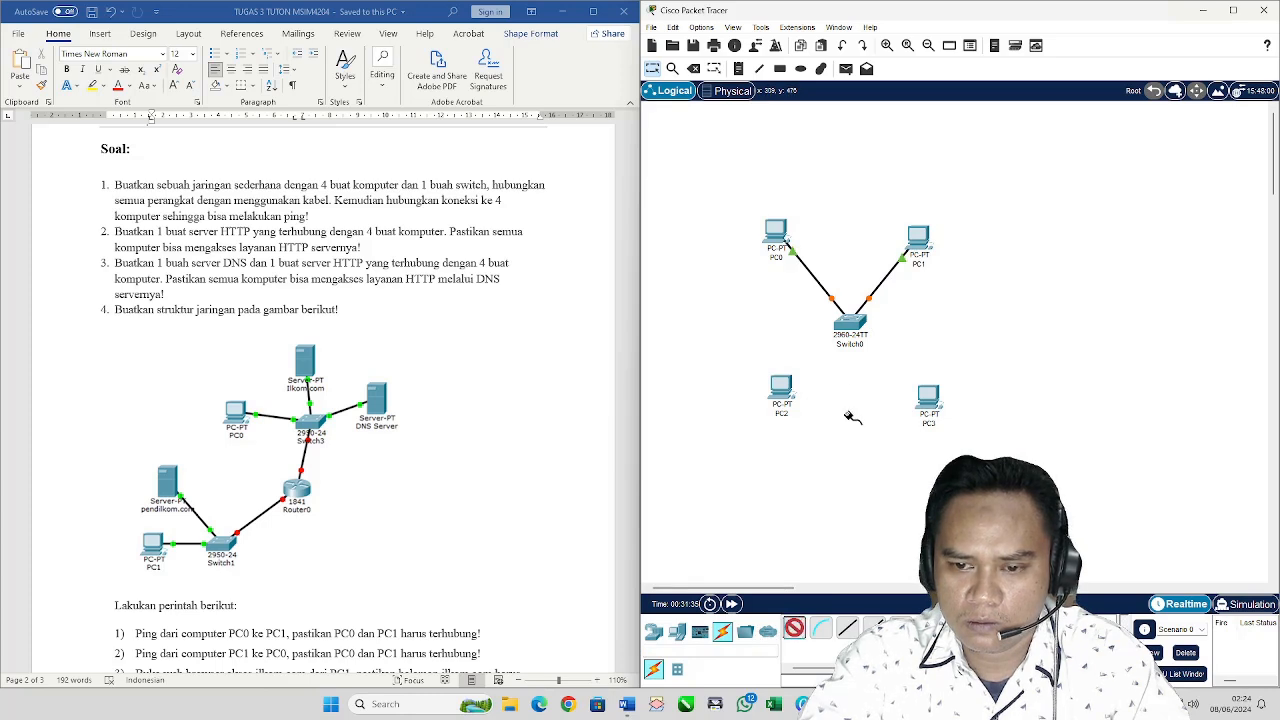
click(848, 338)
click(939, 406)
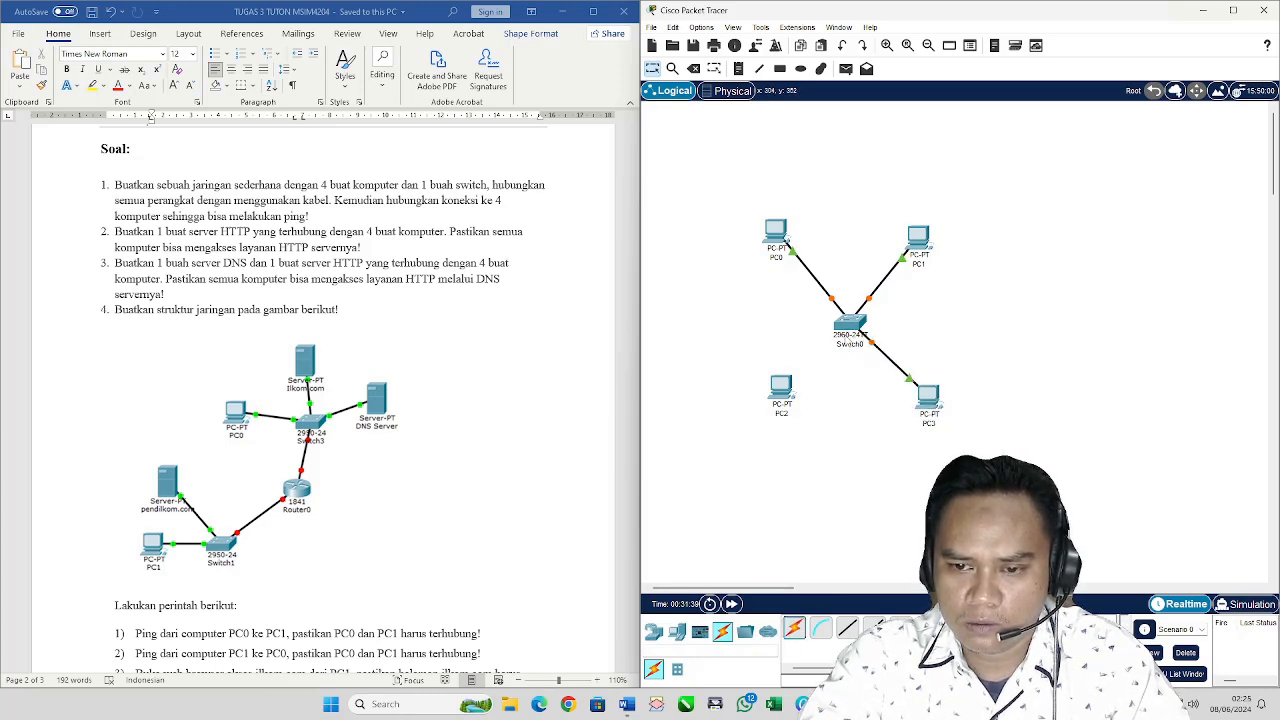
click(796, 630)
click(852, 324)
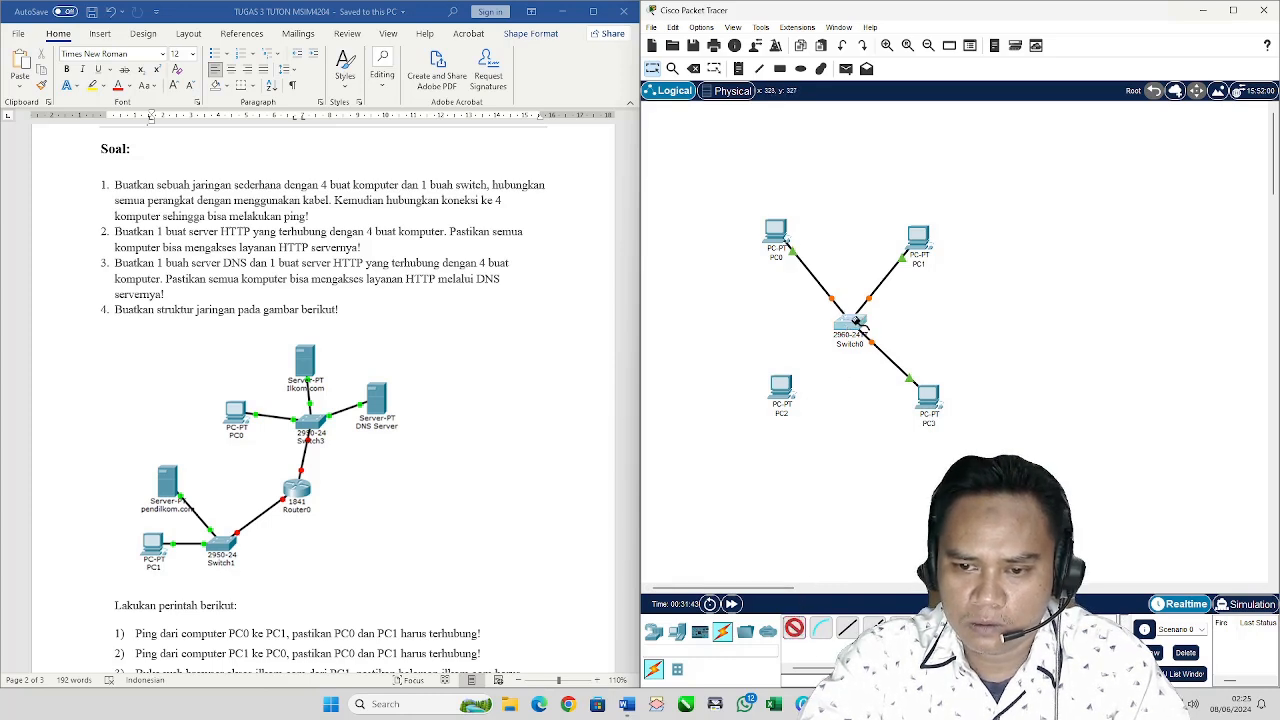
click(789, 395)
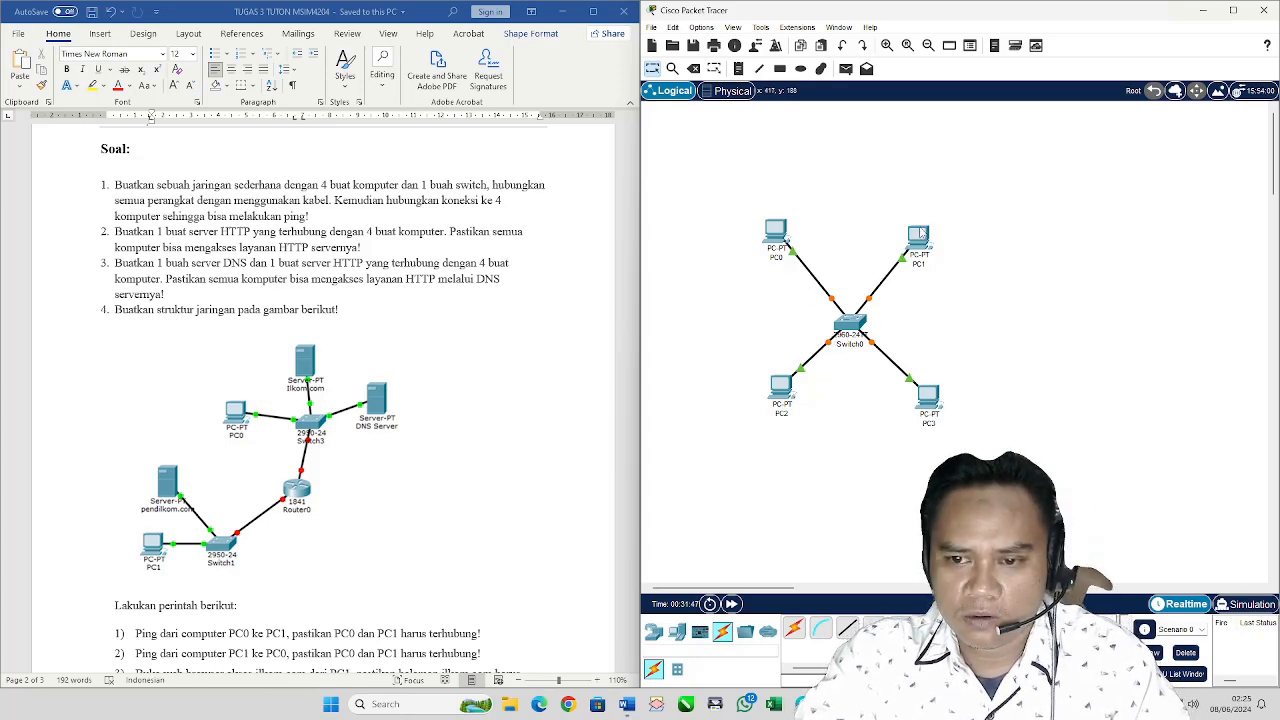
Step: Reposition PC1, PC2 and PC3 slightly so the four PCs line up around the switch
drag(921, 232, 925, 219)
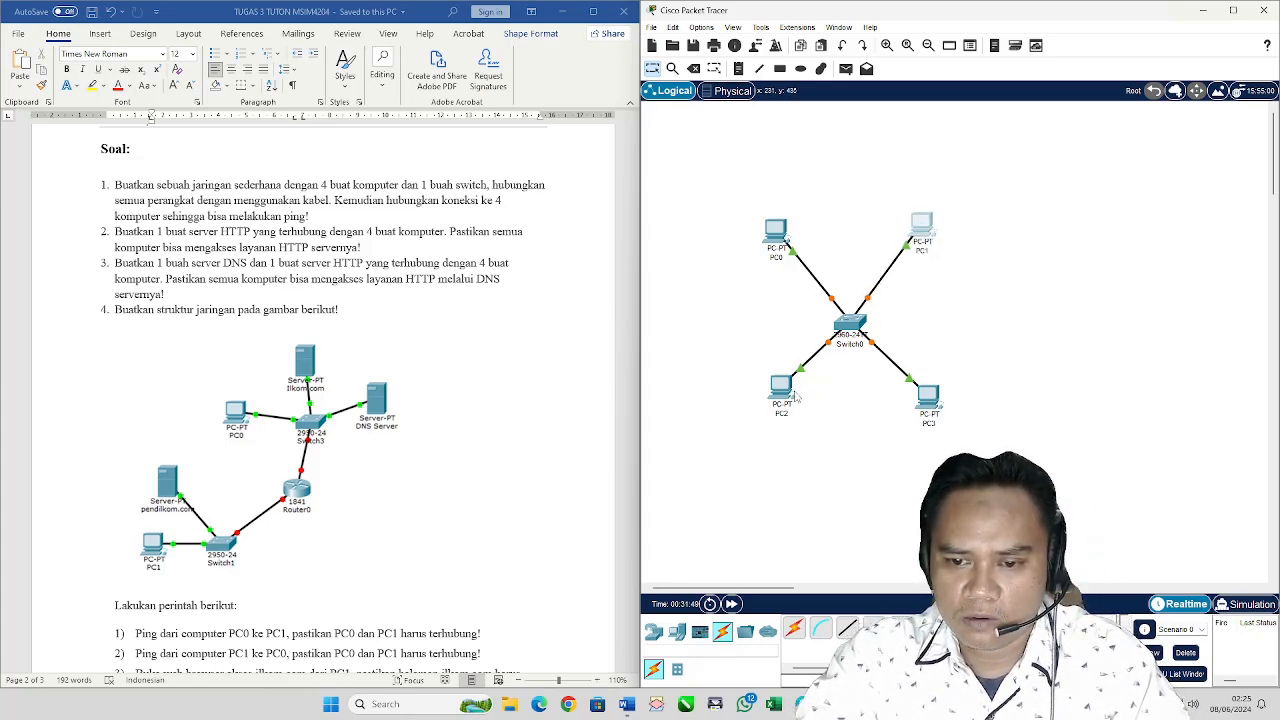
drag(790, 393, 793, 403)
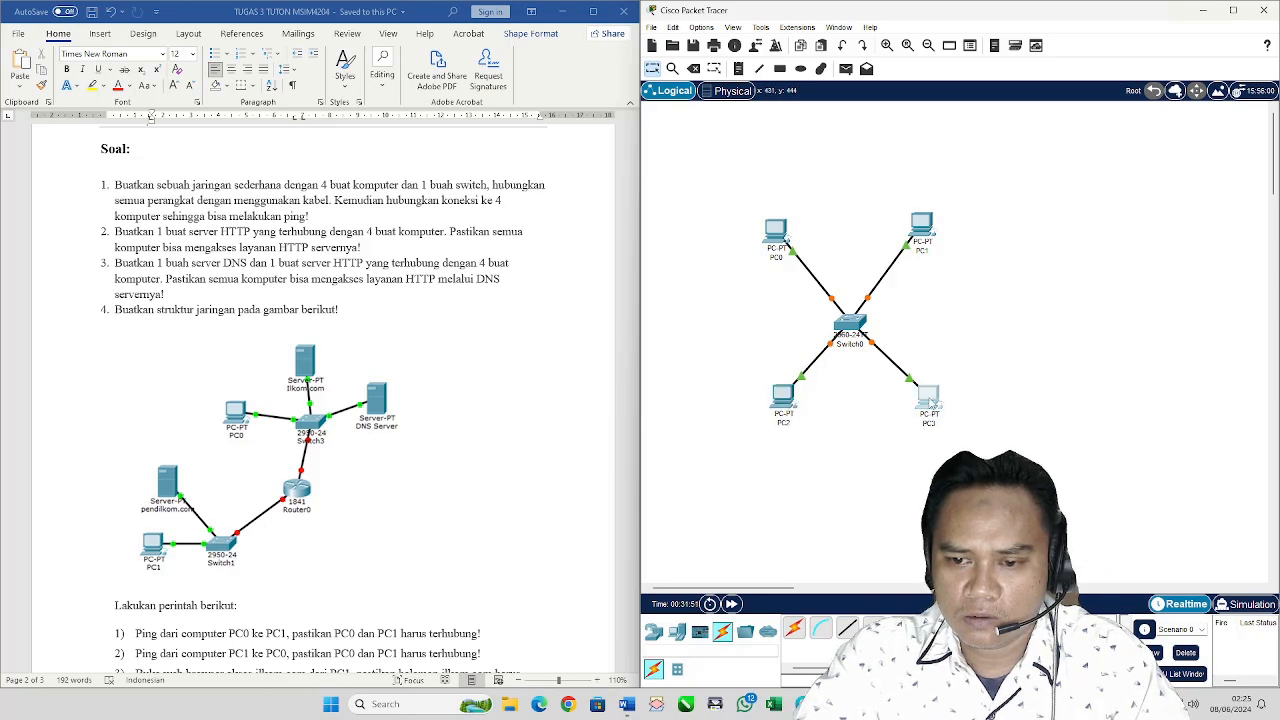
drag(930, 399, 923, 396)
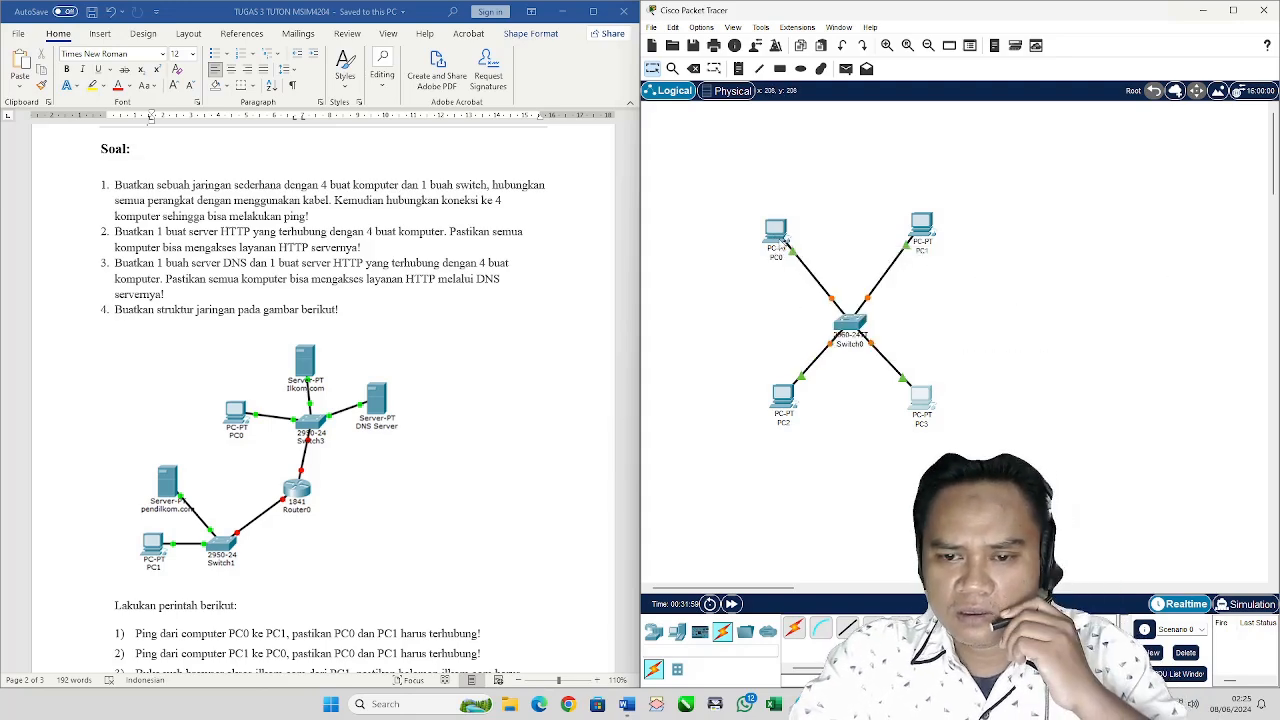
Step: Give PC0's FastEthernet0 interface the static IPv4 address 192.168.1.1 with subnet mask 255.255.255.0
click(786, 238)
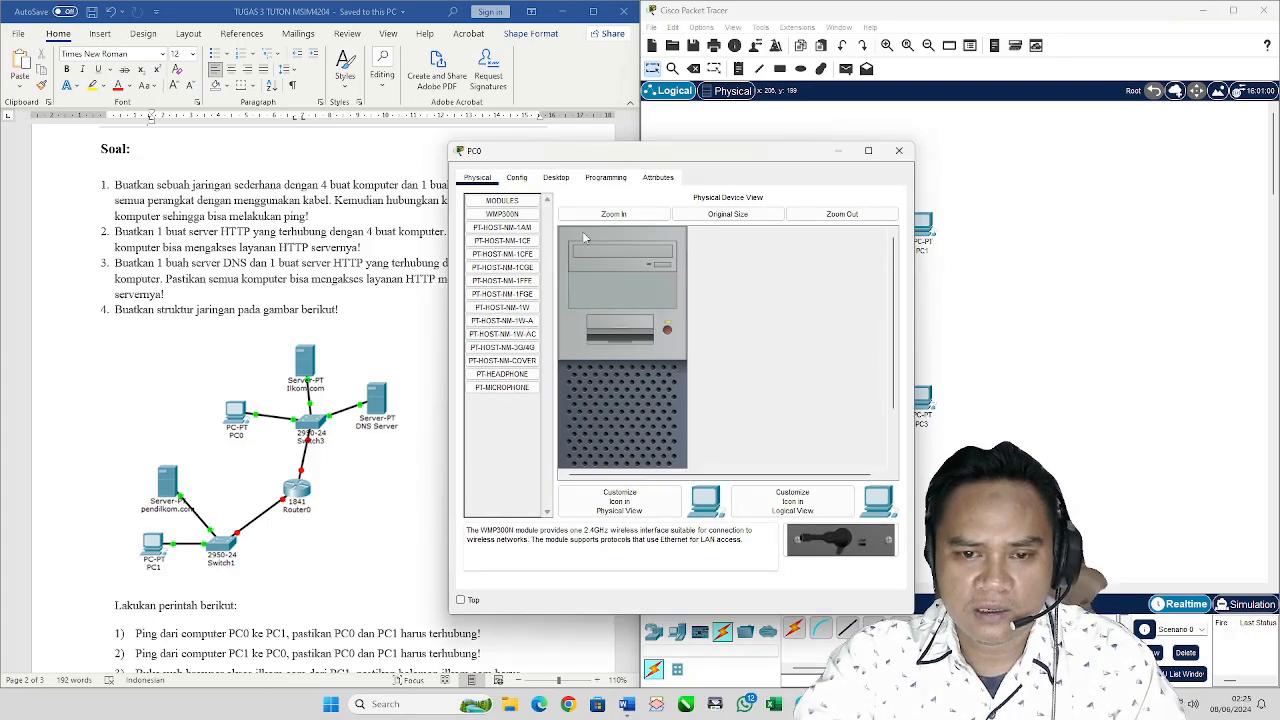
click(510, 179)
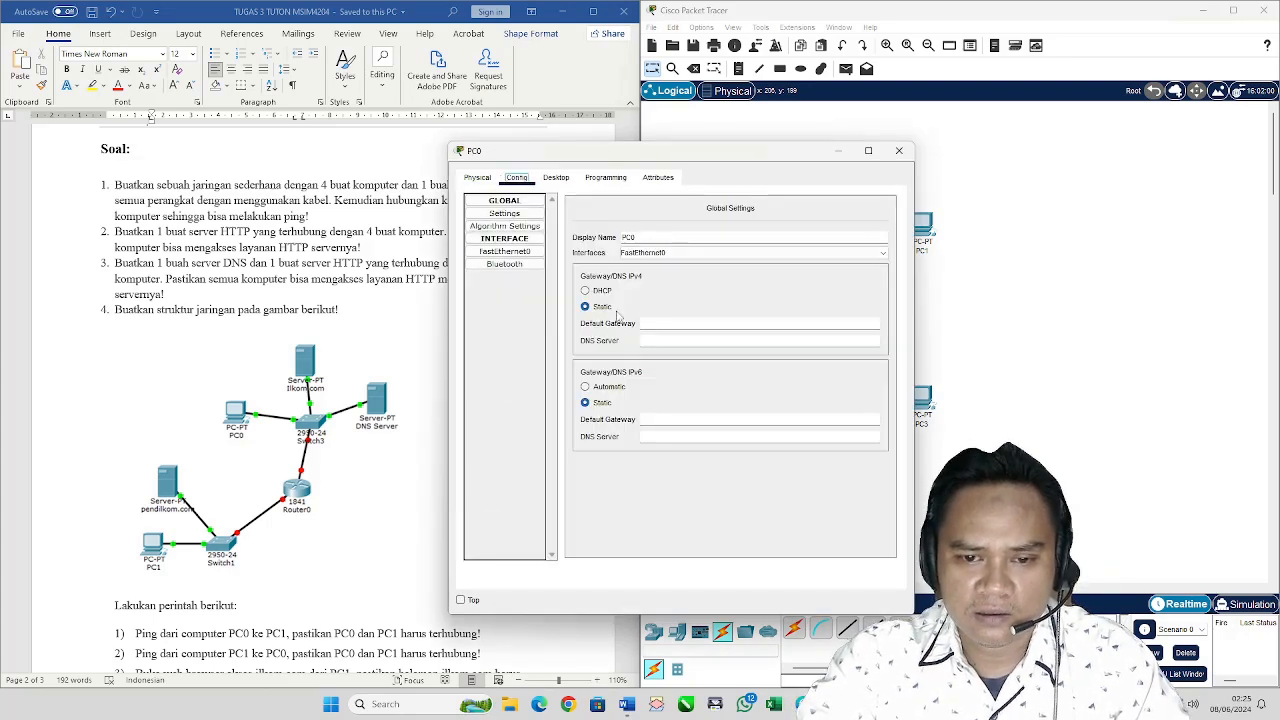
click(504, 252)
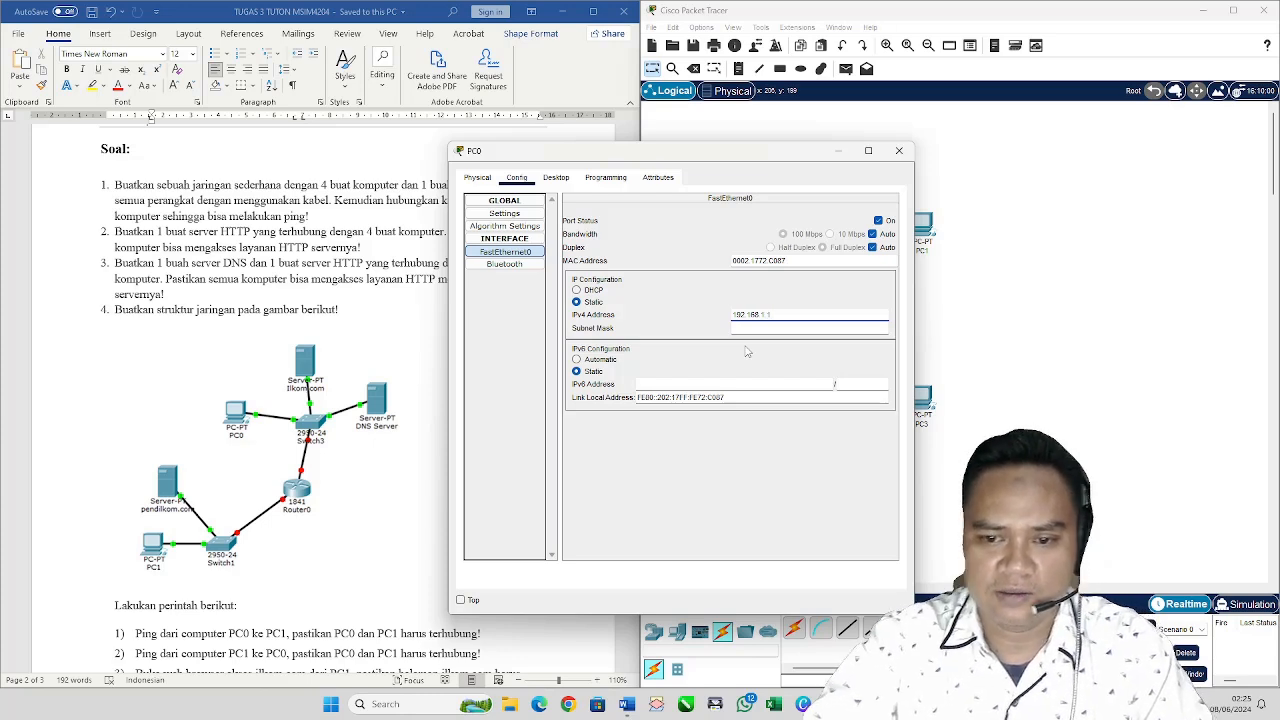
click(676, 387)
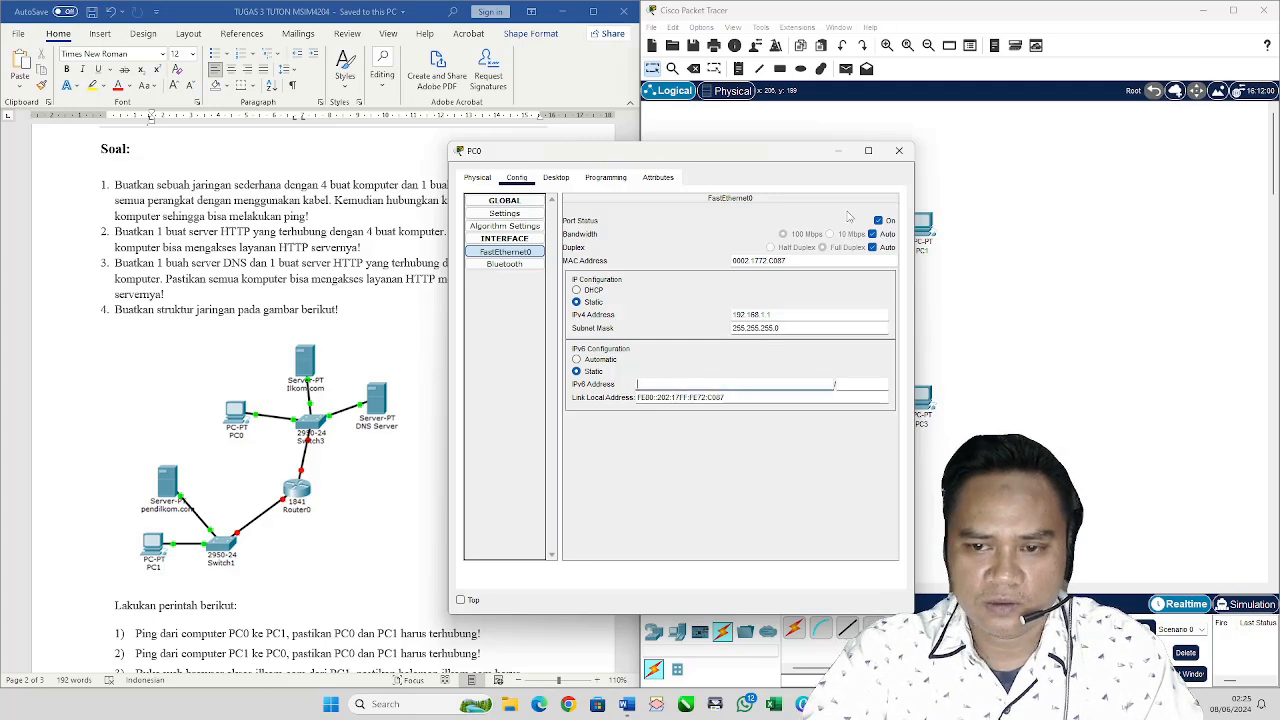
click(899, 152)
Step: Give PC1's FastEthernet0 interface the static IPv4 address 192.168.1.2 with subnet mask 255.255.255.0
click(921, 230)
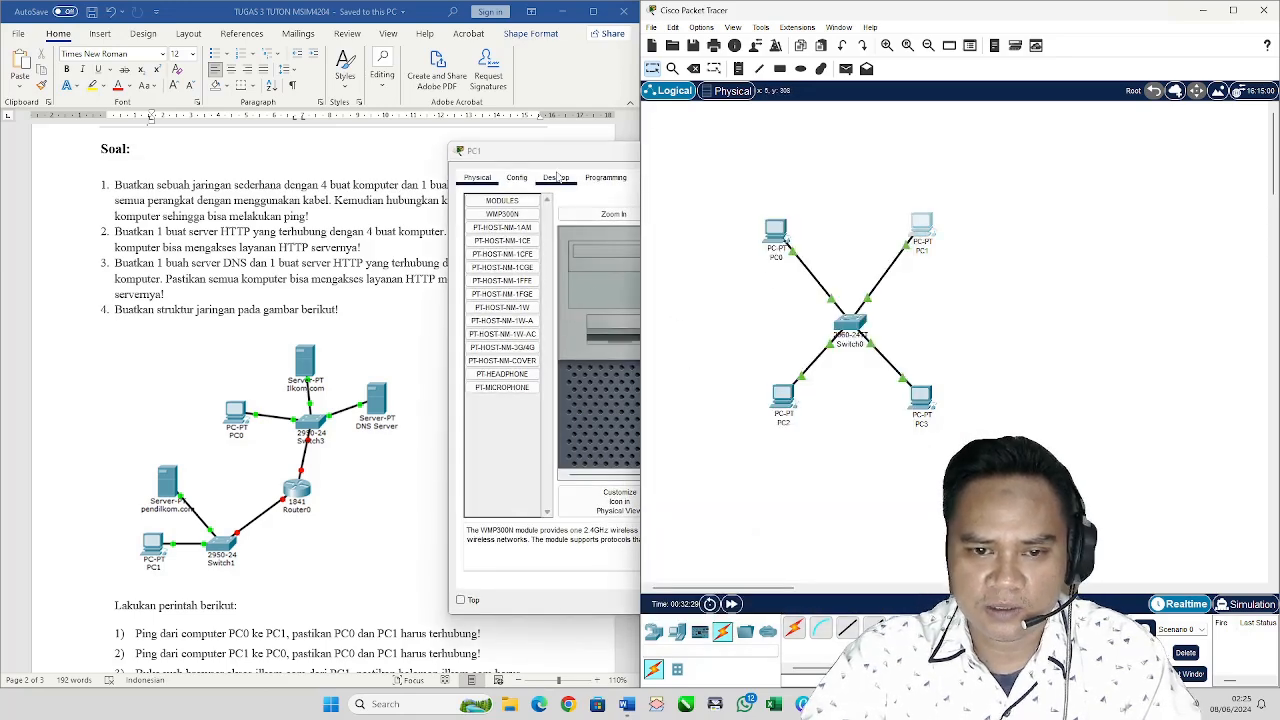
click(518, 178)
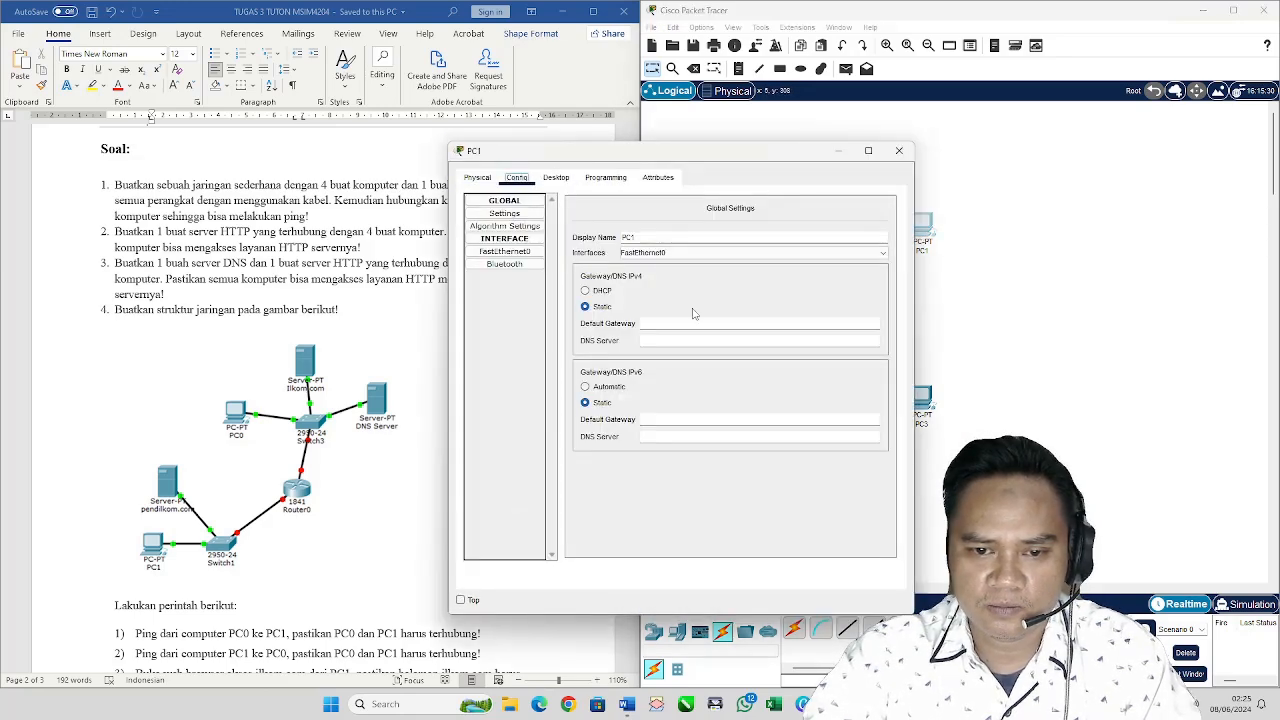
click(510, 251)
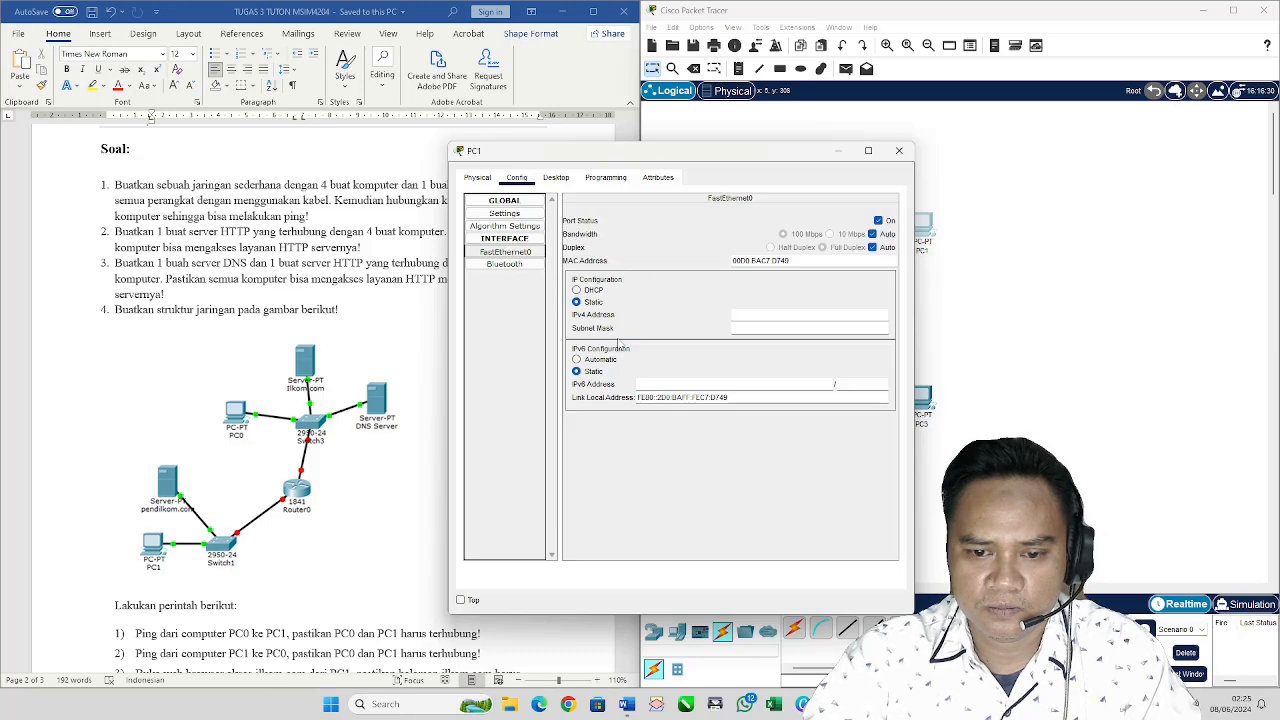
click(747, 312)
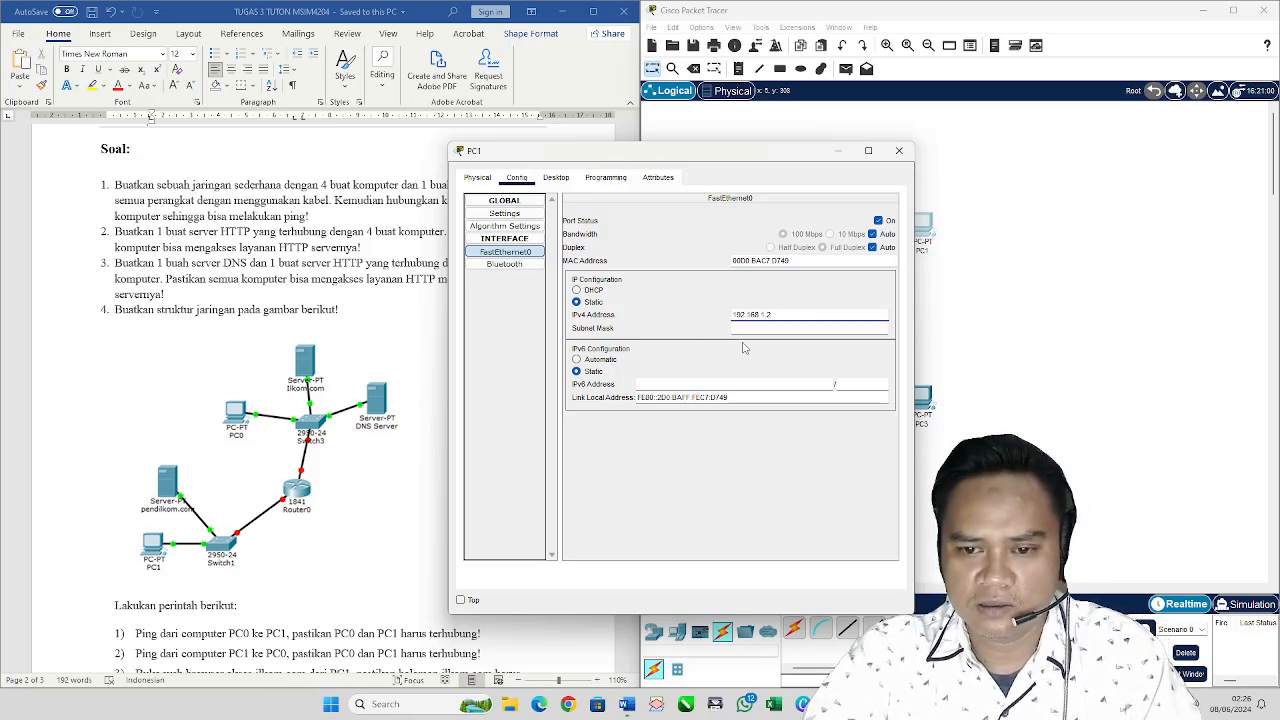
click(752, 330)
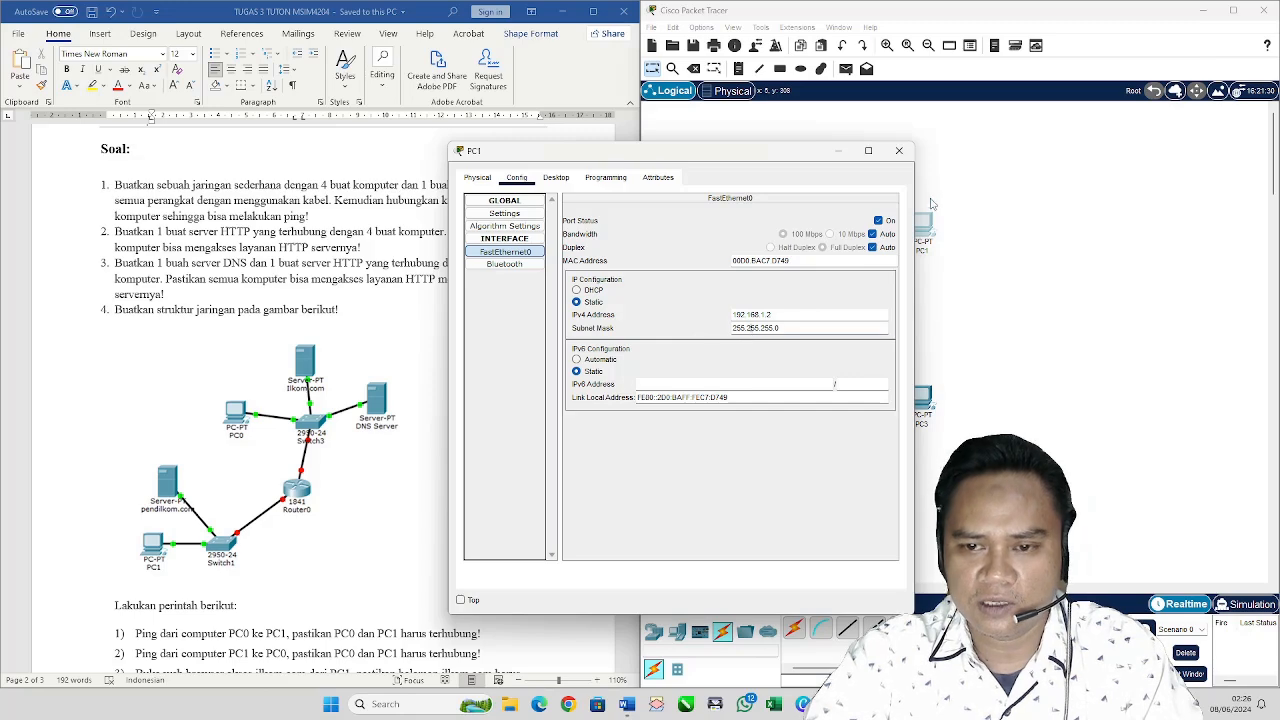
click(899, 150)
Step: Open the configuration settings of PC2
click(786, 398)
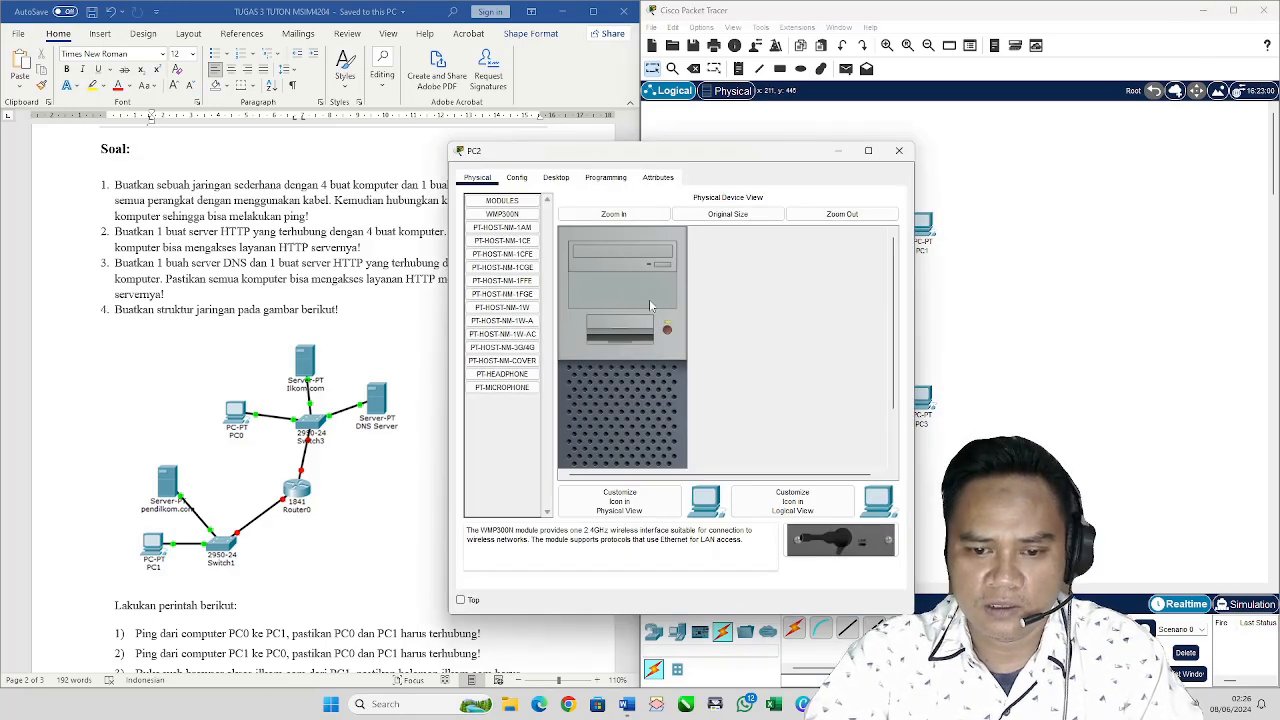
click(516, 177)
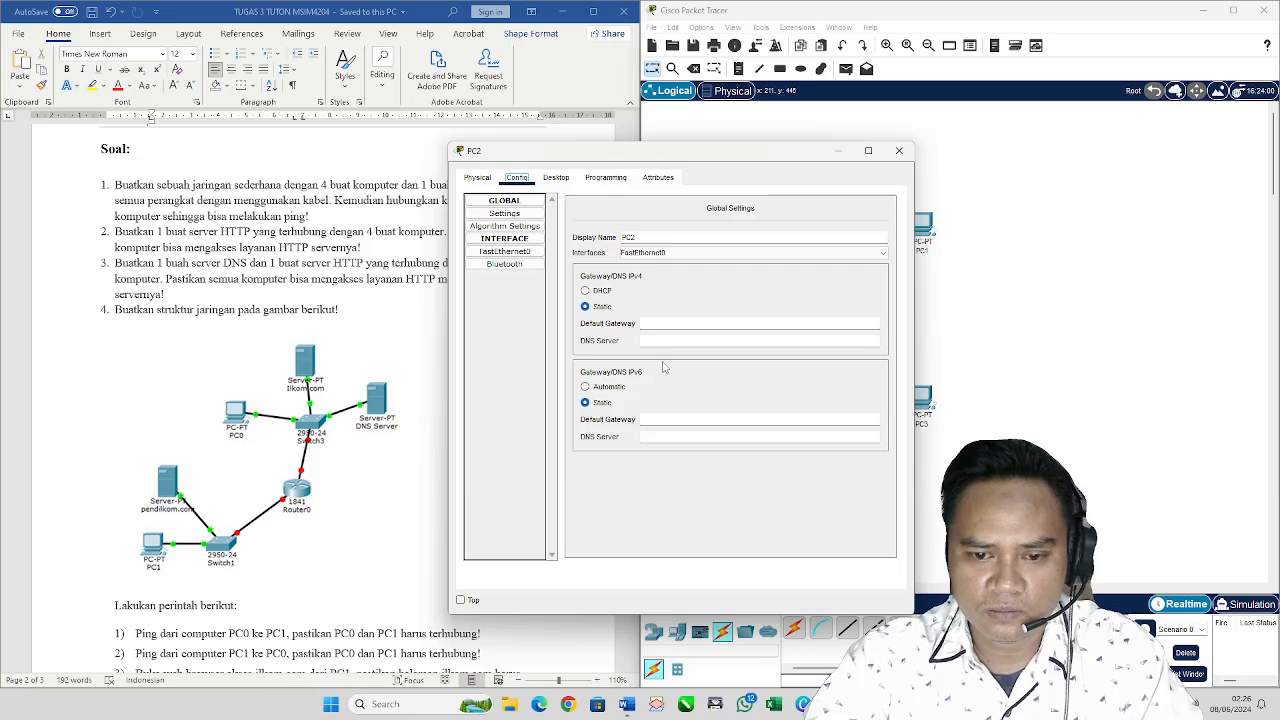
click(670, 324)
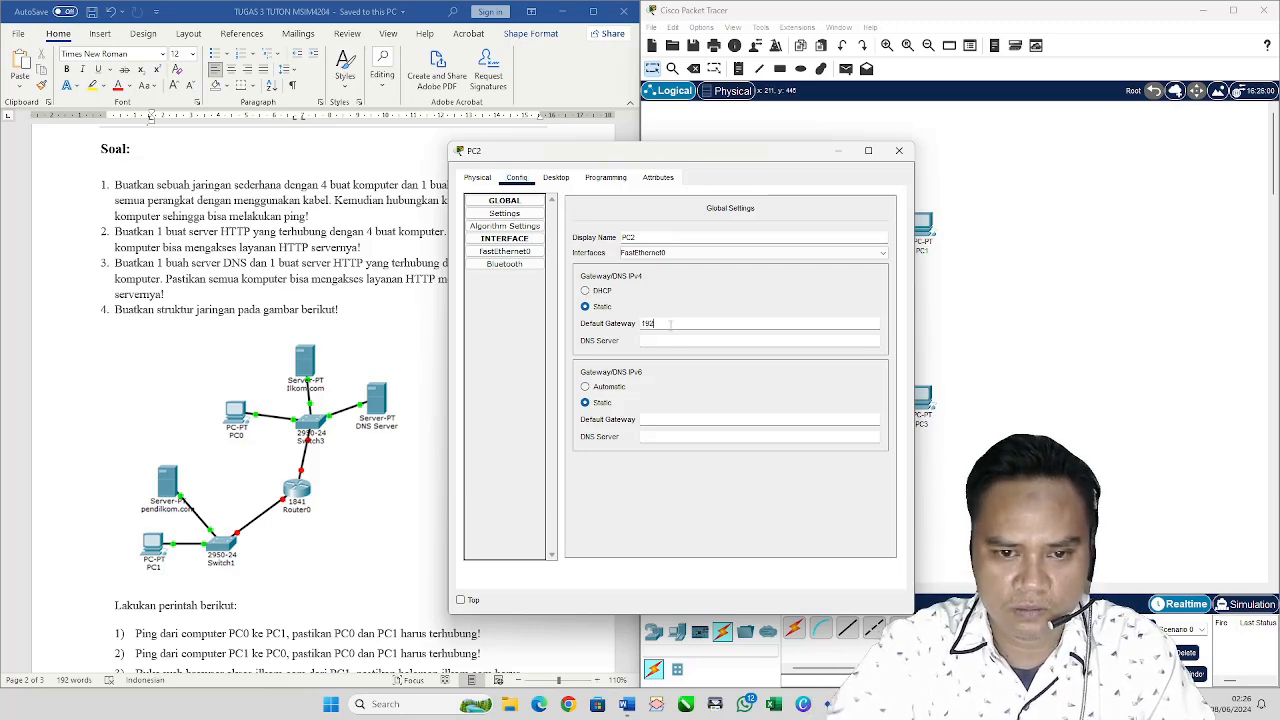
text(192)
click(497, 252)
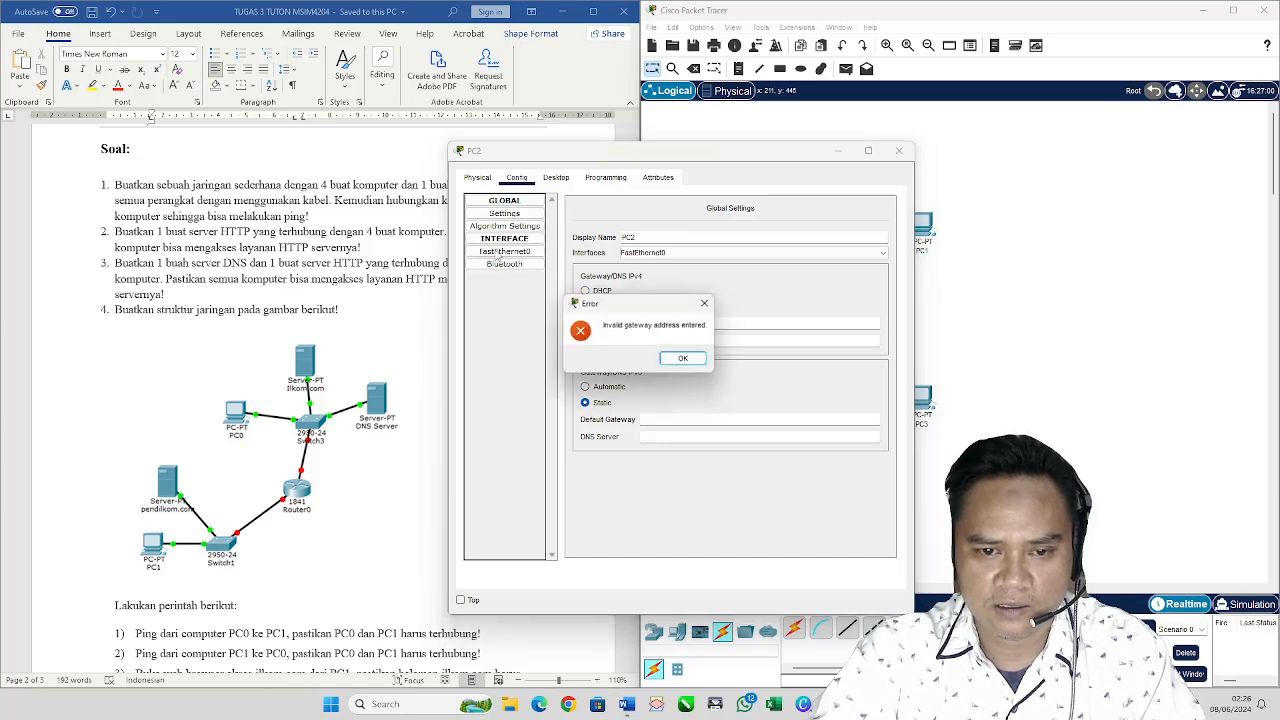
click(686, 359)
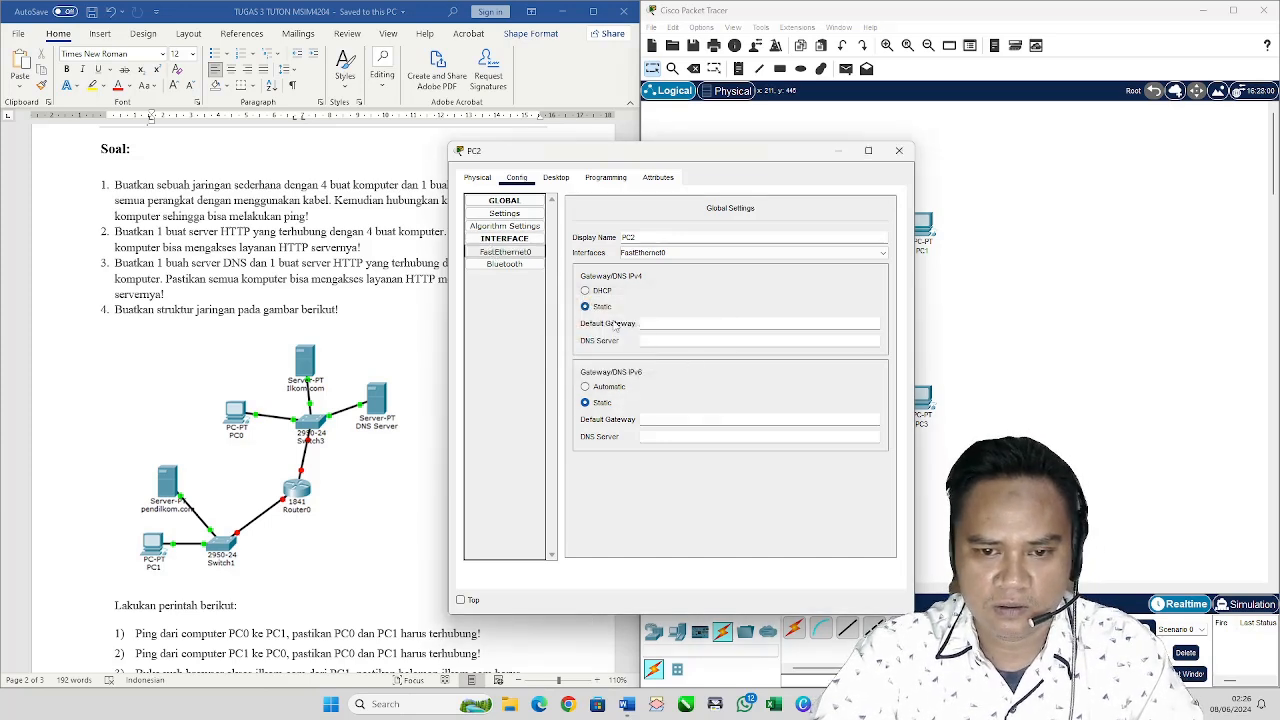
Step: Give PC2's FastEthernet0 interface the static IPv4 address 192.168.1.3 with subnet mask 255.255.255.0
click(505, 253)
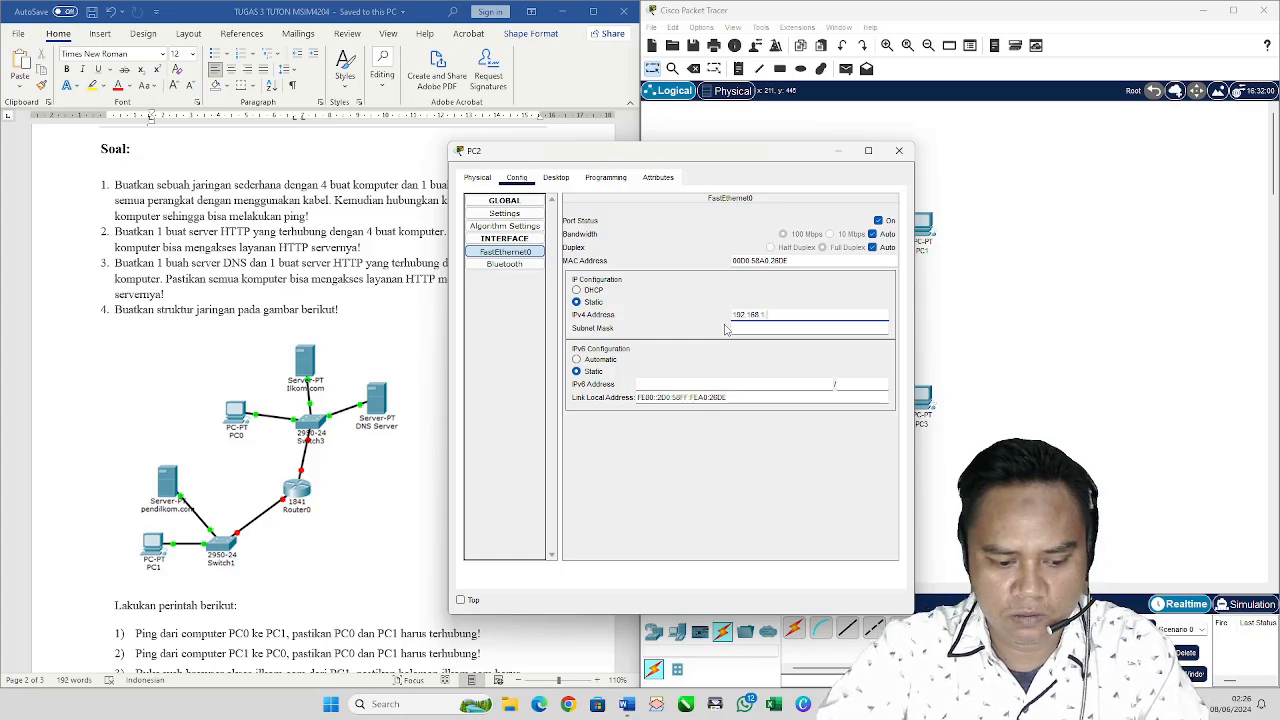
key(Tab)
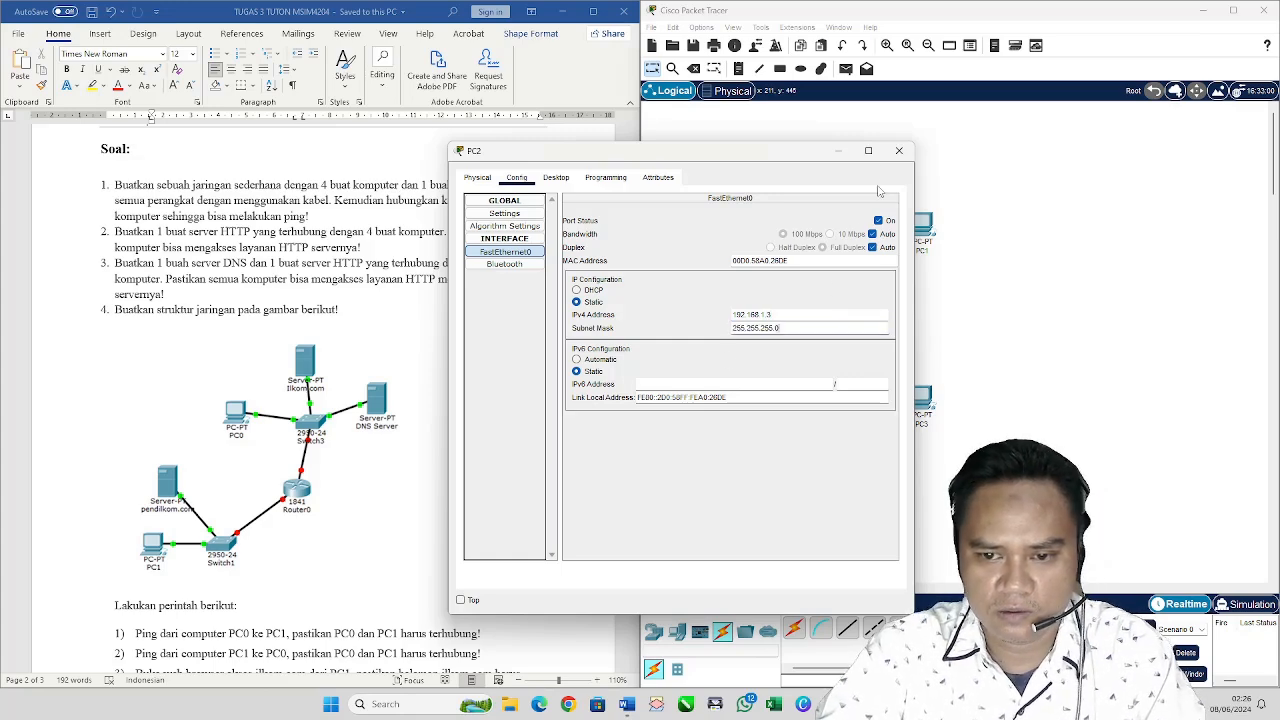
click(901, 153)
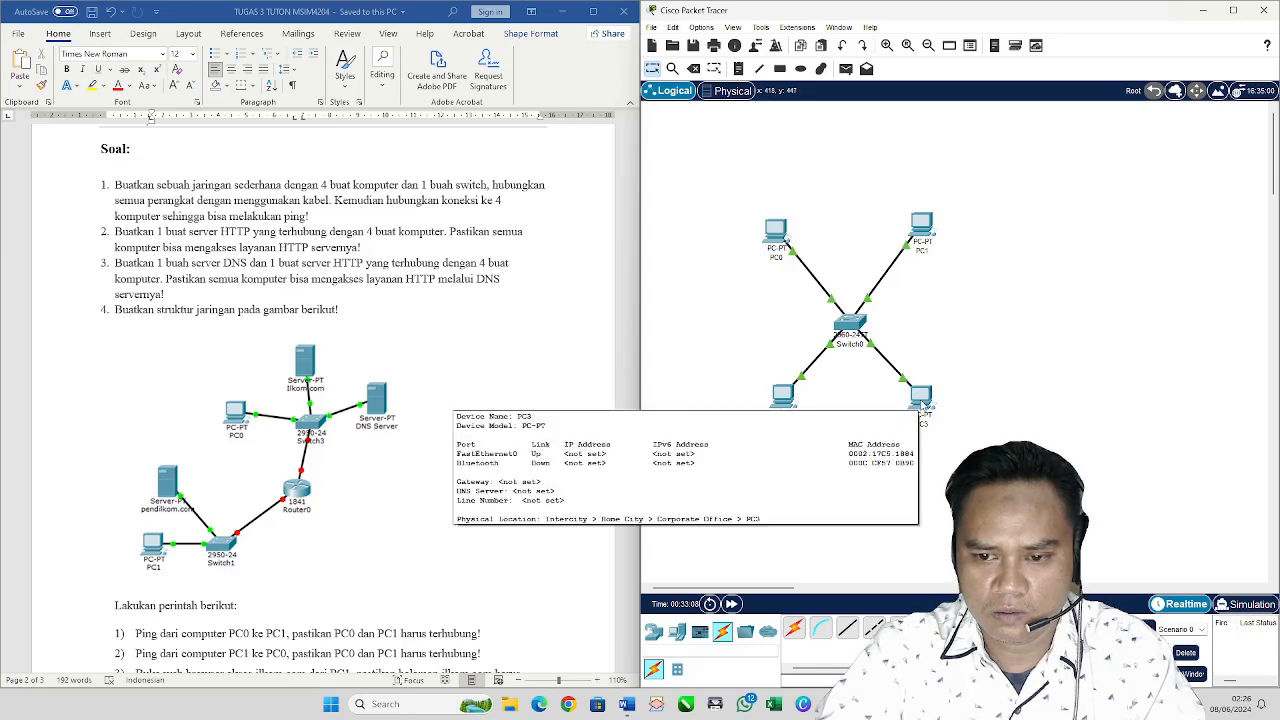
Step: Give PC3's FastEthernet0 interface the static IPv4 address 192.168.1.4 and fill in its default subnet mask
click(921, 404)
click(919, 385)
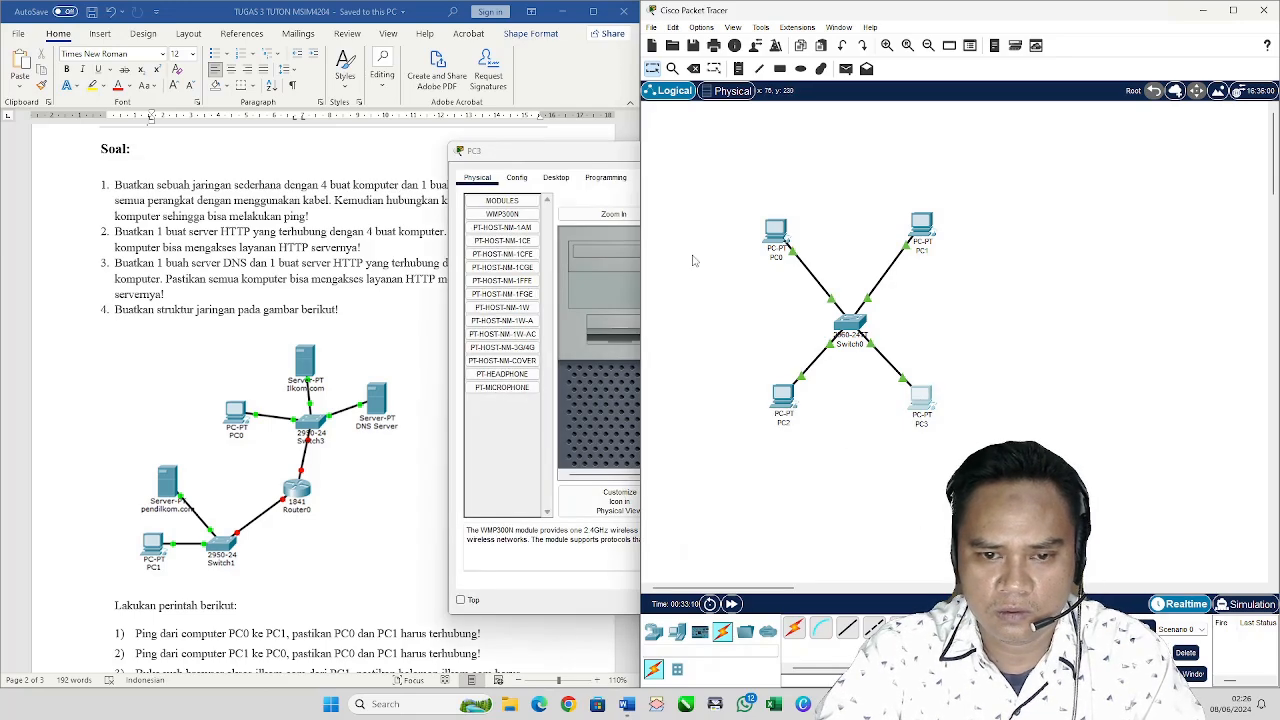
click(516, 179)
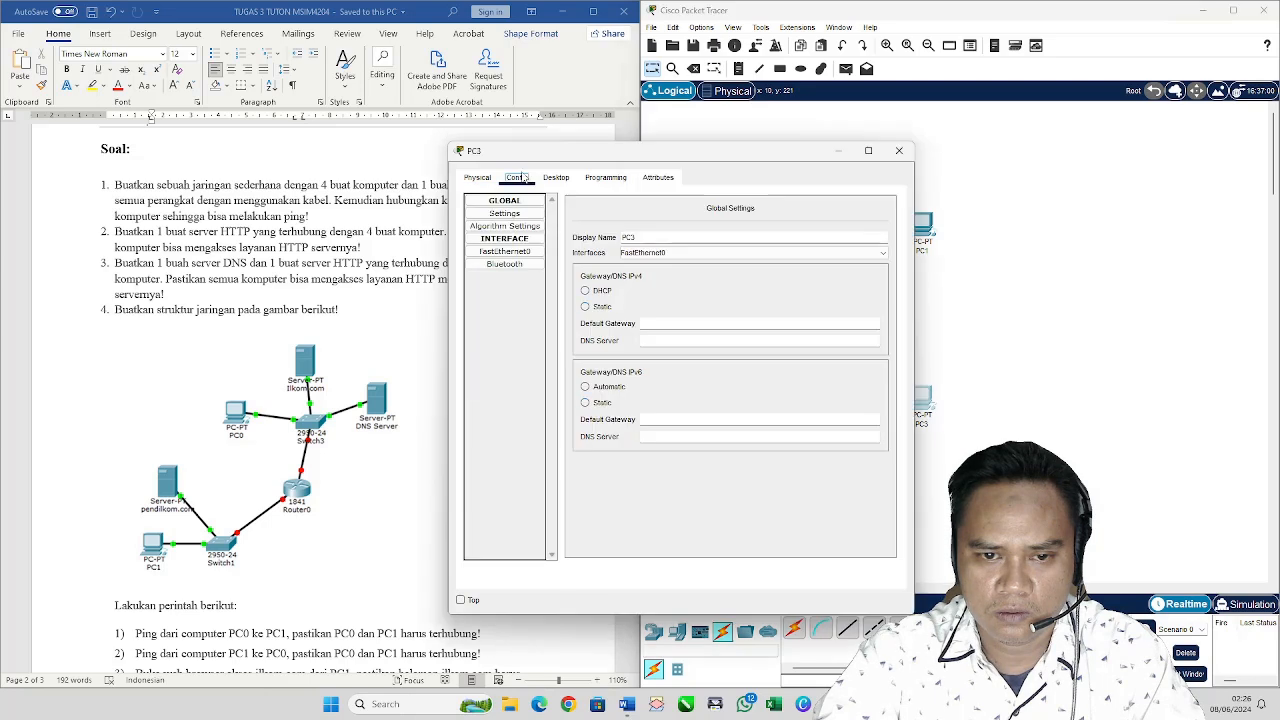
click(527, 256)
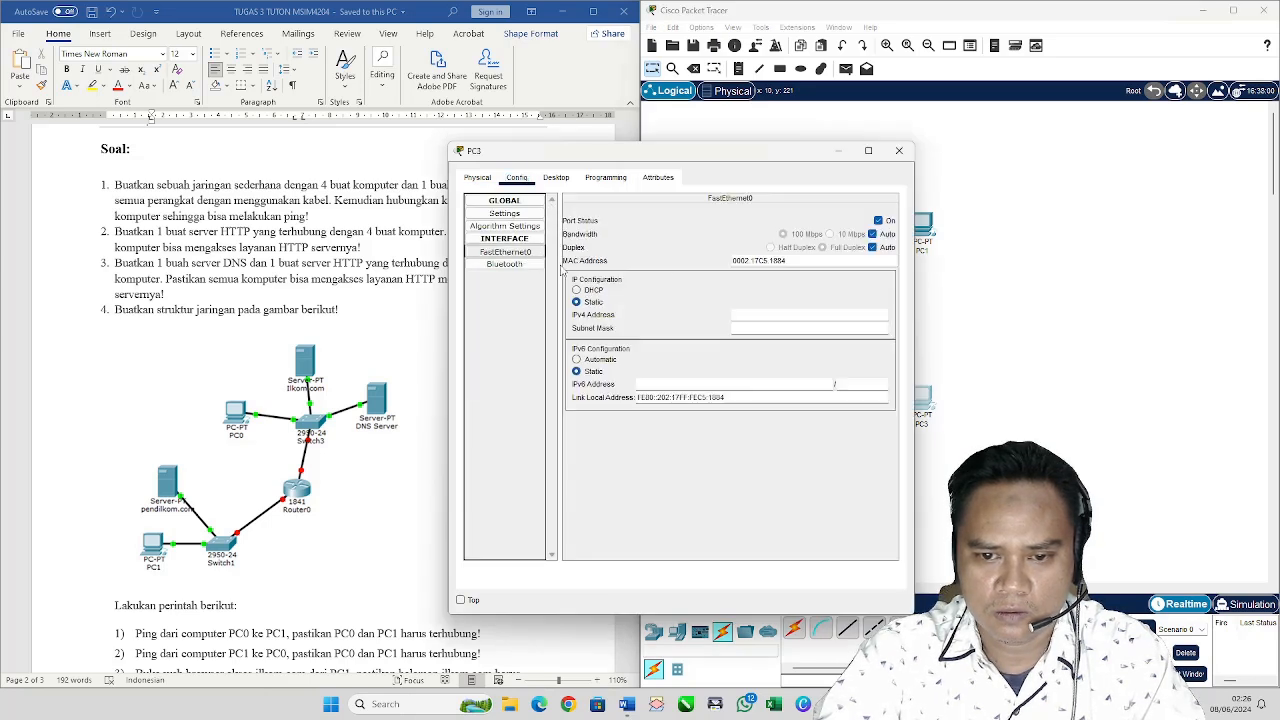
click(760, 317)
click(738, 321)
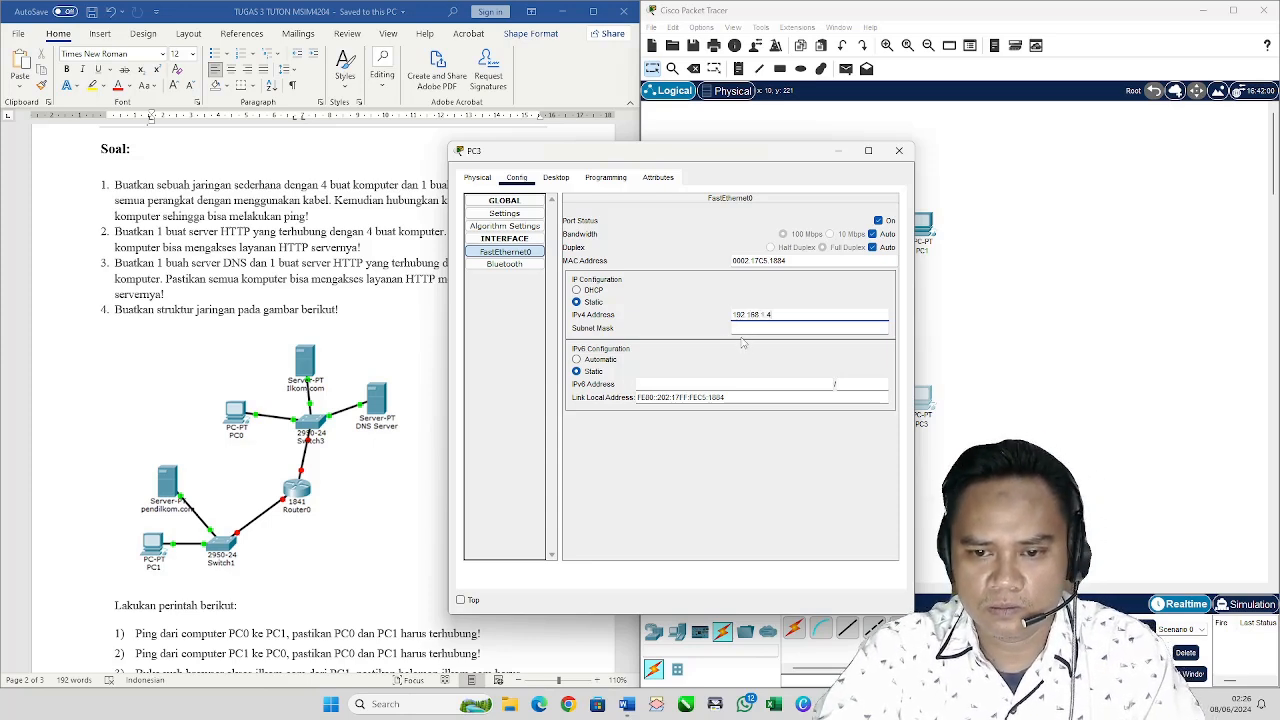
click(745, 332)
click(898, 152)
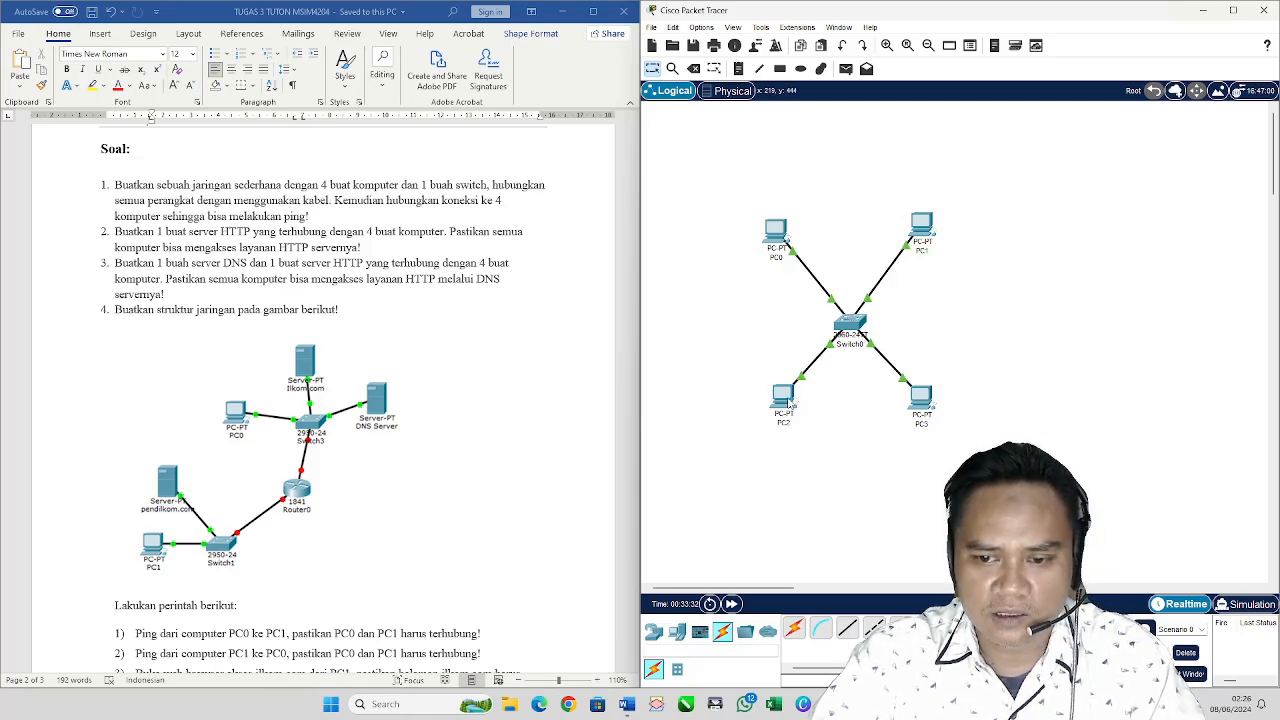
Step: Ping 192.168.1.2 from PC0's Command Prompt, with the device window moved aside over the workspace
click(780, 238)
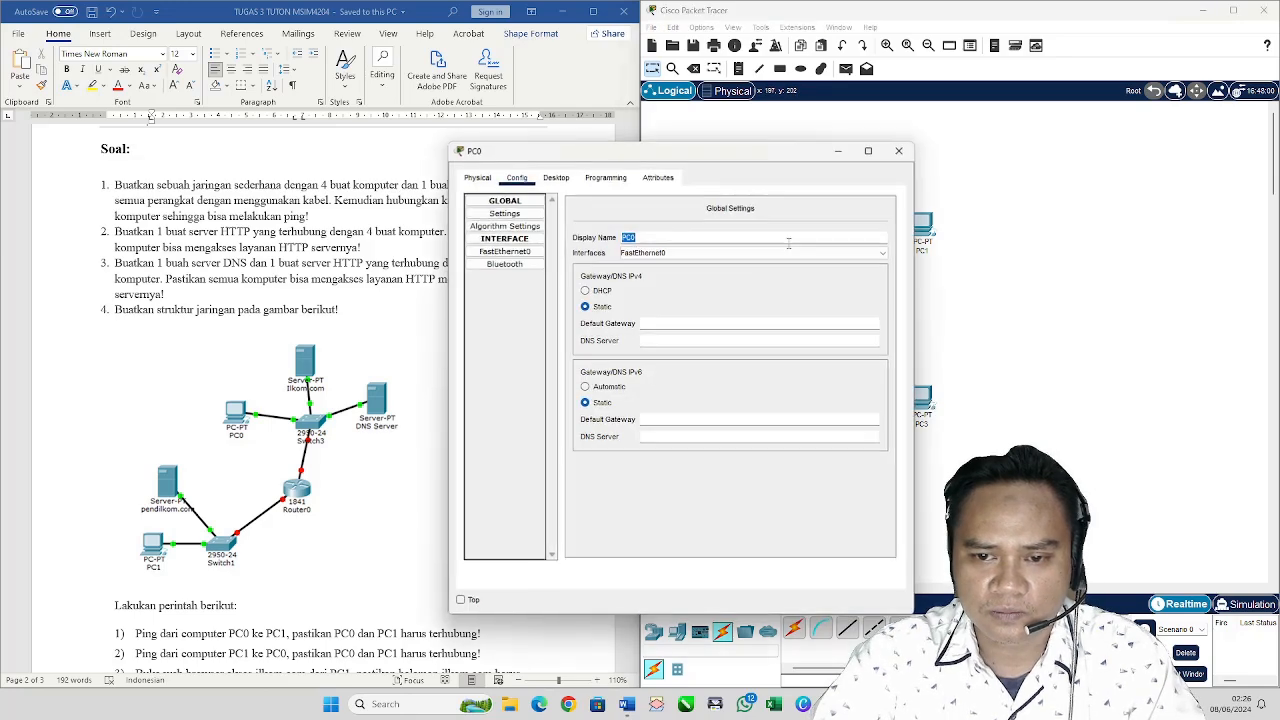
click(556, 178)
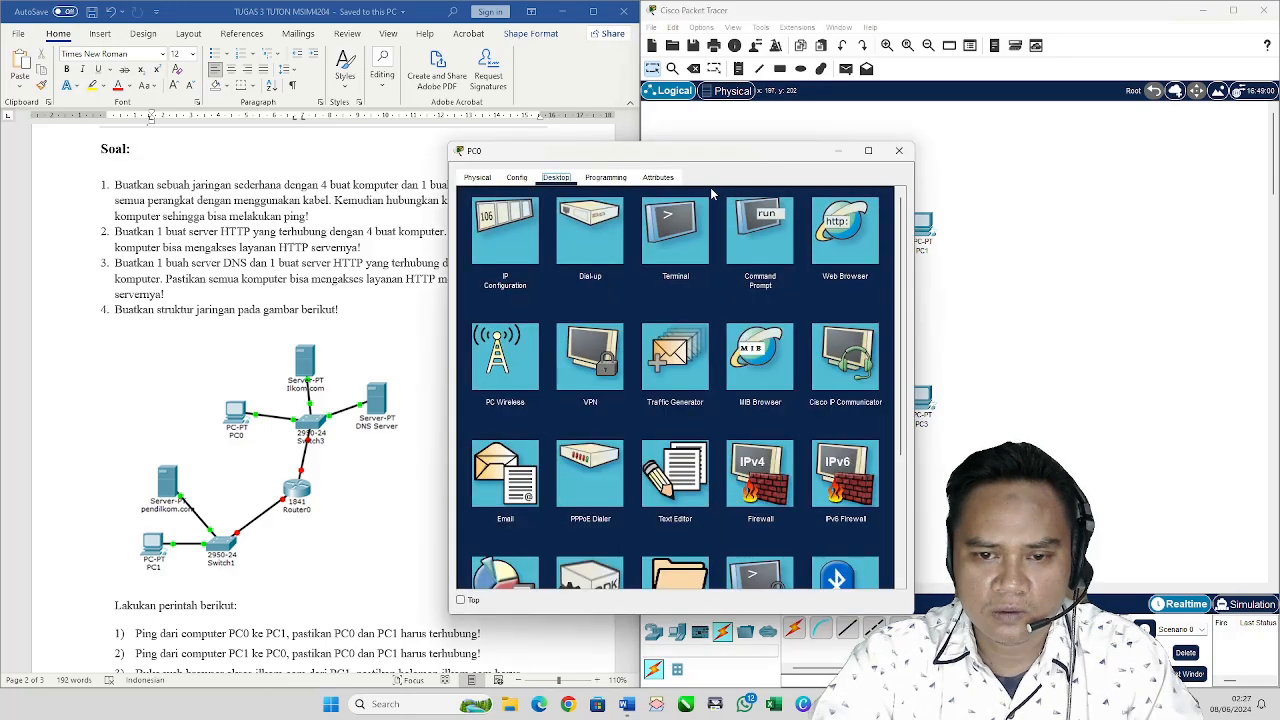
click(762, 230)
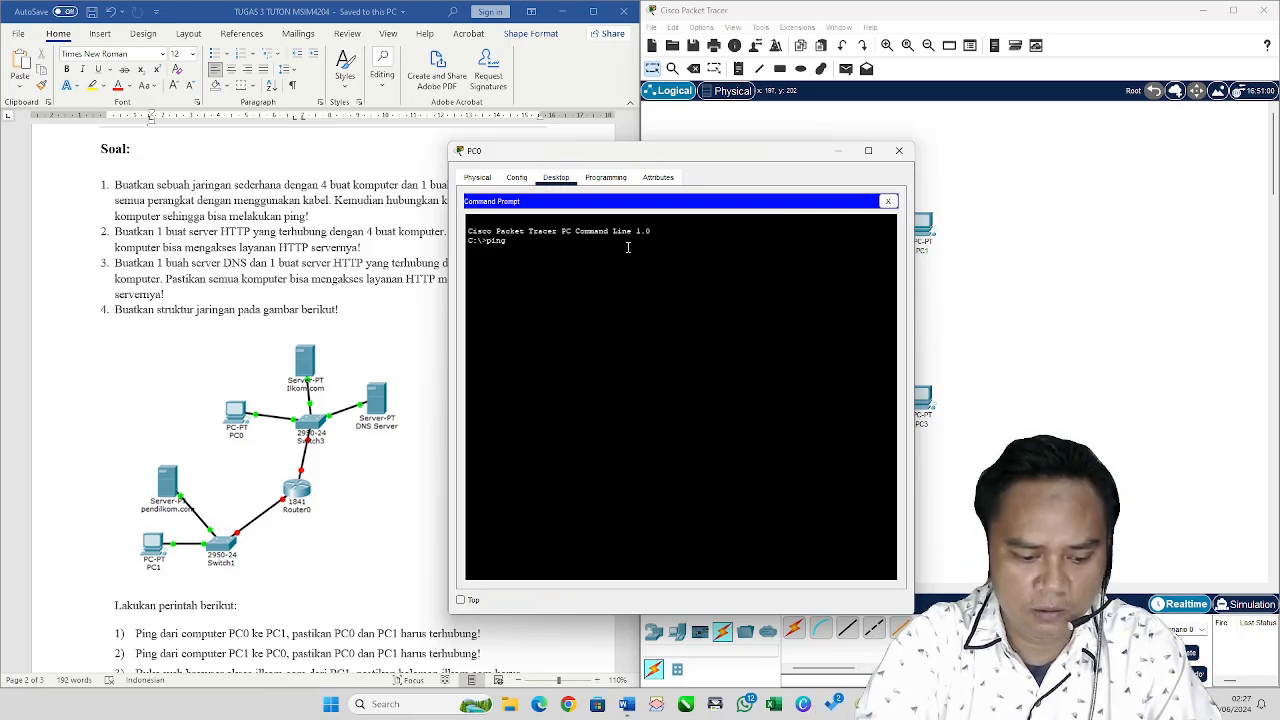
text(ping 192.168.1.3)
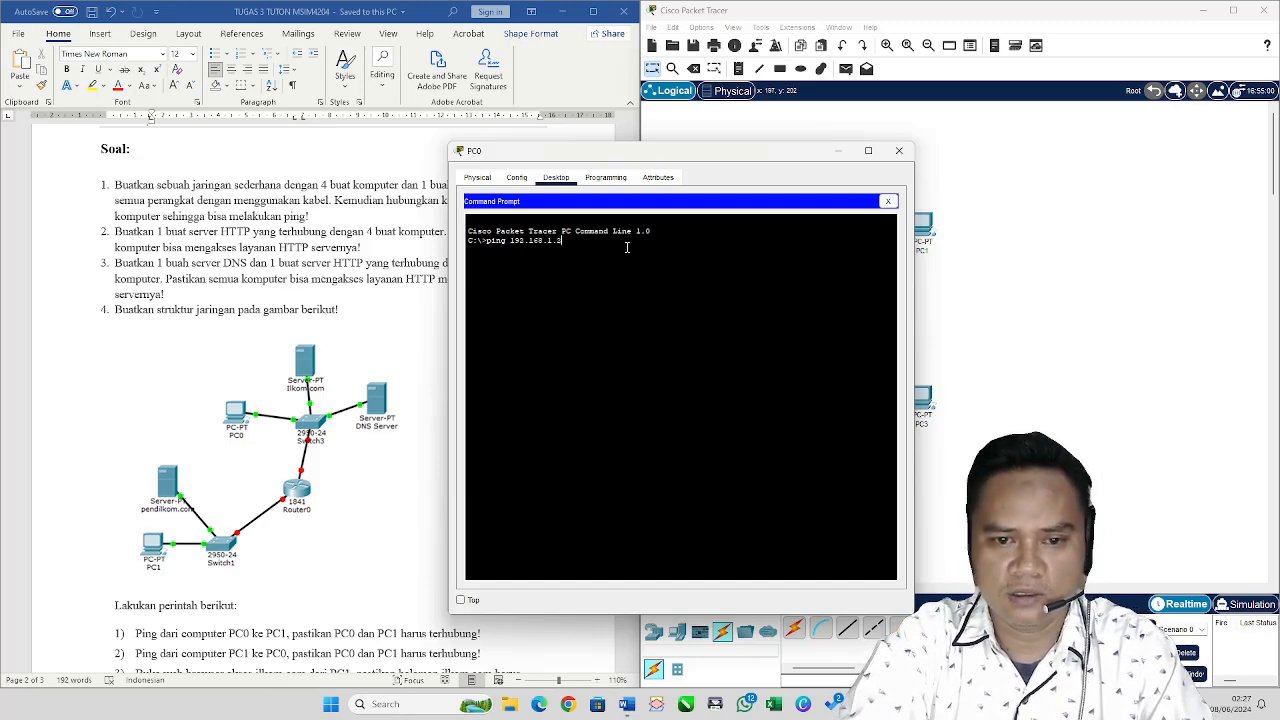
drag(670, 150, 925, 264)
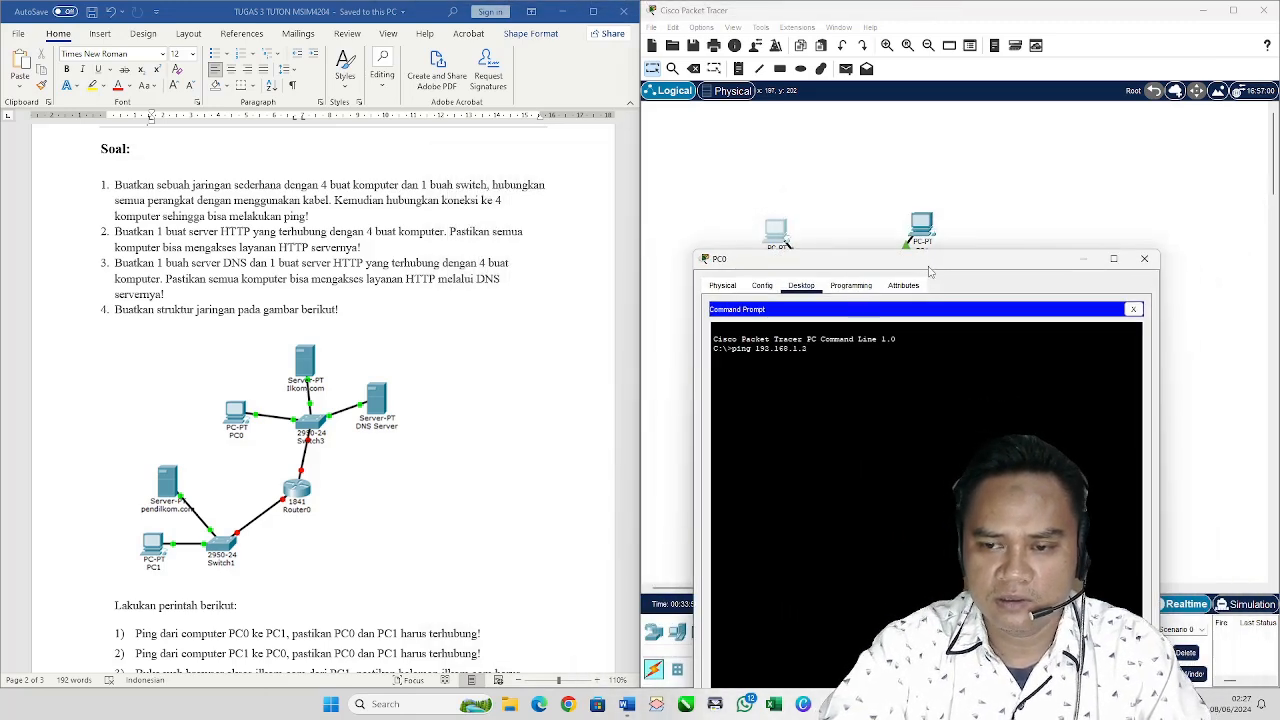
drag(884, 268, 984, 177)
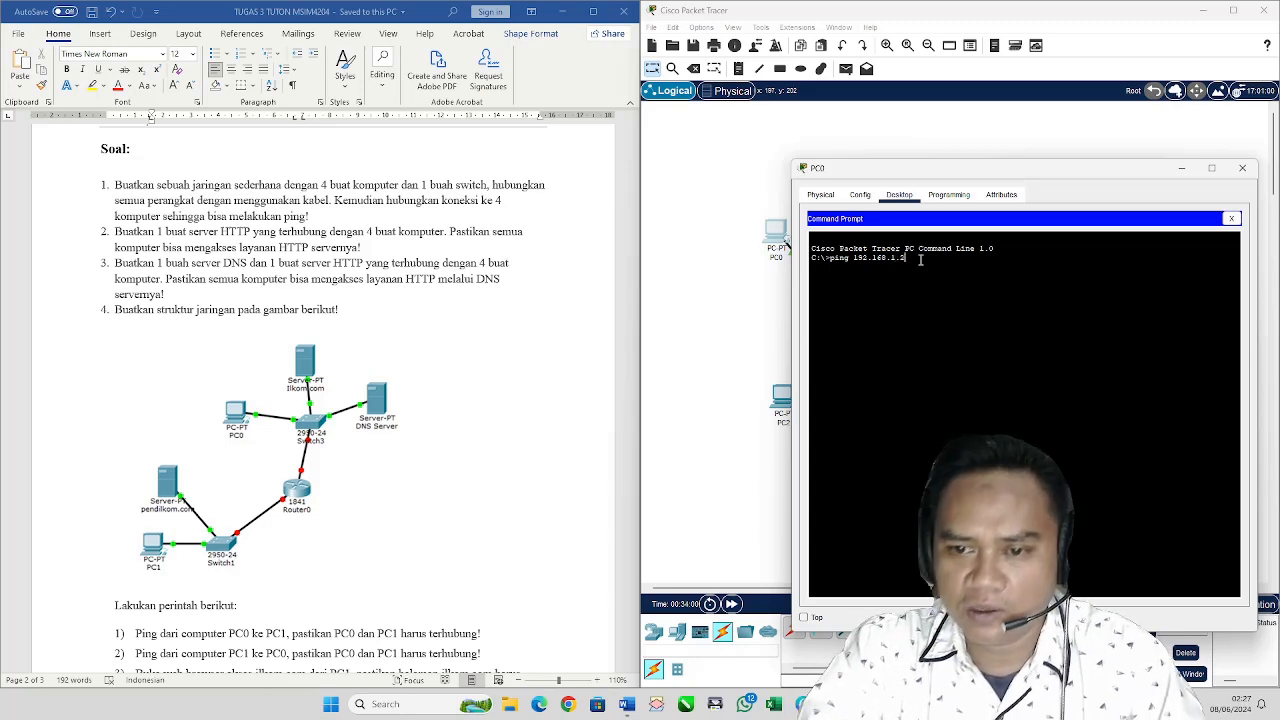
drag(930, 168, 892, 165)
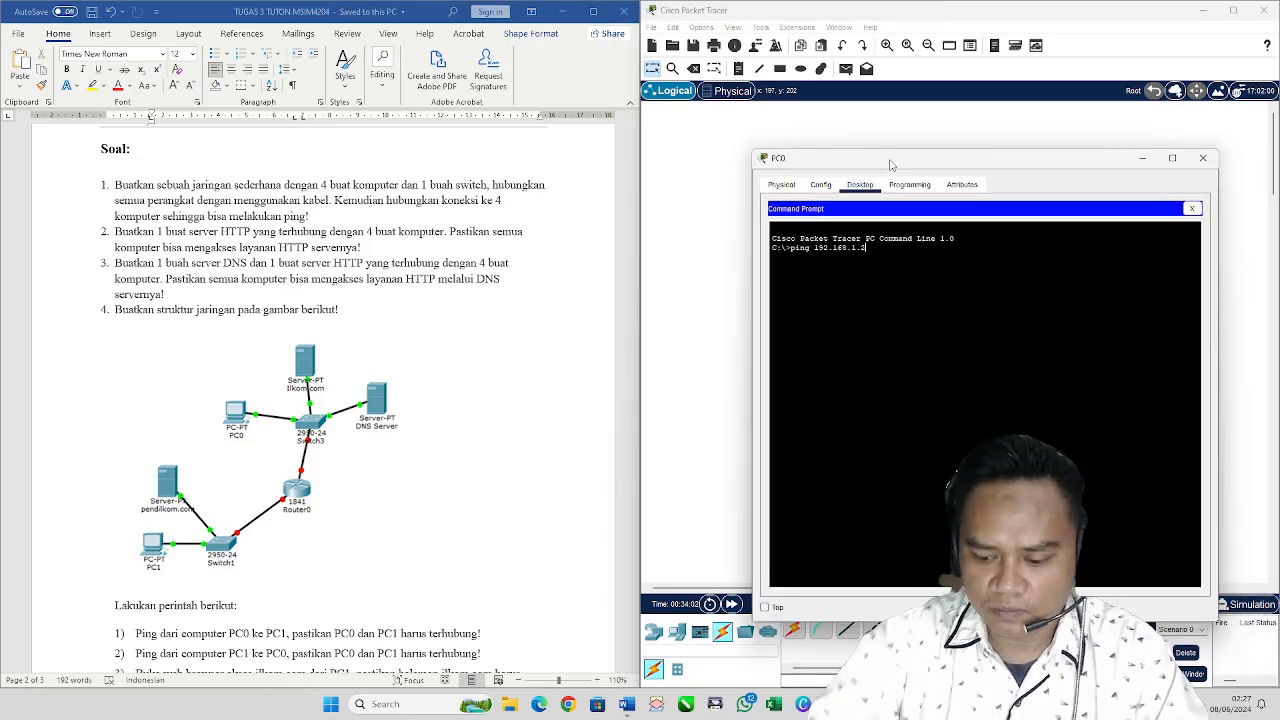
key(Return)
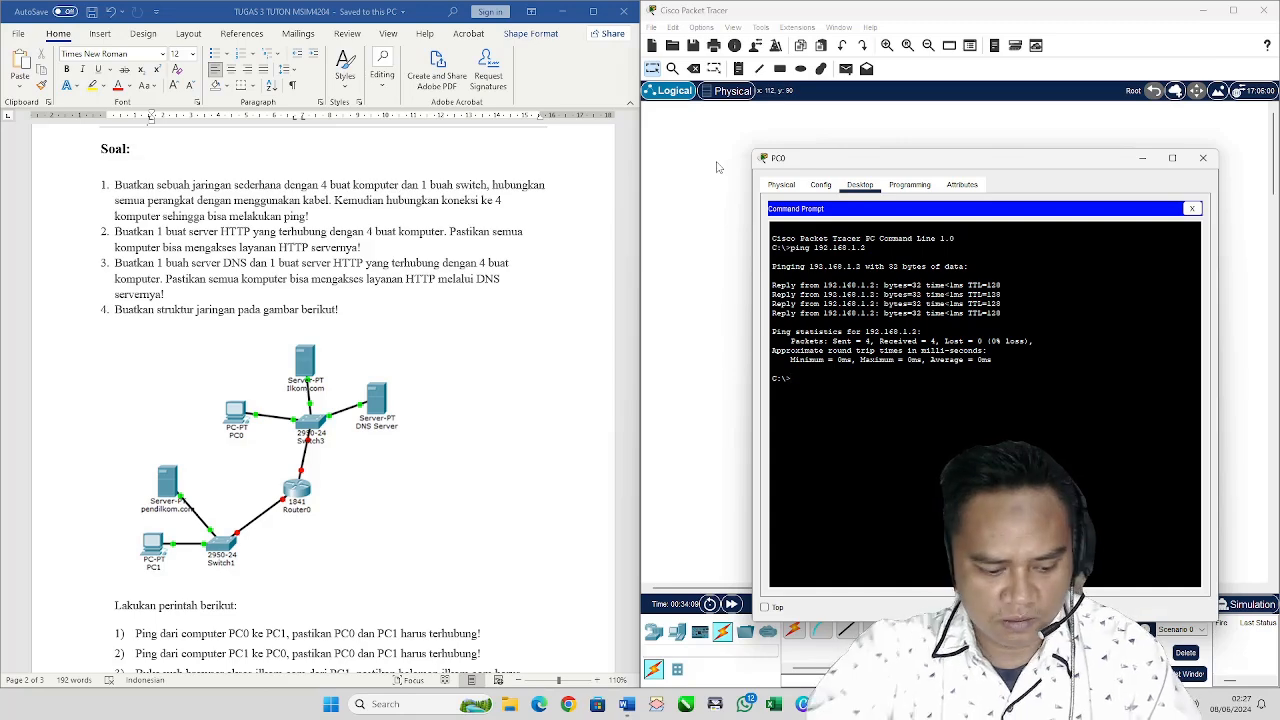
Step: Maximize the main network window and examine PC0's ping replies in an enlarged Command Prompt, restoring the device window when done
click(1233, 11)
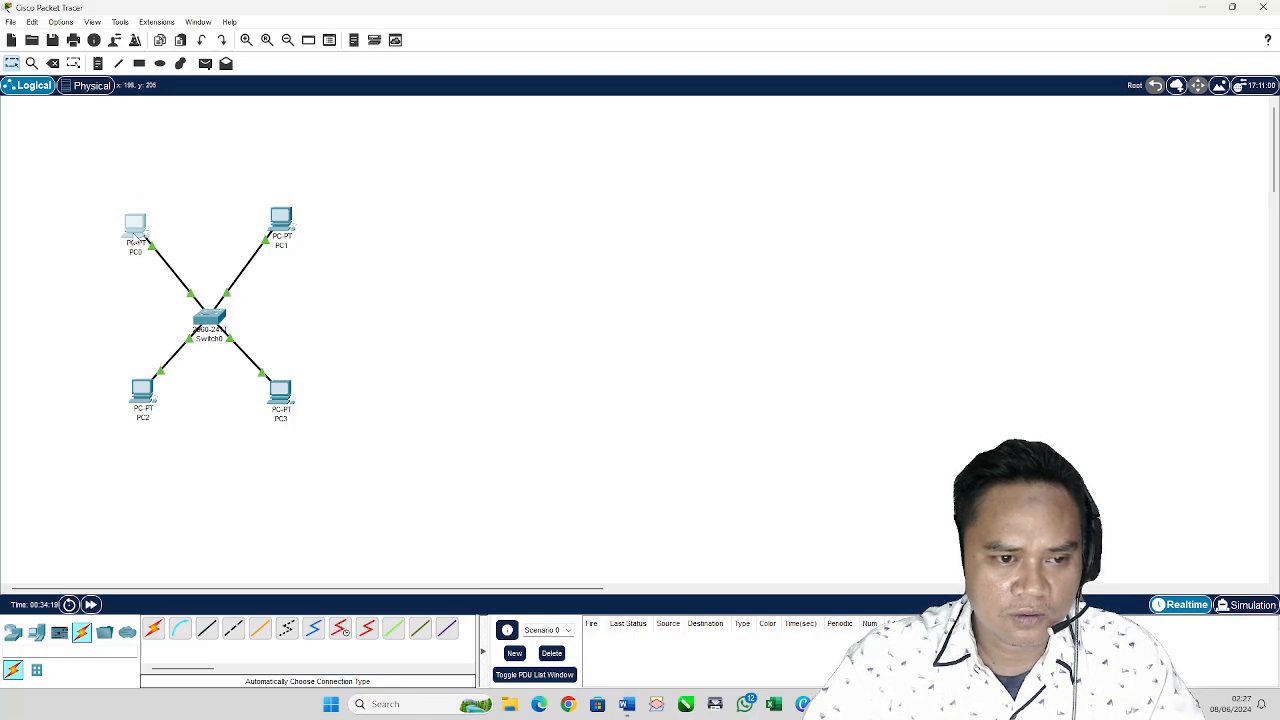
click(138, 238)
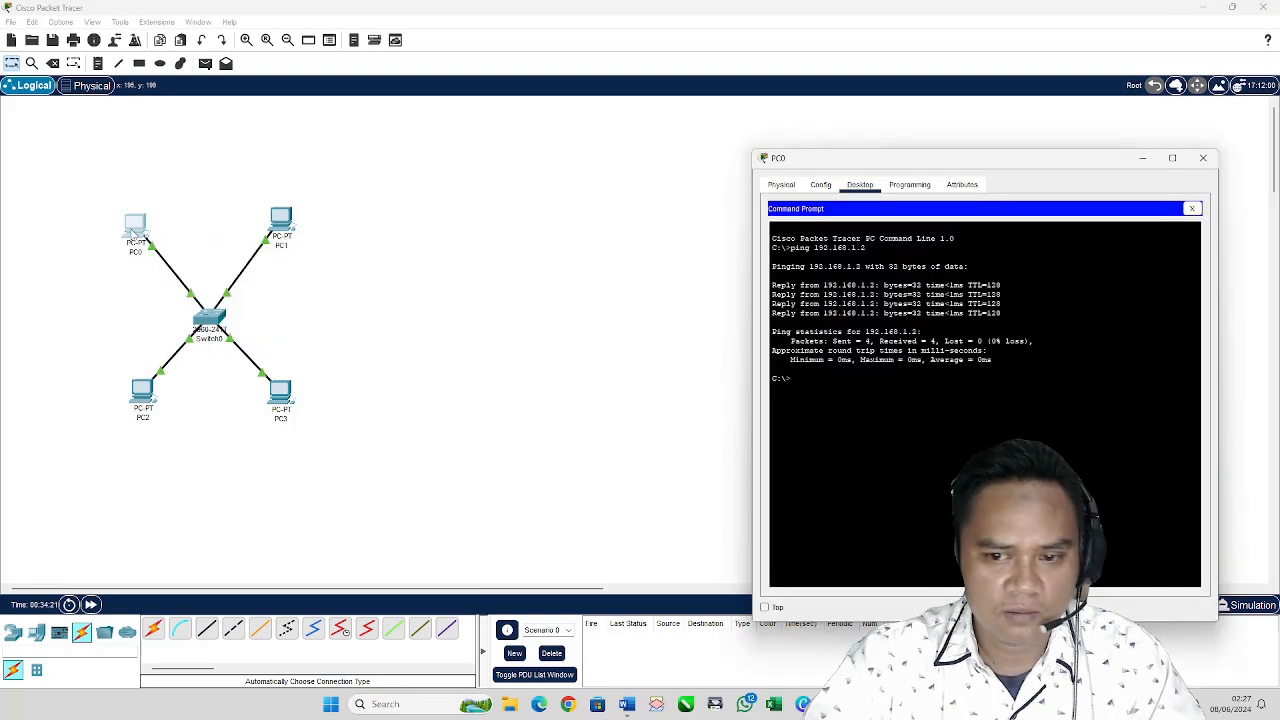
drag(932, 166, 856, 146)
click(1096, 140)
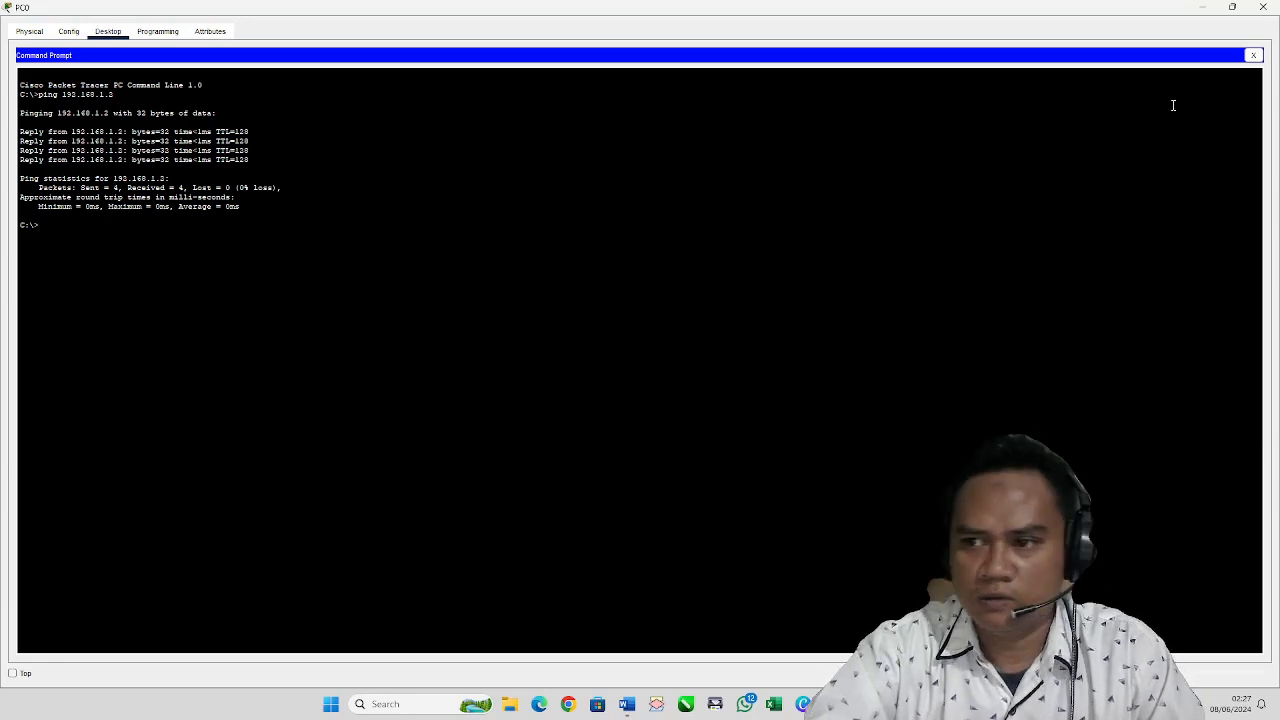
click(1232, 7)
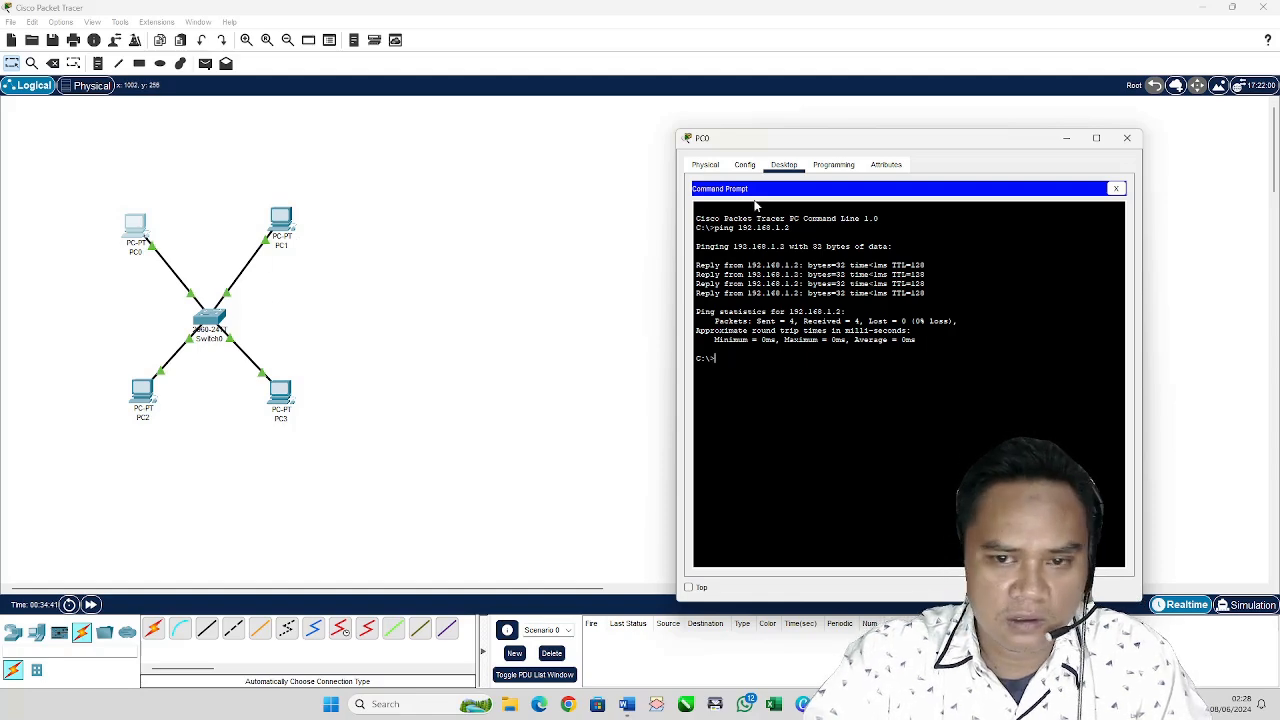
drag(758, 146, 730, 146)
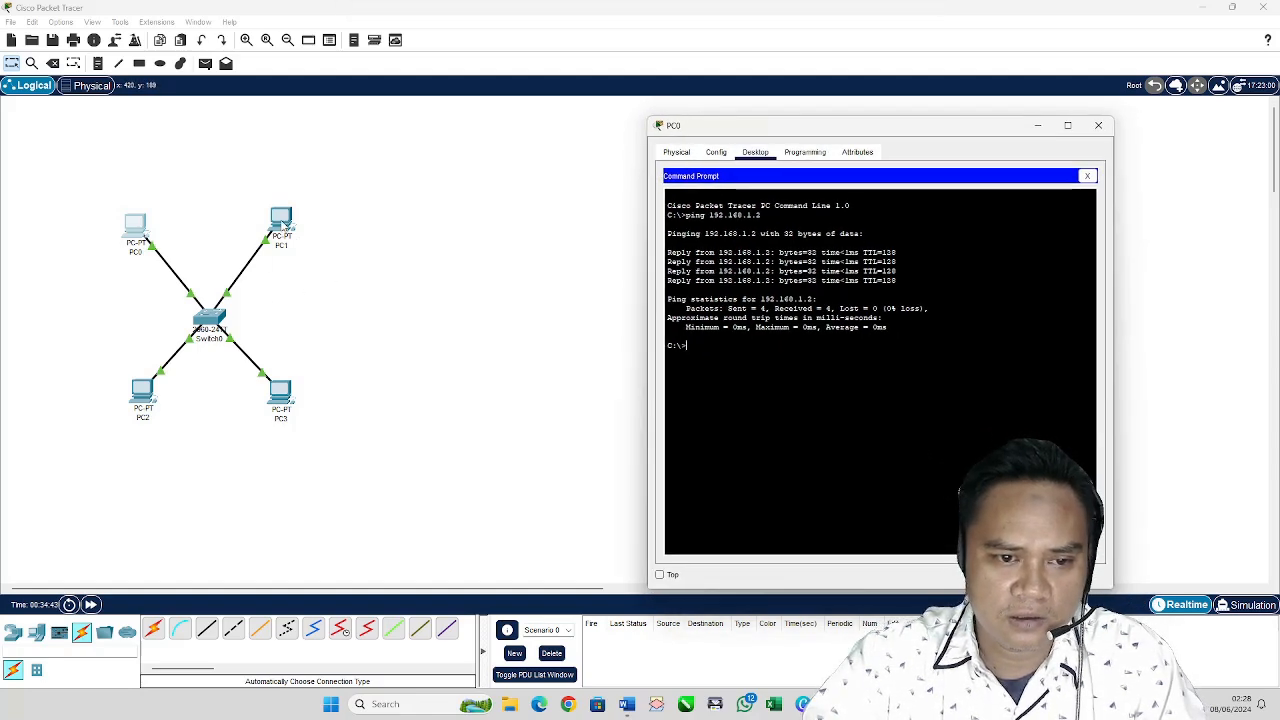
click(285, 232)
click(966, 157)
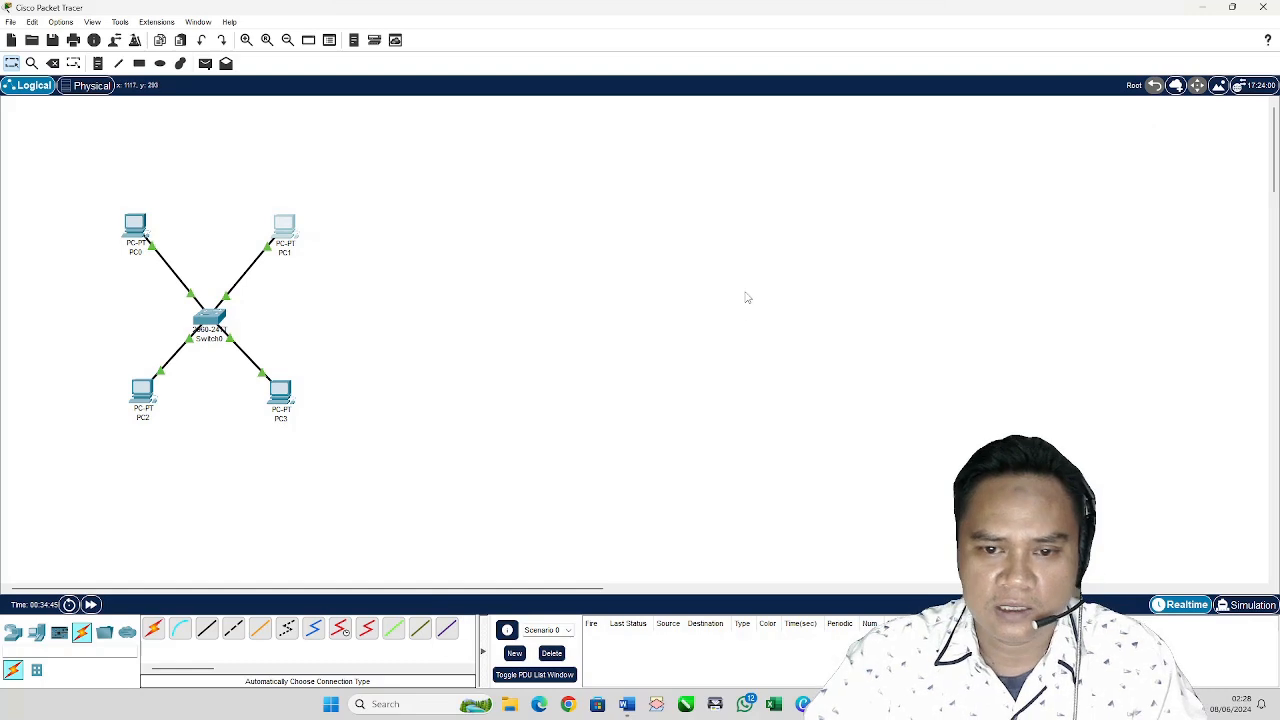
click(287, 236)
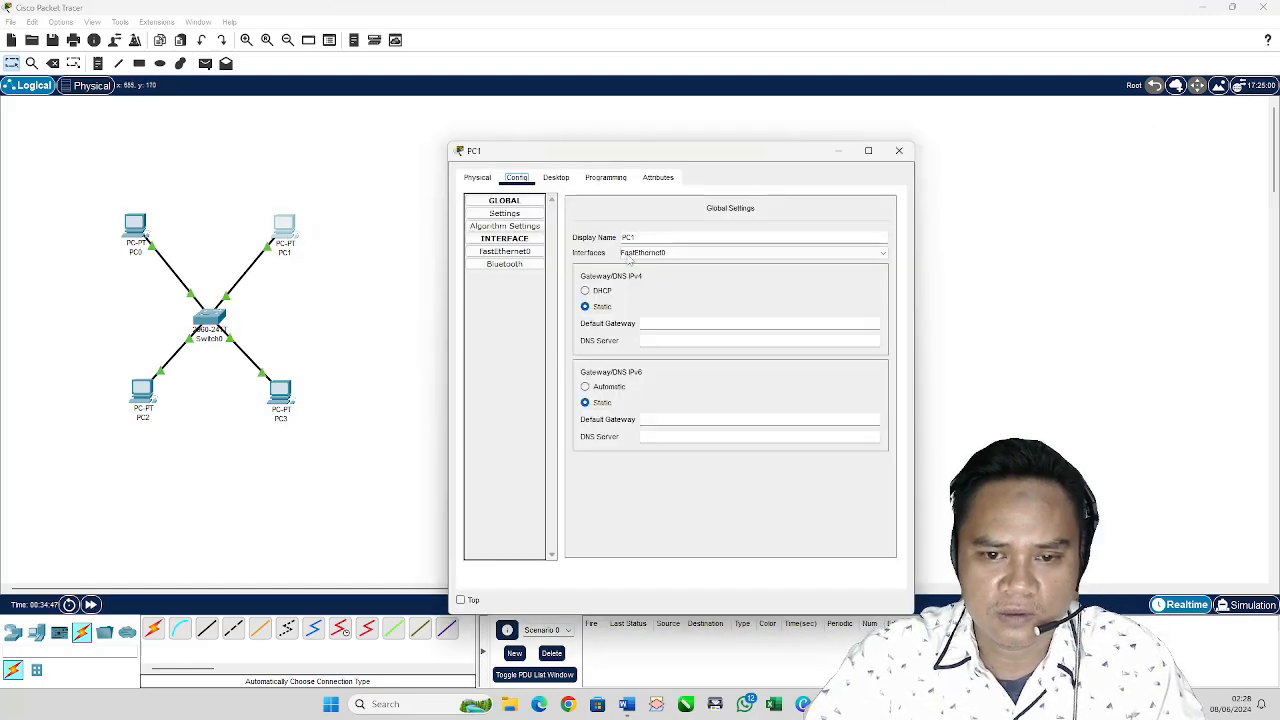
click(556, 177)
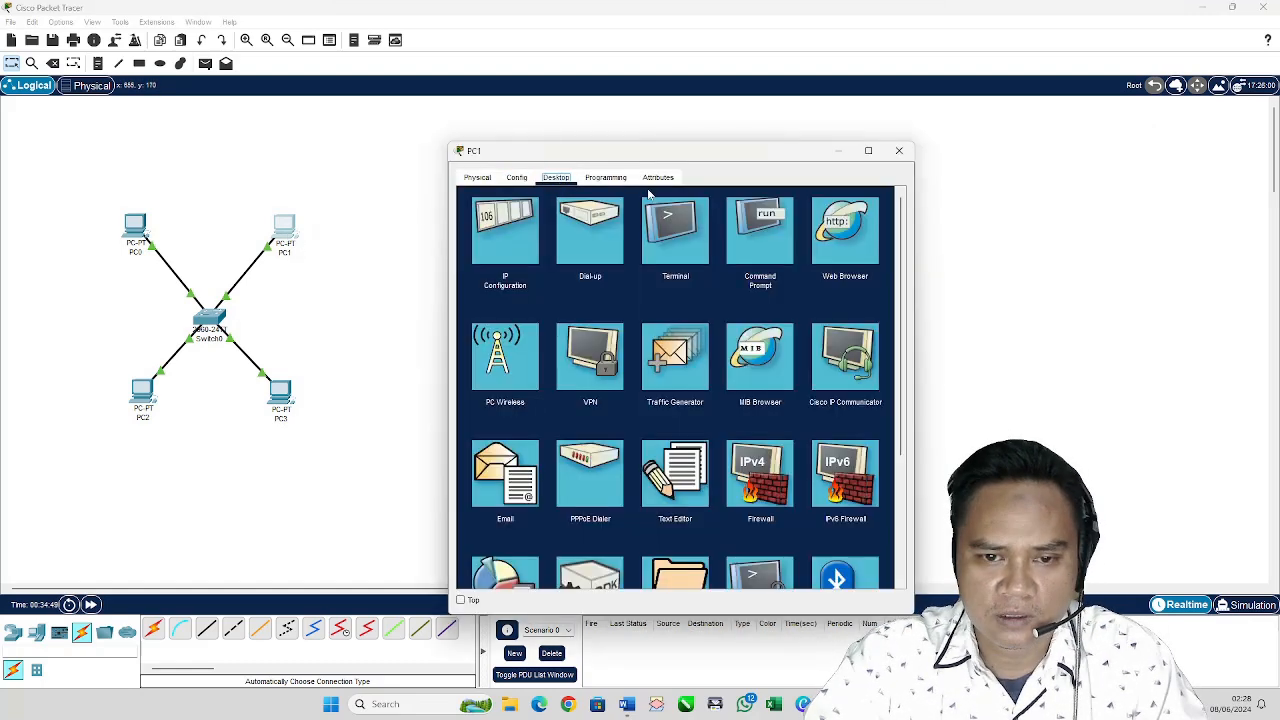
click(780, 228)
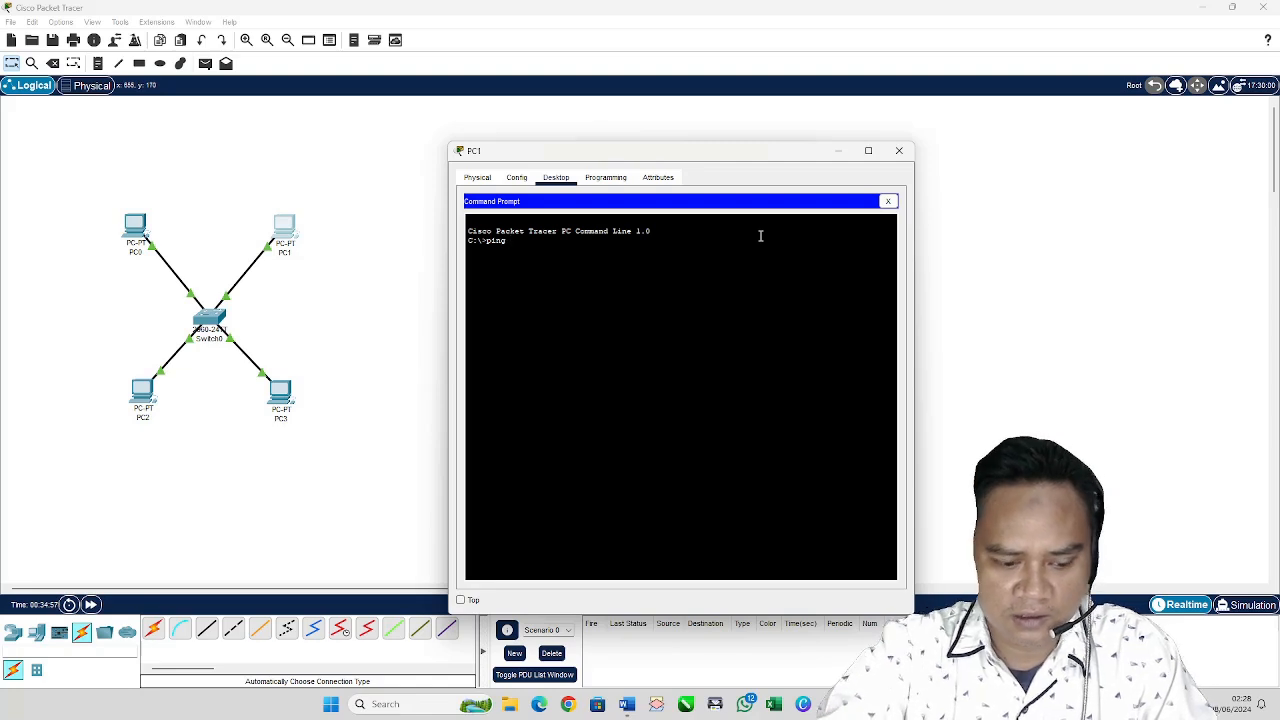
click(900, 153)
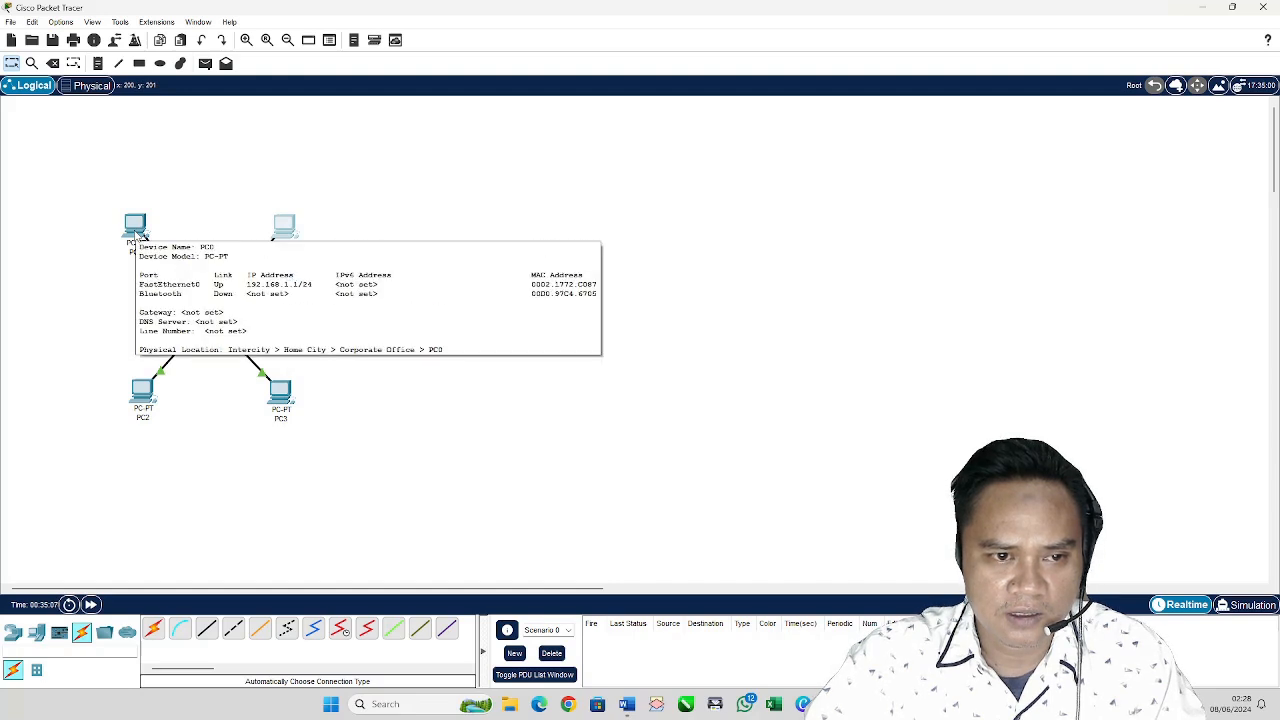
Step: Ping 192.168.1.3 from PC0's Command Prompt
click(139, 235)
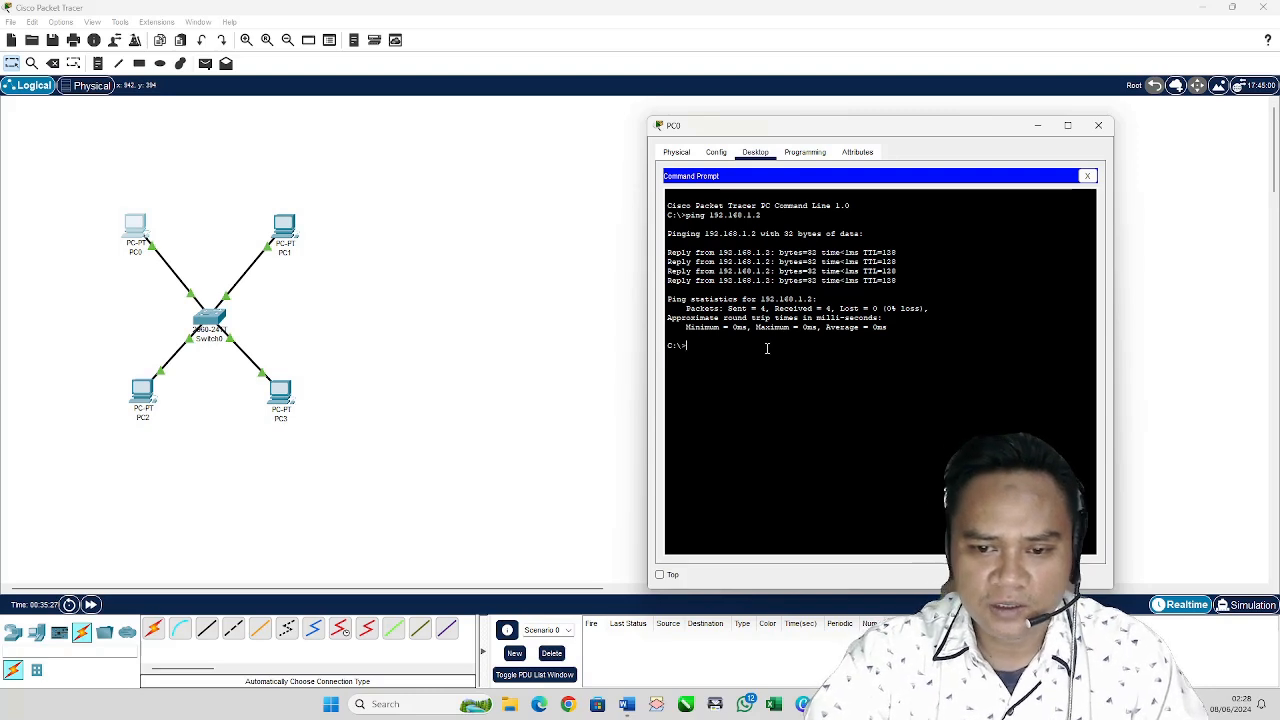
key(Up)
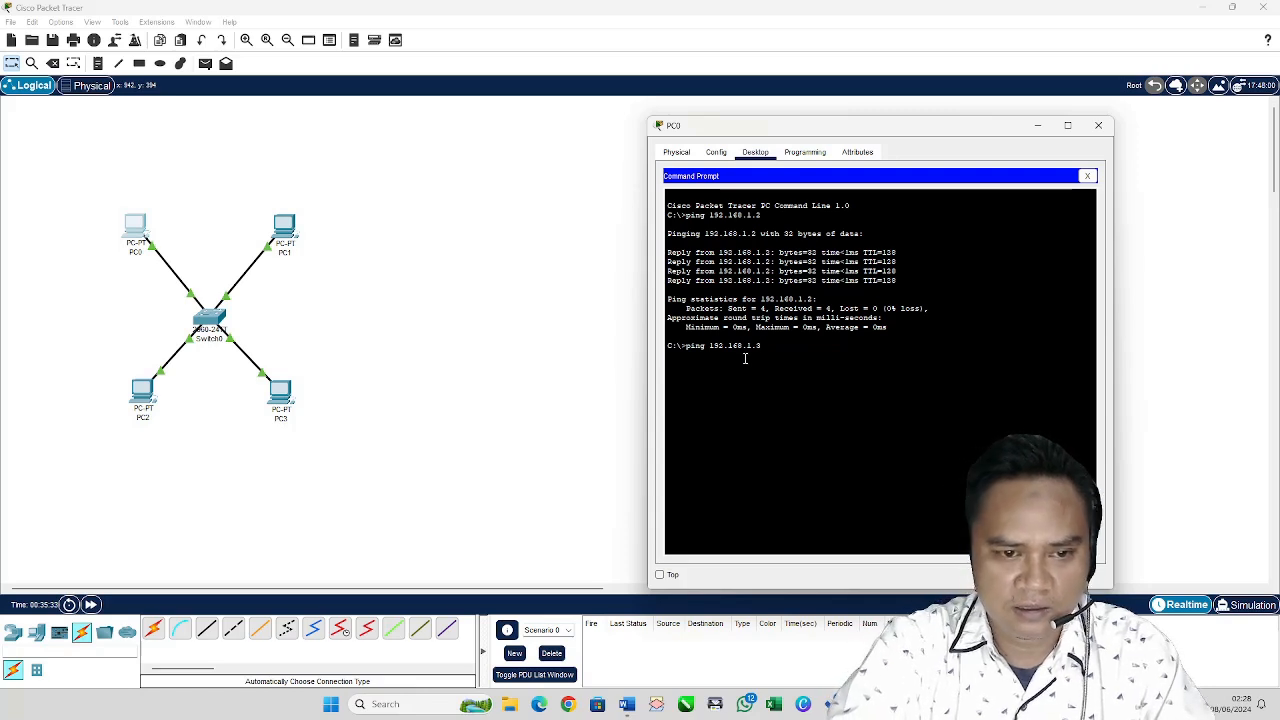
key(Return)
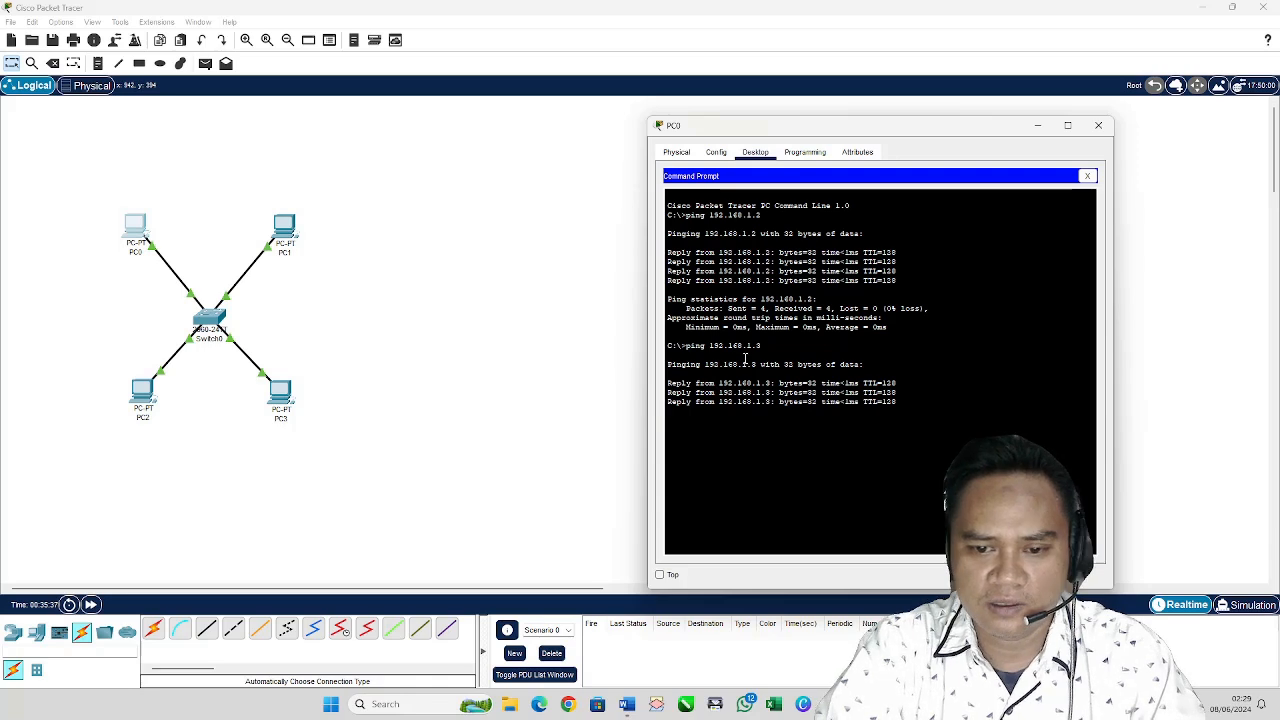
Step: Ping 192.168.1.4 from PC0's Command Prompt and close PC0's device window
key(Up)
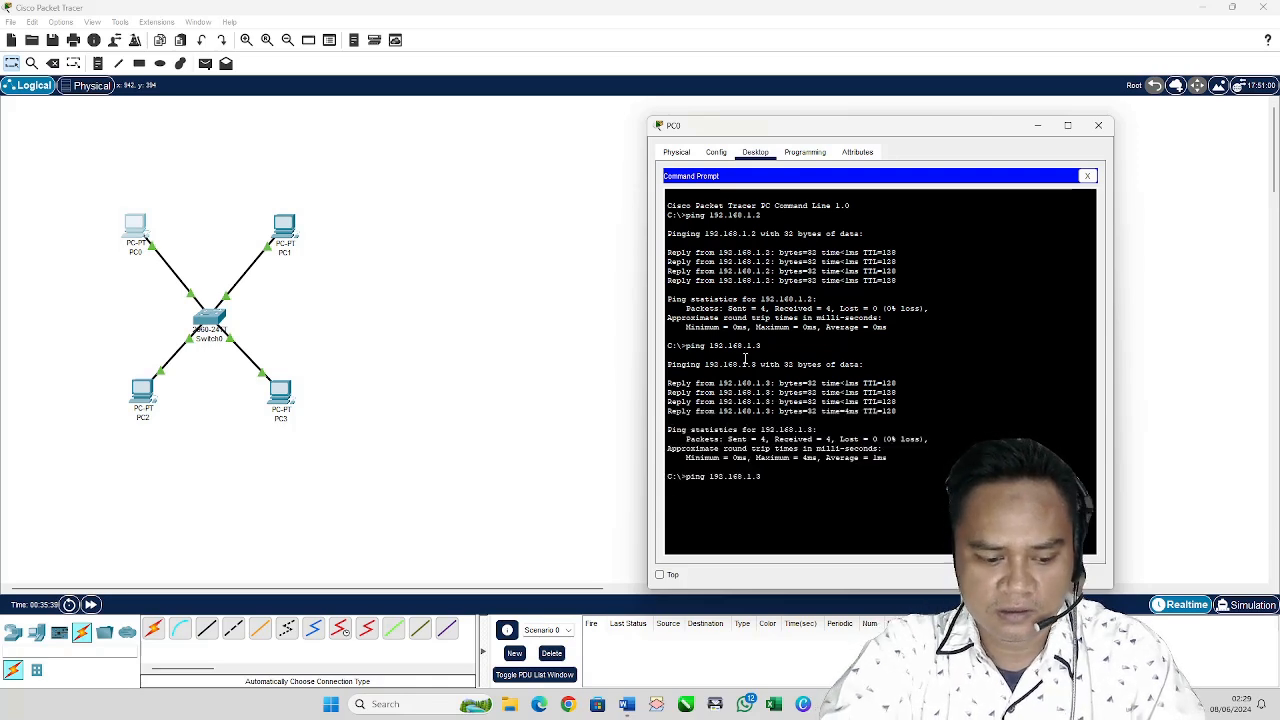
text(4)
key(Return)
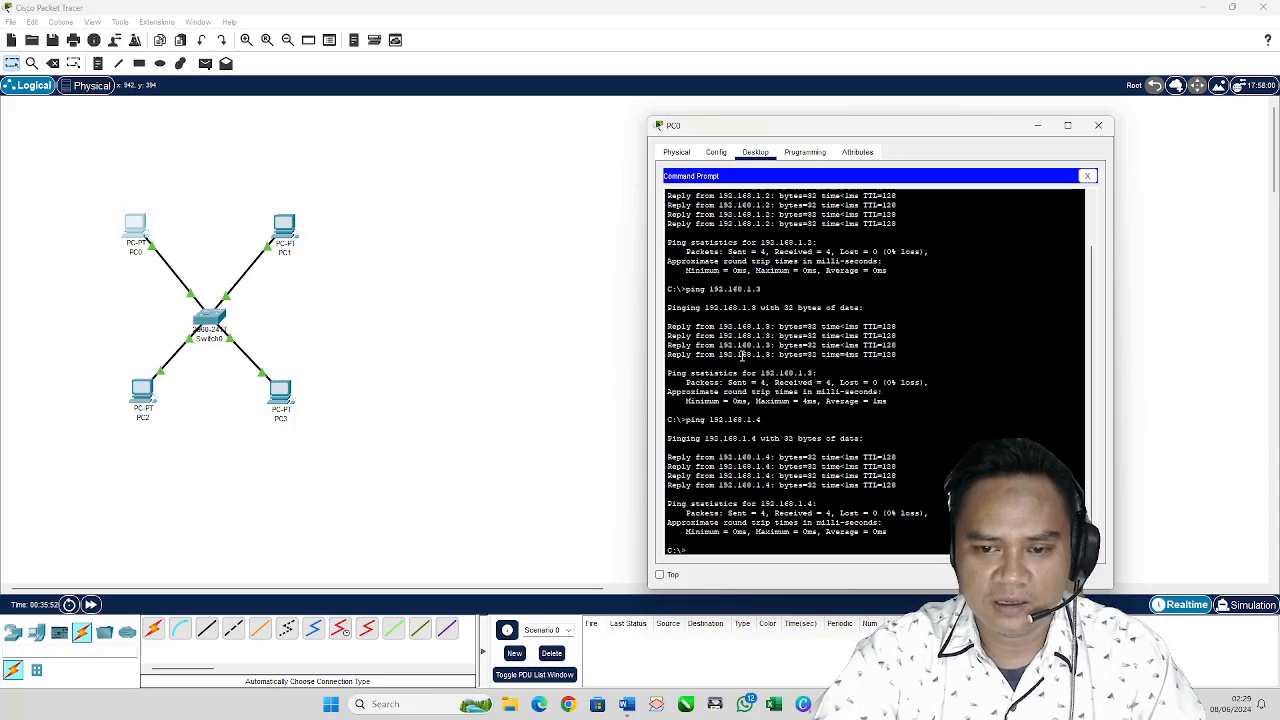
text(ping)
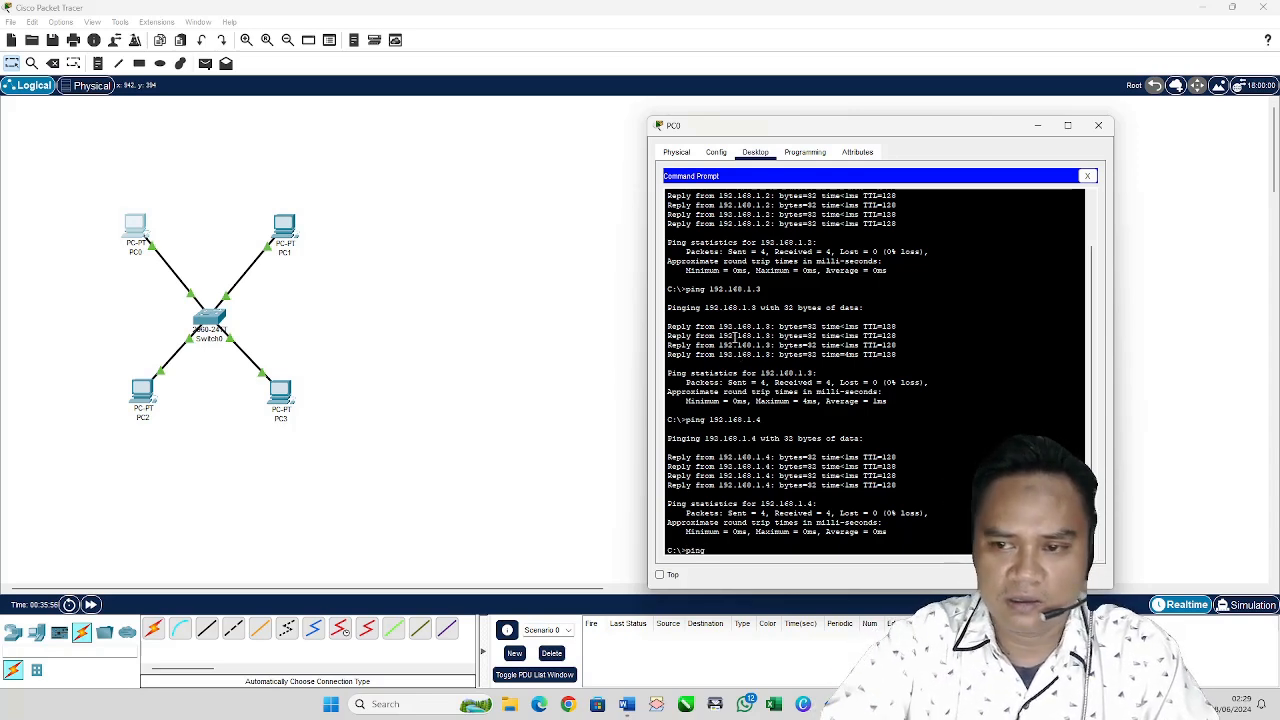
click(1098, 125)
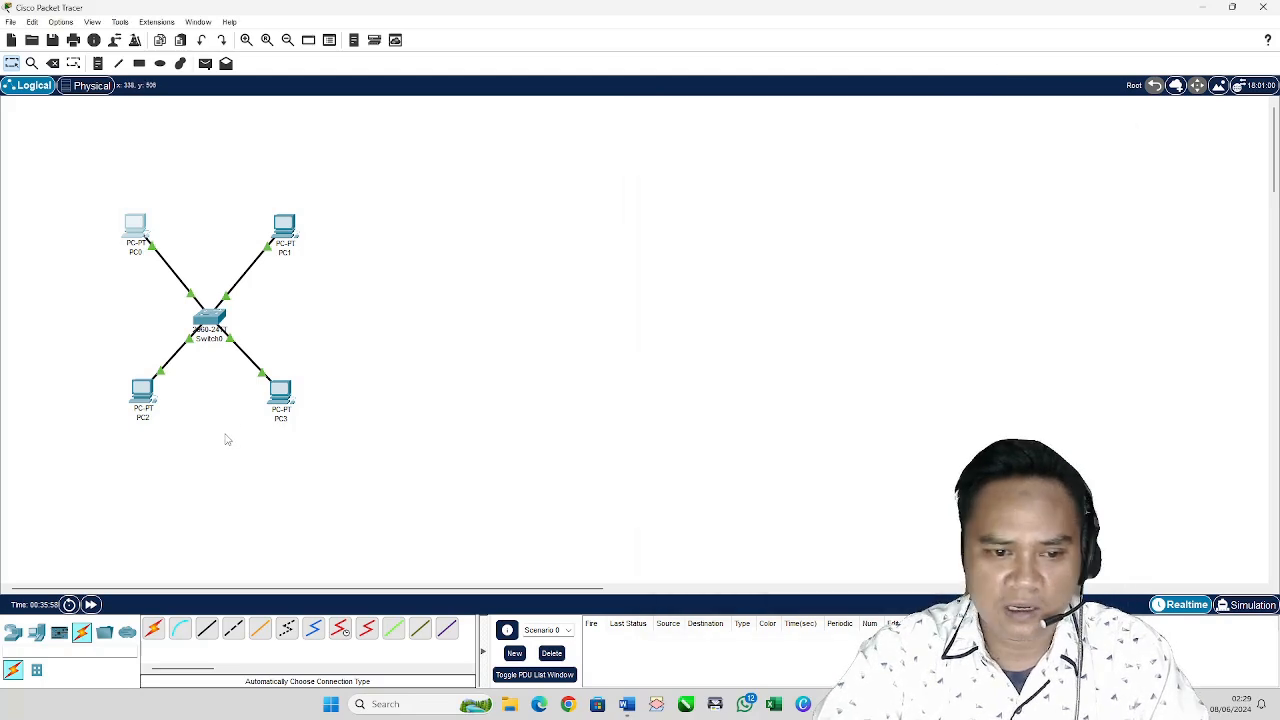
Step: Open PC3's Command Prompt and ping 192.168.1.1 from it
click(281, 400)
click(556, 177)
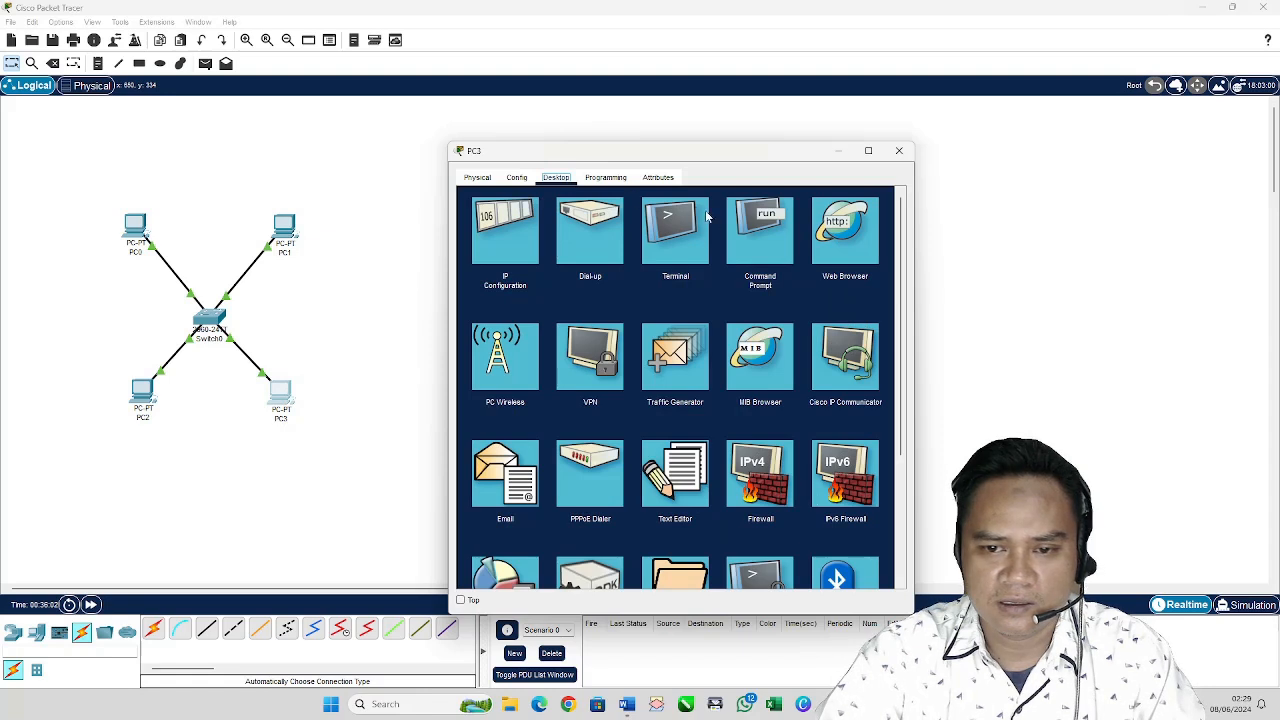
click(758, 232)
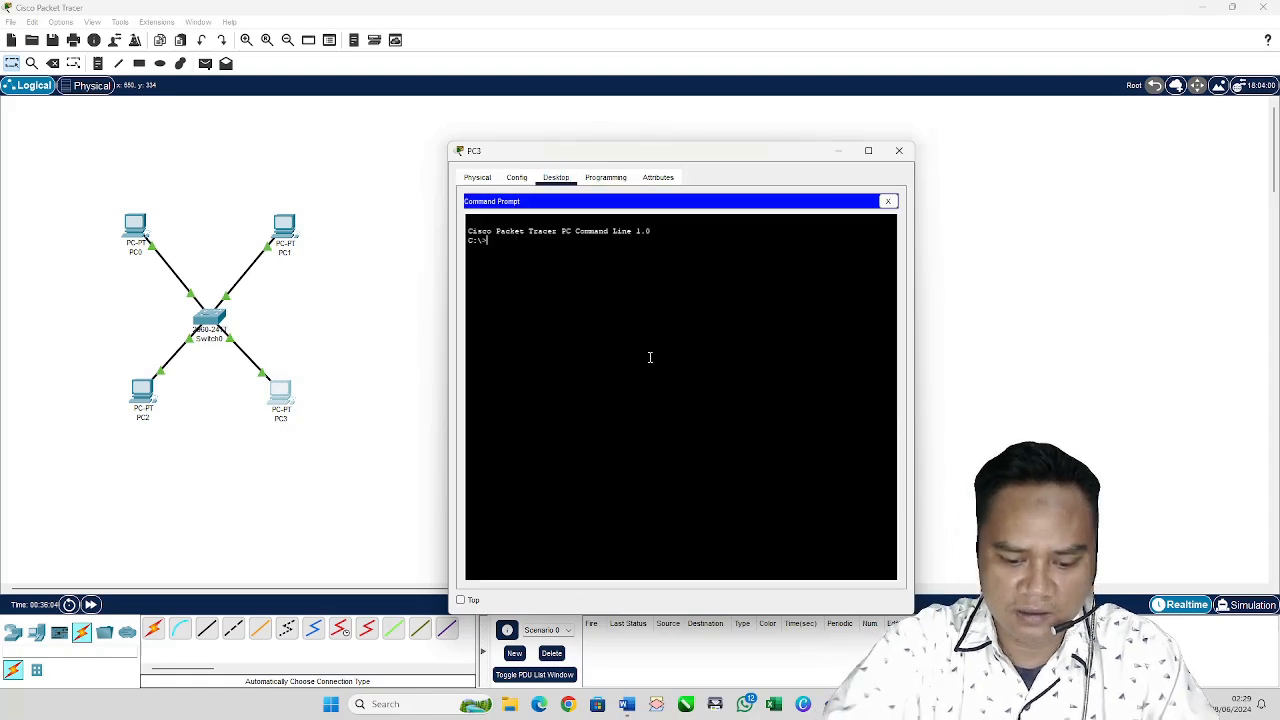
text(pin)
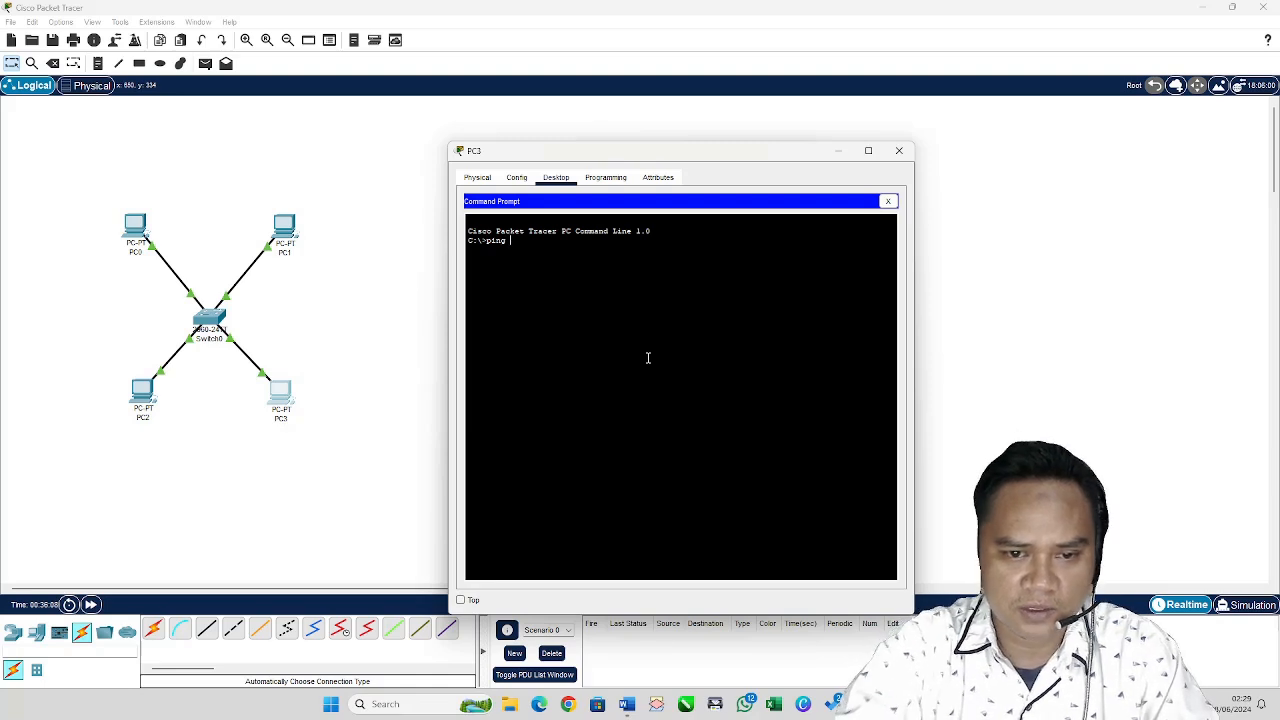
text(g )
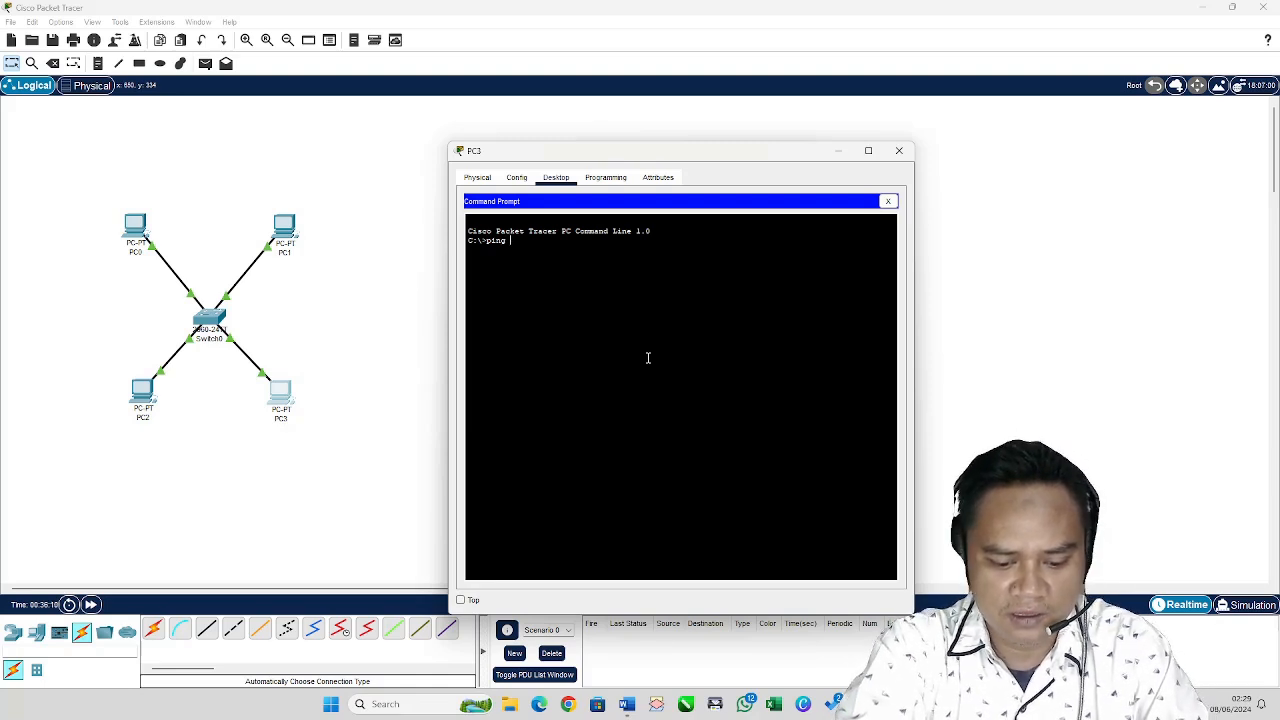
text(192.1678)
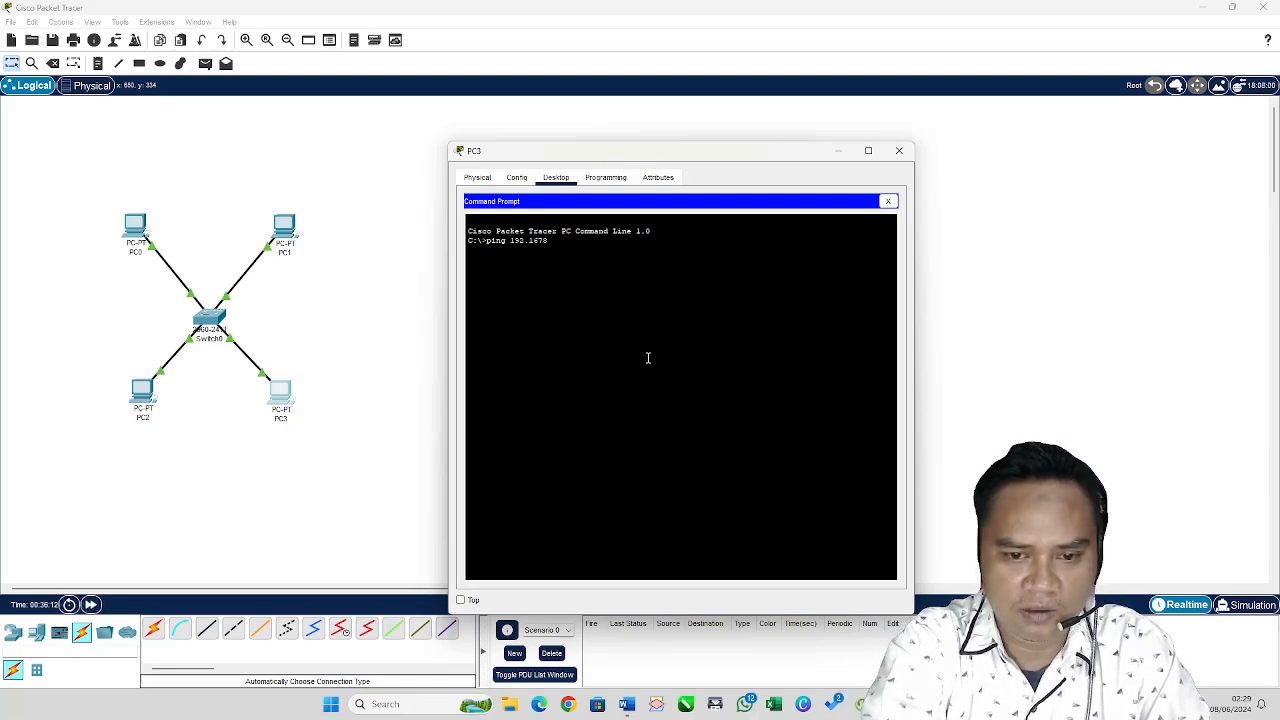
key(BackSpace)
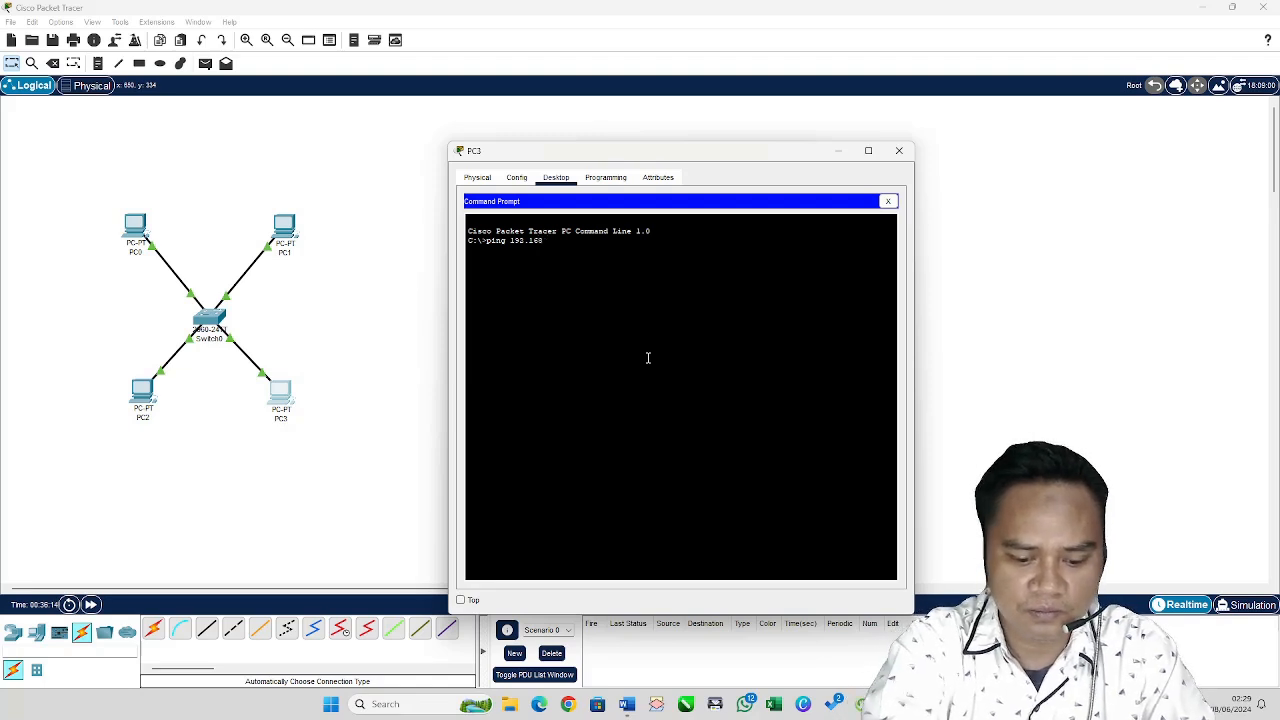
text(8.1.1)
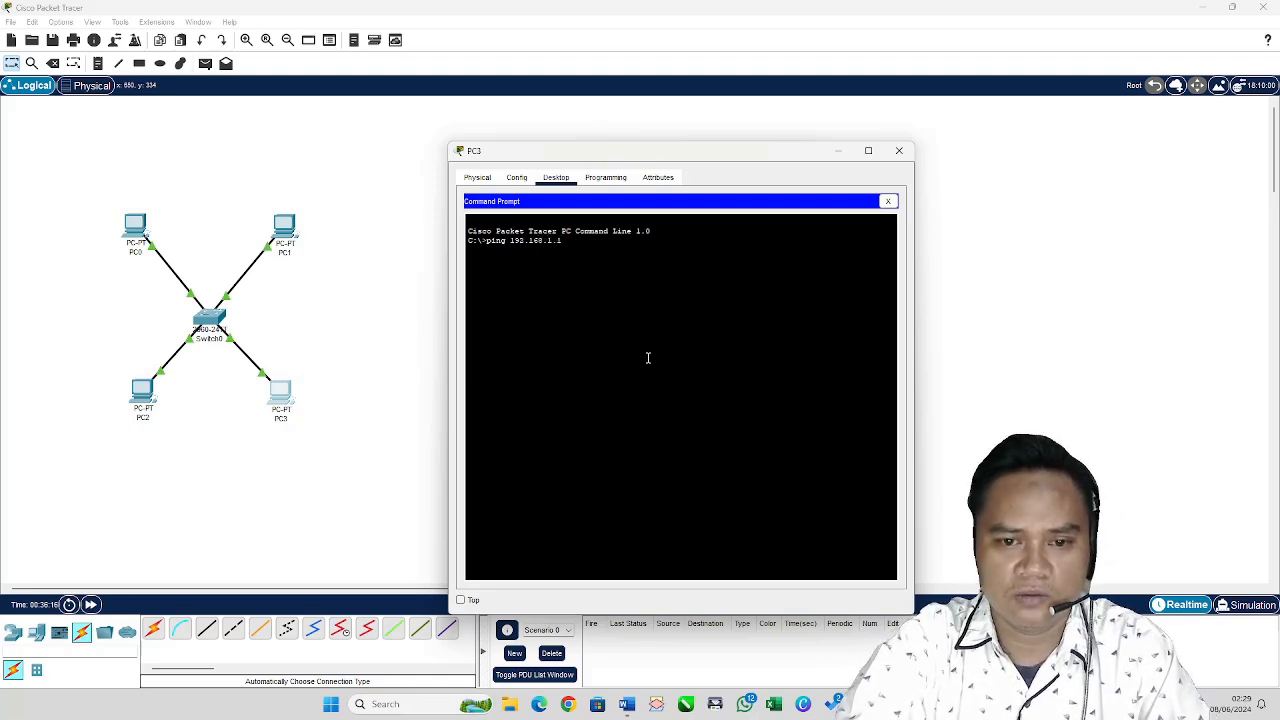
key(Return)
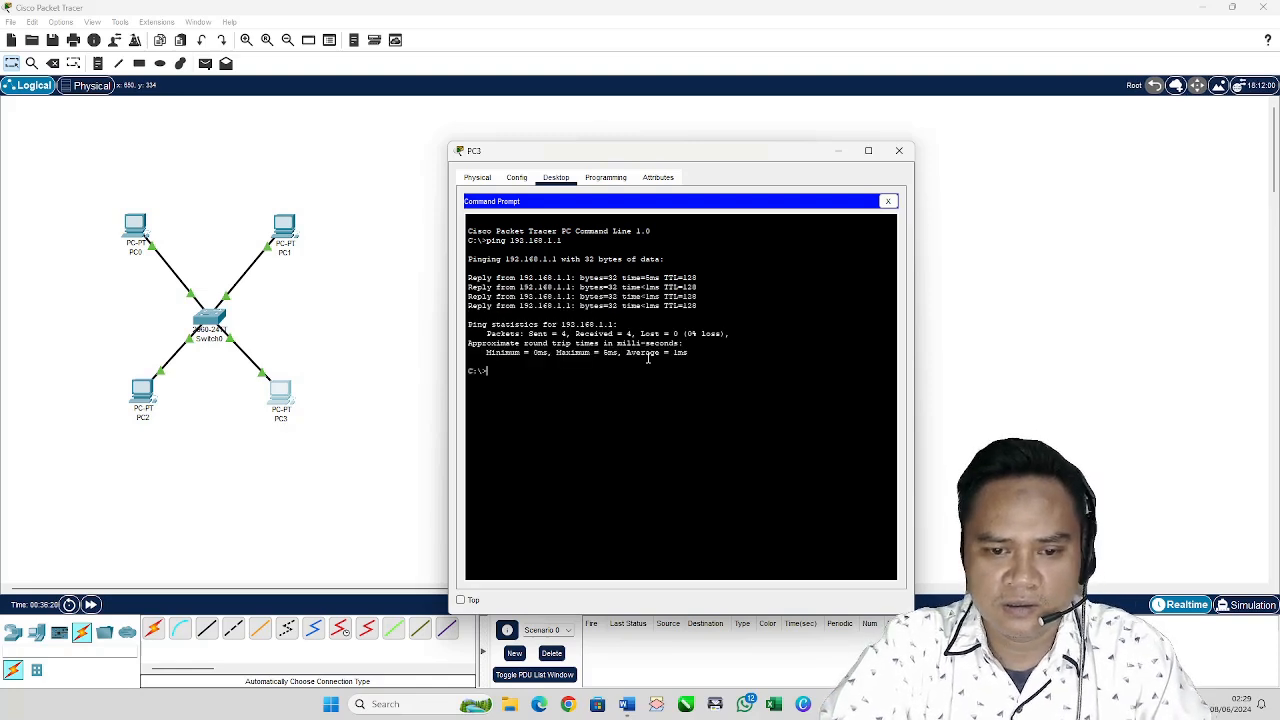
Step: Ping 192.168.1.2 and 192.168.1.3 from PC3's Command Prompt and close PC3's device window
key(Up)
key(BackSpace)
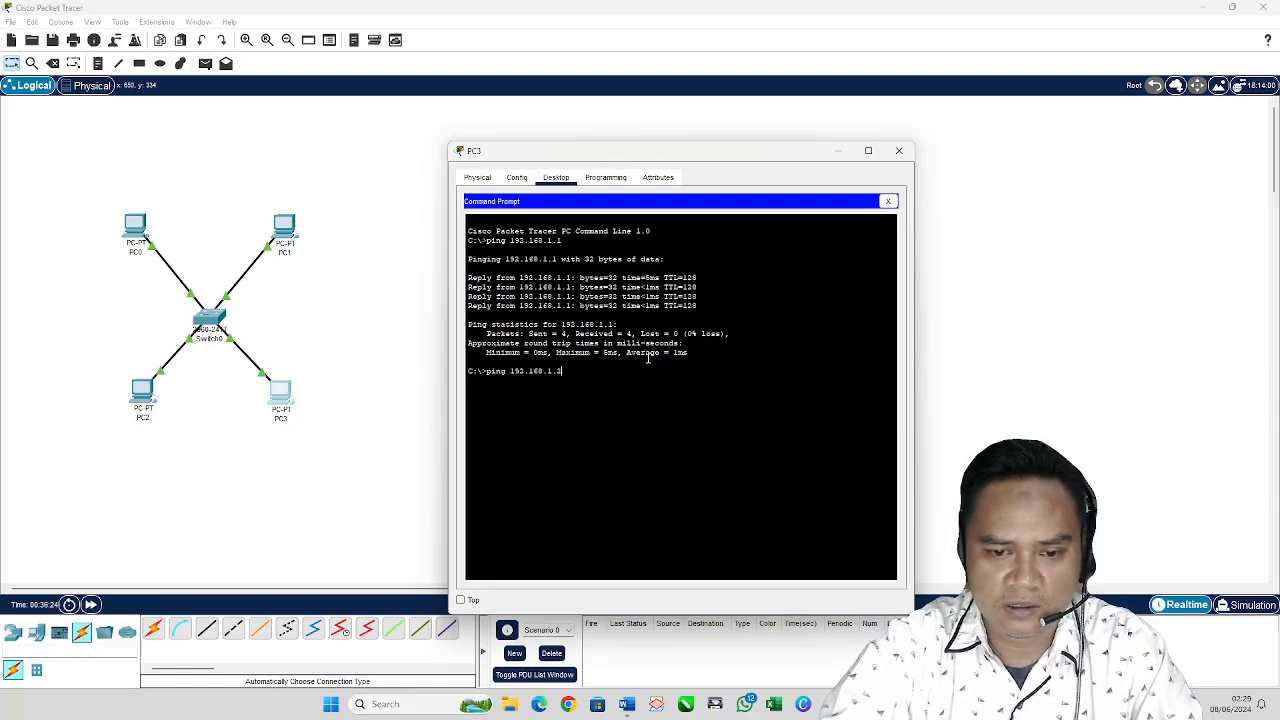
text(2)
key(Return)
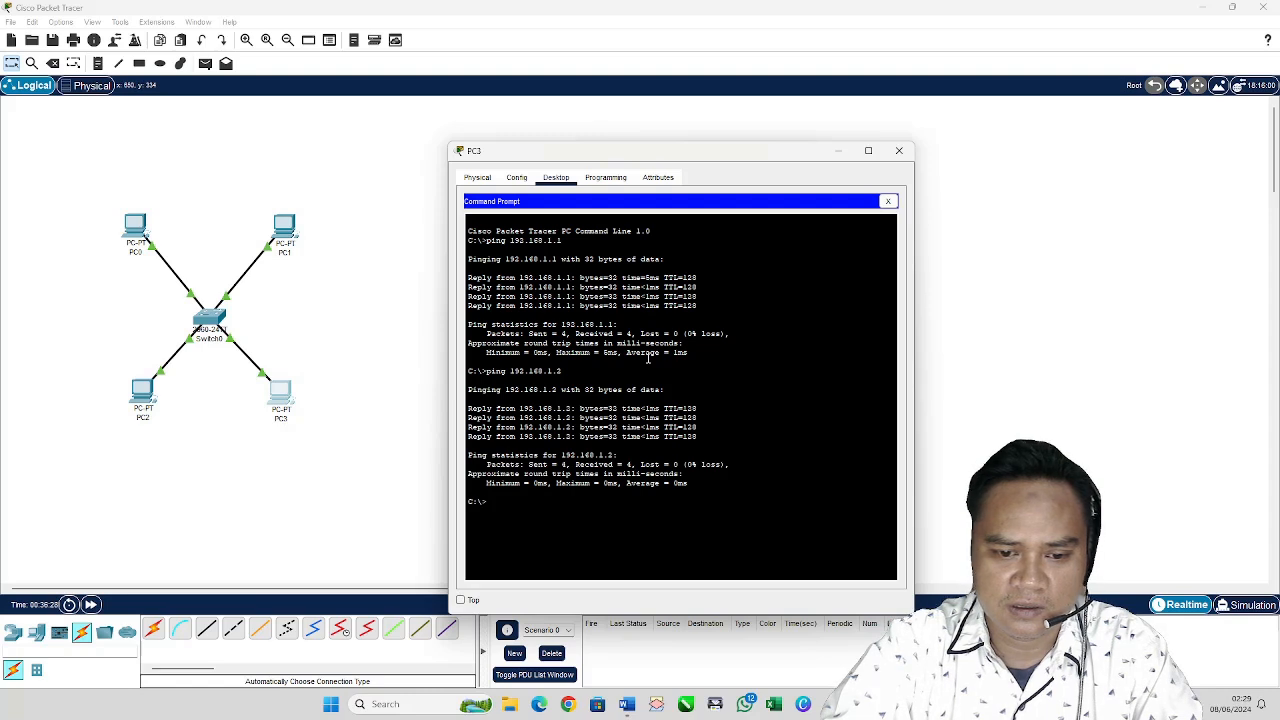
key(Up)
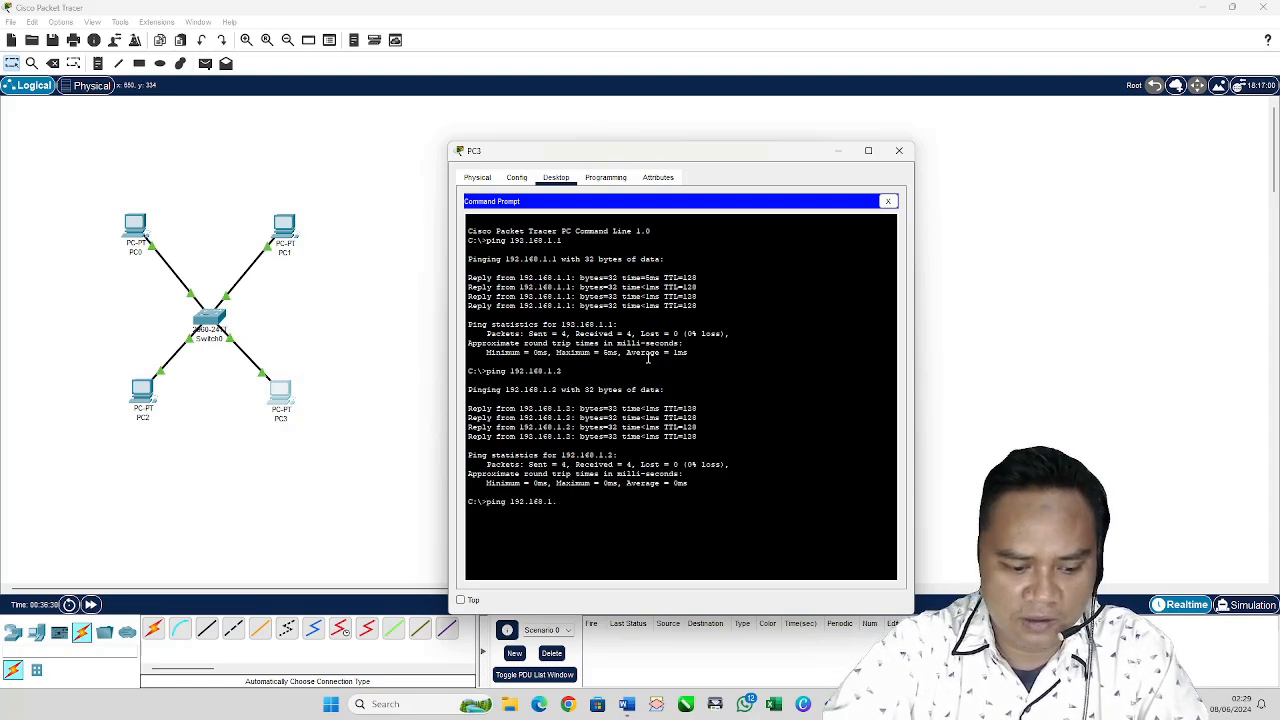
text(3)
key(Return)
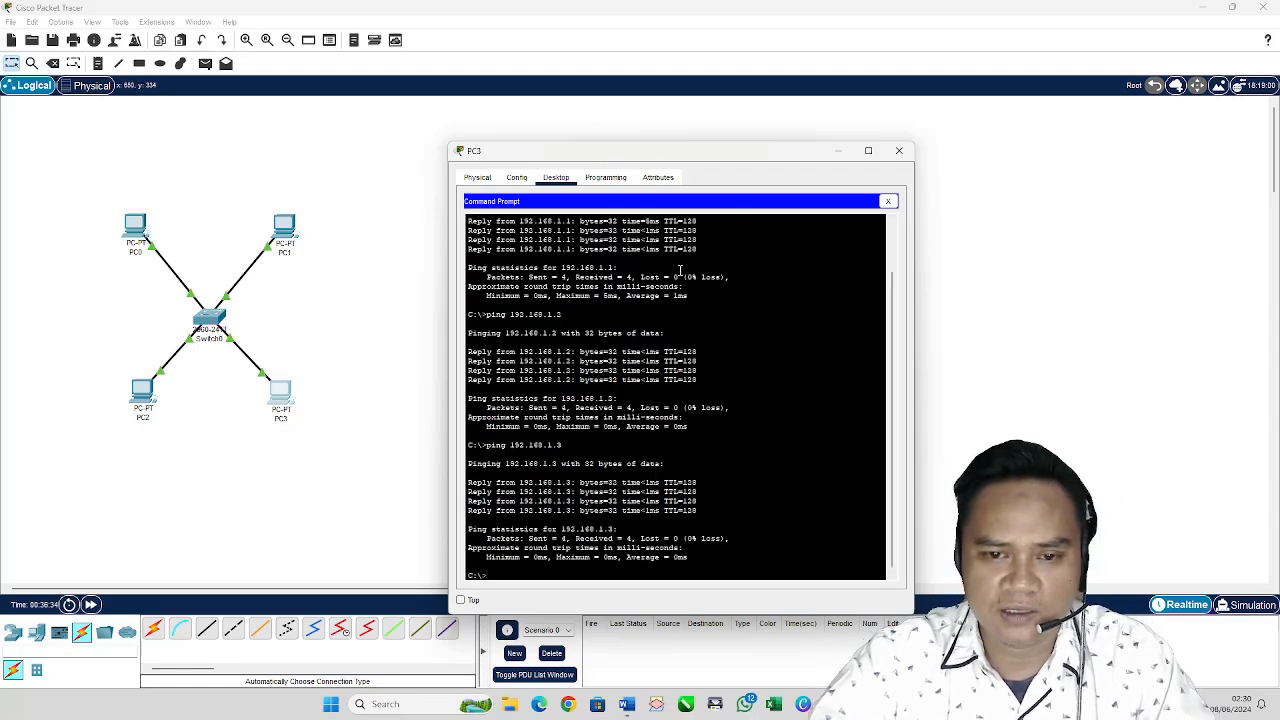
click(899, 151)
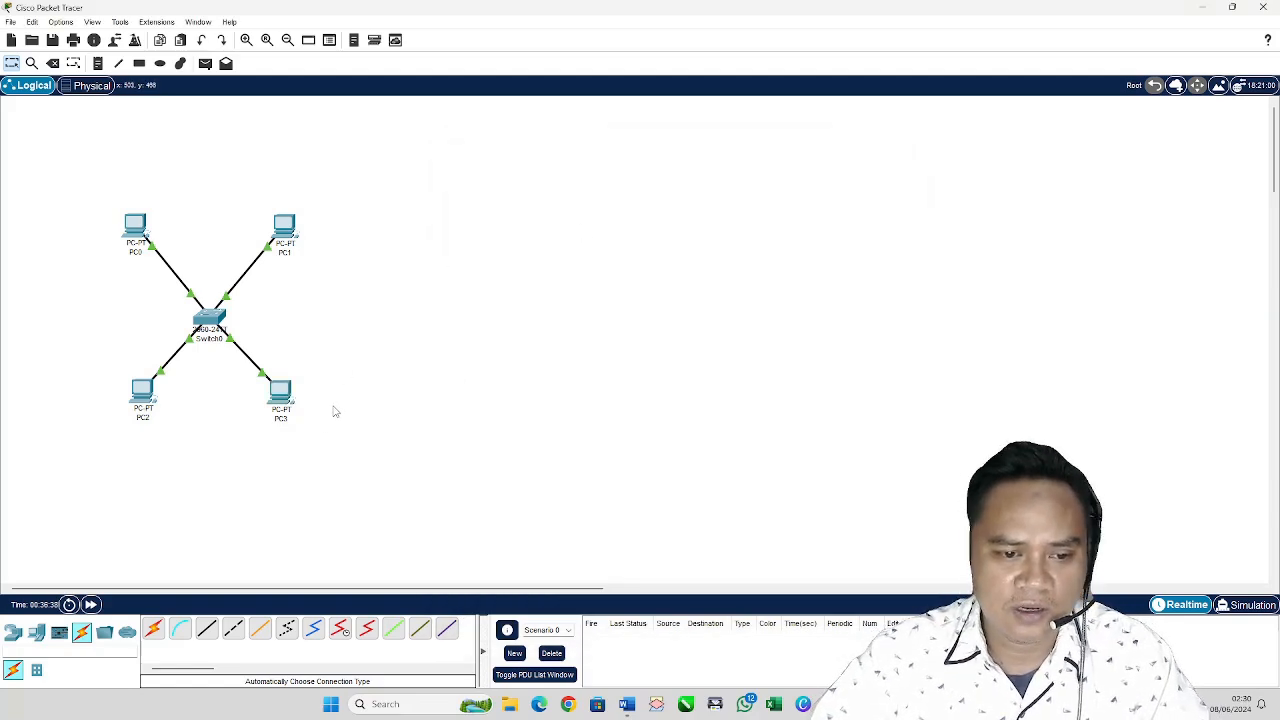
click(131, 401)
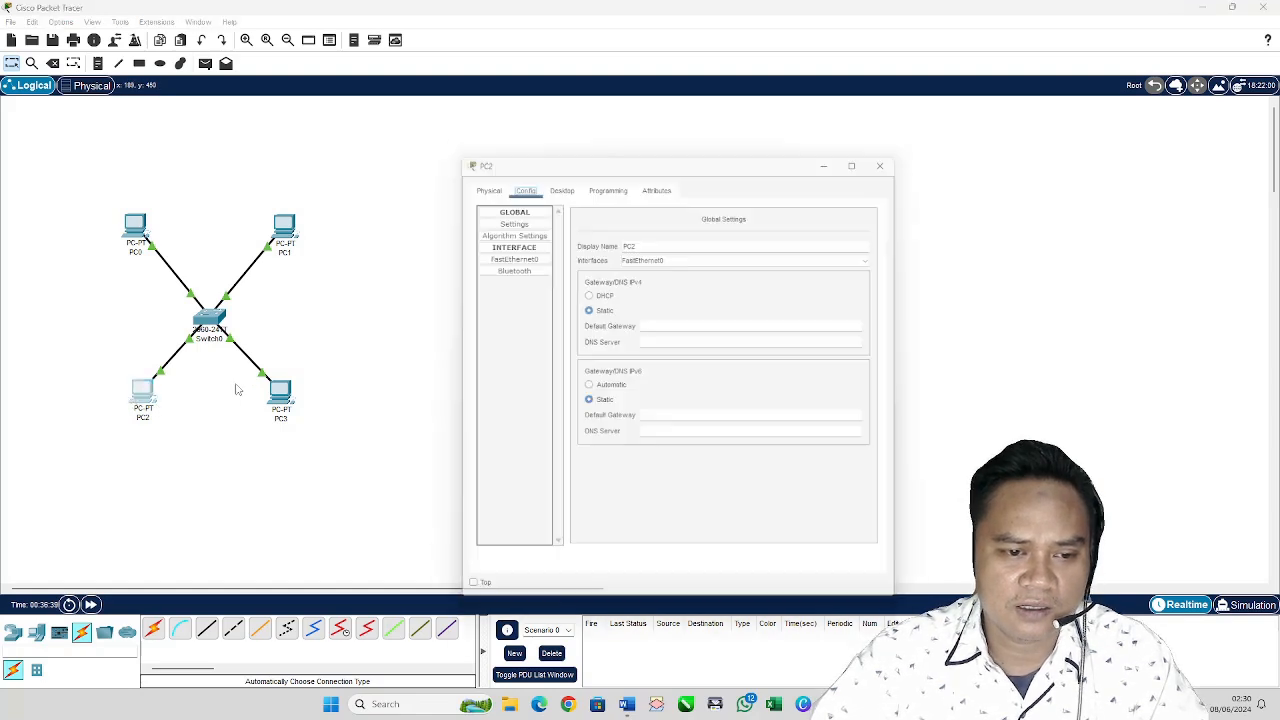
click(899, 153)
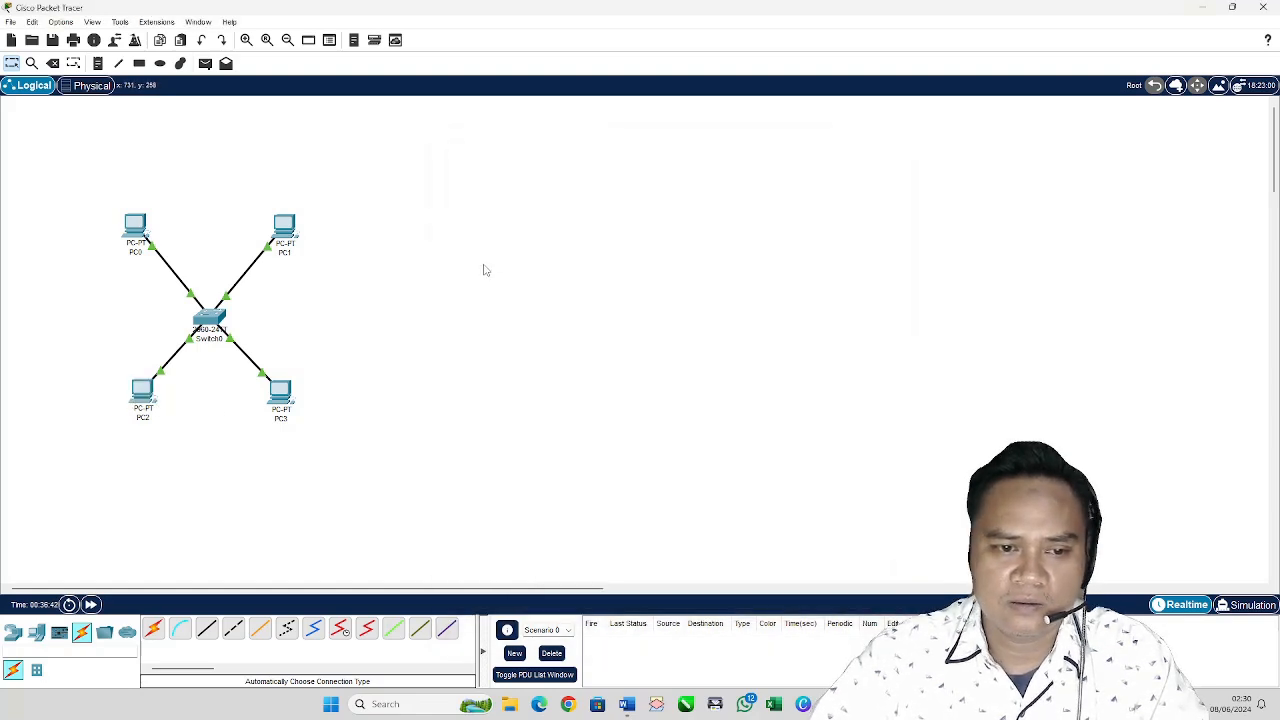
drag(43, 168, 378, 482)
click(413, 388)
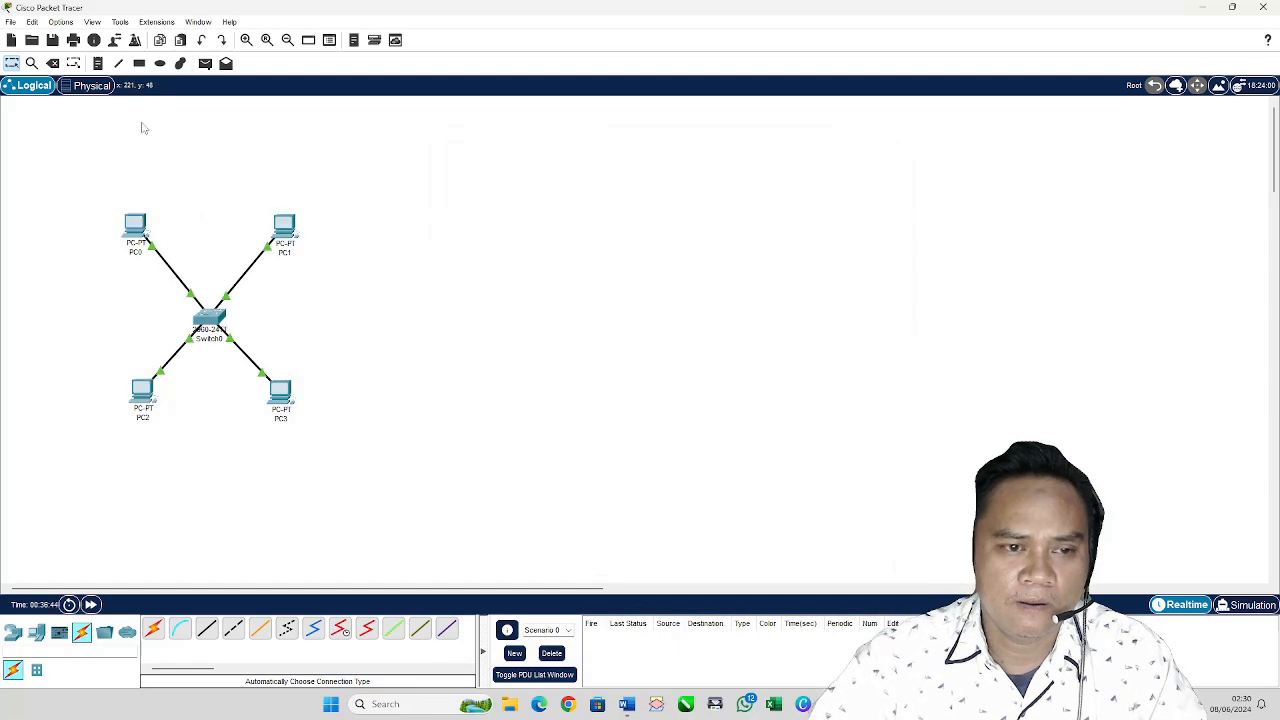
Step: Save the network as a Packet Tracer file named "Soal 1" in the saves folder
click(10, 21)
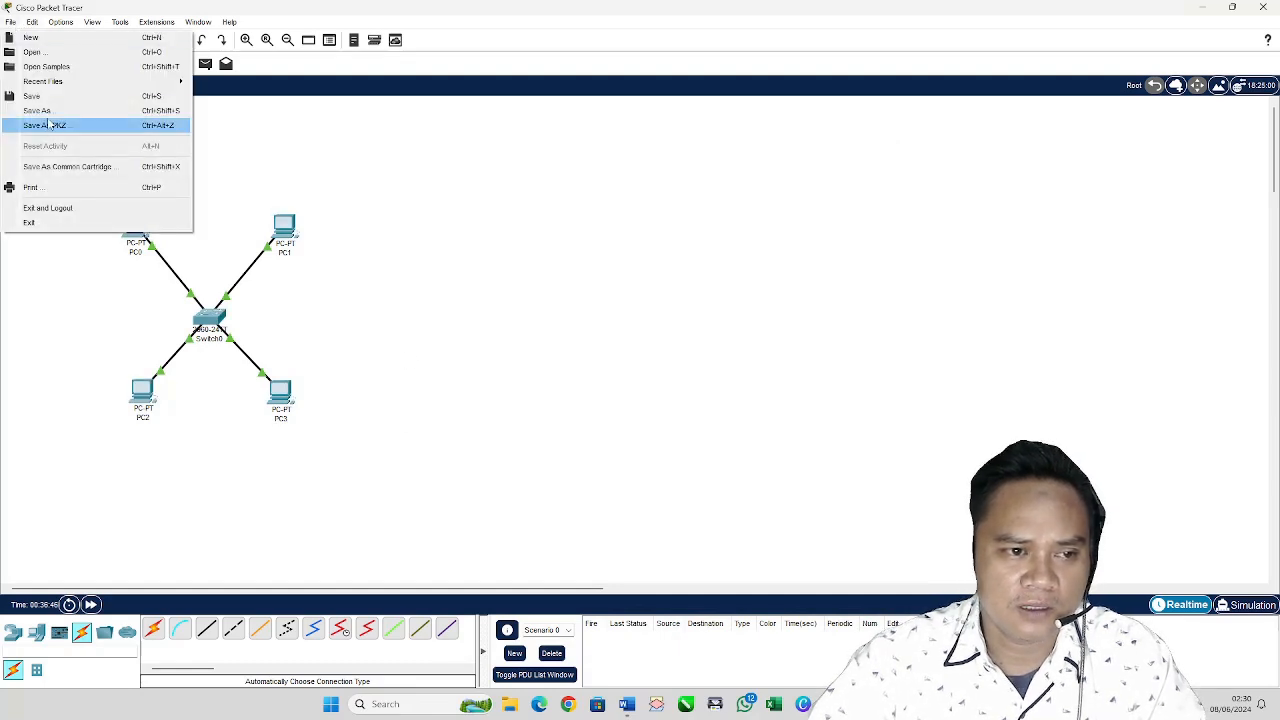
click(45, 97)
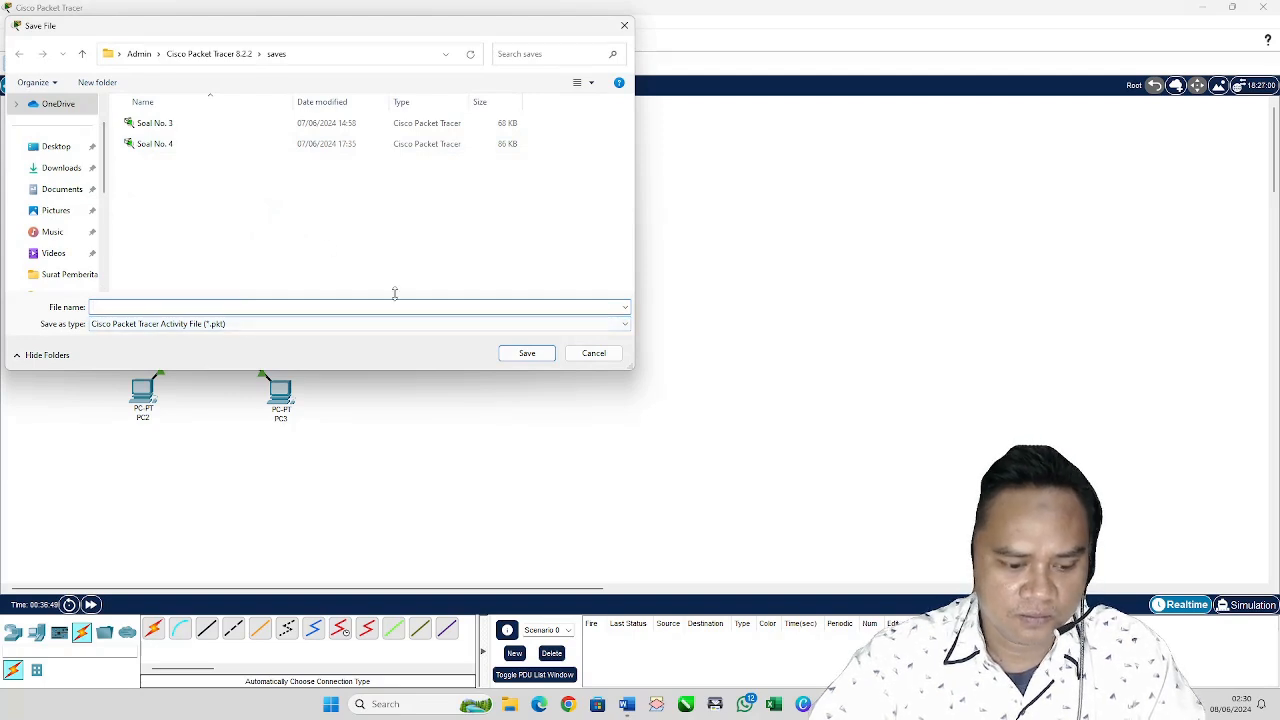
text(Soal)
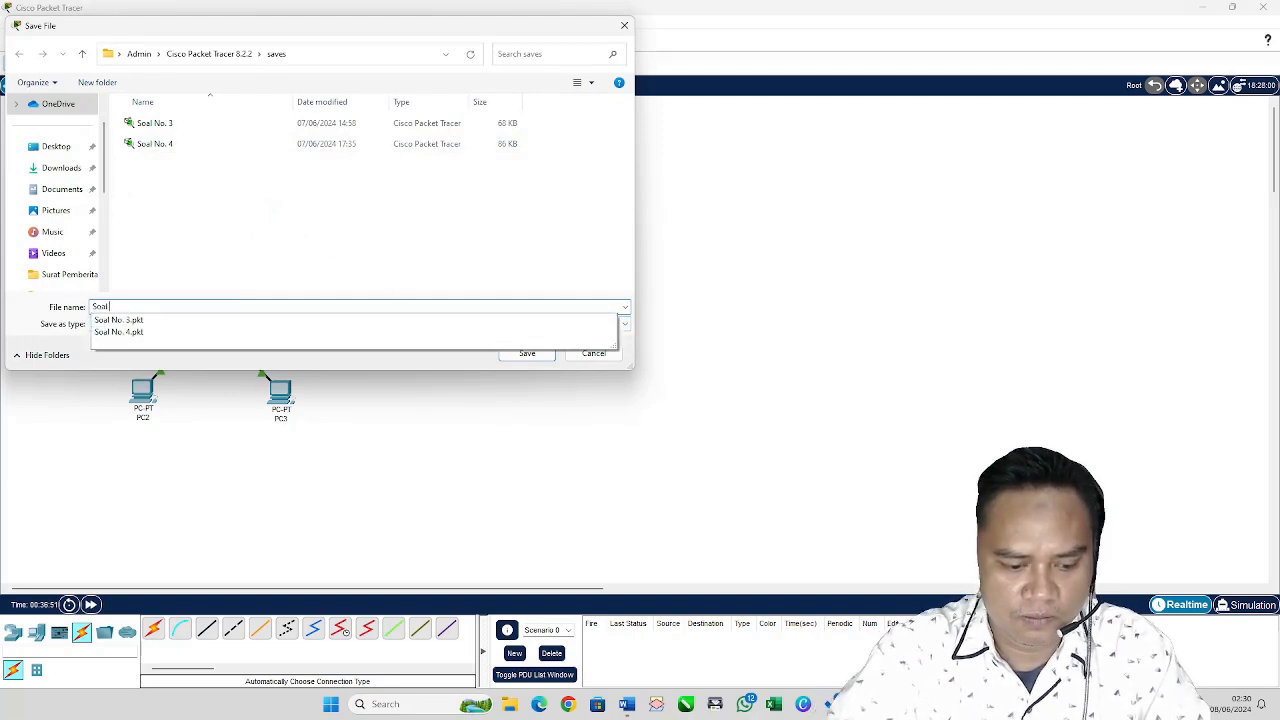
text( 1)
key(Return)
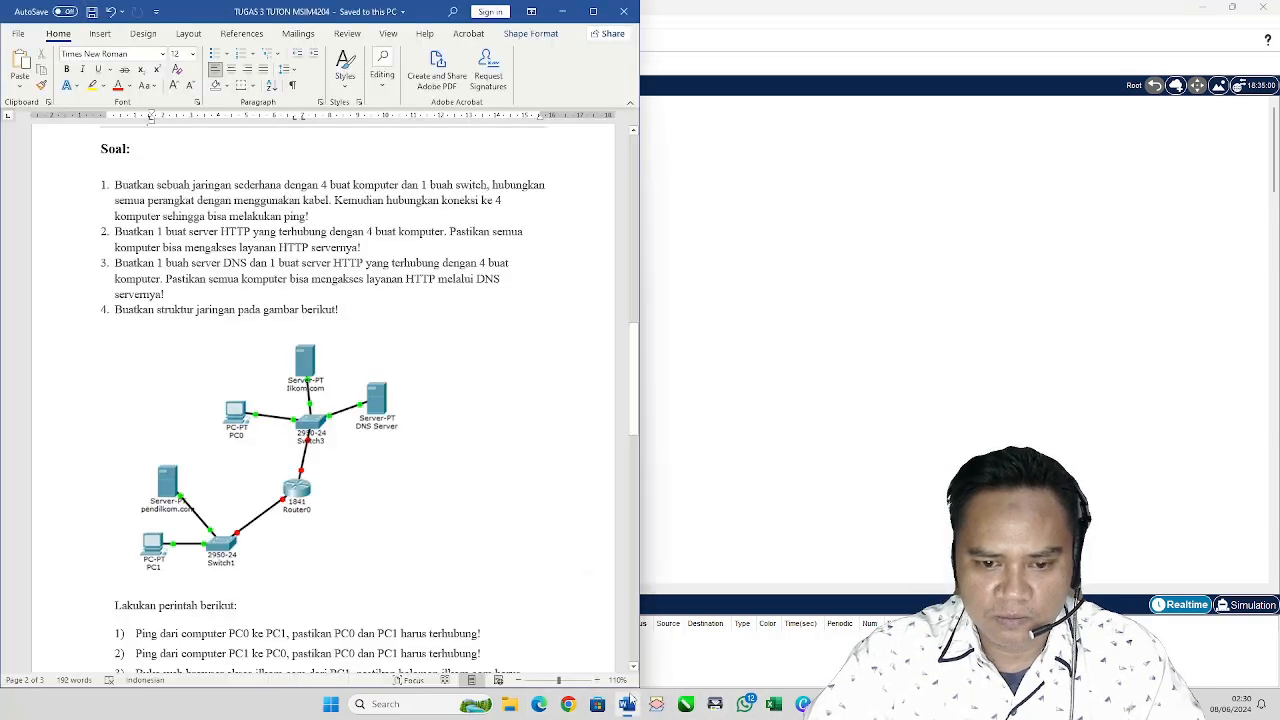
Step: Switch to the assignment in Word and correct "buat" to "buah" before "komputer" in question 1
click(626, 704)
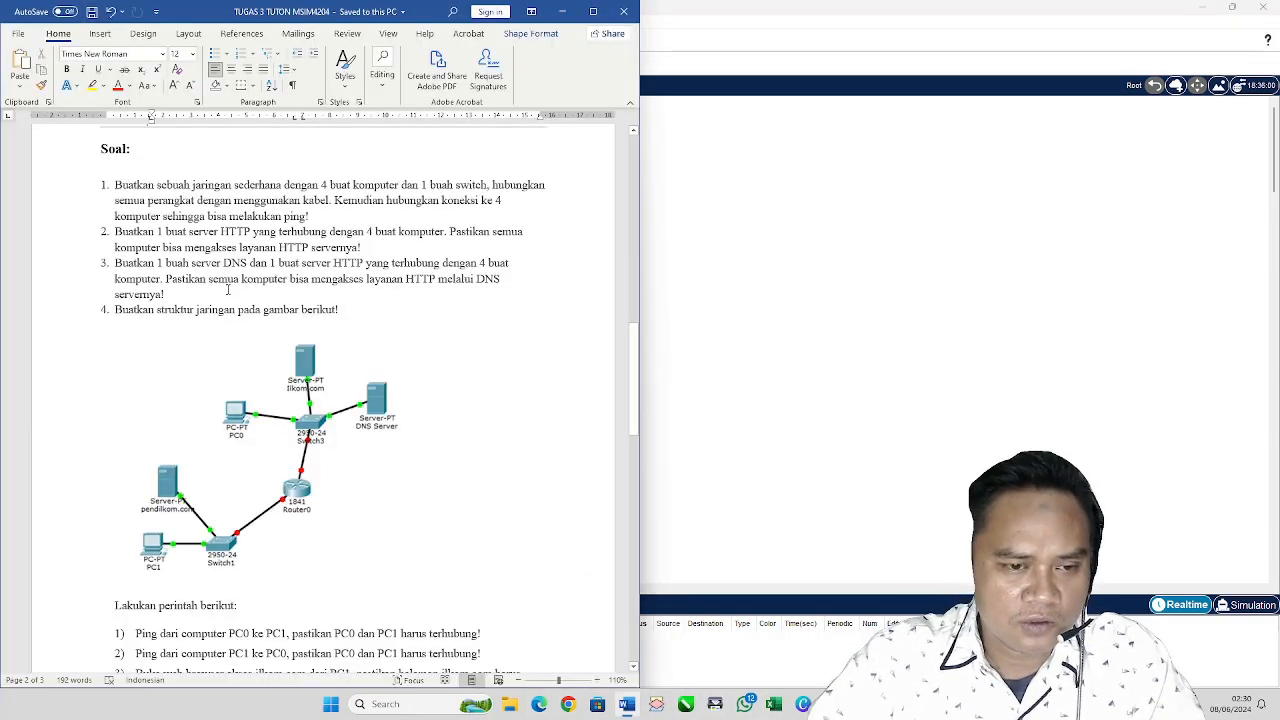
scroll(227, 284, down, 1)
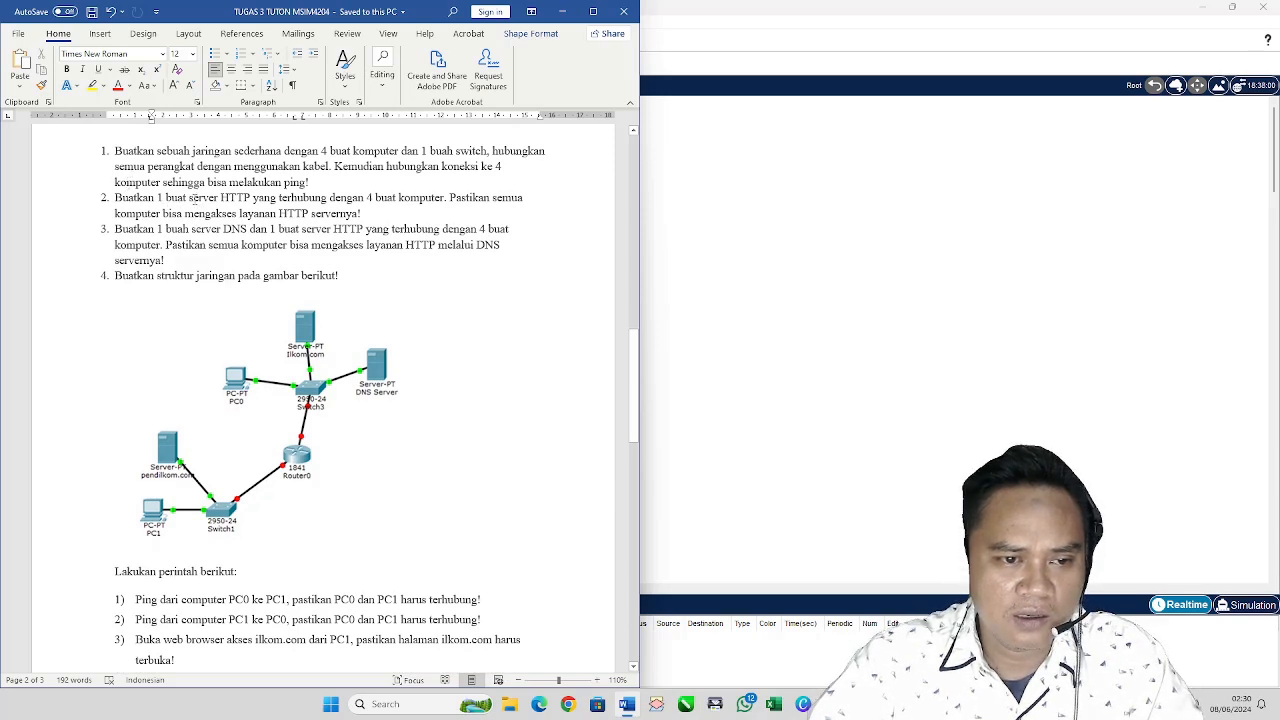
click(351, 150)
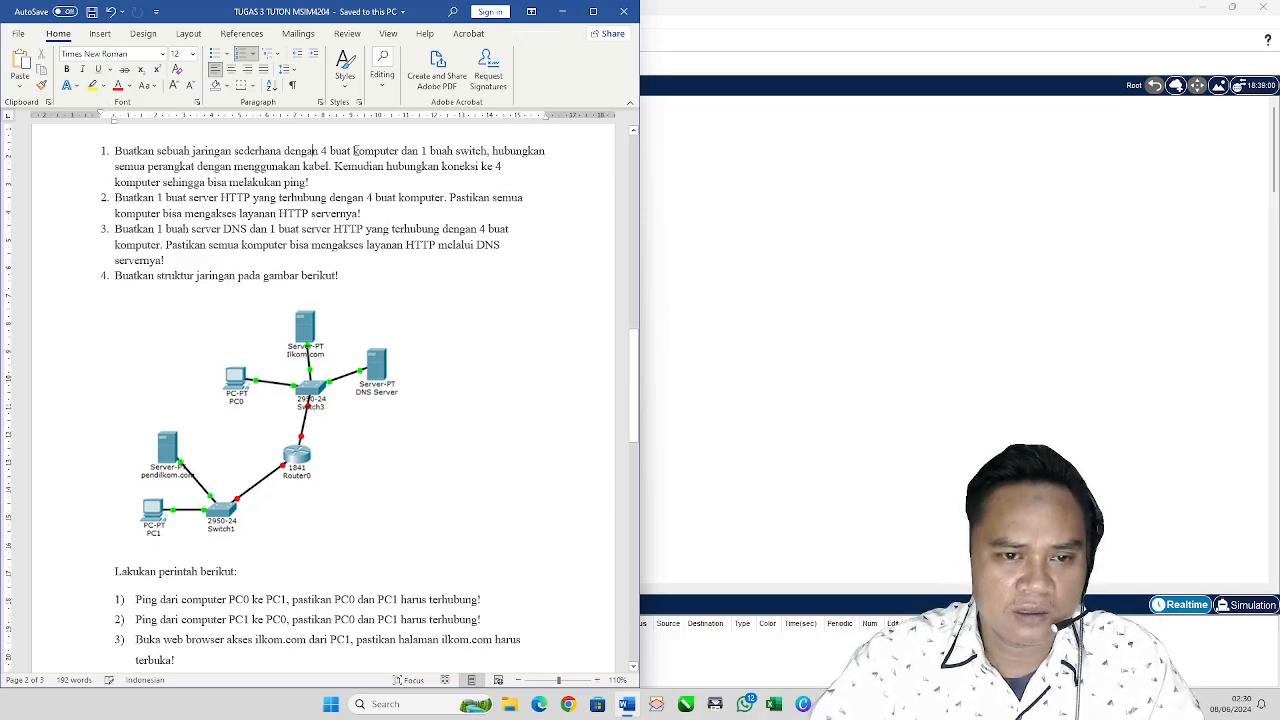
key(BackSpace)
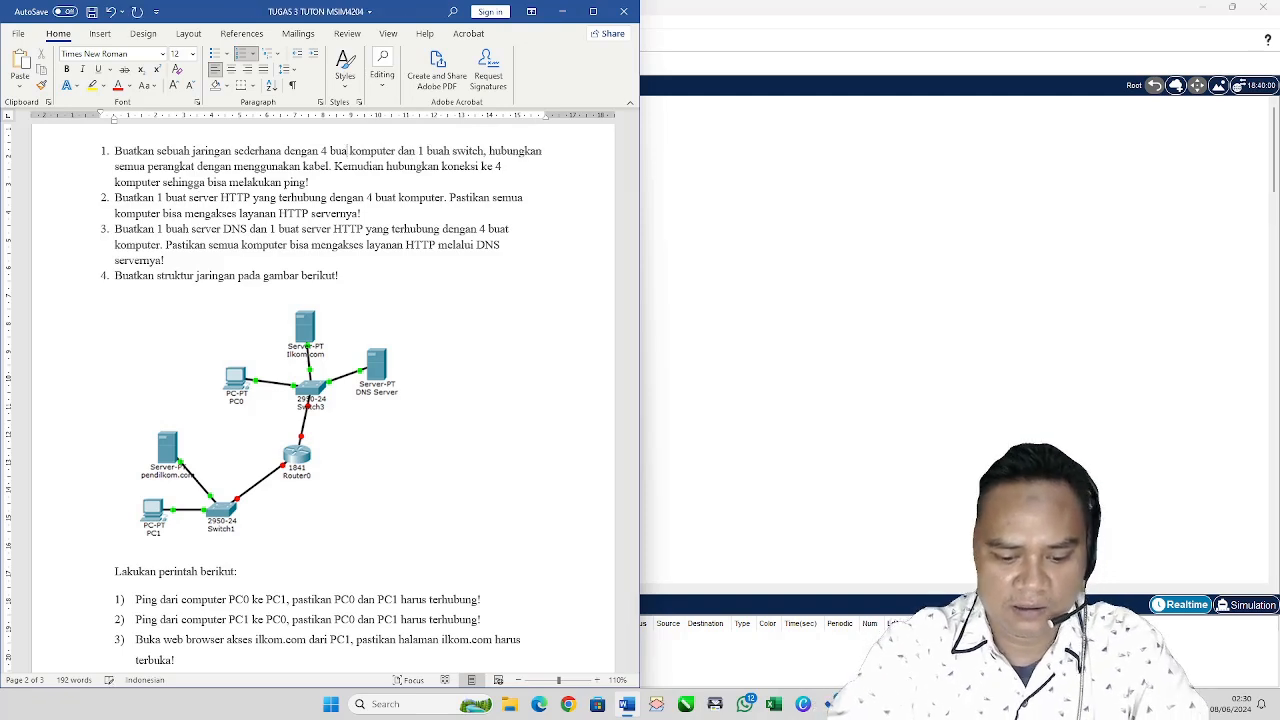
text(h)
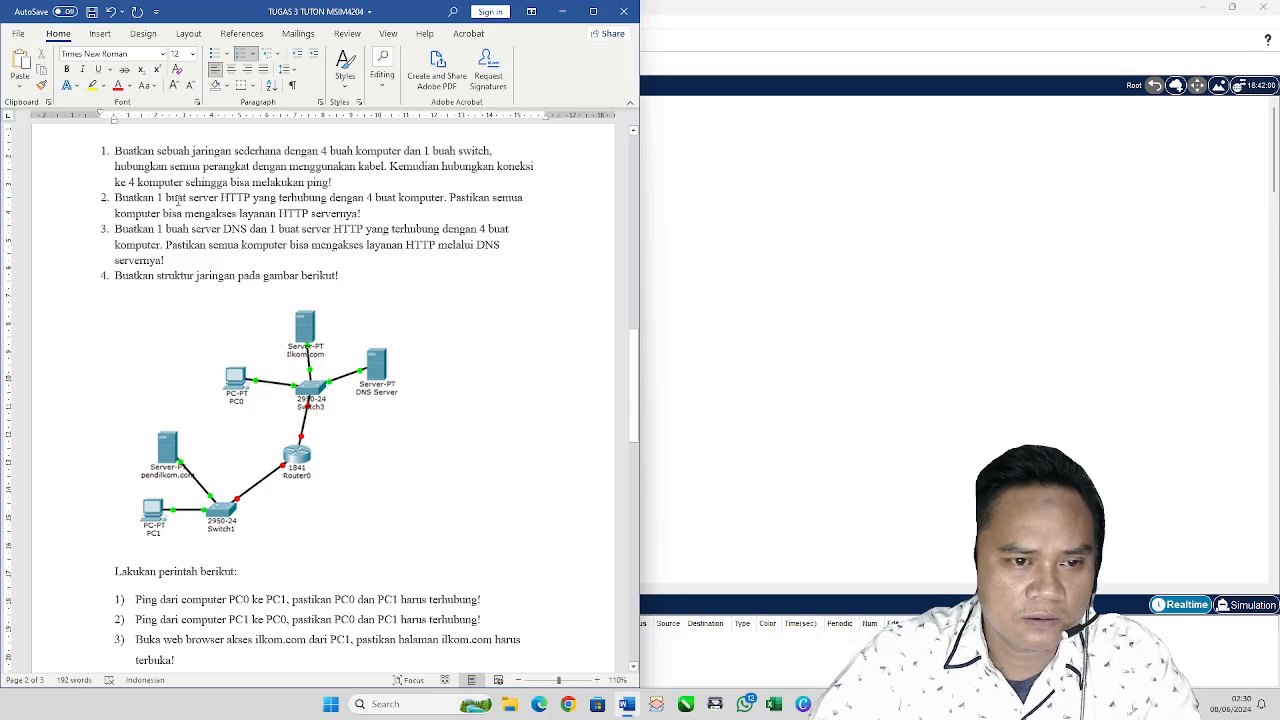
Step: Correct "buat" to "buah" before "server HTTP" and before "komputer" in question 2
key(BackSpace)
text(h)
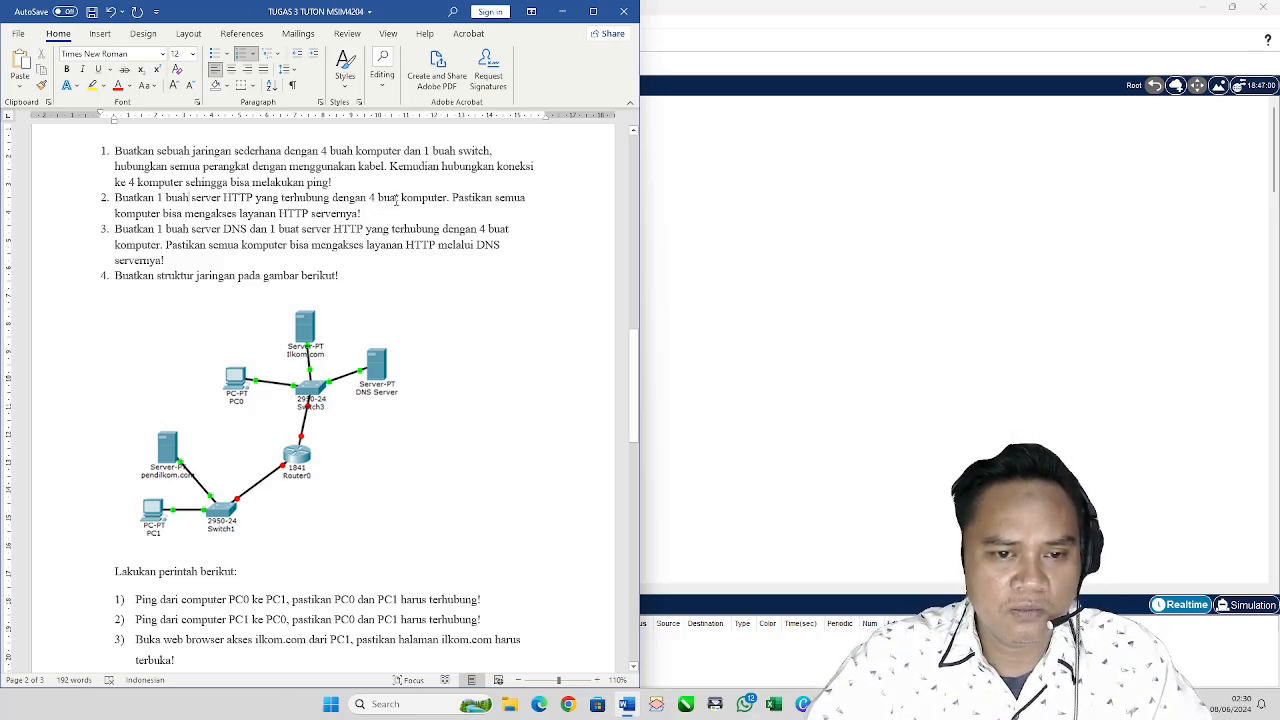
key(Right)
key(BackSpace)
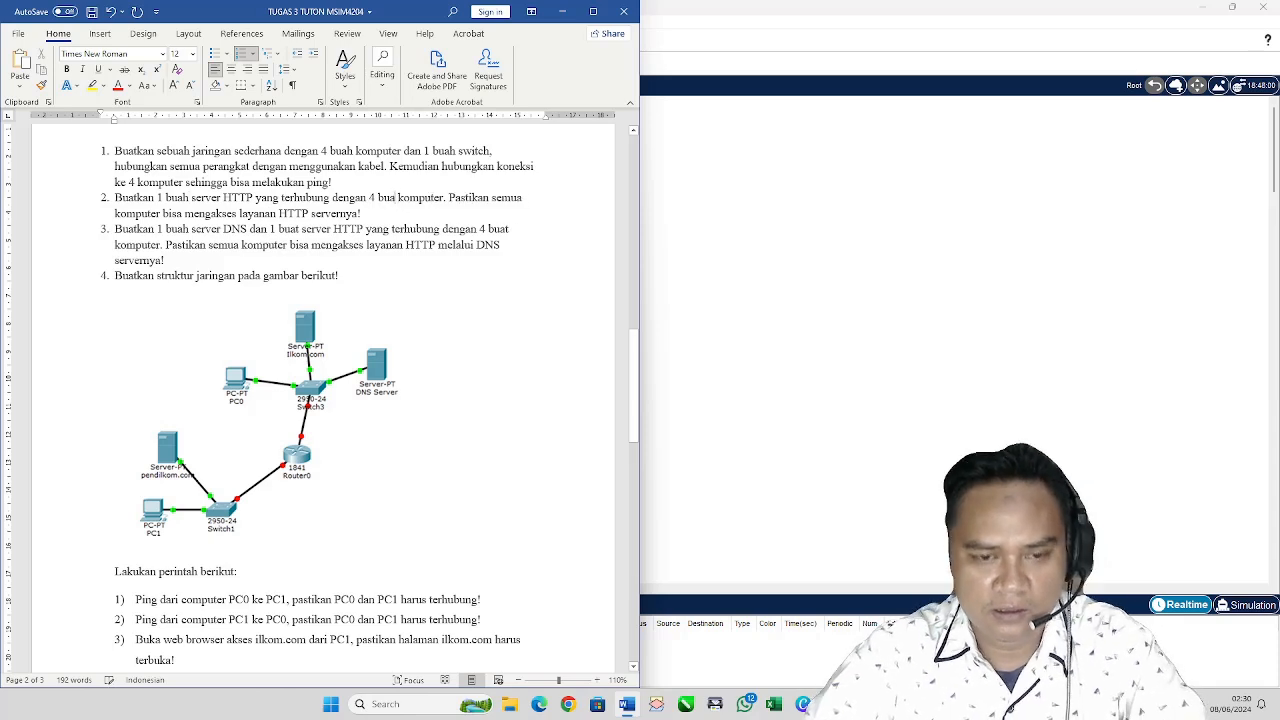
text(h)
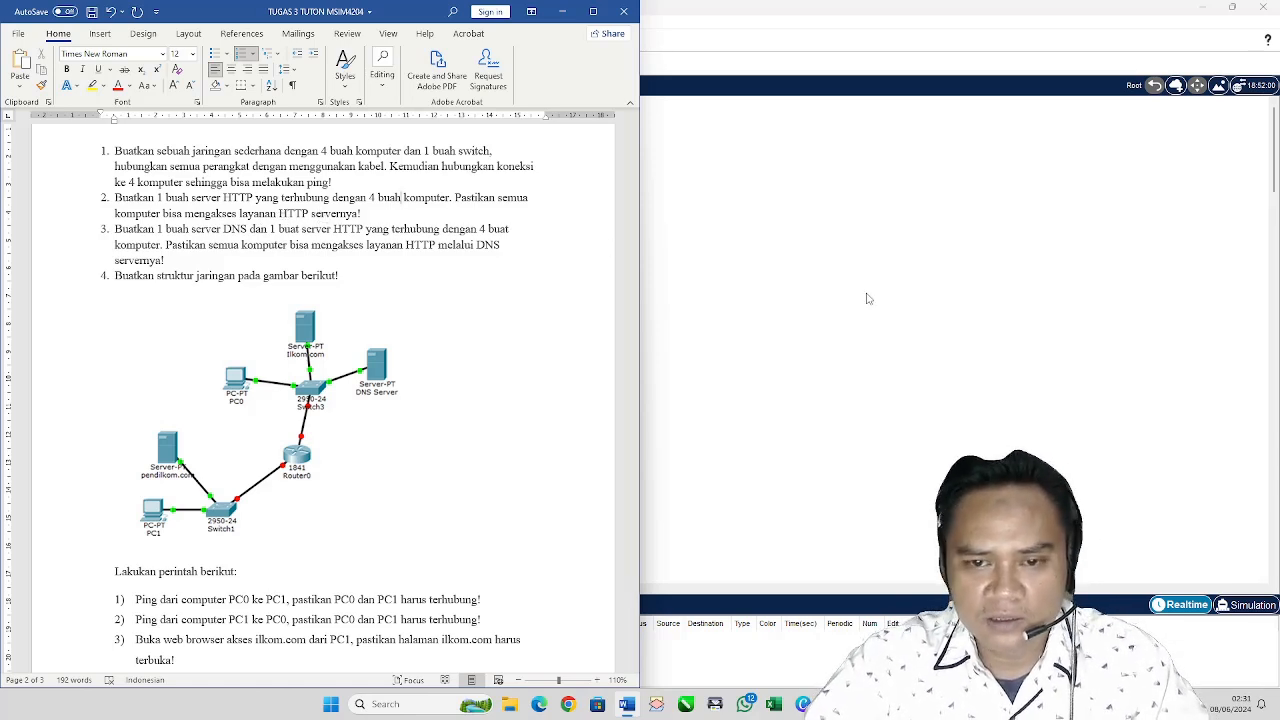
Step: Switch back to Cisco Packet Tracer and look at PC2's global settings, closing the device window when done
click(797, 289)
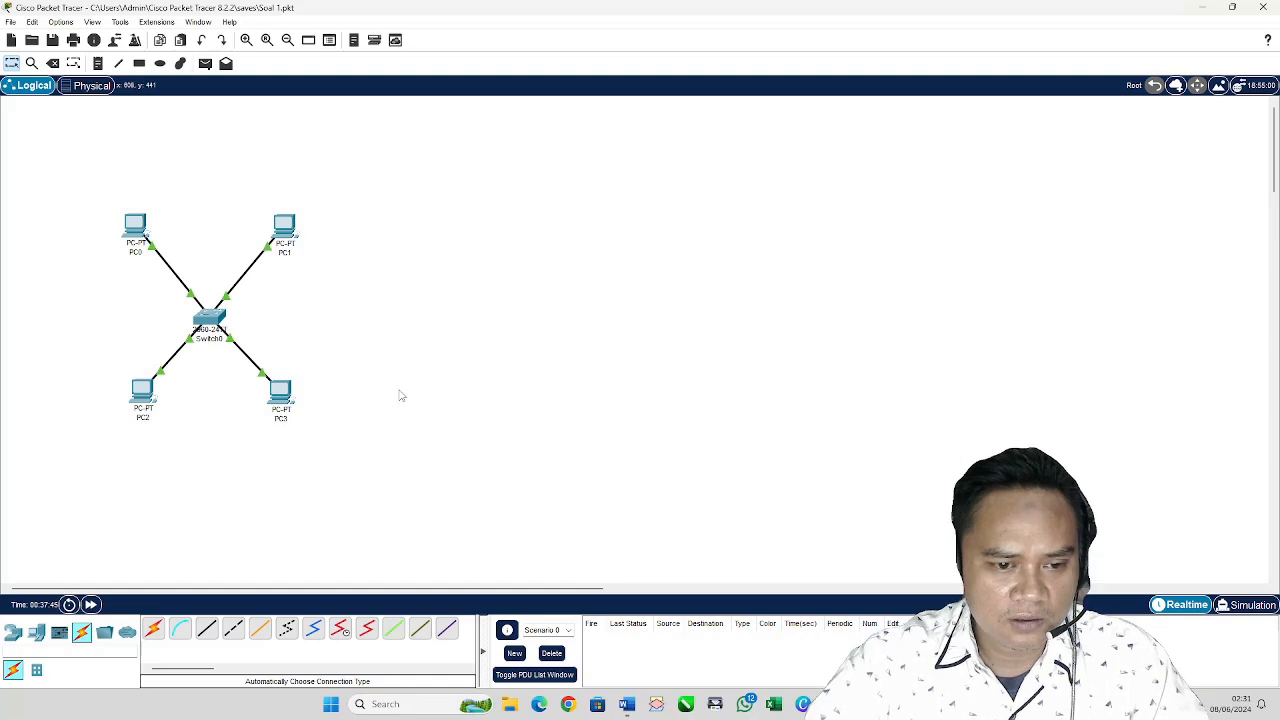
click(142, 392)
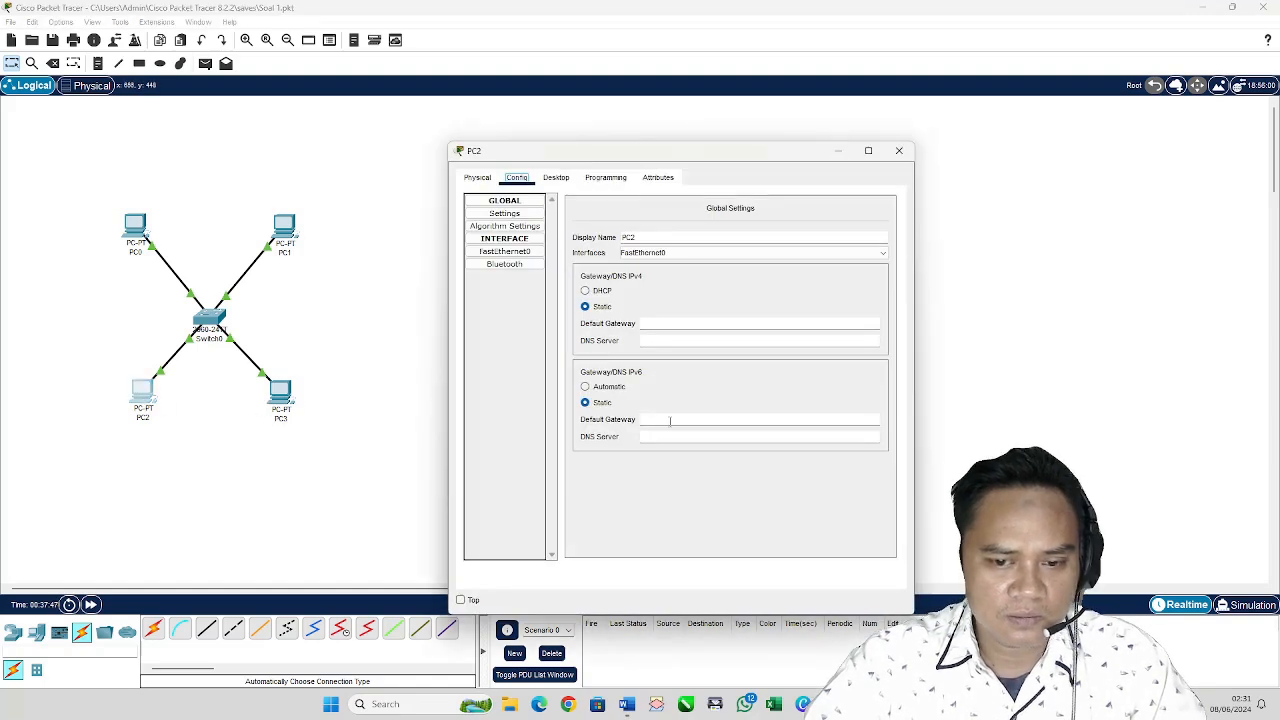
click(899, 151)
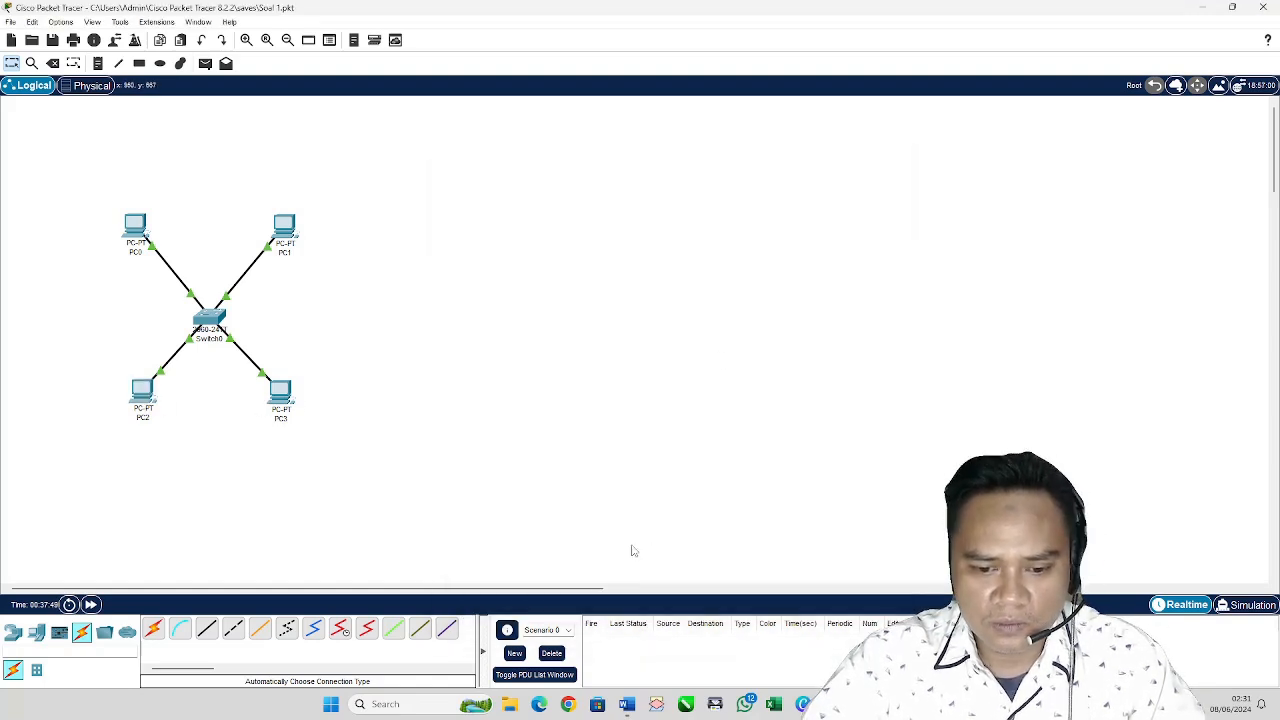
Step: Add a server above the PCs and connect the switch's FastEthernet0/5 to the server's FastEthernet0 with a copper straight-through cable
click(36, 633)
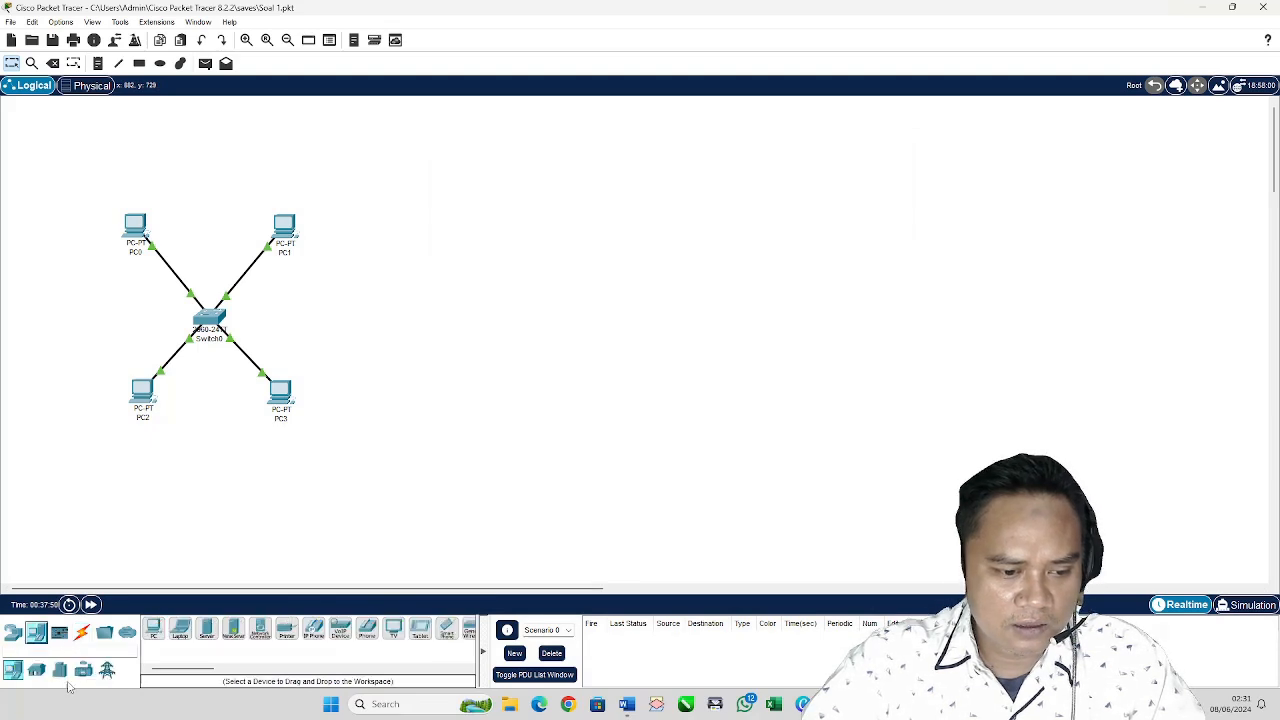
drag(210, 640, 210, 136)
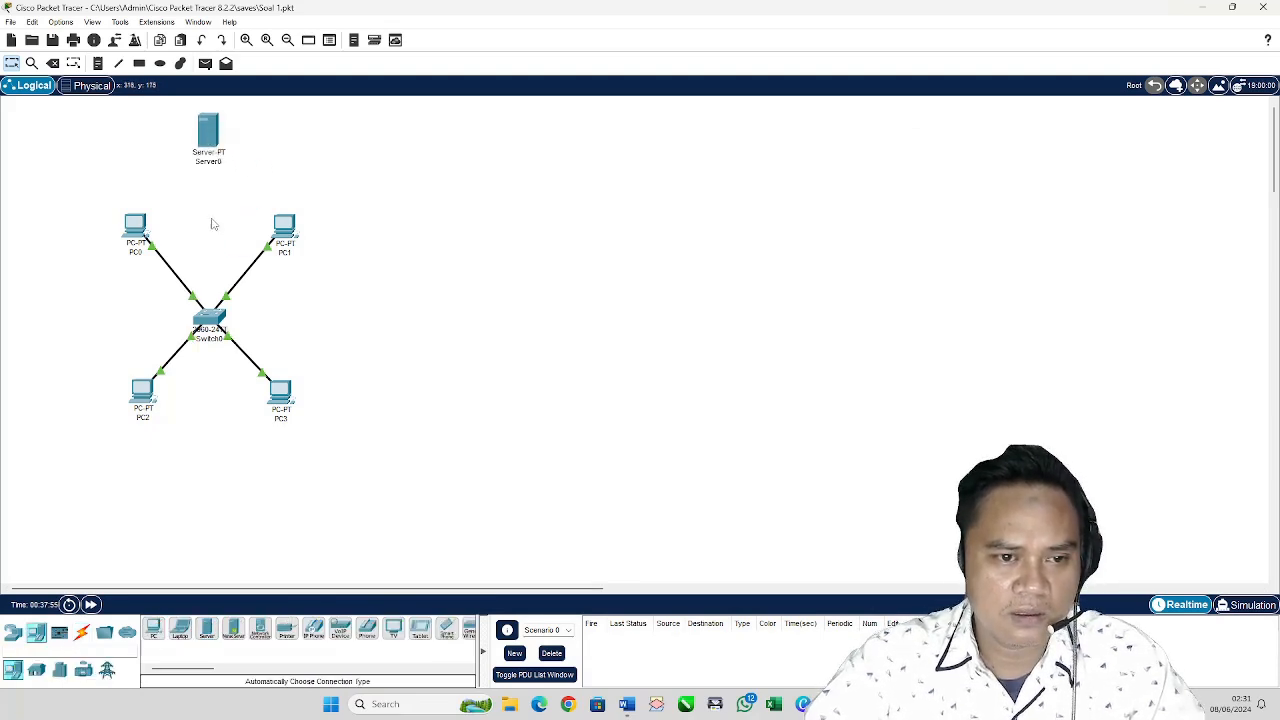
click(81, 632)
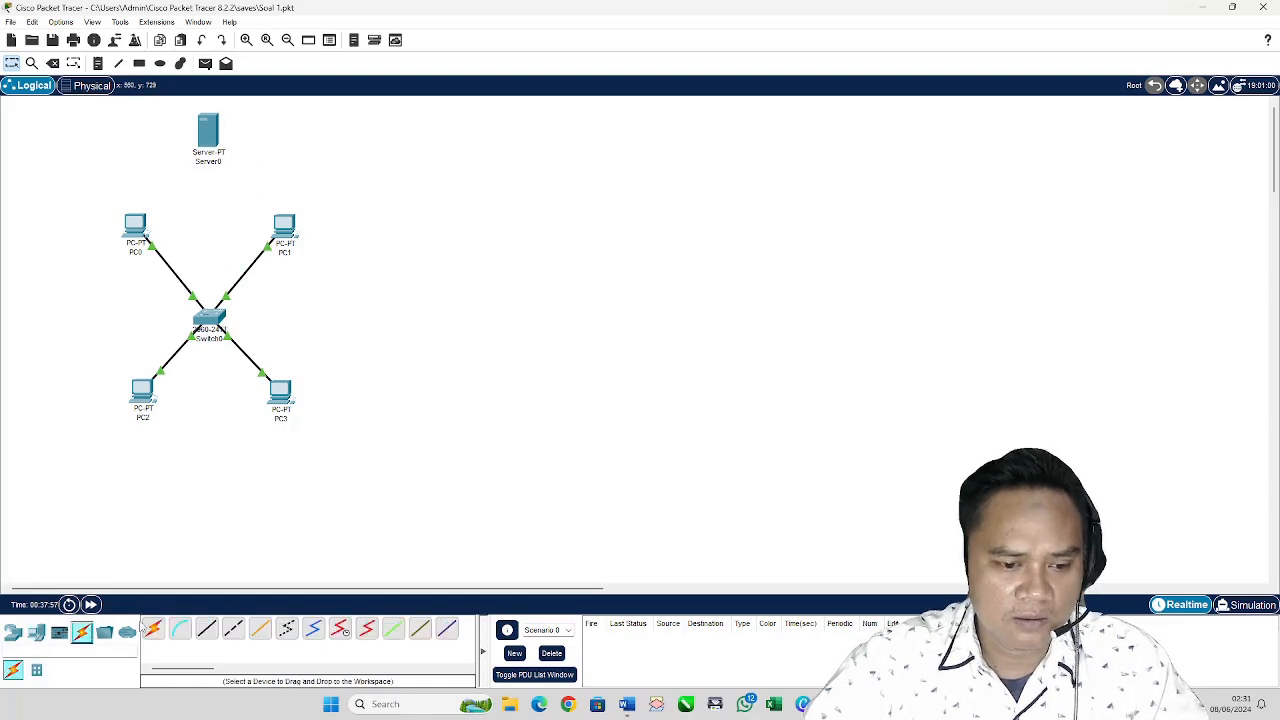
click(203, 632)
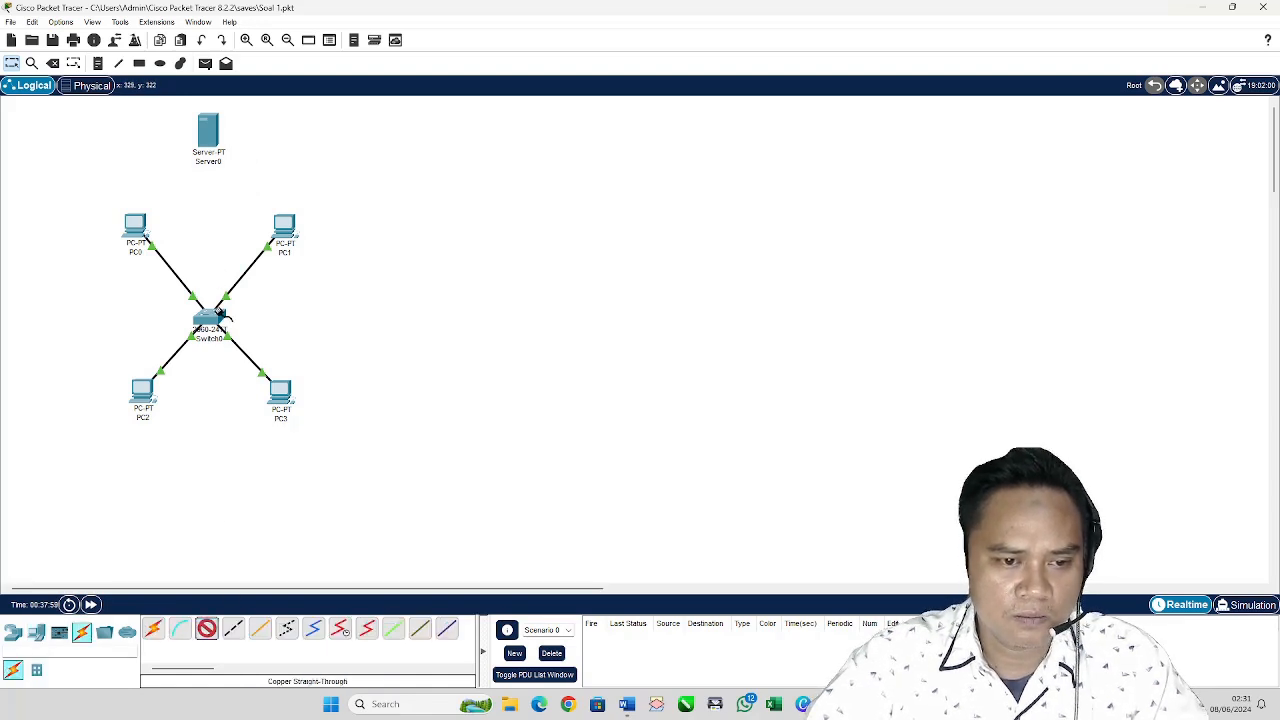
click(213, 320)
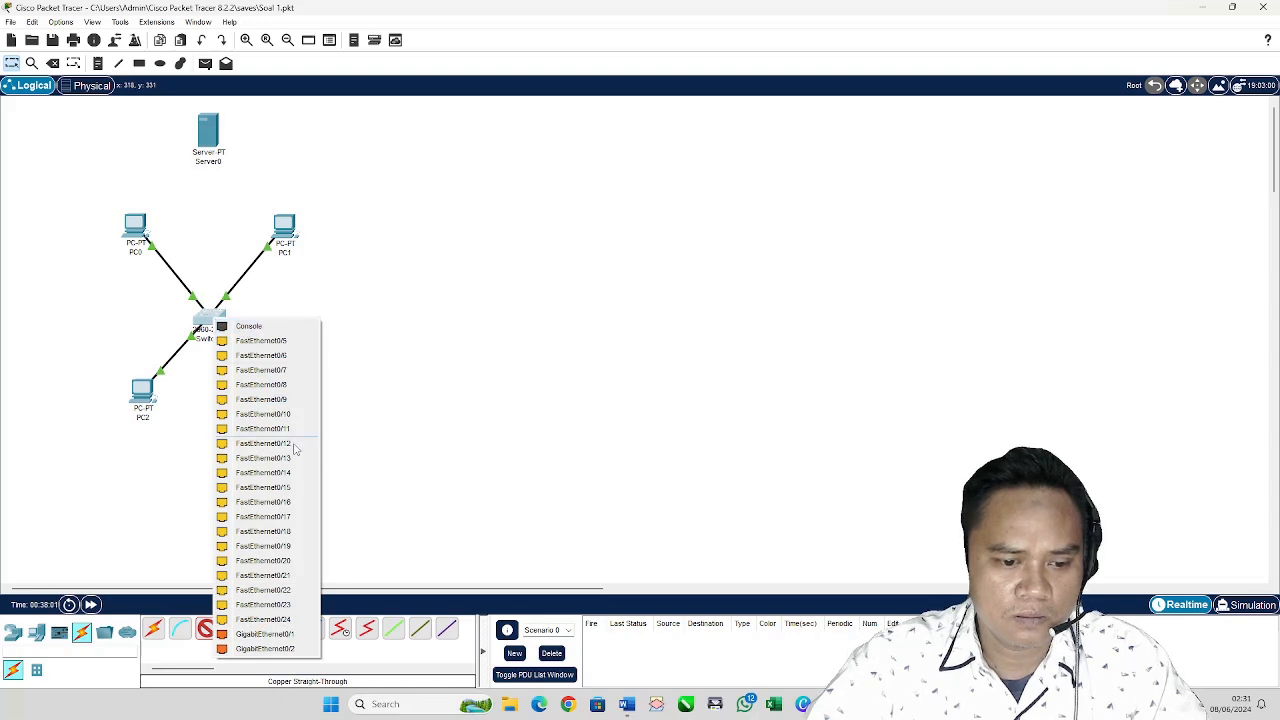
click(262, 341)
click(208, 135)
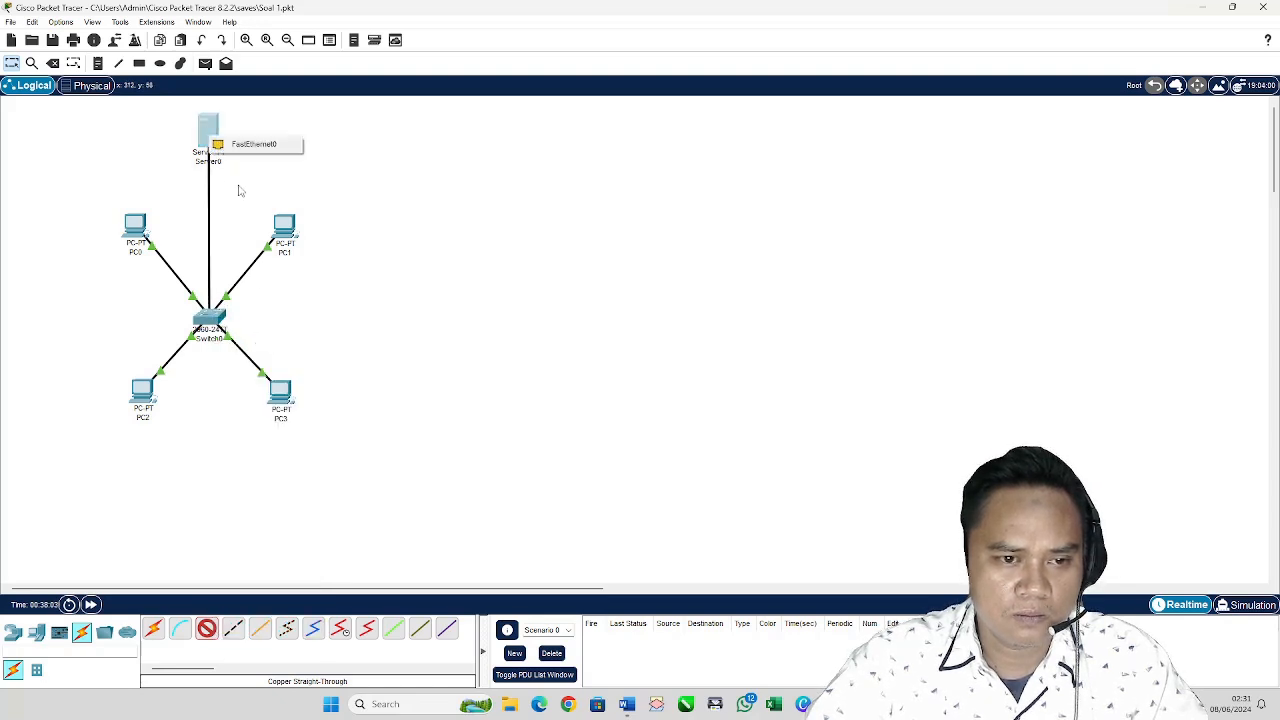
click(268, 146)
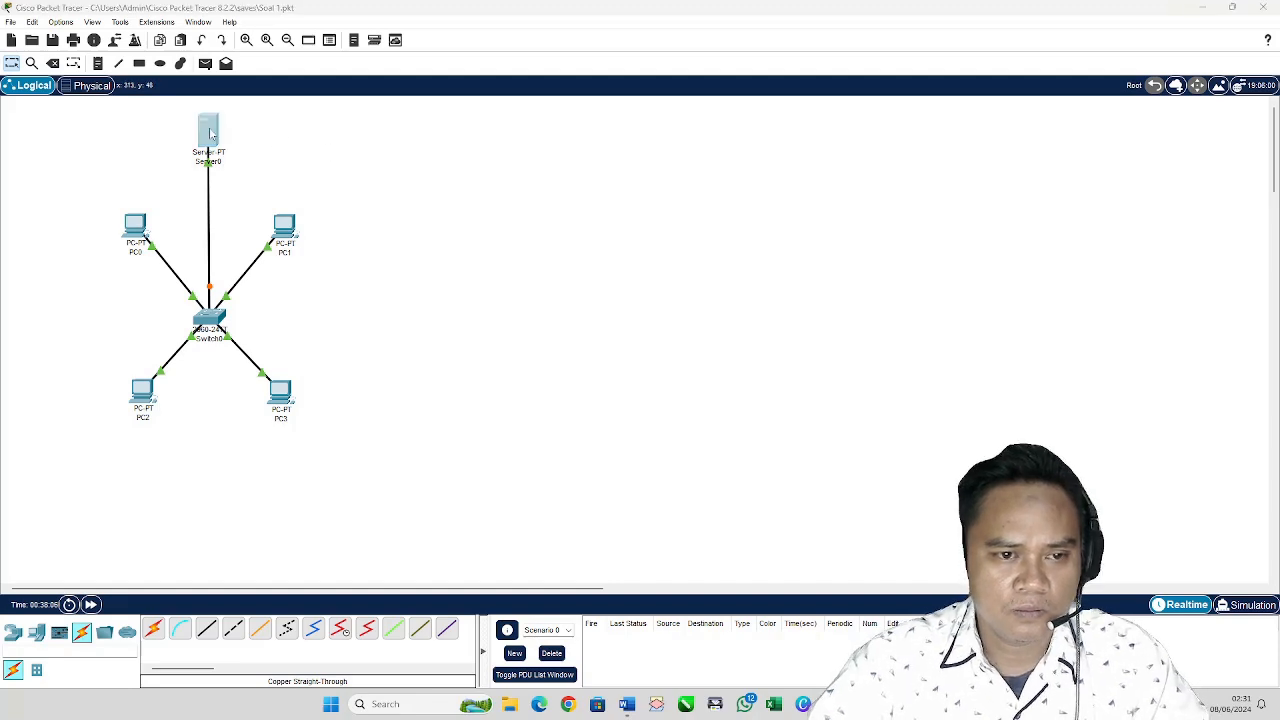
Step: Give the server's FastEthernet0 interface the static IPv4 address 192.168.1.100 with subnet mask 255.255.255.0
click(209, 127)
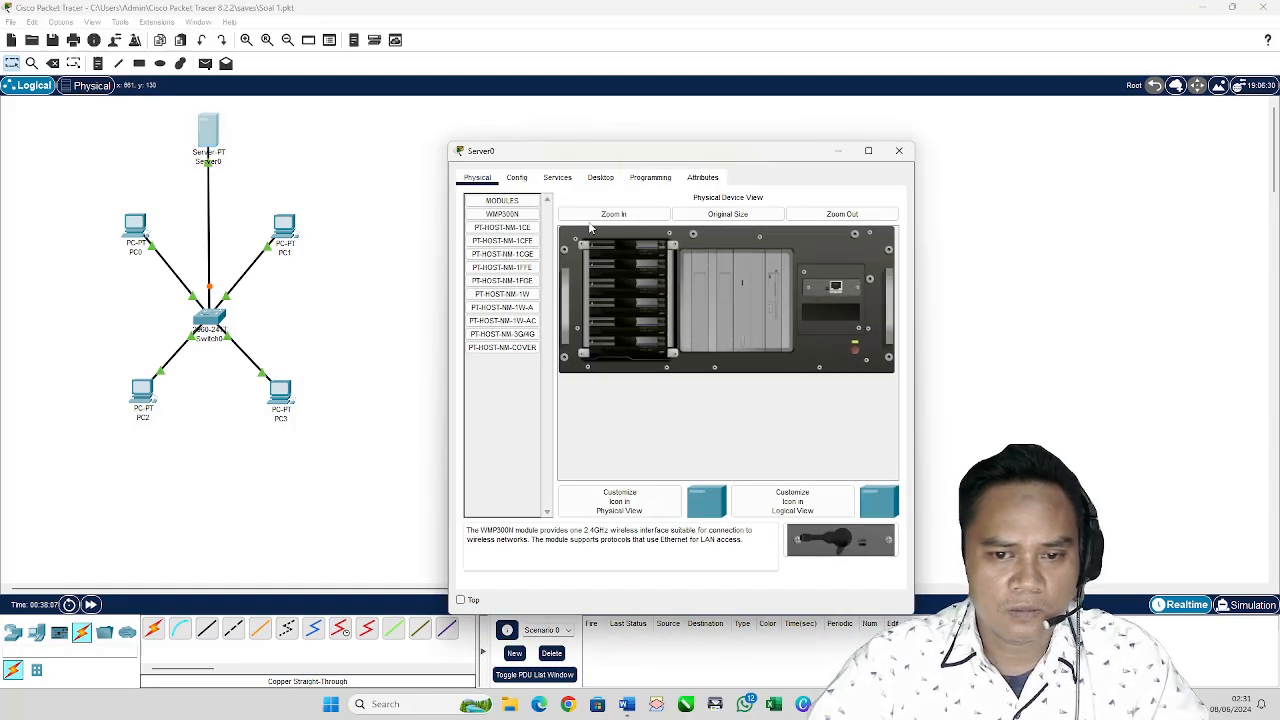
click(517, 178)
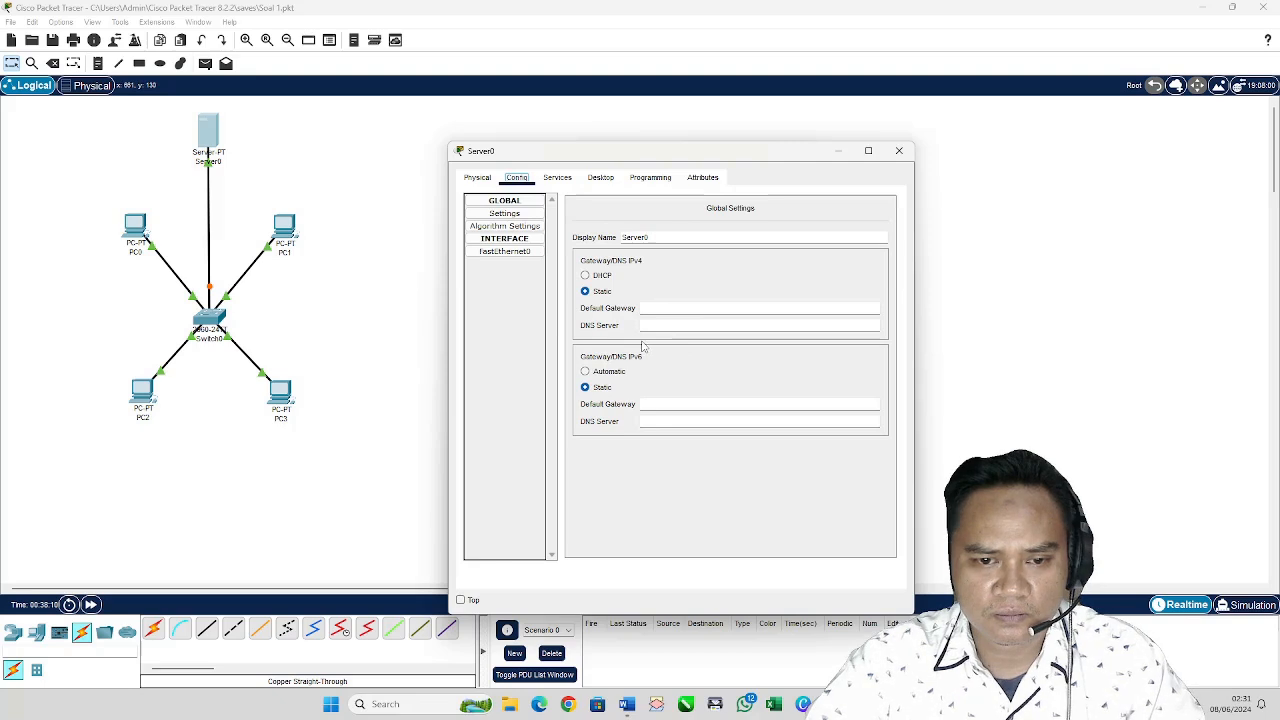
click(515, 252)
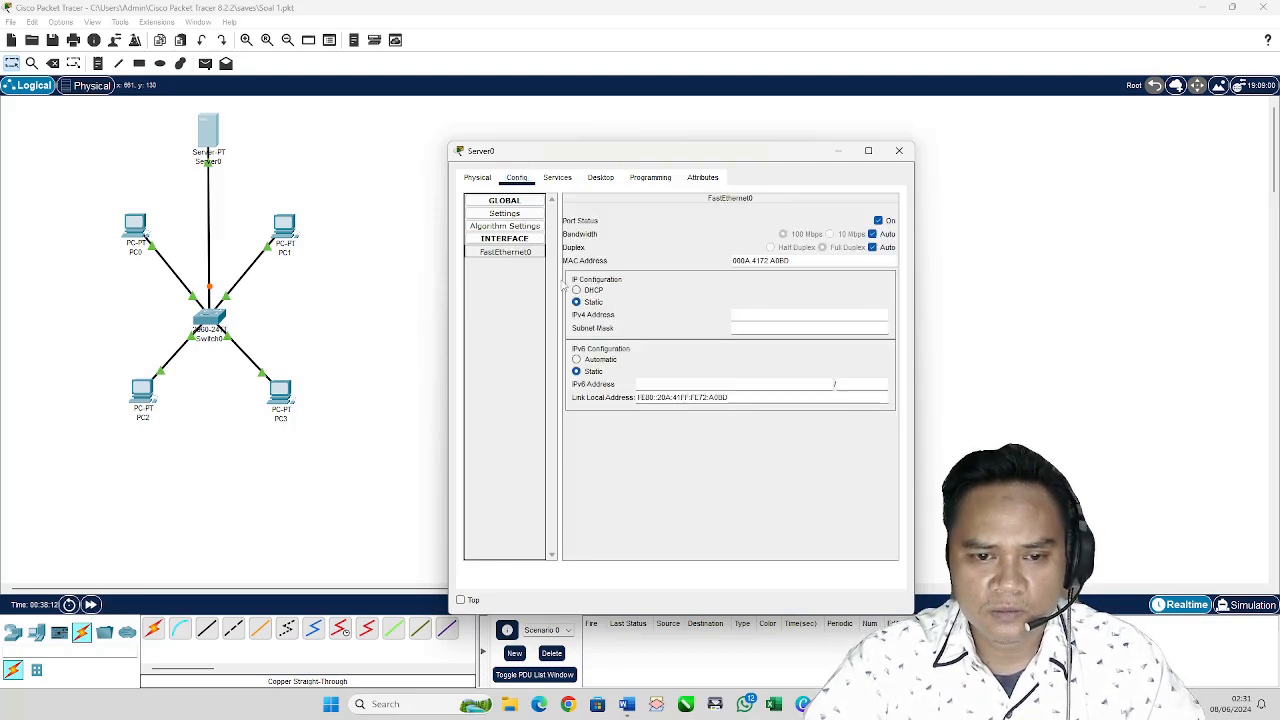
click(744, 315)
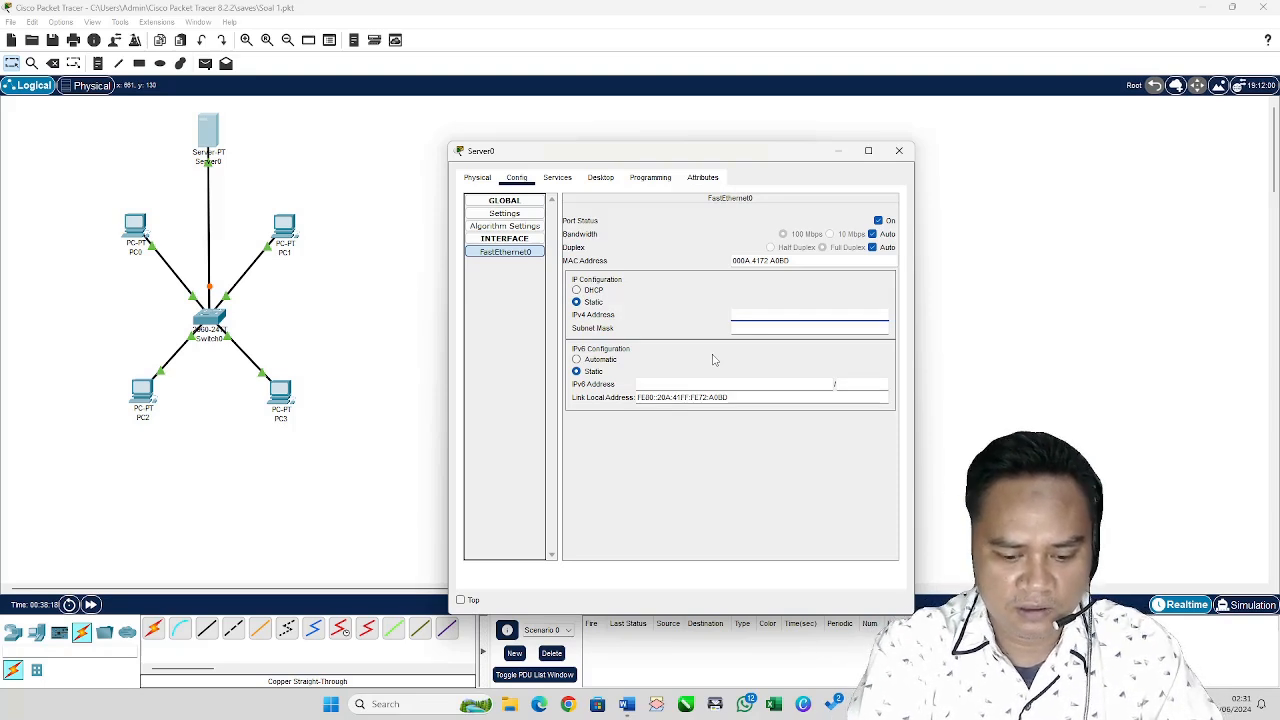
text(192)
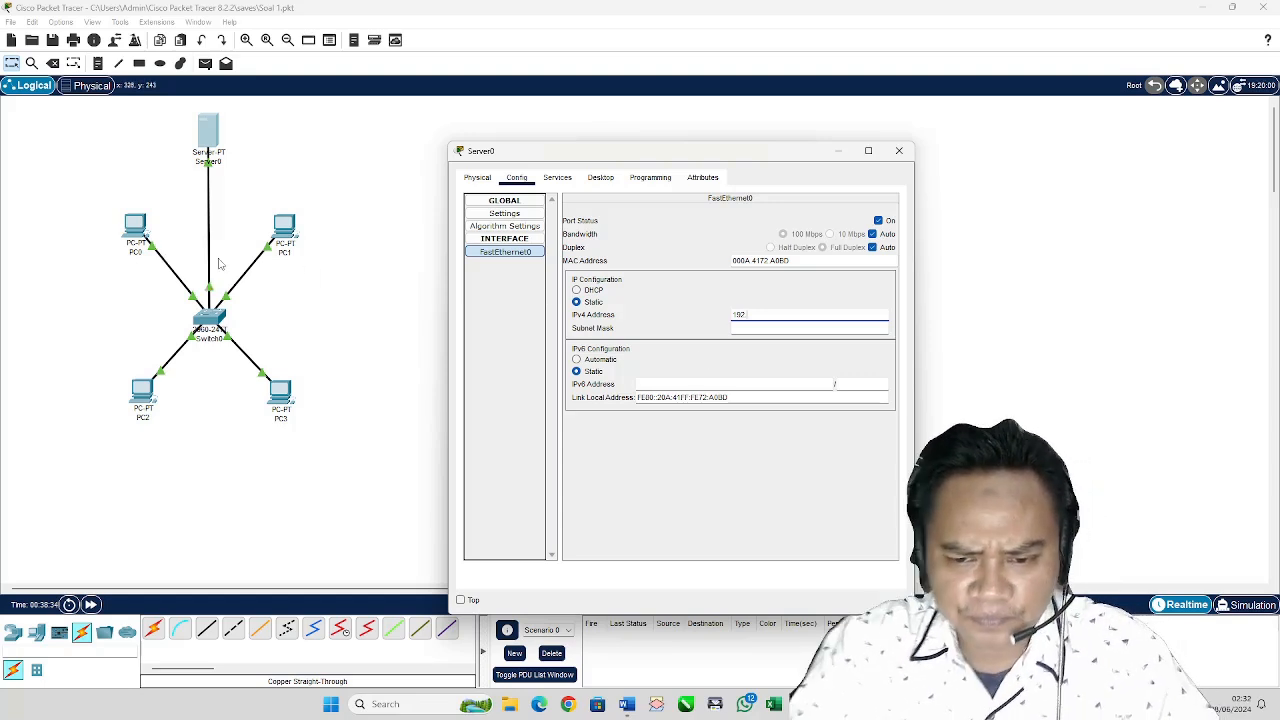
text(.168)
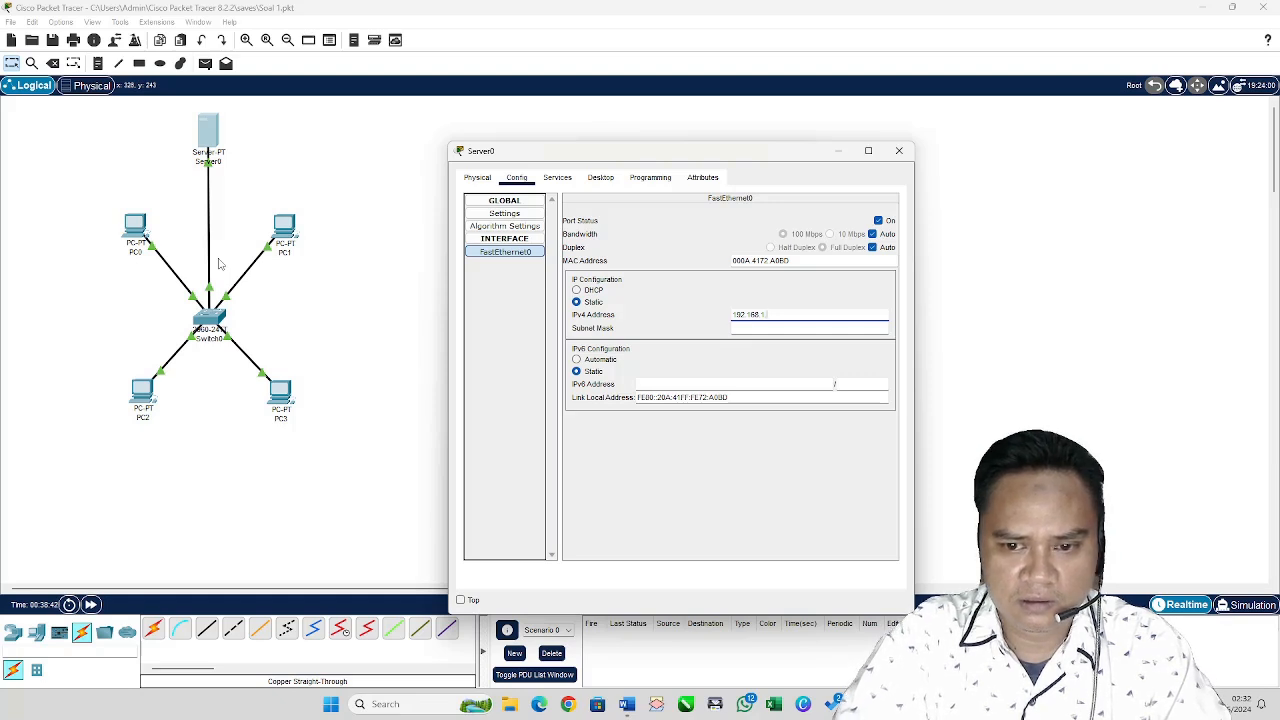
text(.1.100)
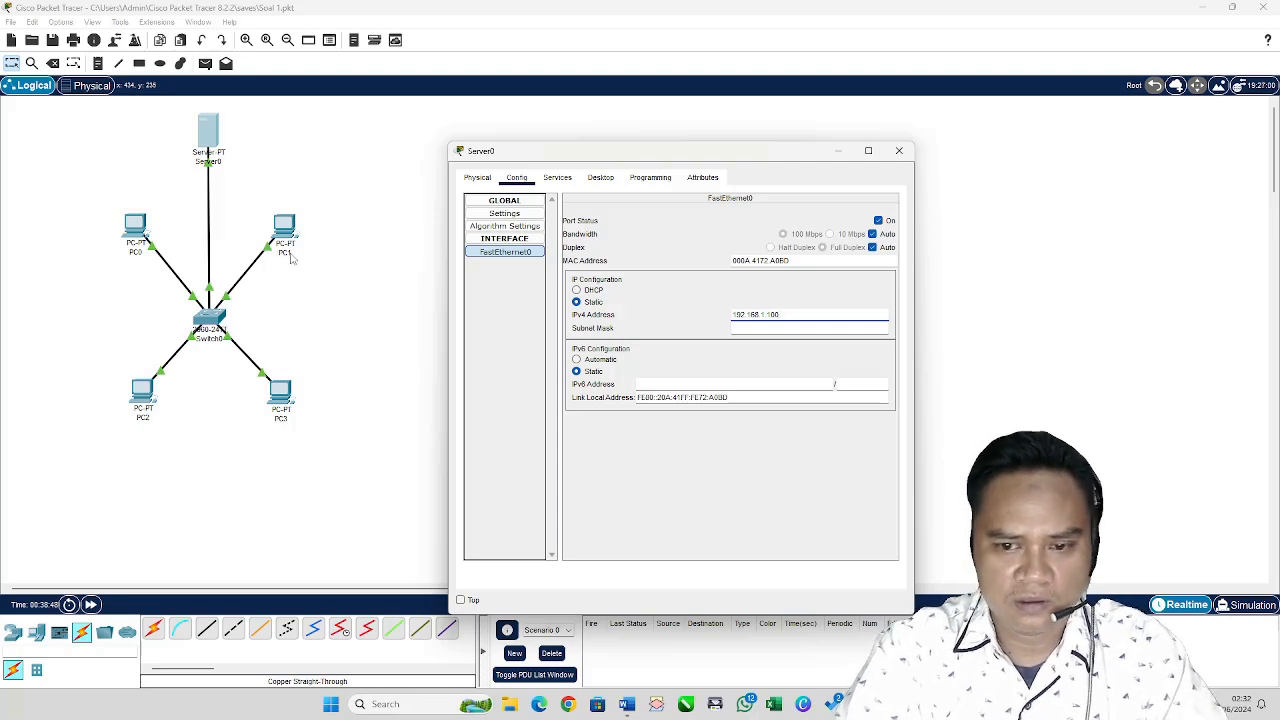
click(750, 329)
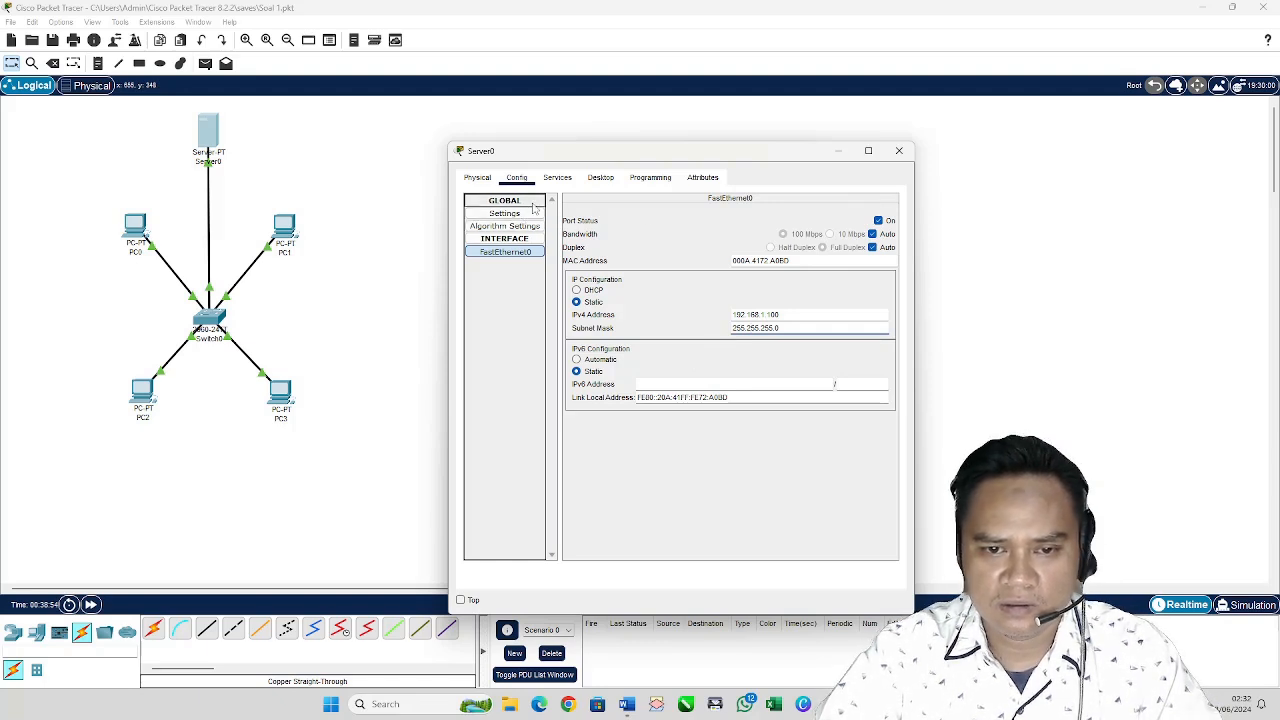
Step: Review the server's HTTP service, global settings and FastEthernet0 configuration, closing its window when done
click(557, 177)
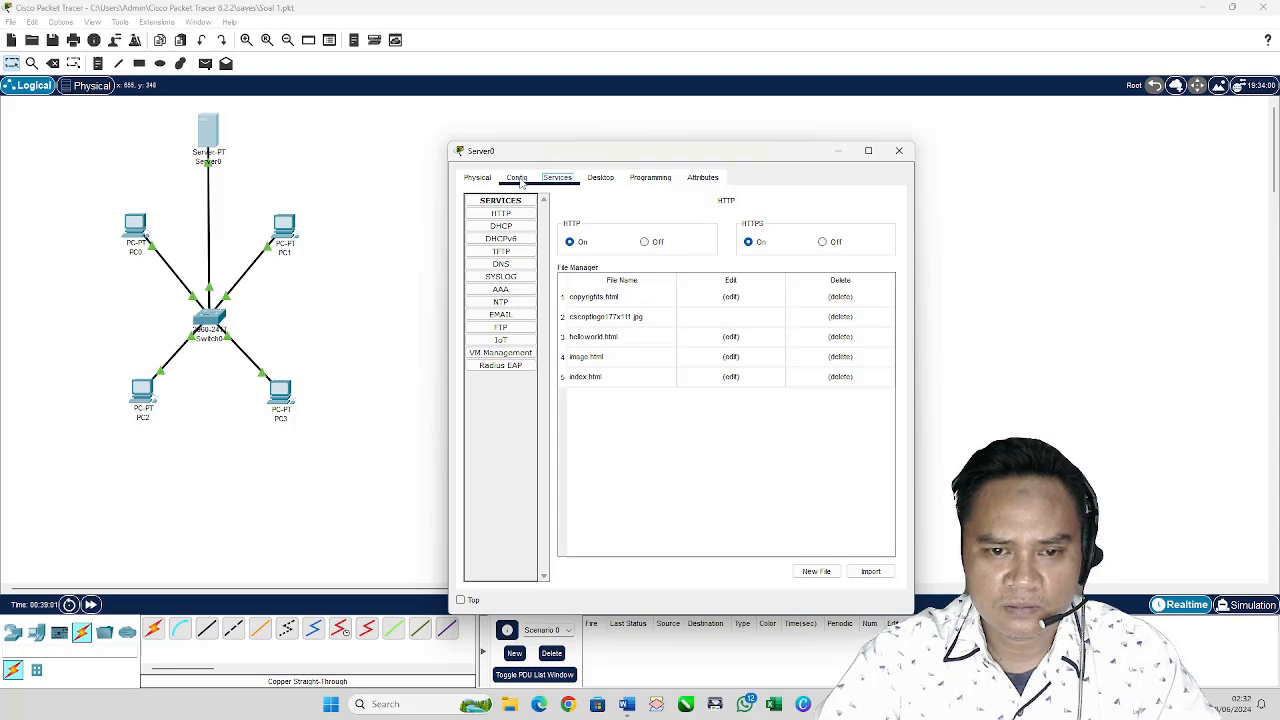
click(522, 183)
click(530, 204)
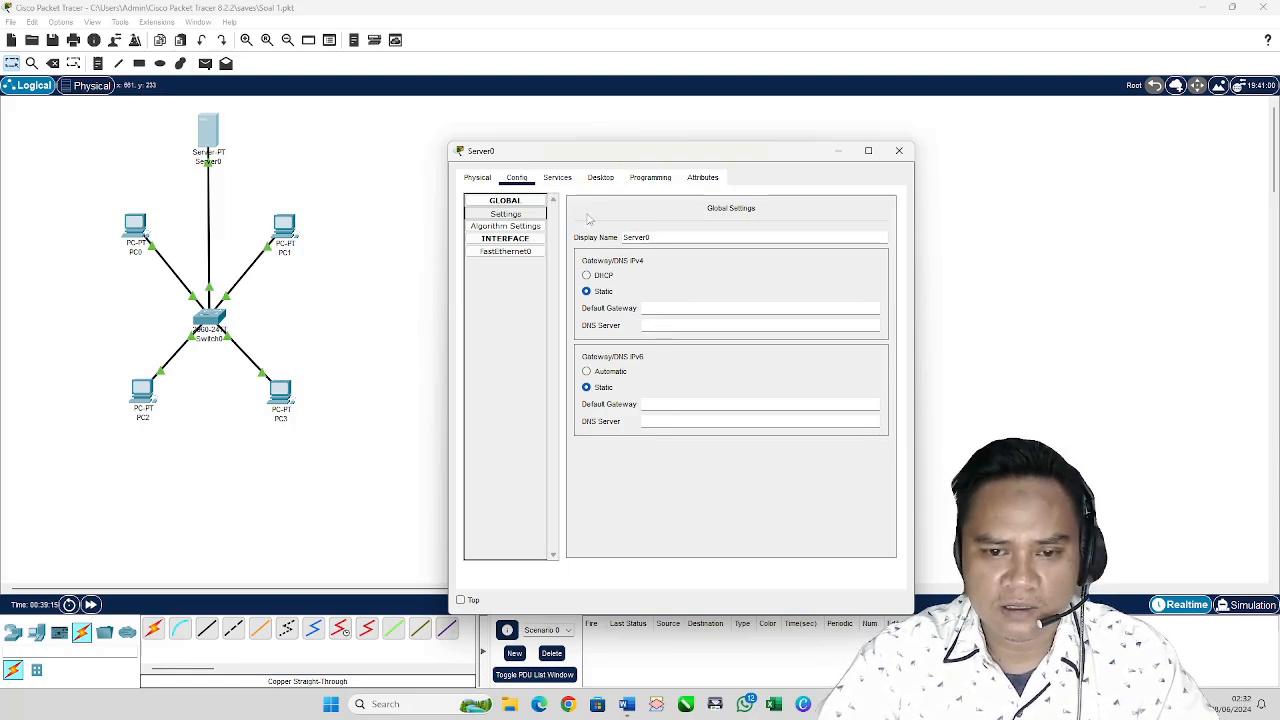
click(508, 252)
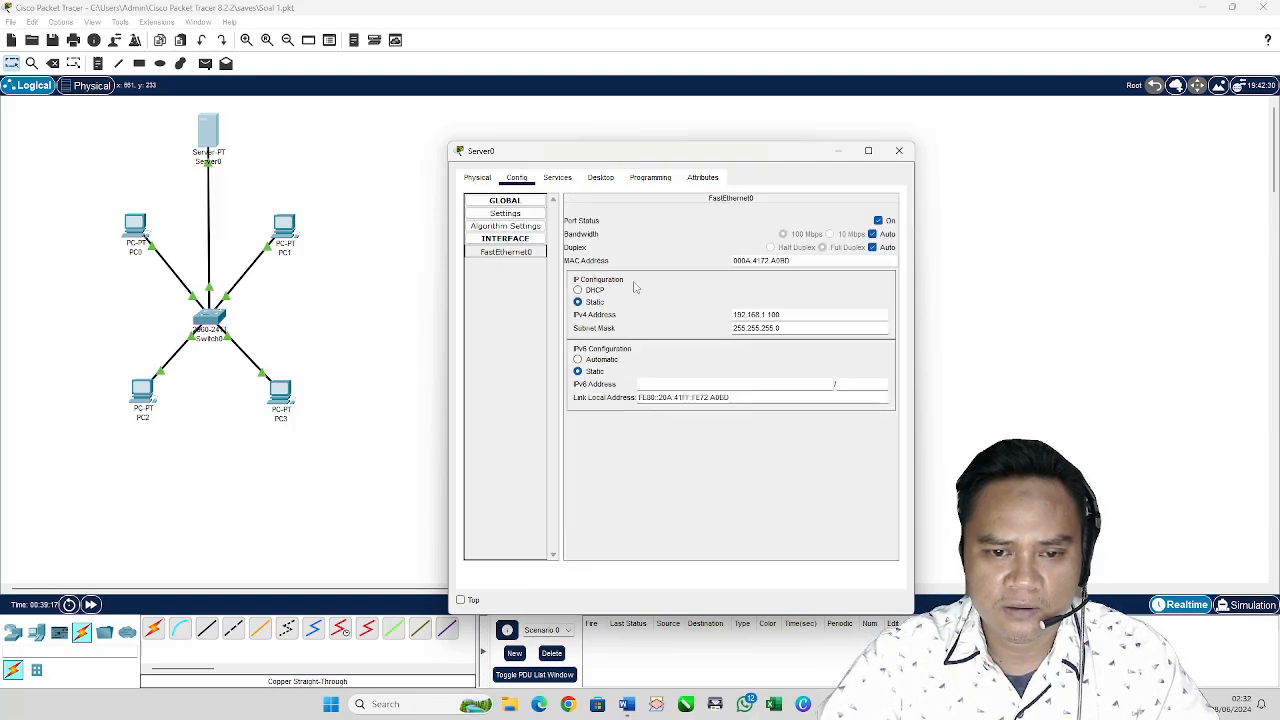
click(900, 152)
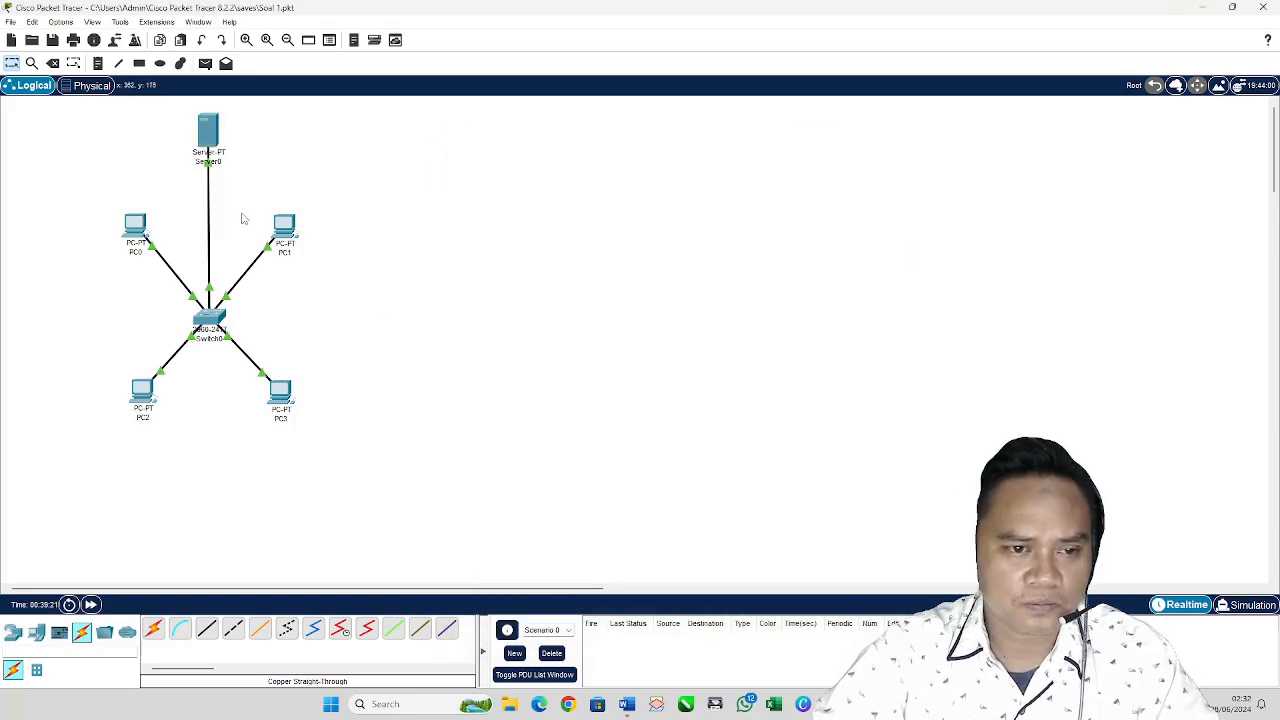
click(138, 240)
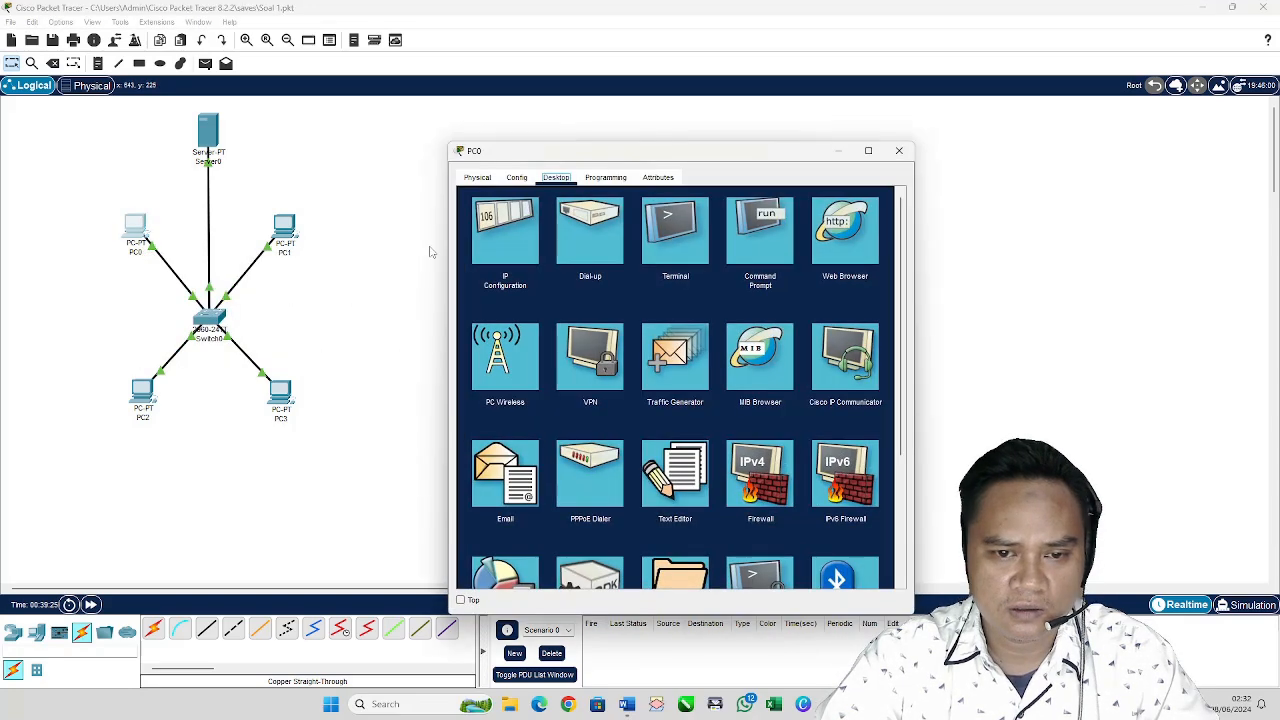
click(838, 241)
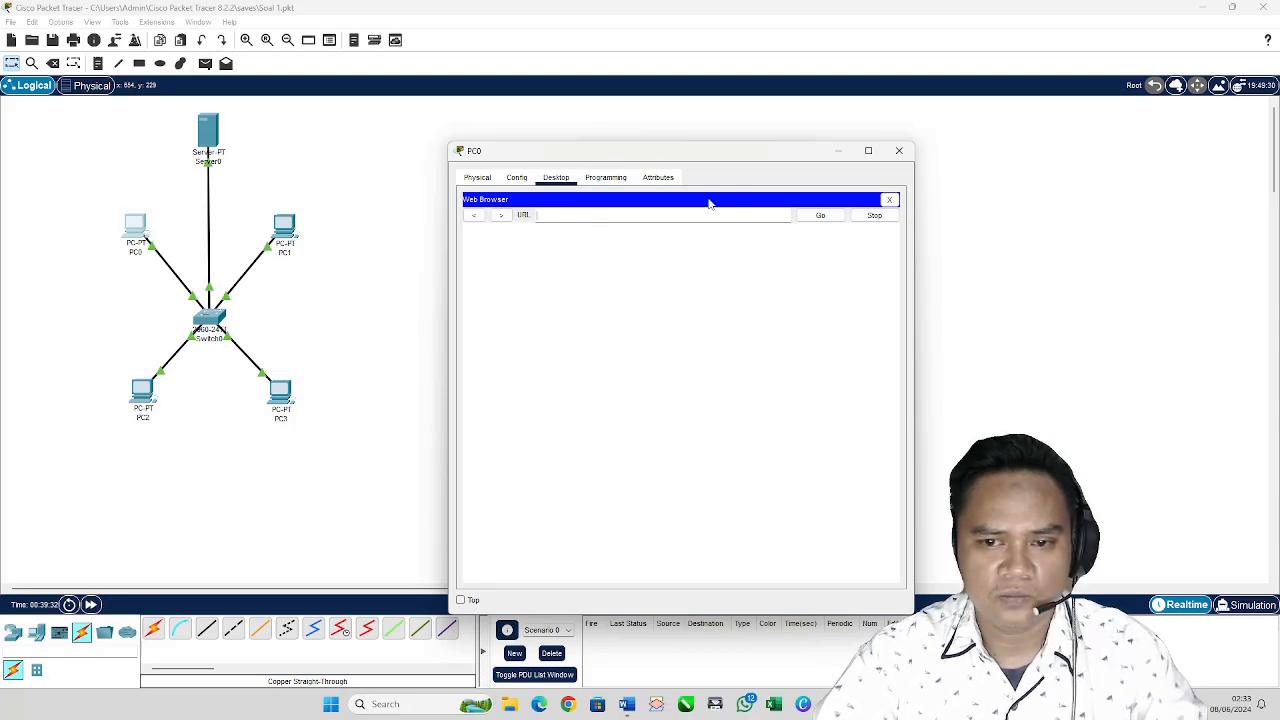
click(899, 150)
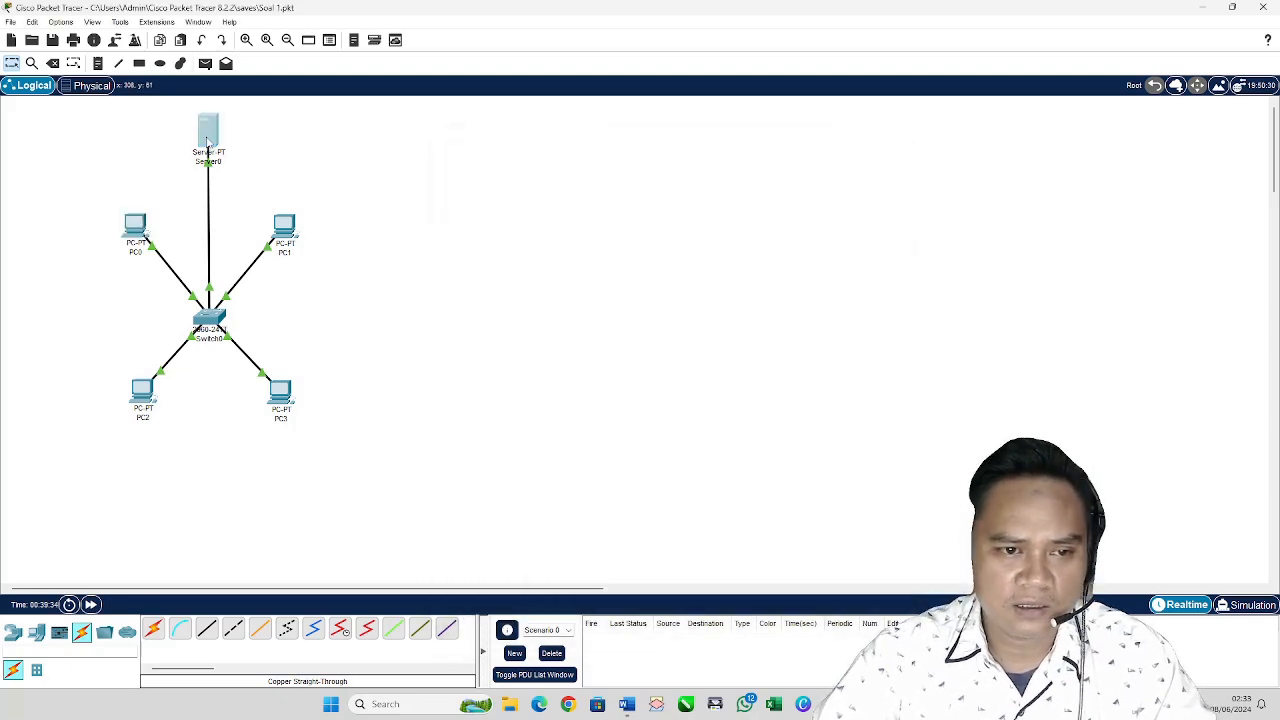
Step: Change the server's display name to "ut.com" and close its window
click(205, 148)
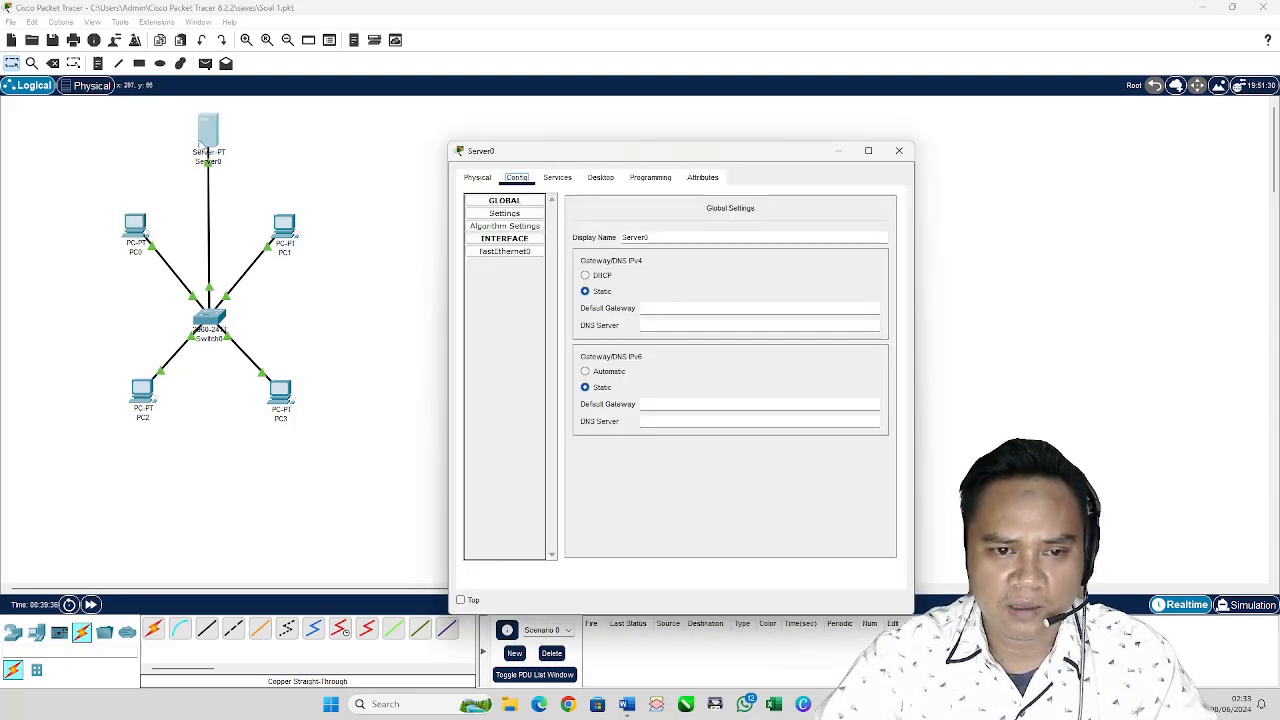
drag(656, 238, 572, 232)
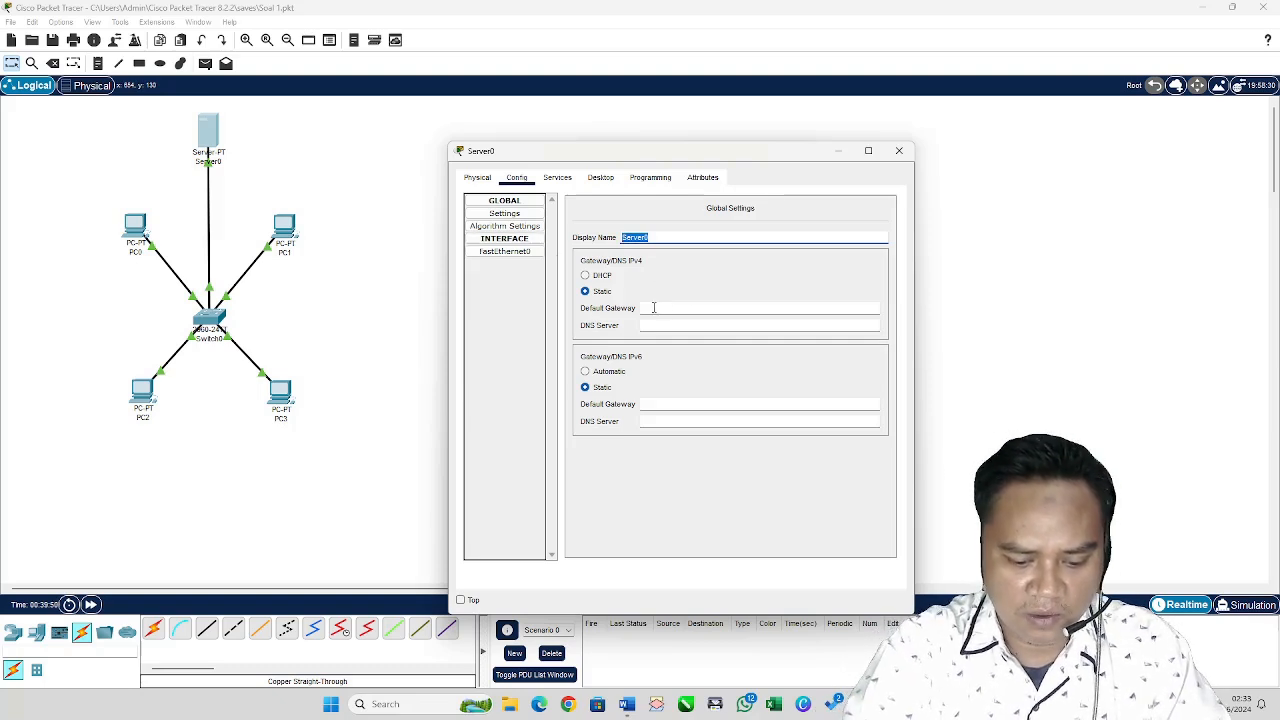
text(U)
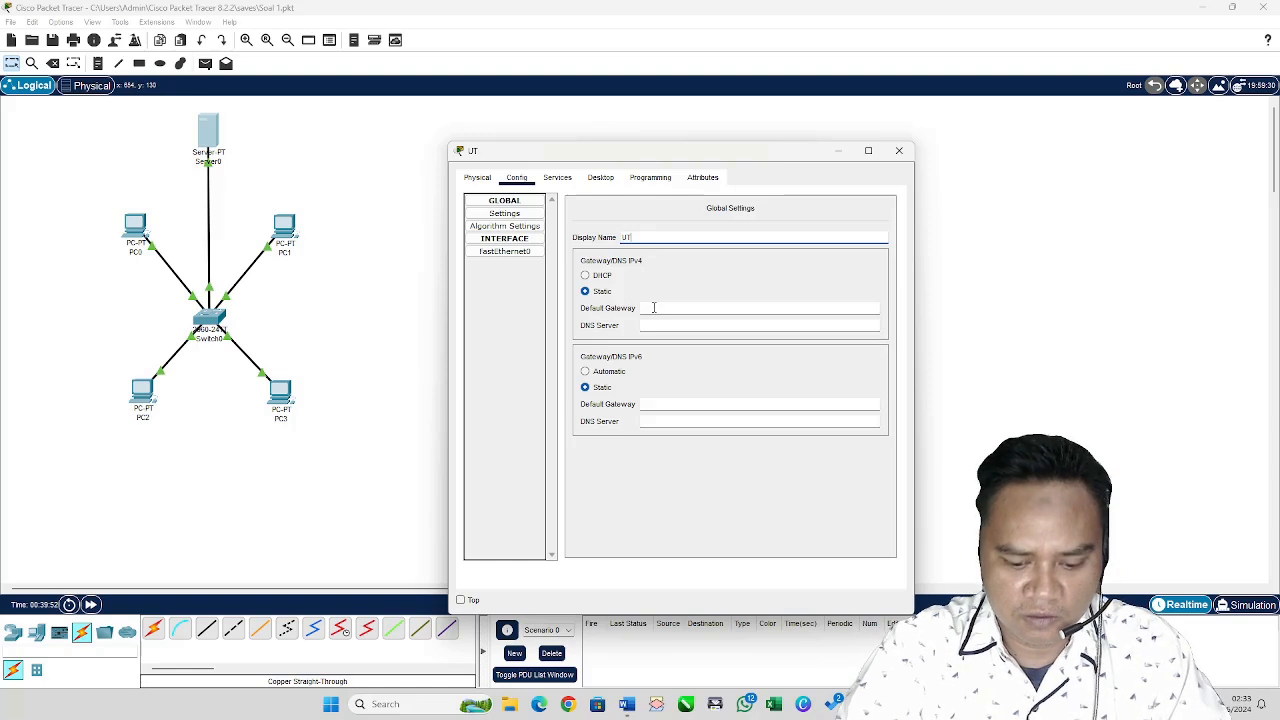
text(T)
key(BackSpace)
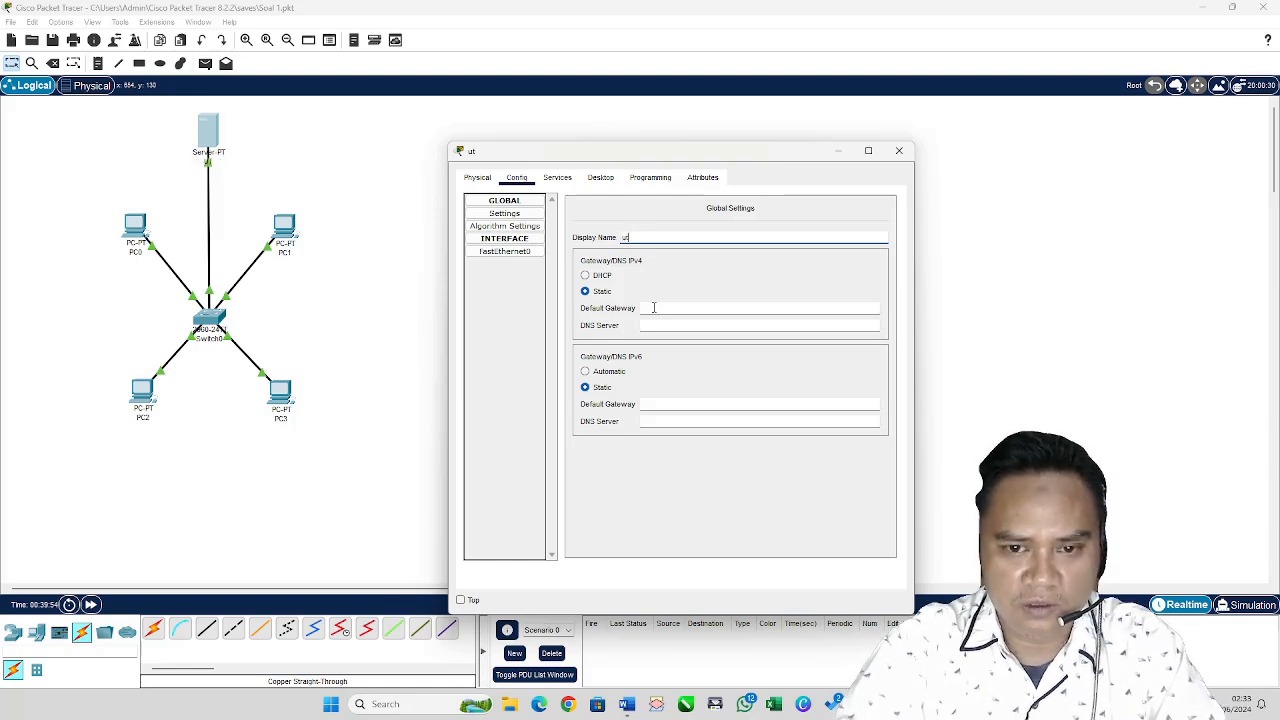
text(t.c)
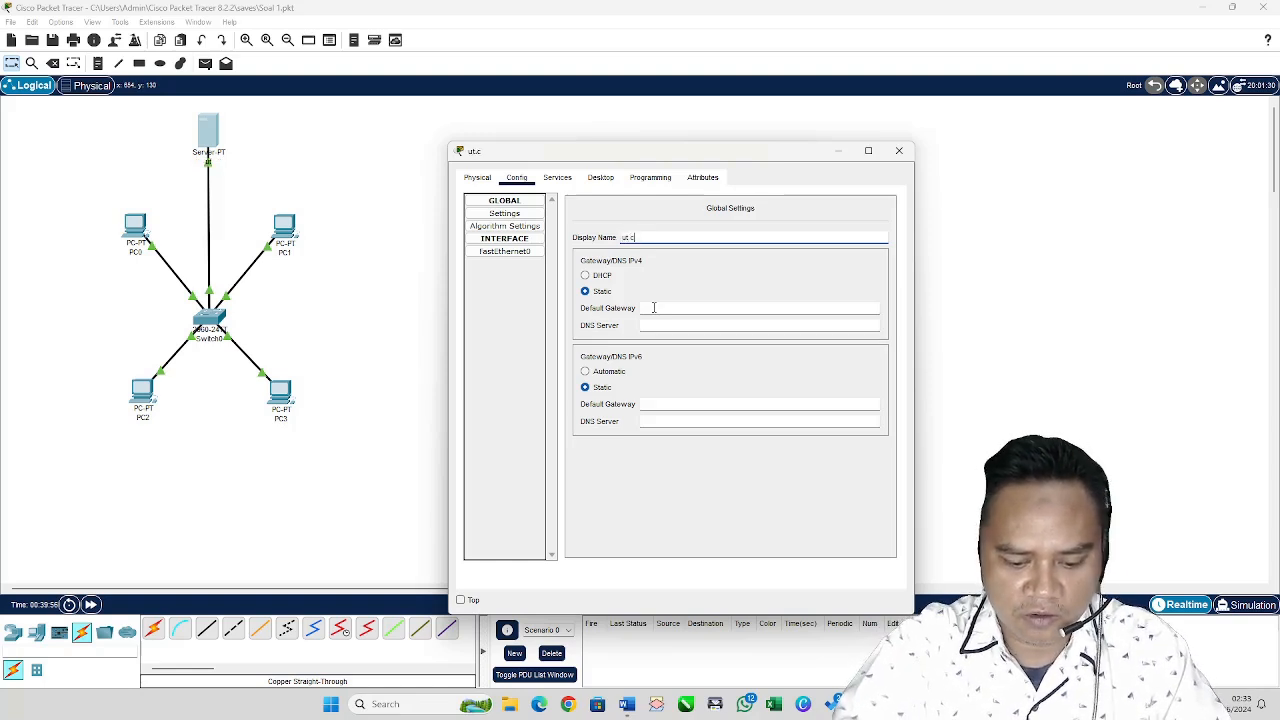
text(om)
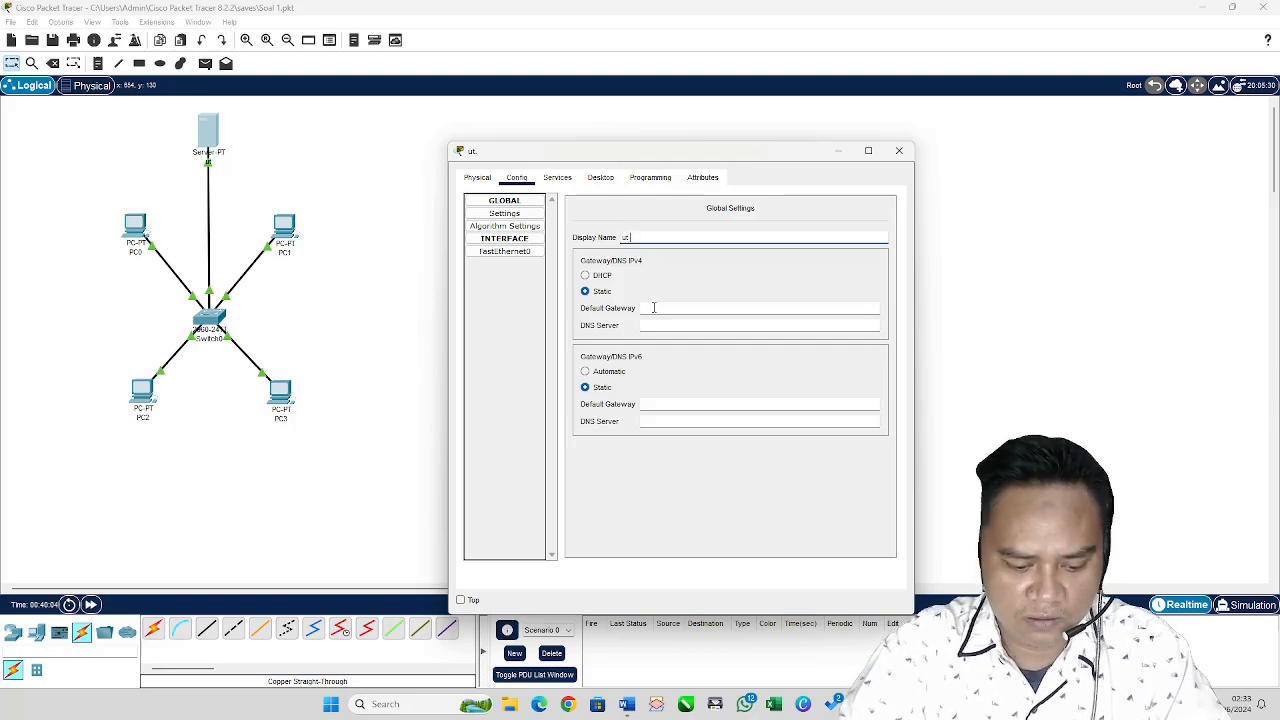
text(com)
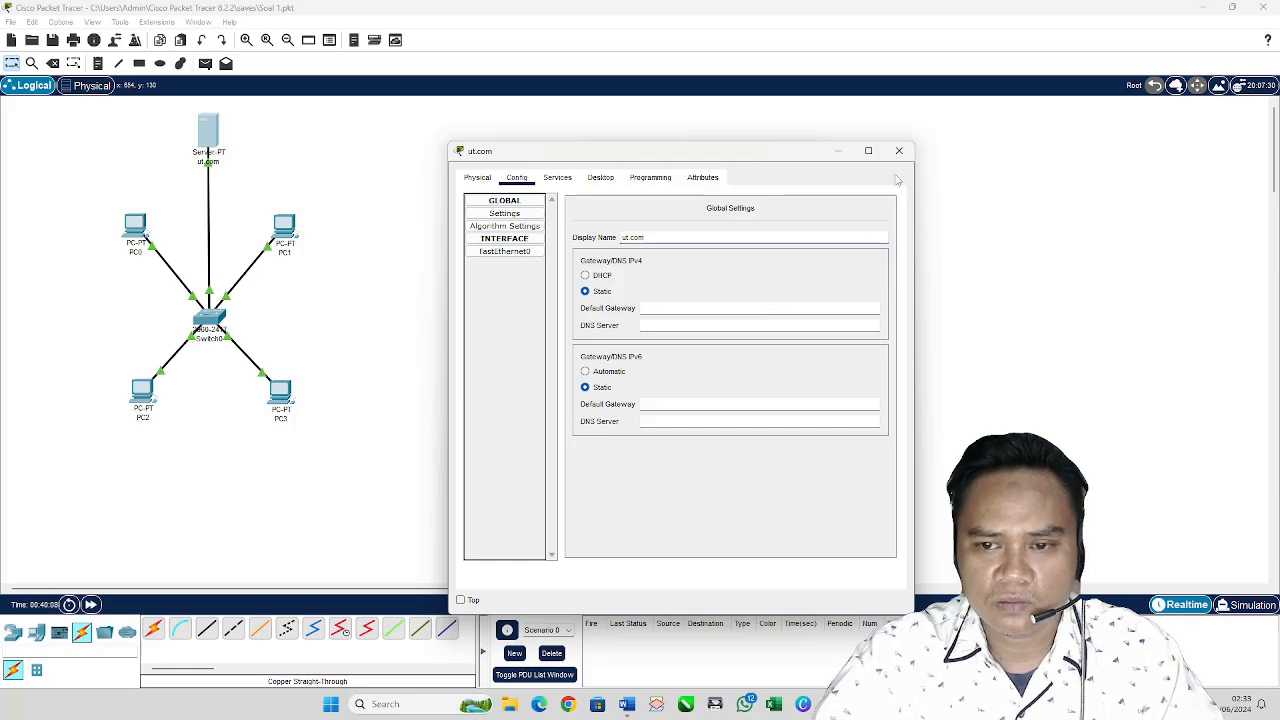
click(984, 271)
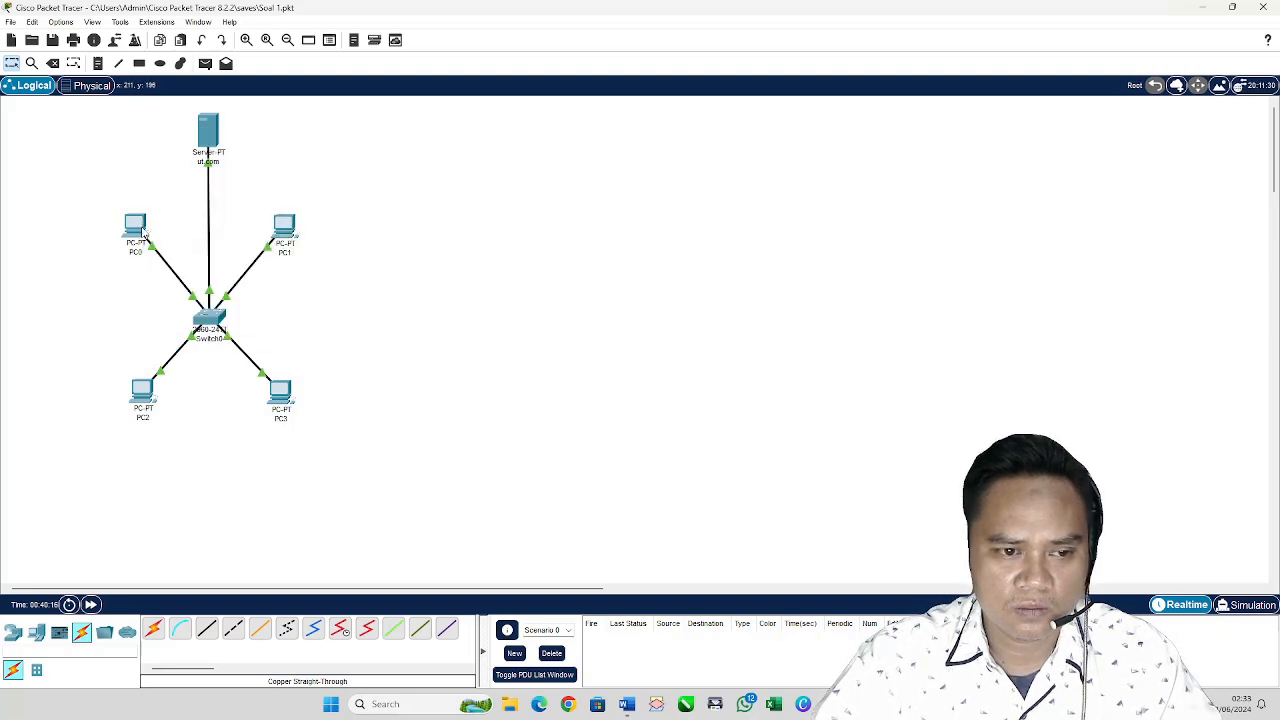
Step: Load the server's web page at 192.168.1.100 in PC0's web browser and look at PC0's global settings
mouse_move(143, 231)
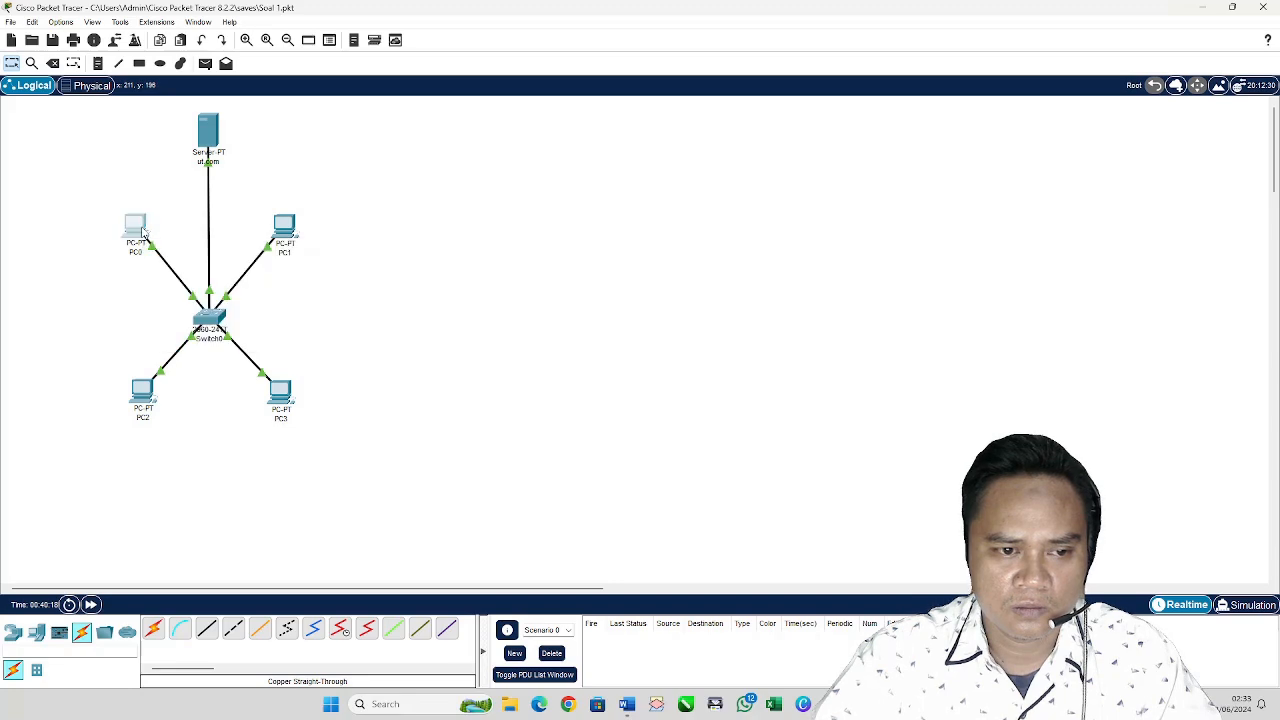
click(137, 236)
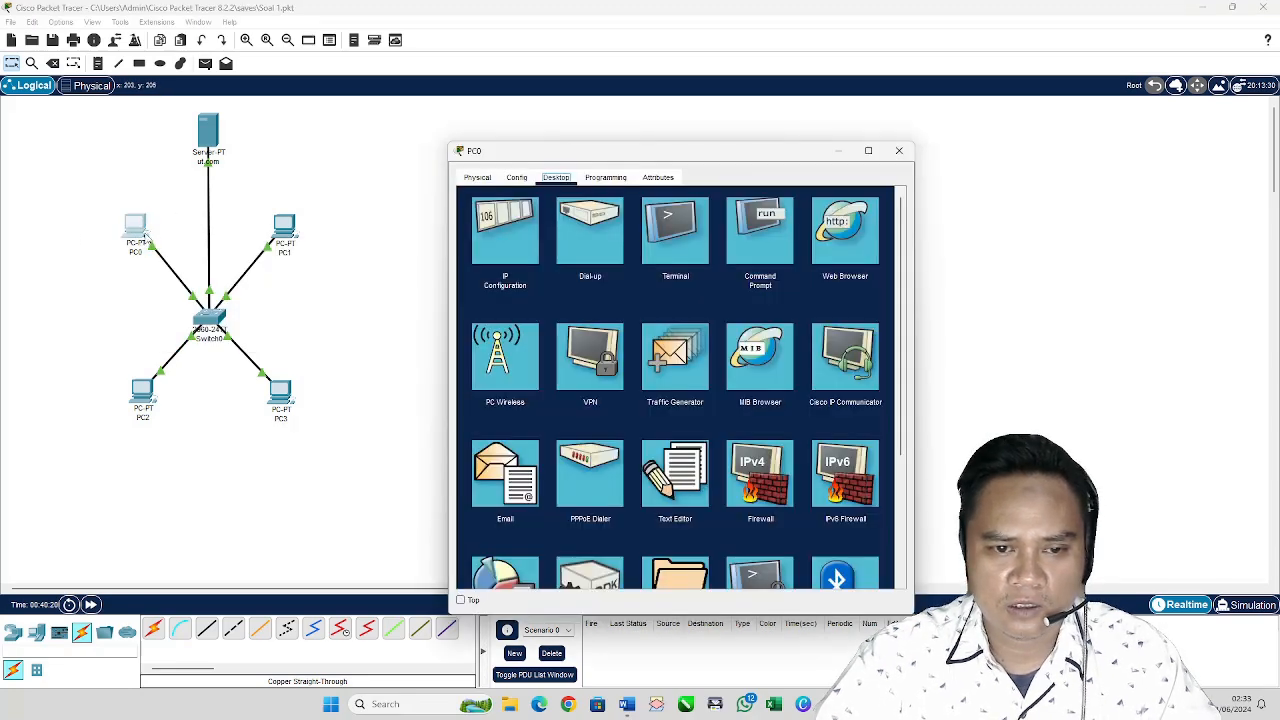
click(841, 240)
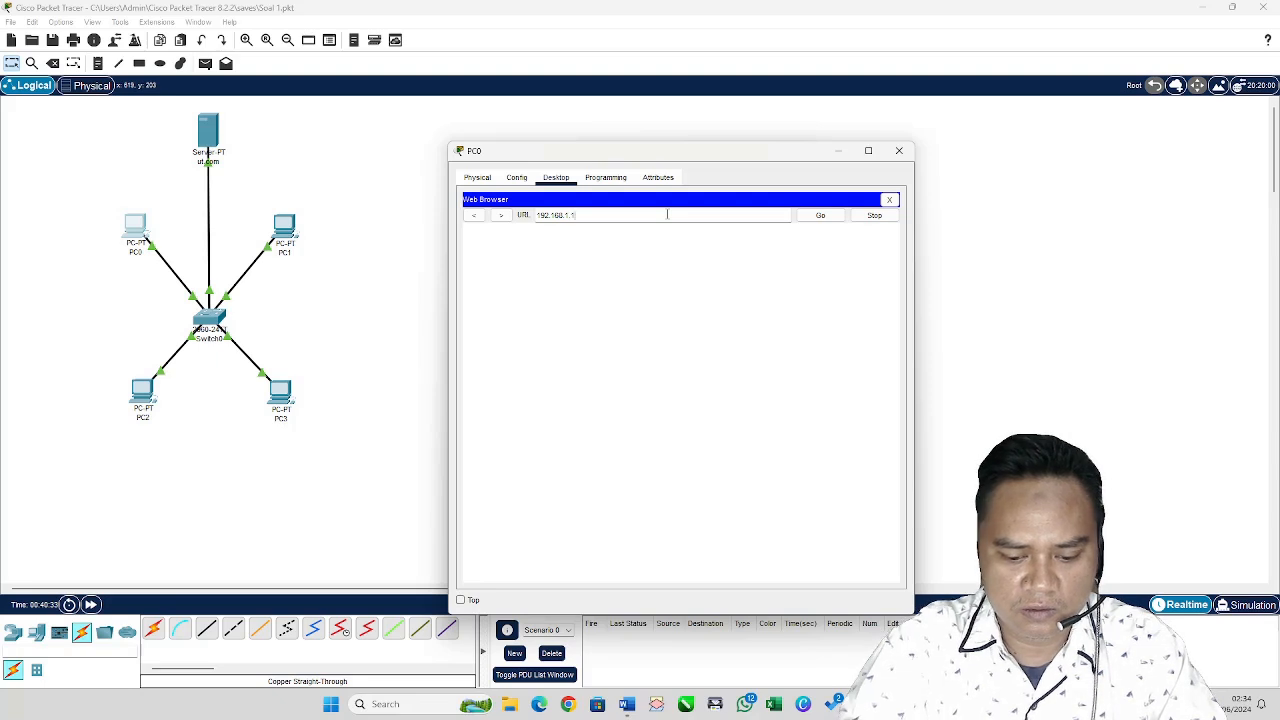
key(Return)
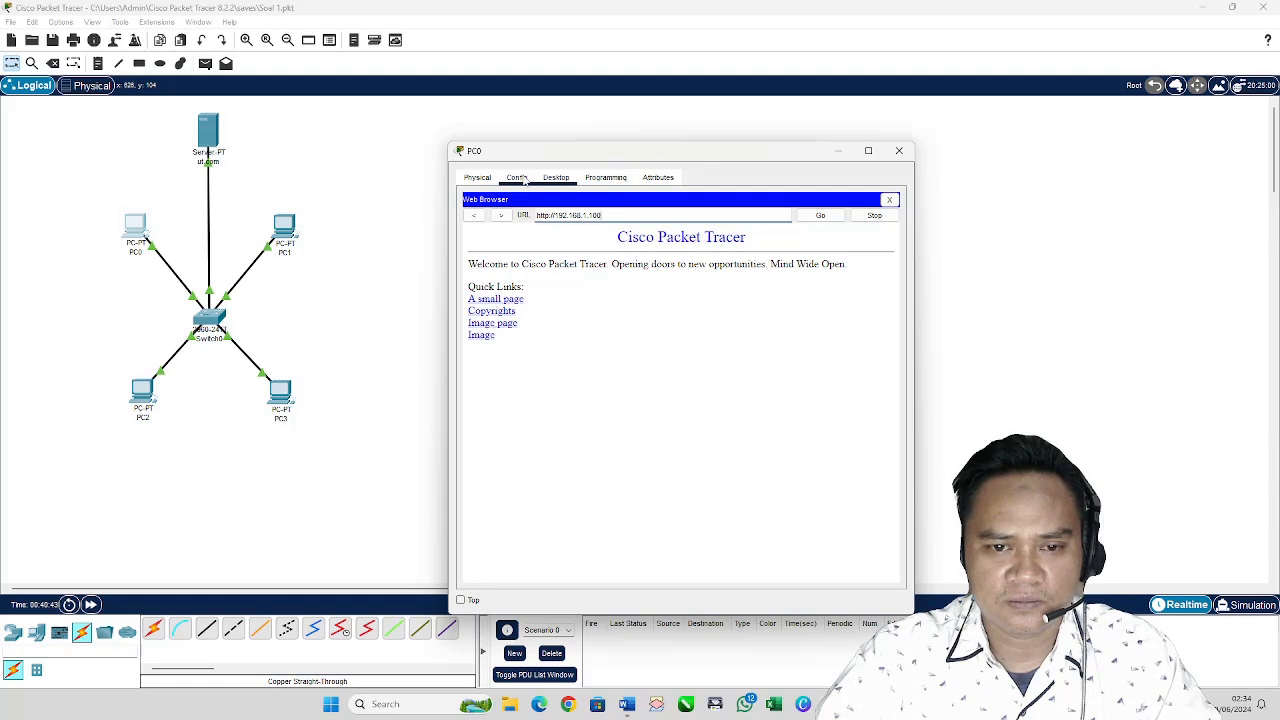
click(517, 178)
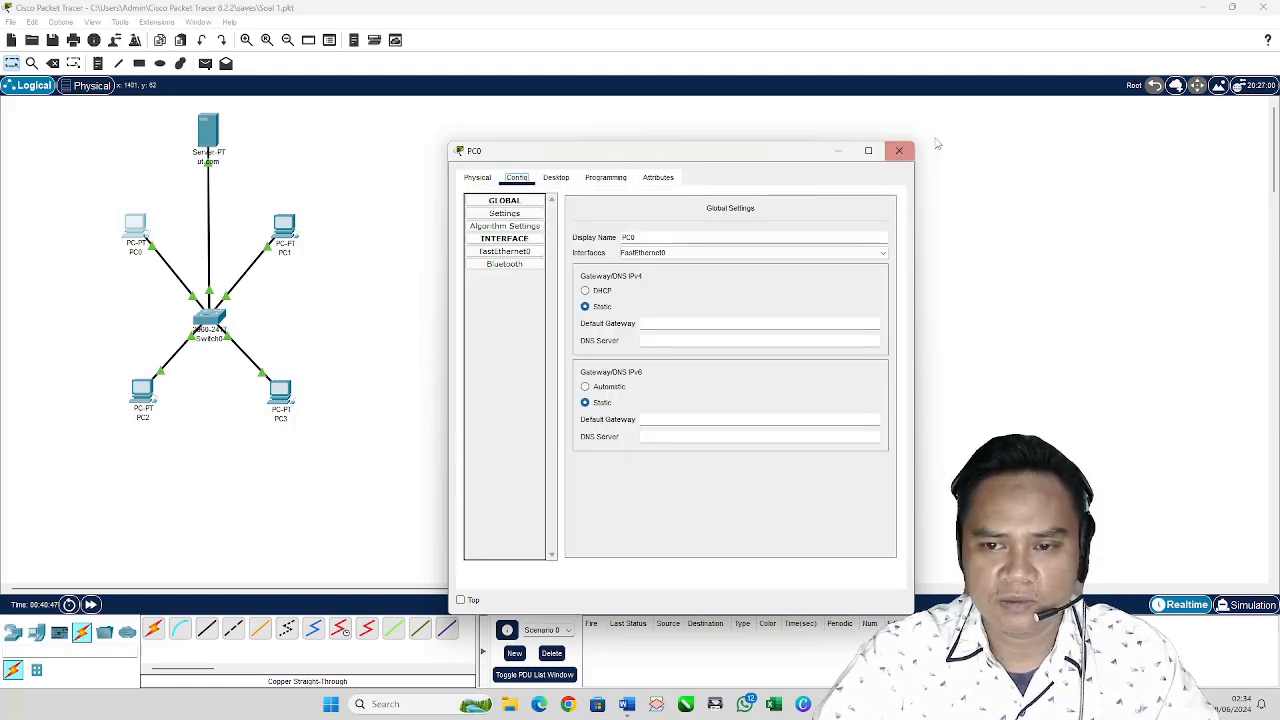
Step: Close PC0's window and save the network in the current file "Soal 1"
click(899, 151)
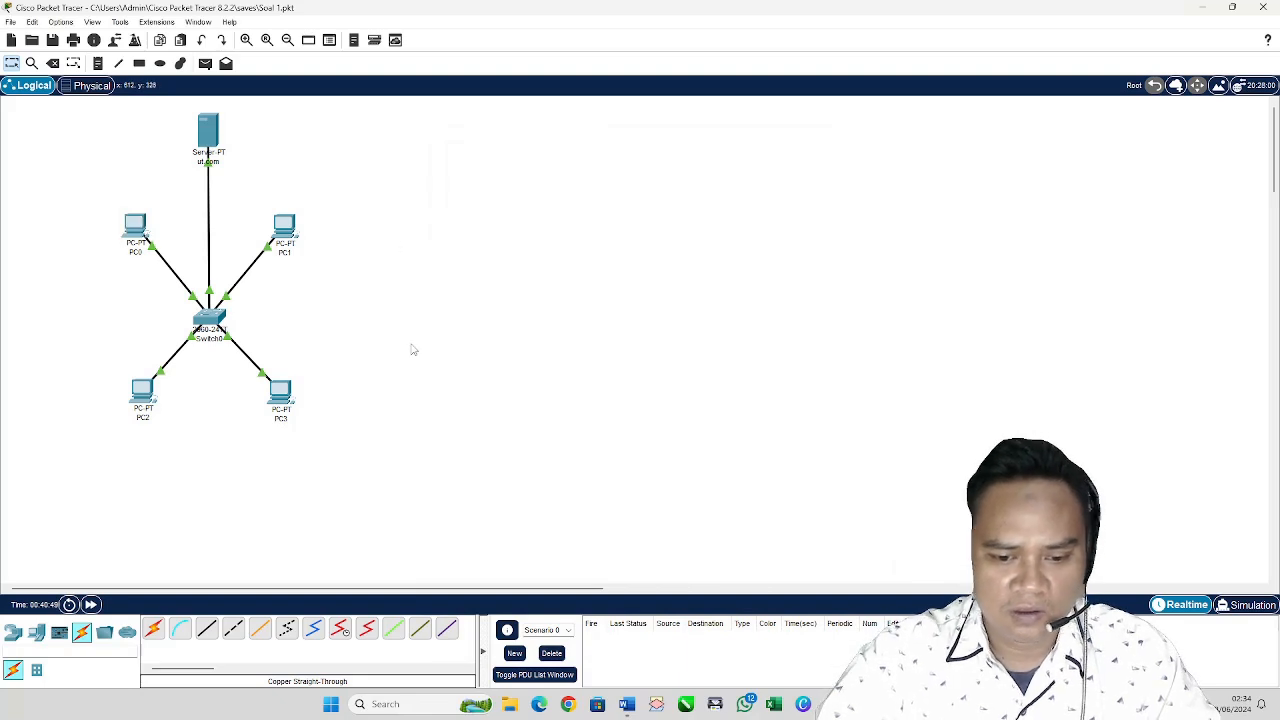
drag(418, 468, 45, 116)
click(10, 21)
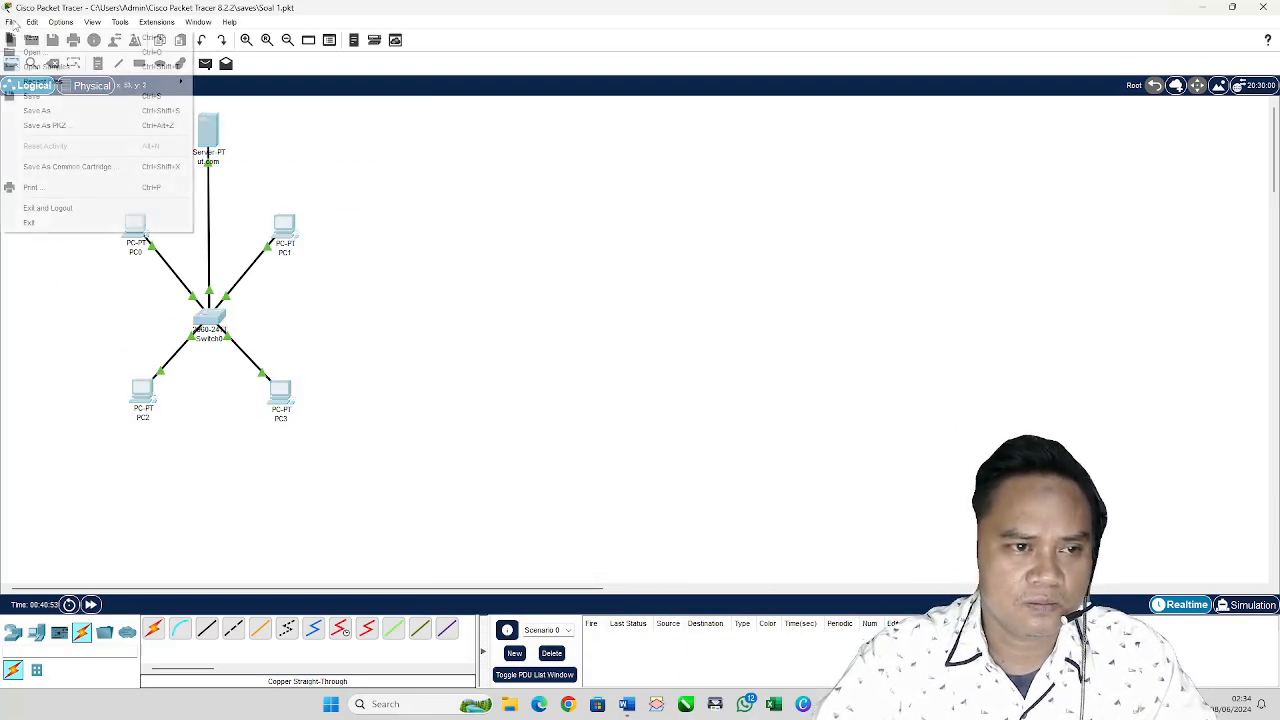
click(52, 97)
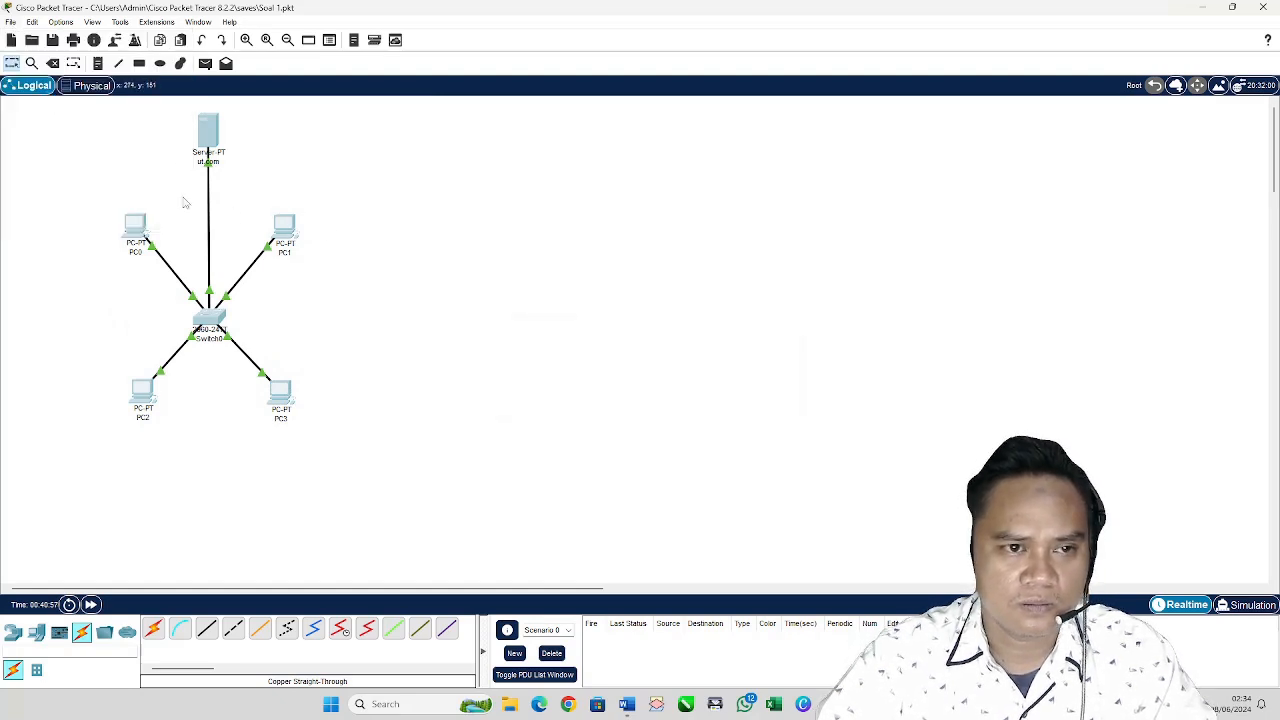
Step: Save the network as a separate Packet Tracer file named "Soal 2"
click(12, 24)
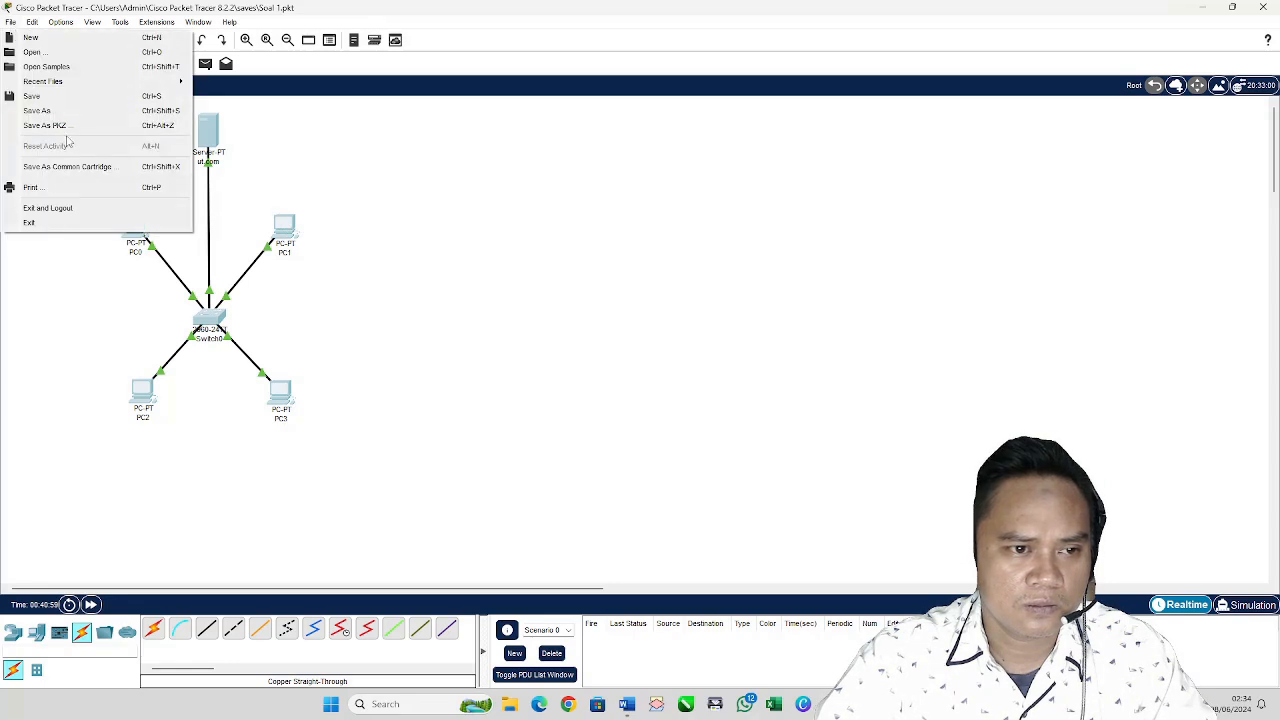
click(40, 110)
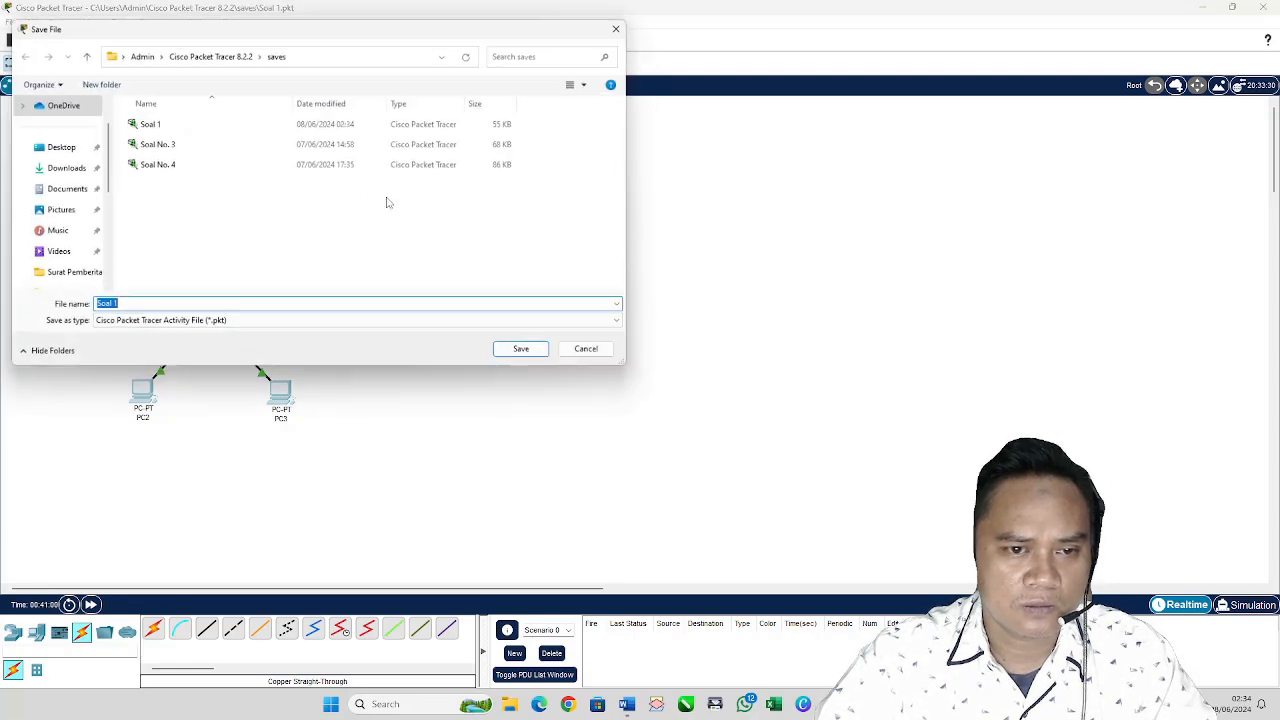
click(169, 307)
key(BackSpace)
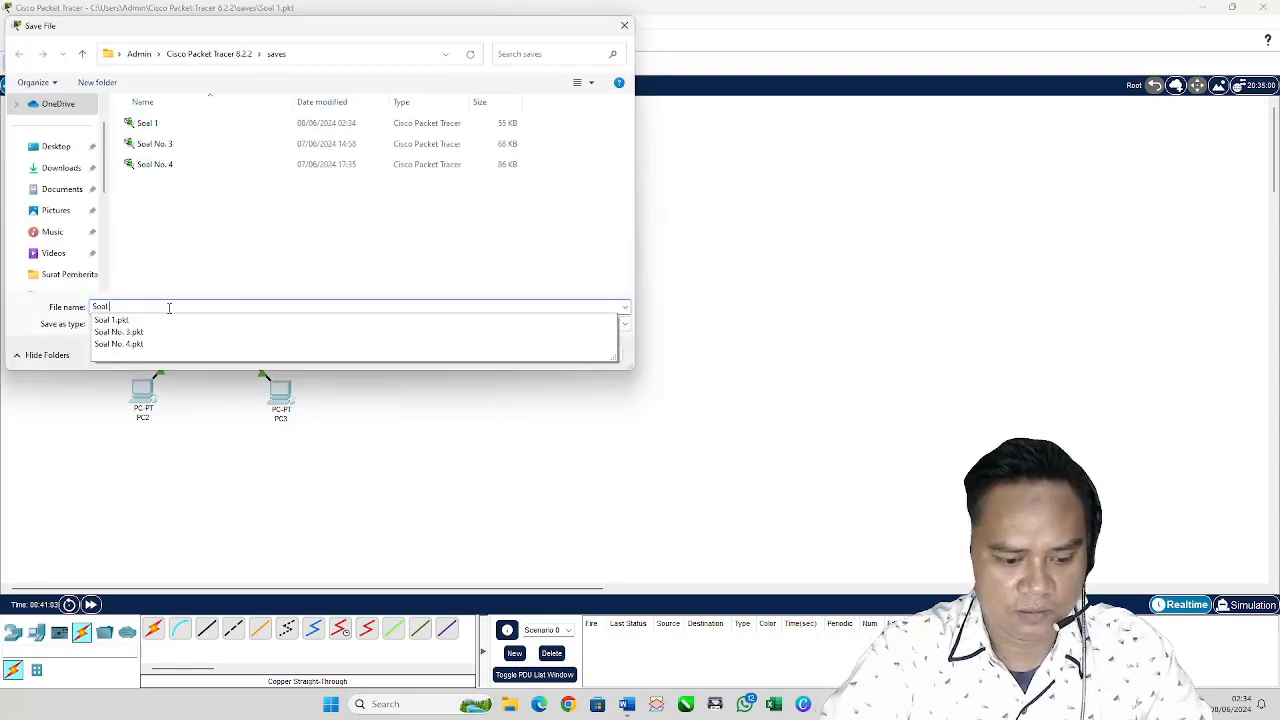
text(2)
key(Return)
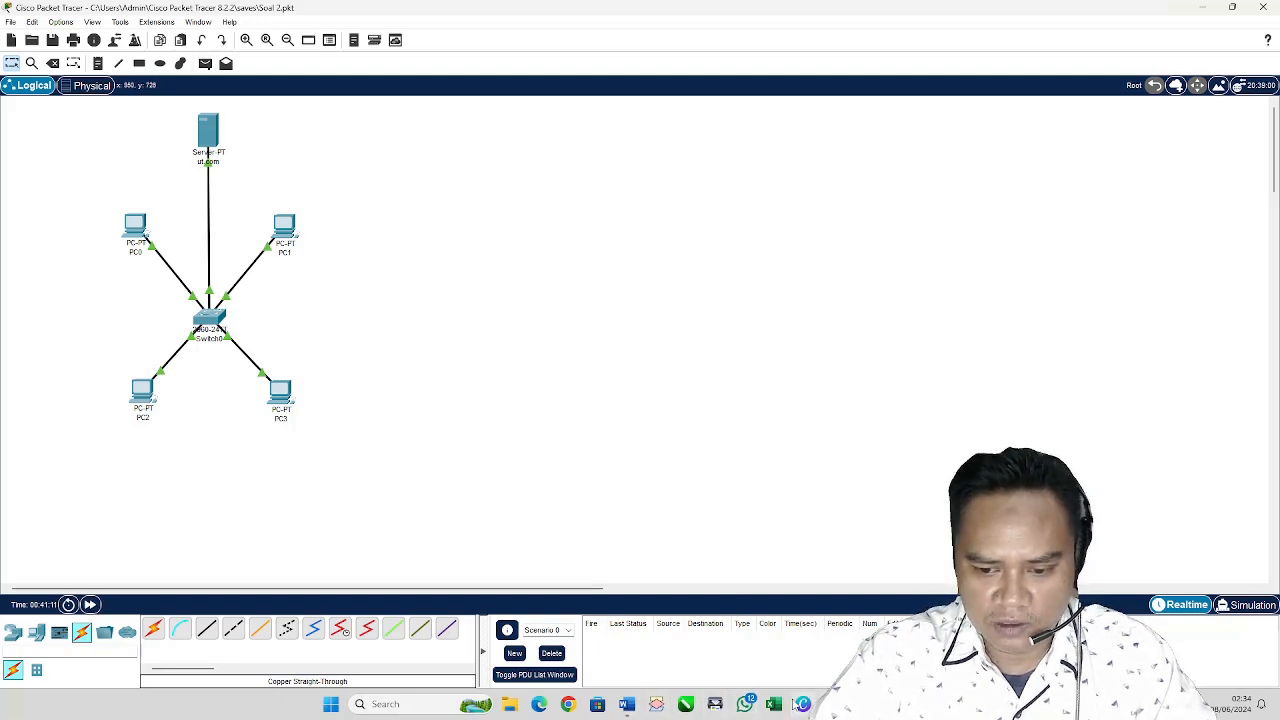
Step: In the Word assignment document, correct both occurrences of "buat" to "buah" in question 3
click(630, 705)
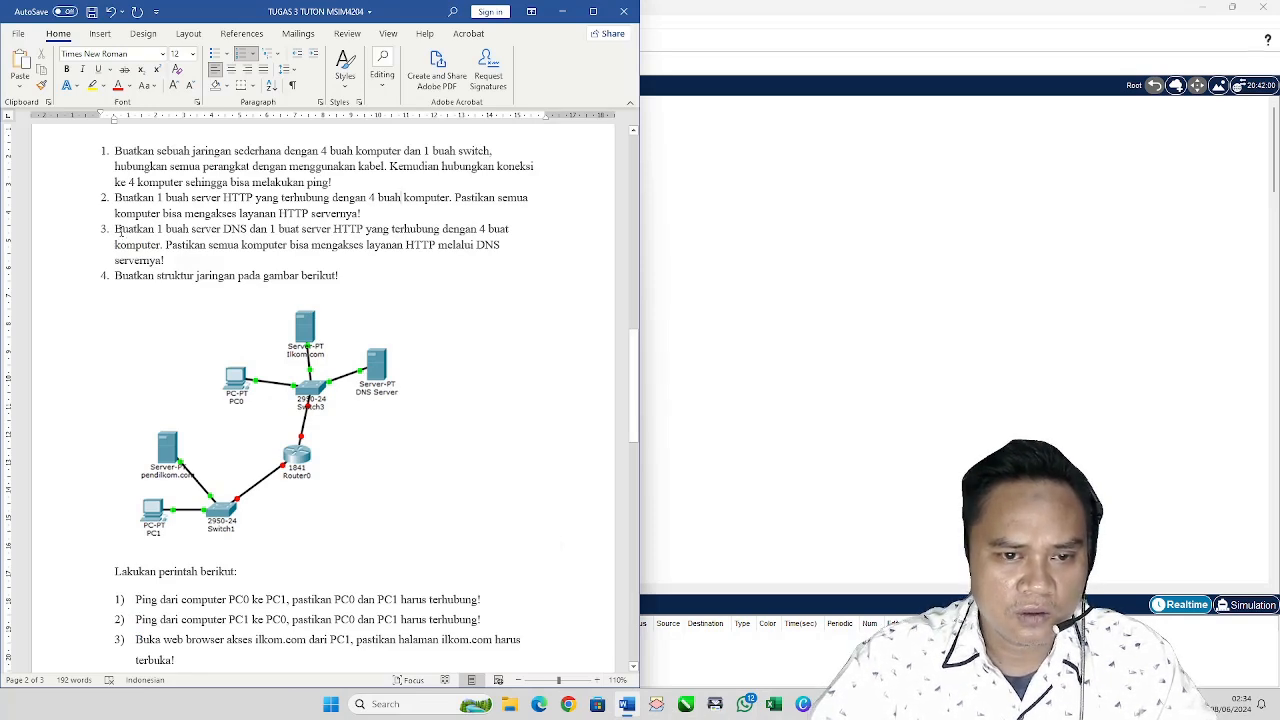
drag(117, 229, 332, 229)
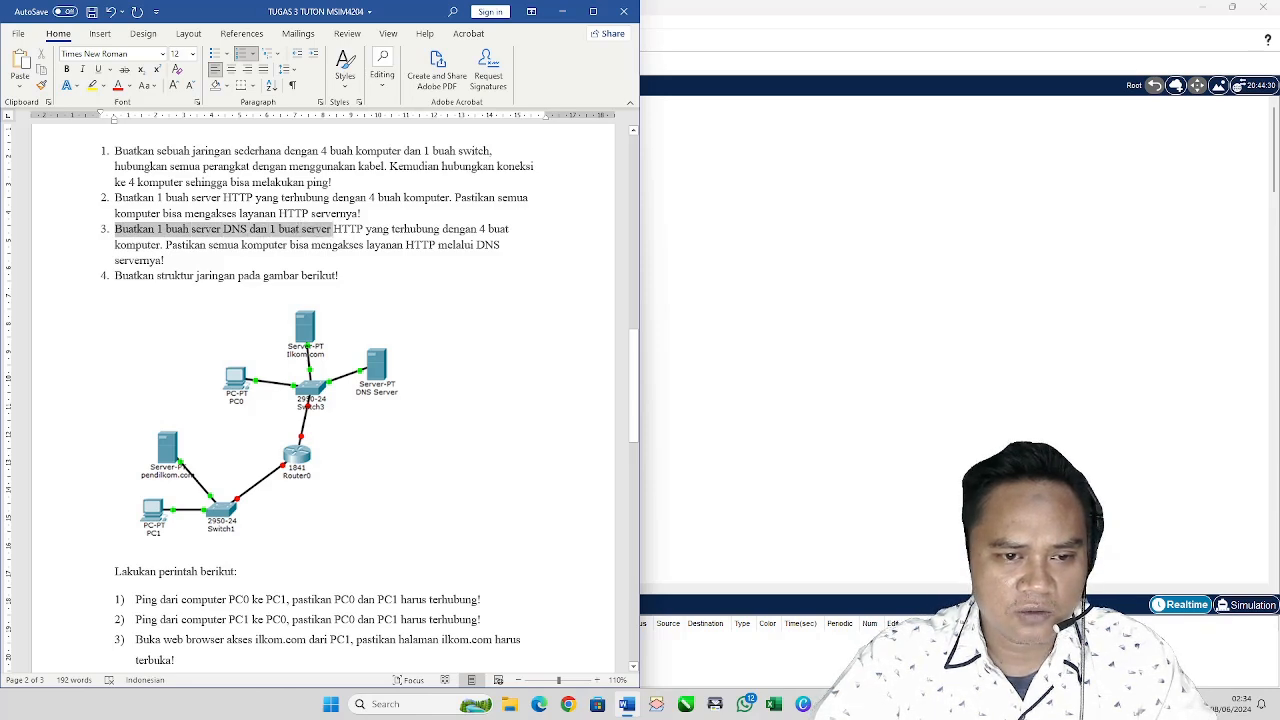
click(299, 231)
key(BackSpace)
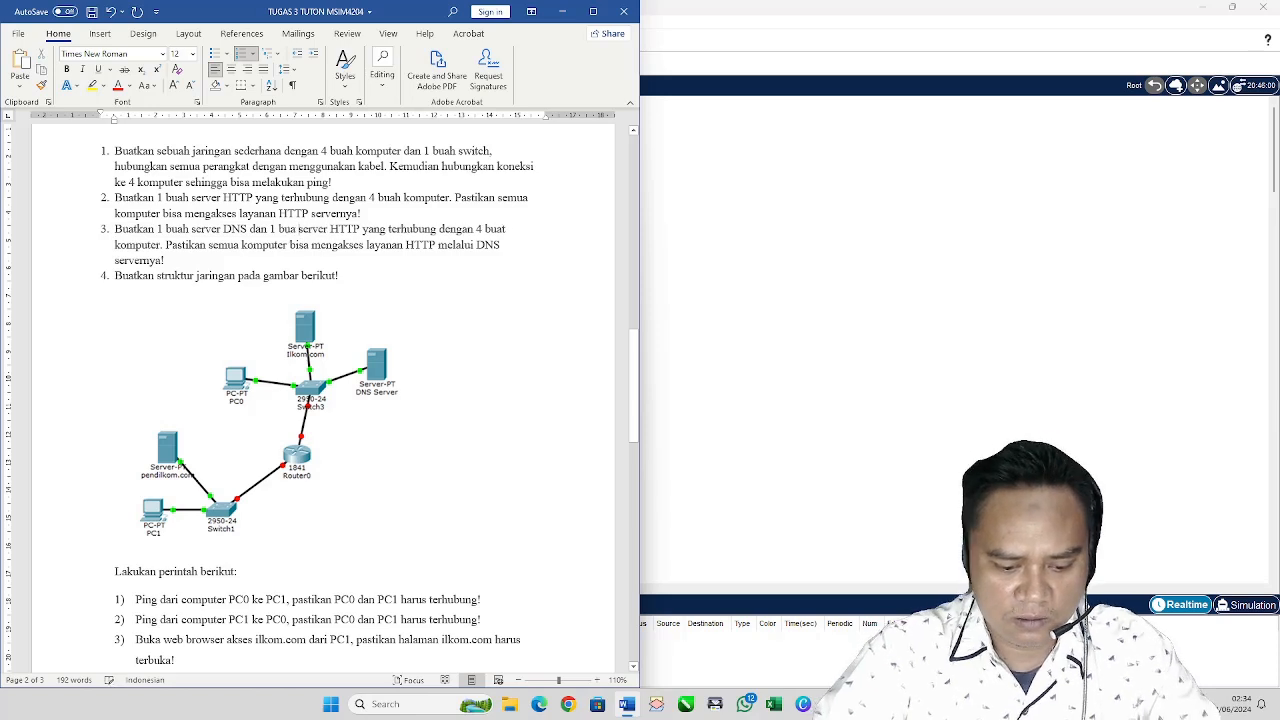
text(h)
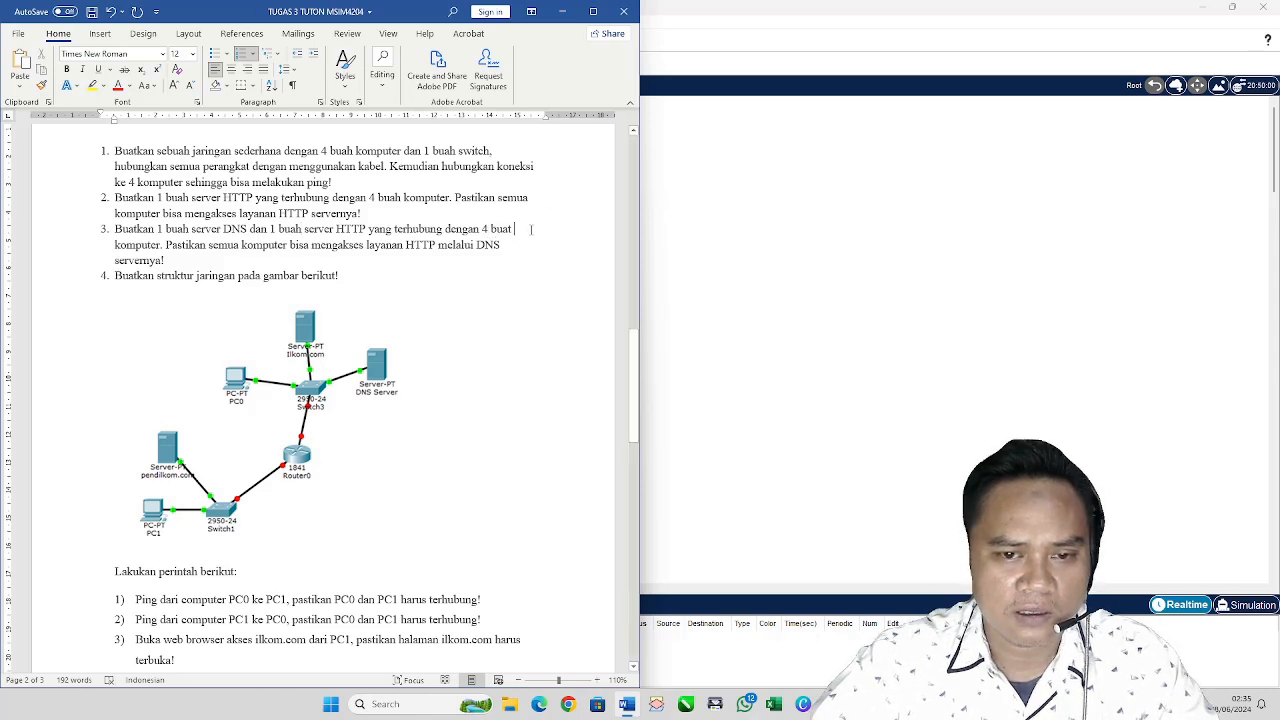
key(BackSpace)
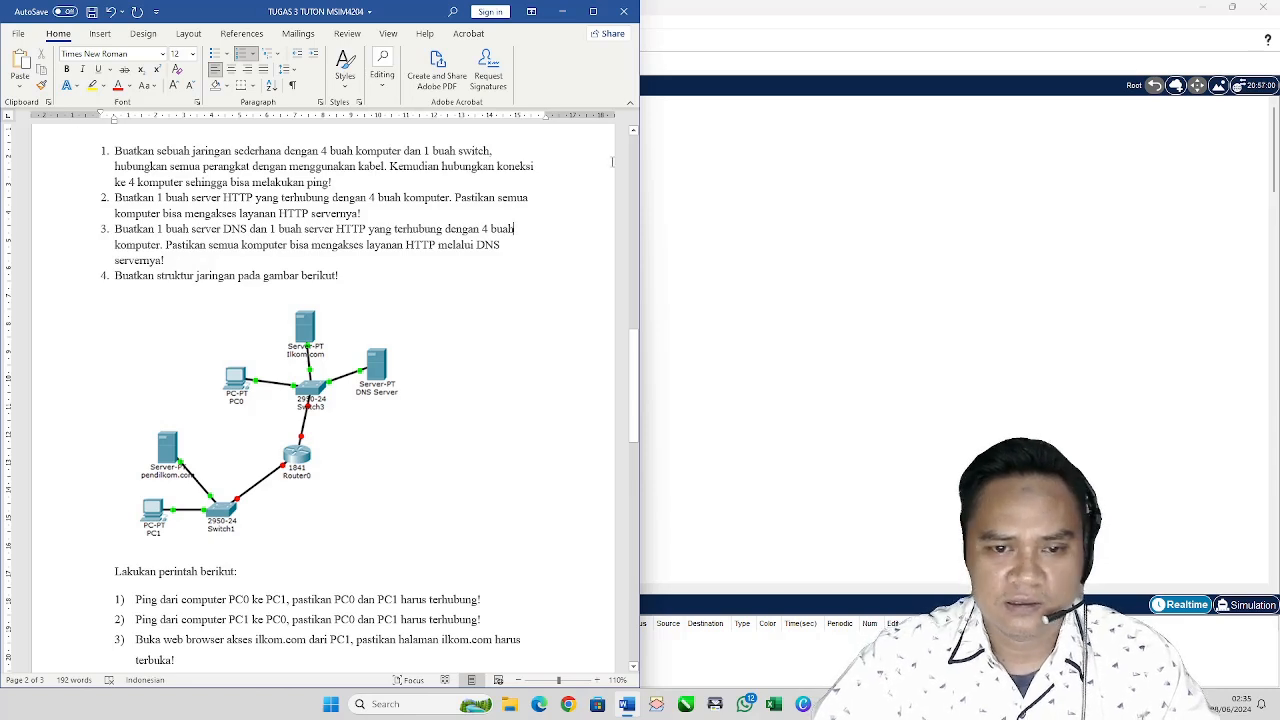
Step: Back in Packet Tracer, load the server's web page at 192.168.1.100 in PC2's web browser, then close PC2's window
click(779, 296)
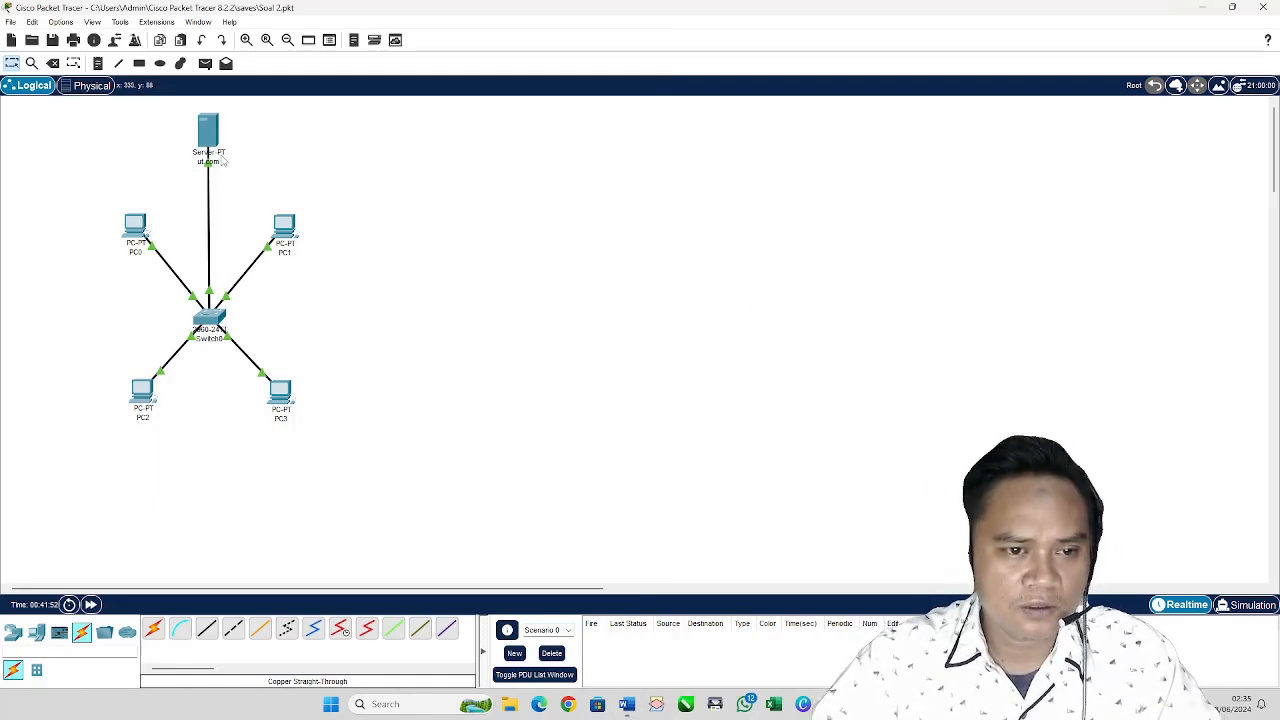
click(142, 395)
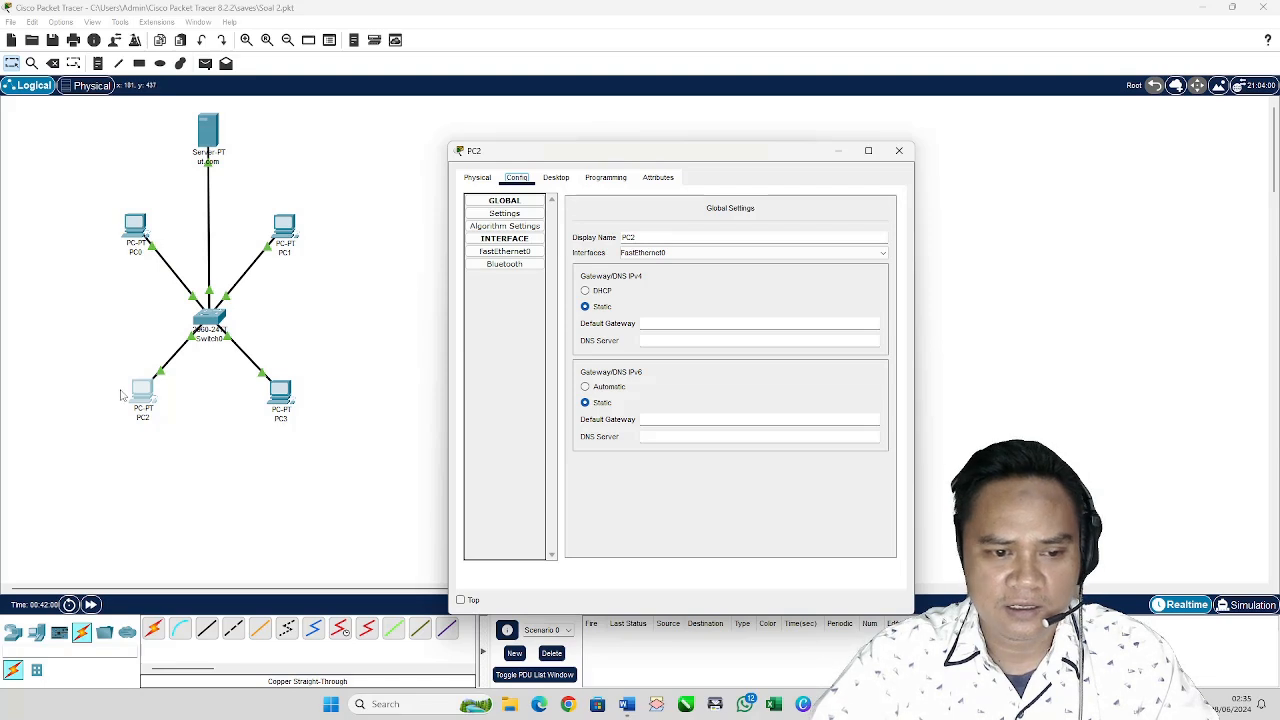
click(556, 177)
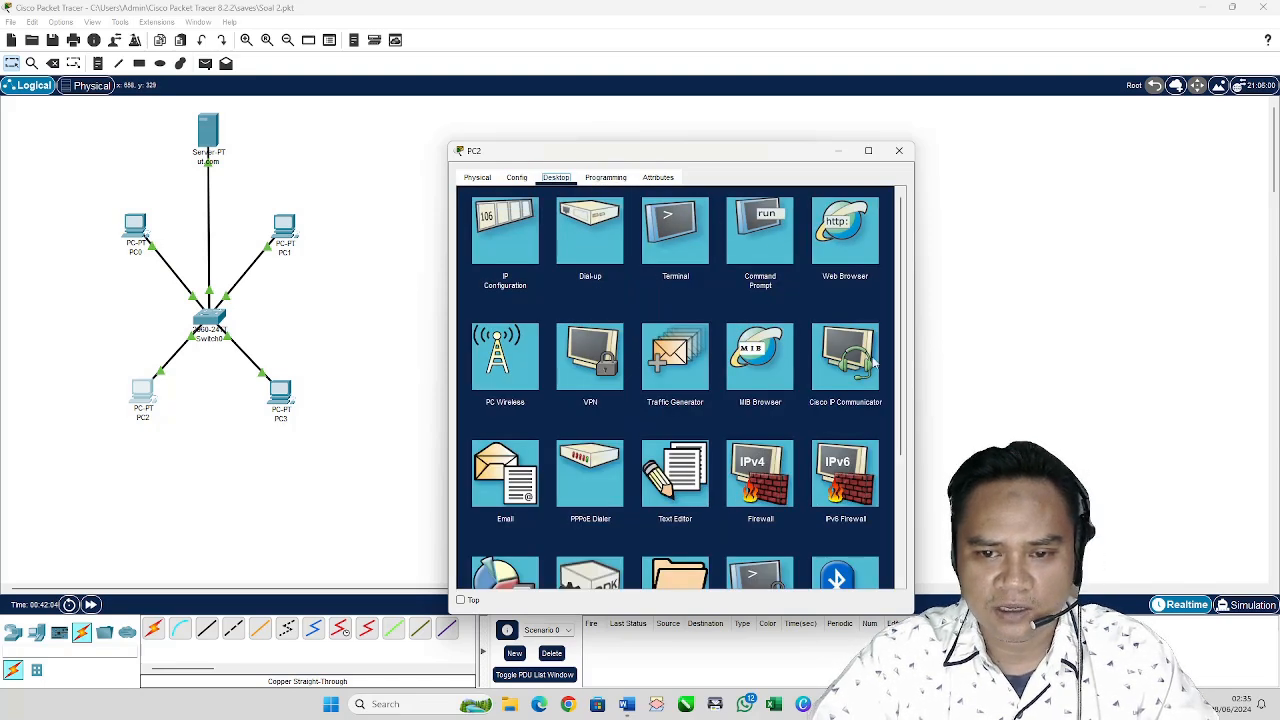
click(848, 237)
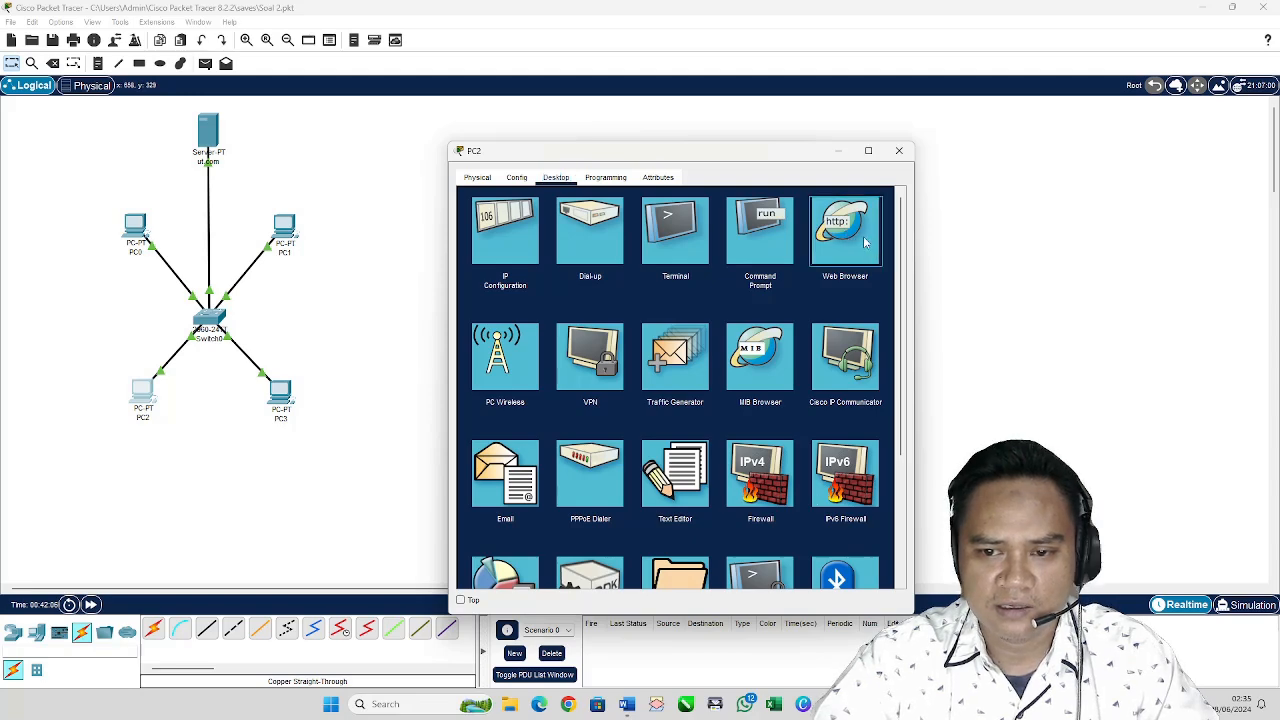
click(856, 234)
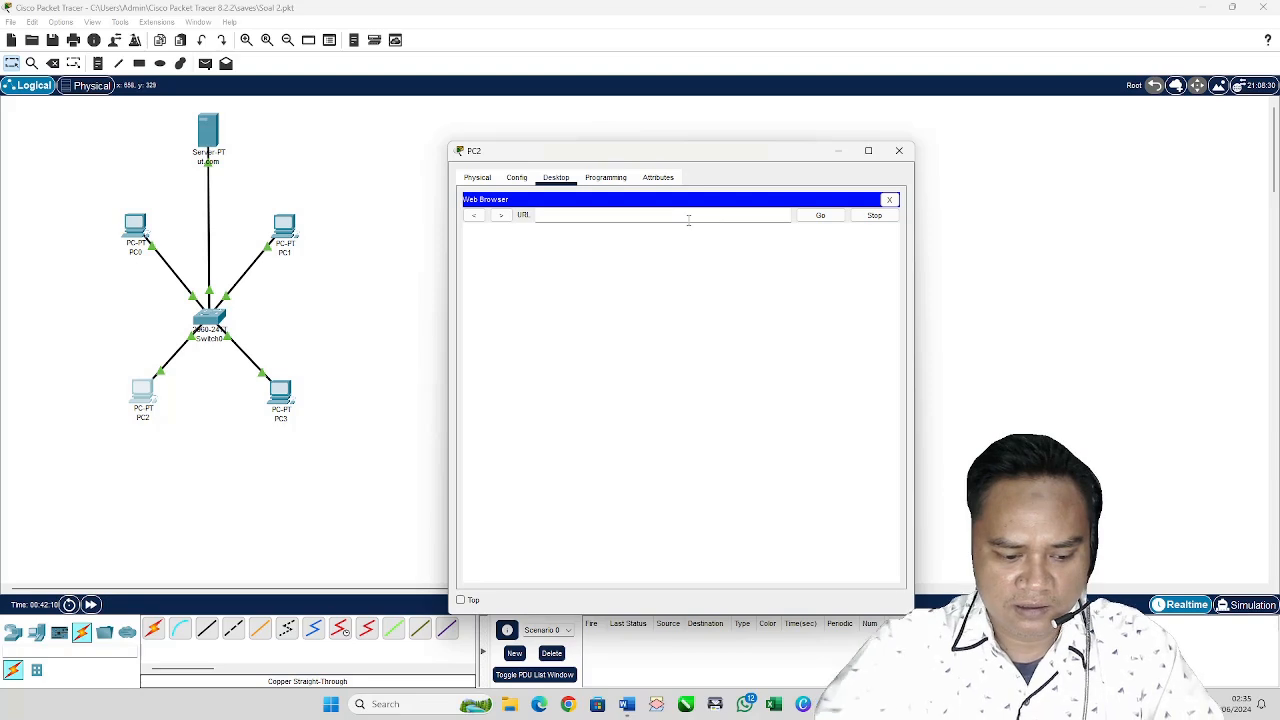
text(192.16)
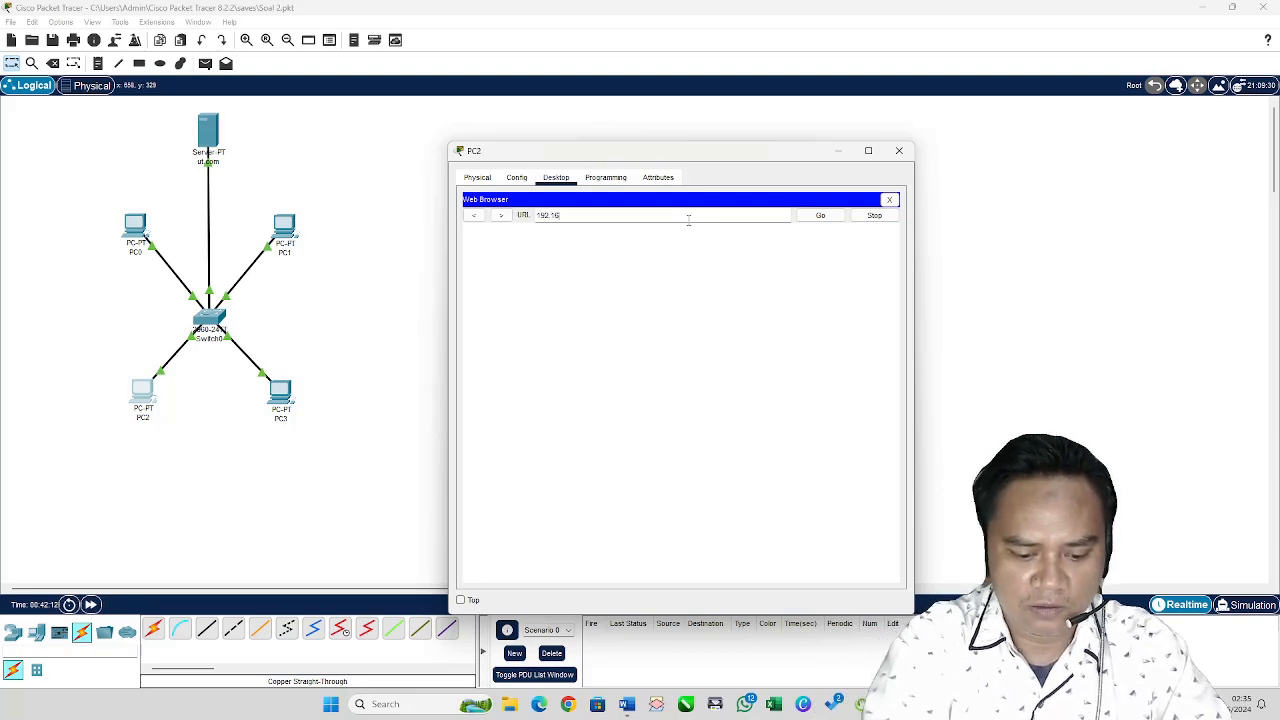
text(8.1.1)
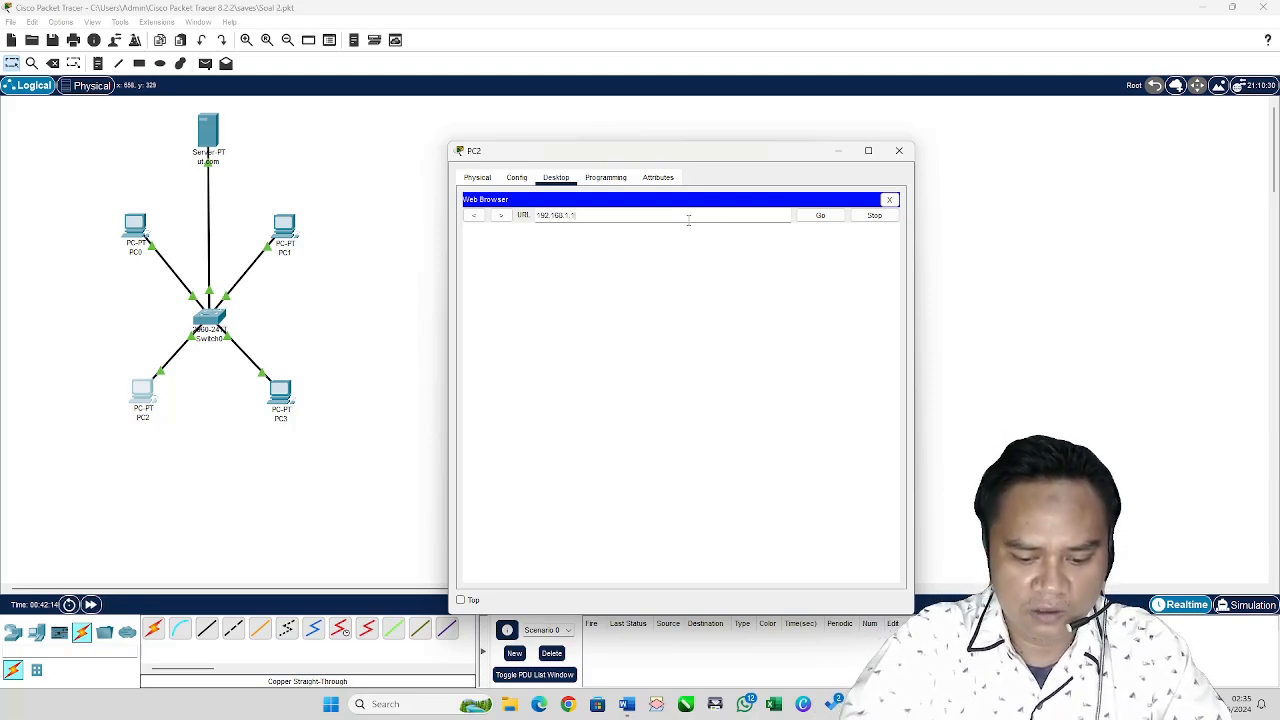
text(00)
key(Return)
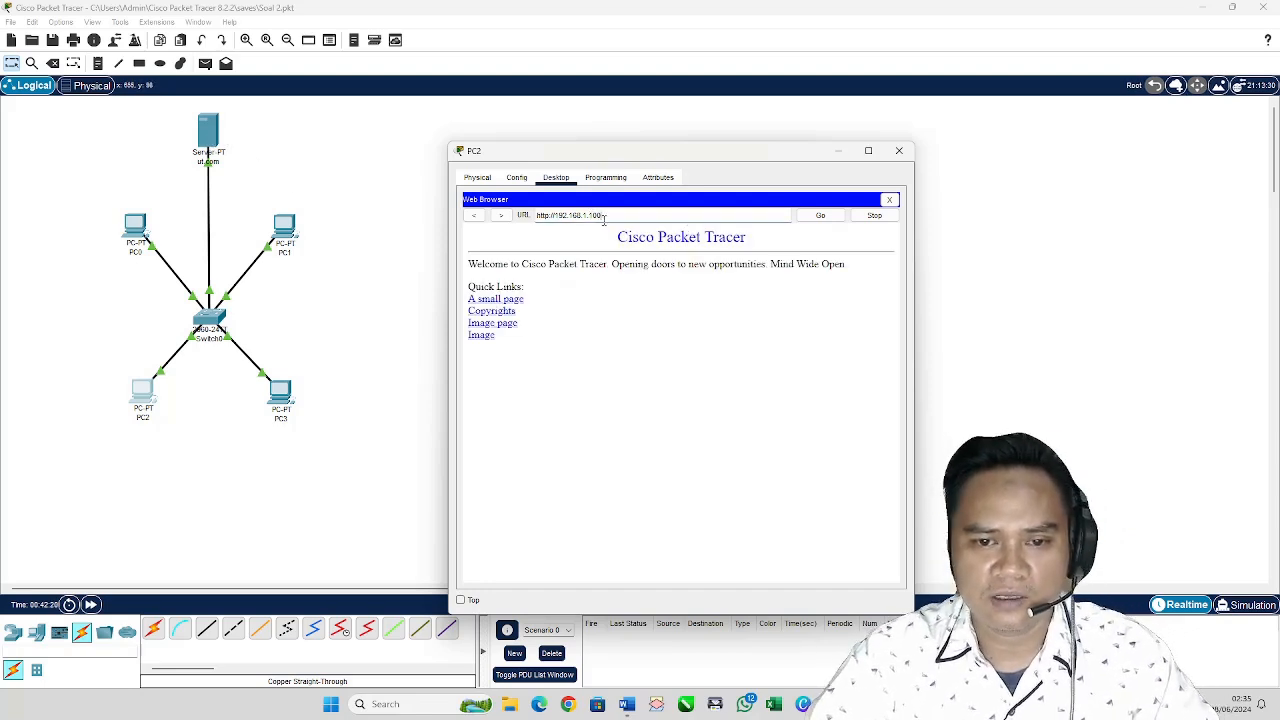
drag(600, 215, 558, 215)
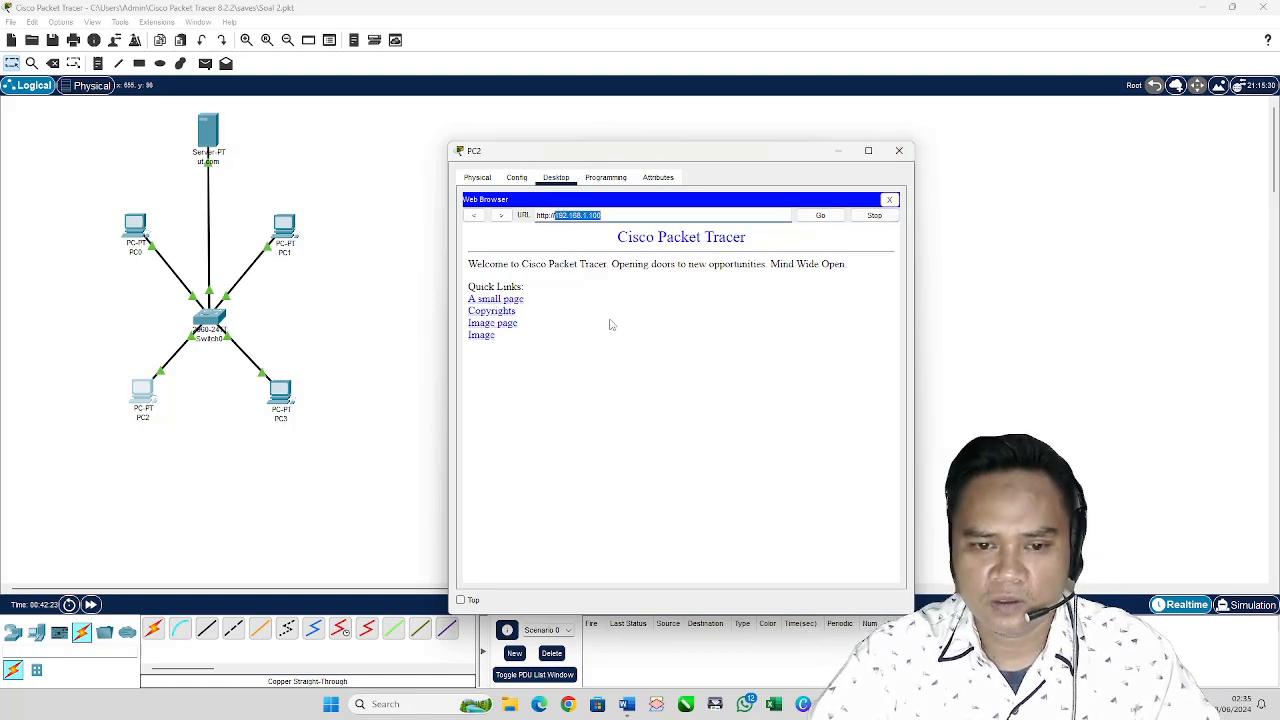
click(899, 150)
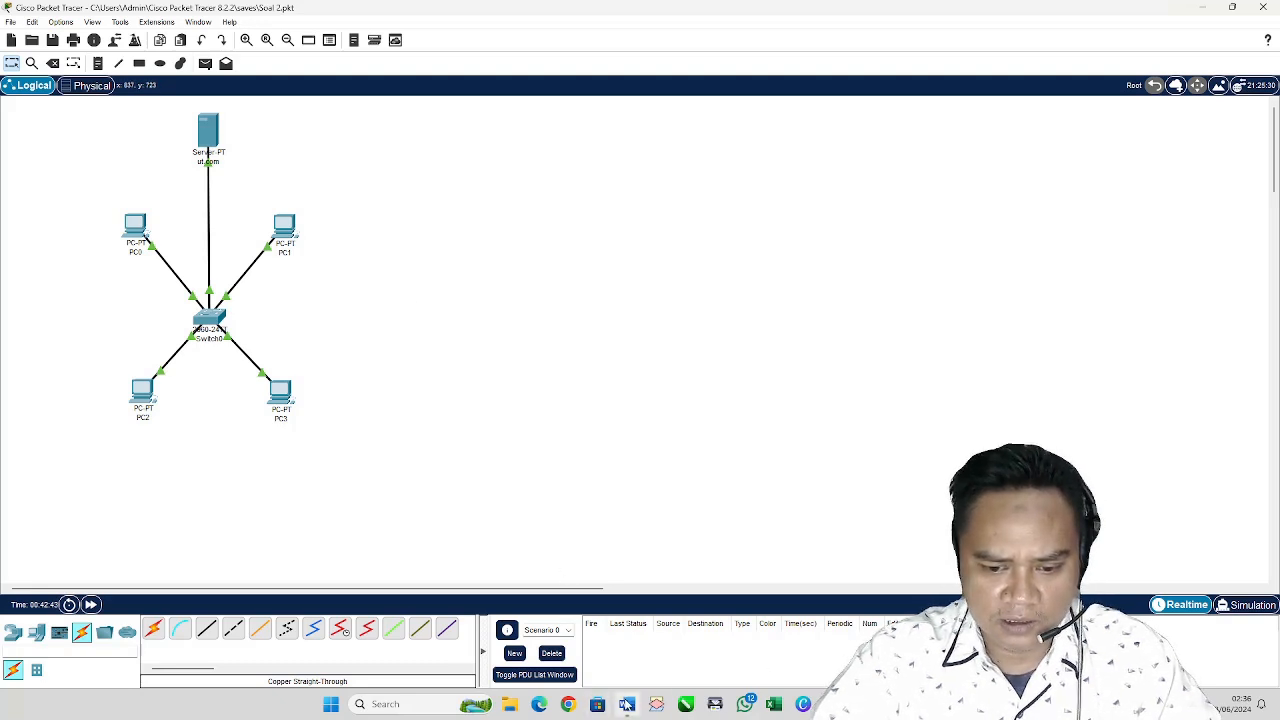
Step: Reread question 3 in Word, then place a second server in the Packet Tracer workspace, to the right of Switch0
click(626, 704)
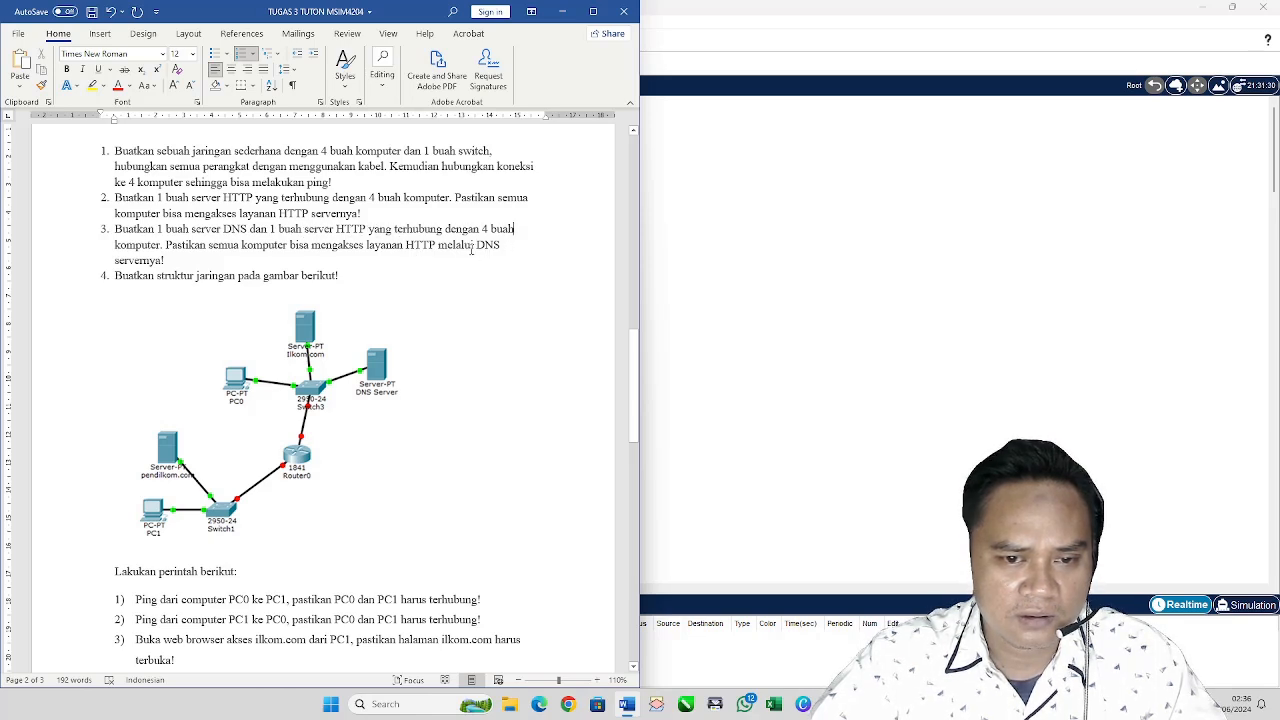
click(760, 240)
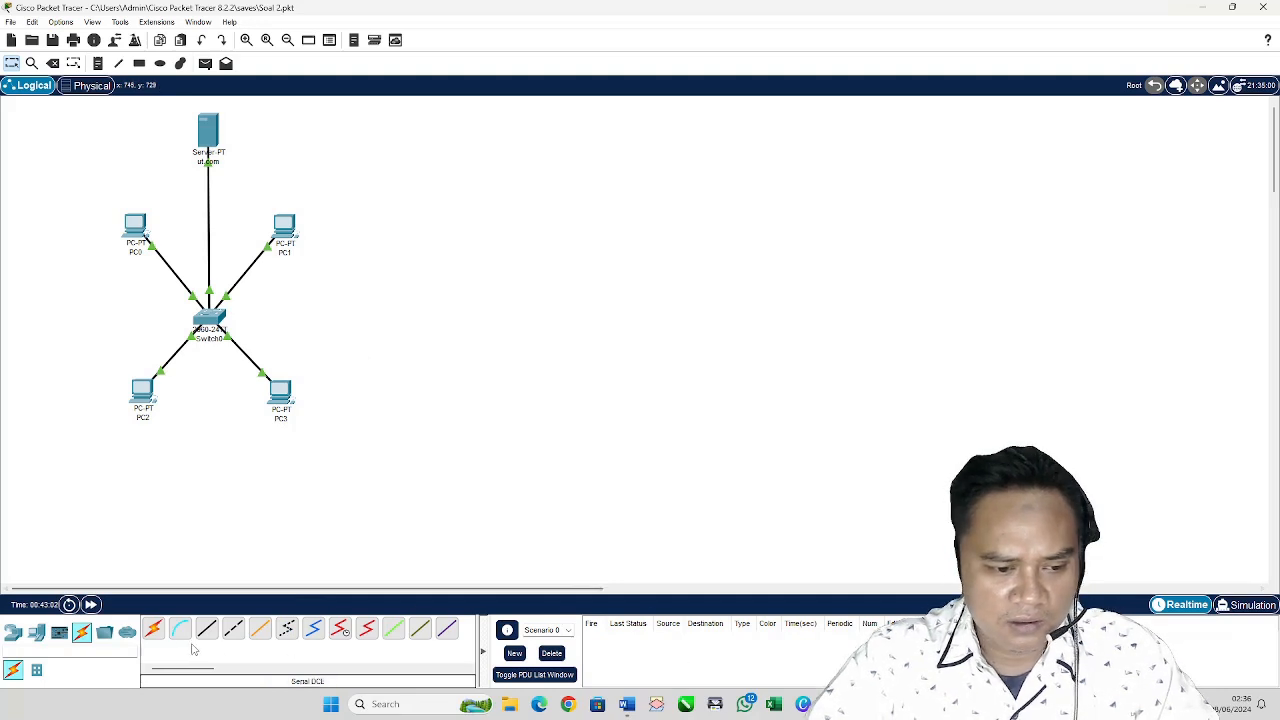
click(36, 631)
click(206, 628)
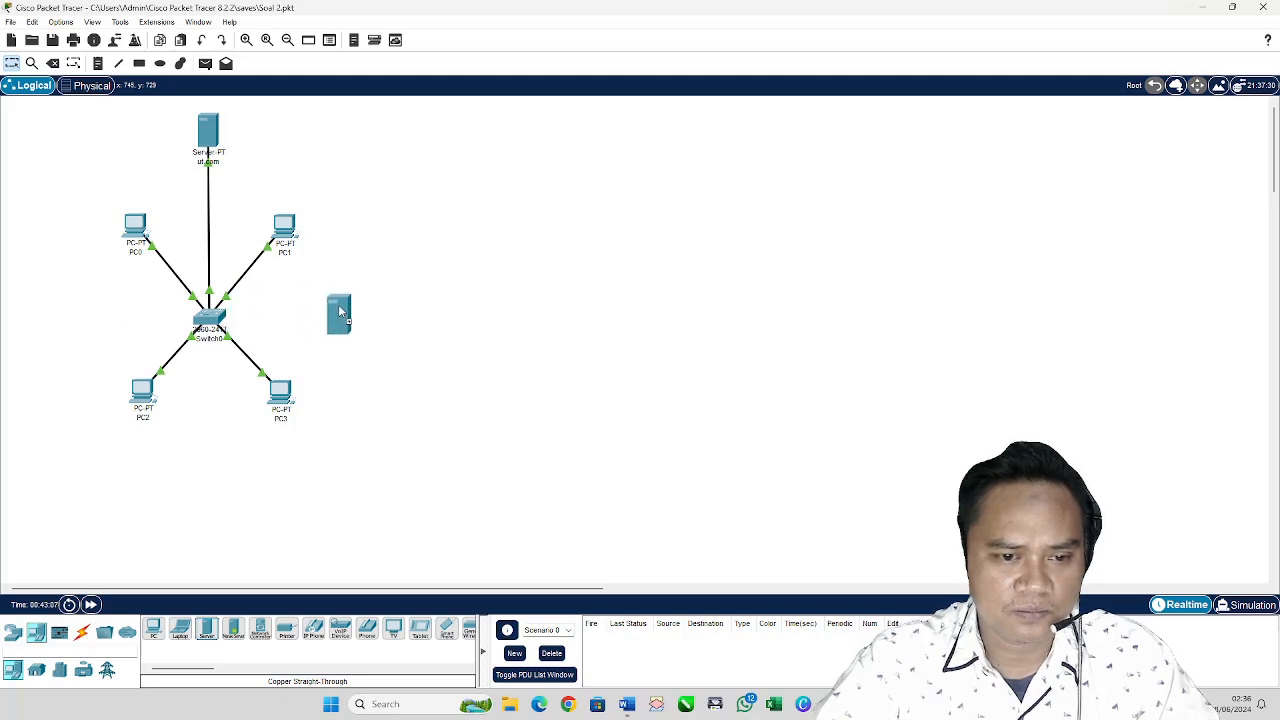
click(350, 307)
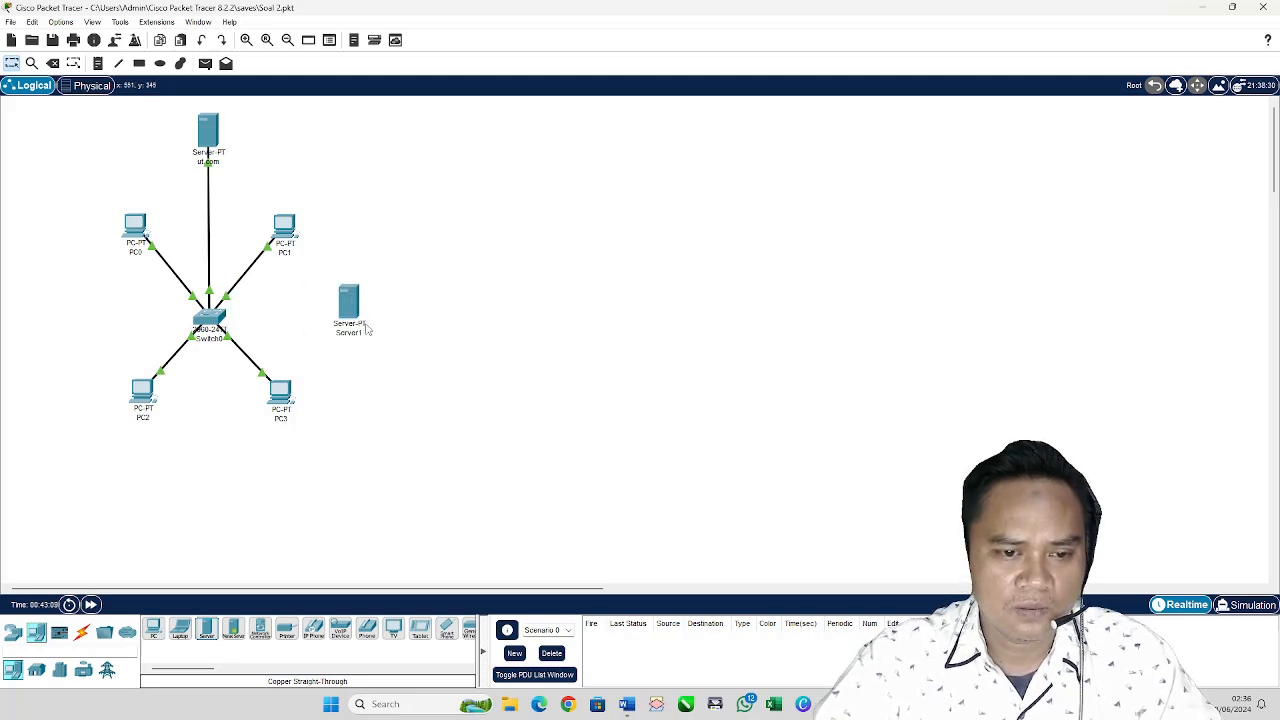
Step: Look at Switch0's physical view and global settings, then close its window
click(82, 632)
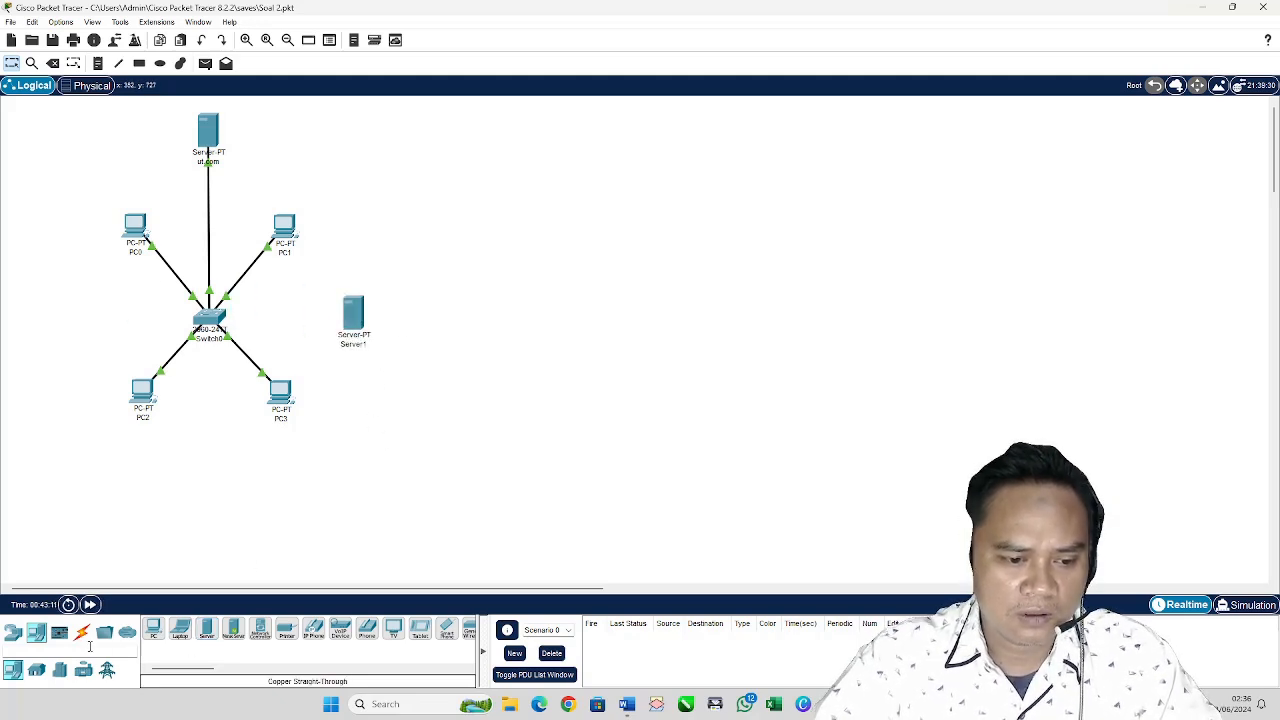
click(218, 320)
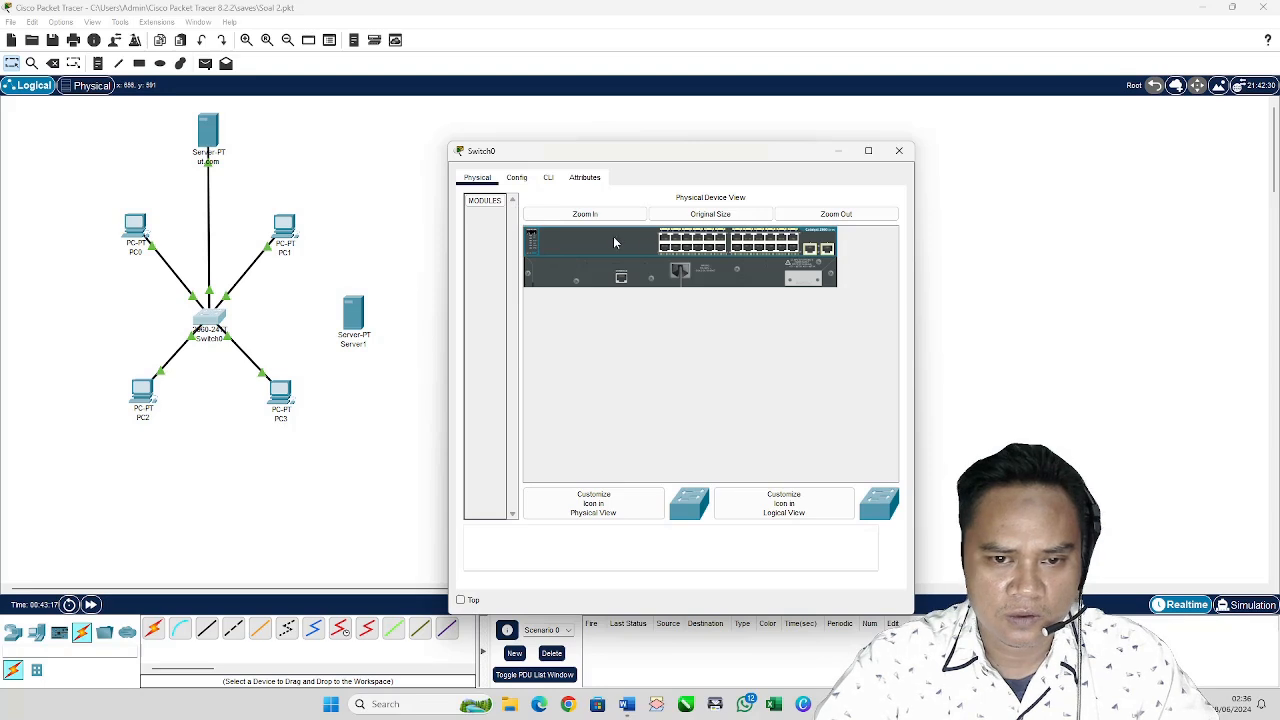
click(516, 178)
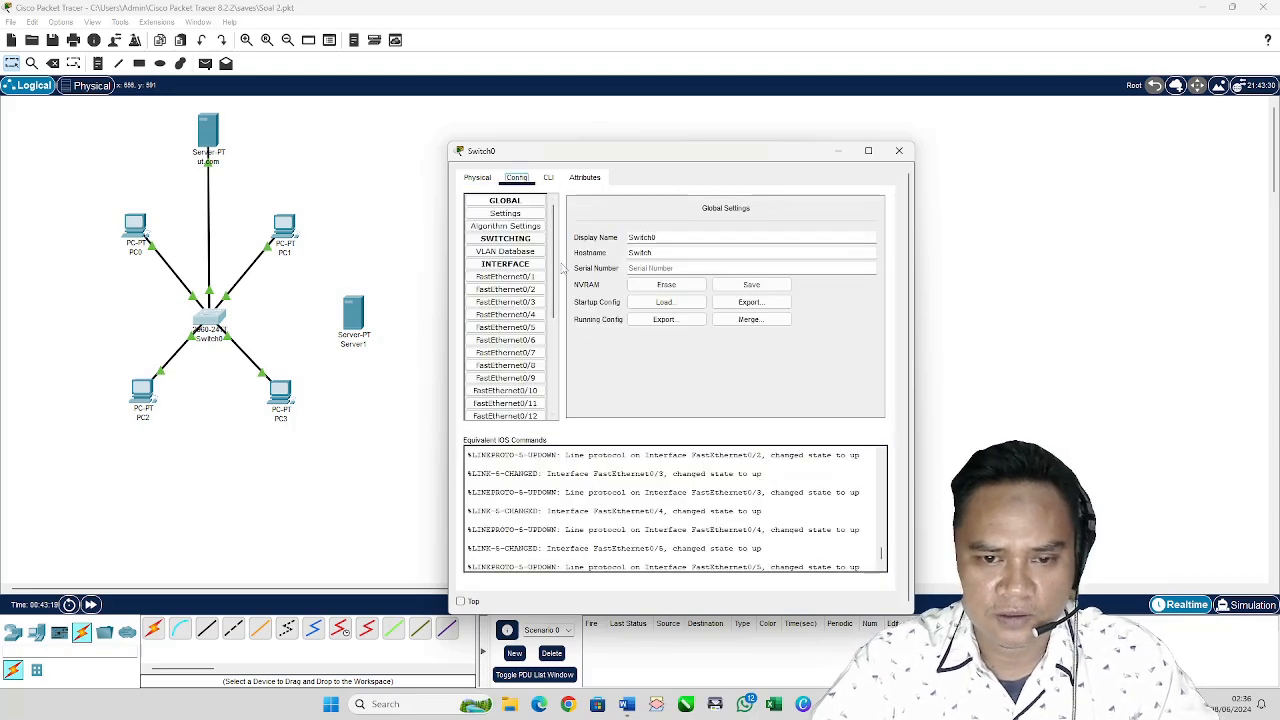
click(479, 175)
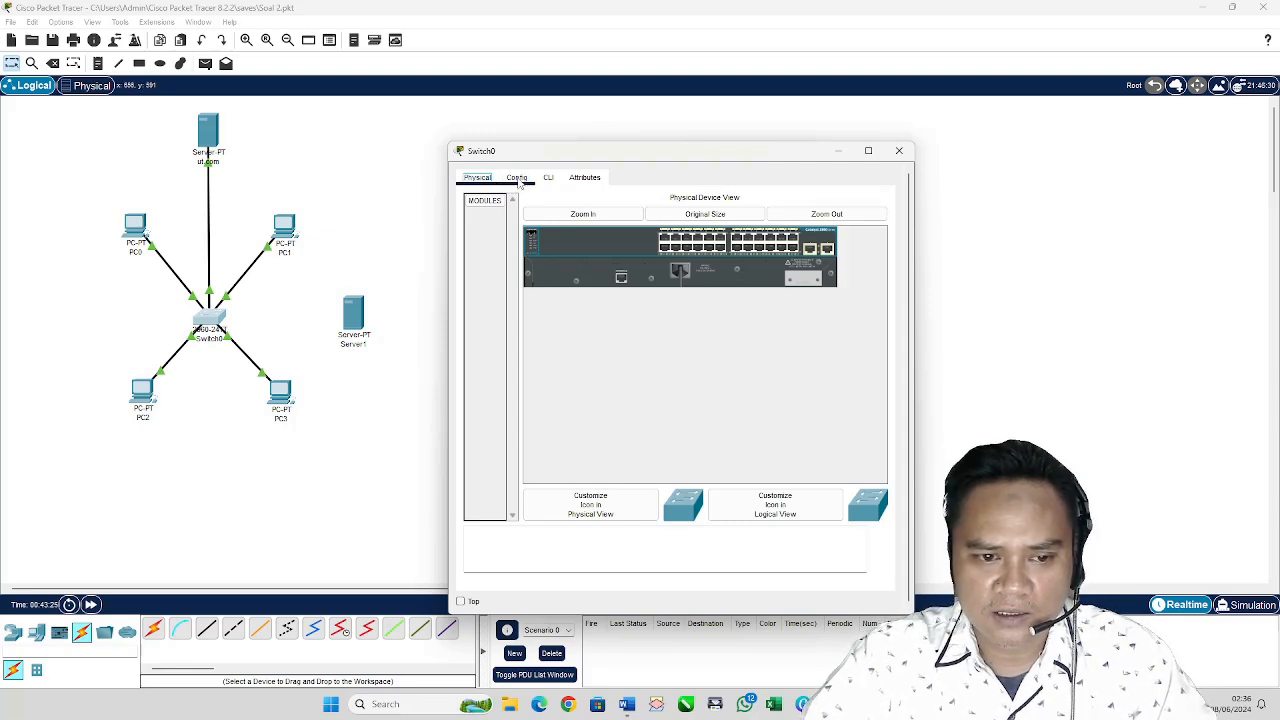
click(517, 178)
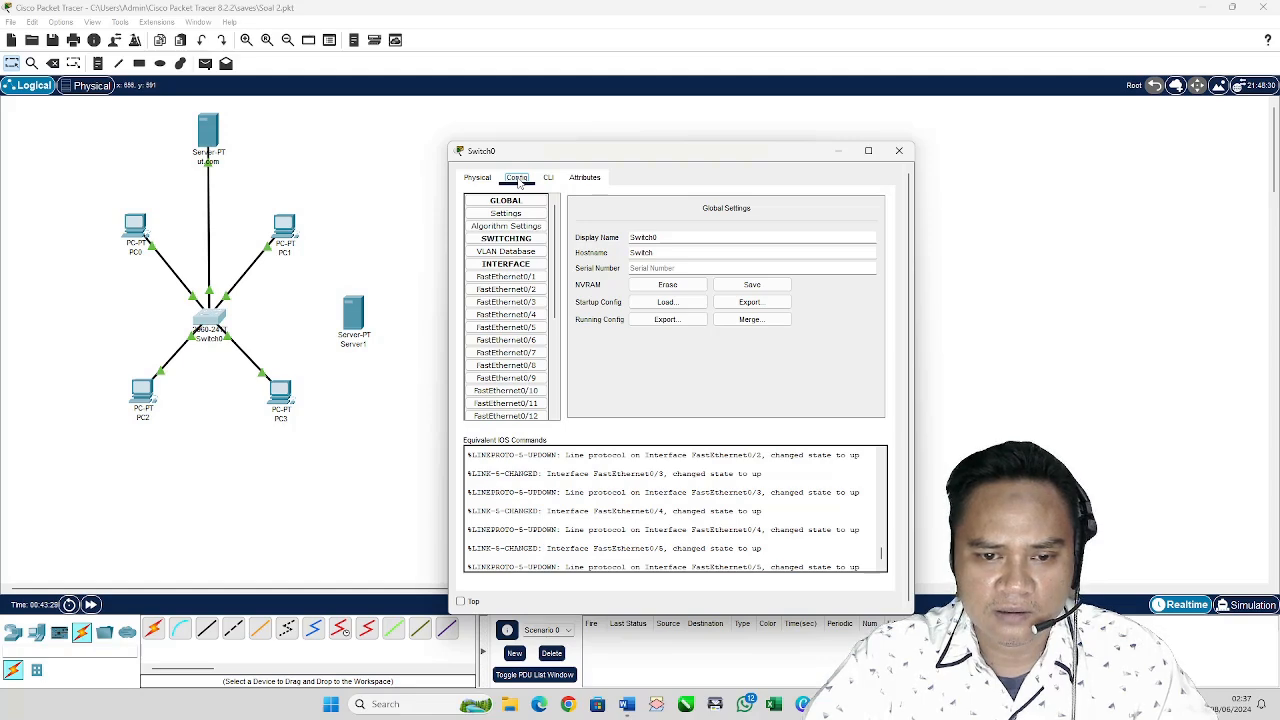
click(900, 151)
Step: Give Server1's FastEthernet0 interface the static IPv4 address 192.168.1.200 with subnet mask 255.255.255.0
click(354, 314)
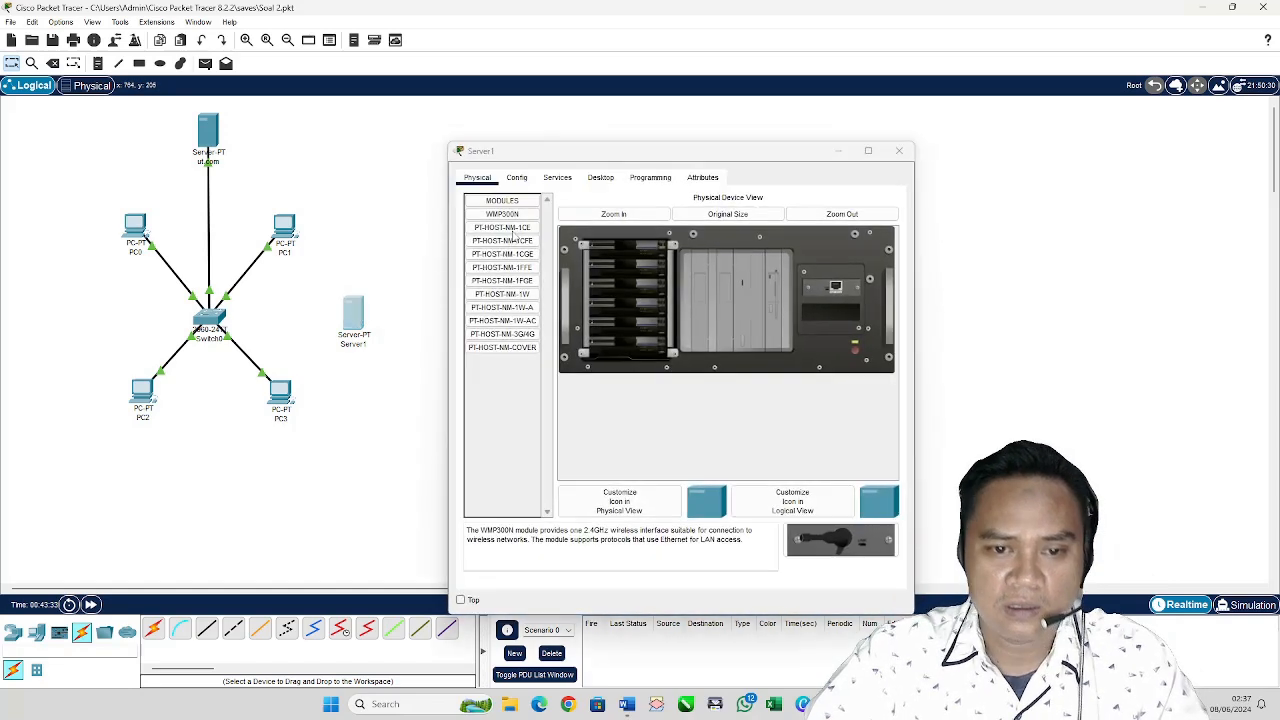
click(358, 320)
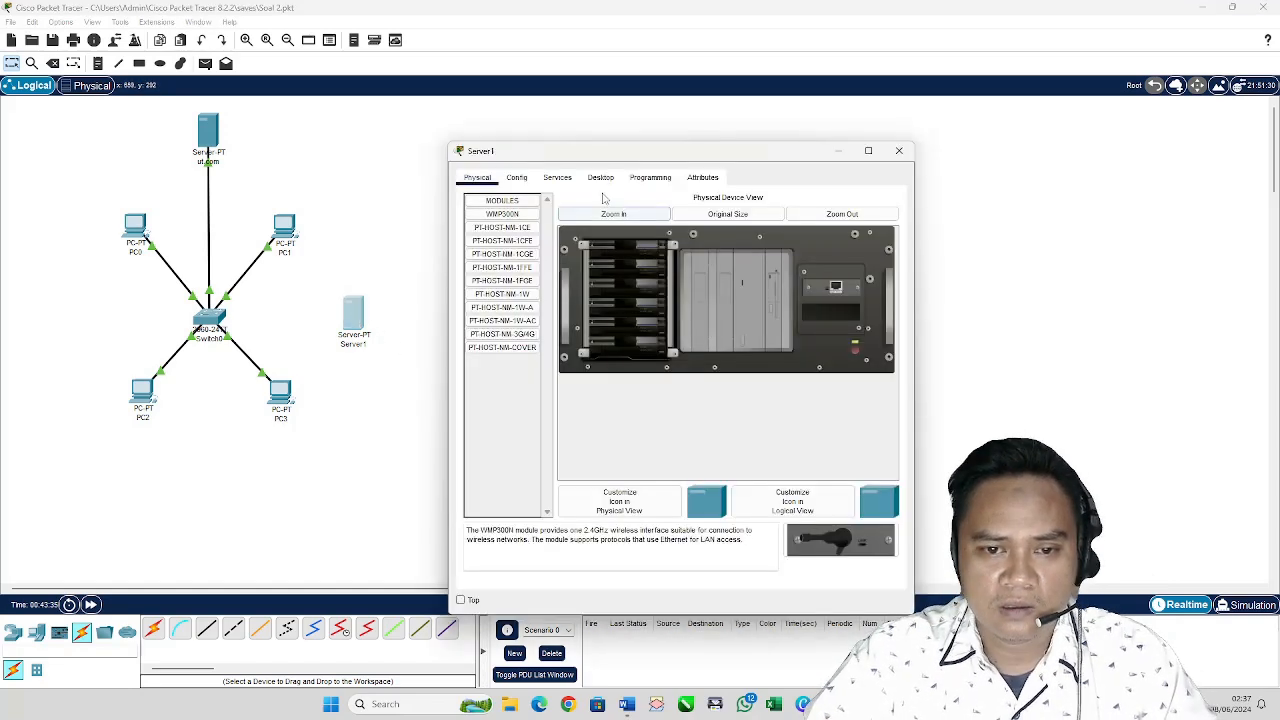
click(518, 178)
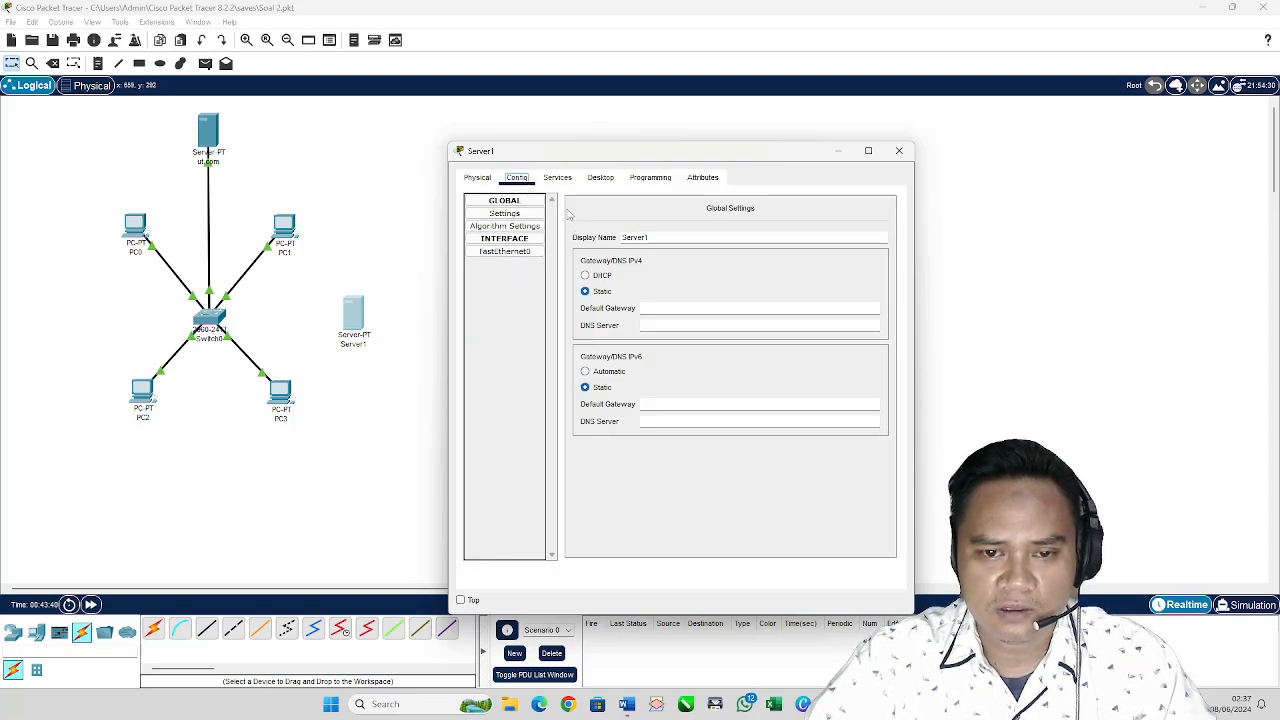
click(557, 178)
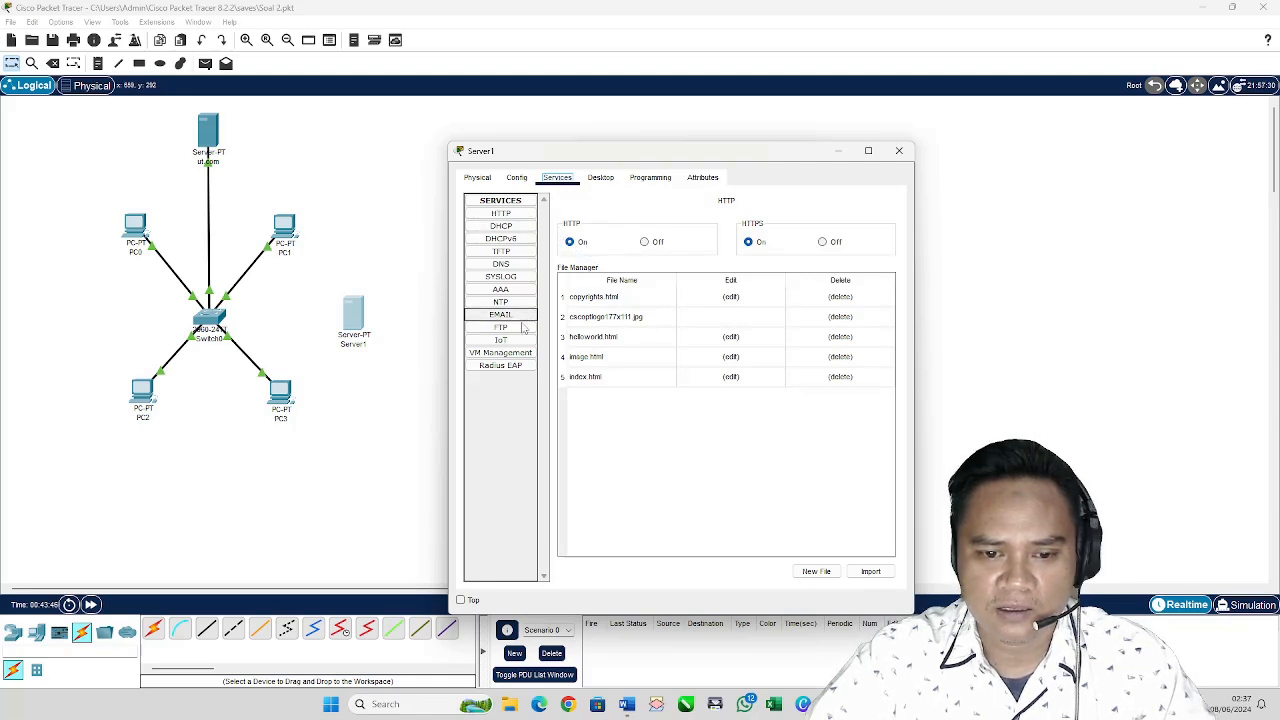
click(516, 178)
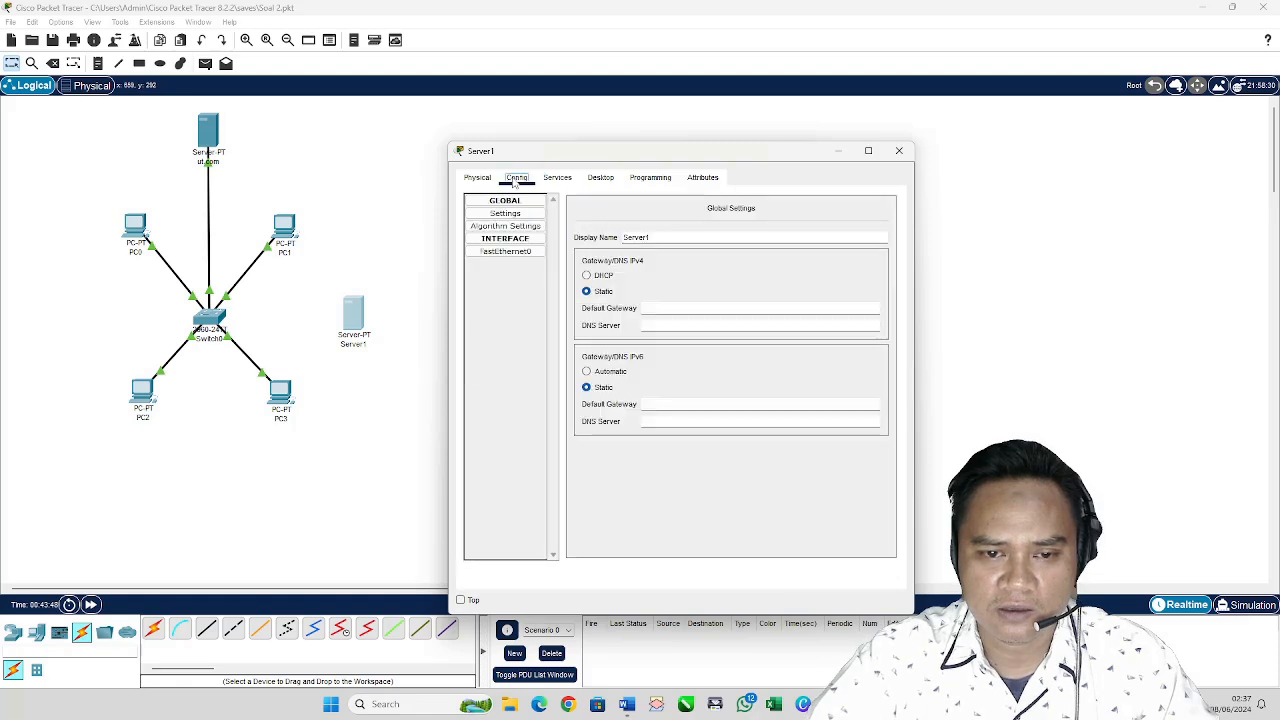
click(505, 251)
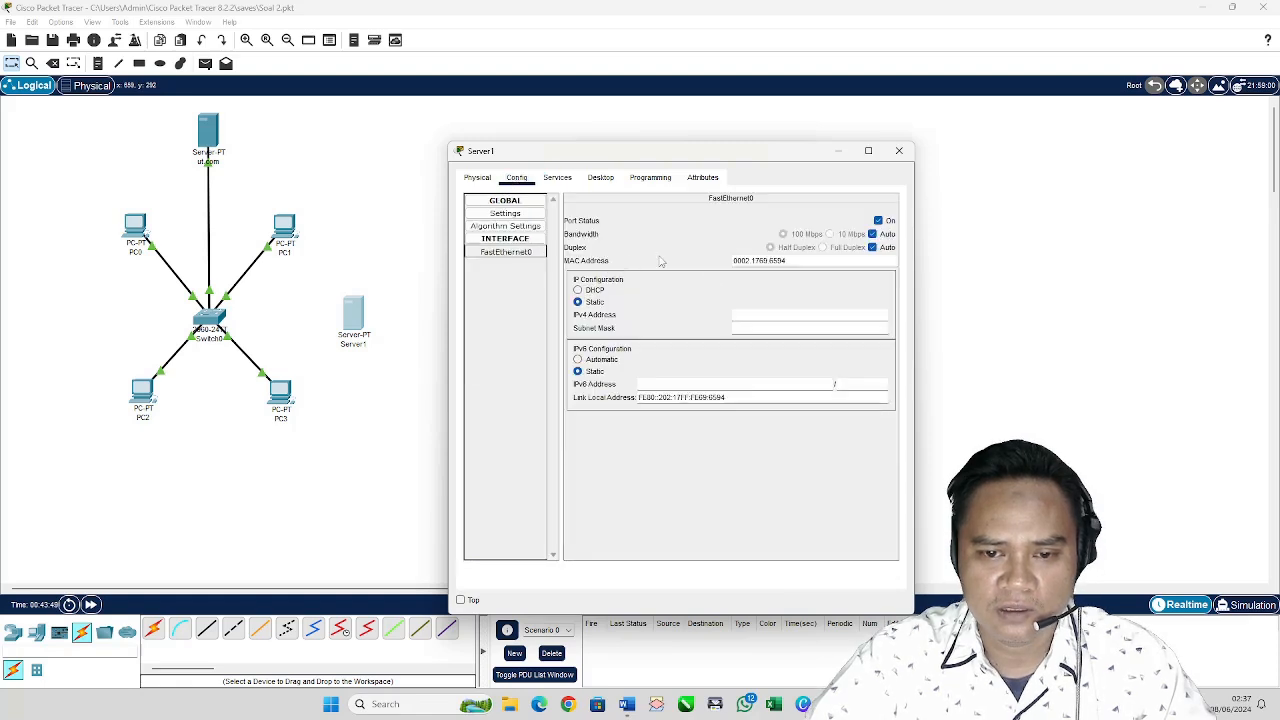
click(744, 315)
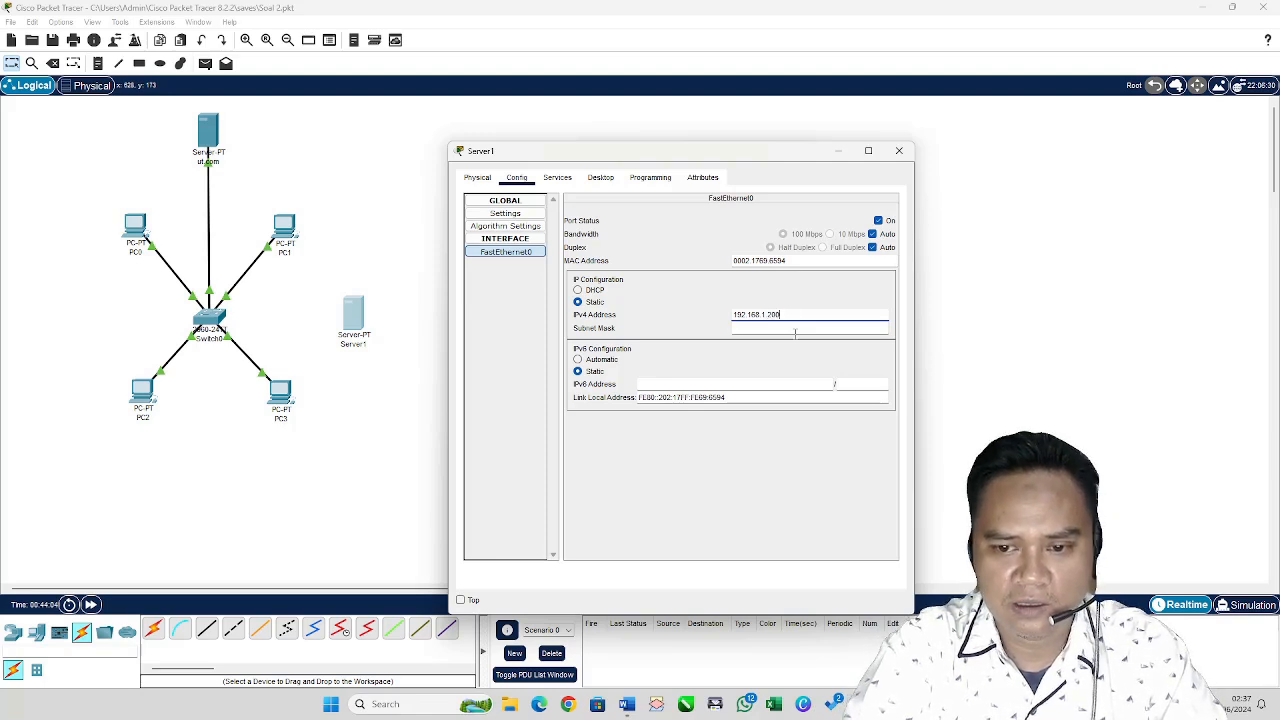
click(795, 328)
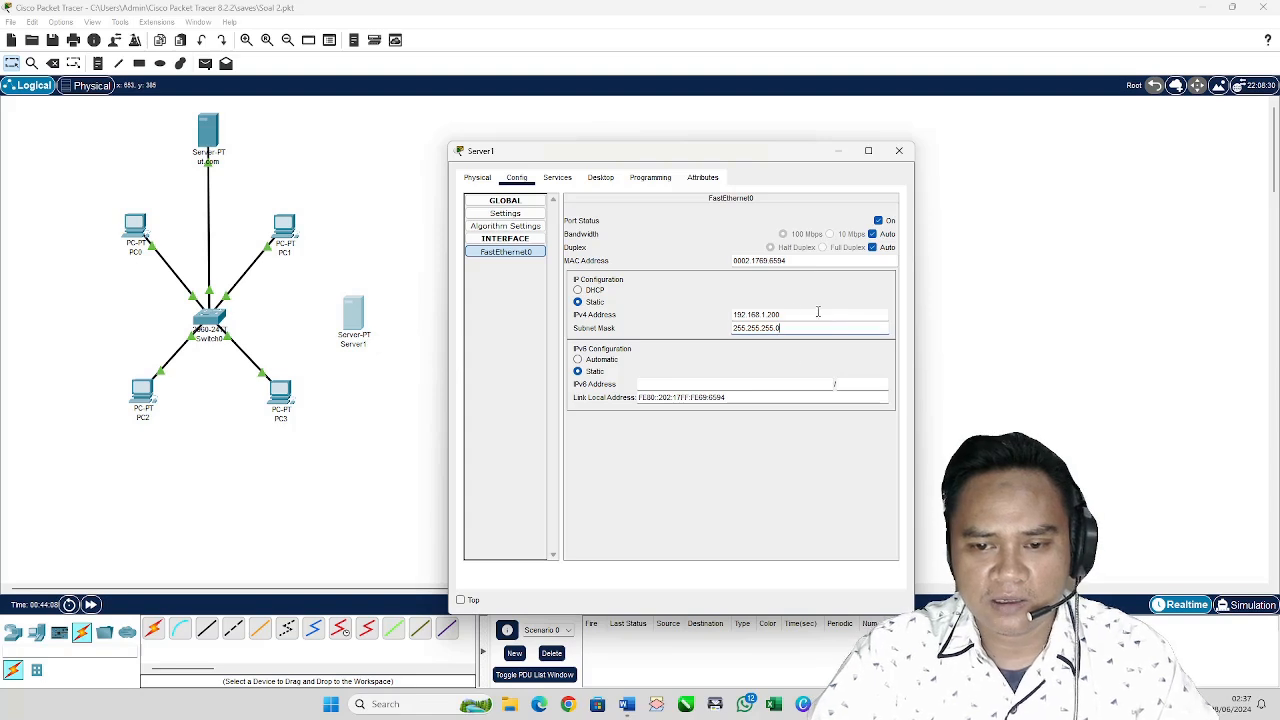
drag(789, 313, 702, 316)
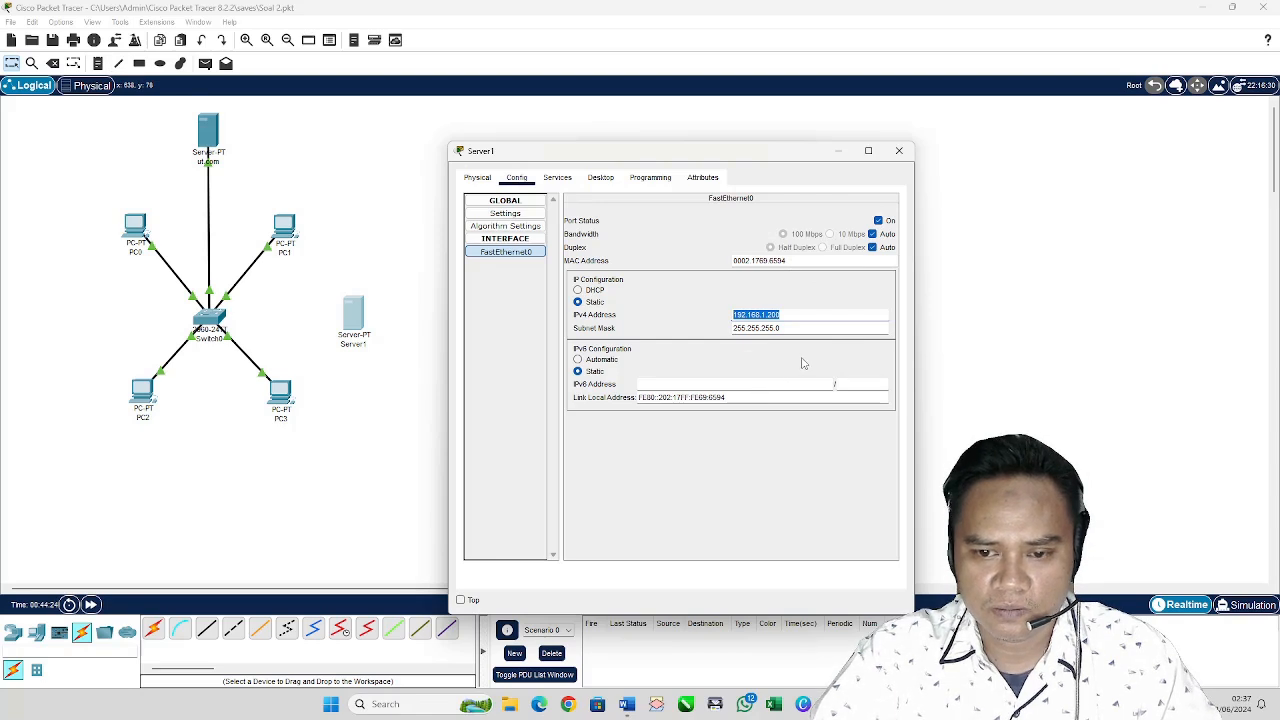
Step: Turn off the HTTP and HTTPS services on Server1 and turn on its DNS service
click(557, 178)
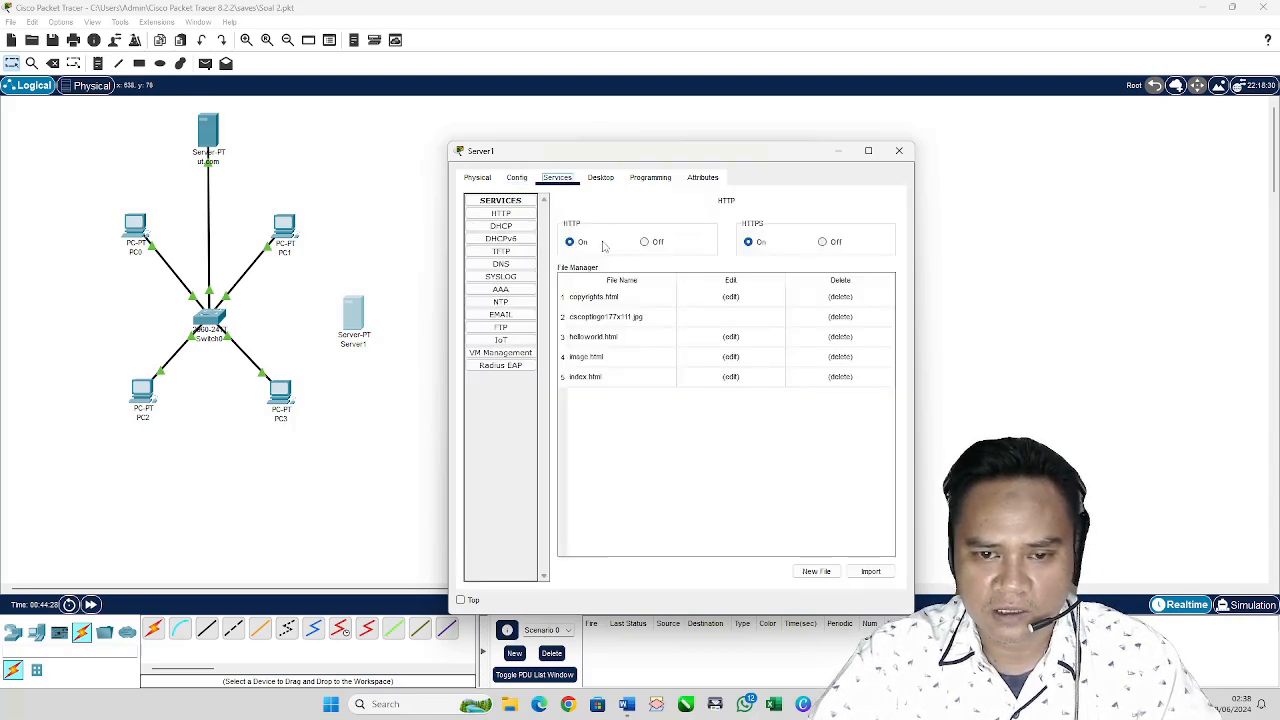
click(645, 242)
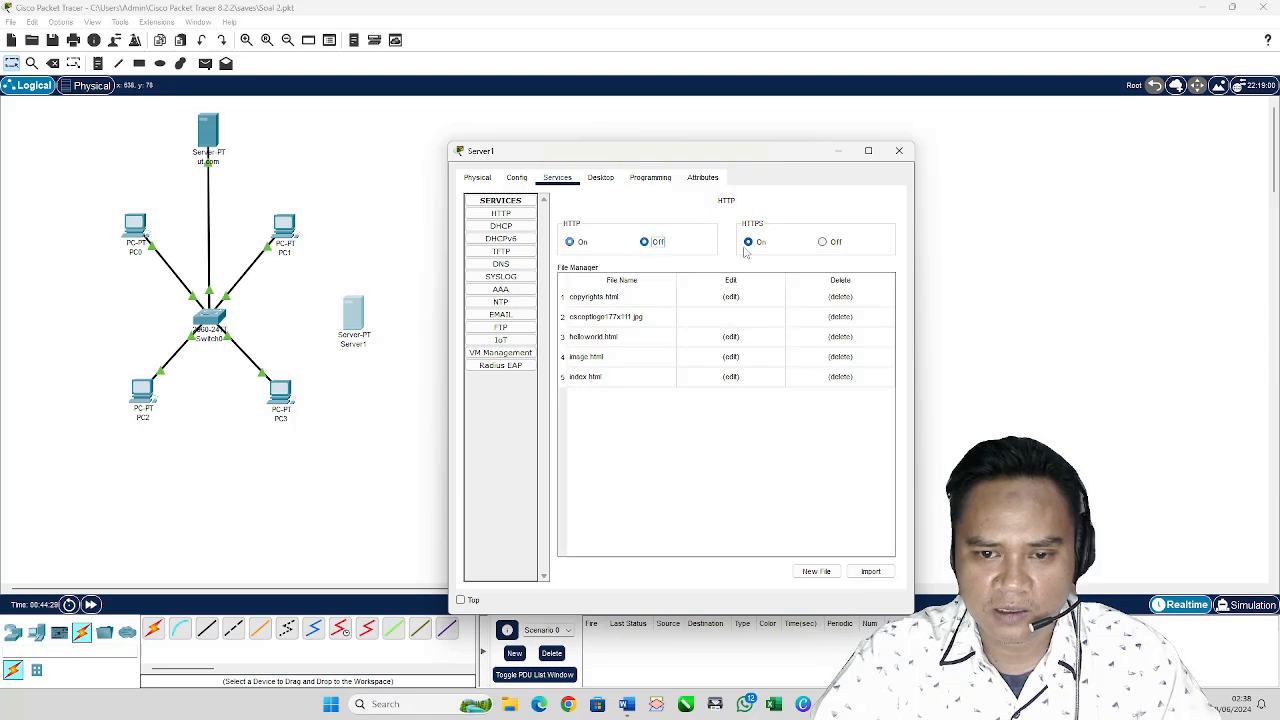
click(823, 242)
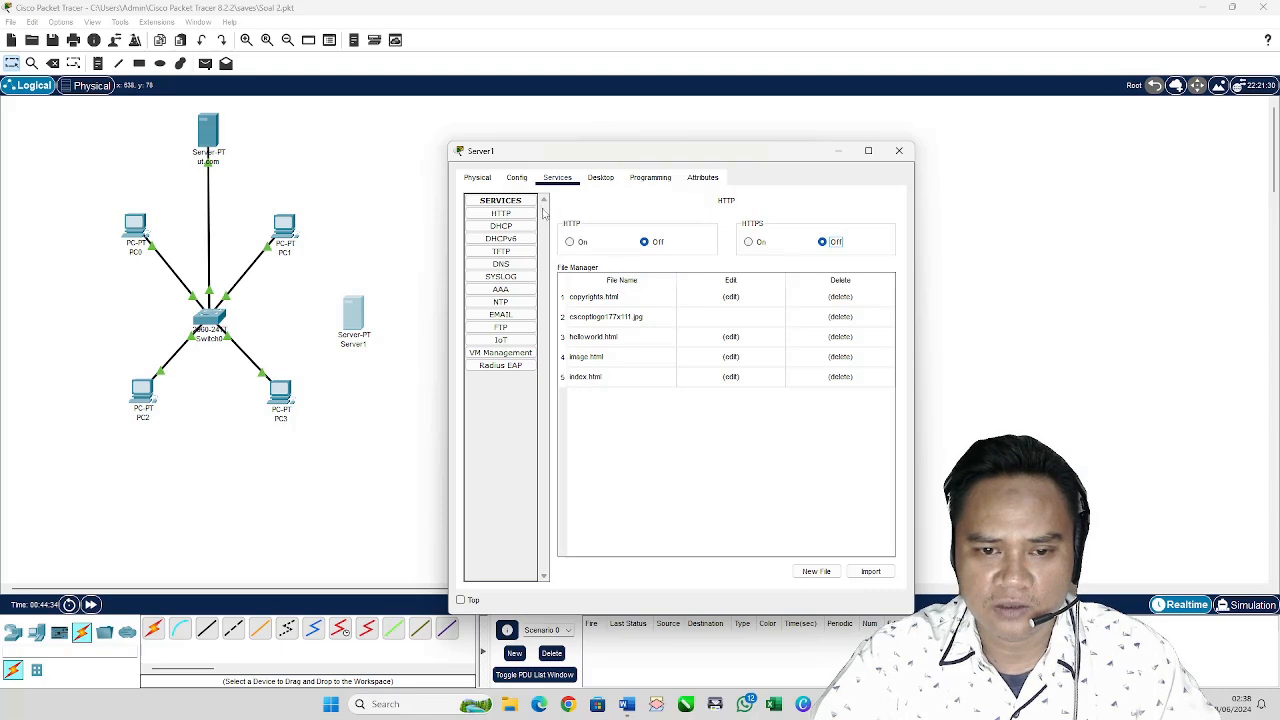
click(508, 265)
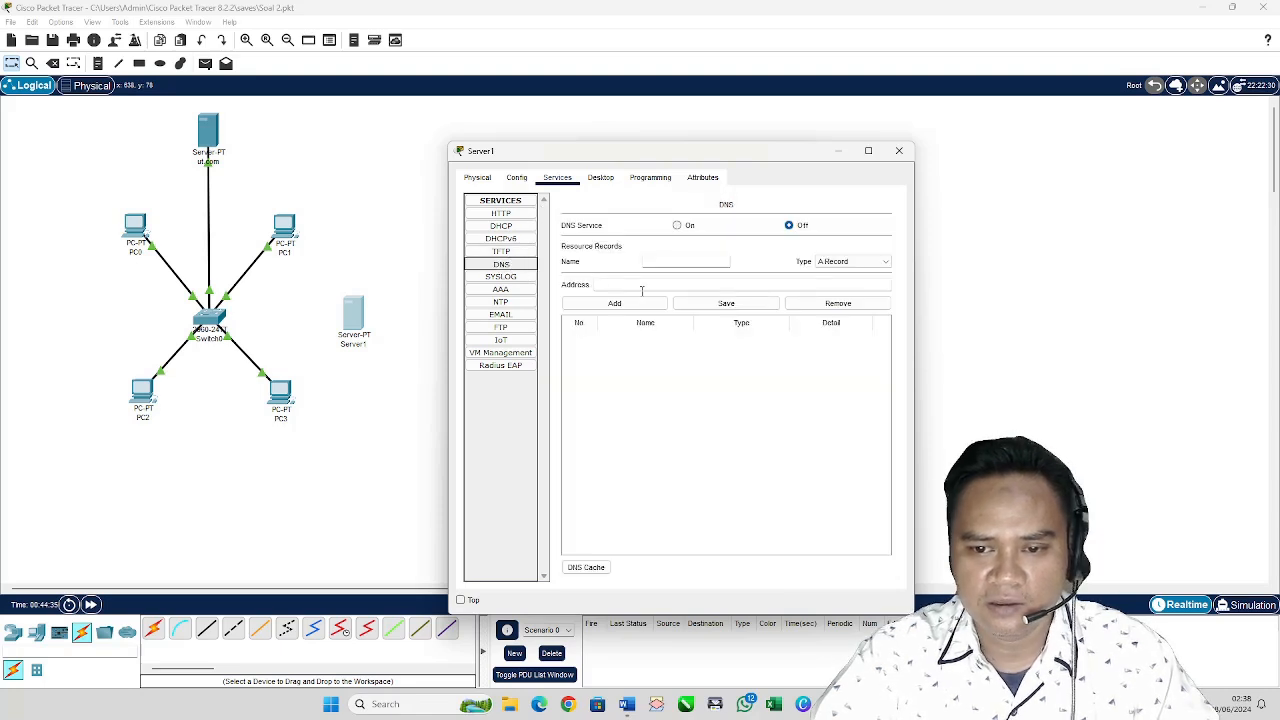
click(677, 226)
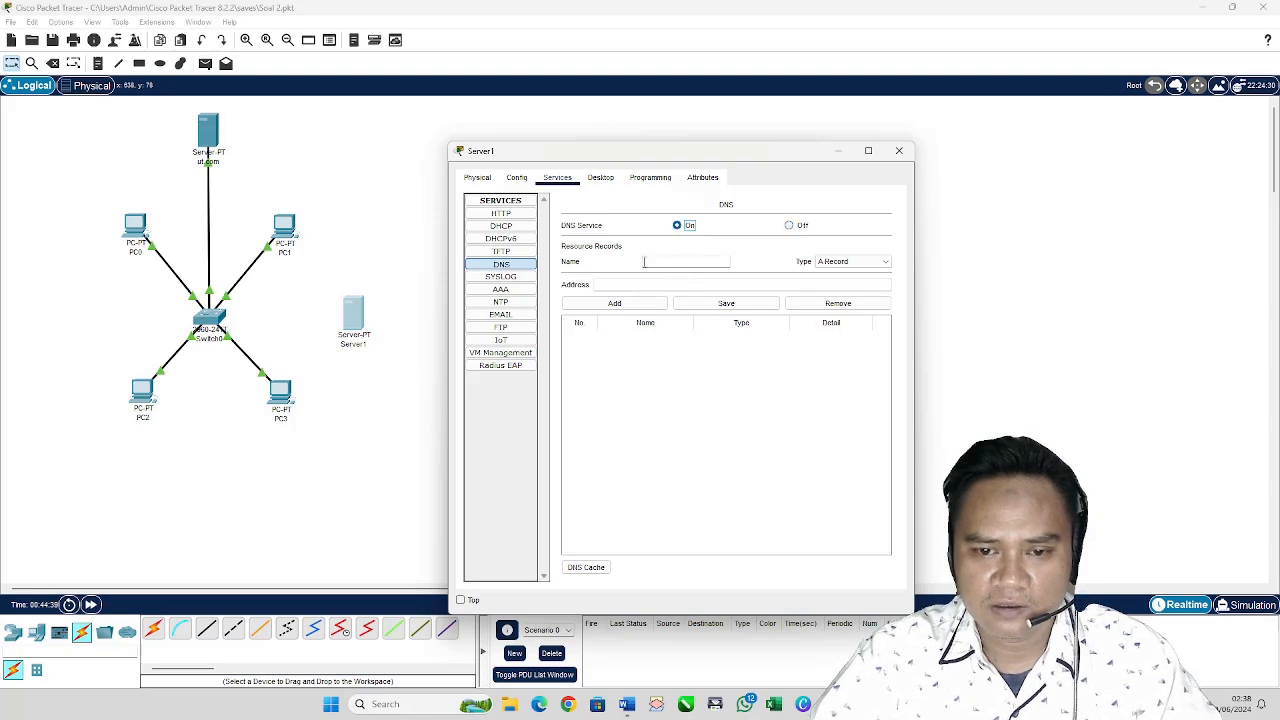
Step: Switch to the Word assignment to reread question 3, then return to Server1's DNS settings in Packet Tracer
click(663, 263)
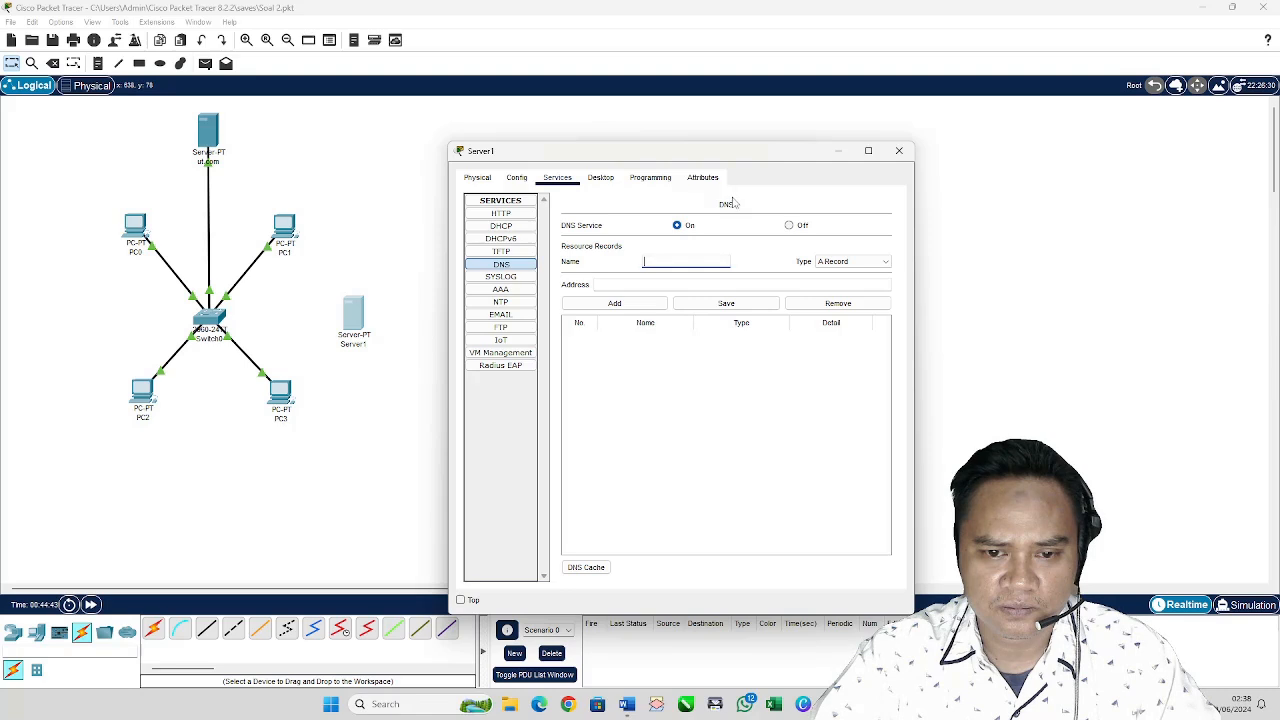
drag(715, 160, 748, 147)
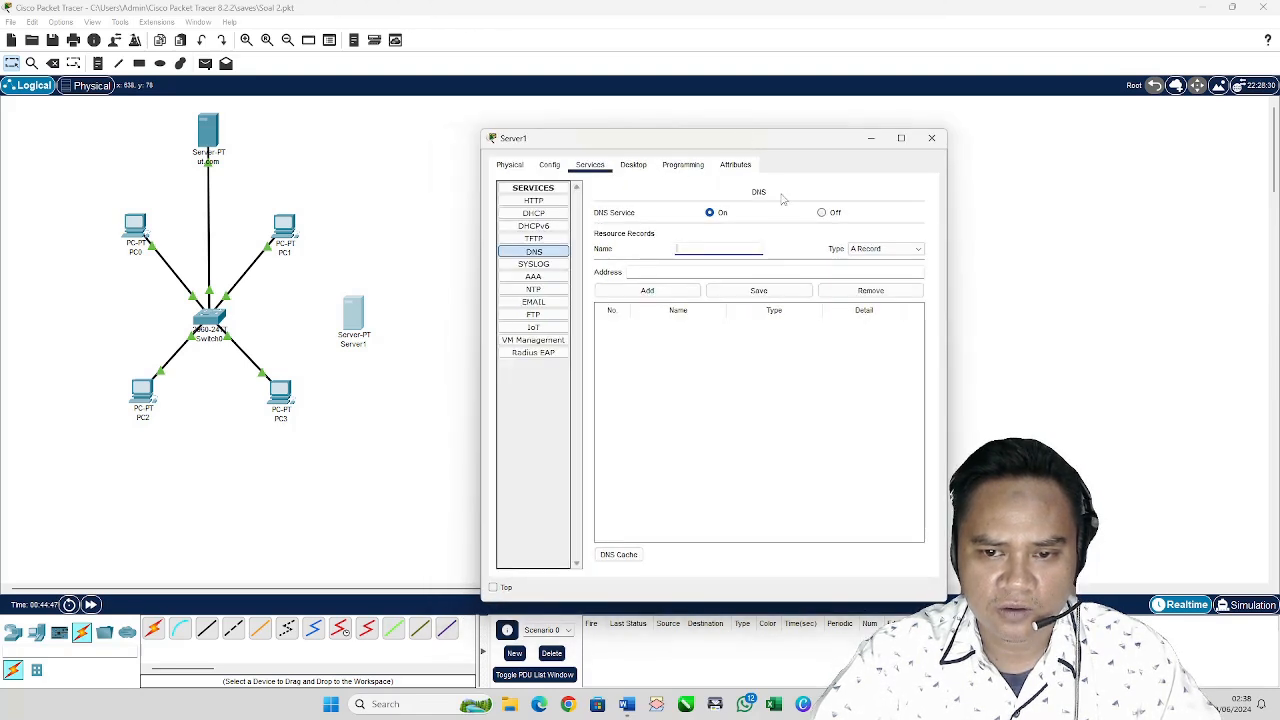
click(761, 248)
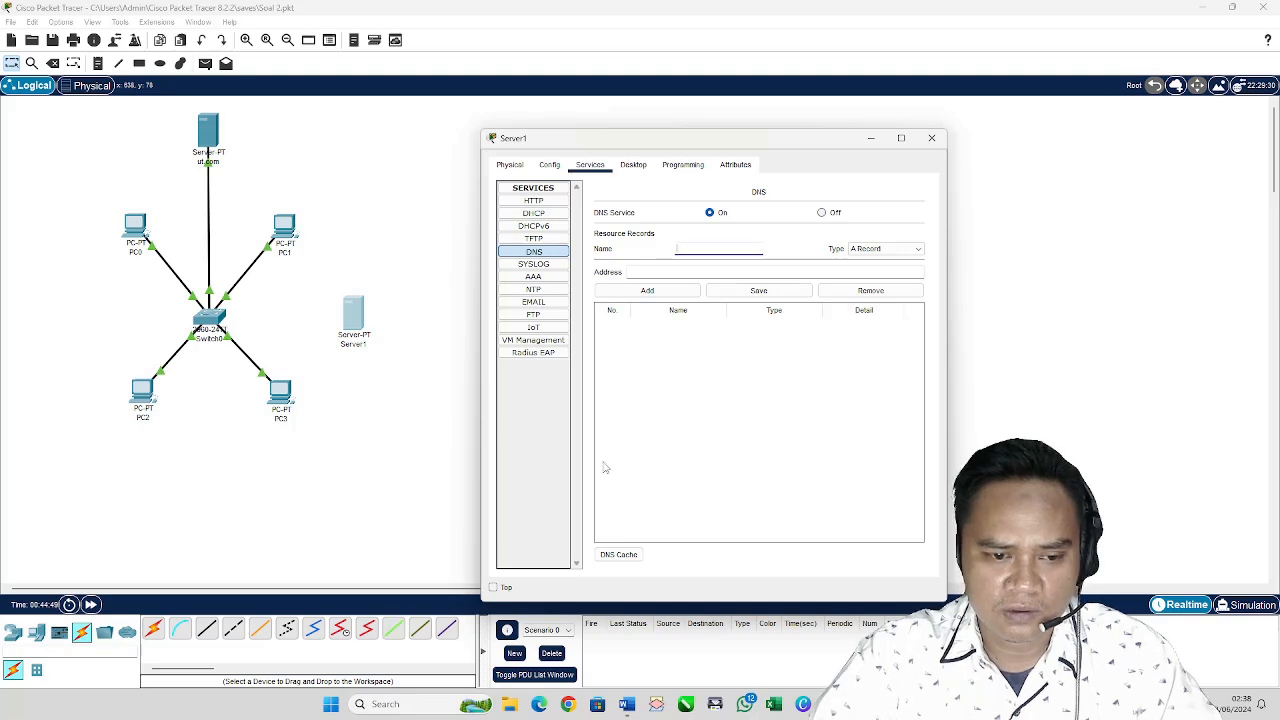
mouse_move(628, 704)
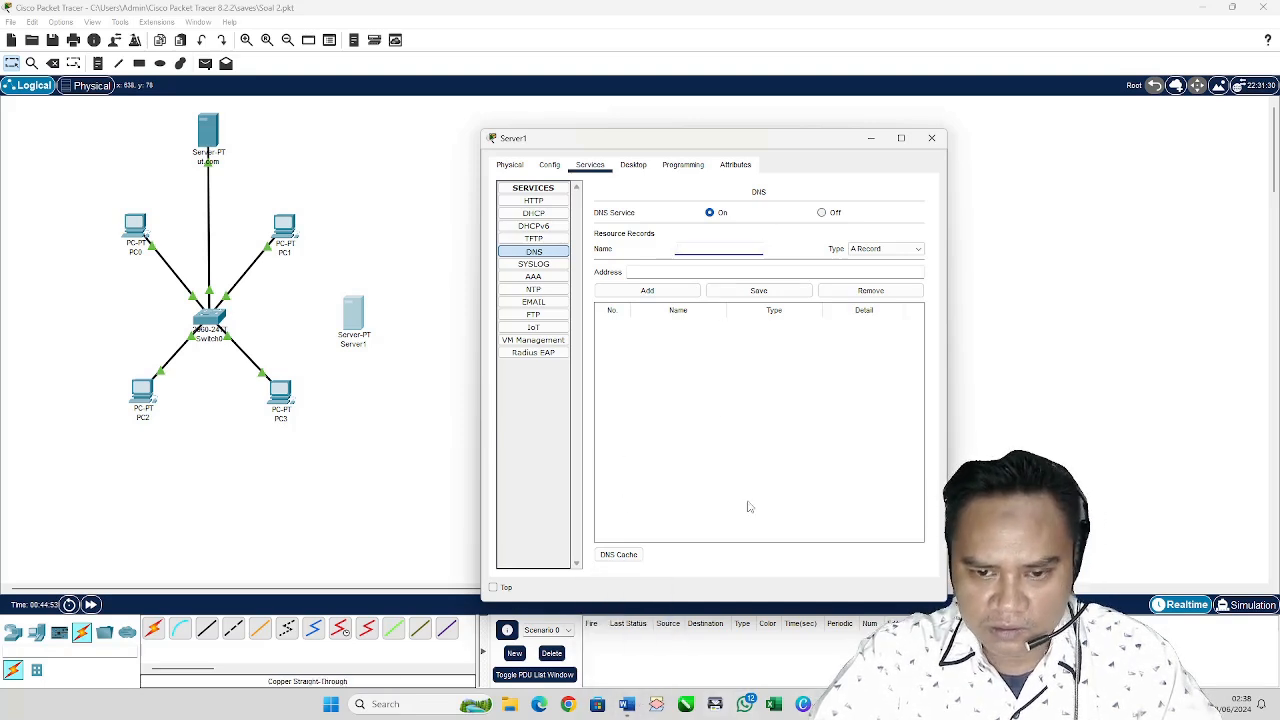
click(614, 291)
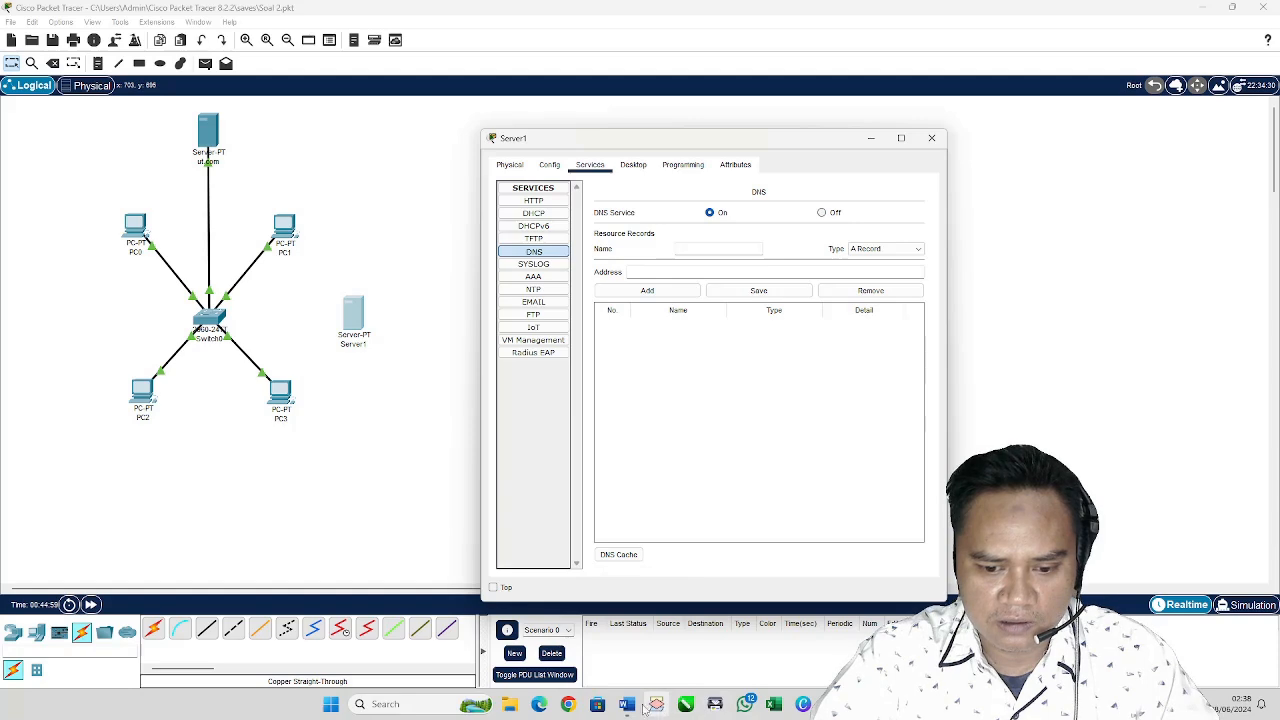
mouse_move(628, 708)
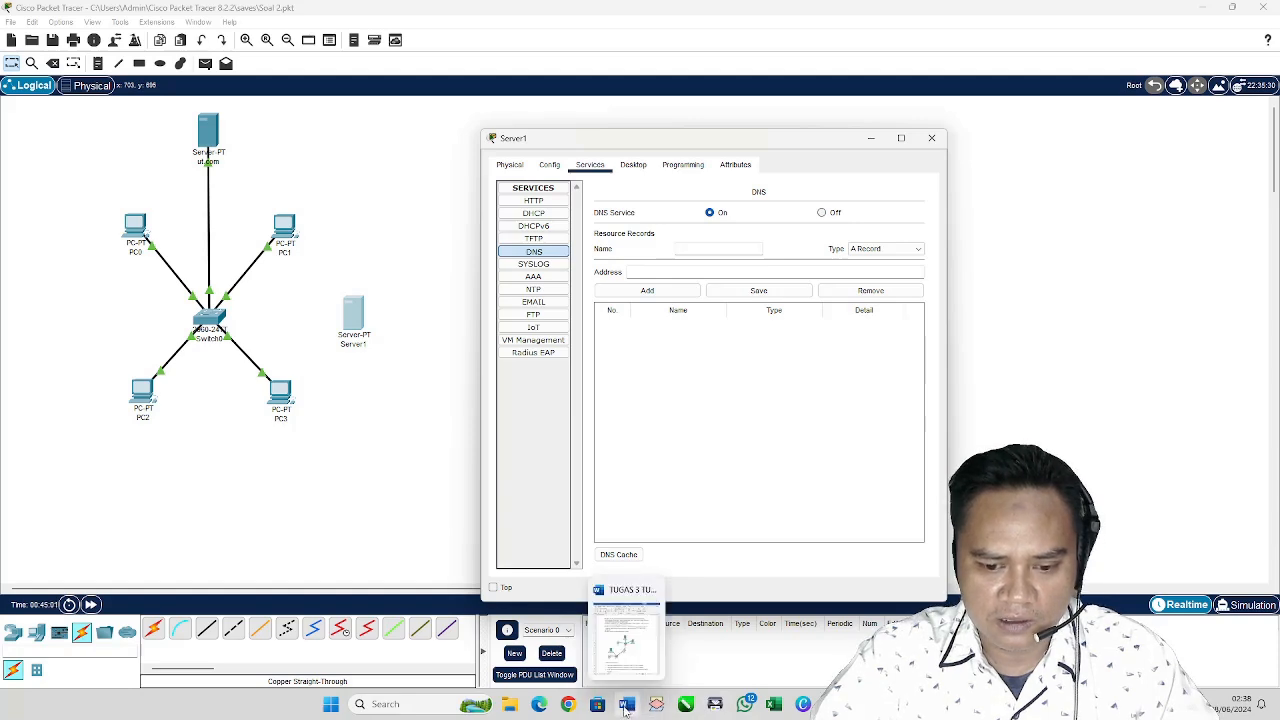
click(626, 708)
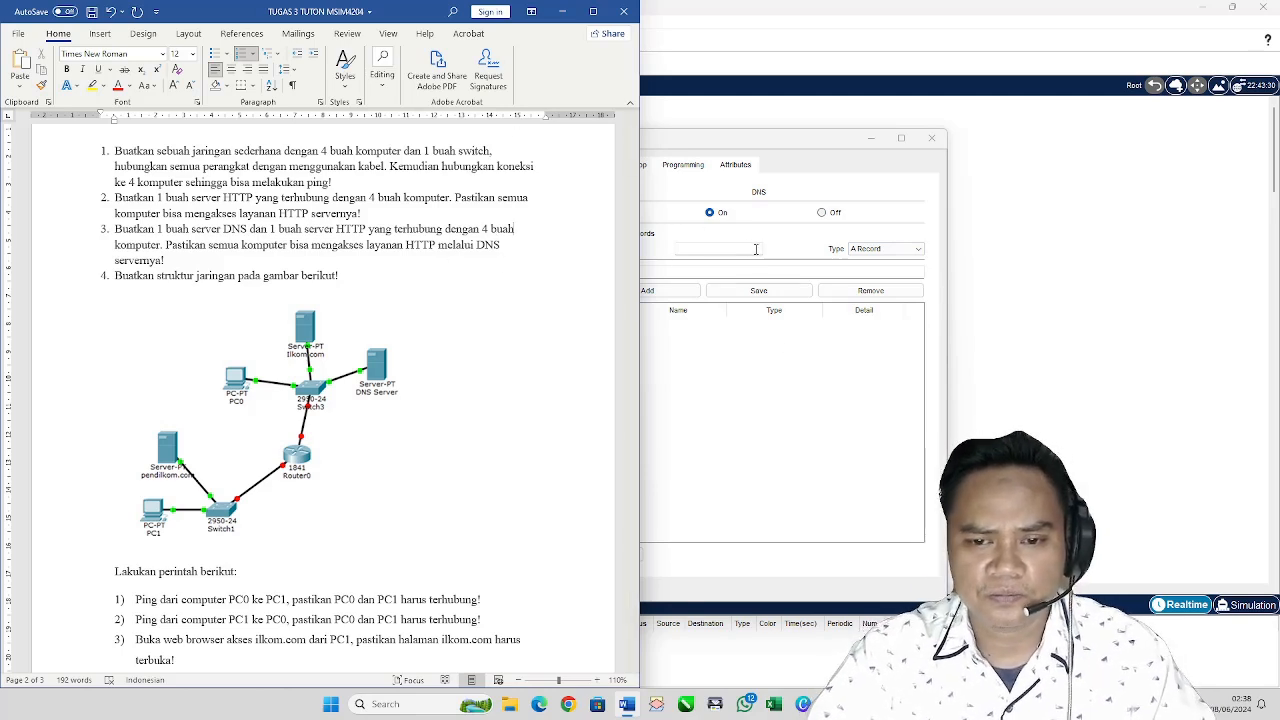
click(660, 233)
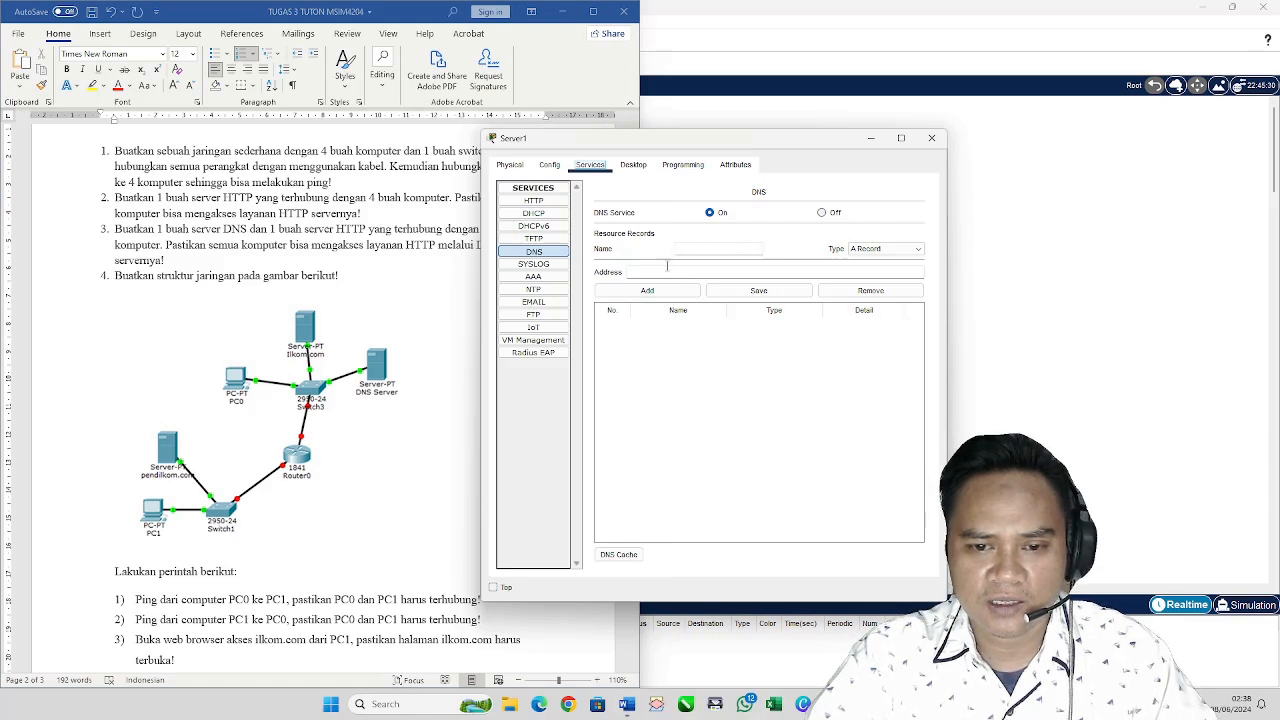
Step: Add a DNS A record on Server1 mapping ut.com to 192.168.1.200, then close the server's window
click(690, 248)
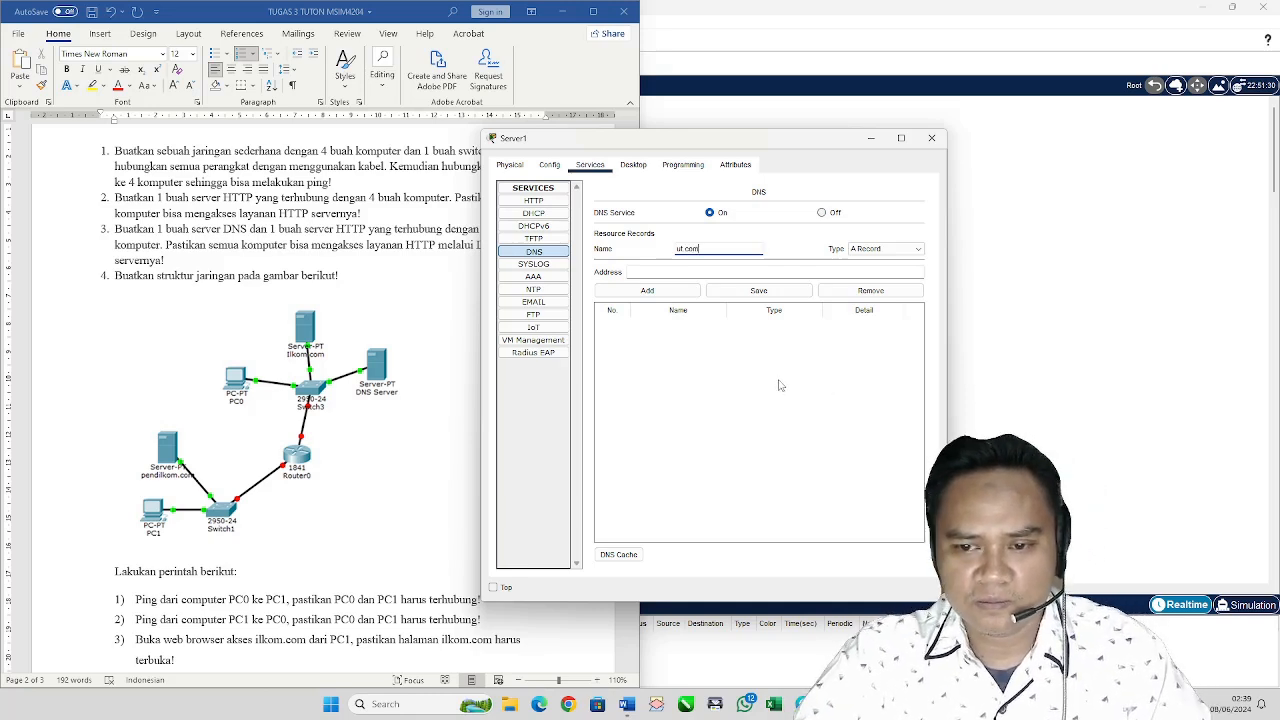
click(674, 275)
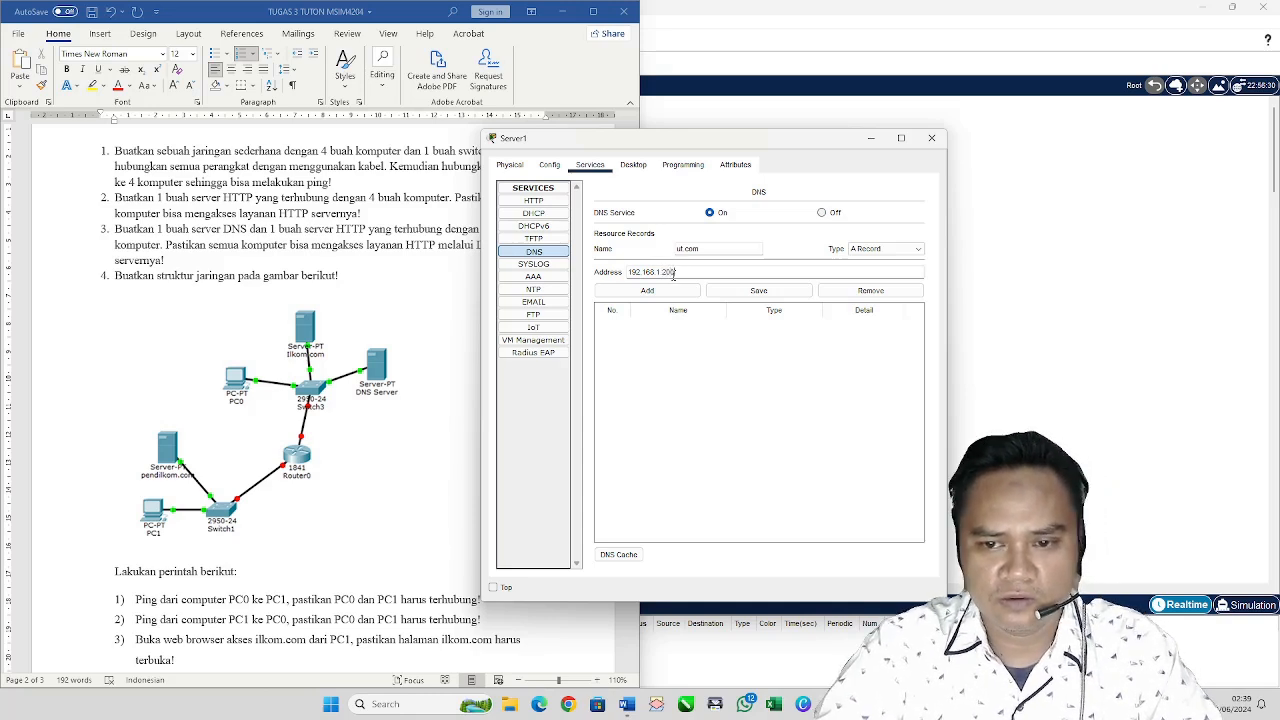
click(660, 290)
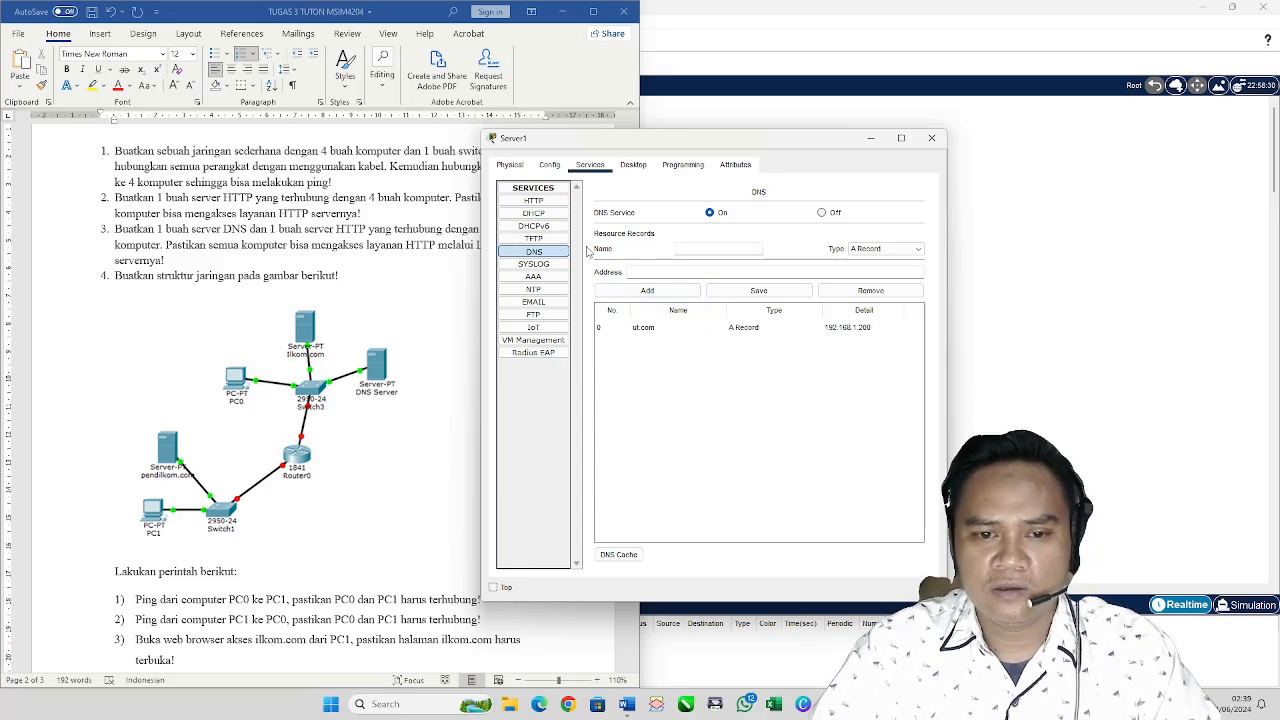
click(931, 139)
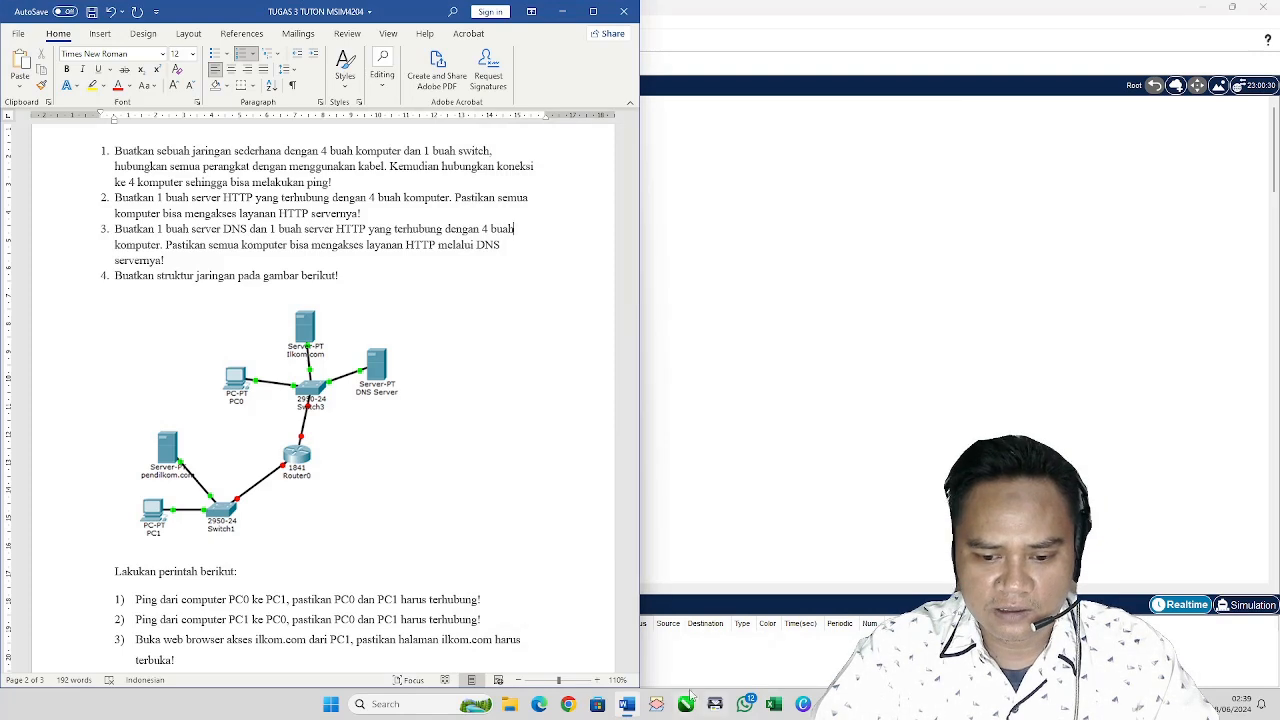
Step: Connect Switch0 to Server1 with an automatically chosen cable and nudge Server1 so the link runs level
click(703, 440)
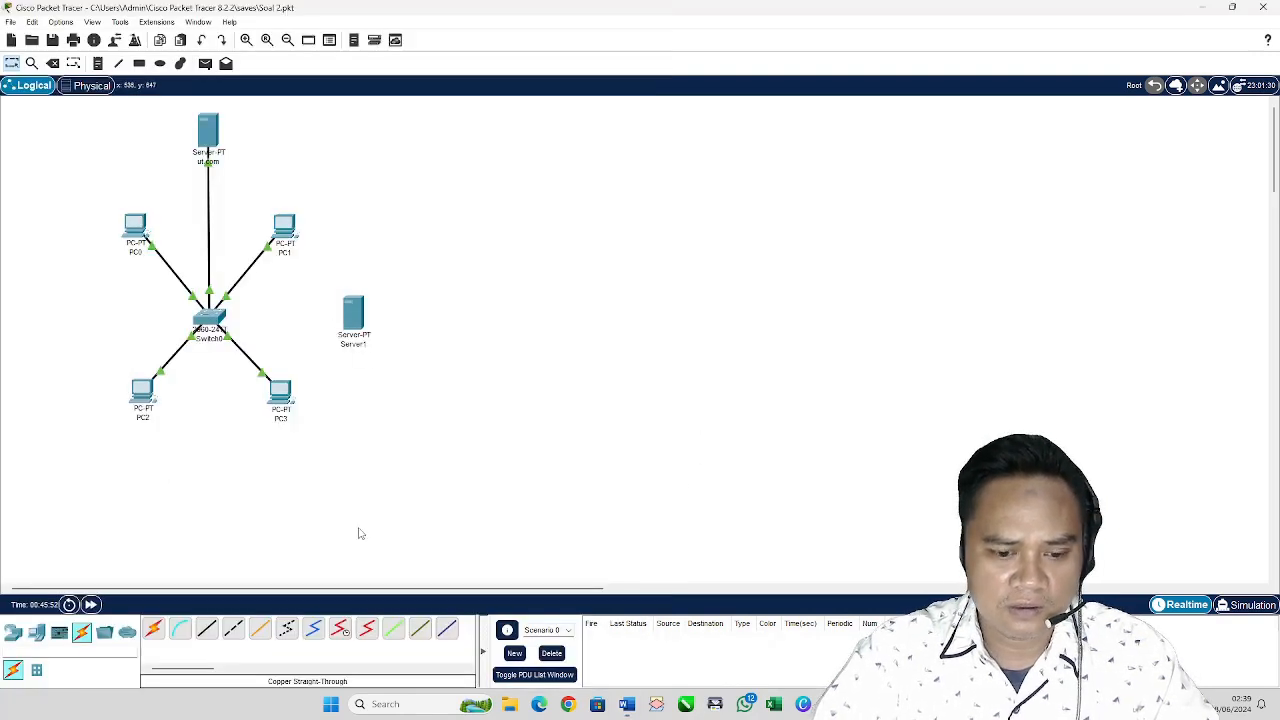
click(153, 630)
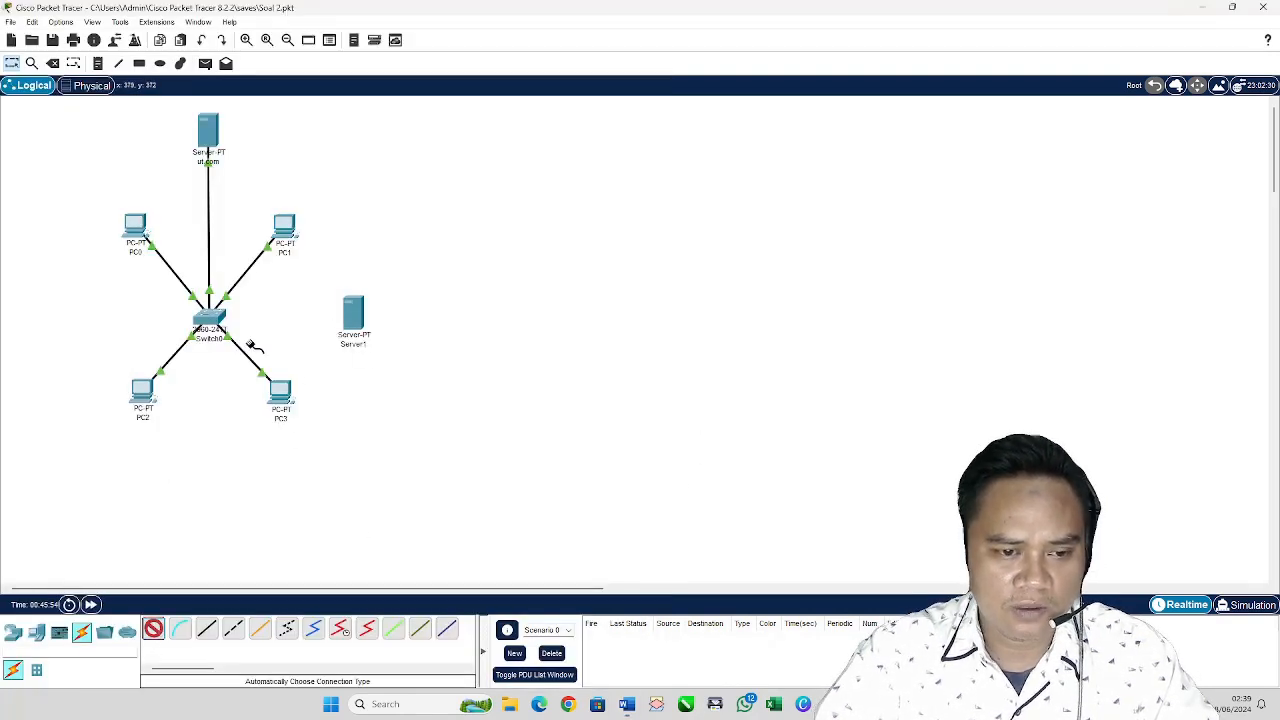
click(209, 320)
click(343, 318)
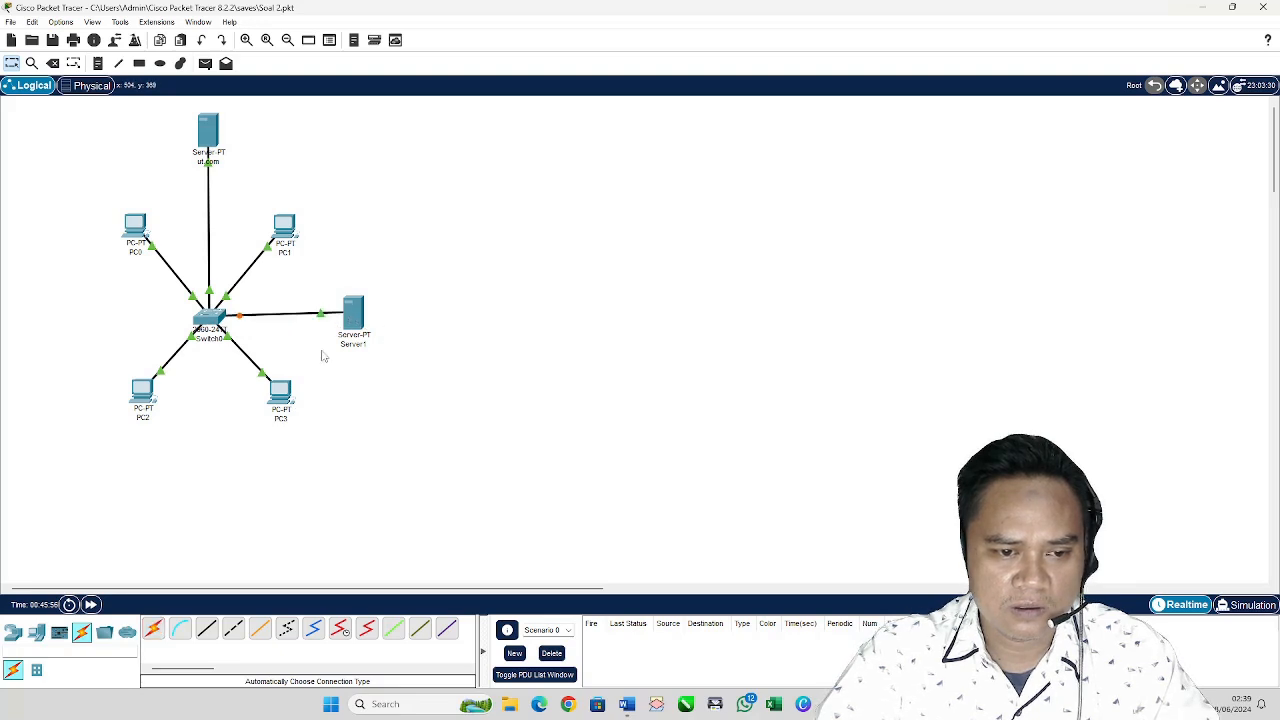
drag(359, 320, 357, 330)
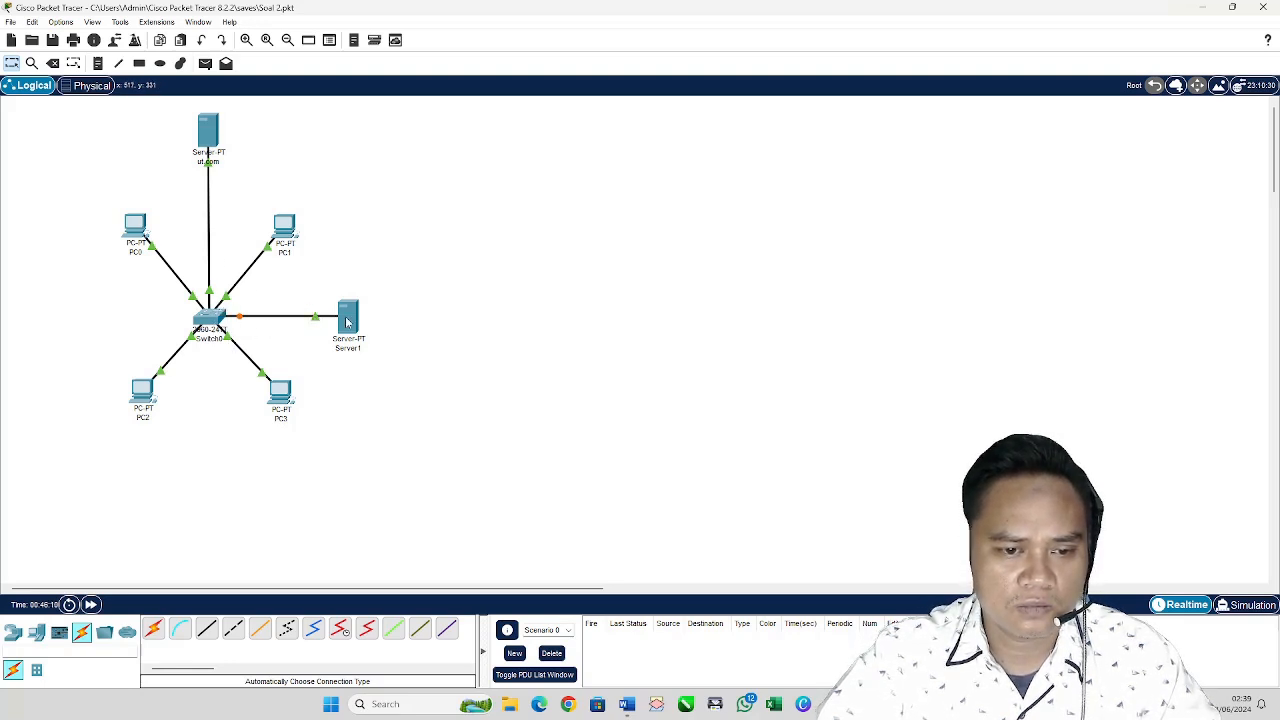
Step: Reopen Server1's configuration and check the IP address and subnet mask of its FastEthernet0 interface
mouse_move(347, 321)
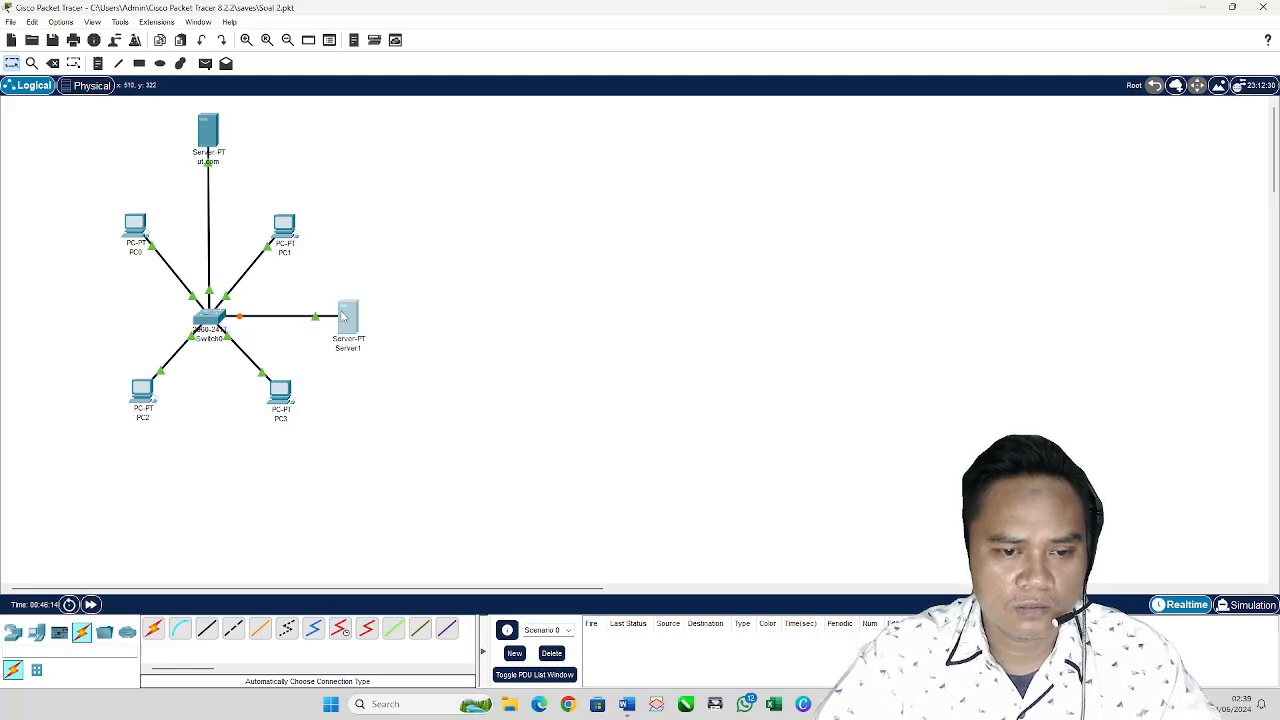
click(347, 318)
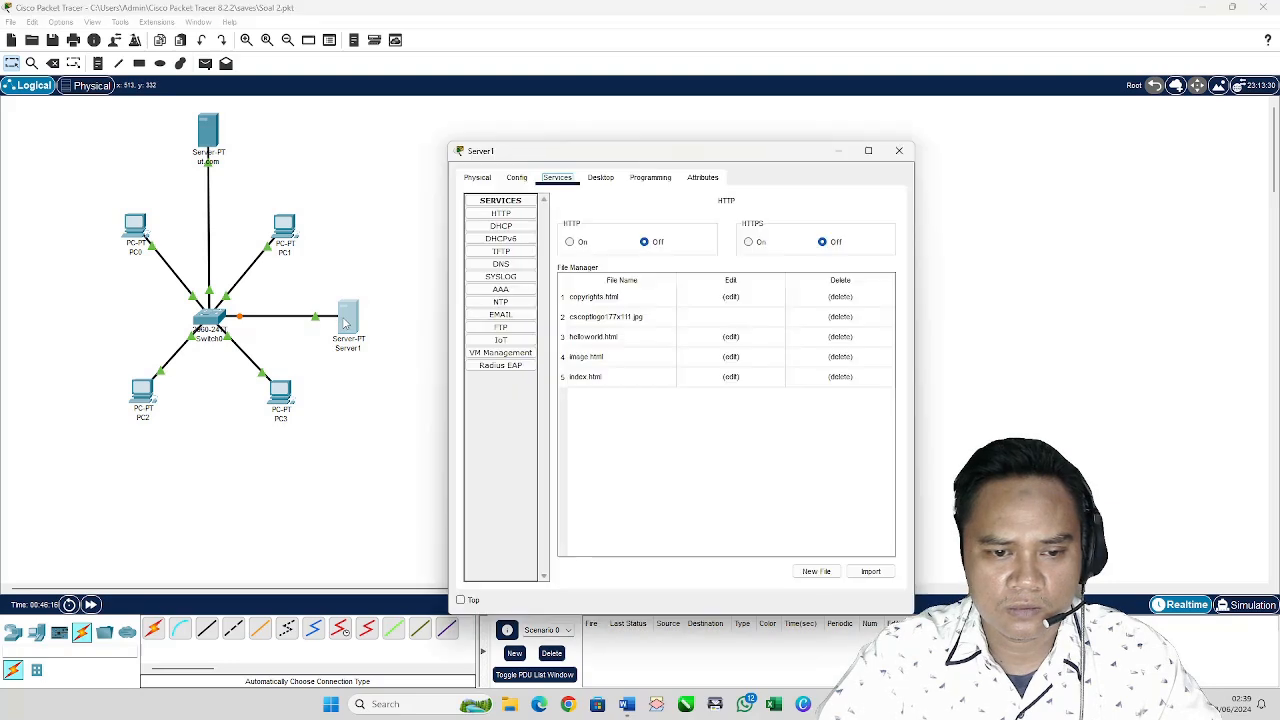
click(516, 177)
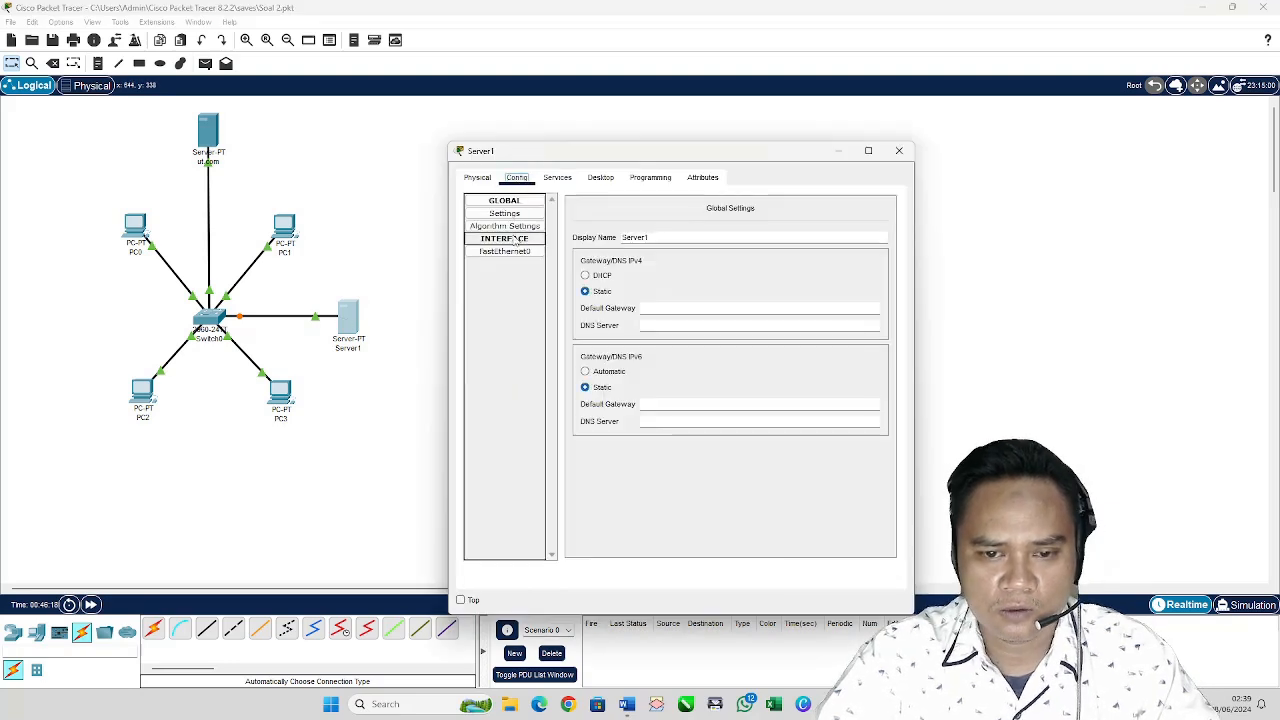
click(480, 180)
click(516, 179)
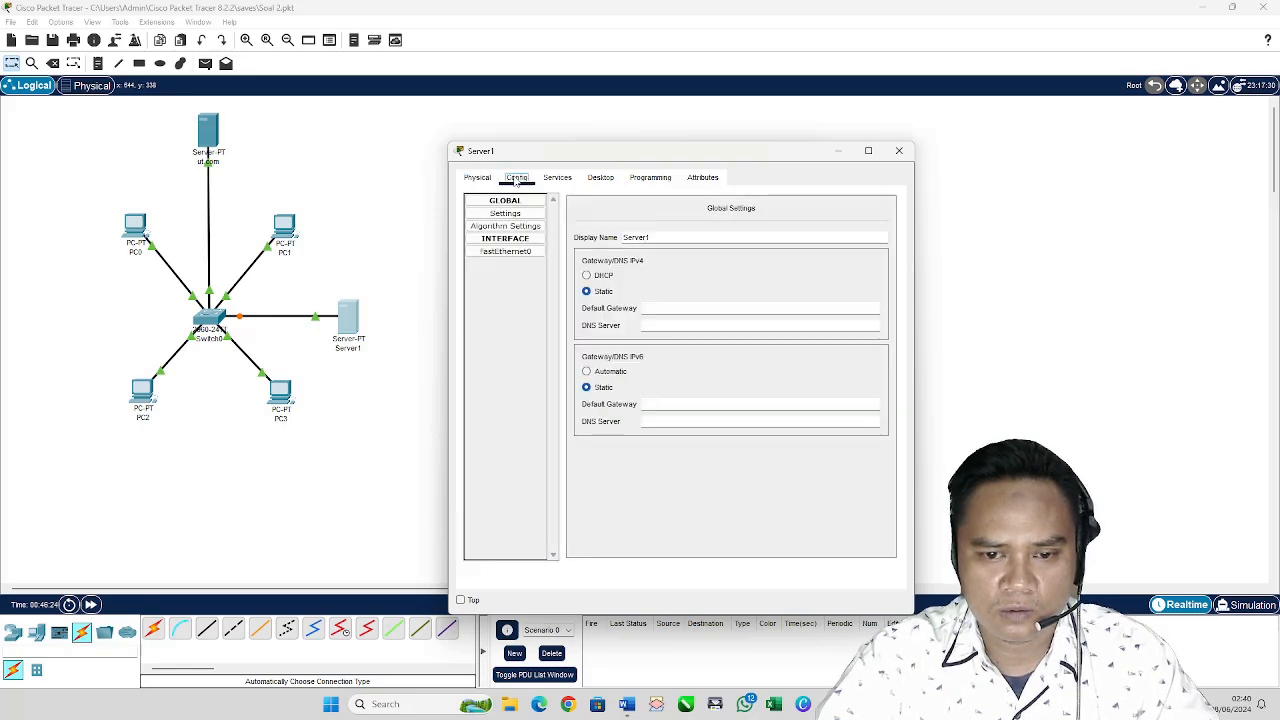
click(512, 251)
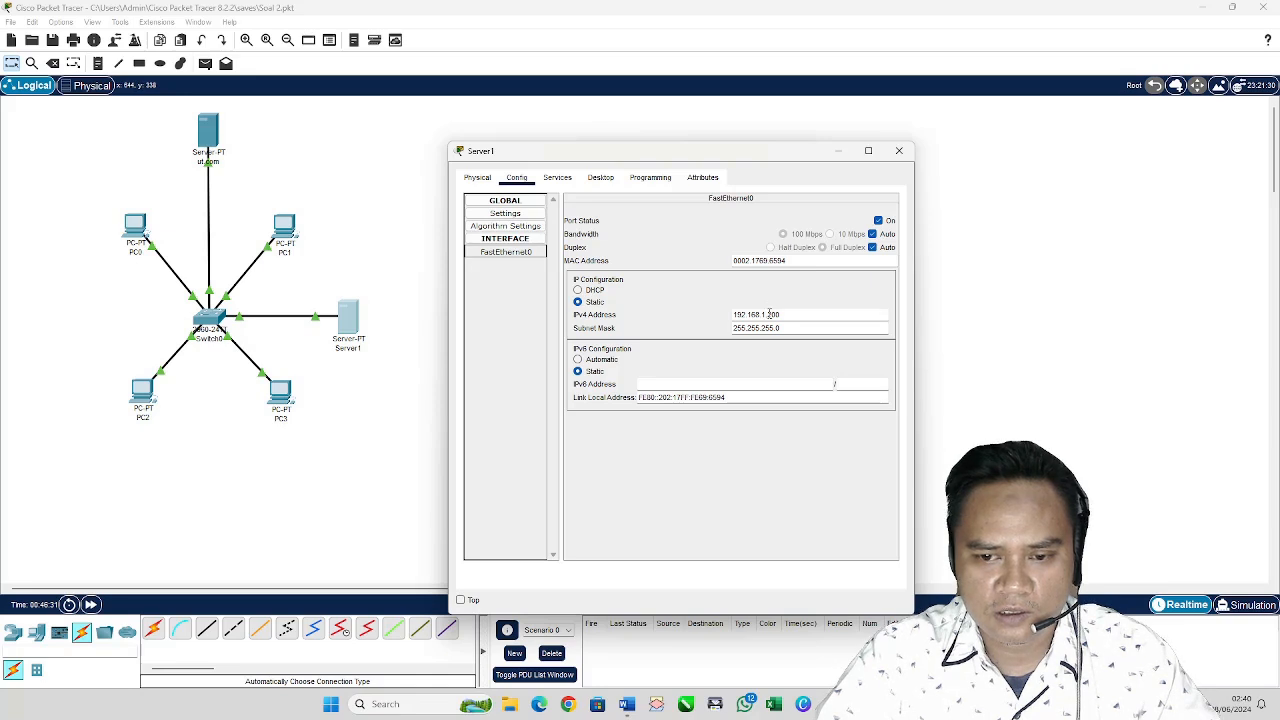
Step: Close Server1's window, test loading ut.com in PC0's web browser, and close PC0's window
click(403, 229)
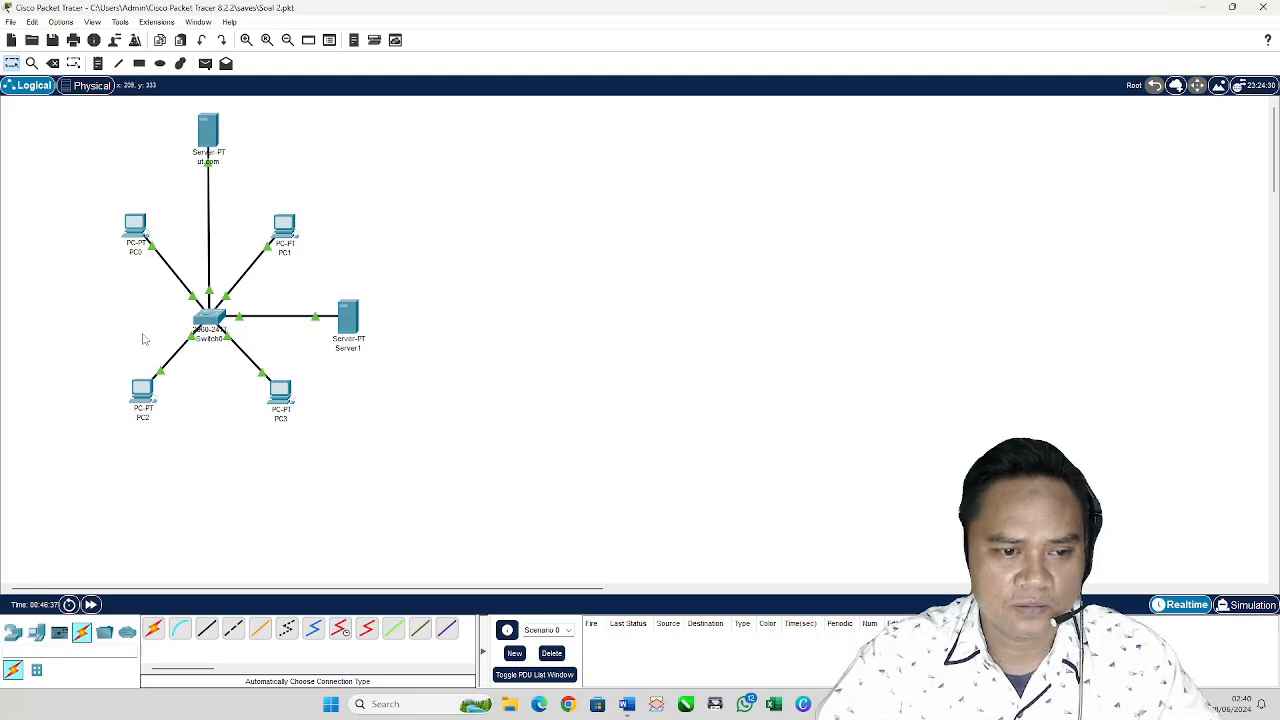
click(130, 226)
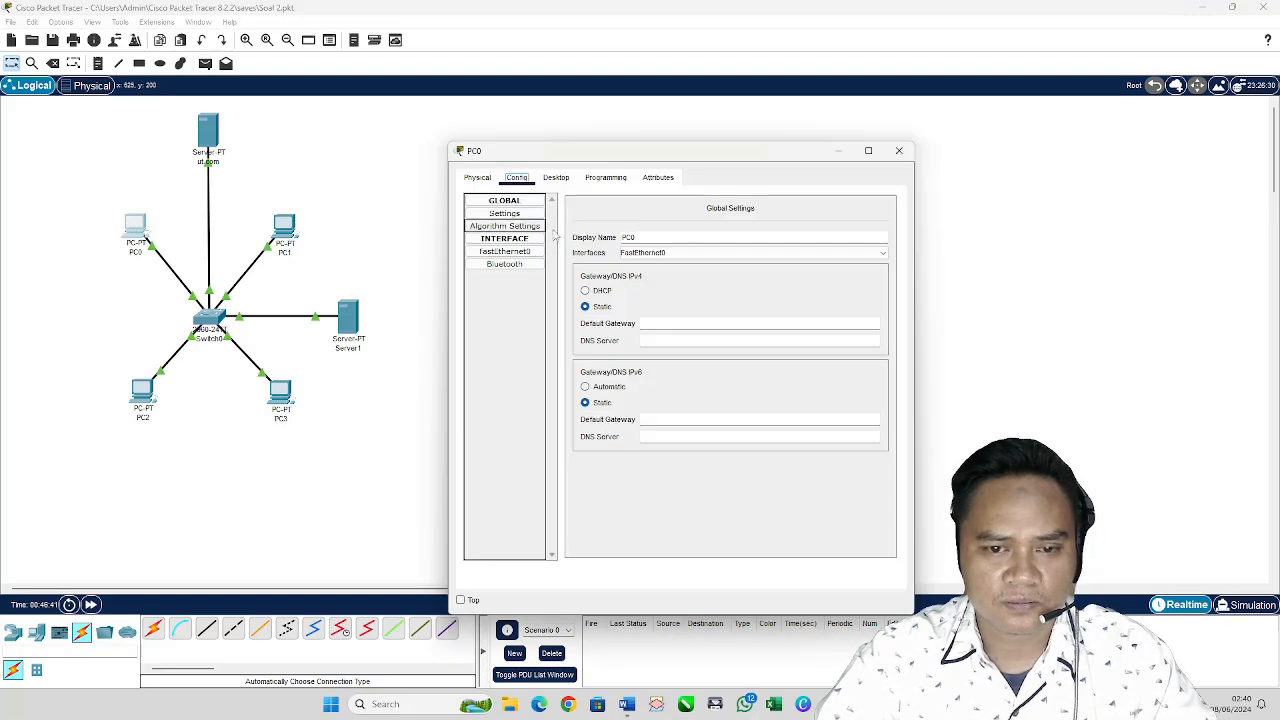
click(558, 178)
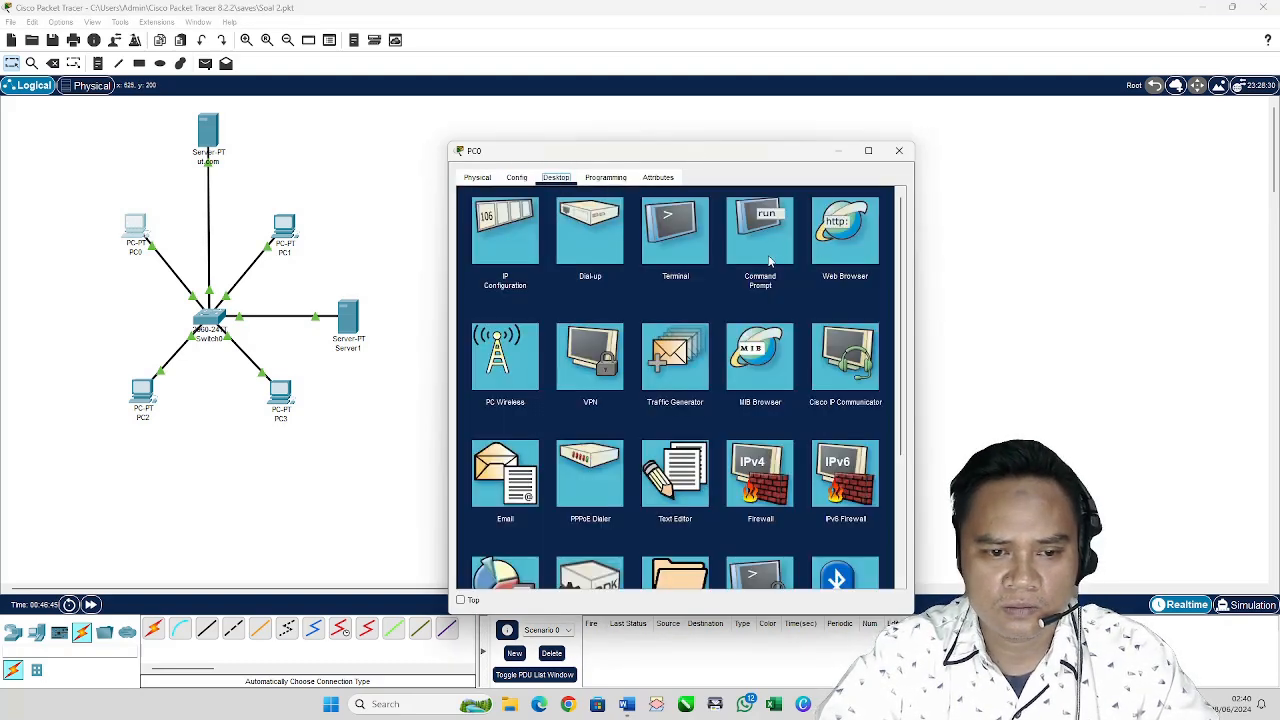
click(845, 230)
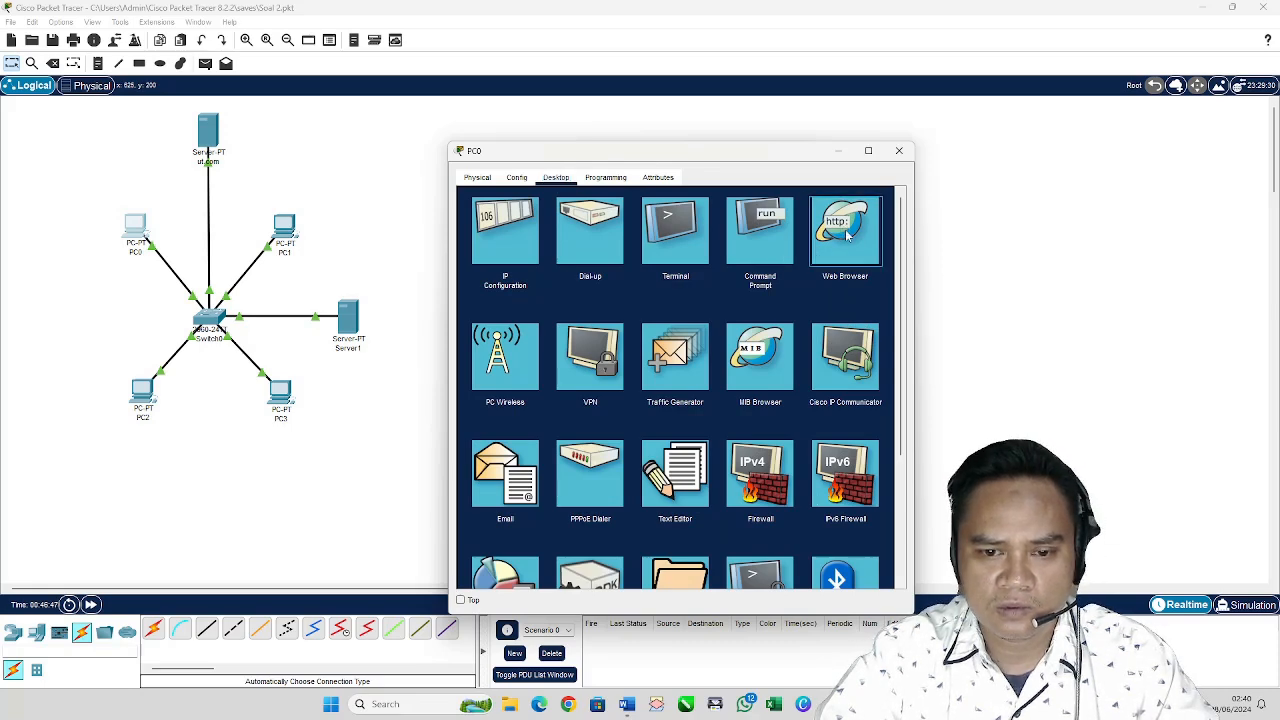
click(847, 233)
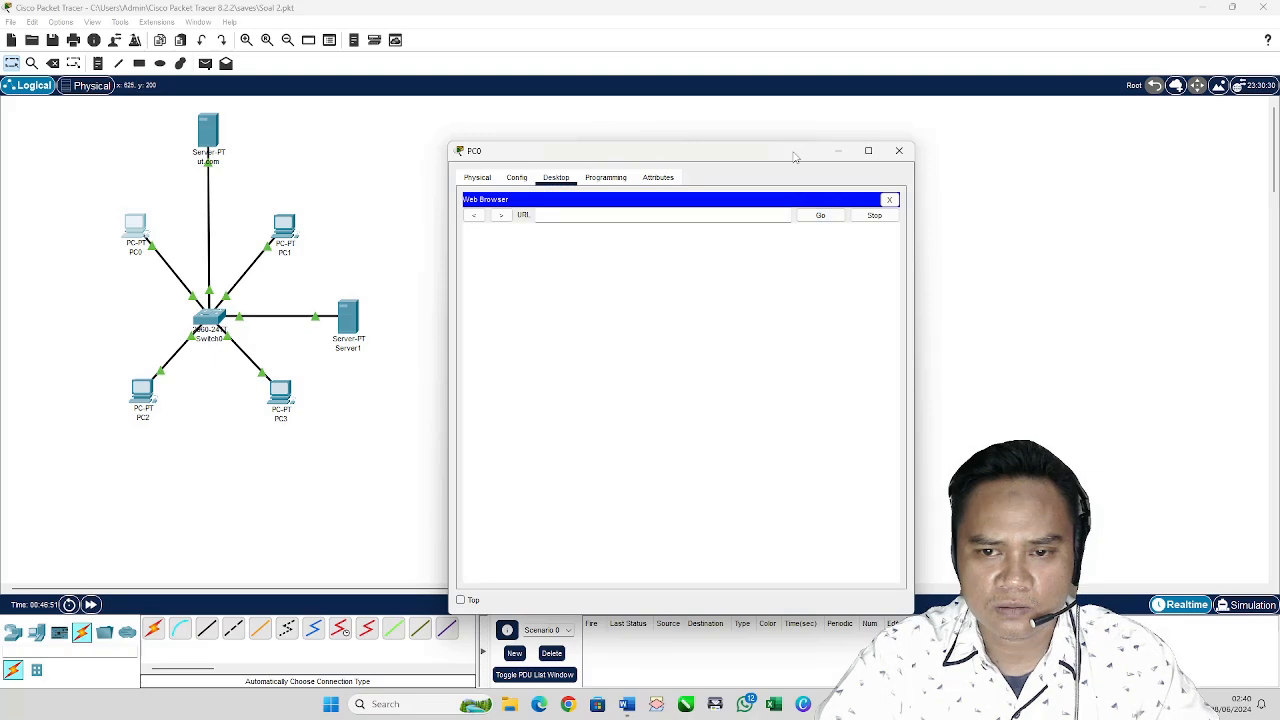
drag(786, 154, 815, 145)
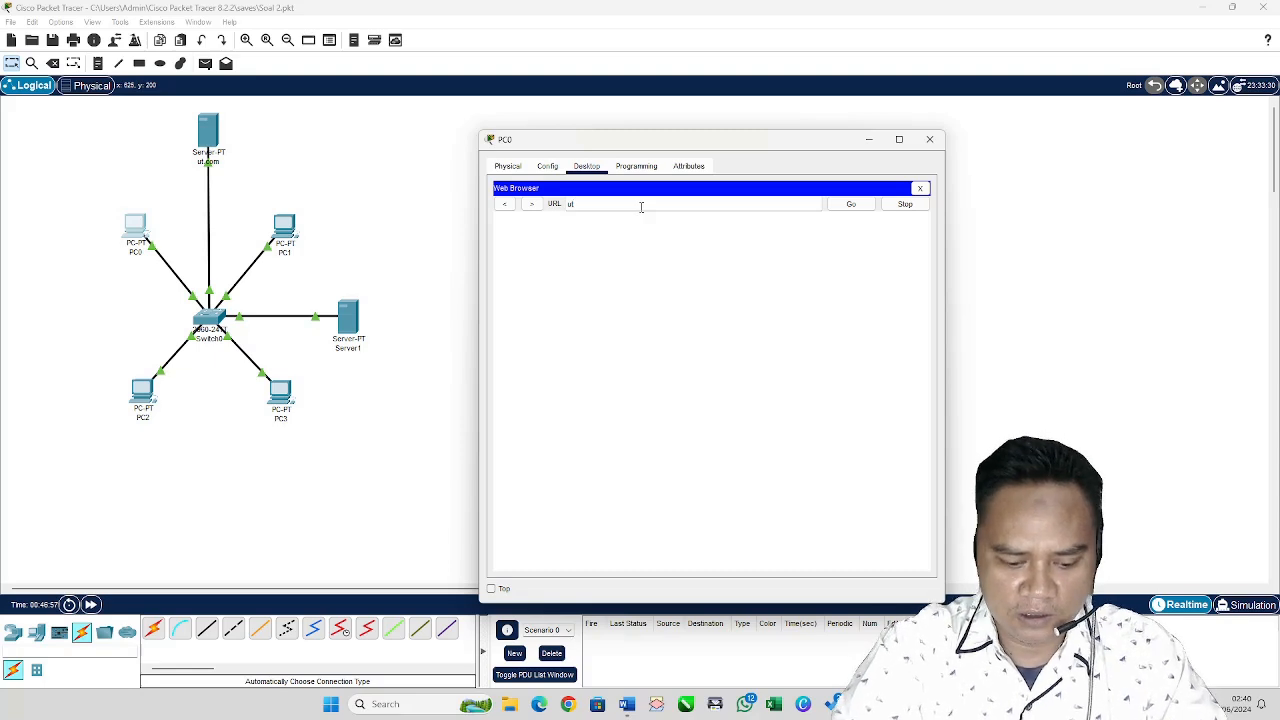
key(Return)
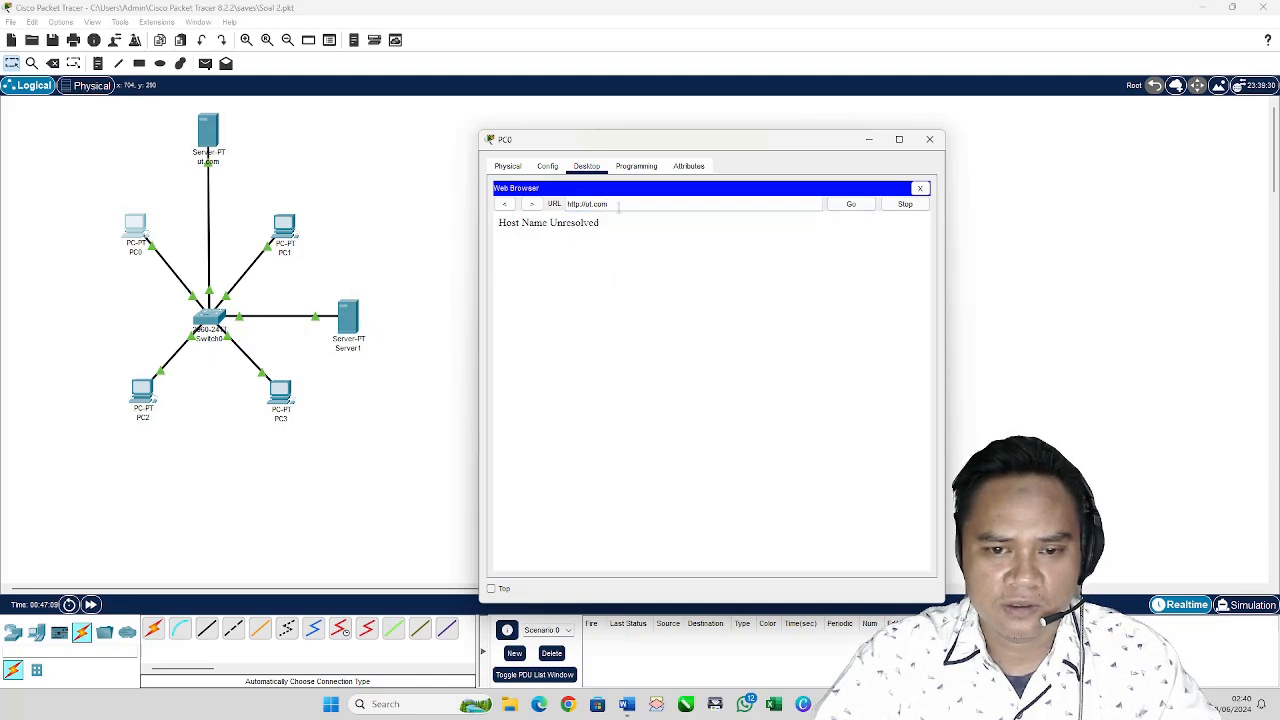
drag(620, 204, 537, 204)
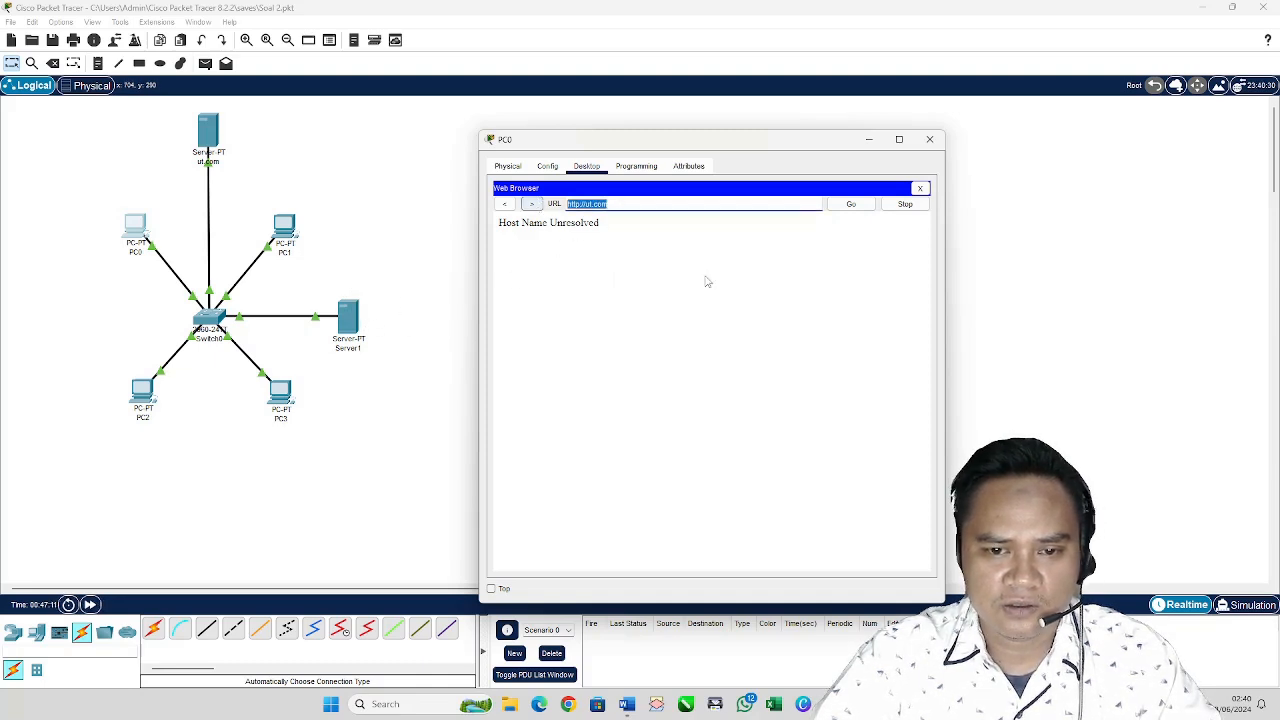
click(623, 205)
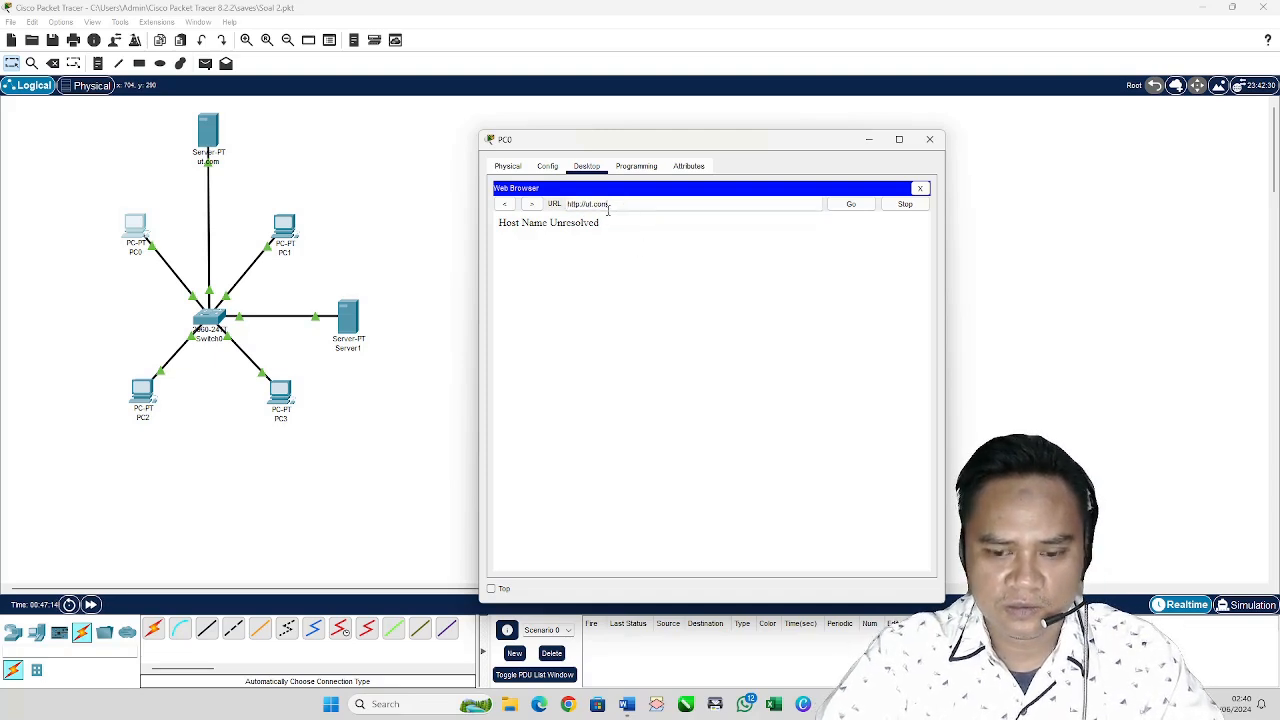
click(929, 139)
Step: Change the ut.com A record in Server1's DNS service to address 192.168.1.100, save it and close the server's window
click(348, 318)
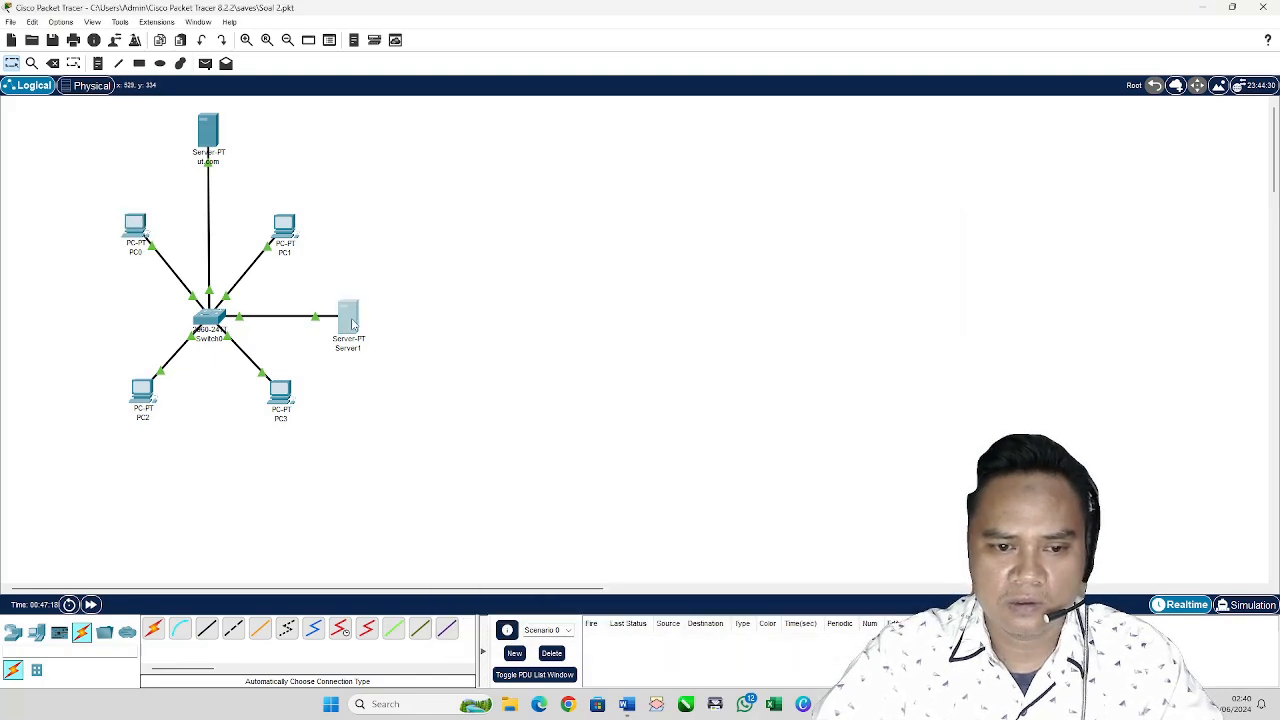
click(349, 320)
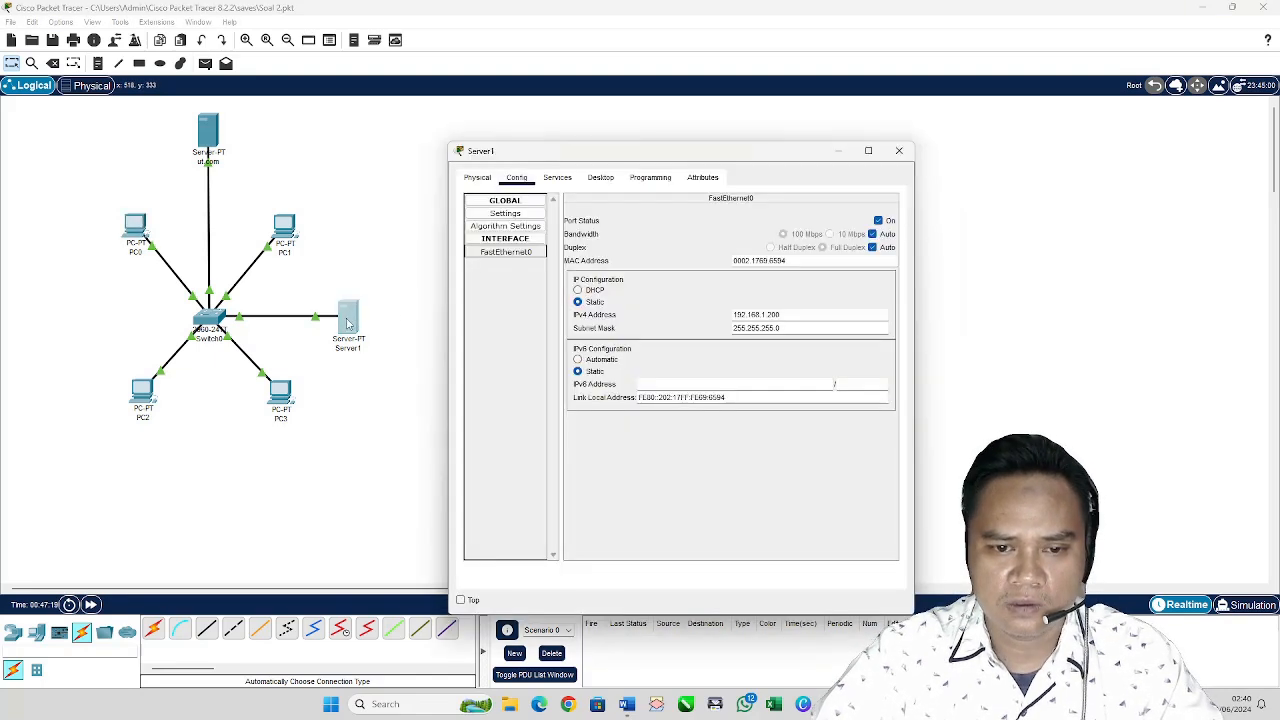
click(559, 180)
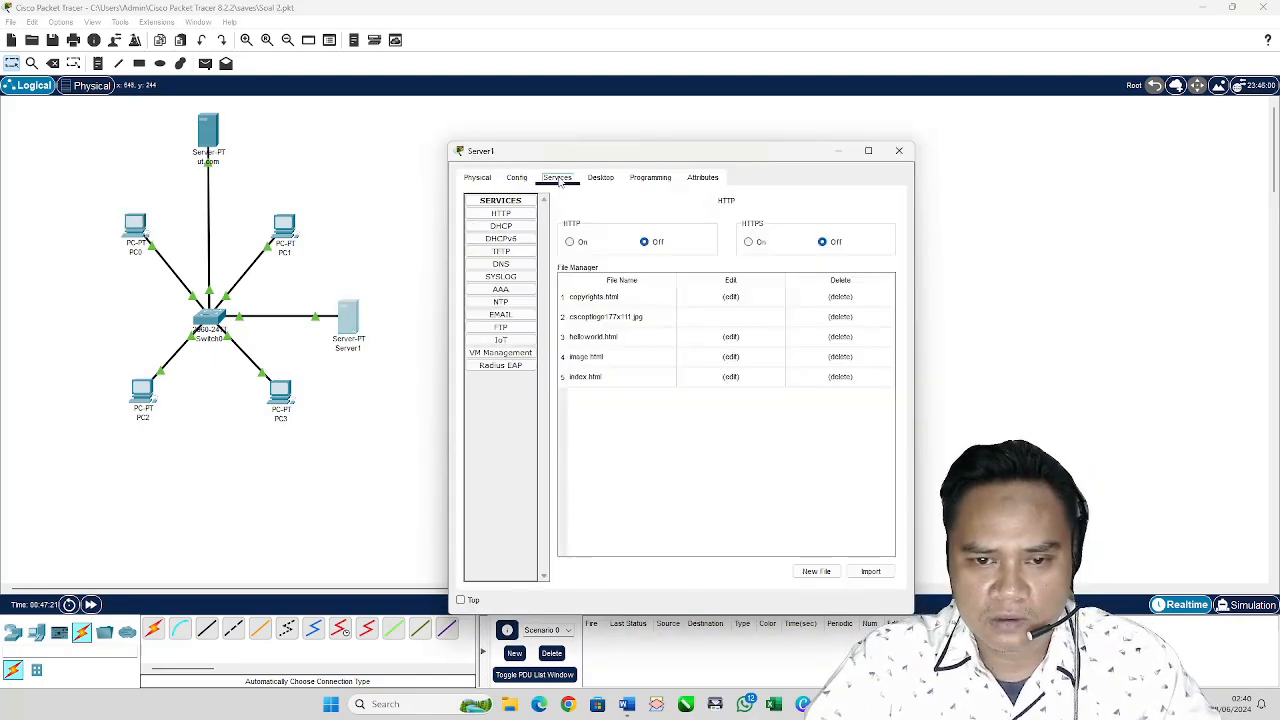
click(500, 264)
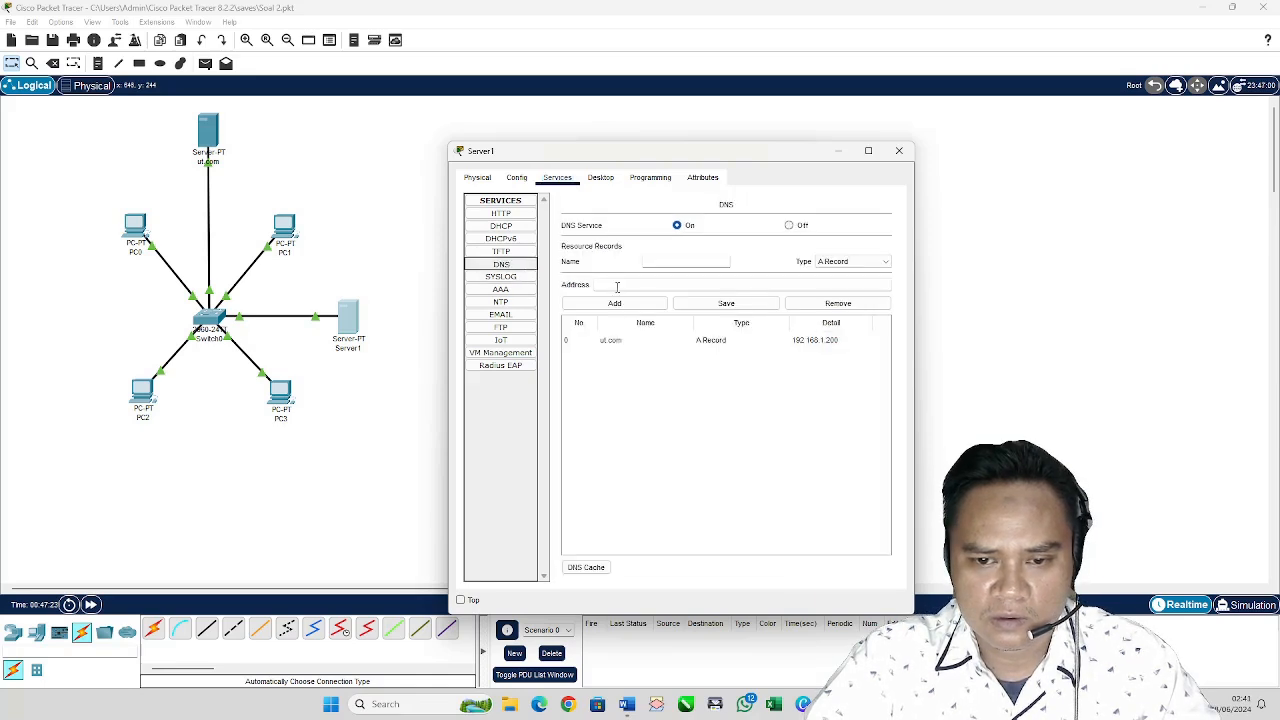
click(608, 349)
click(652, 284)
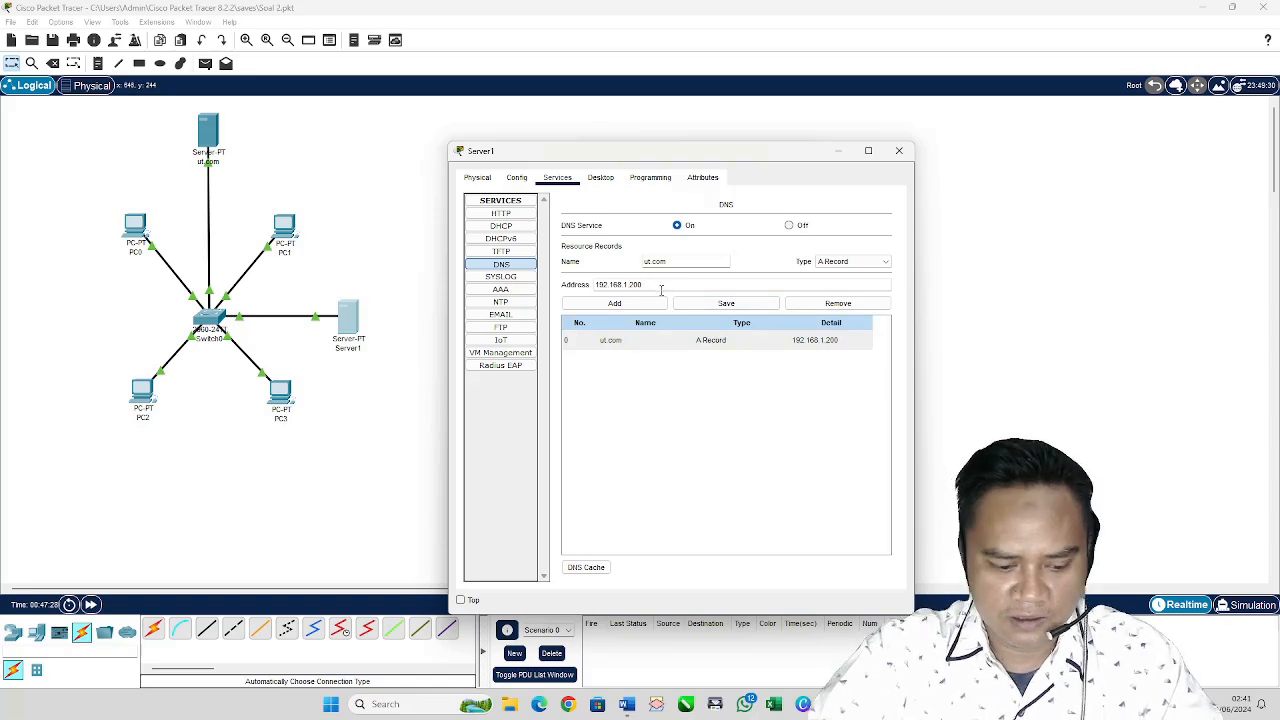
click(692, 304)
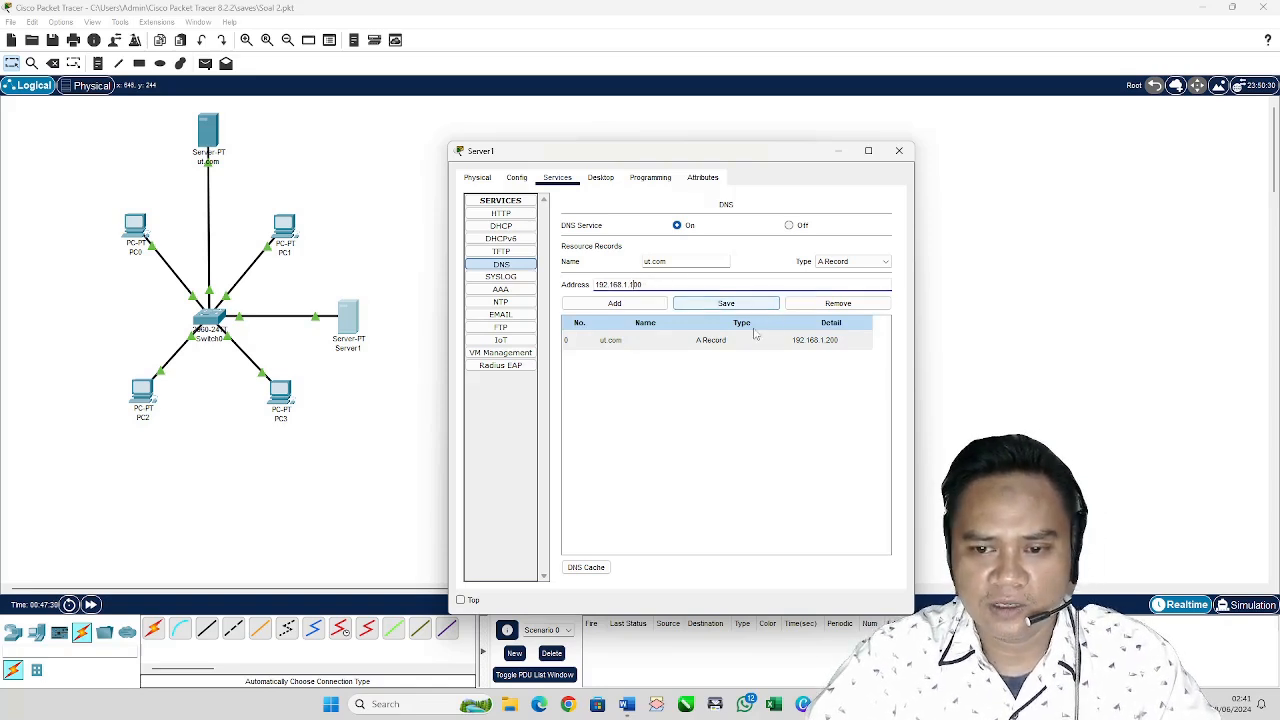
click(662, 378)
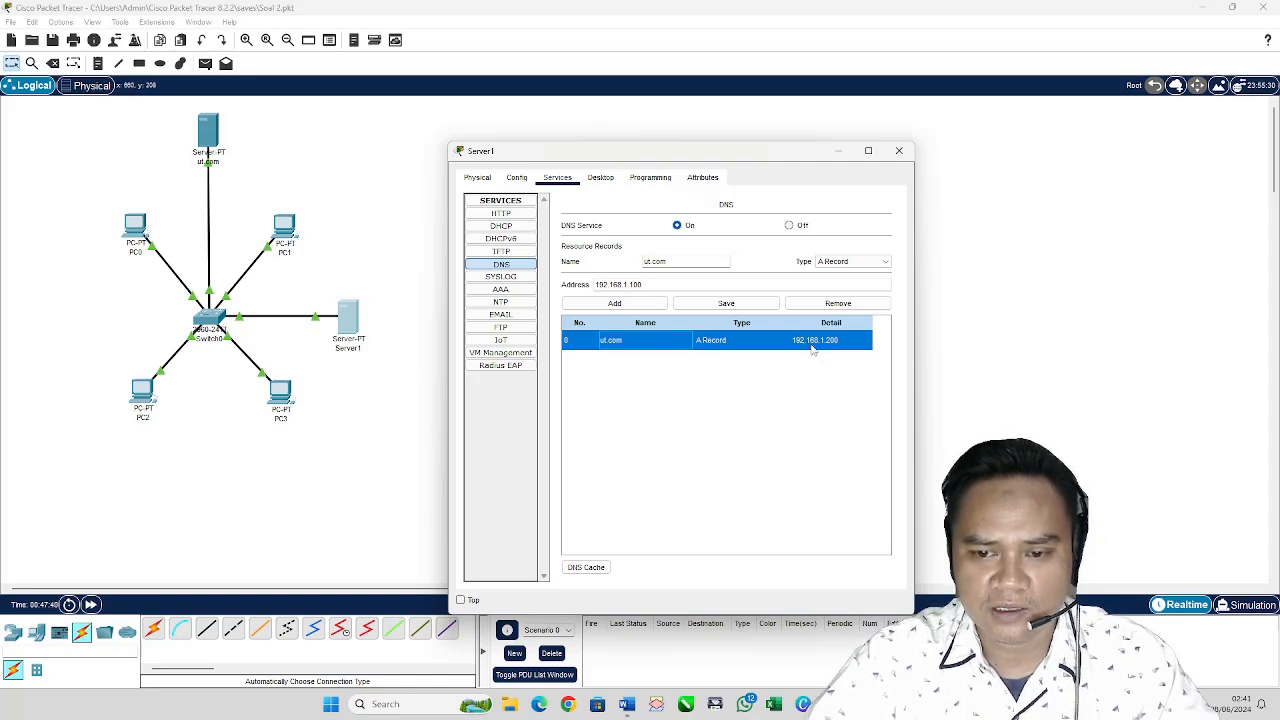
click(713, 306)
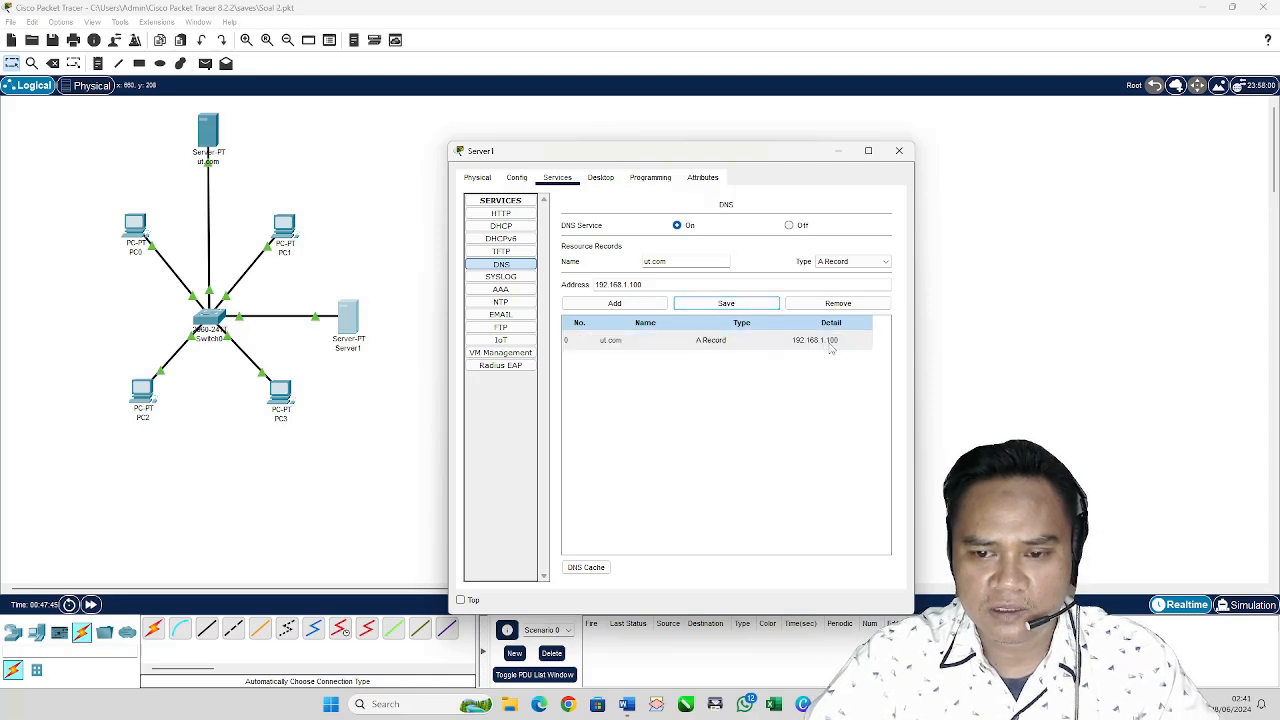
click(899, 150)
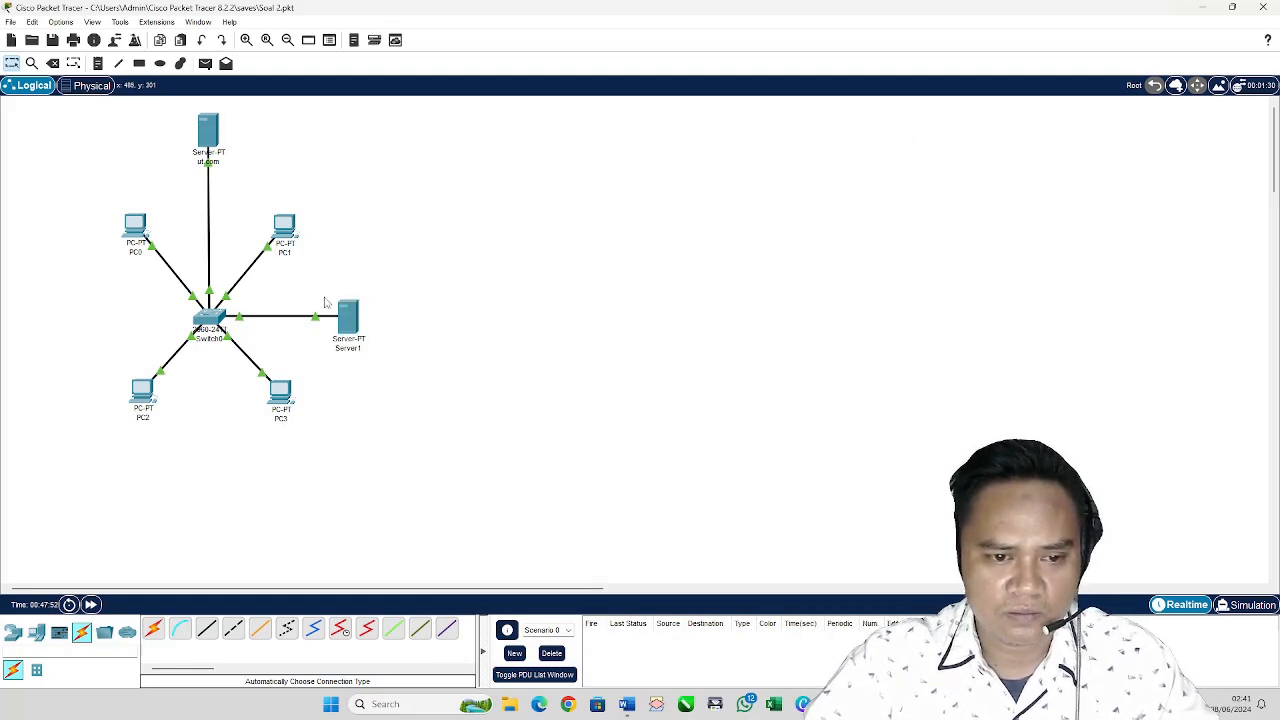
Step: Test loading ut.com in PC3's web browser
double_click(288, 402)
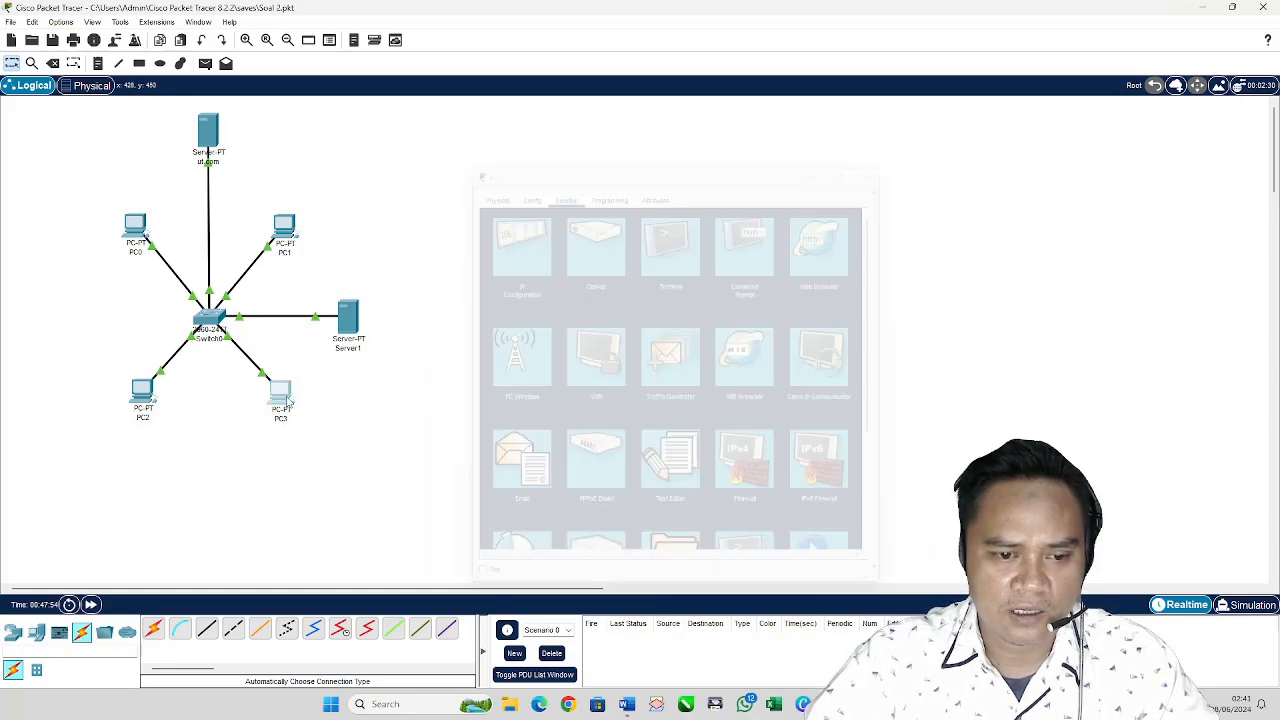
click(280, 397)
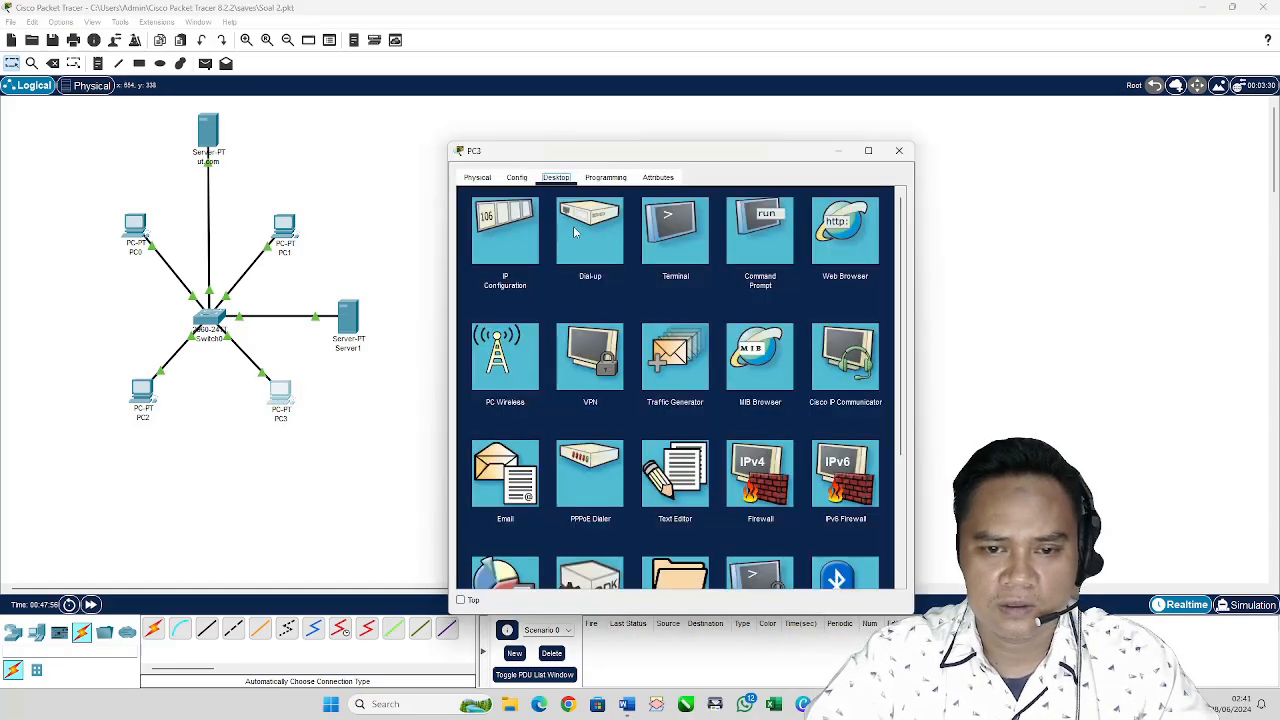
click(843, 233)
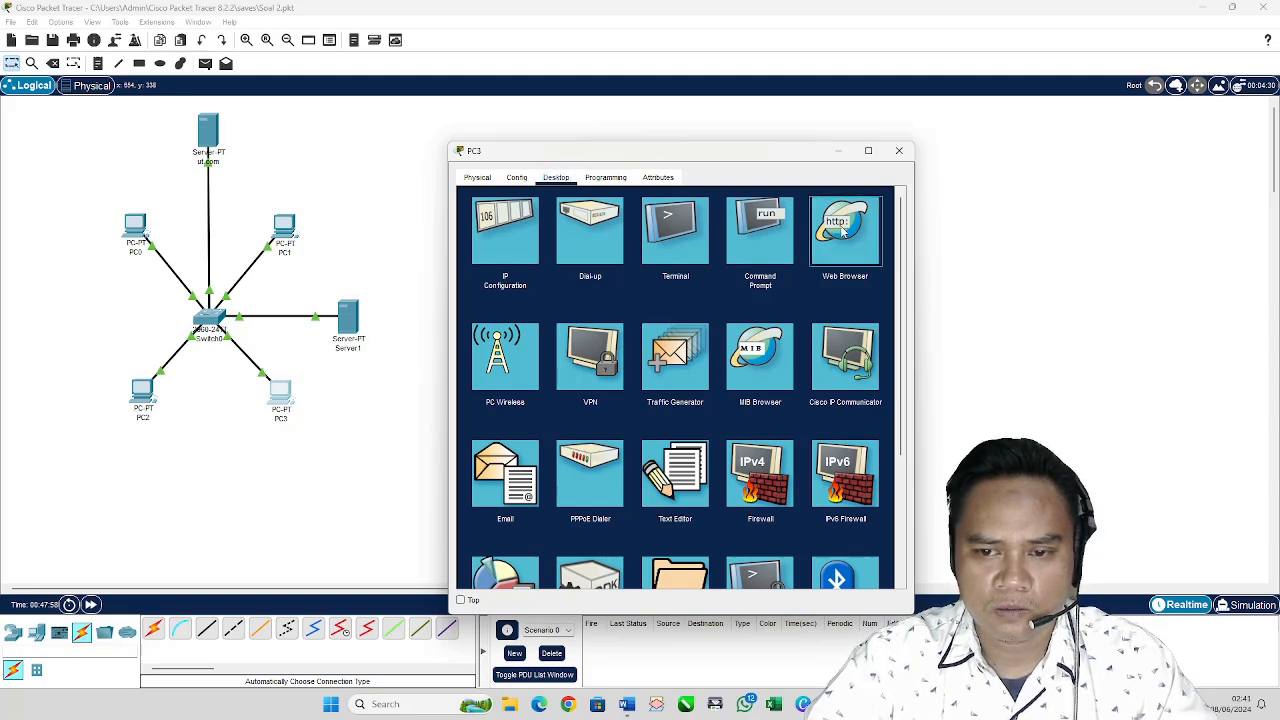
click(845, 234)
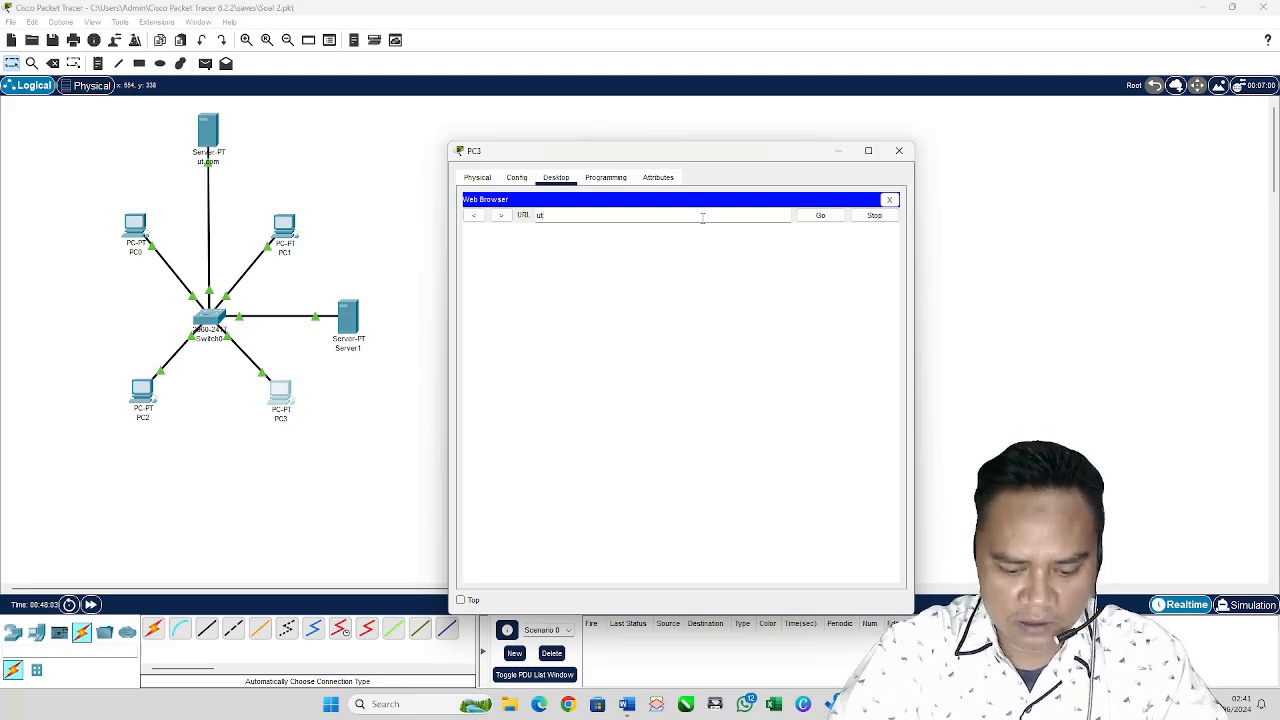
key(Return)
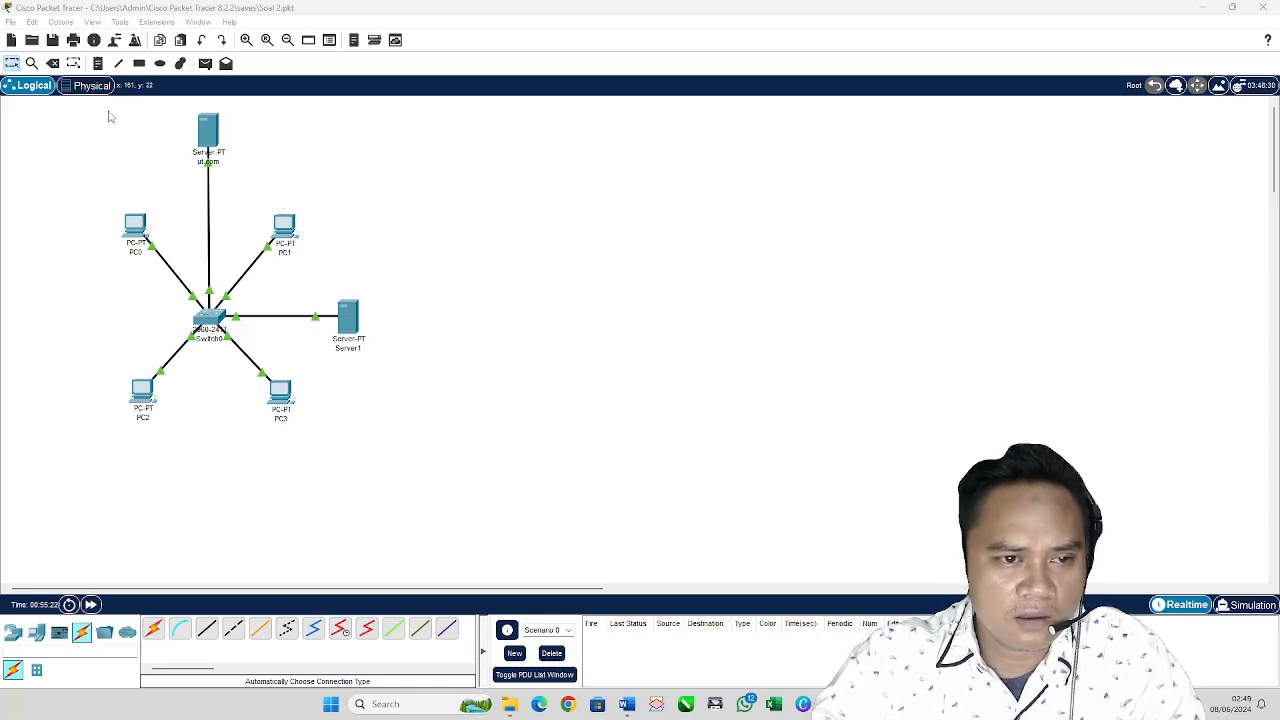
Step: Move the whole topology lower on the workspace and add a note reading 192.168.1.100 above the ut.com server
drag(99, 109, 422, 462)
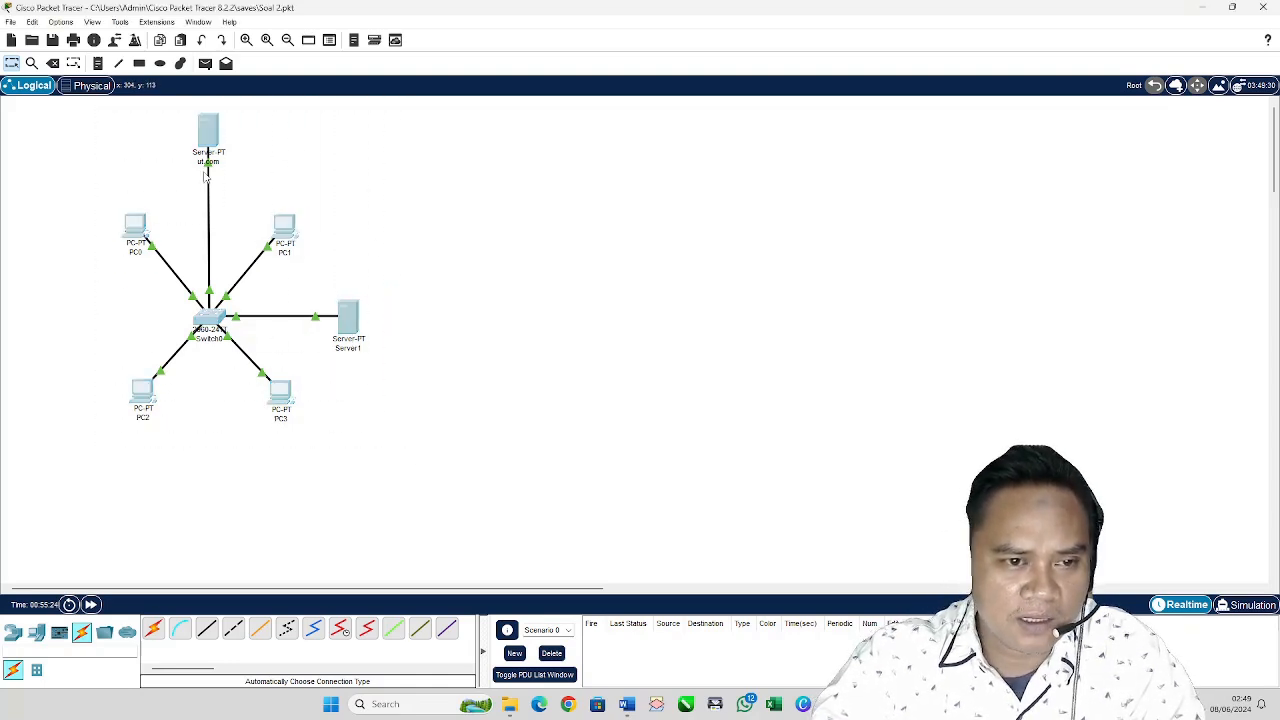
drag(208, 143, 197, 221)
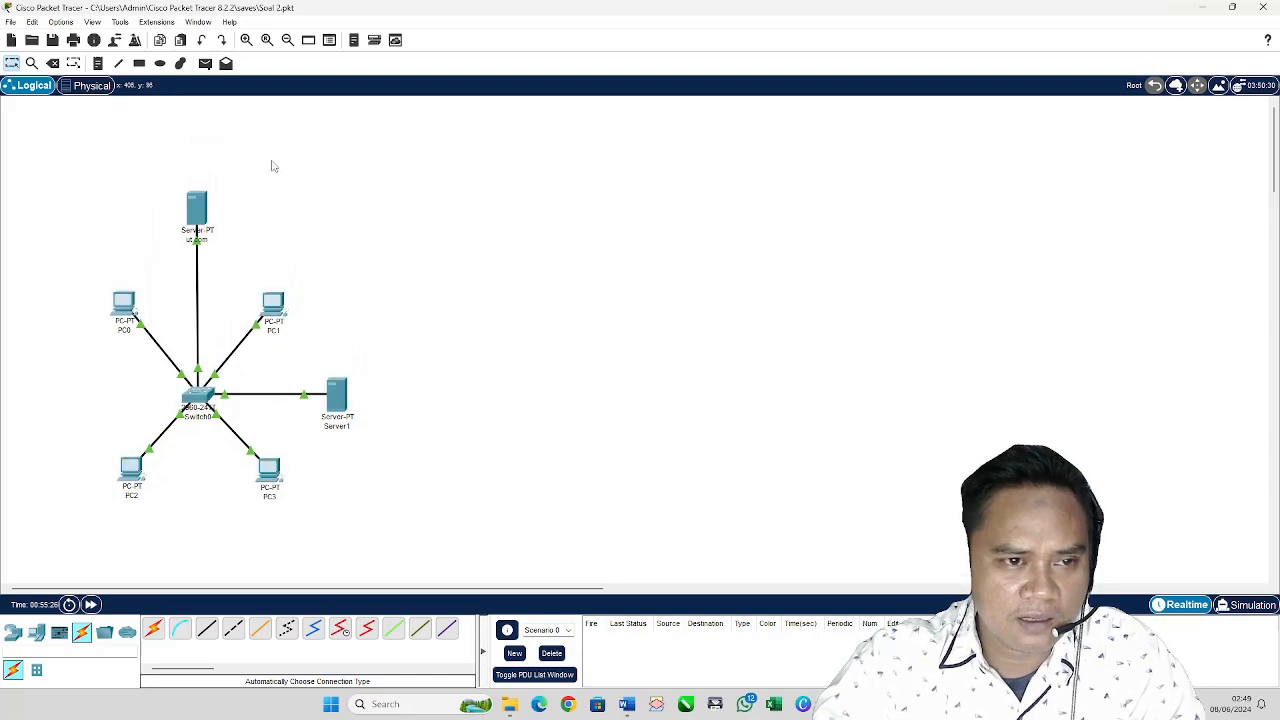
click(97, 63)
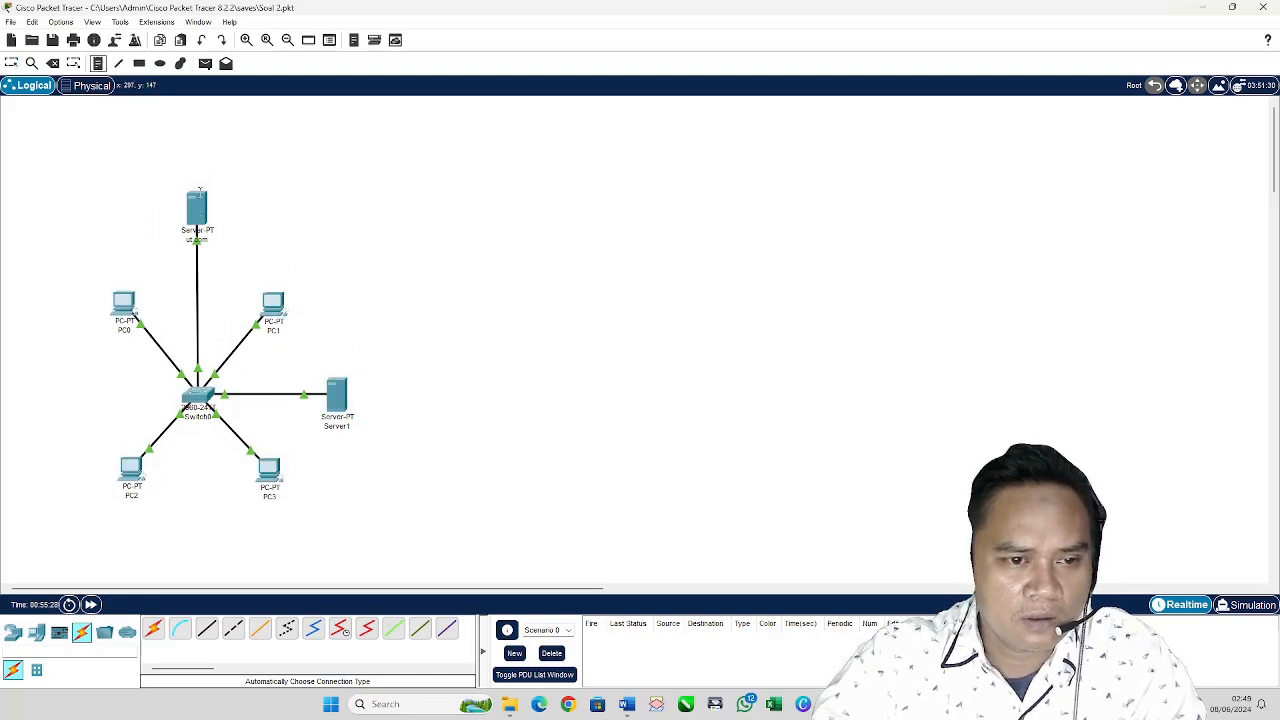
click(183, 180)
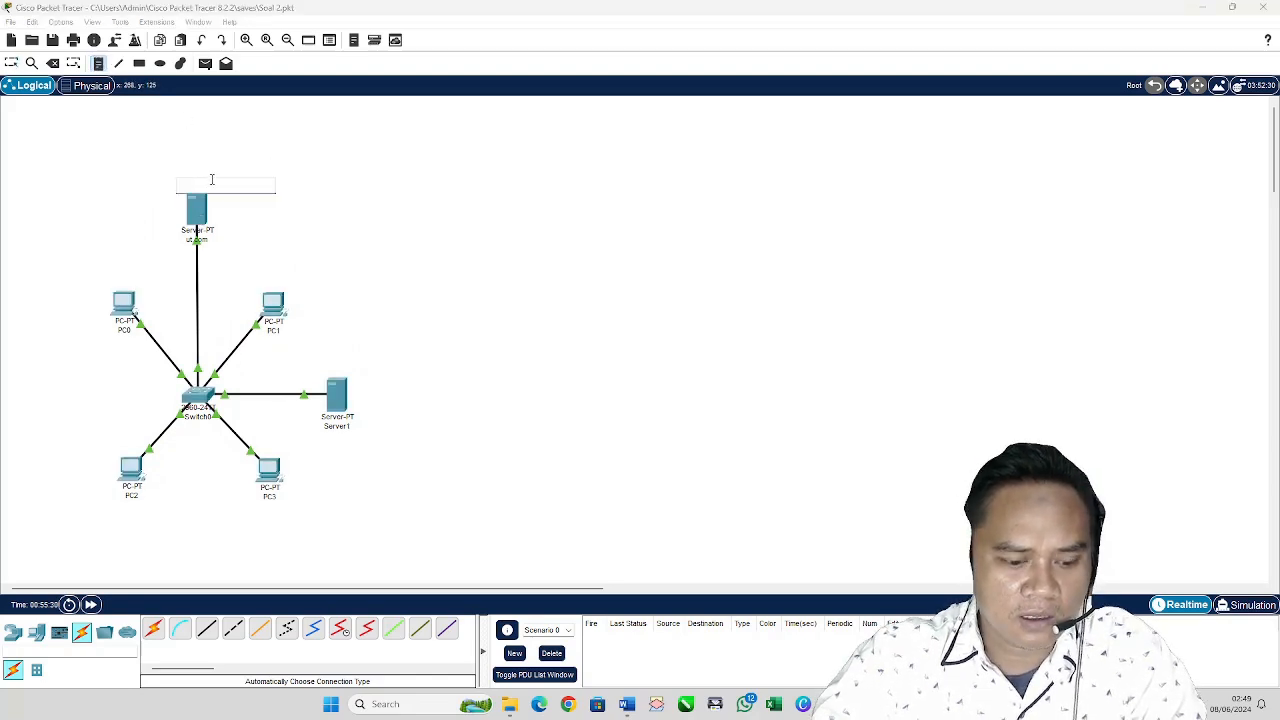
text(t)
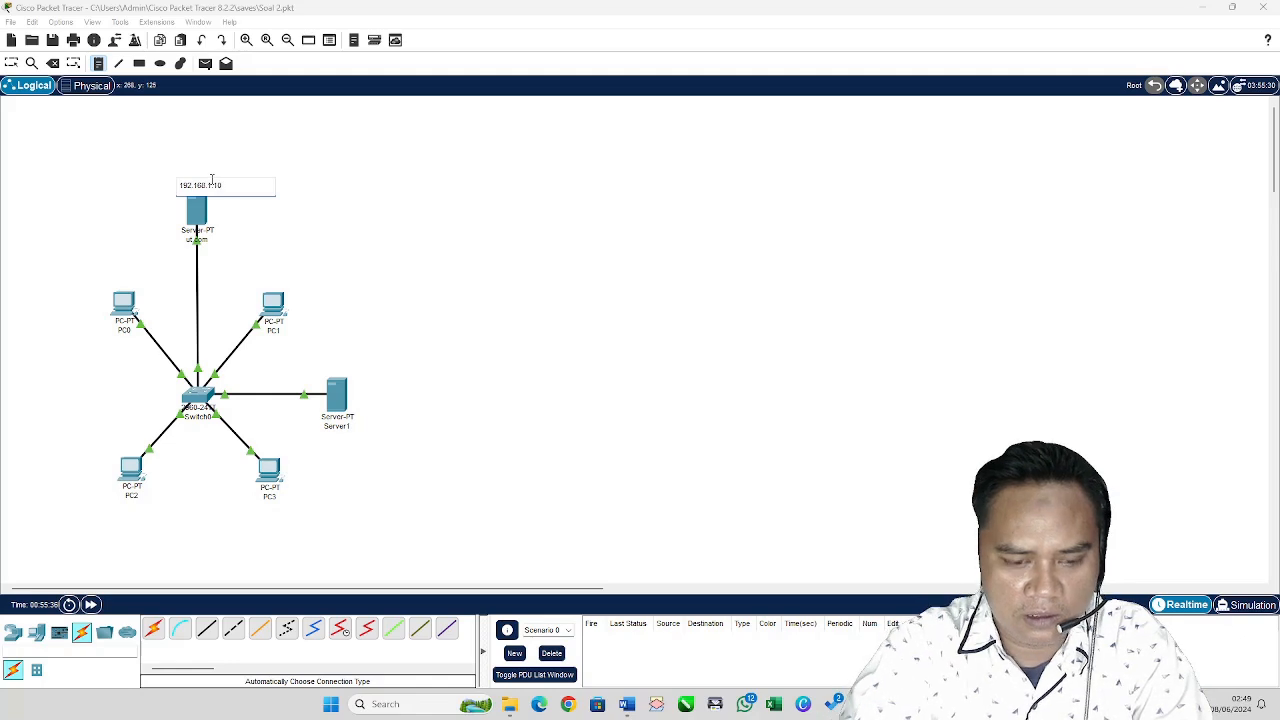
click(305, 165)
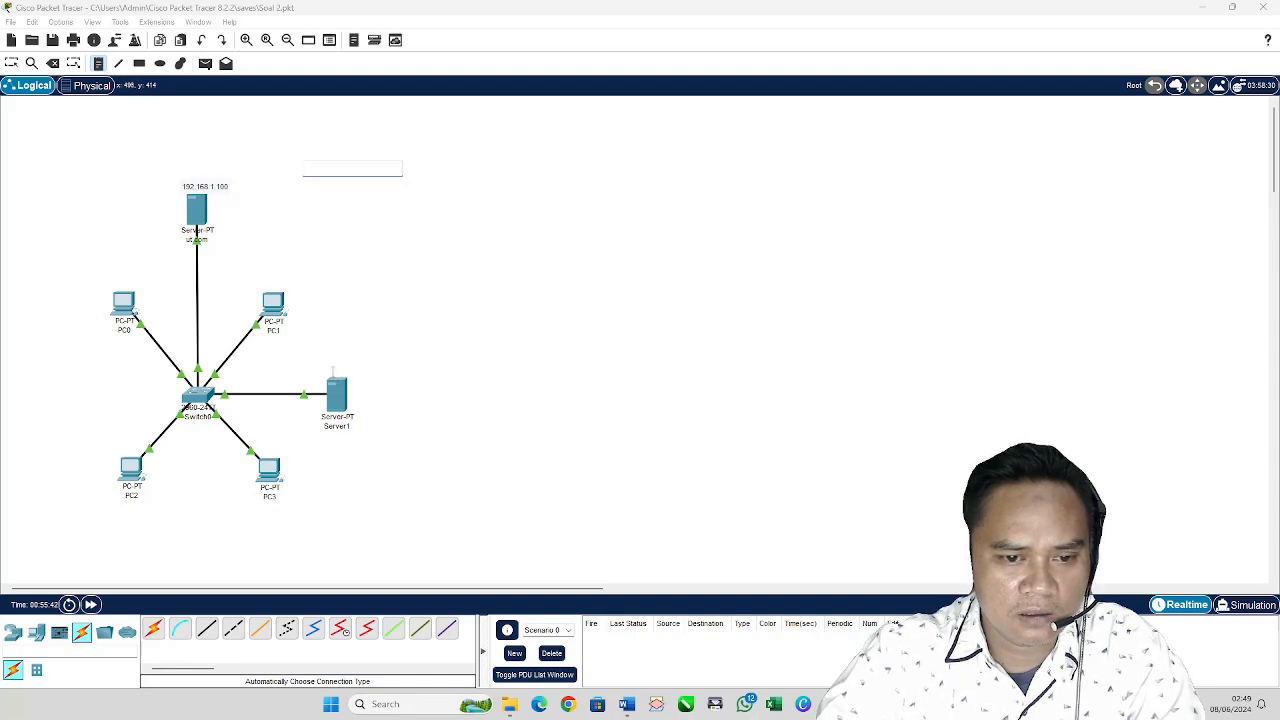
Step: Add a note reading 192.168.1.200 above Server1
click(317, 364)
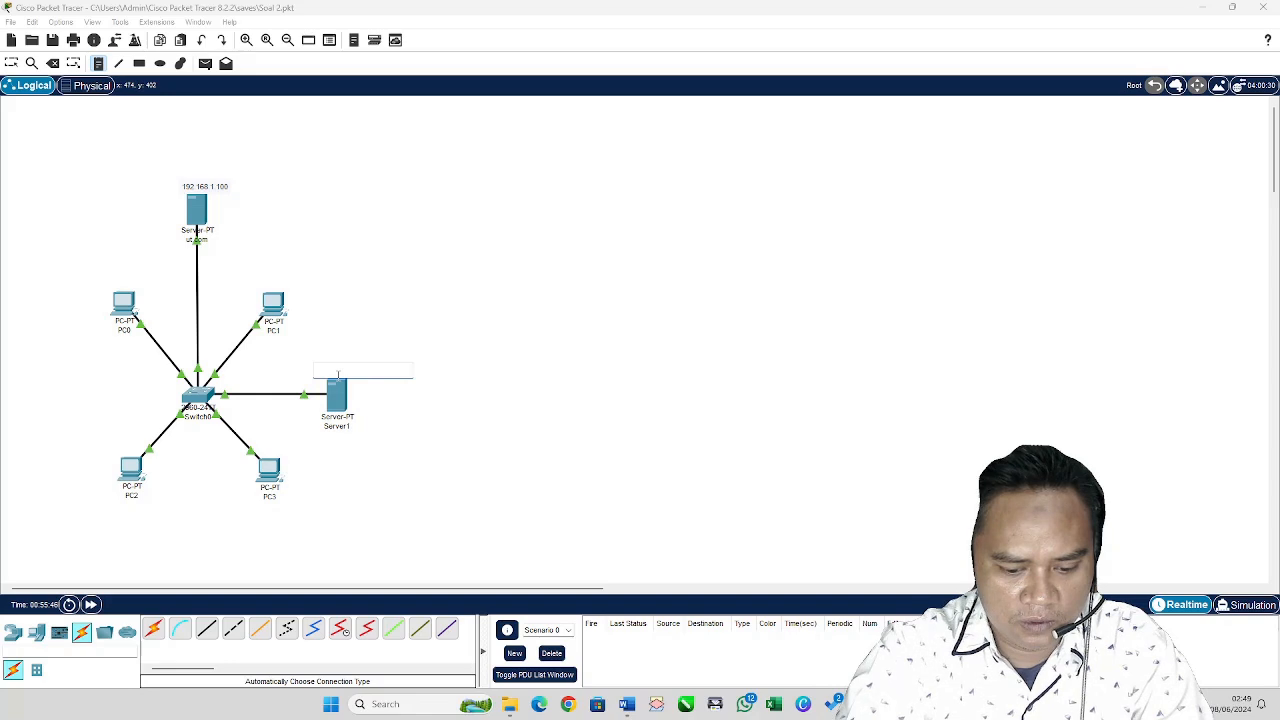
text(192.168.1.200)
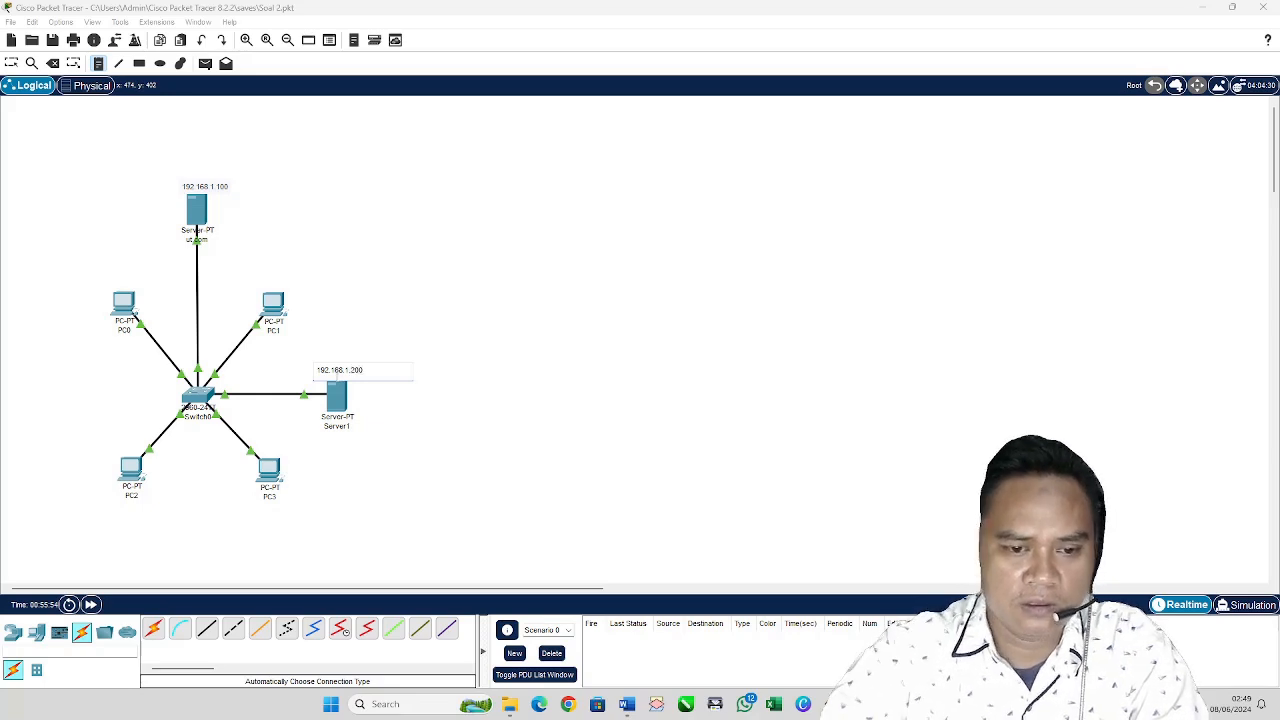
click(373, 438)
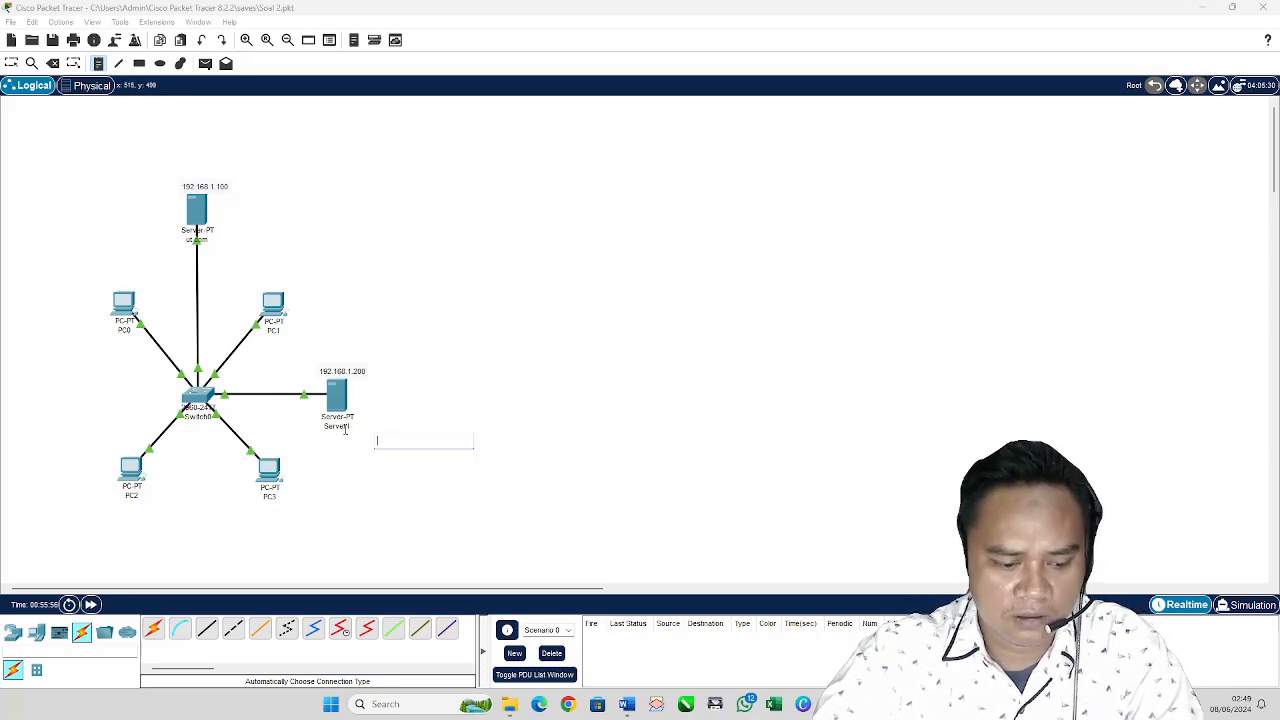
Step: Add notes reading 192.168.1.1 above PC0 and above PC1
click(102, 275)
text(192.1)
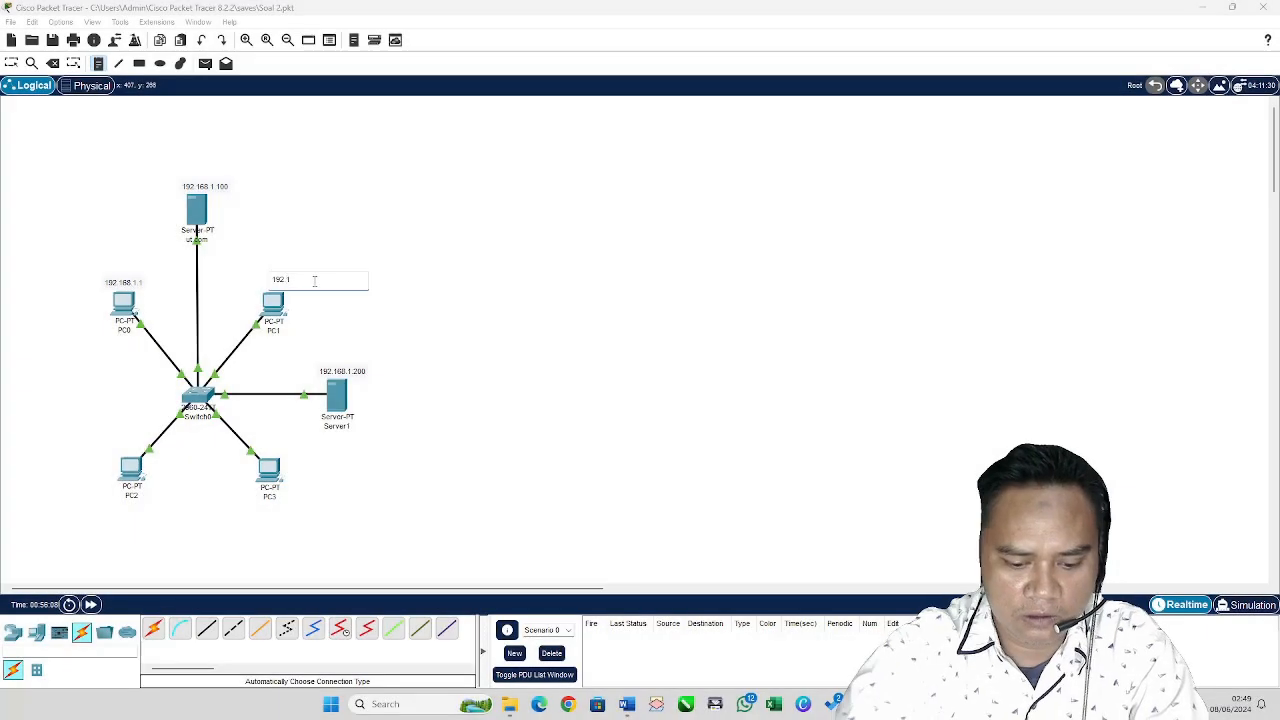
text(68)
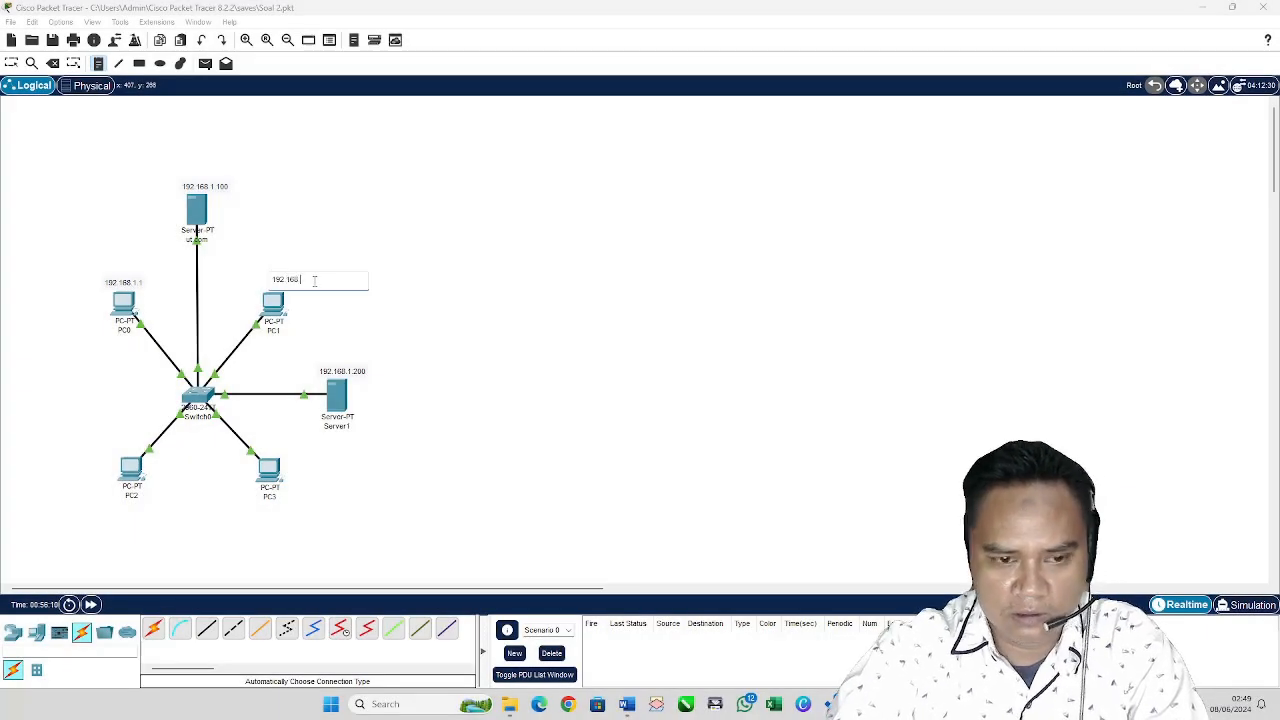
text(.1.1)
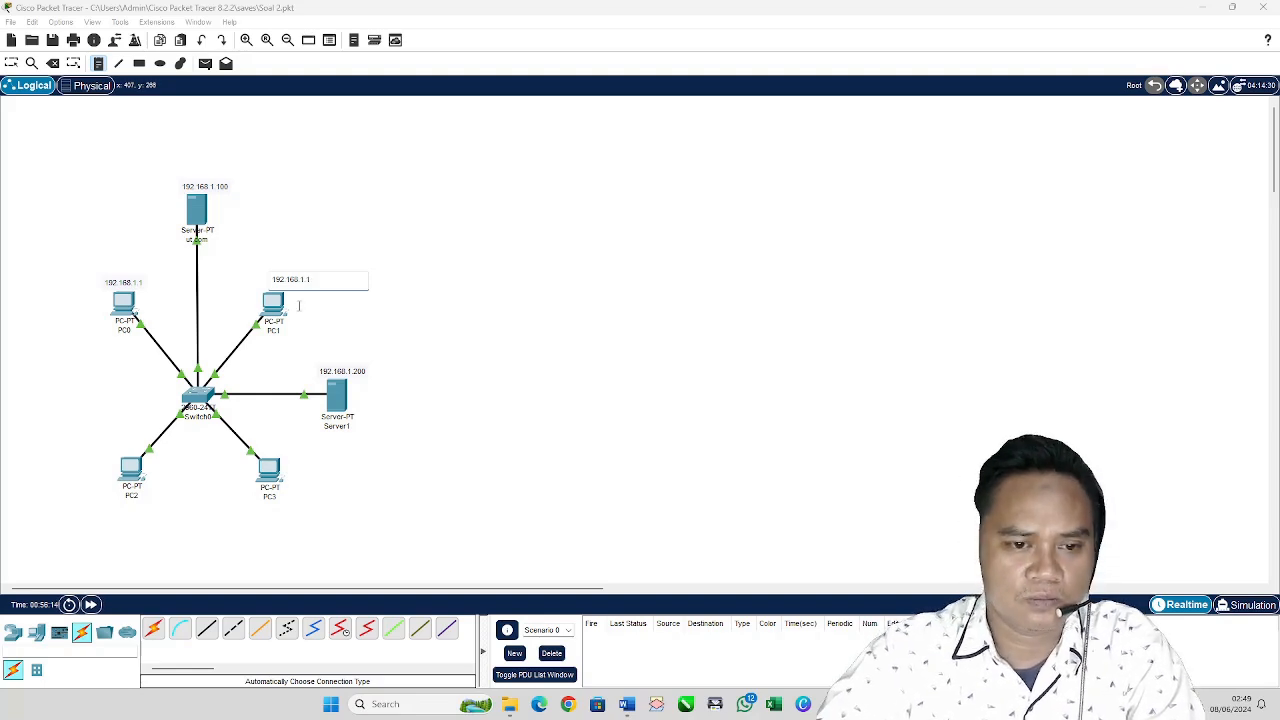
Step: Add a note reading 192.168.1.1 below PC2 and one reading 192.168.1.4 below PC3, and leave note placement
click(144, 506)
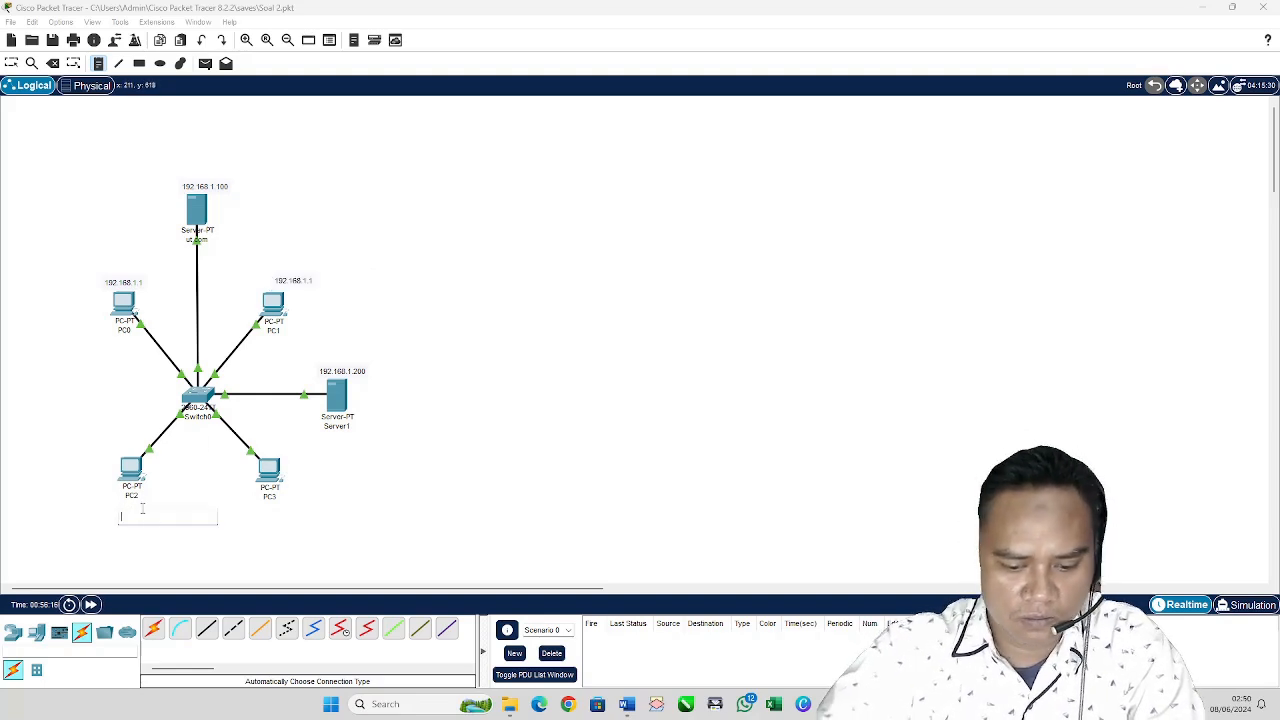
text(192.1)
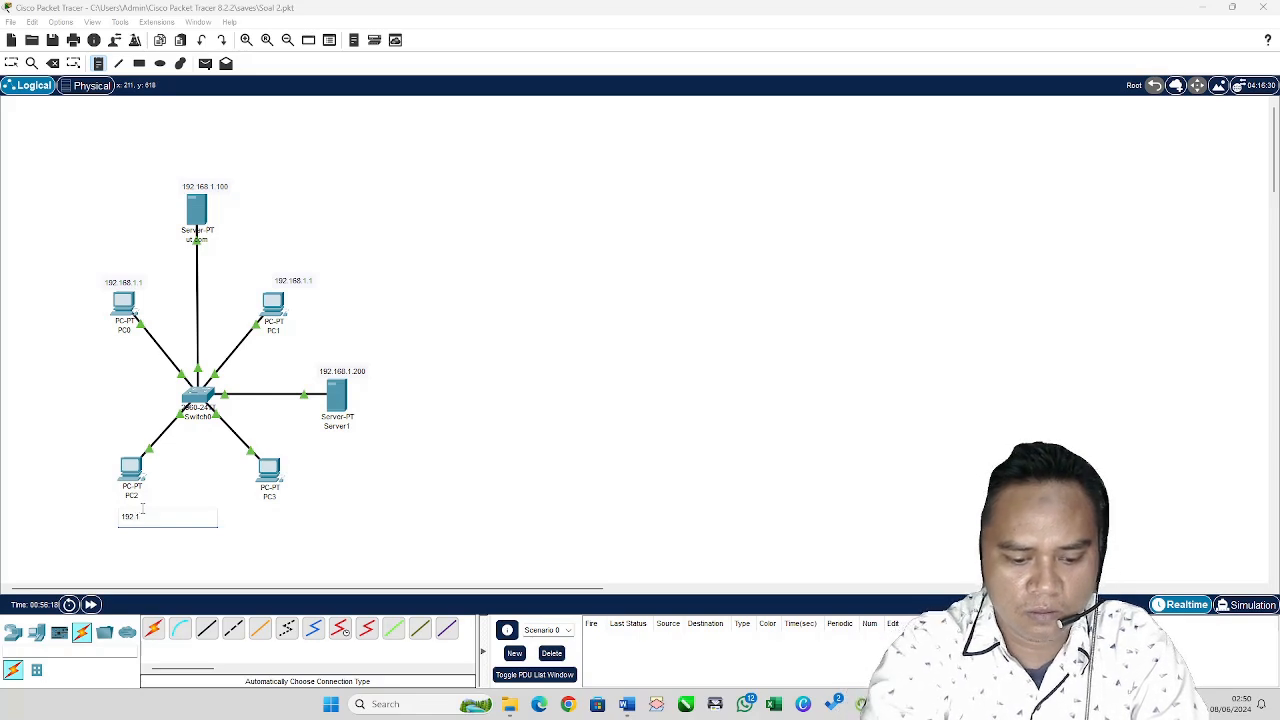
text(68.1.1)
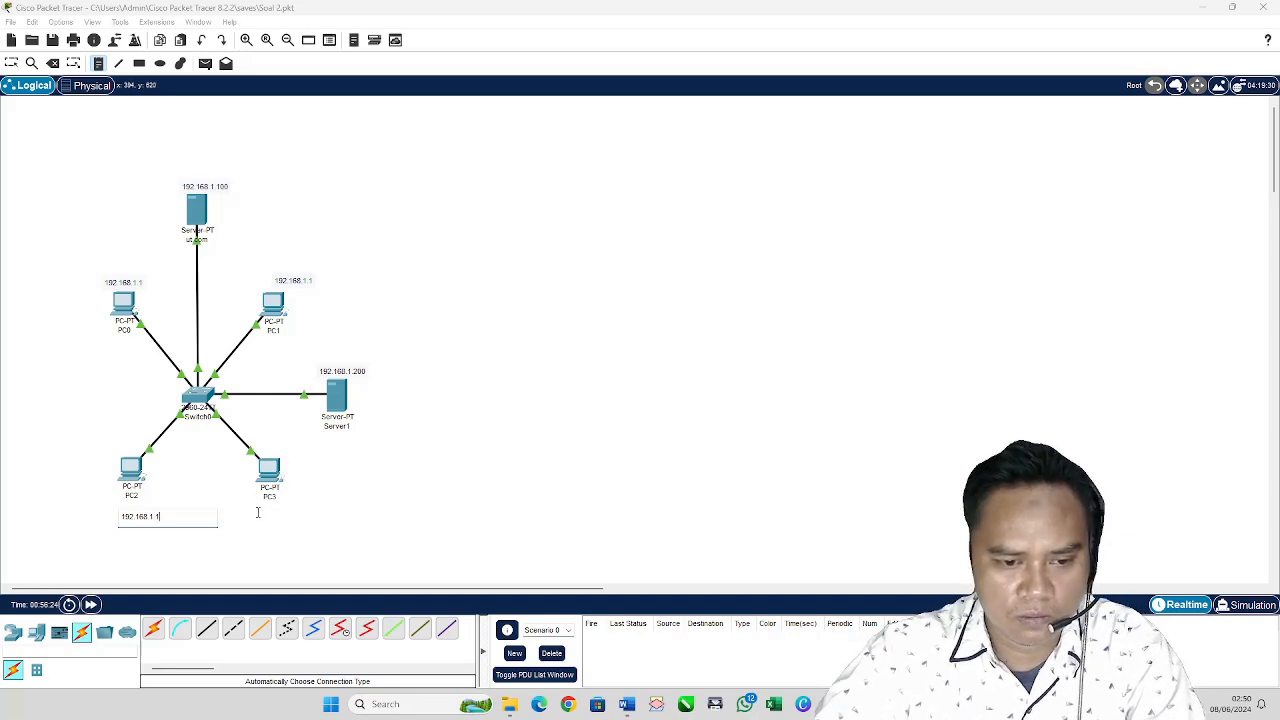
click(254, 515)
text(192.168.1.4)
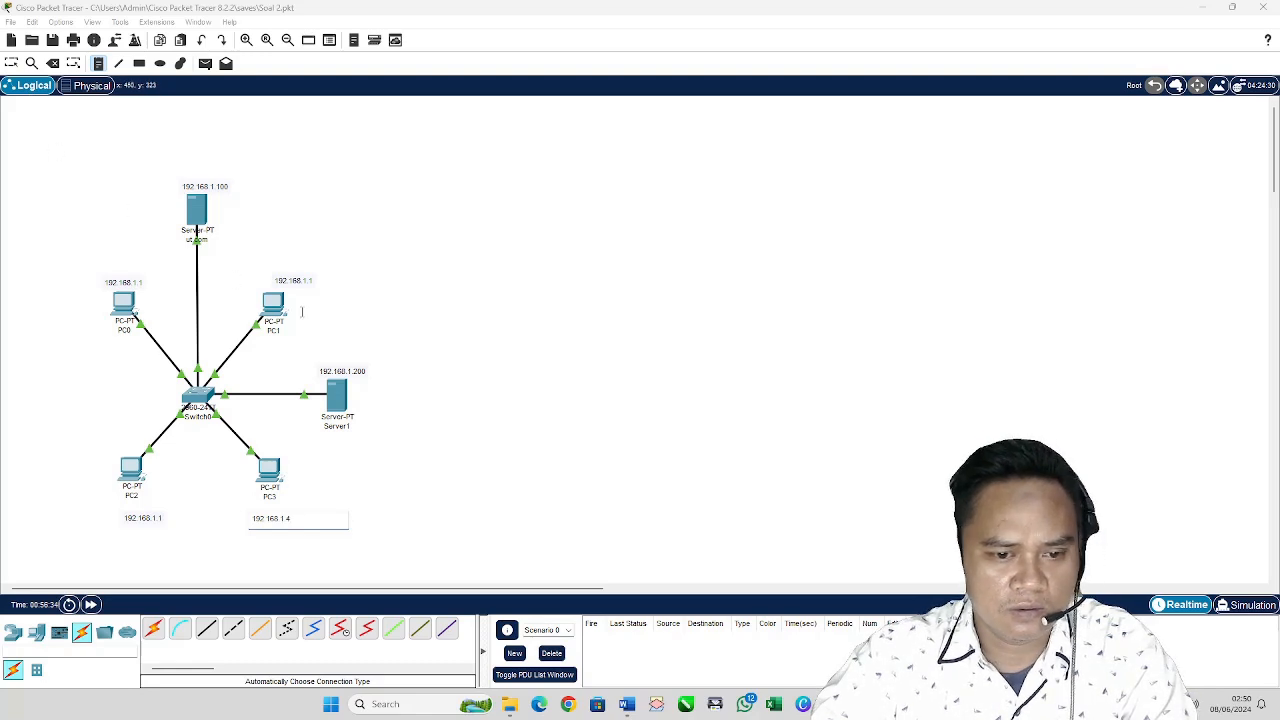
click(419, 301)
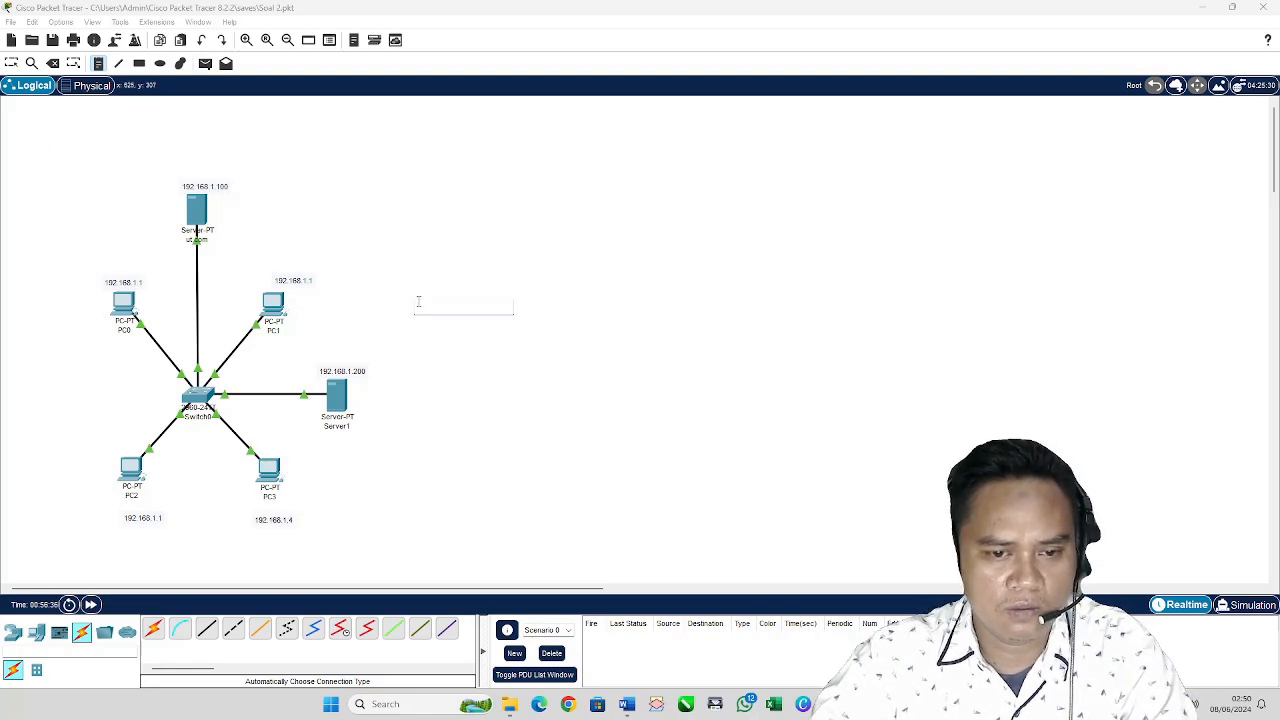
key(Escape)
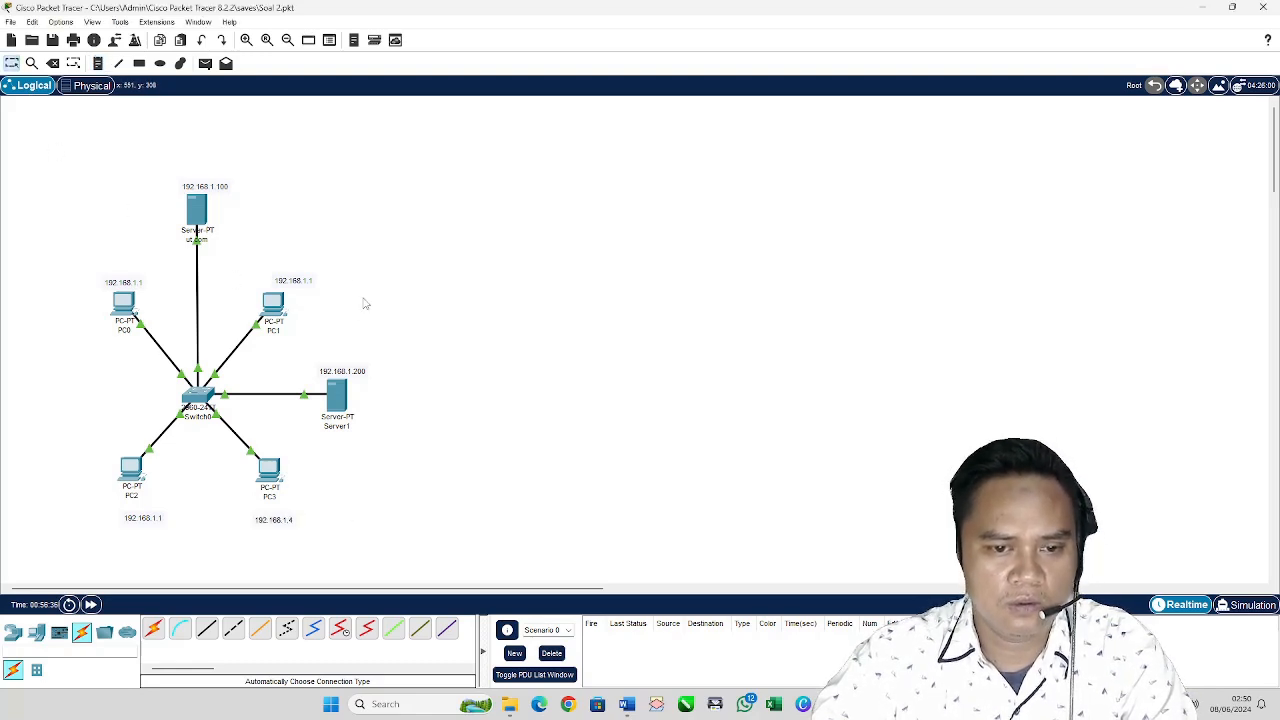
Step: Align the ut.com server and its address note straight above the switch, and centre the 192.168.1.200 note over Server1
drag(159, 167, 205, 192)
click(211, 172)
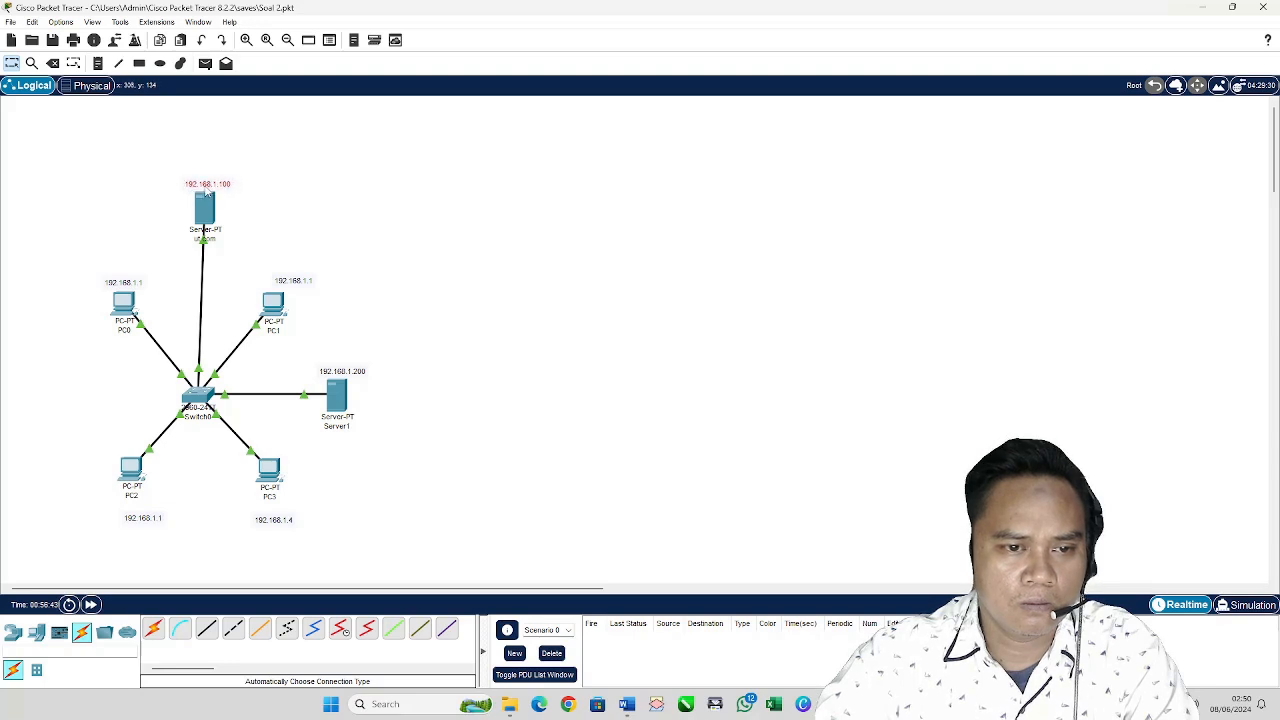
drag(289, 353, 345, 365)
click(346, 282)
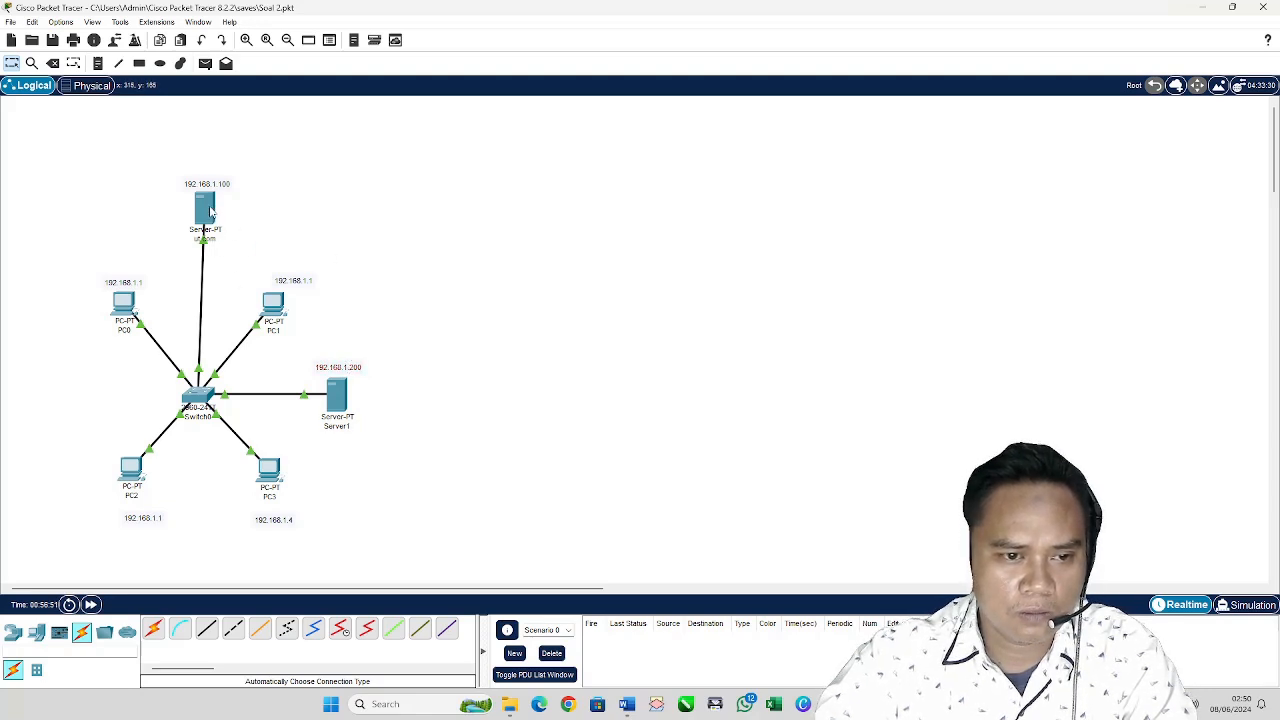
drag(210, 210, 215, 180)
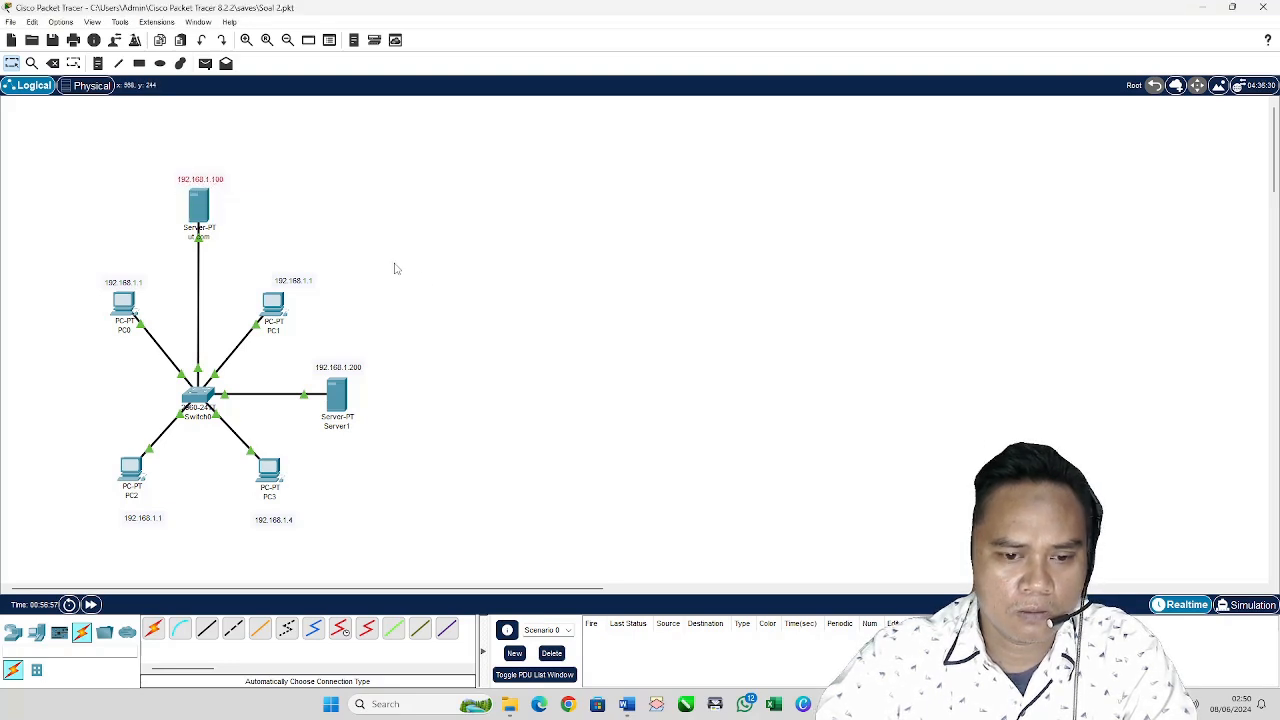
Step: Rename Server1 as DNS Server
click(339, 427)
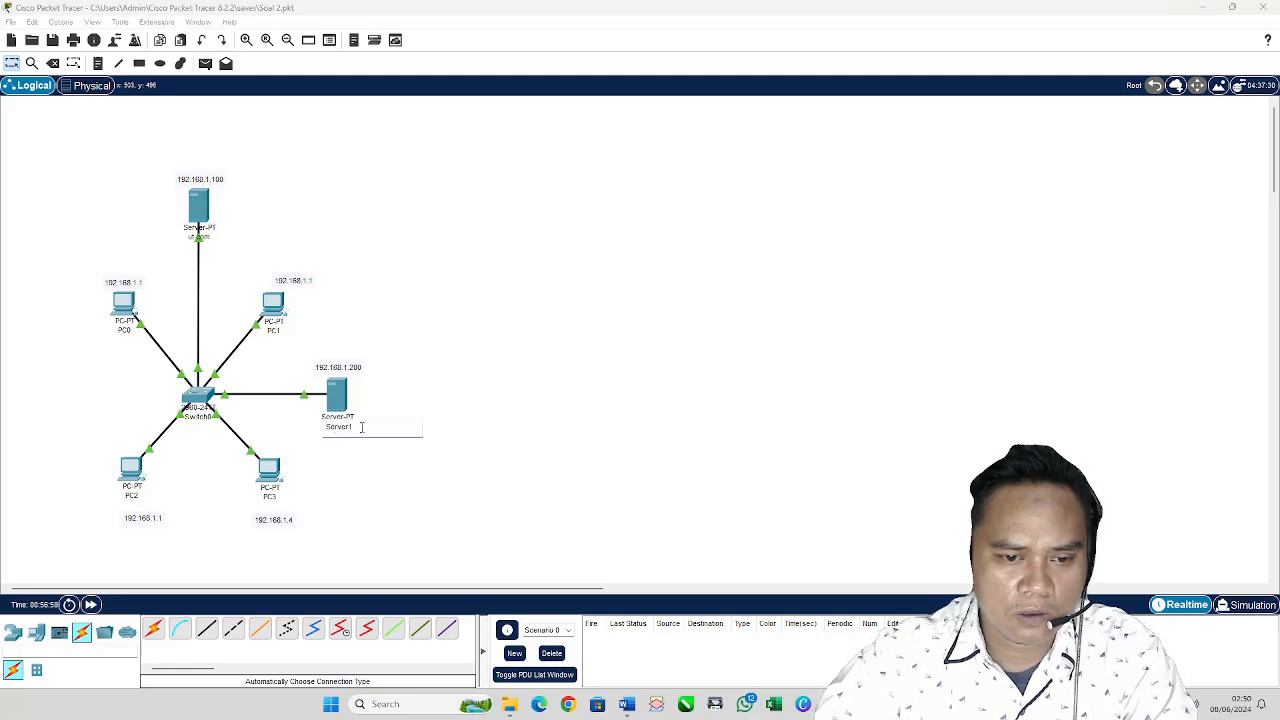
double_click(362, 427)
text(DNS)
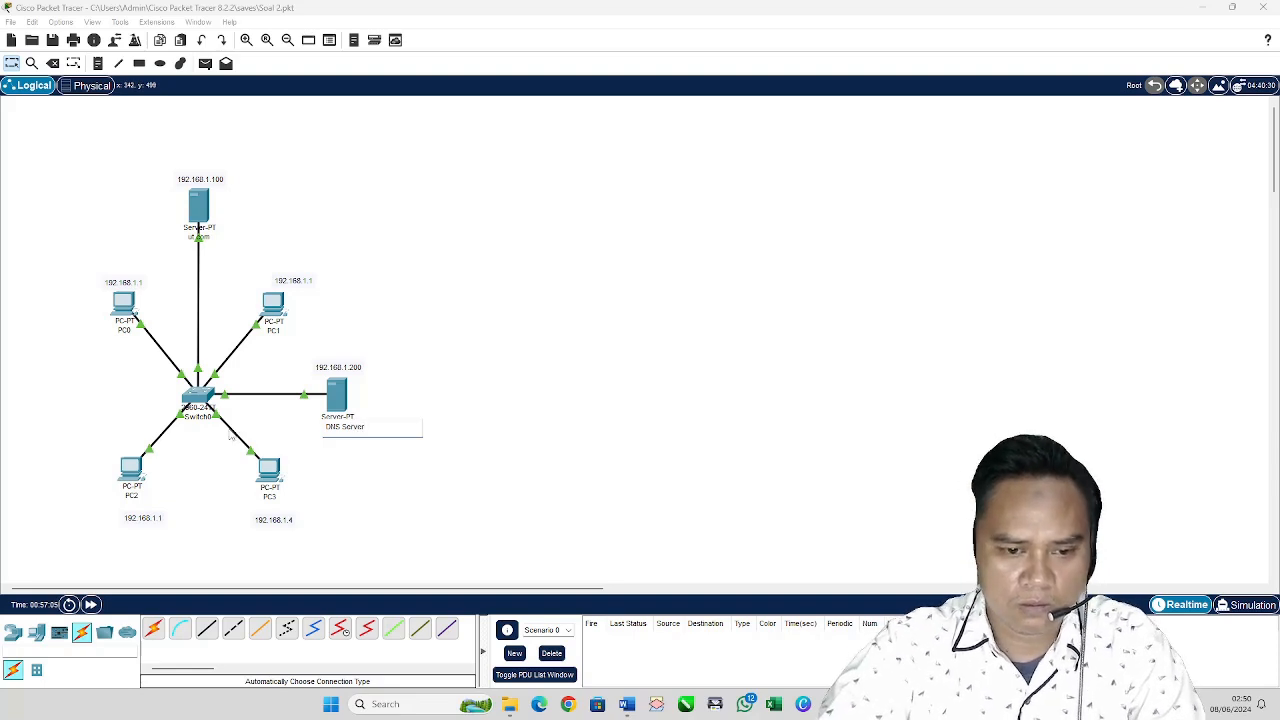
text( Server)
key(Return)
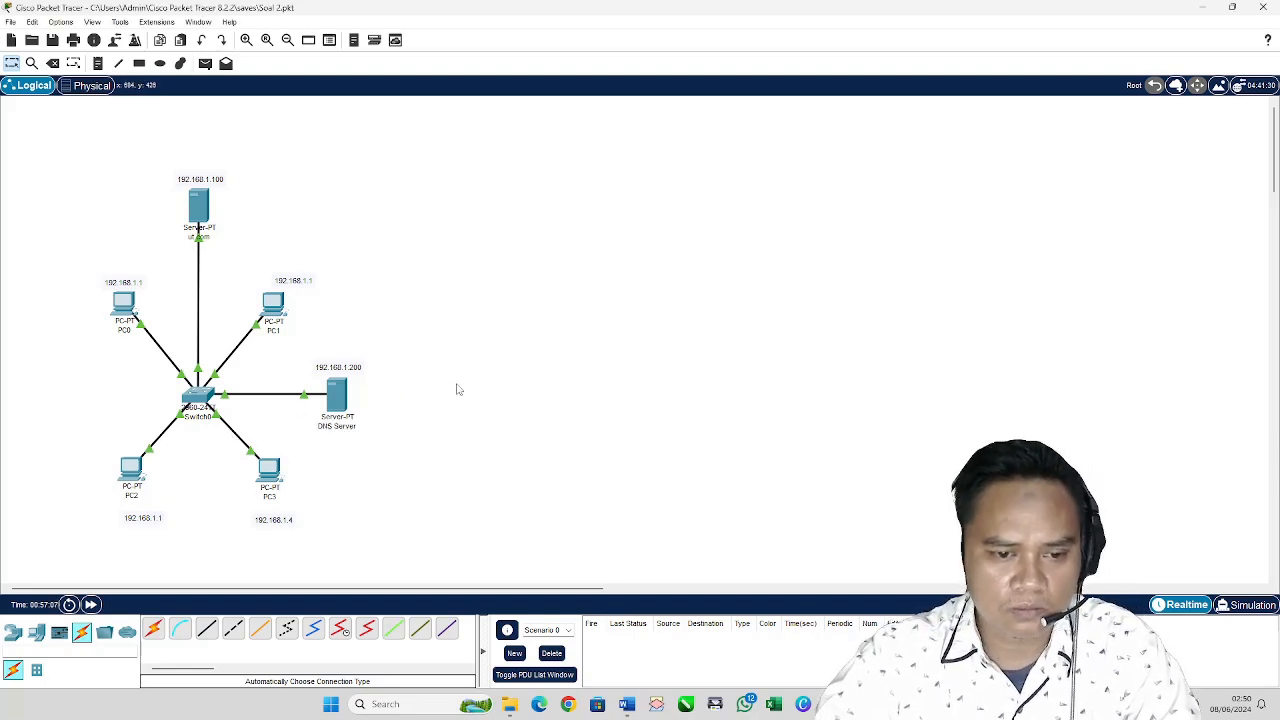
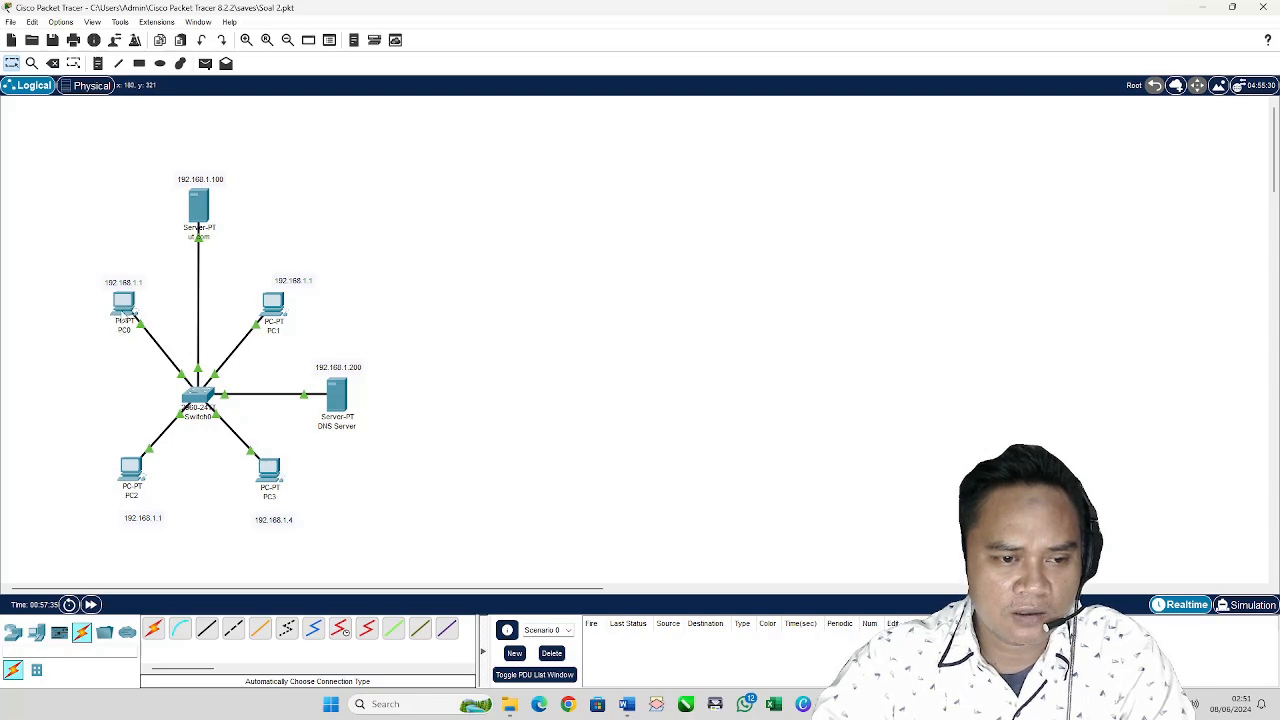
Step: Set PC0's IPv4 DNS server to 192.168.1.200 in its global settings and close its window
click(123, 311)
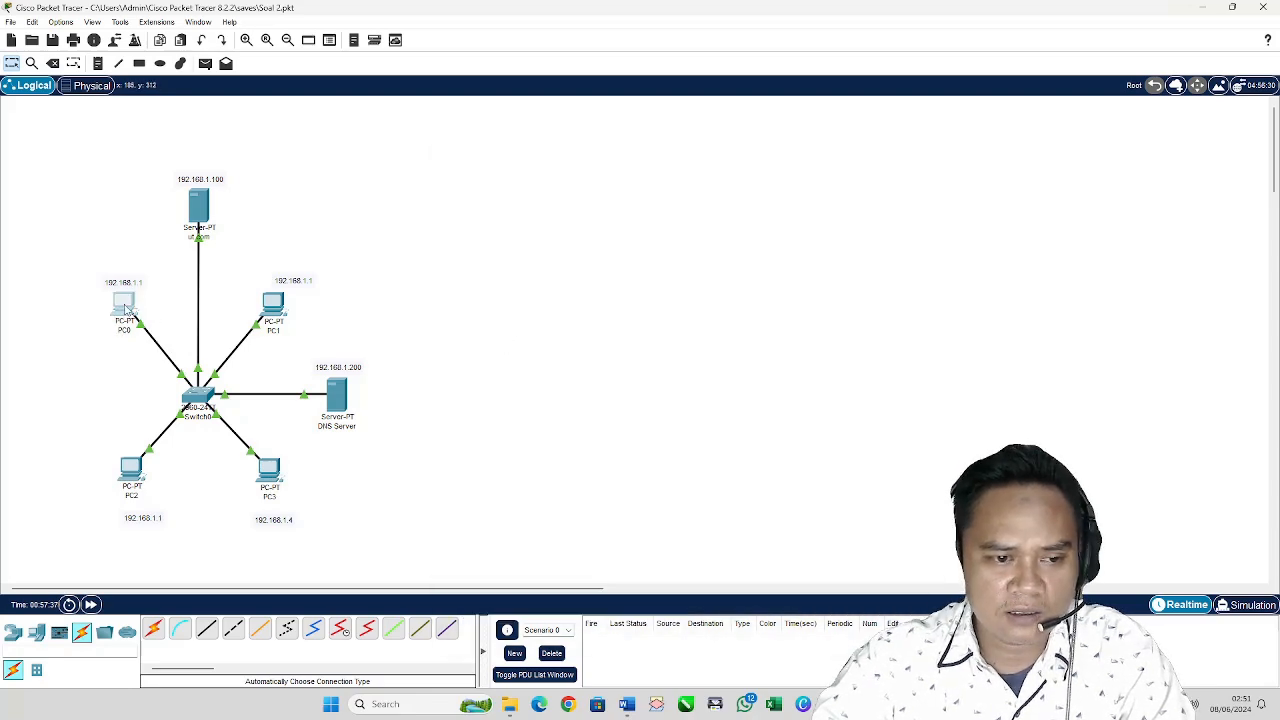
click(127, 310)
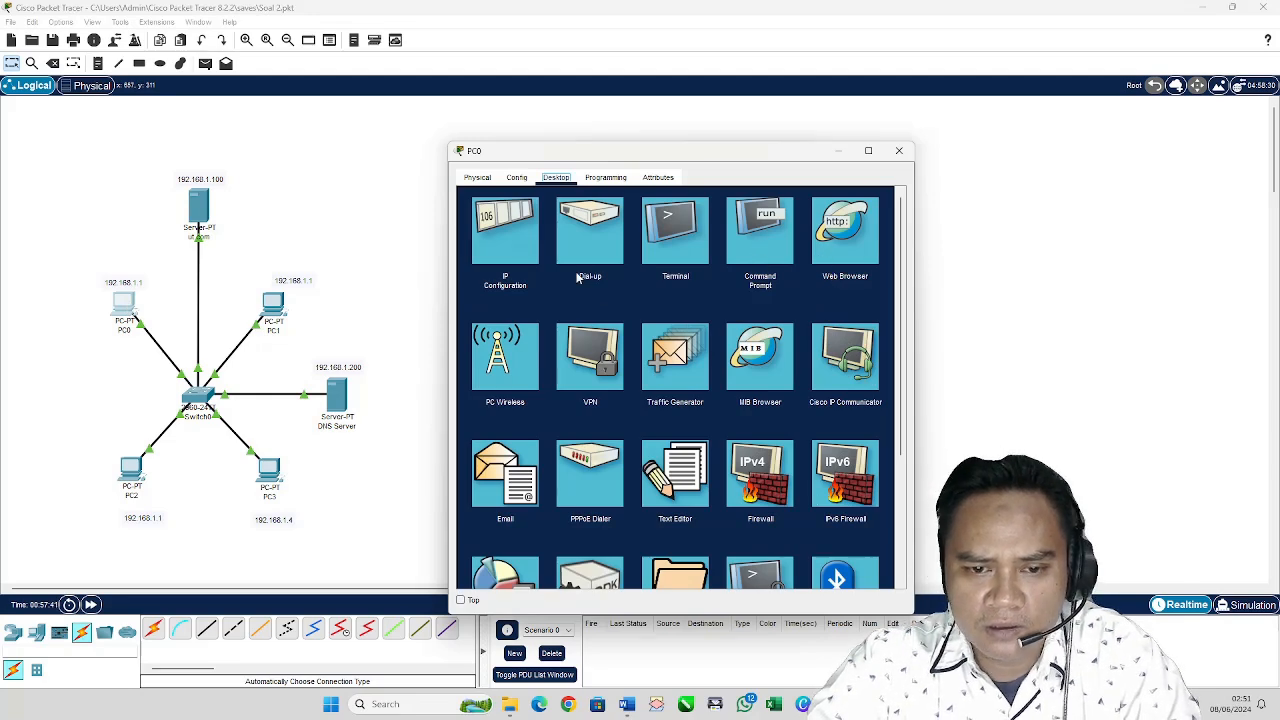
click(516, 177)
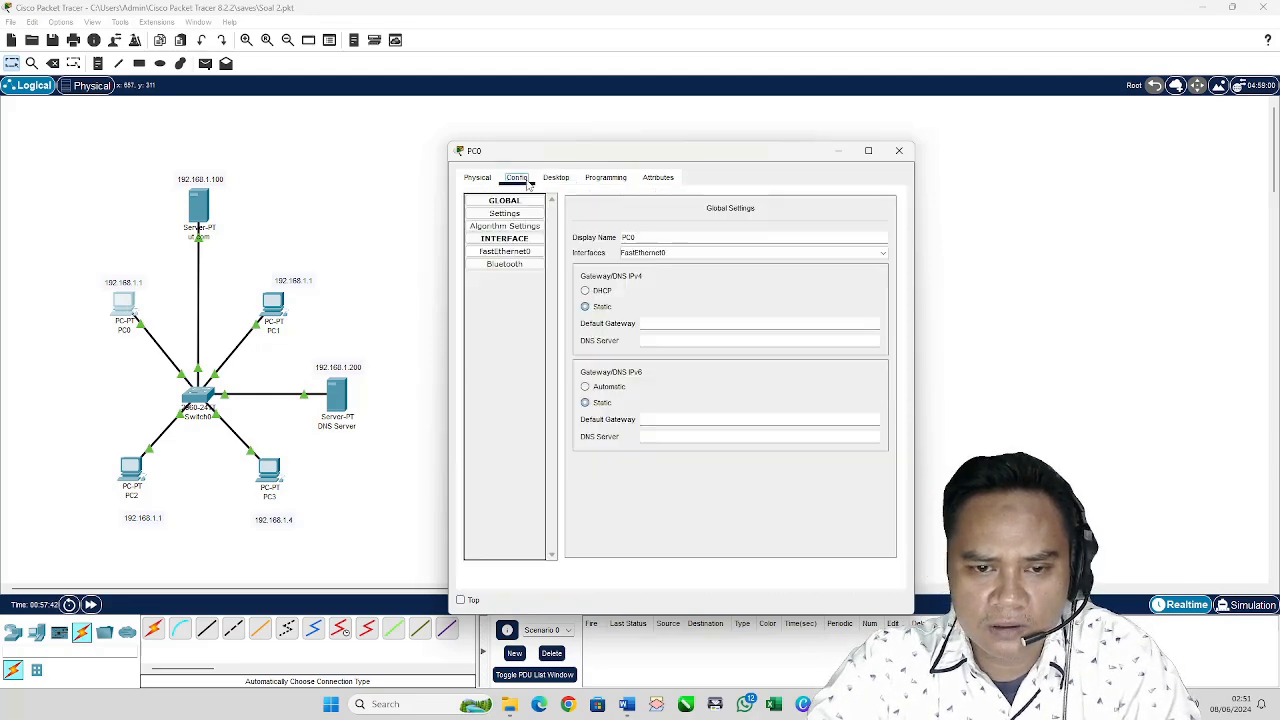
click(504, 251)
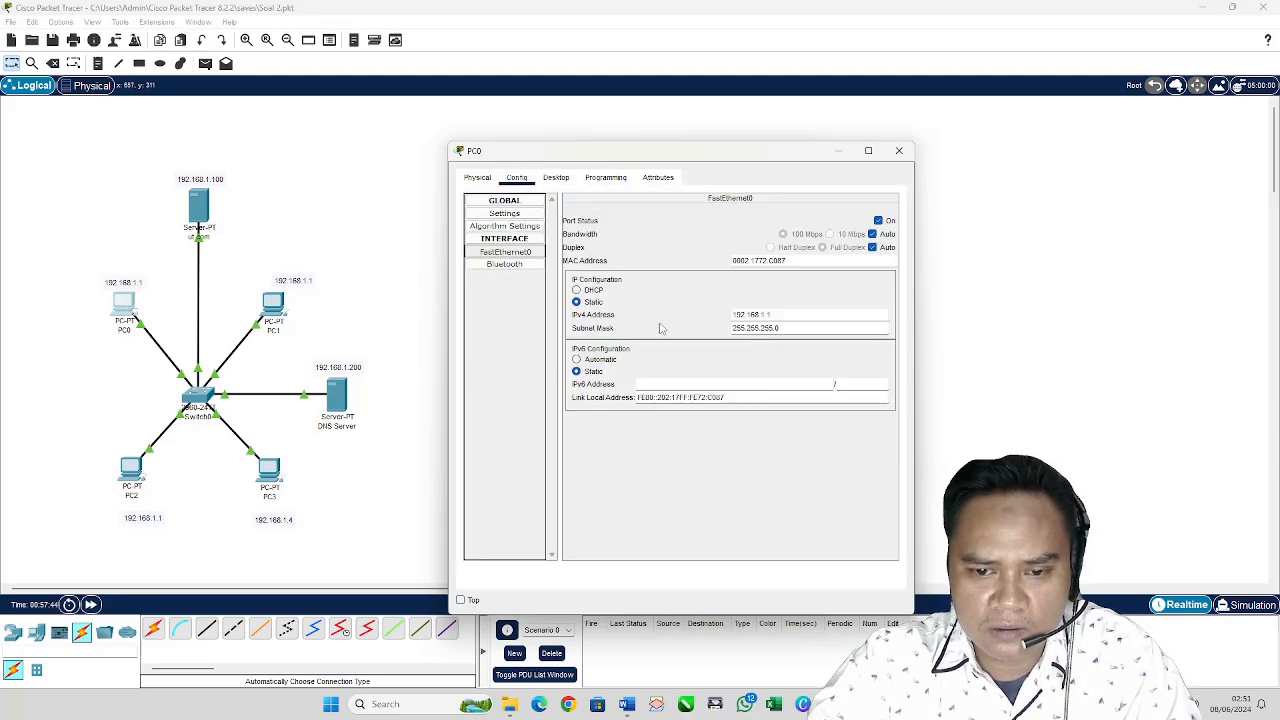
click(514, 214)
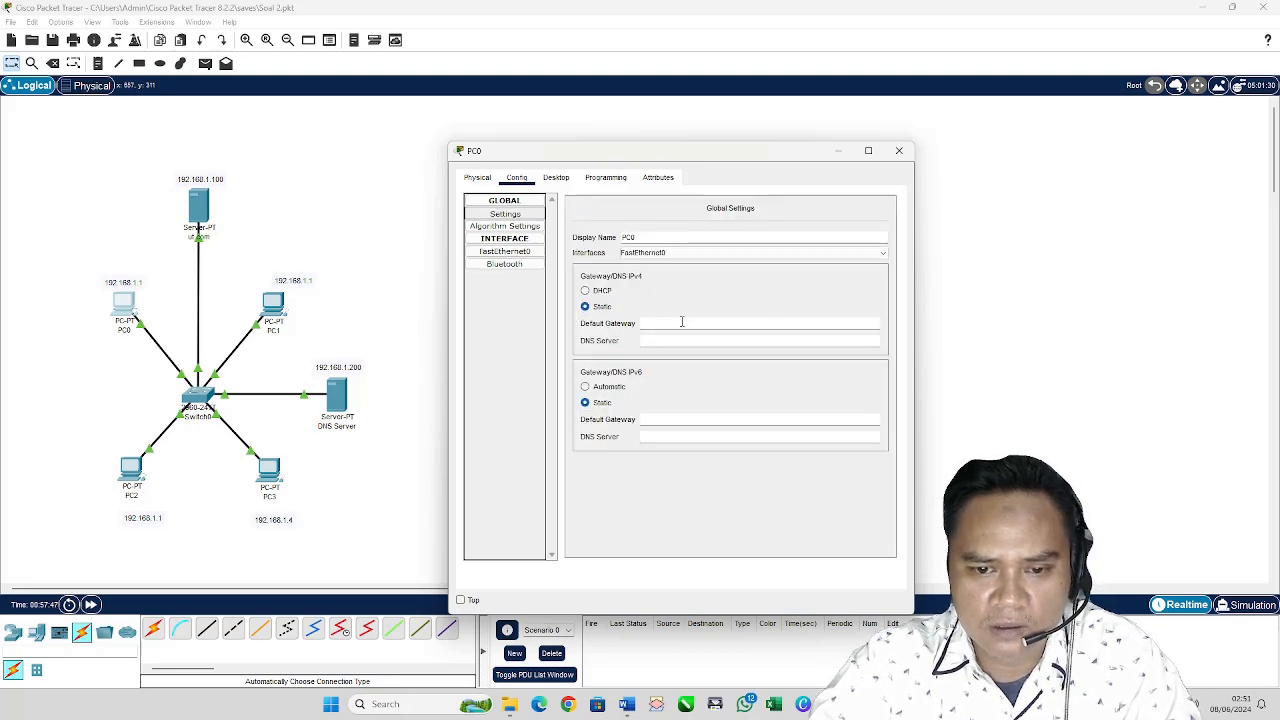
click(657, 340)
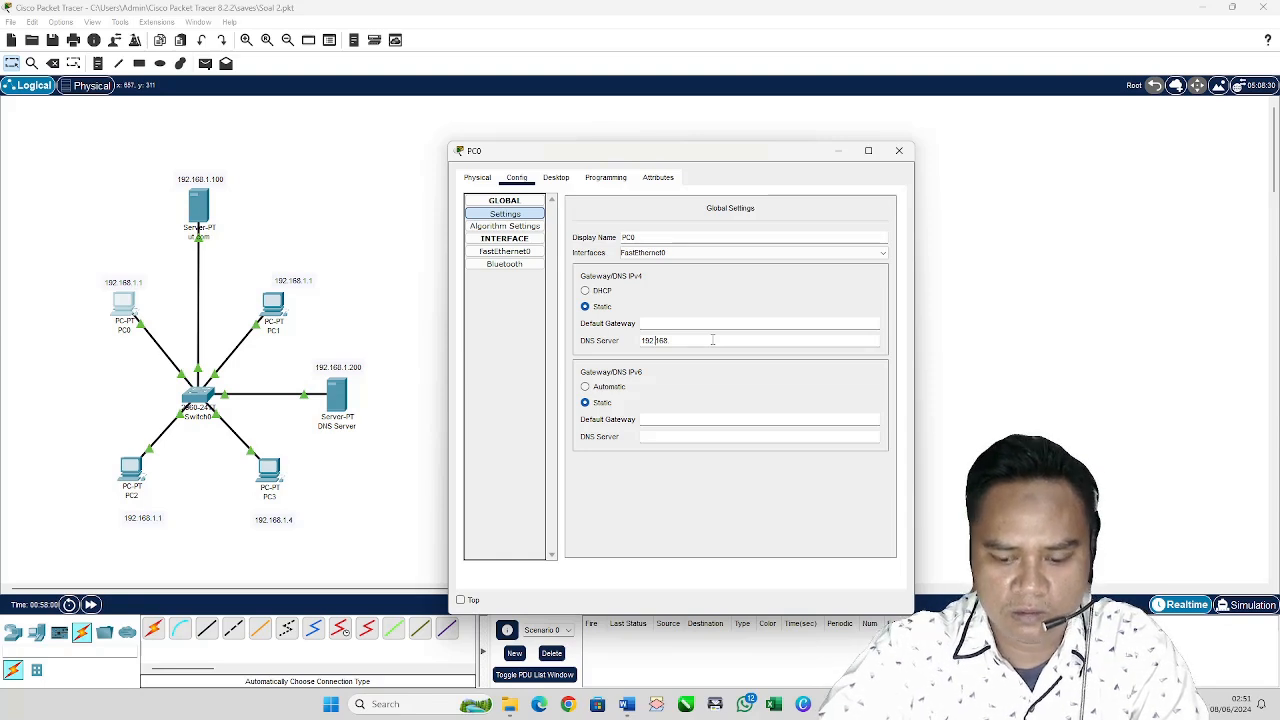
text(.168)
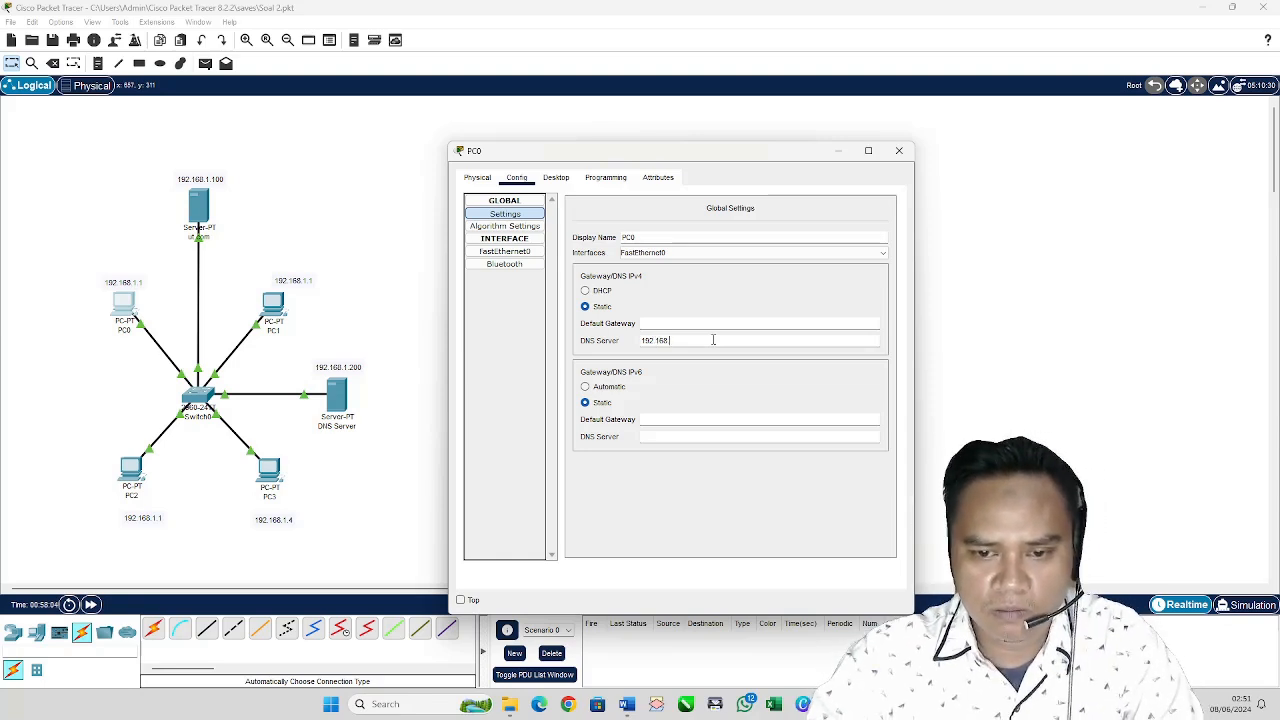
text(.)
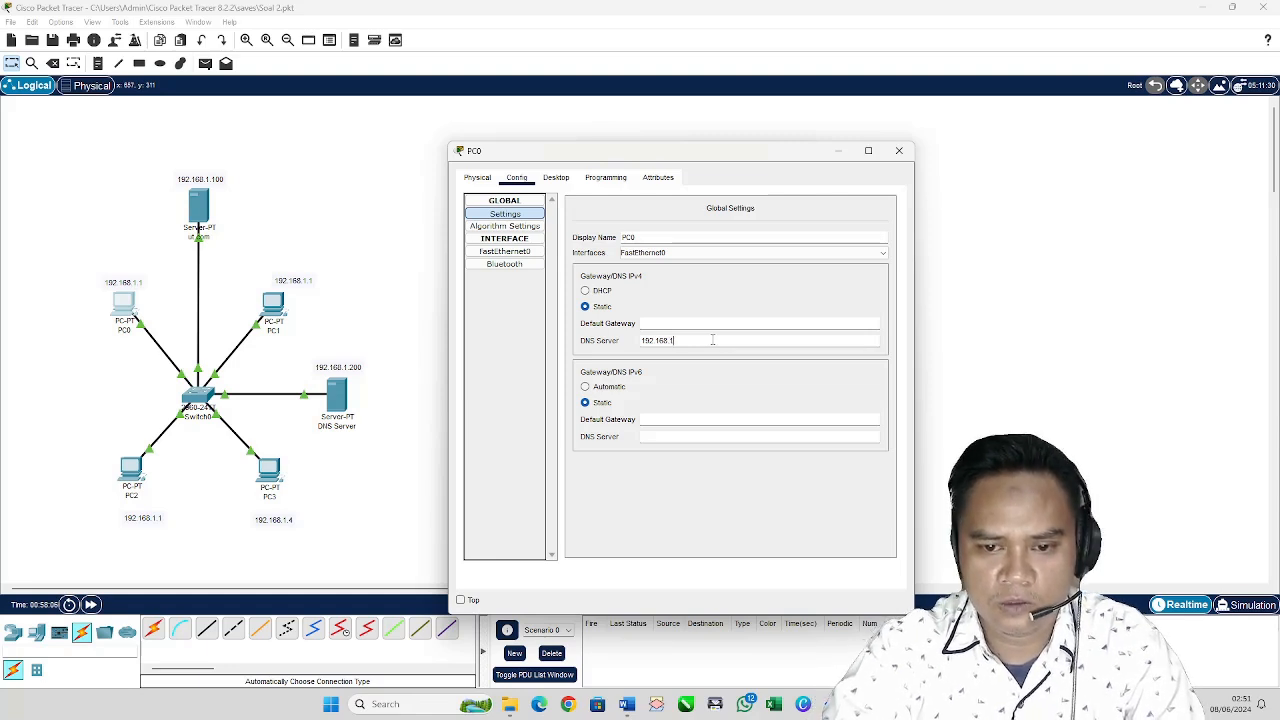
text(1)
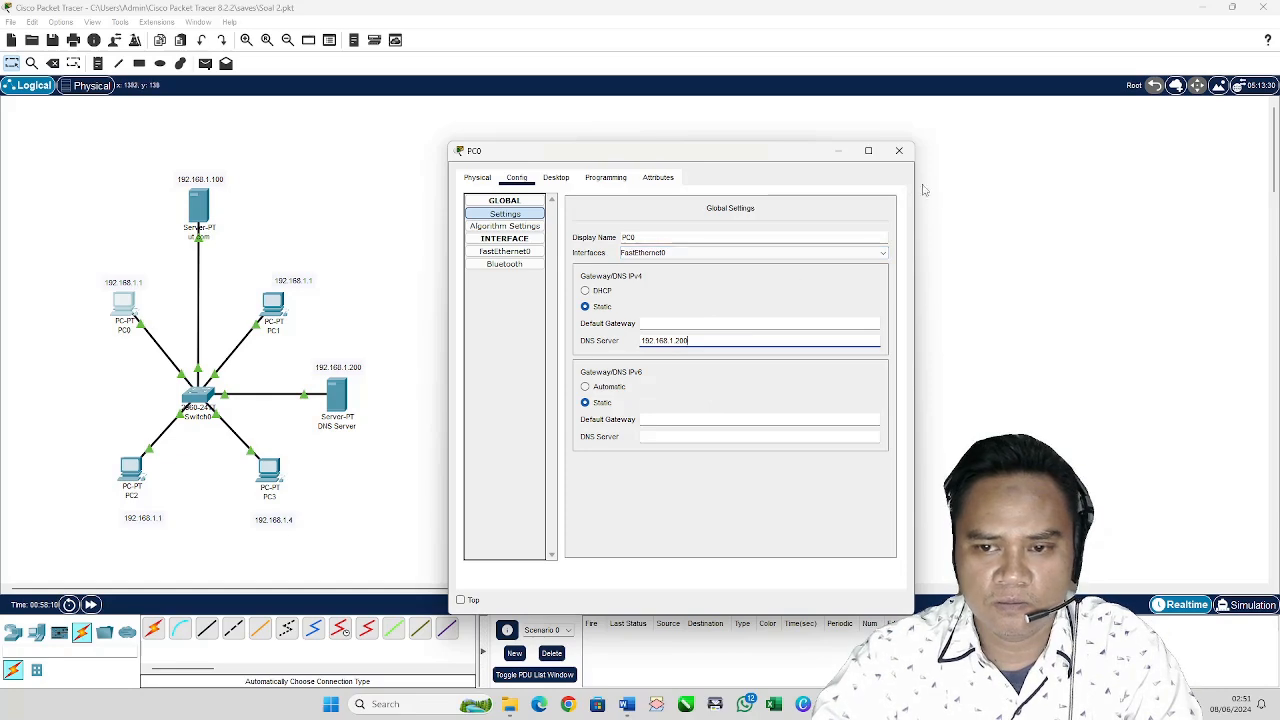
click(899, 150)
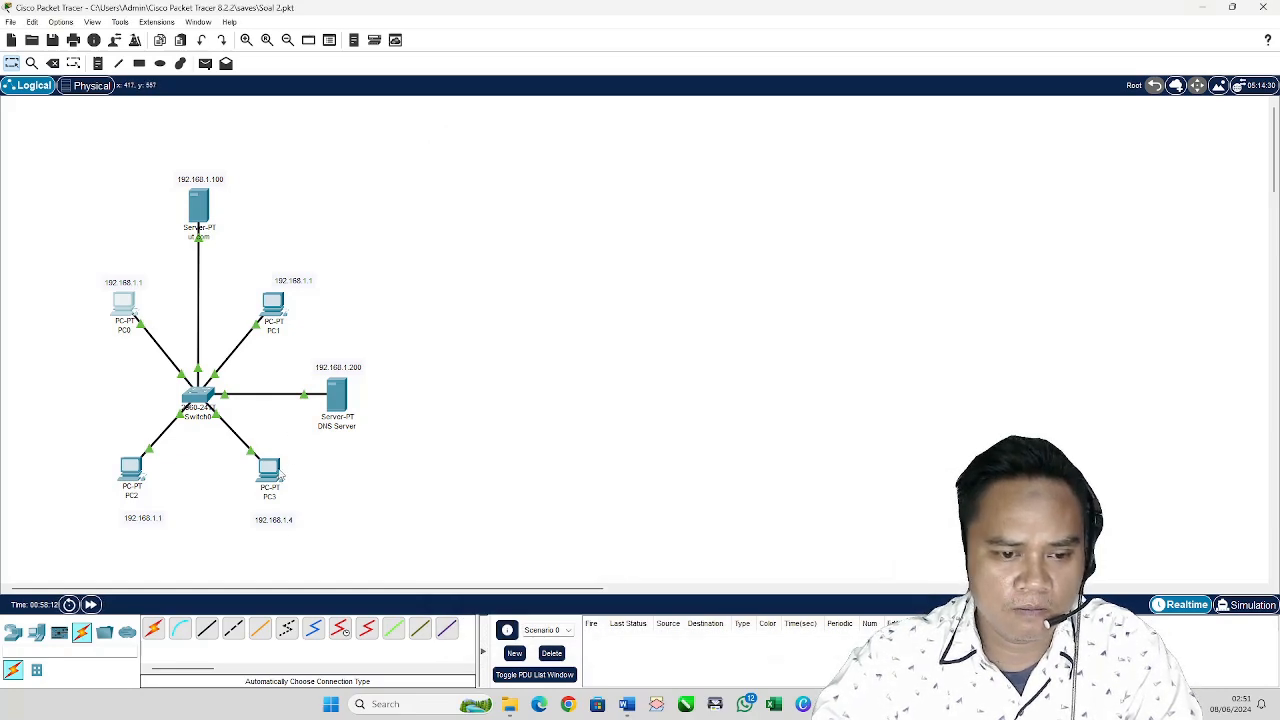
Step: Set PC1's IPv4 DNS server to 192.168.1.200, copy that address and close PC1's window
click(279, 303)
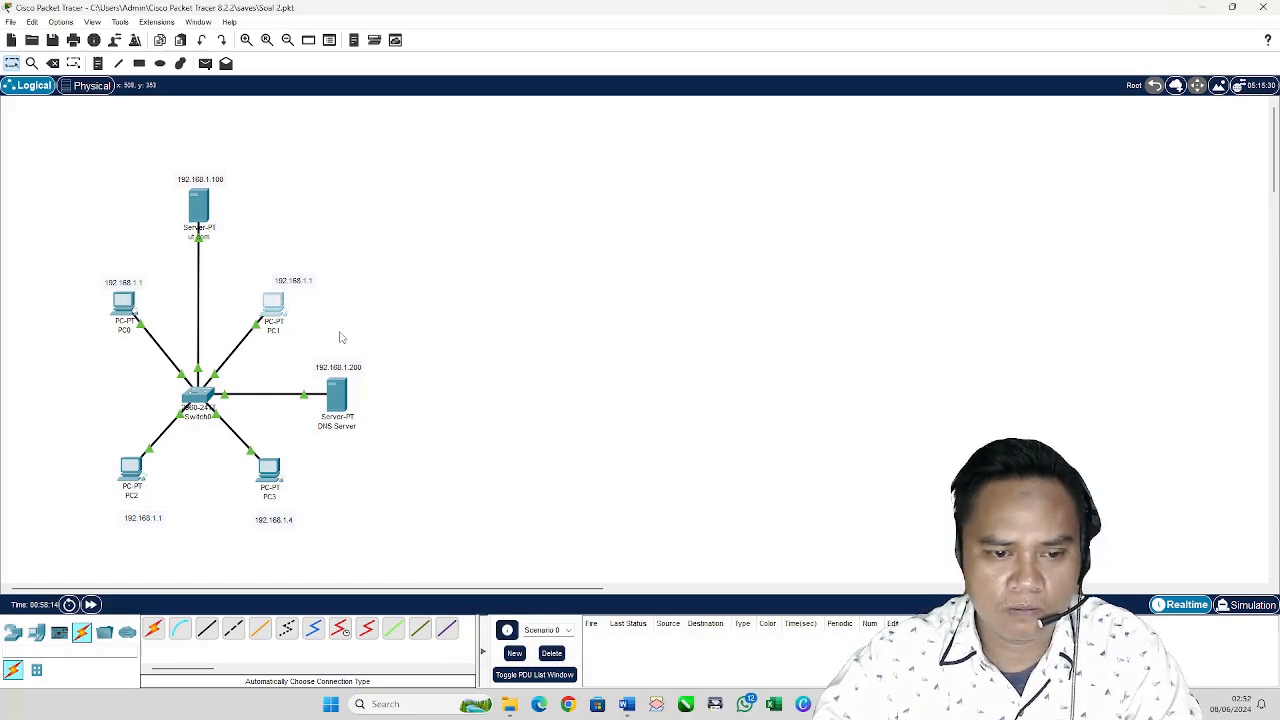
click(298, 325)
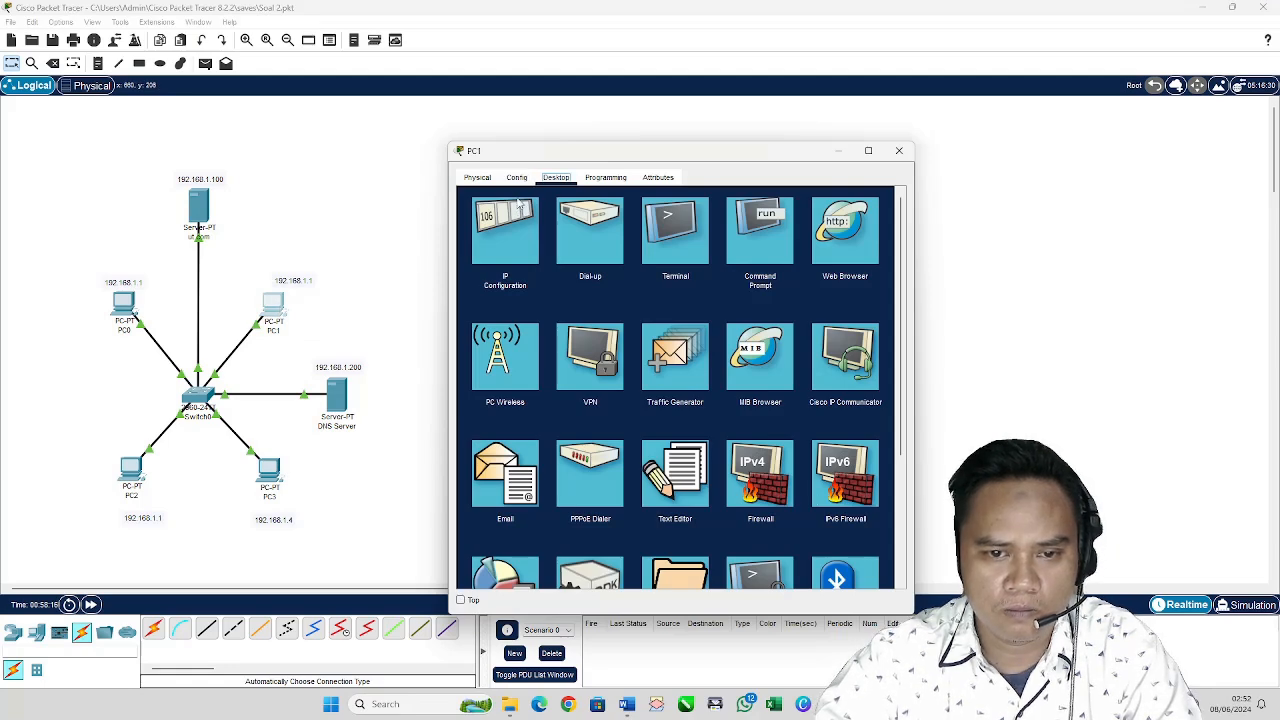
click(517, 178)
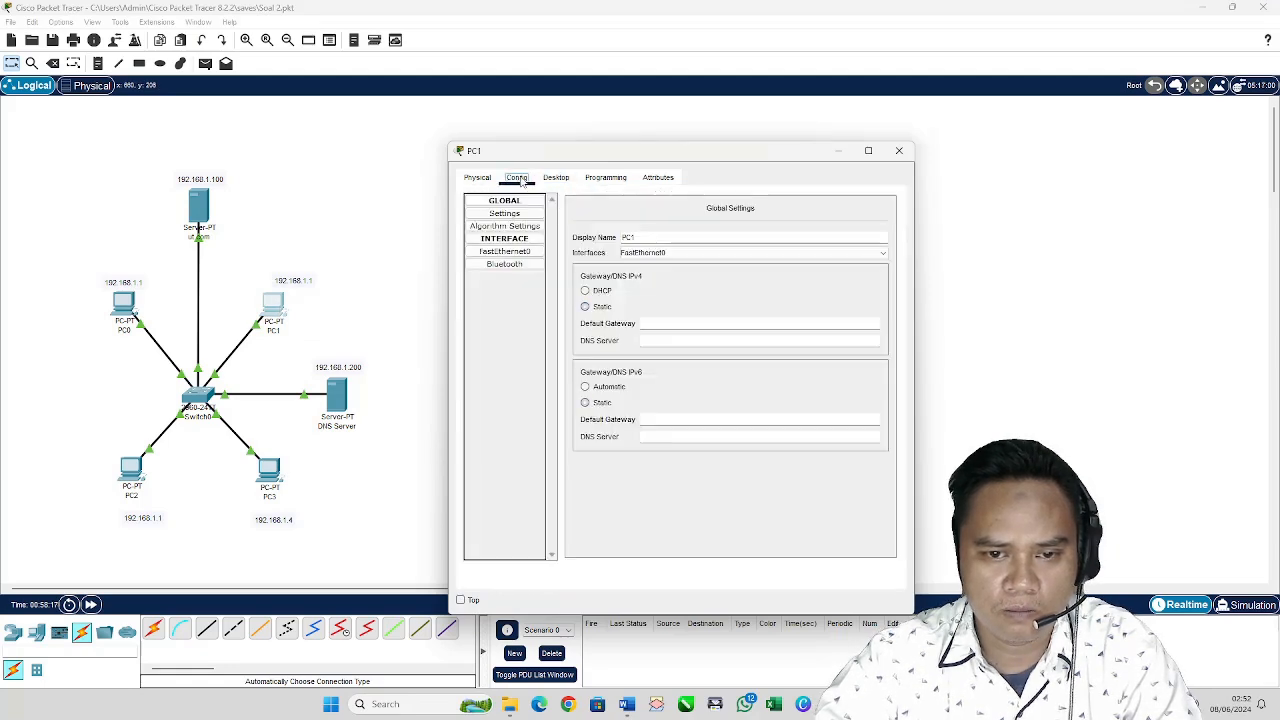
click(665, 340)
text(192)
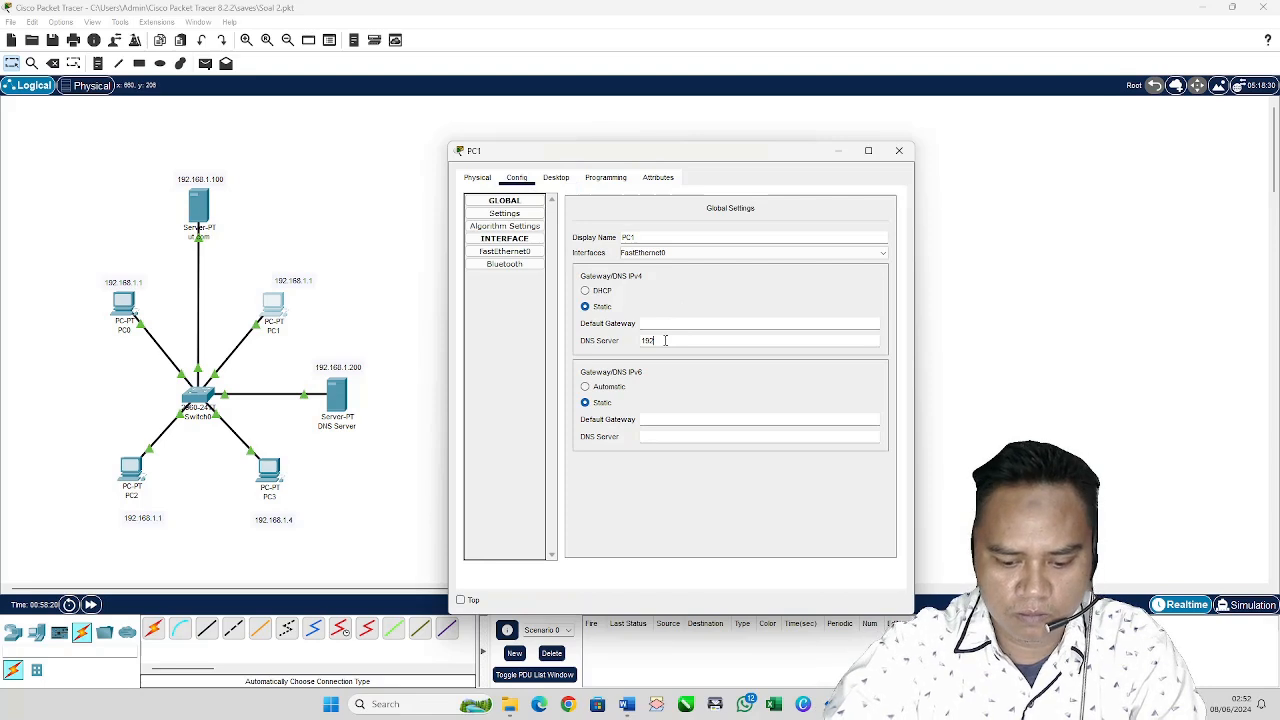
text(.168.1.200)
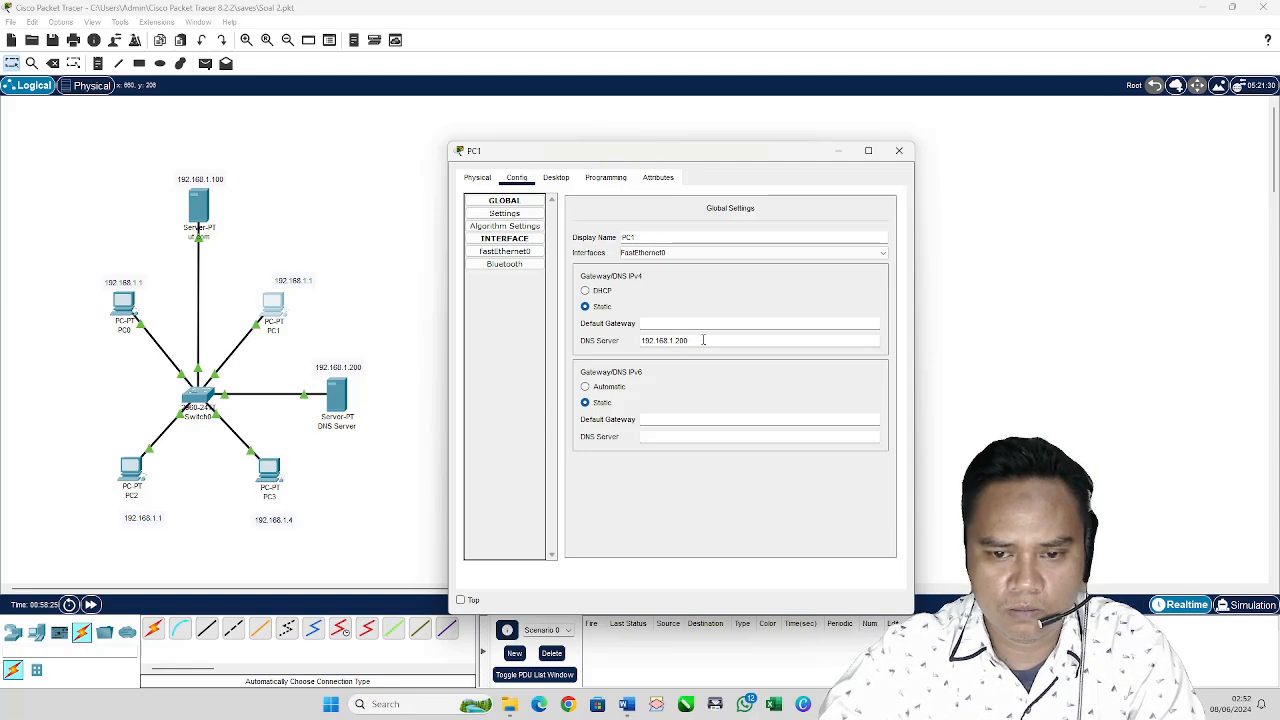
drag(703, 340, 599, 344)
key(ctrl+c)
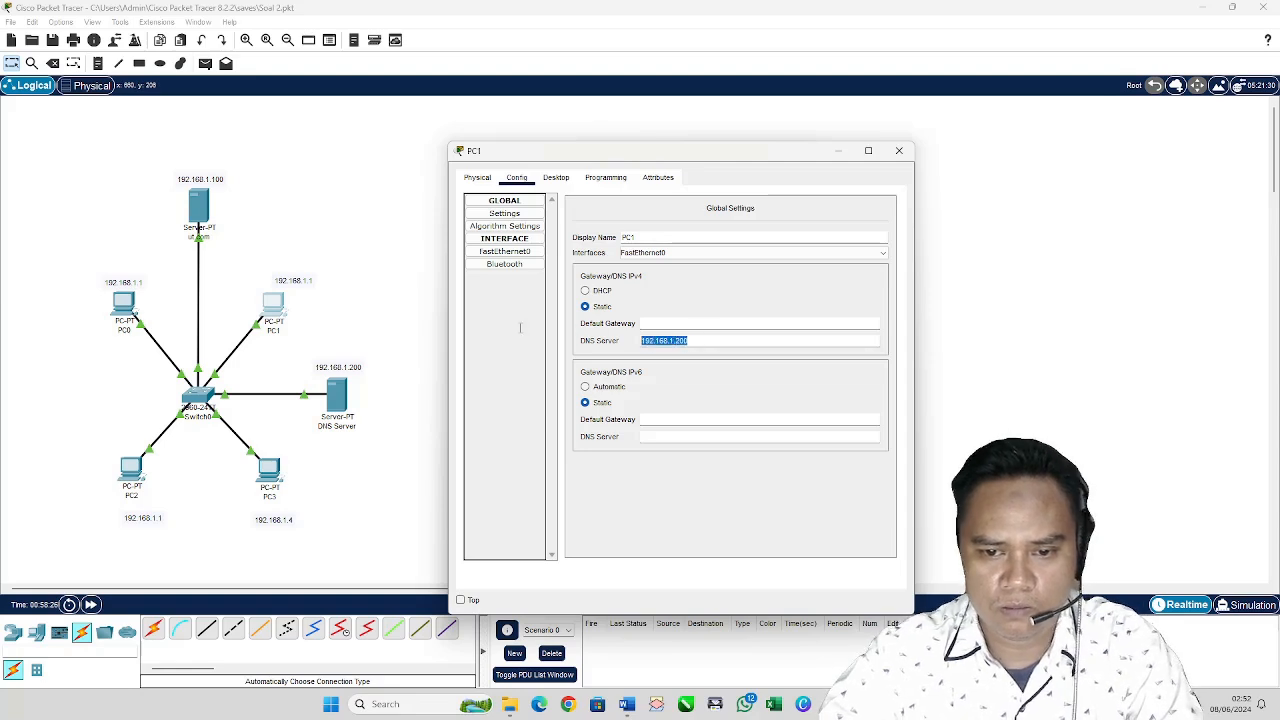
click(382, 504)
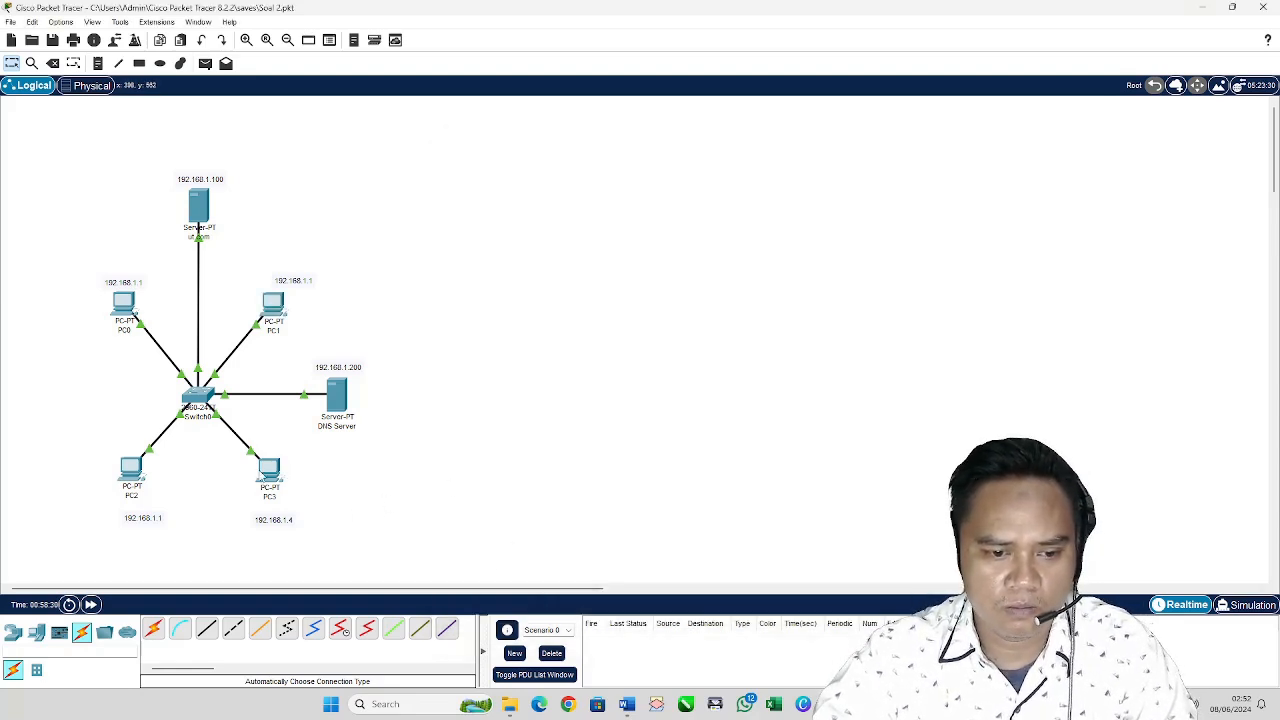
Step: Set PC2's IPv4 DNS server to 192.168.1.200 in its global settings and close its window
click(132, 473)
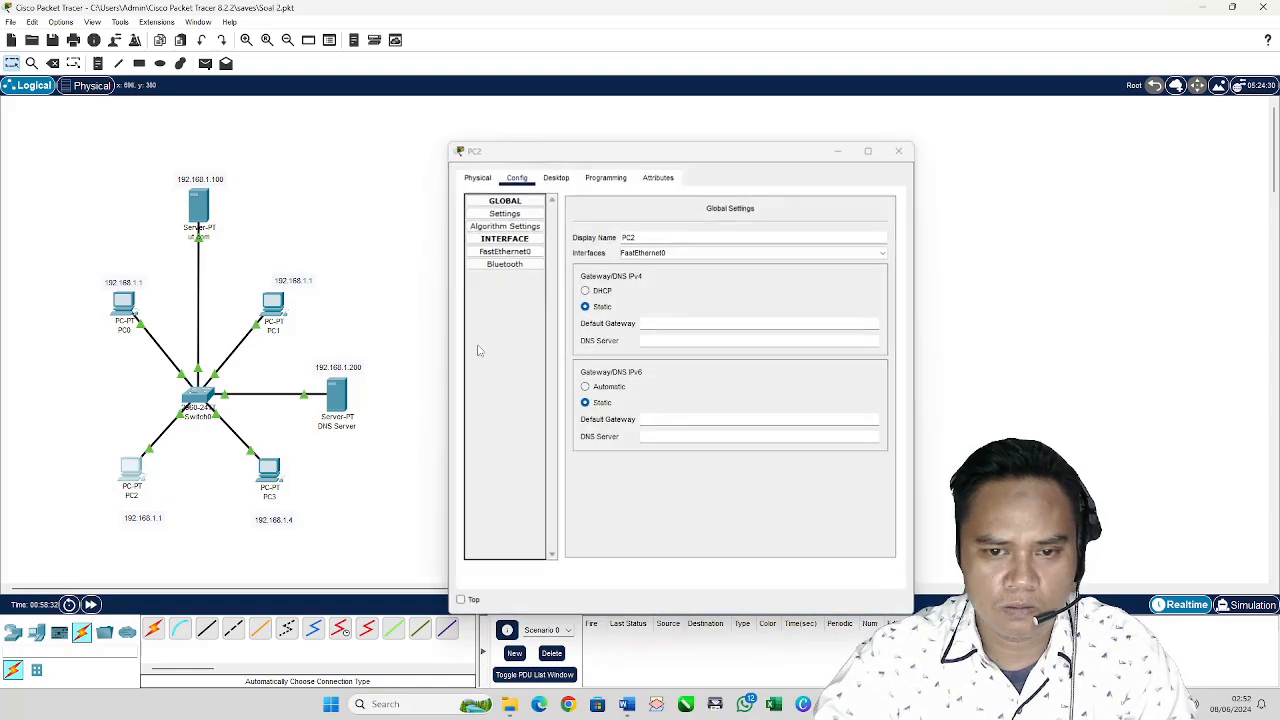
click(140, 468)
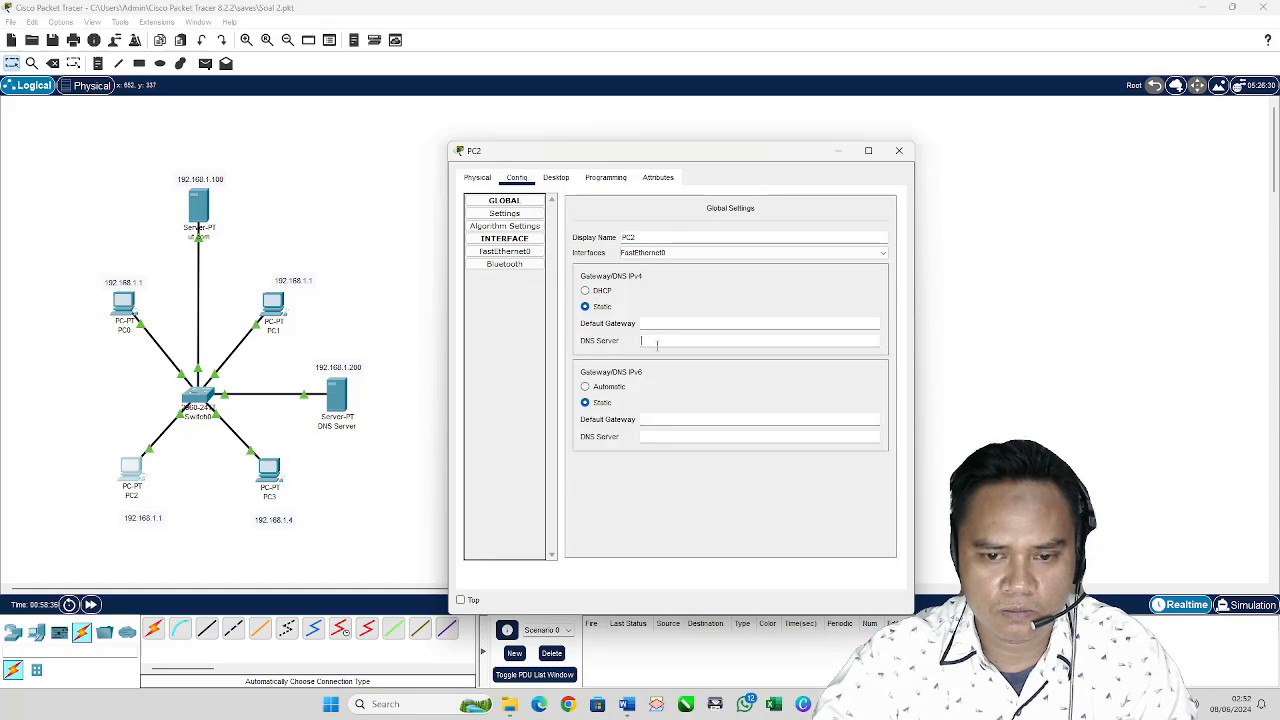
key(ctrl+v)
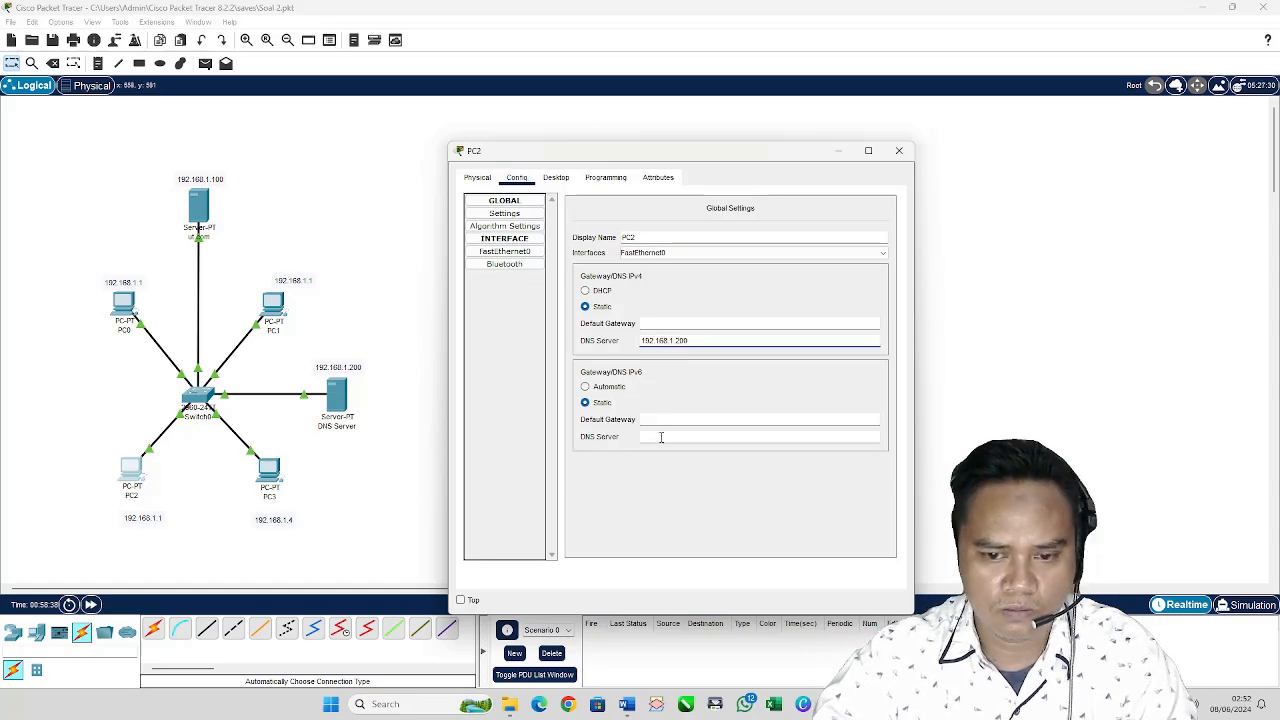
click(899, 150)
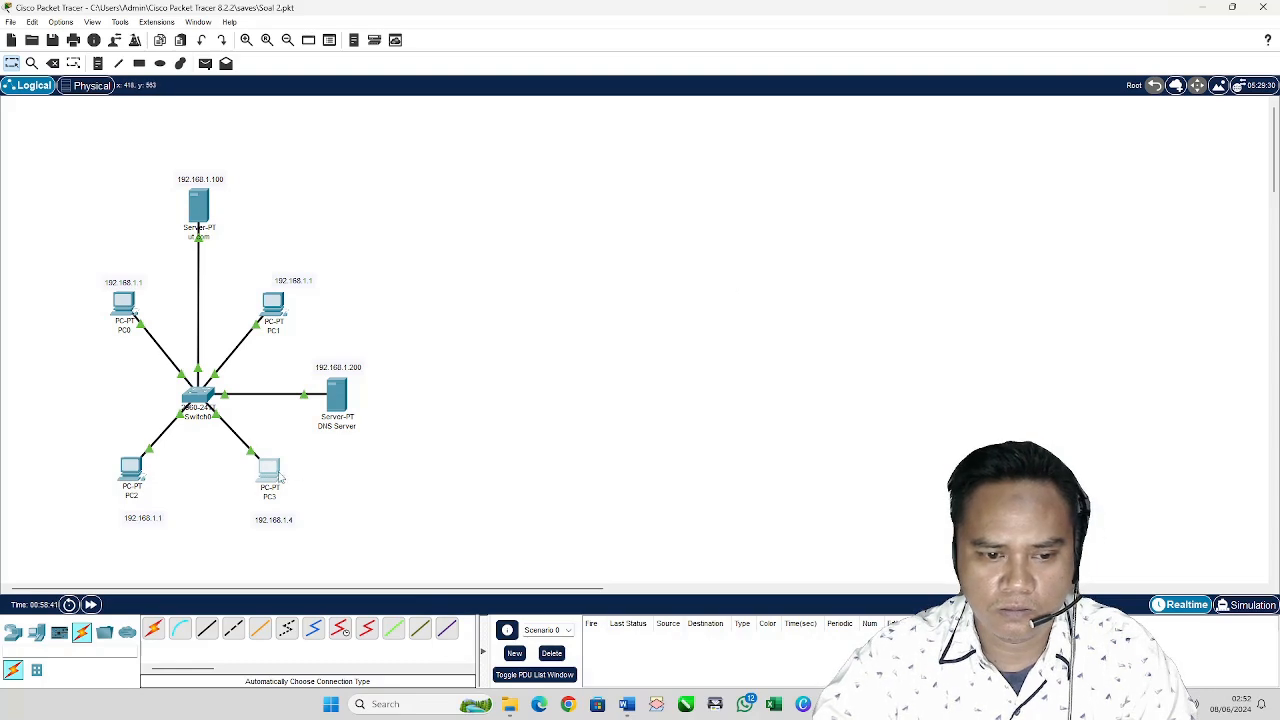
Step: Set PC3's IPv4 DNS server to 192.168.1.200 in its global settings and close its window
click(266, 480)
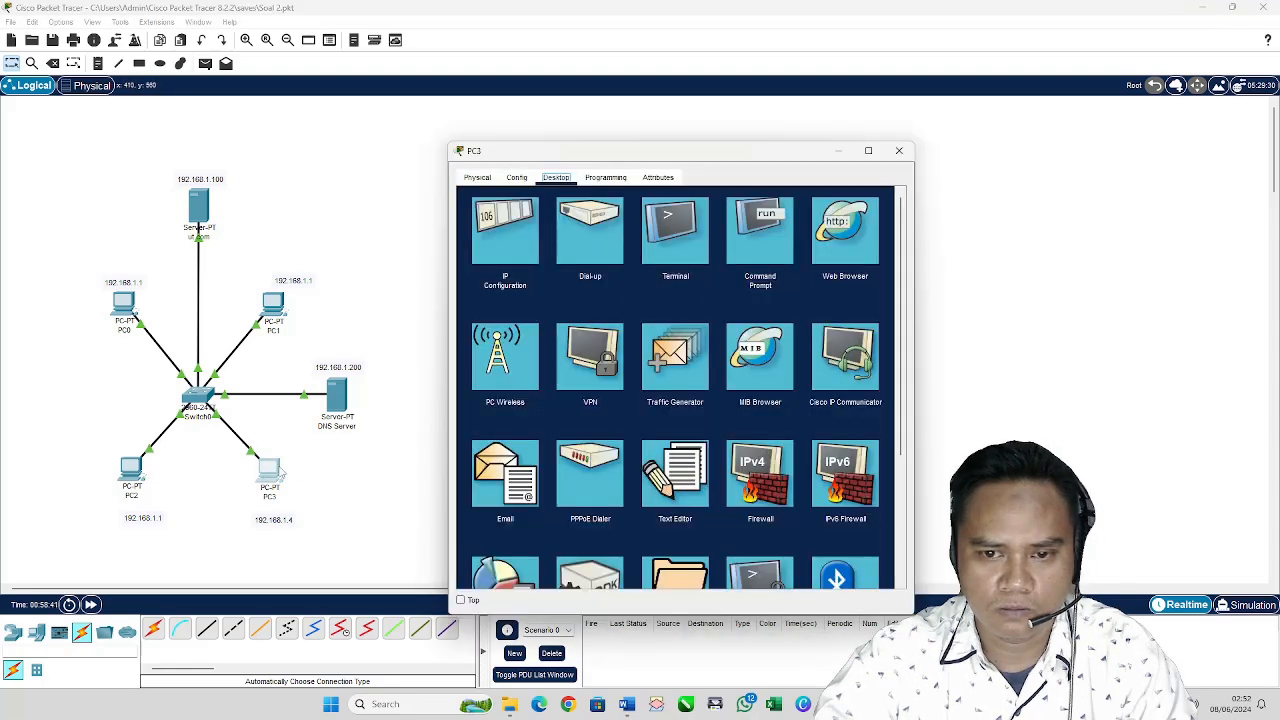
click(506, 234)
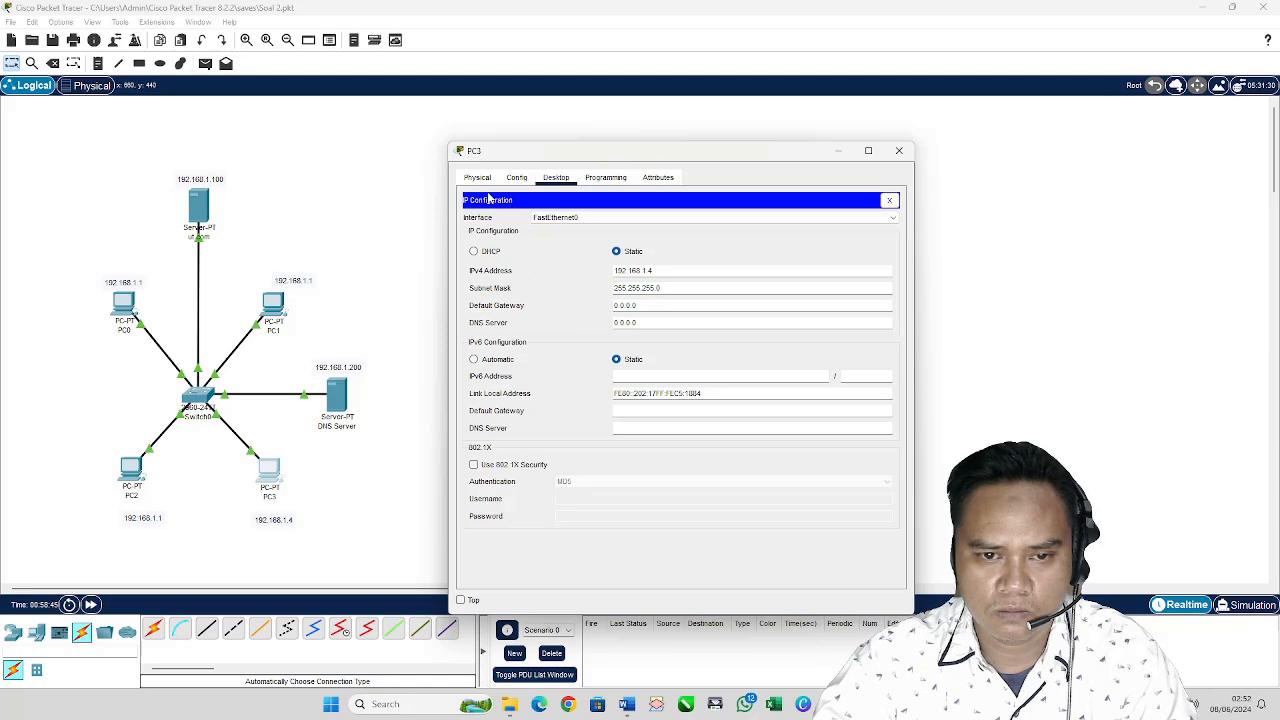
click(516, 177)
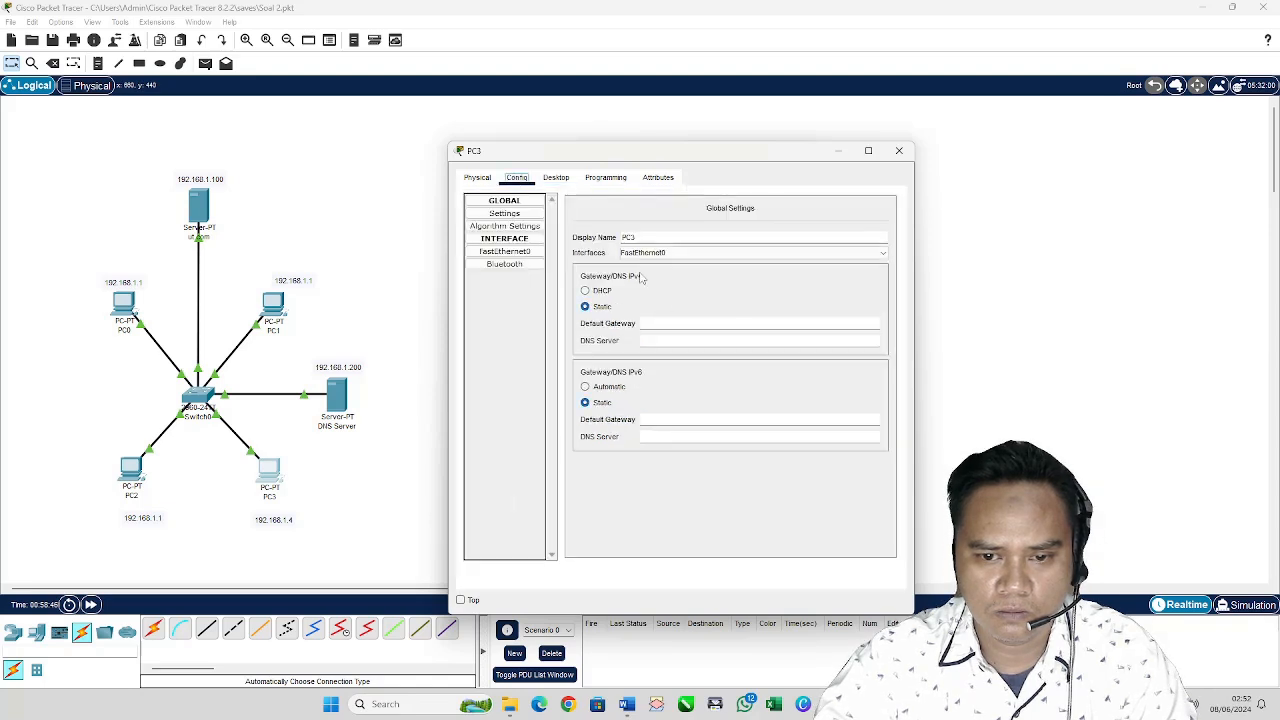
click(670, 343)
key(ctrl+v)
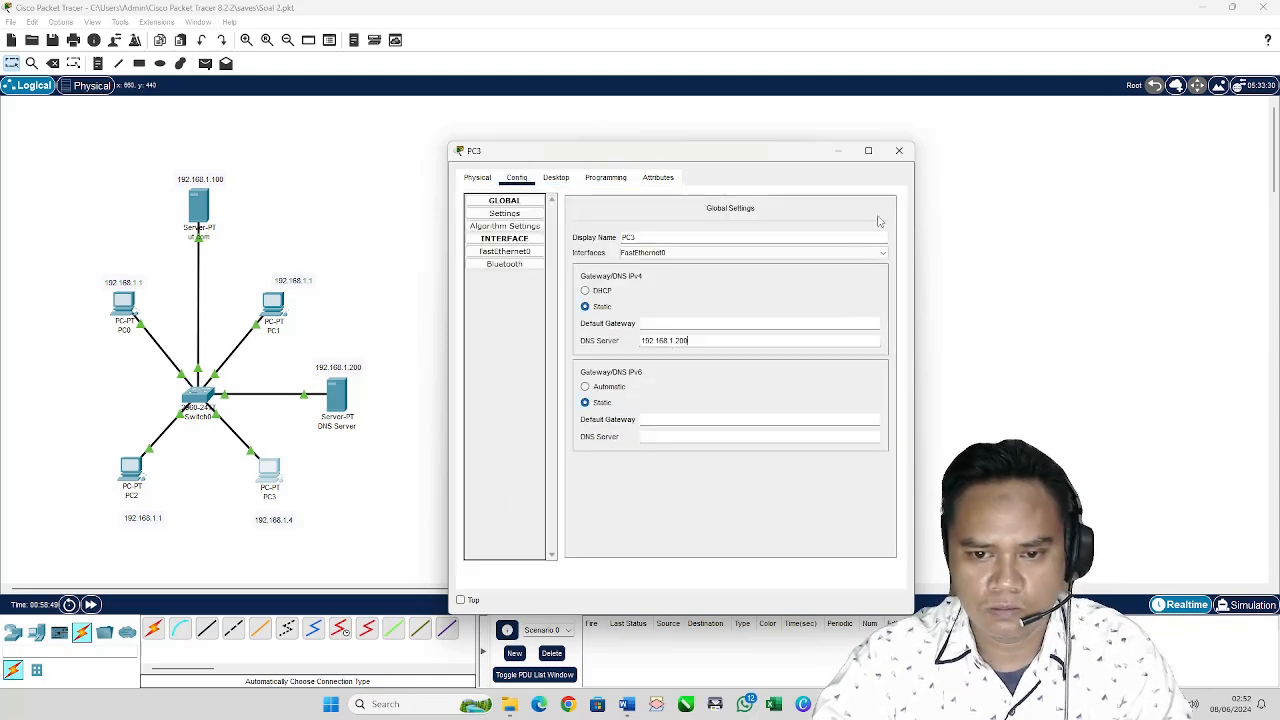
click(899, 150)
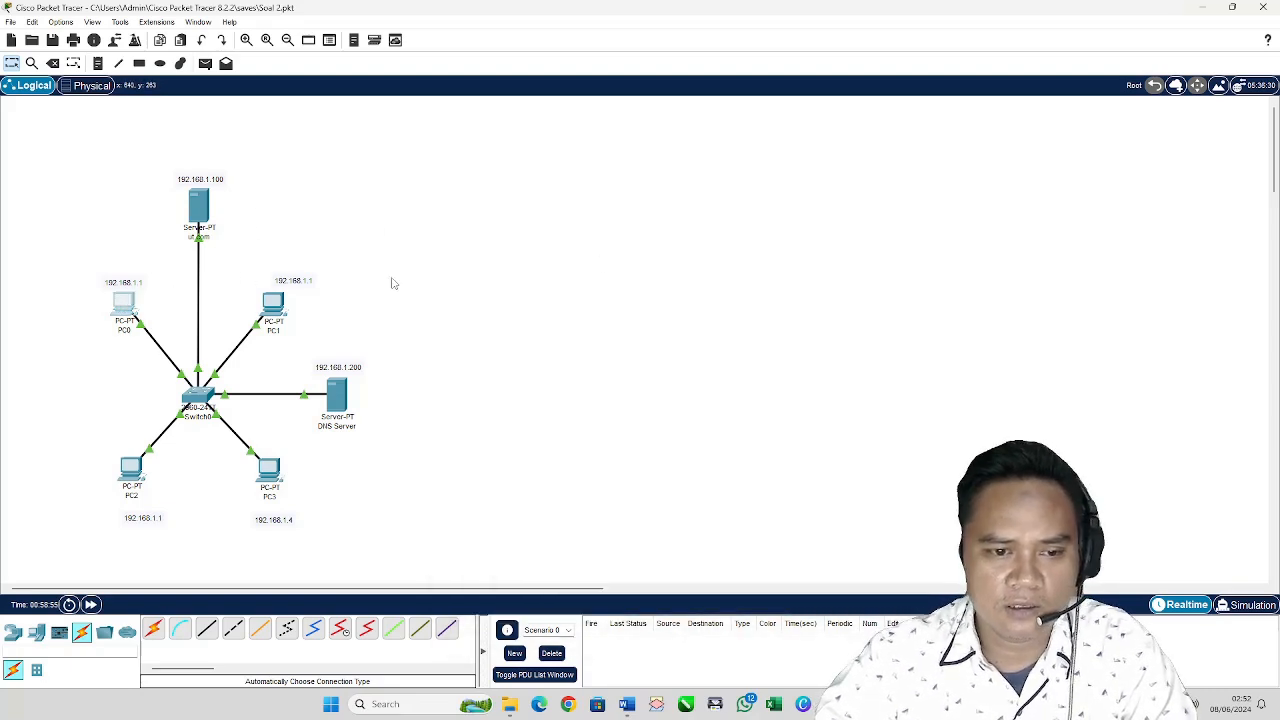
Step: Load ut.com in PC0's web browser to test name resolution, and close PC0's window
click(124, 305)
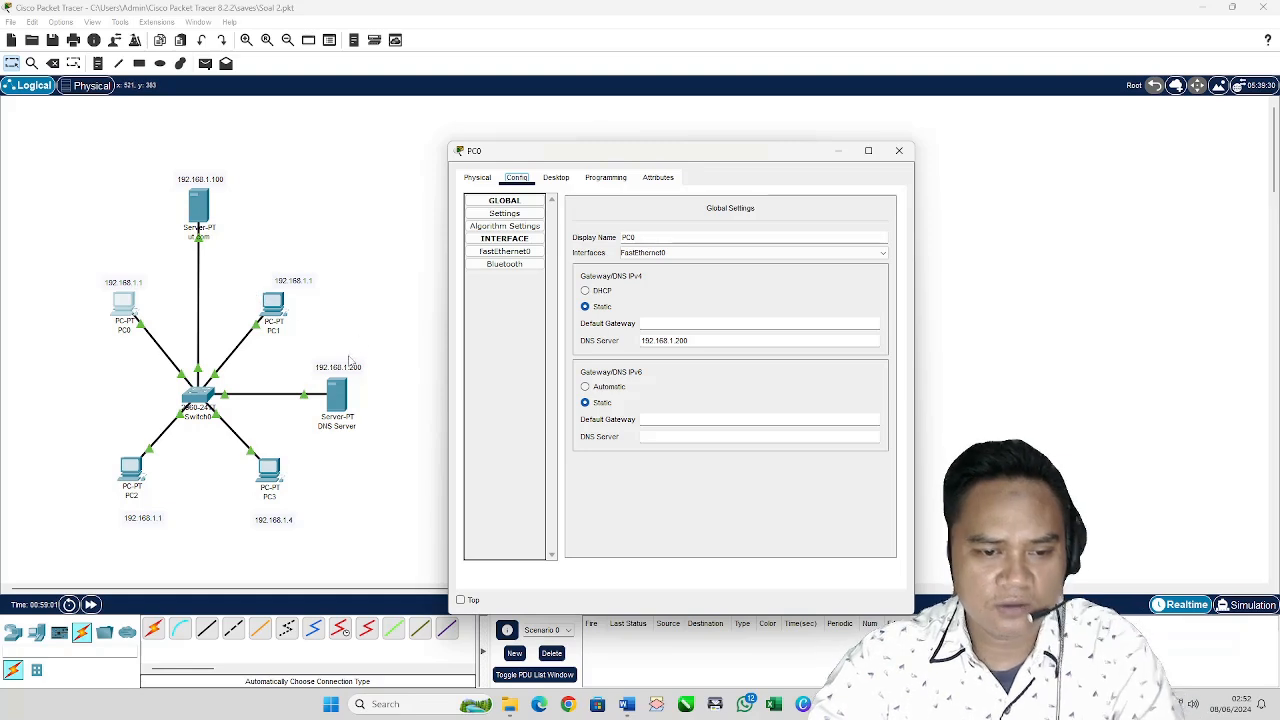
drag(689, 155, 684, 132)
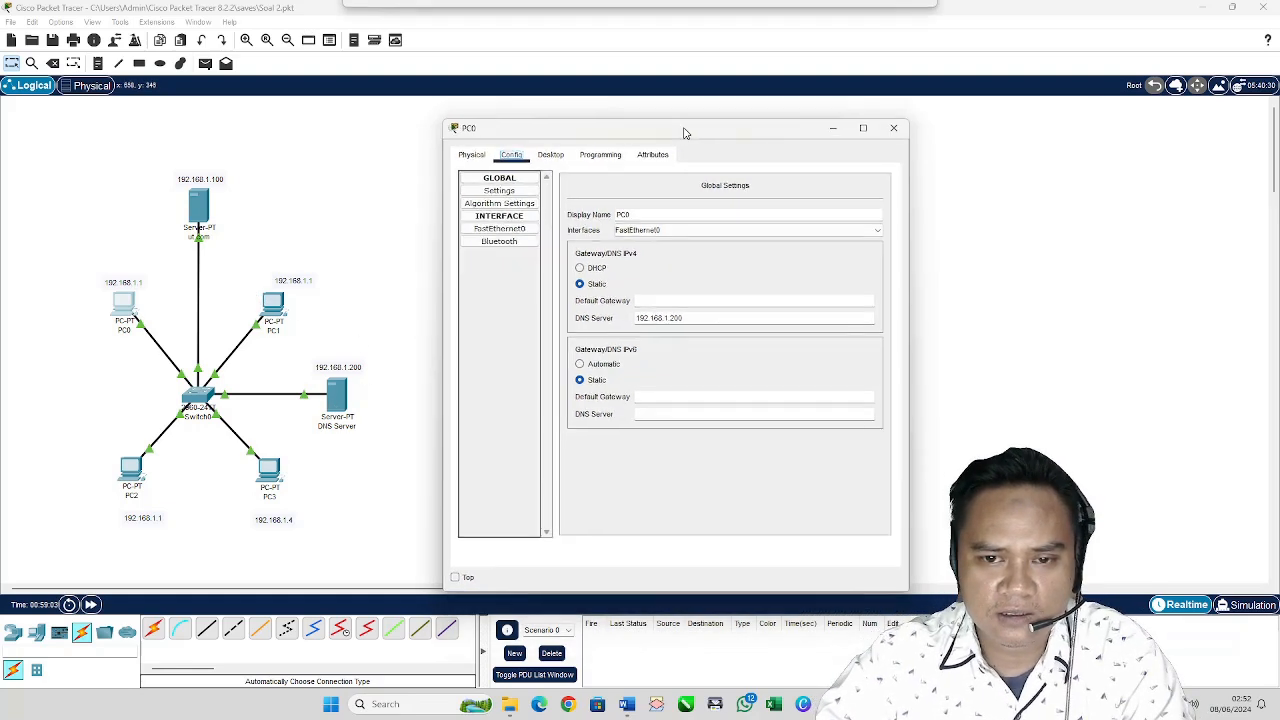
click(550, 154)
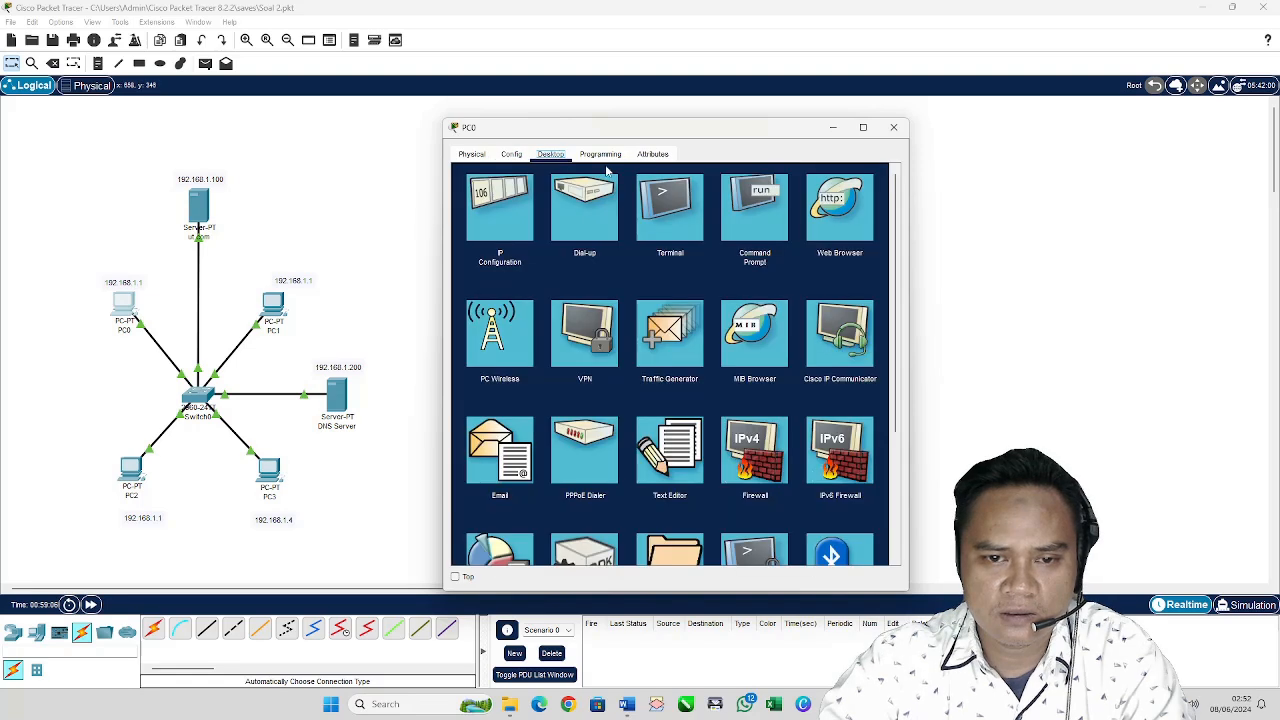
click(843, 203)
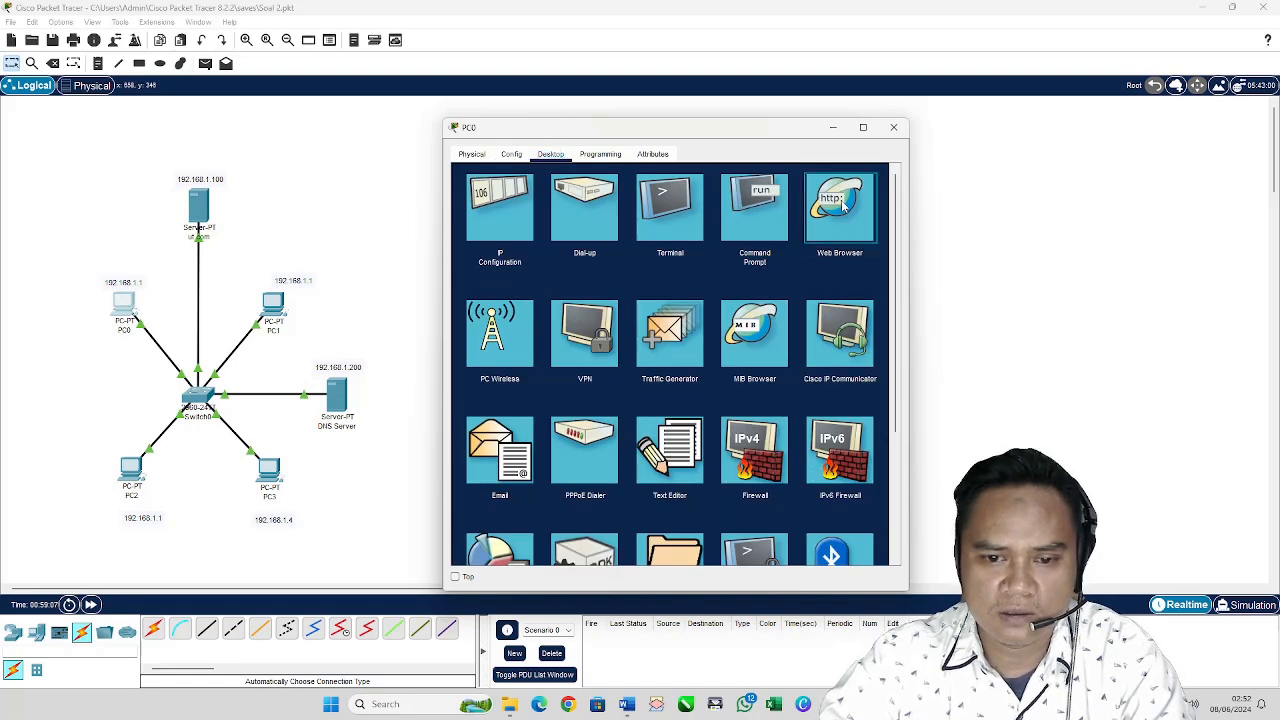
click(841, 205)
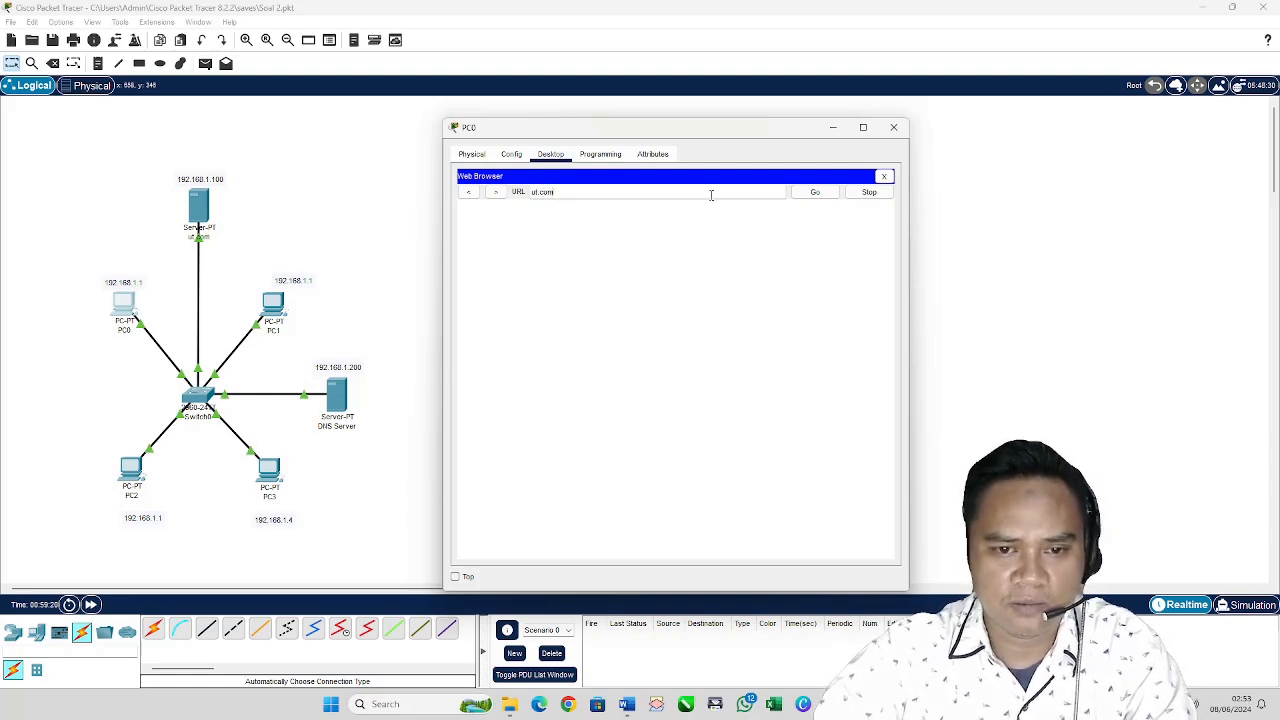
key(Return)
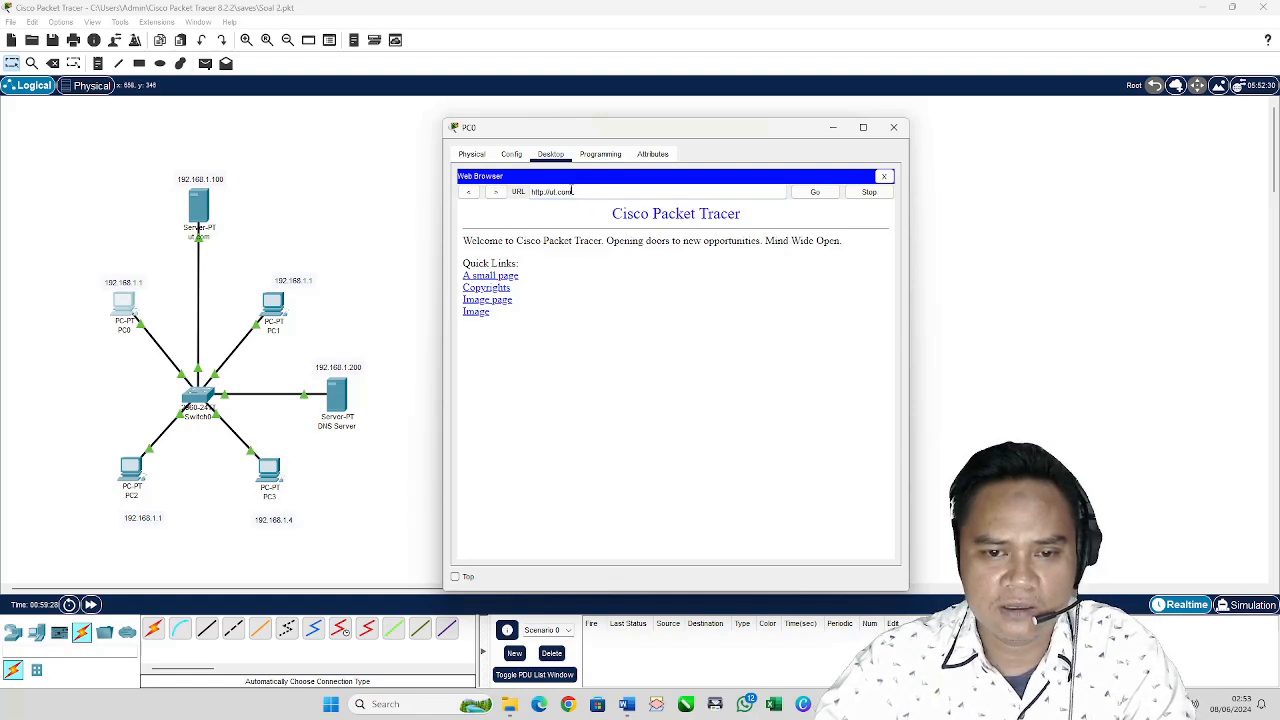
drag(572, 191, 550, 189)
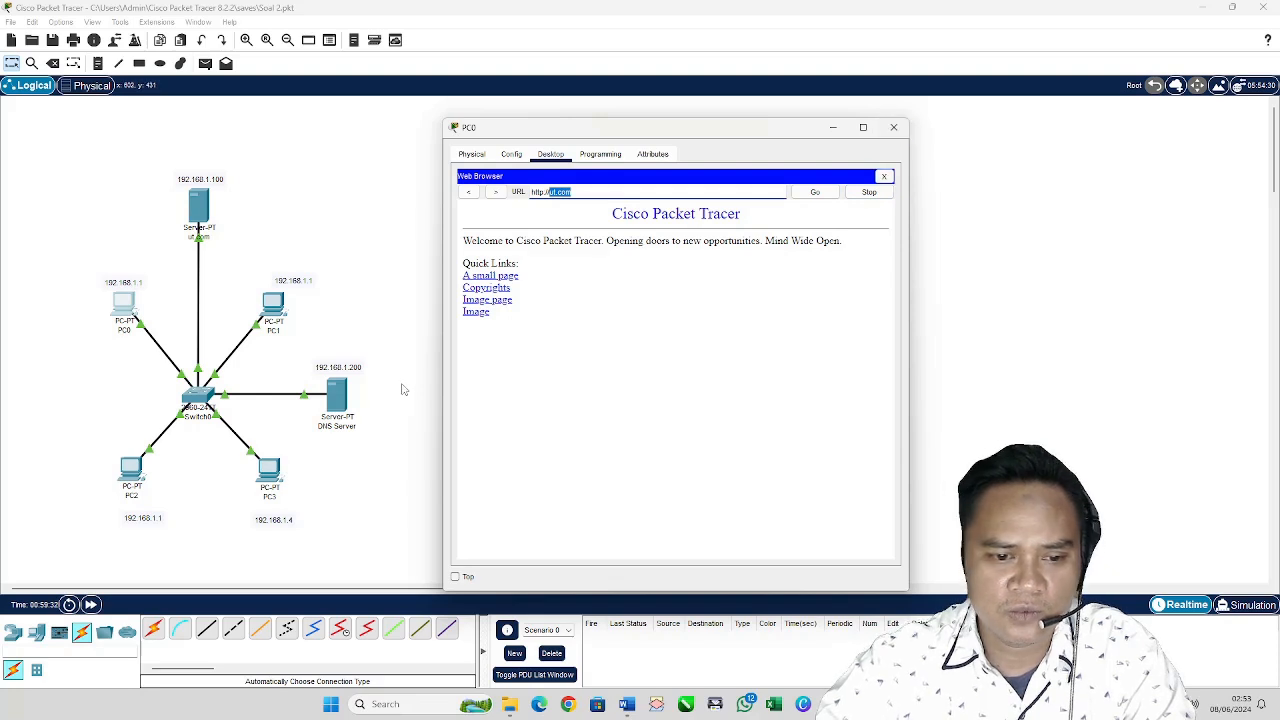
click(894, 127)
Step: Review the DNS service records on the DNS Server and close its window
click(333, 398)
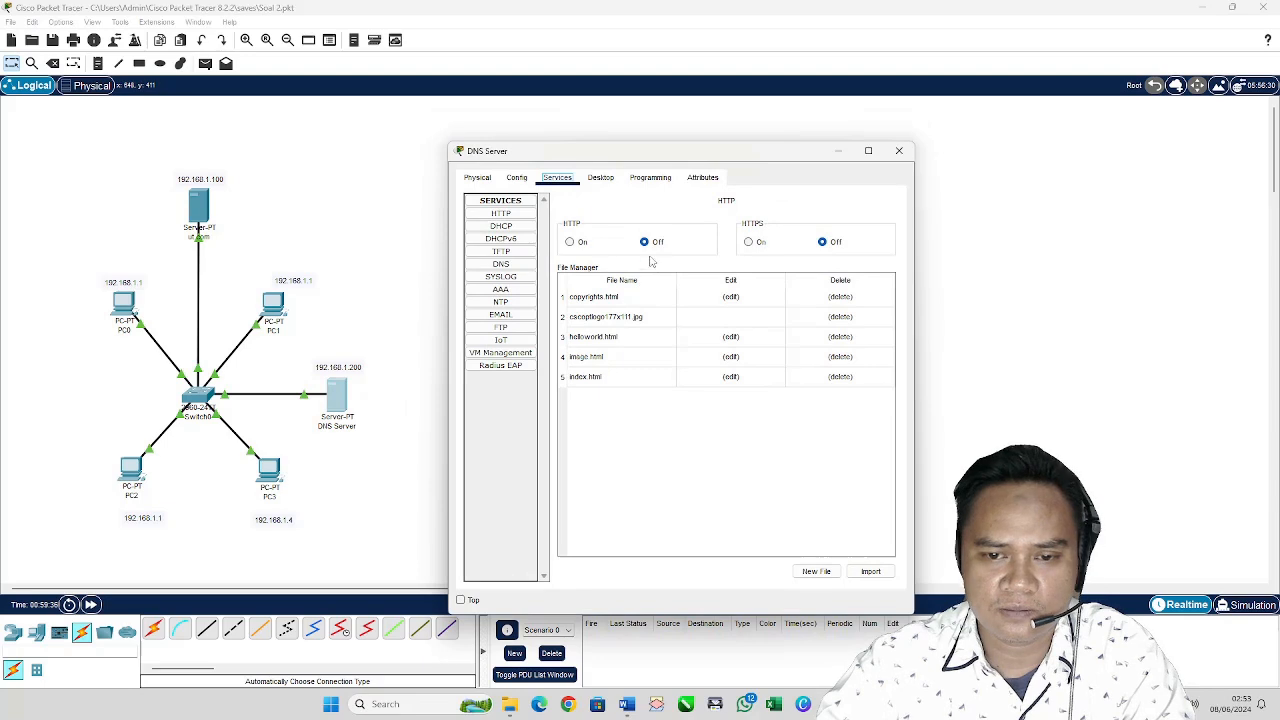
click(518, 178)
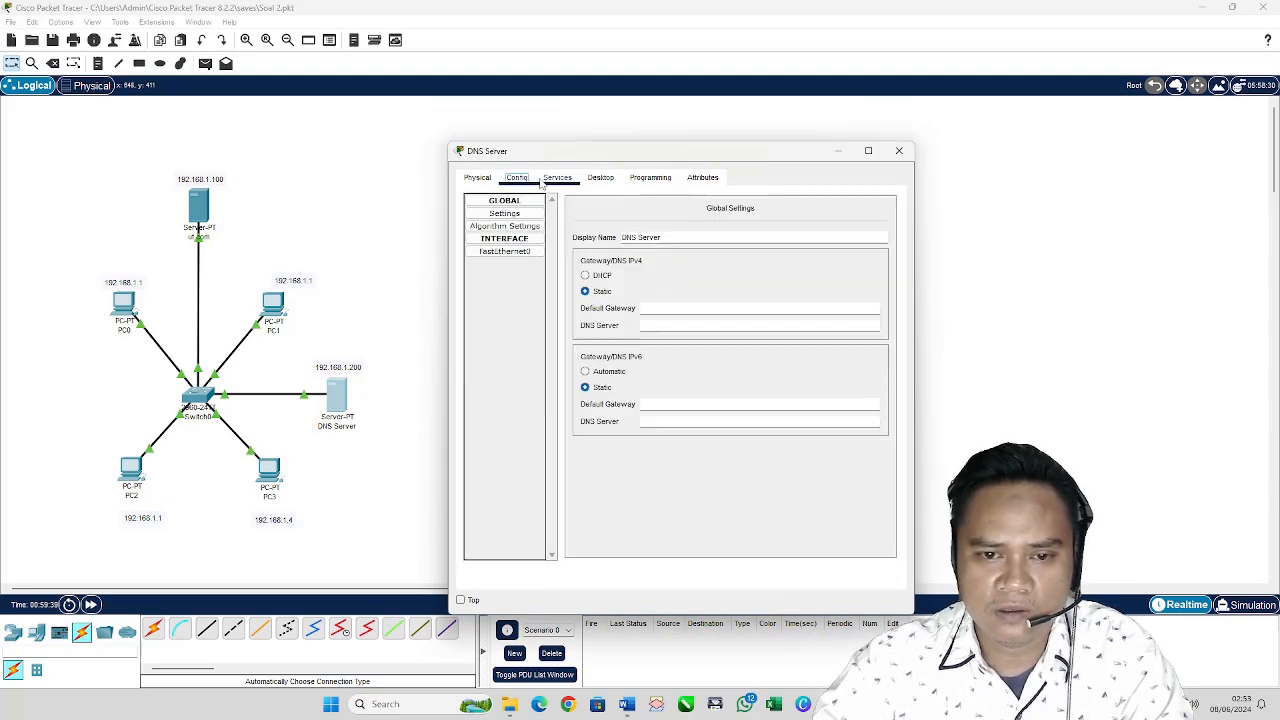
click(556, 178)
click(502, 264)
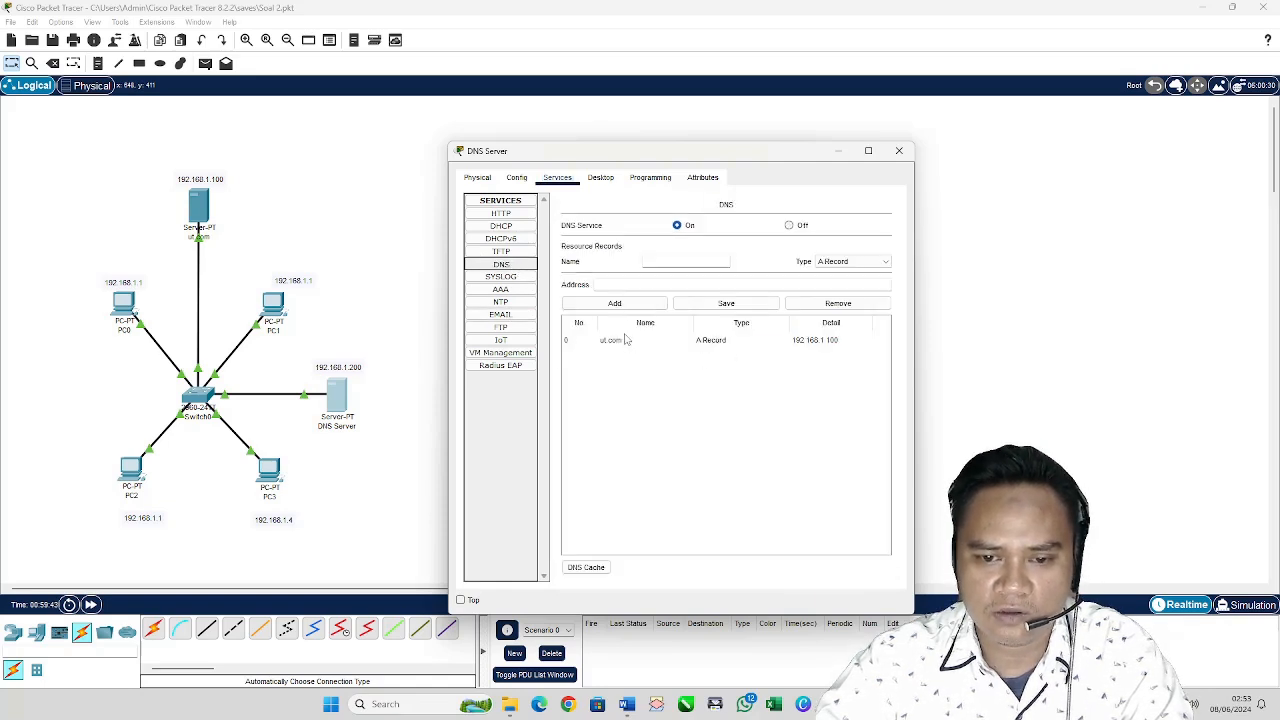
click(899, 151)
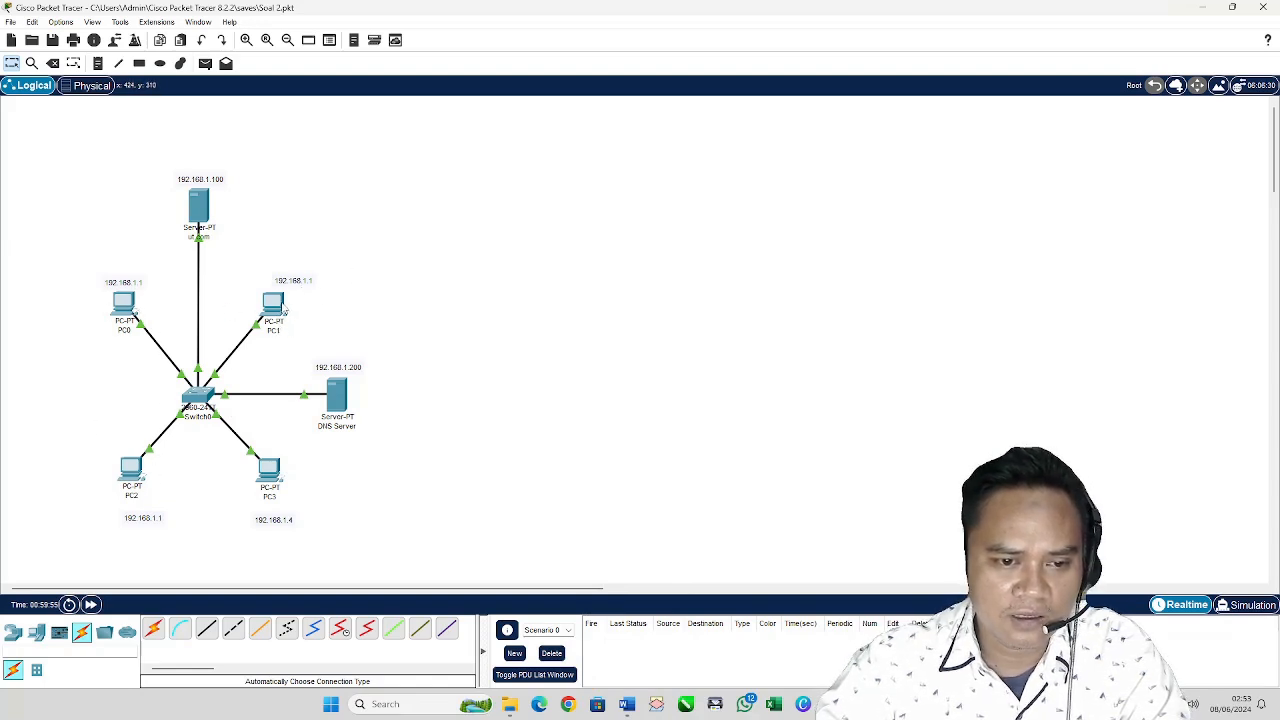
Step: Load ut.com in PC1's web browser to test name resolution
click(281, 307)
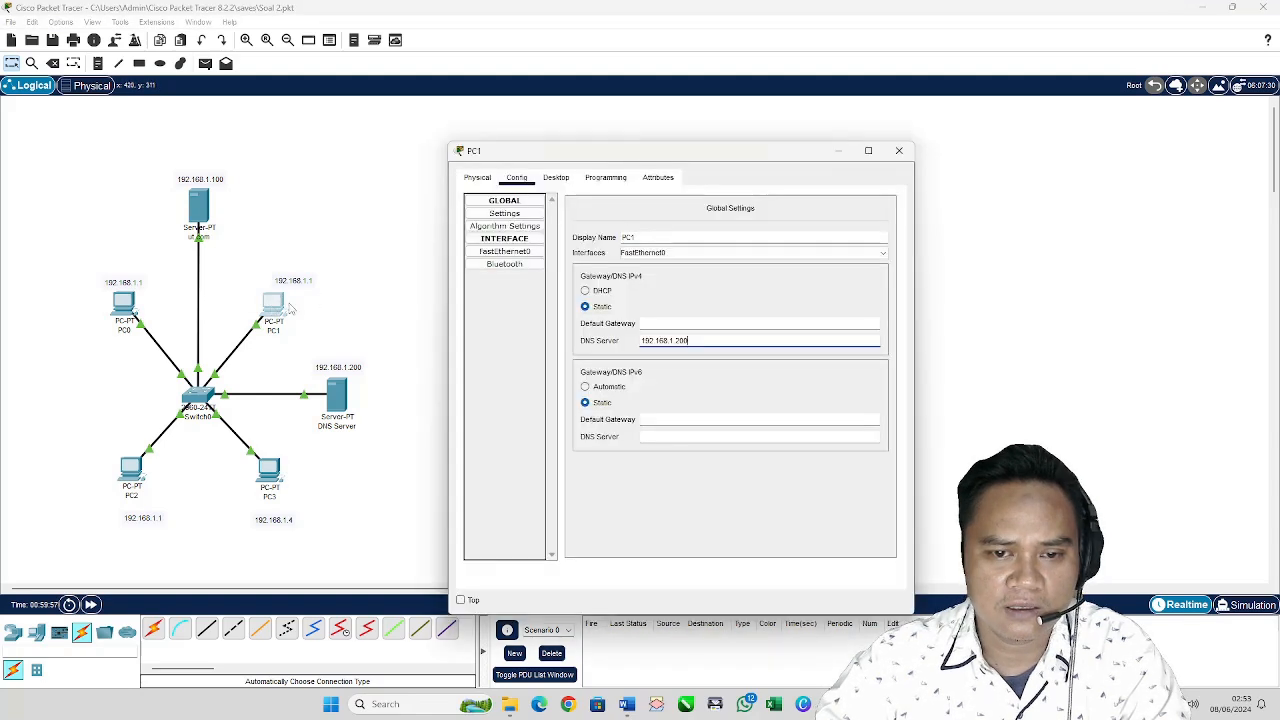
click(556, 178)
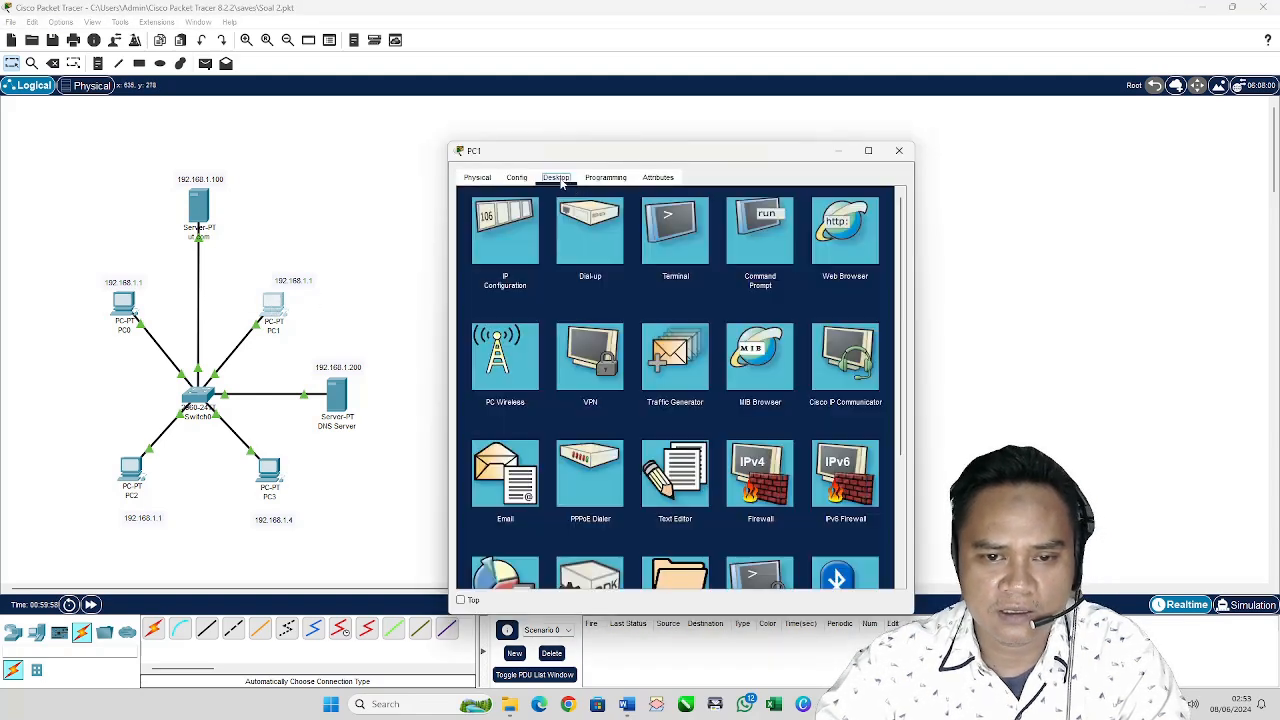
click(830, 230)
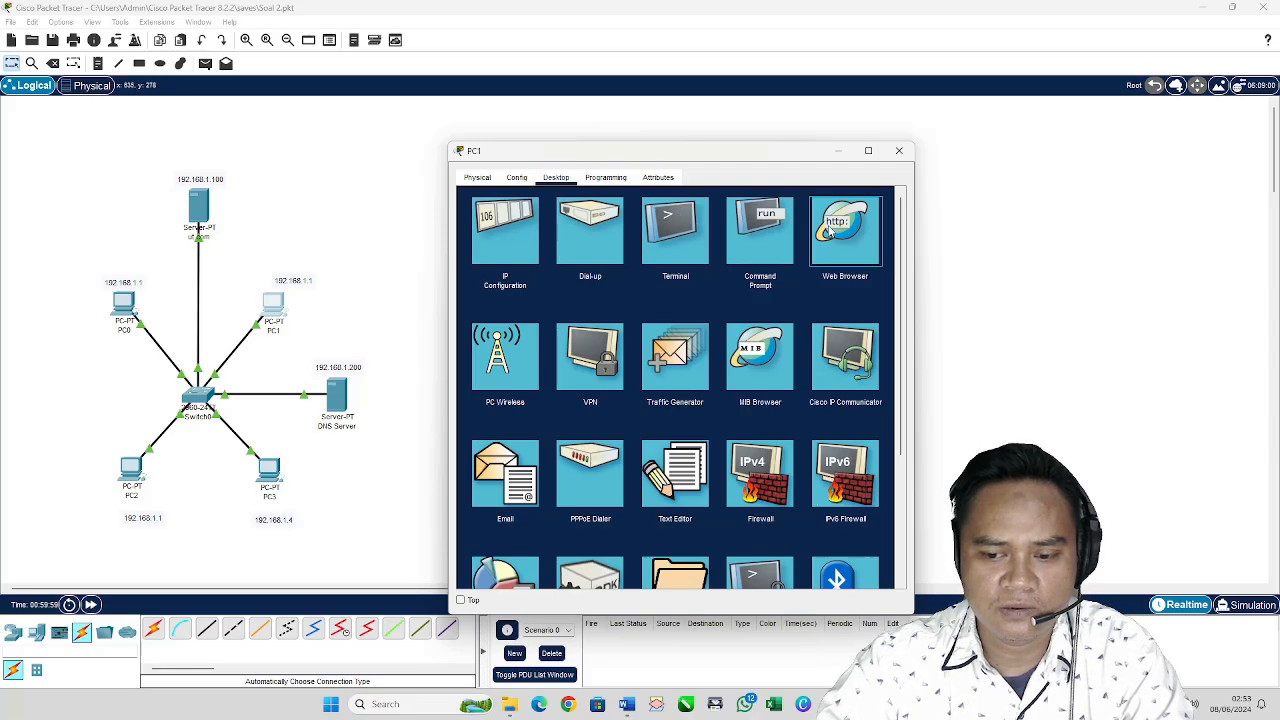
click(830, 230)
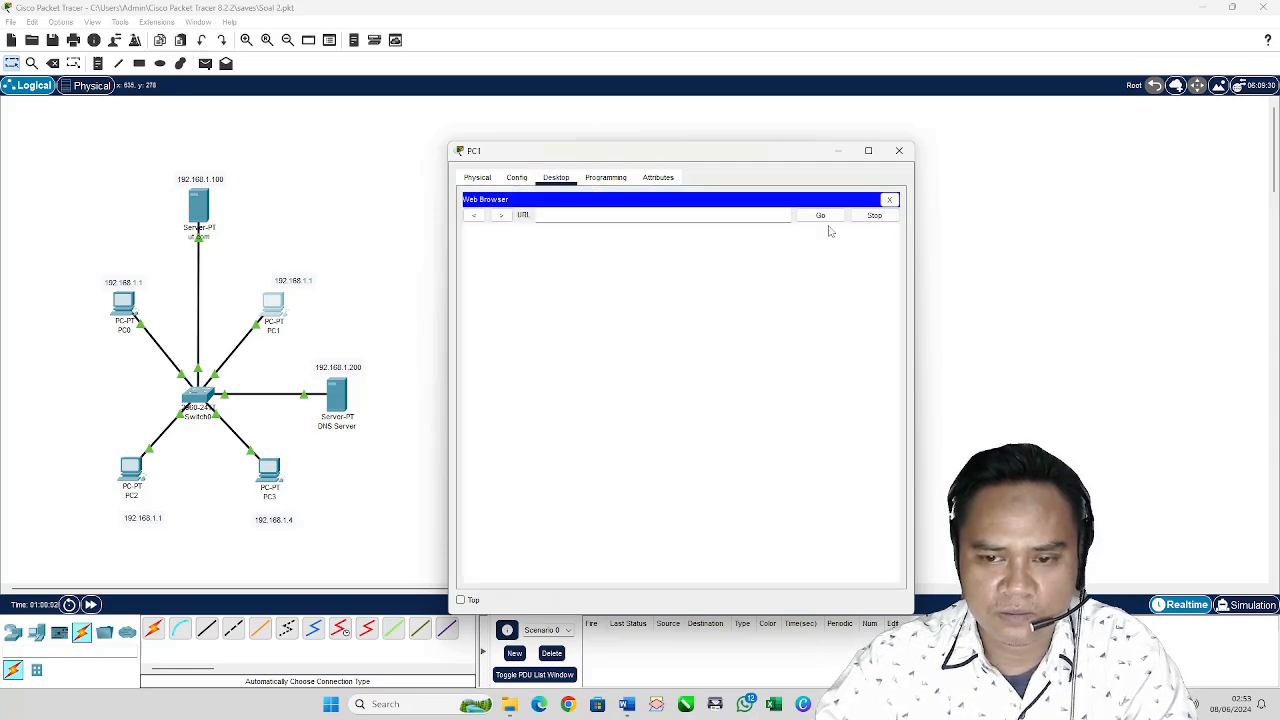
click(687, 217)
text(ut.com)
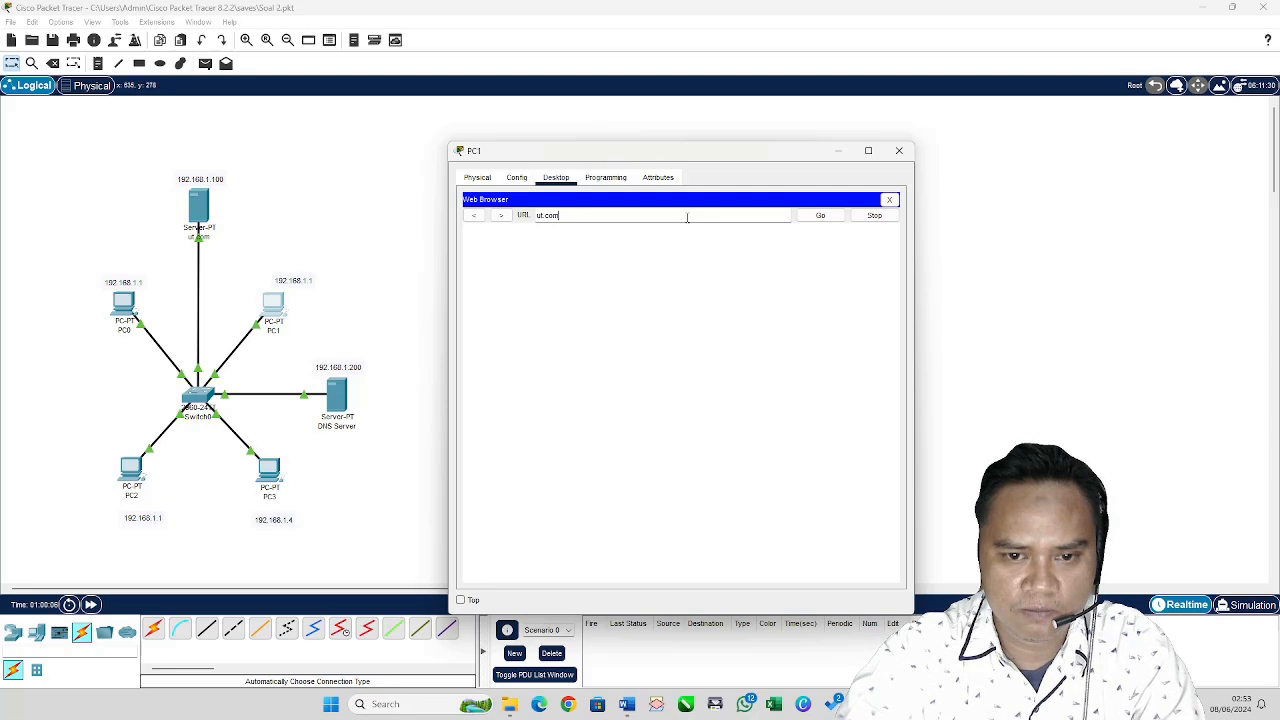
key(Return)
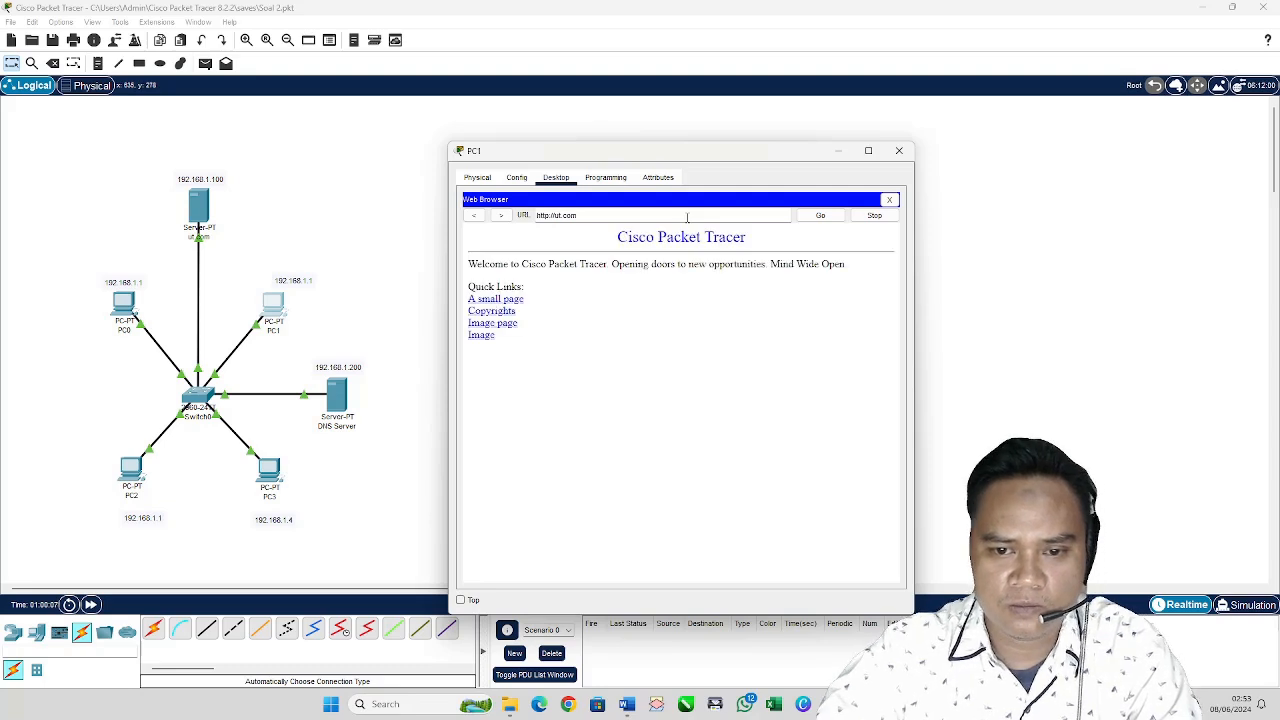
Step: Open ut.com in PC2's web browser to test its access to the HTTP server
click(899, 150)
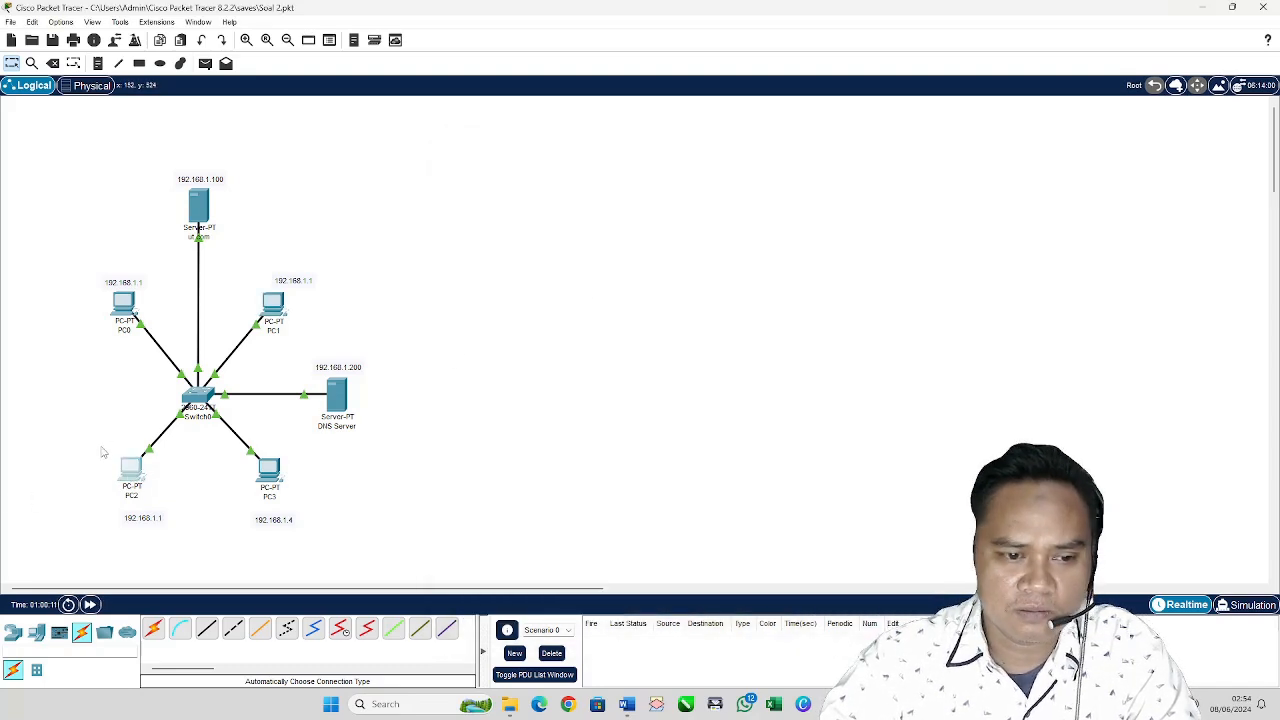
click(131, 470)
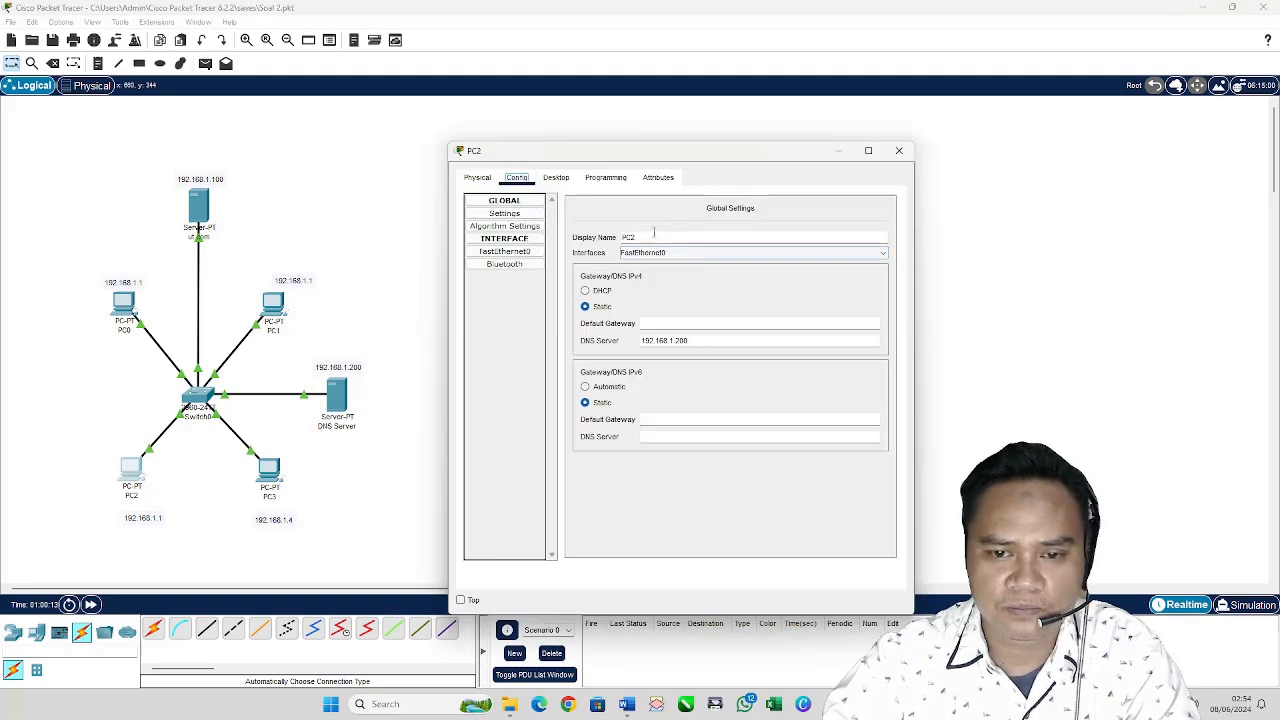
click(557, 178)
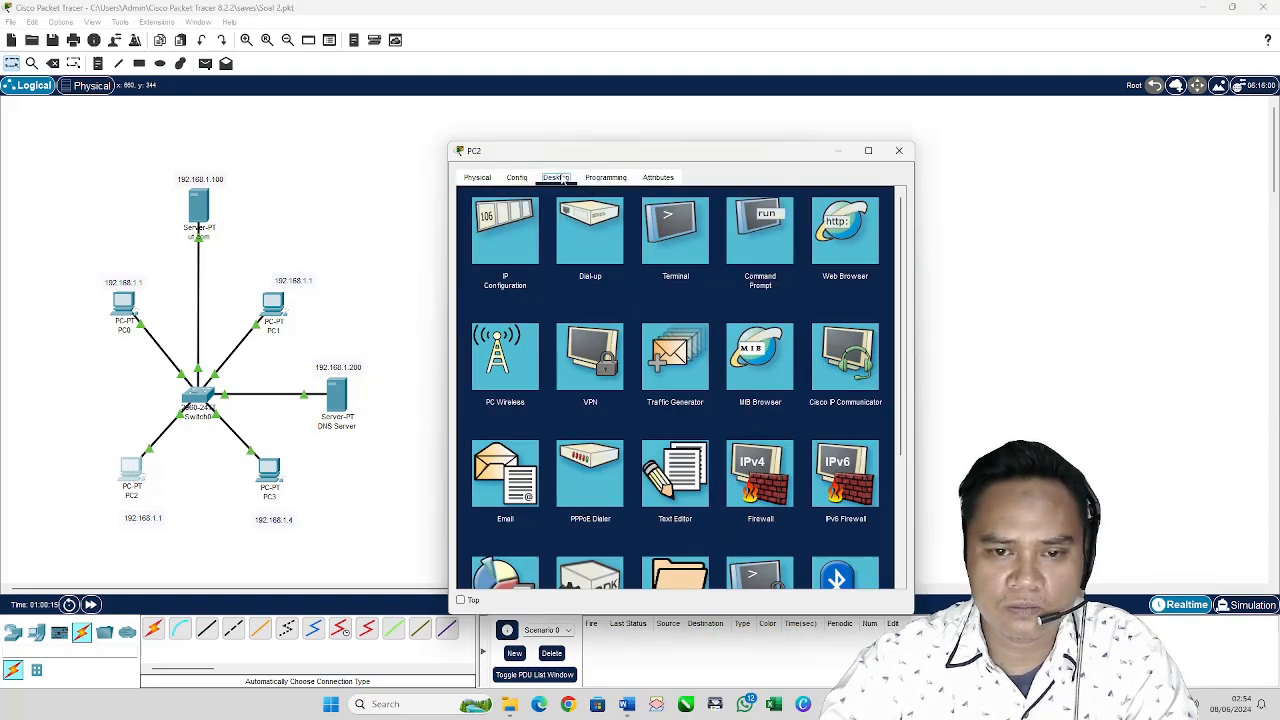
click(862, 230)
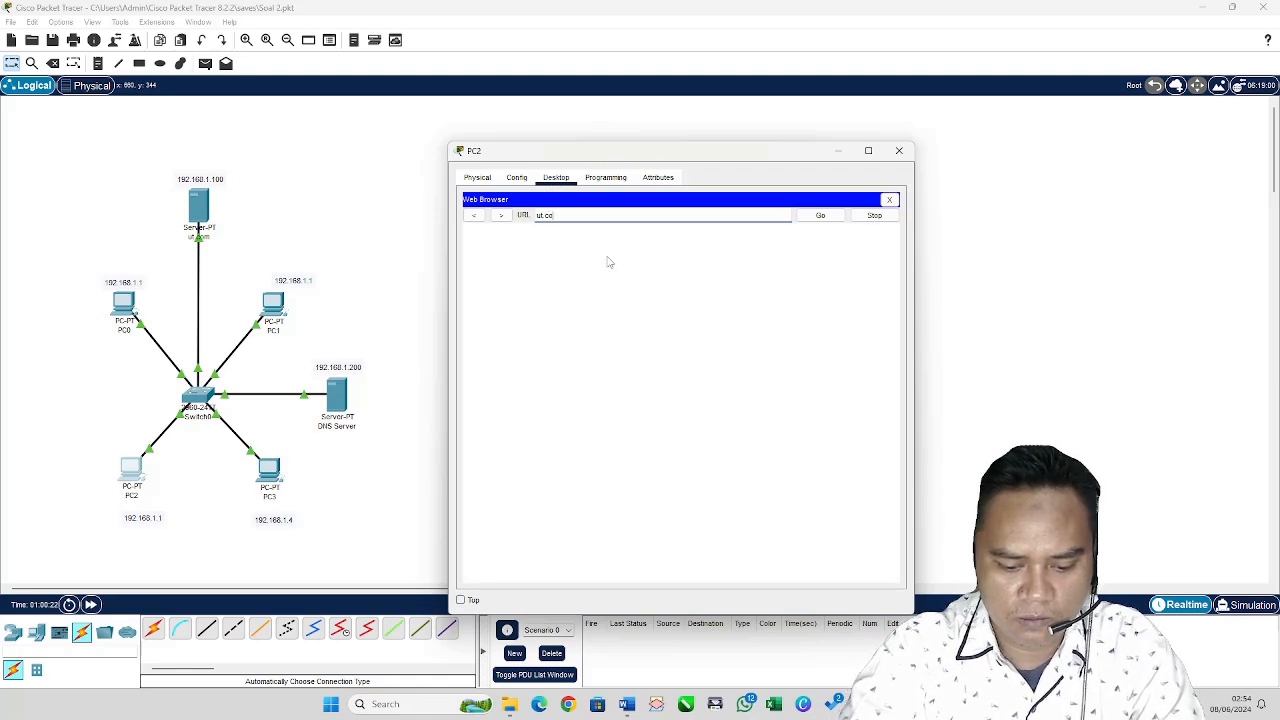
key(Return)
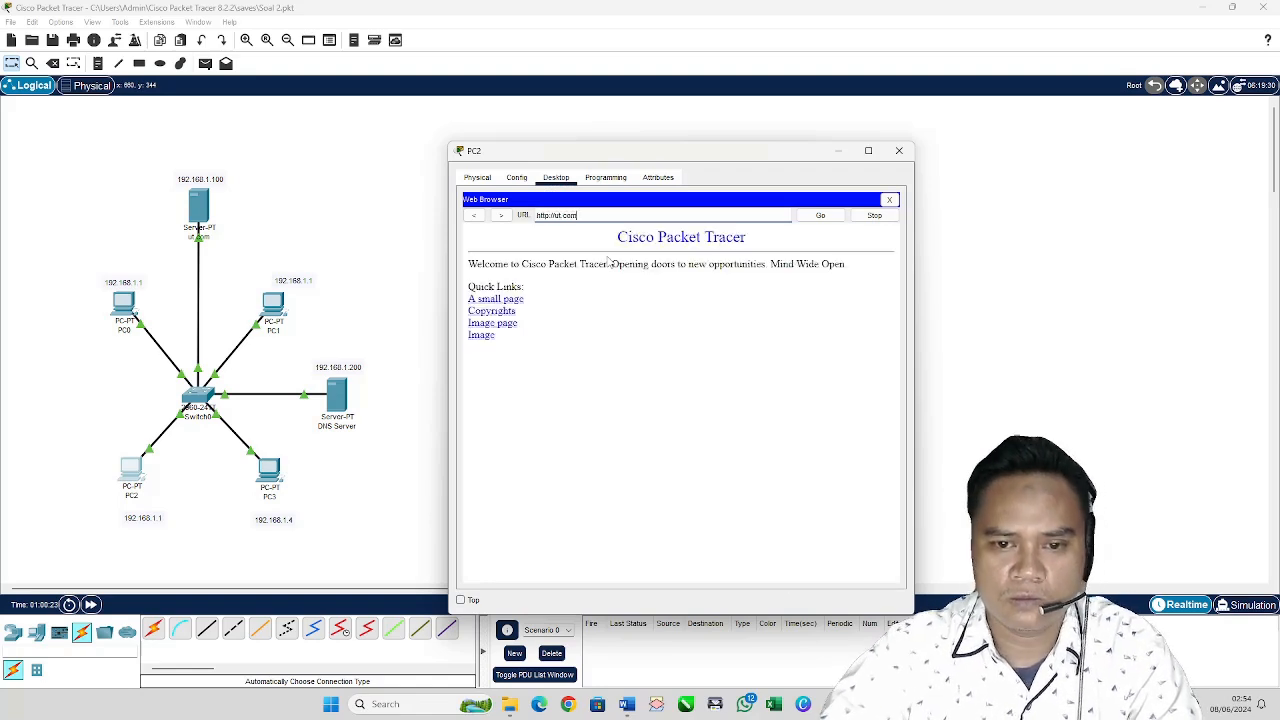
click(899, 151)
Step: Test access to ut.com from PC3's web browser and close the PC3 window
click(269, 478)
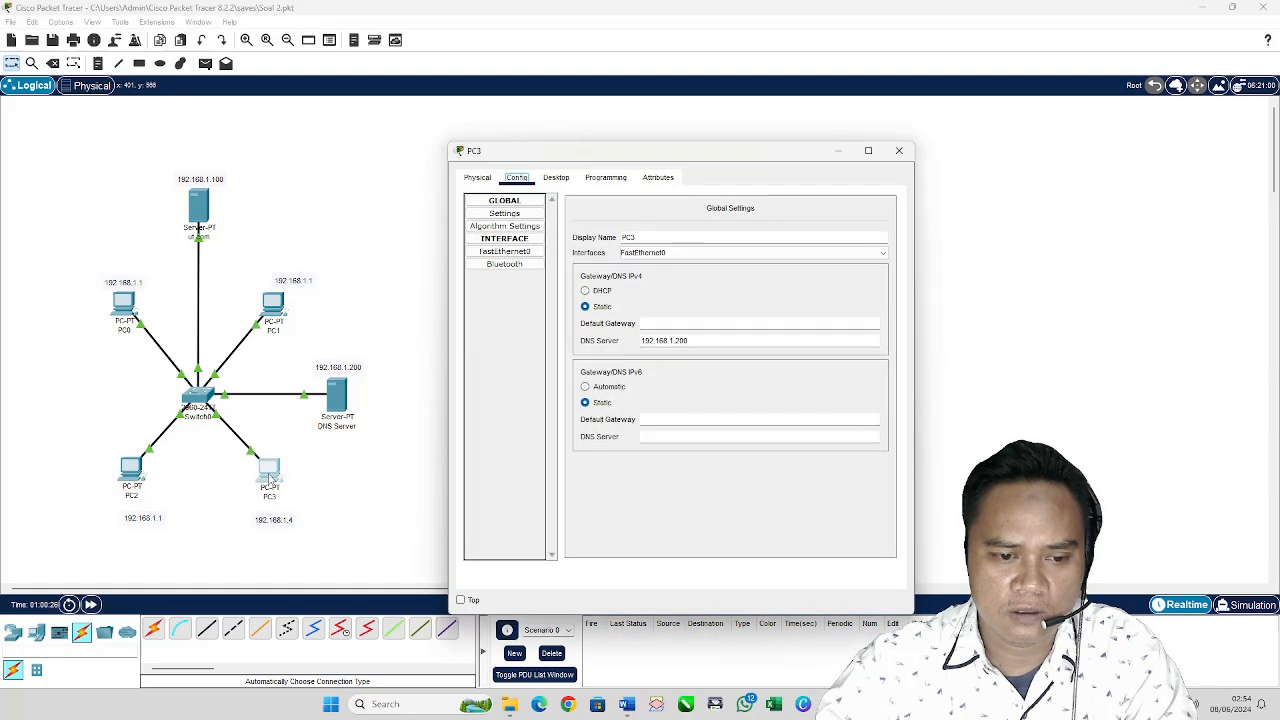
click(557, 178)
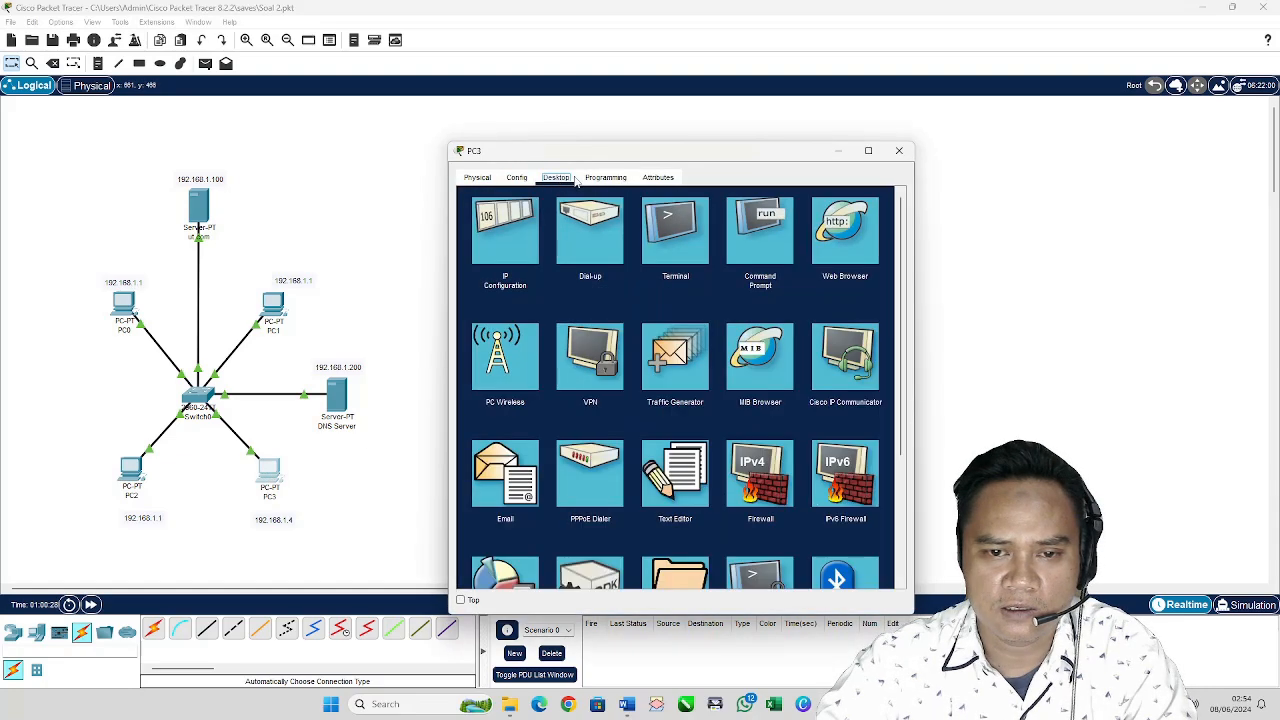
click(857, 232)
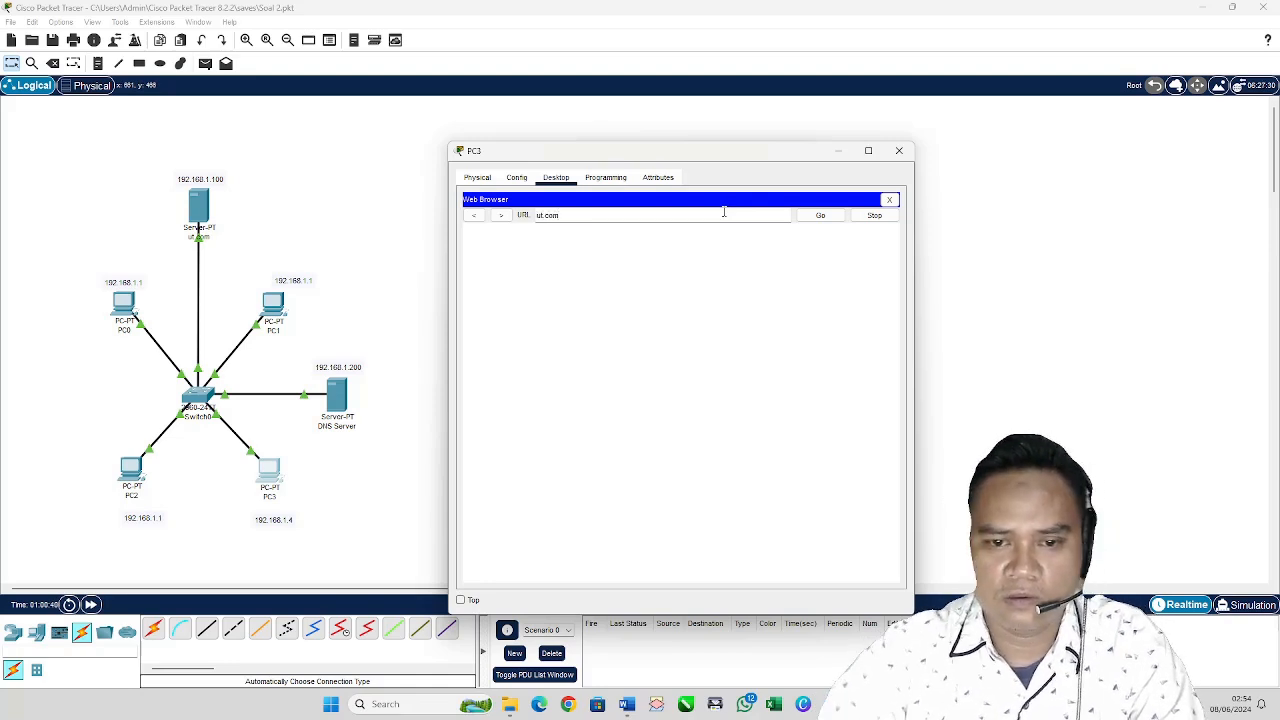
key(Return)
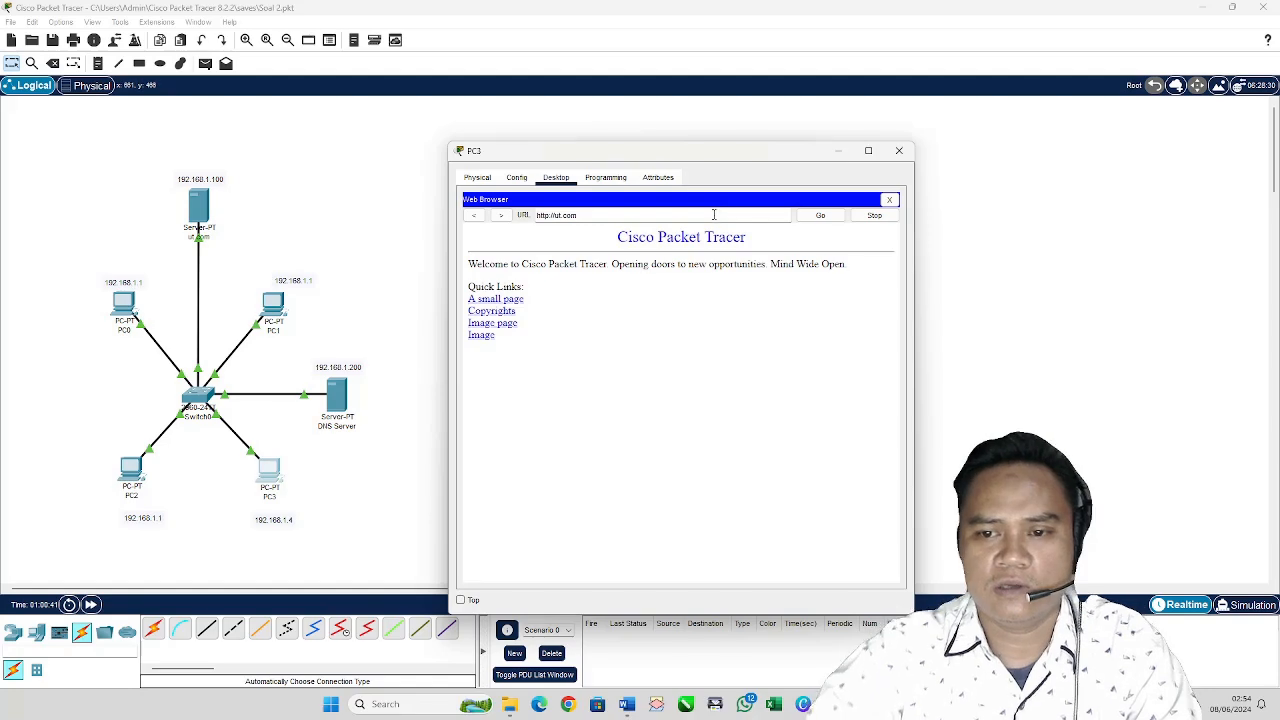
click(889, 199)
click(900, 152)
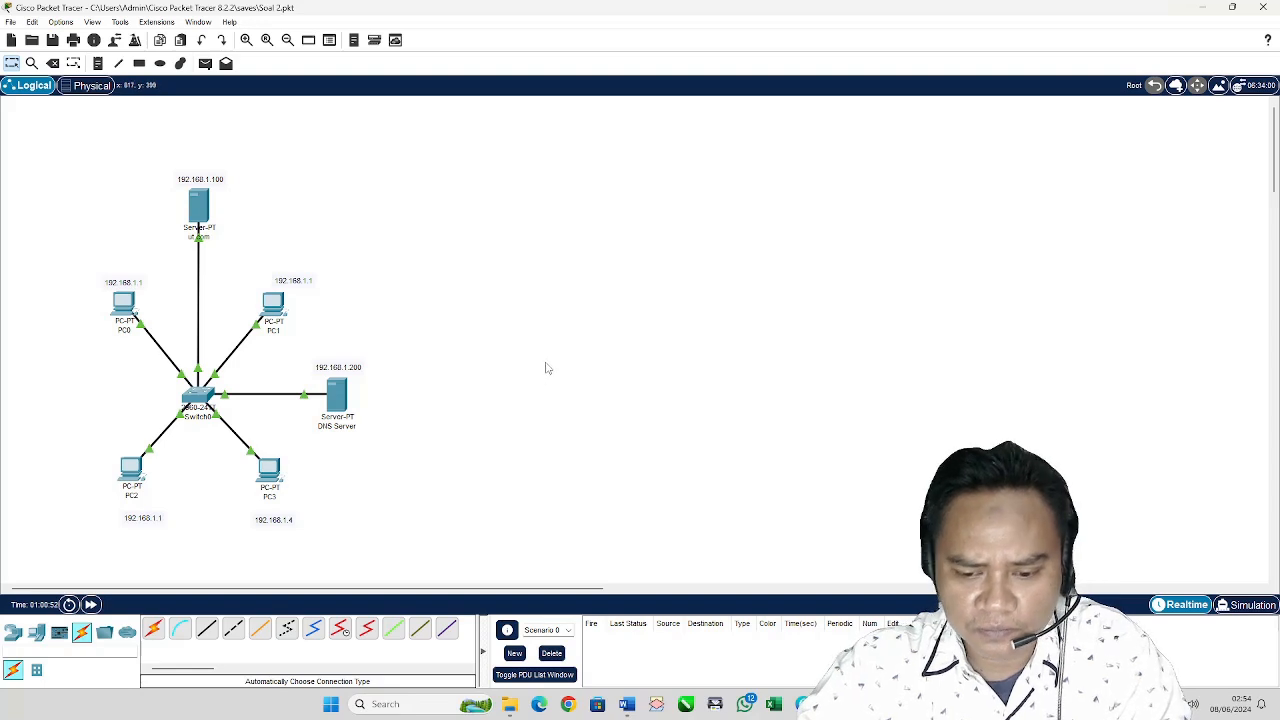
Step: Review tasks 3 and 4 and the network diagram in the Word assignment document, and return to Packet Tracer
click(626, 704)
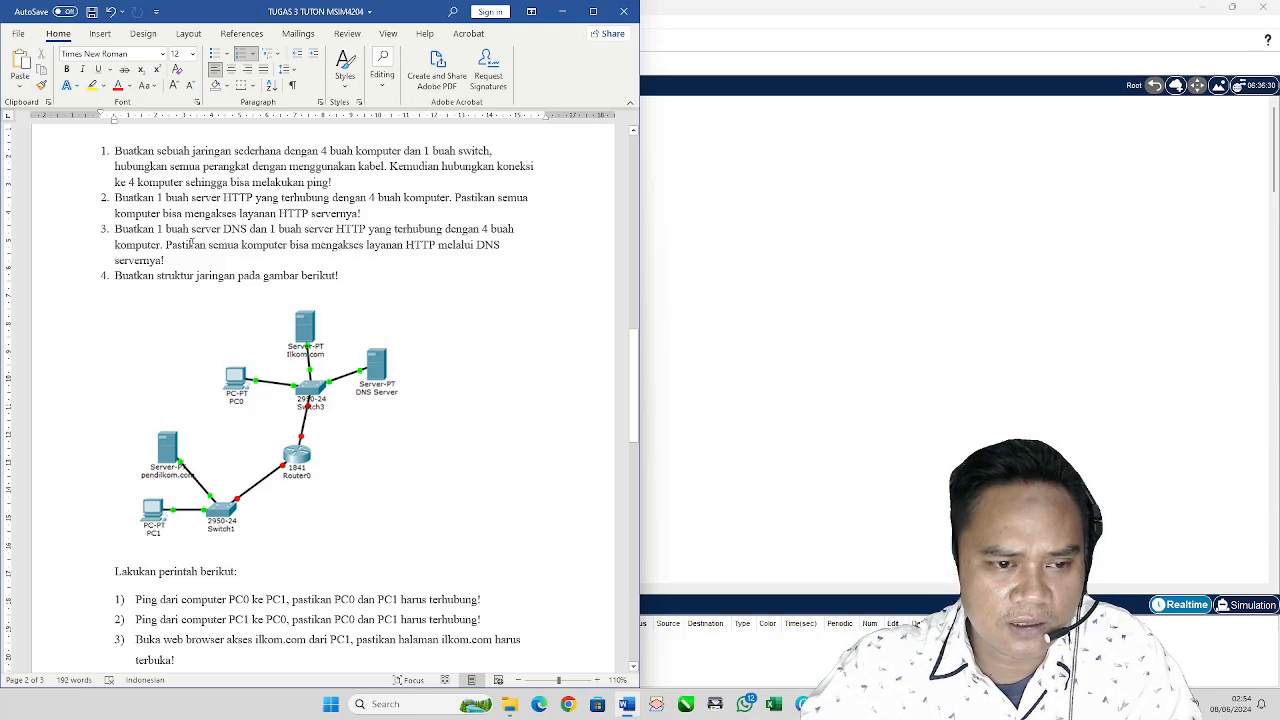
drag(166, 245, 470, 260)
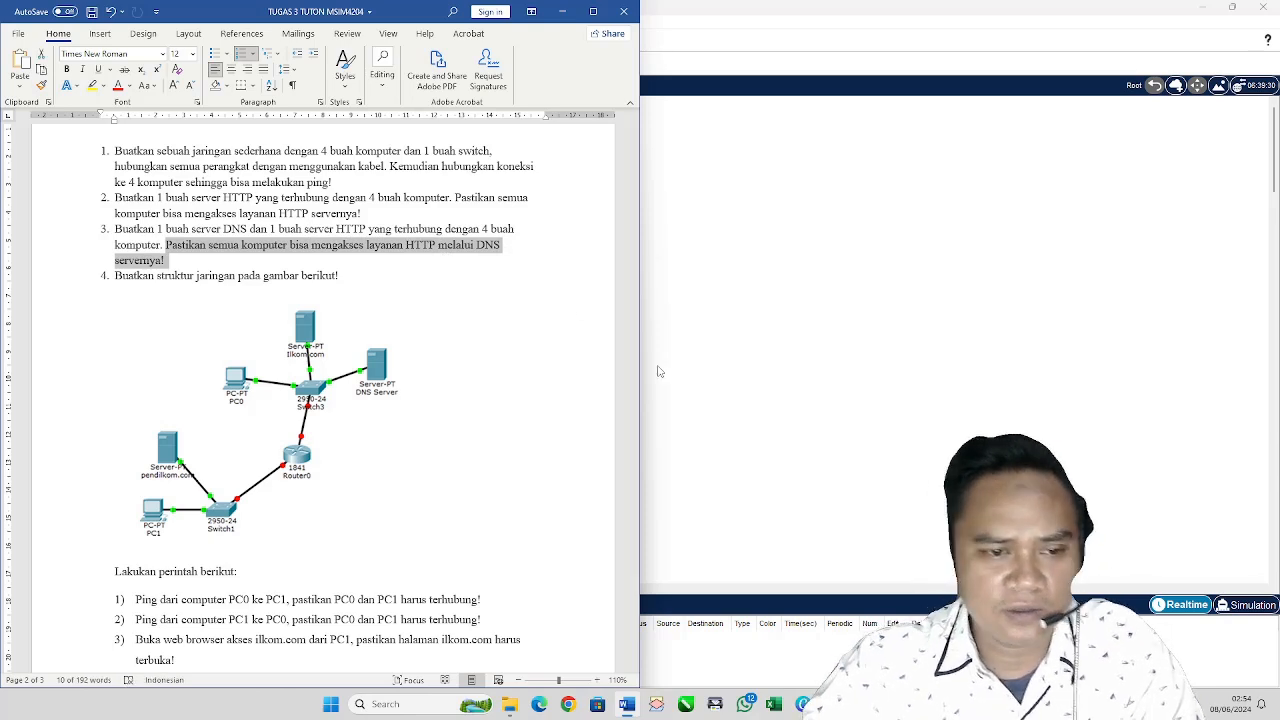
click(155, 281)
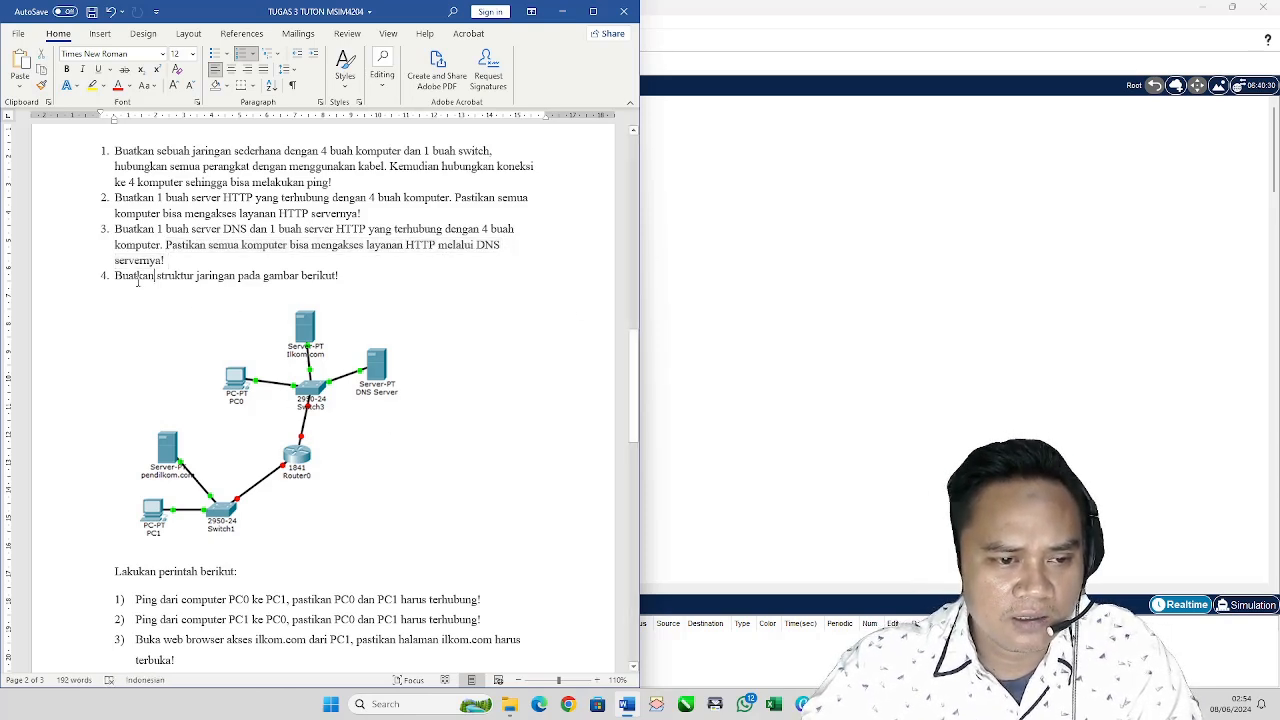
drag(116, 279, 342, 277)
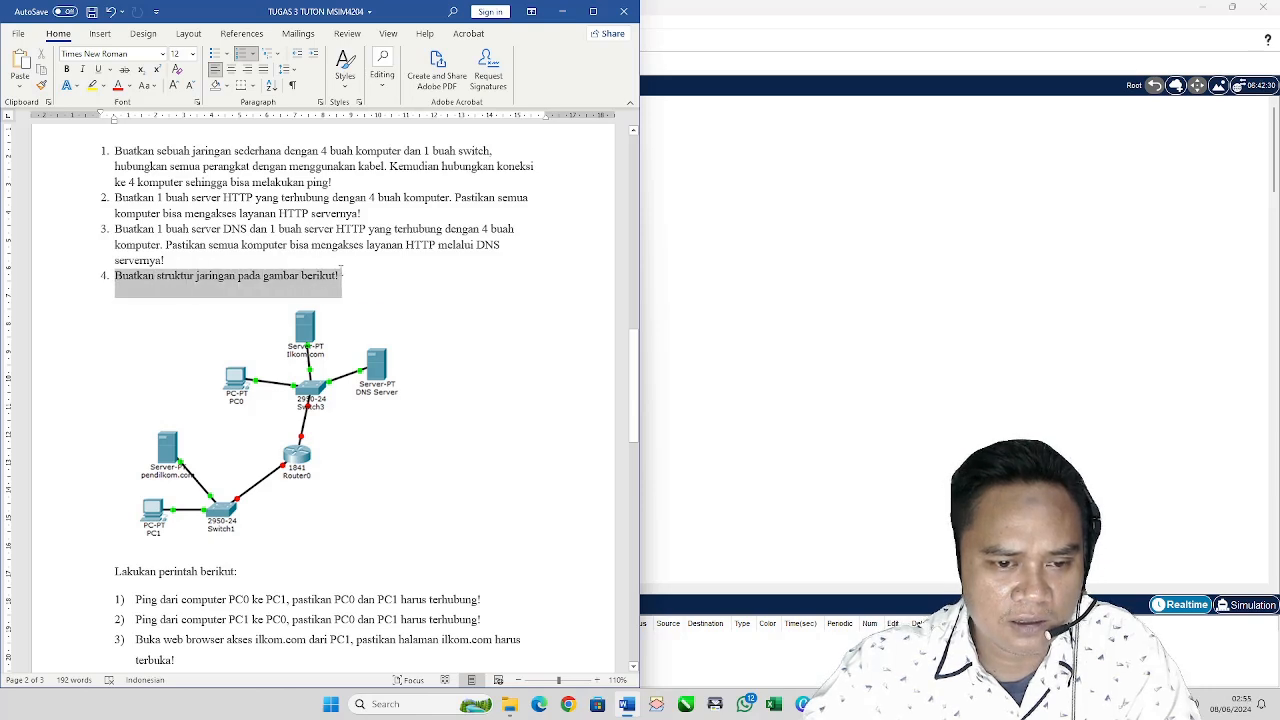
click(366, 416)
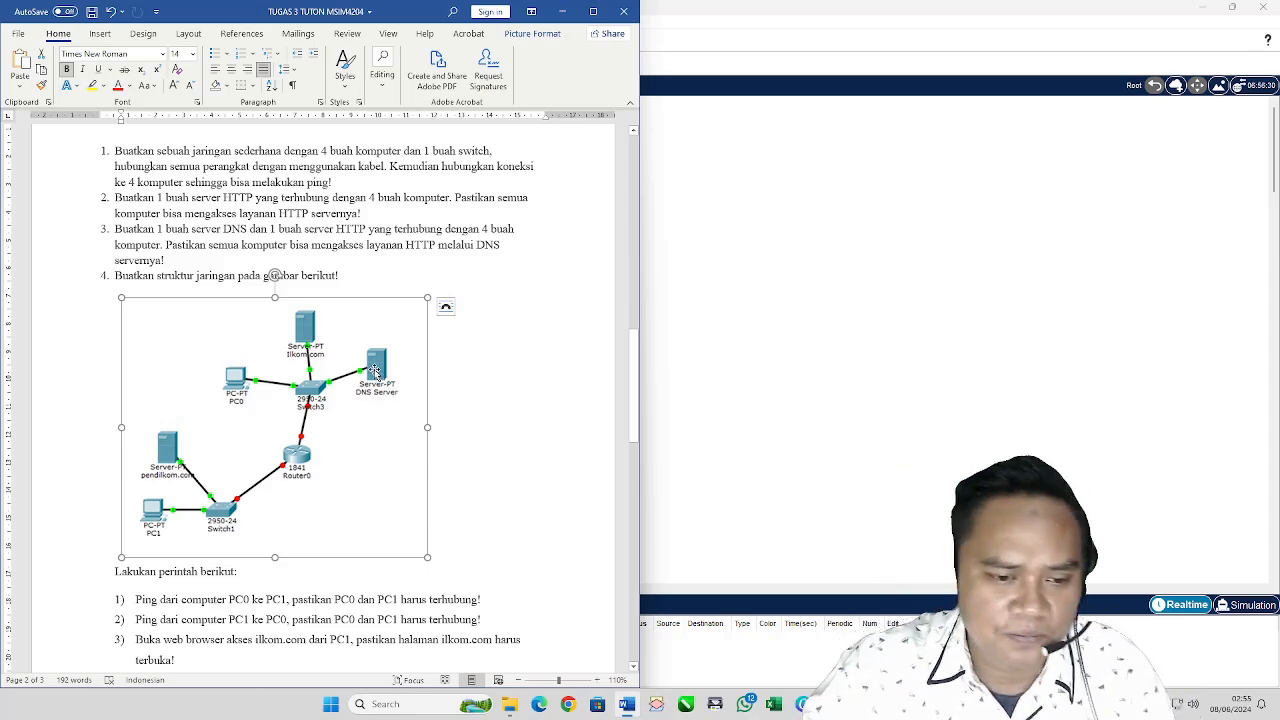
click(765, 374)
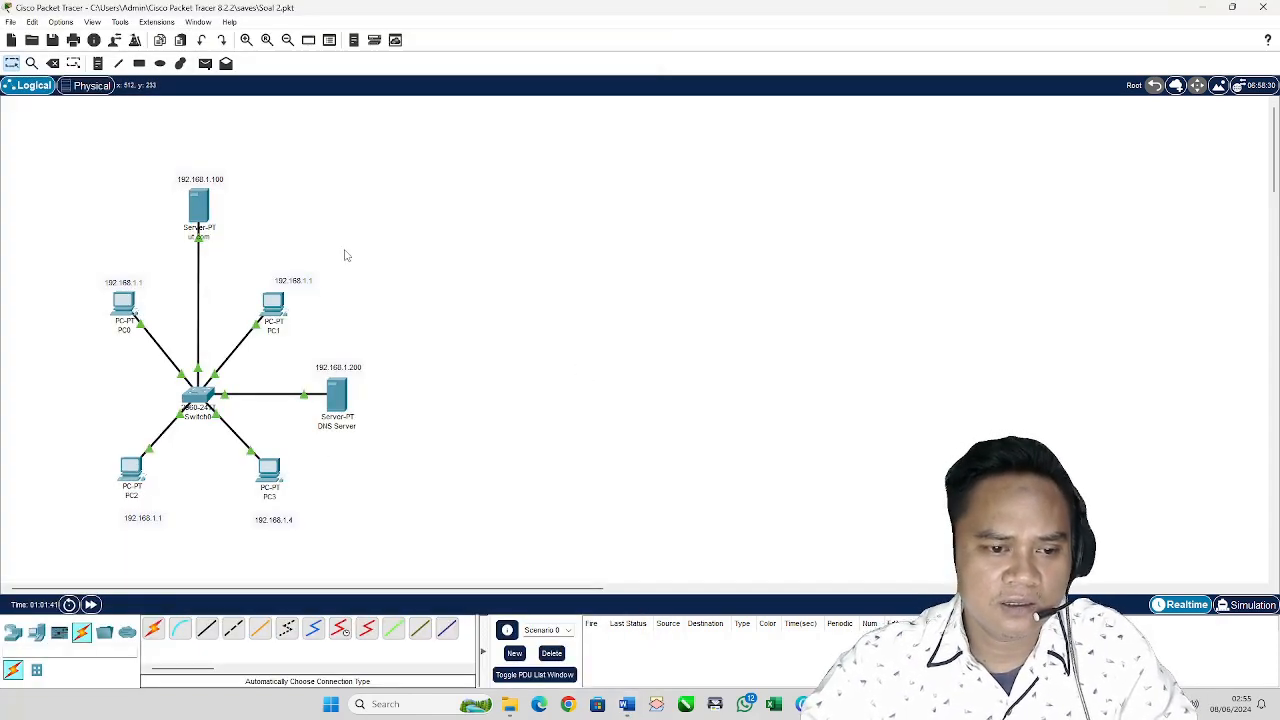
Step: Move the whole network, including all devices and address labels, further up in the workspace
drag(84, 162, 347, 513)
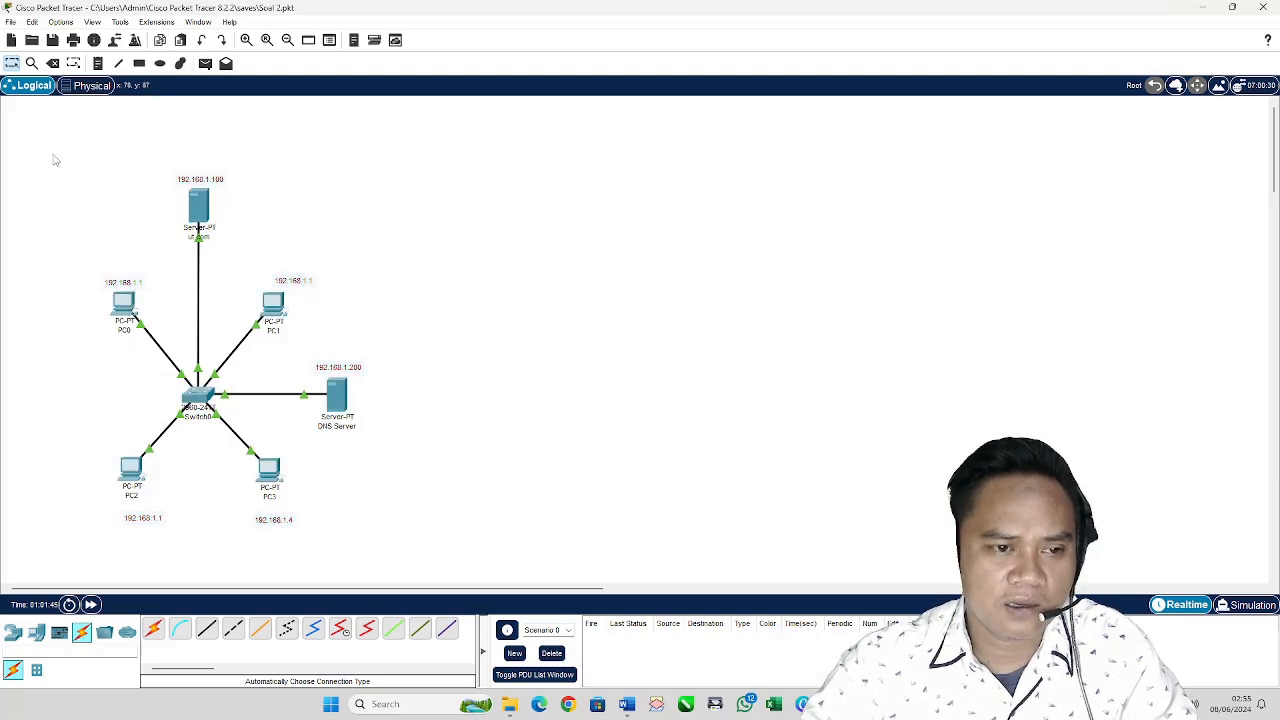
drag(51, 153, 388, 538)
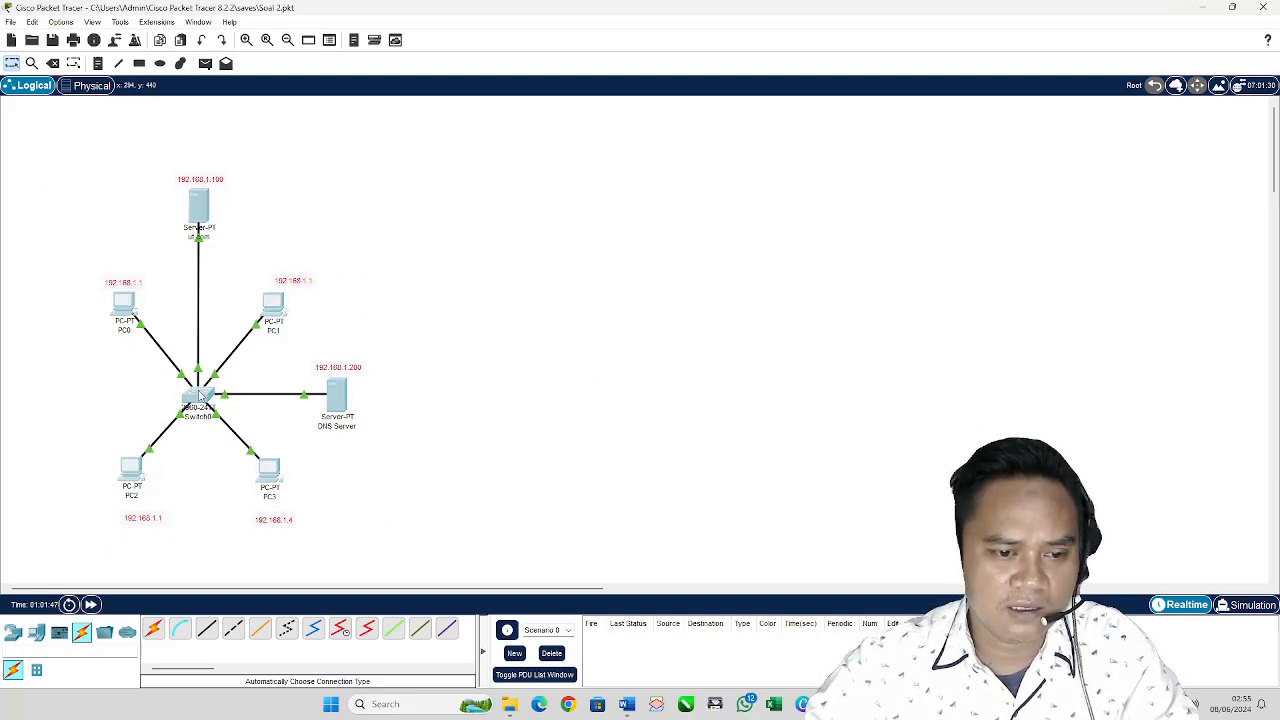
drag(204, 398, 205, 334)
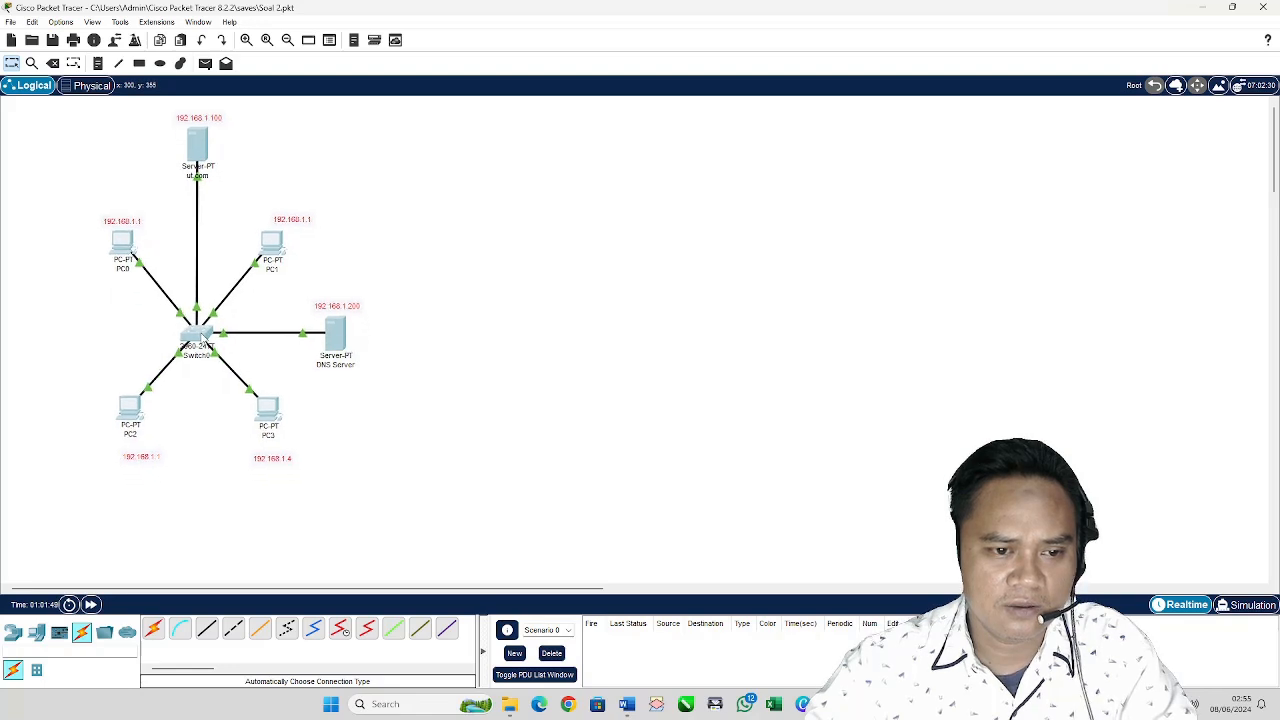
click(413, 246)
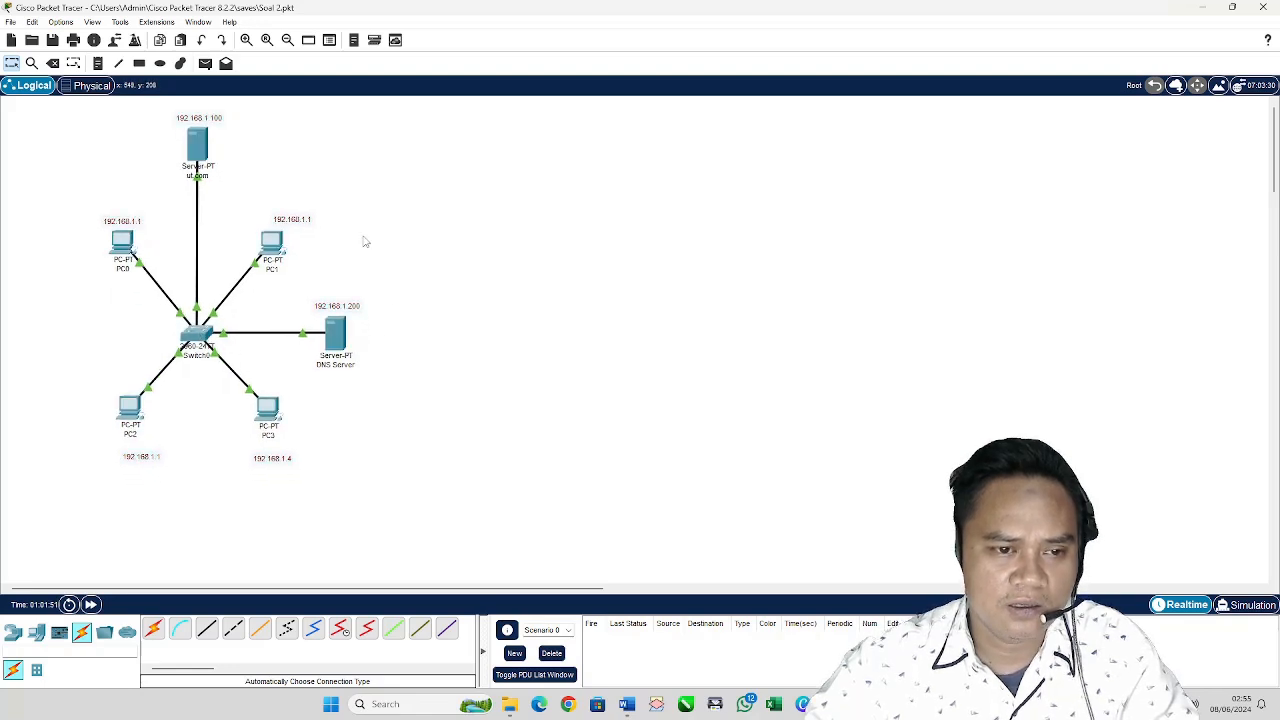
Step: Move the ut.com server and its 192.168.1.100 label down, closer to the switch
drag(152, 102, 252, 188)
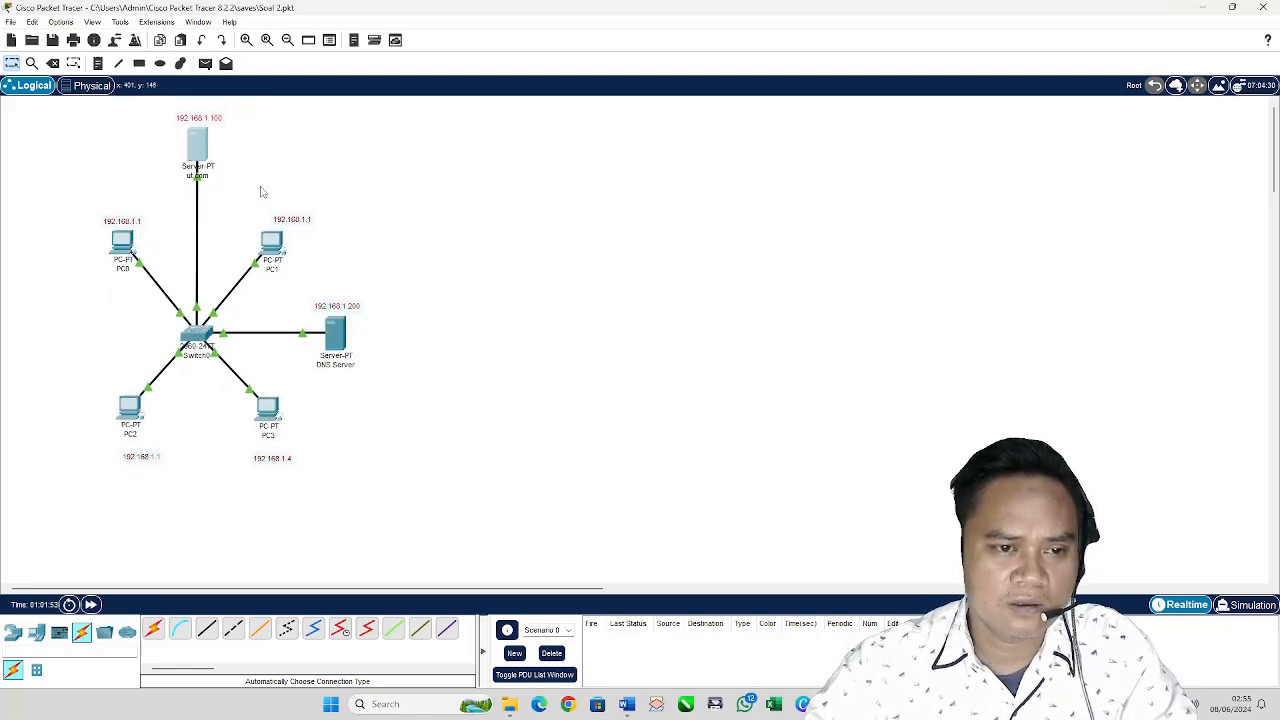
drag(196, 143, 197, 196)
click(372, 195)
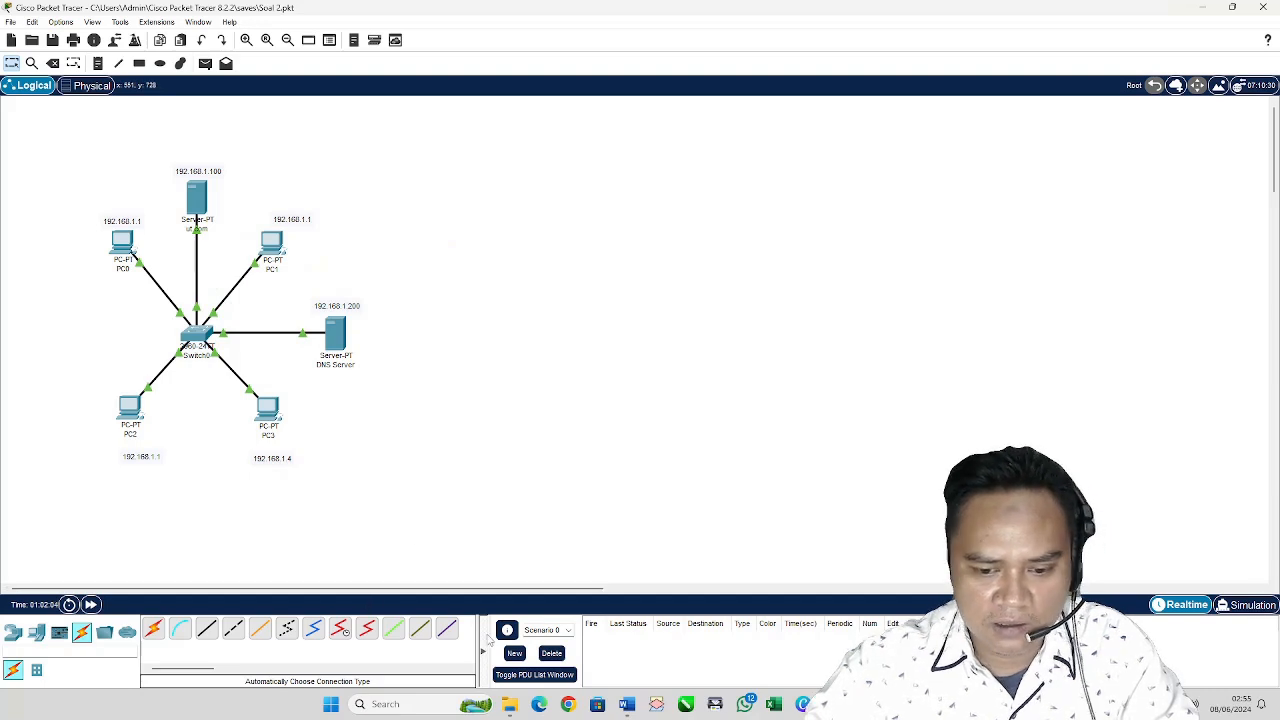
Step: Check the server name in the Word diagram and rename the ut.com server as ilkom.com
click(627, 704)
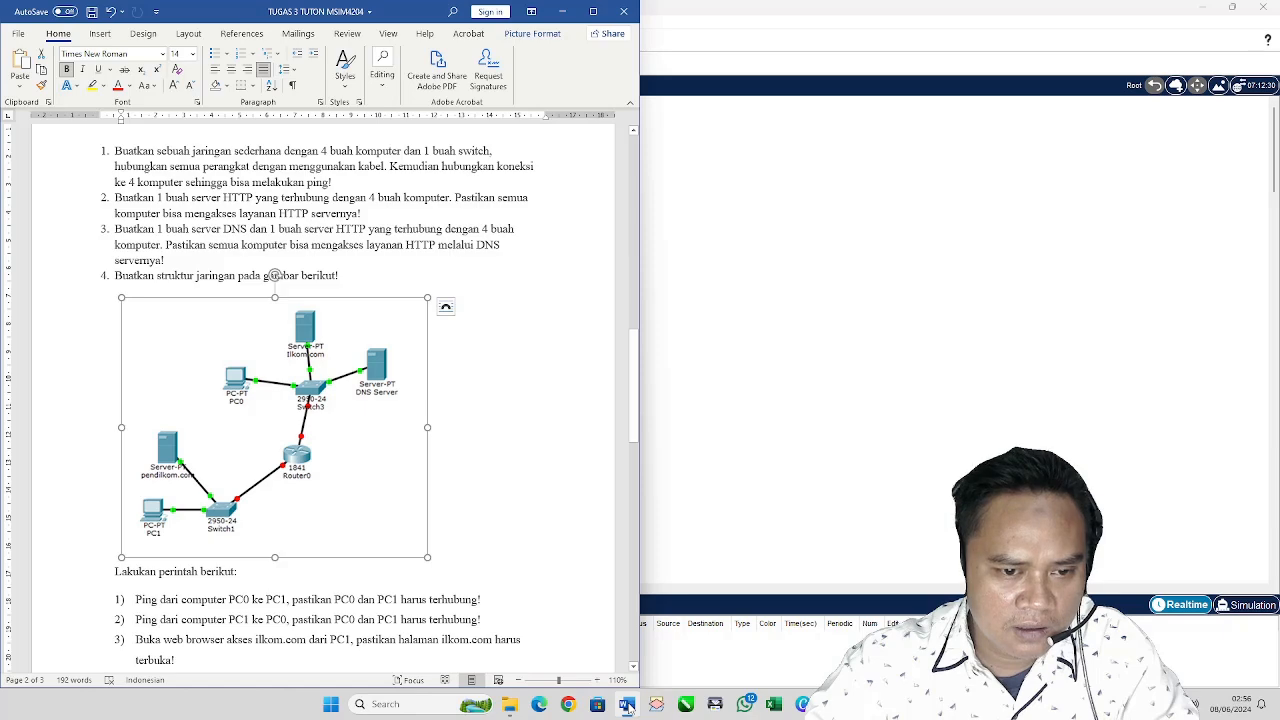
click(627, 704)
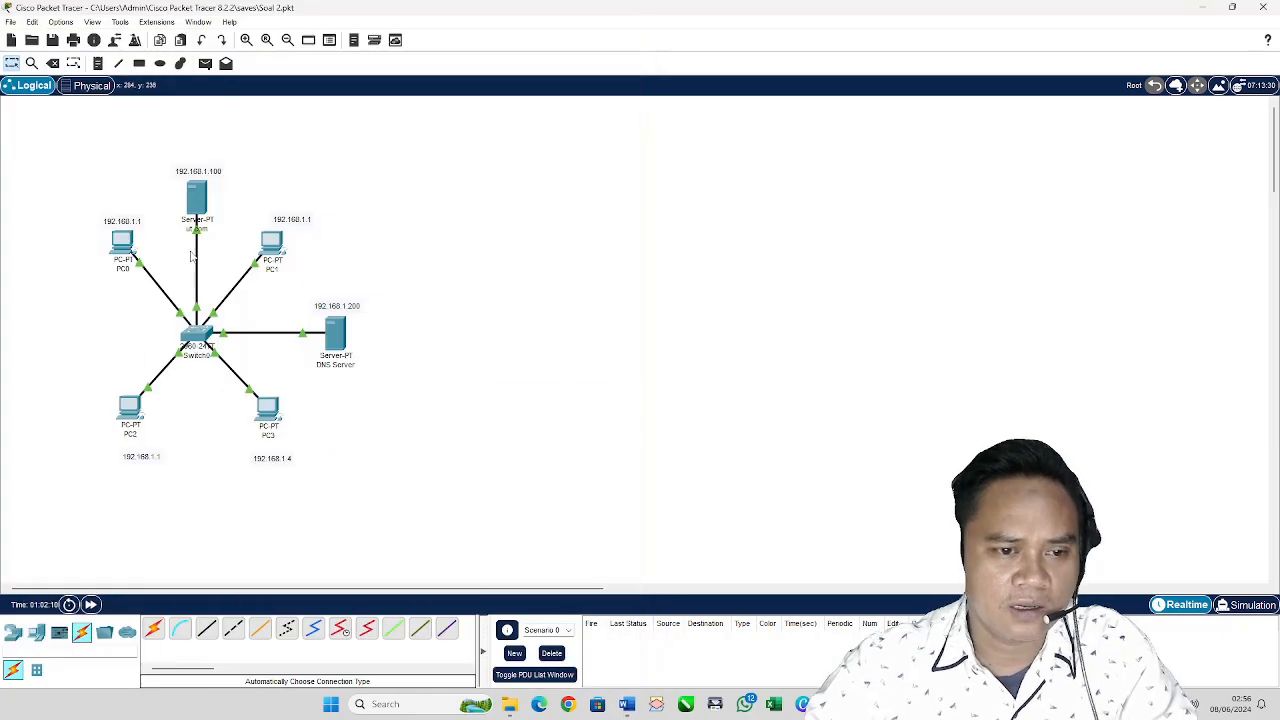
mouse_move(197, 215)
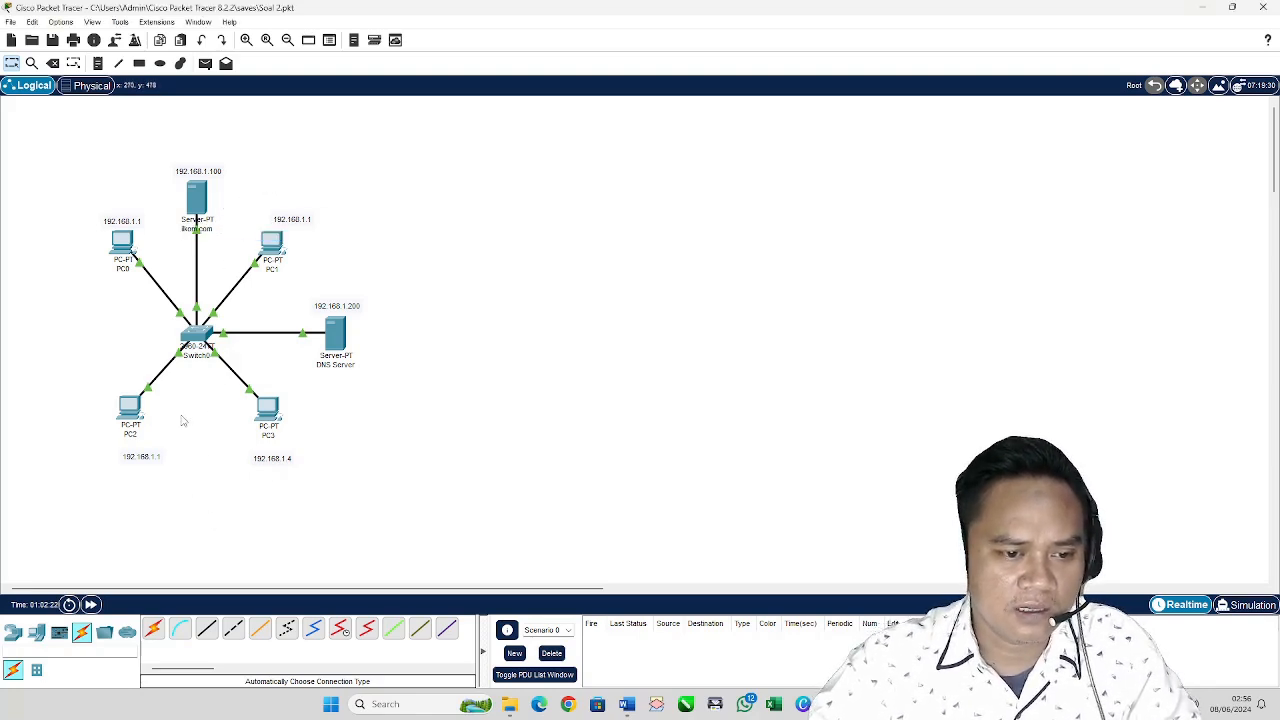
Step: Delete PC2 and PC3 with their address labels, and remove the cable between PC1 and the switch
drag(77, 370, 305, 493)
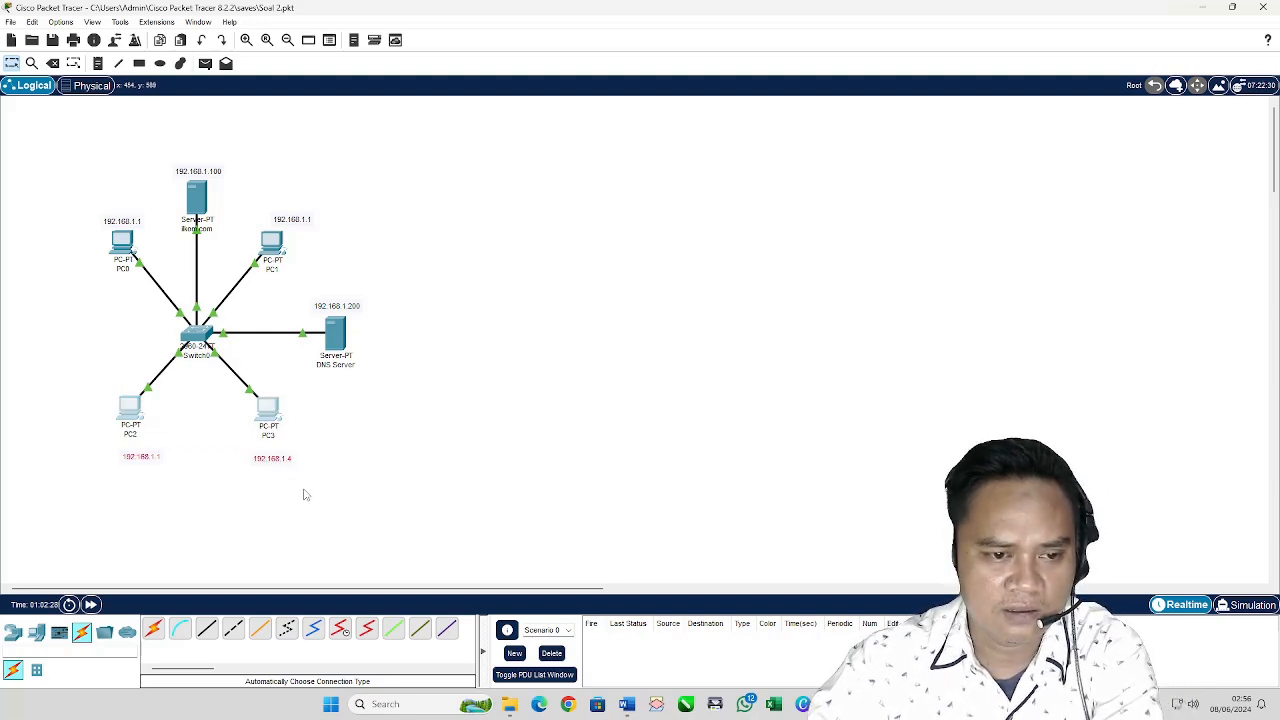
key(Delete)
click(650, 370)
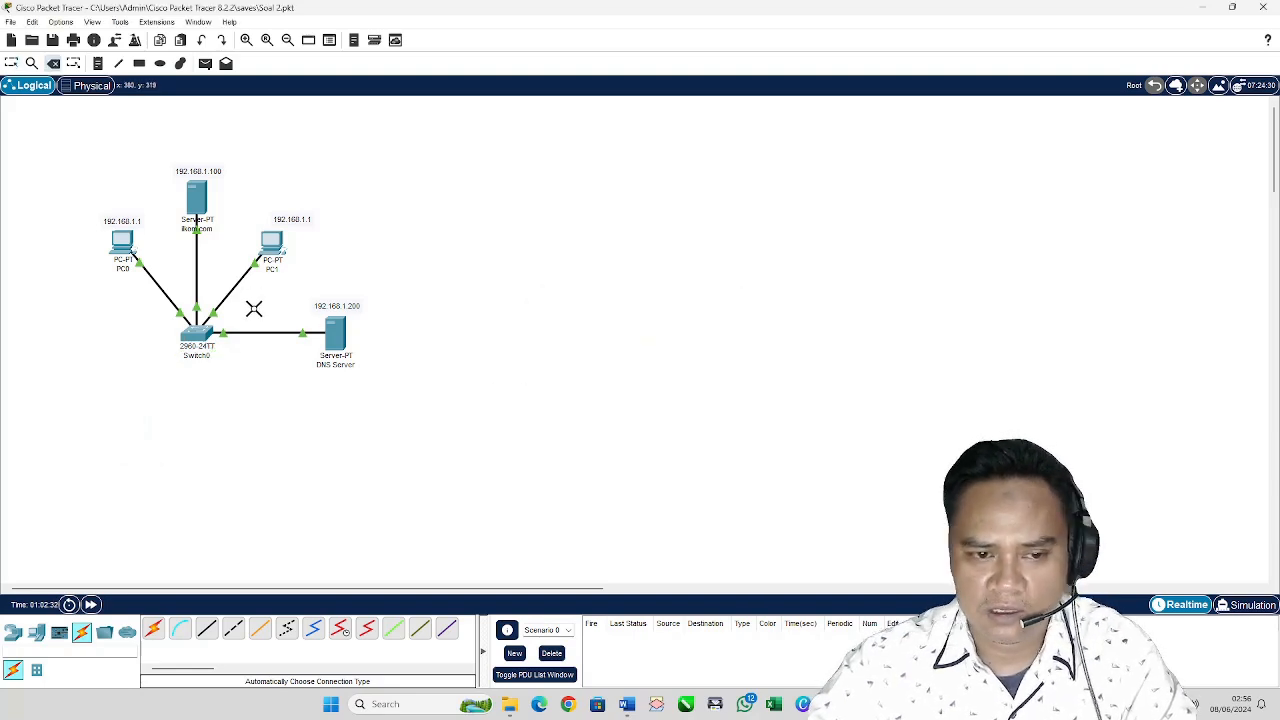
click(236, 290)
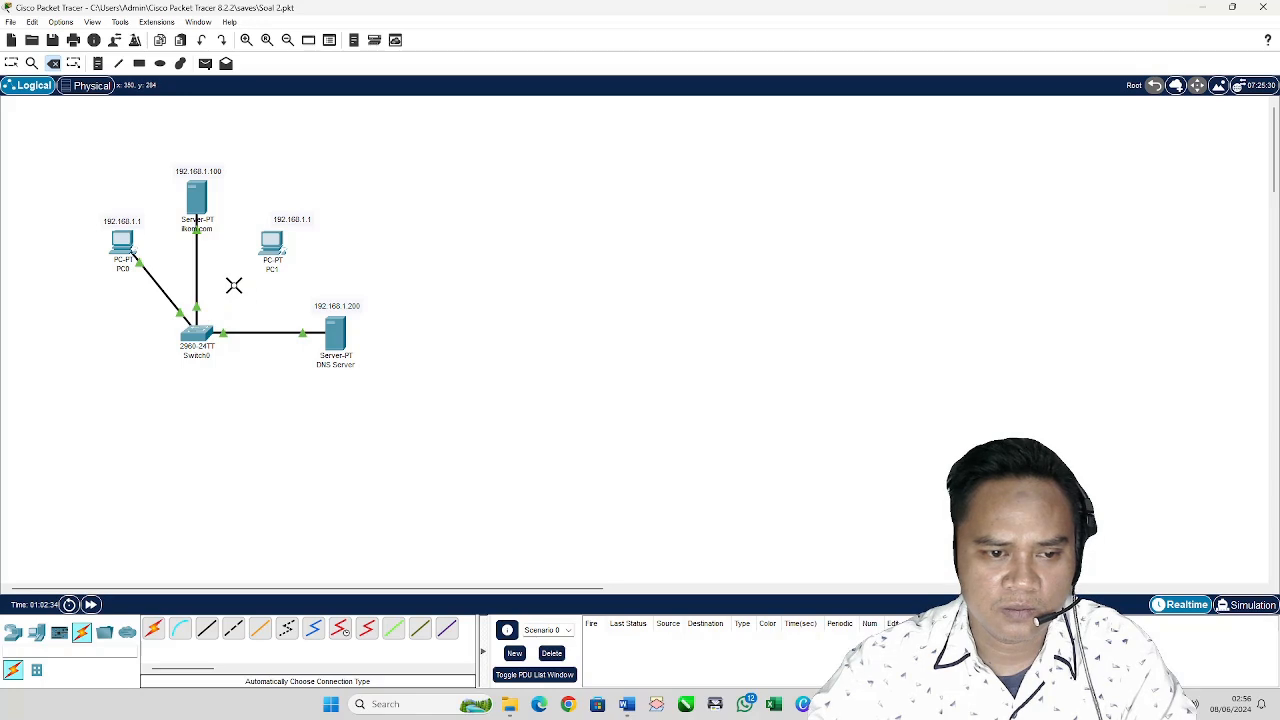
key(Escape)
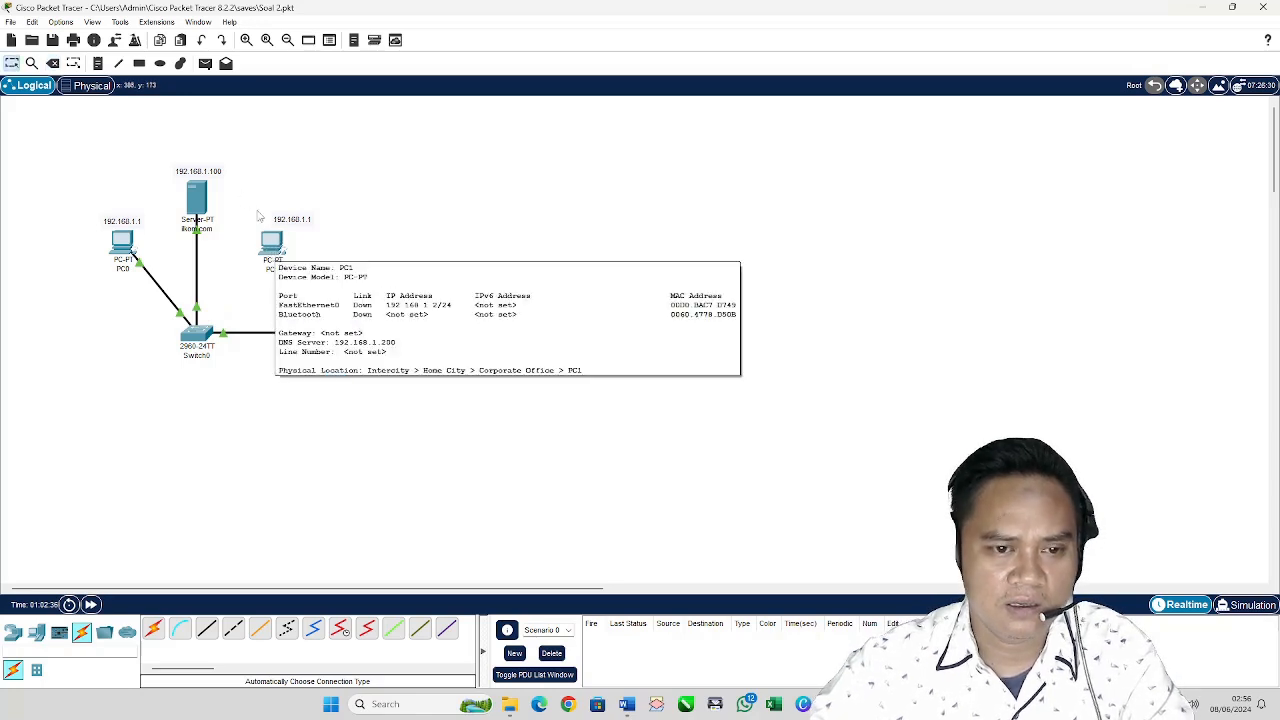
Step: Examine PC1's global configuration settings
drag(234, 184, 381, 310)
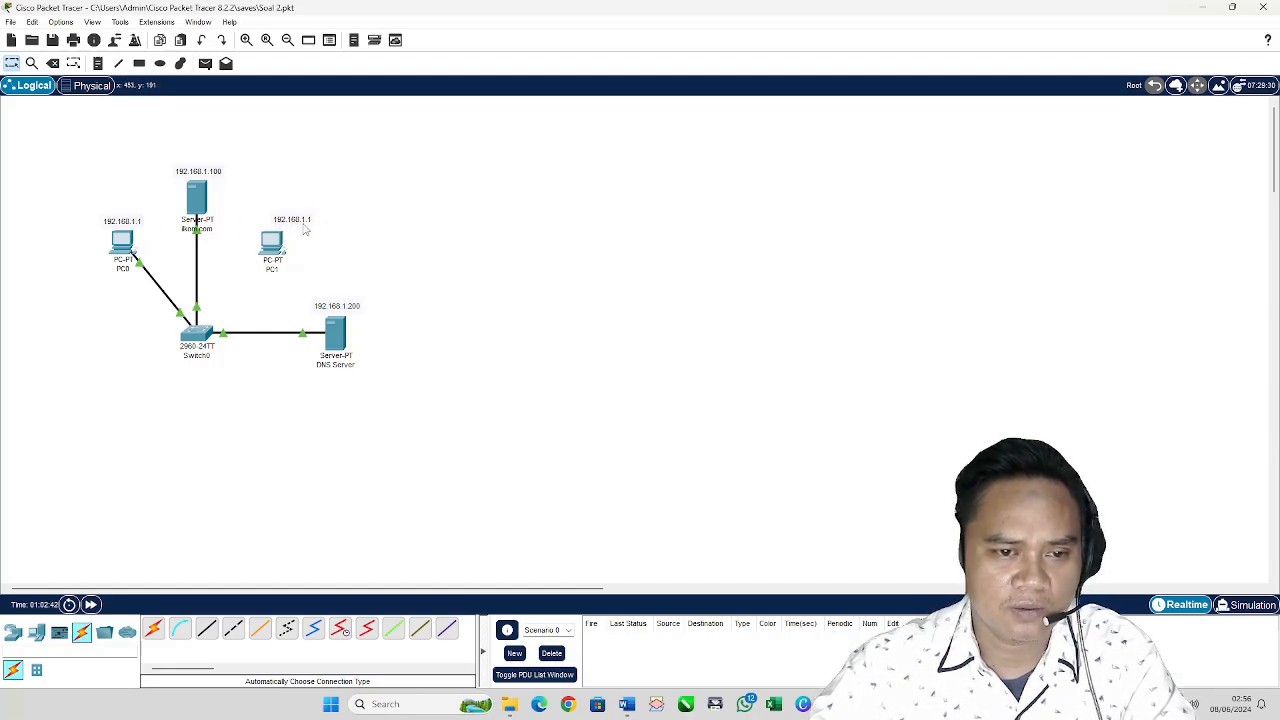
click(272, 243)
click(435, 253)
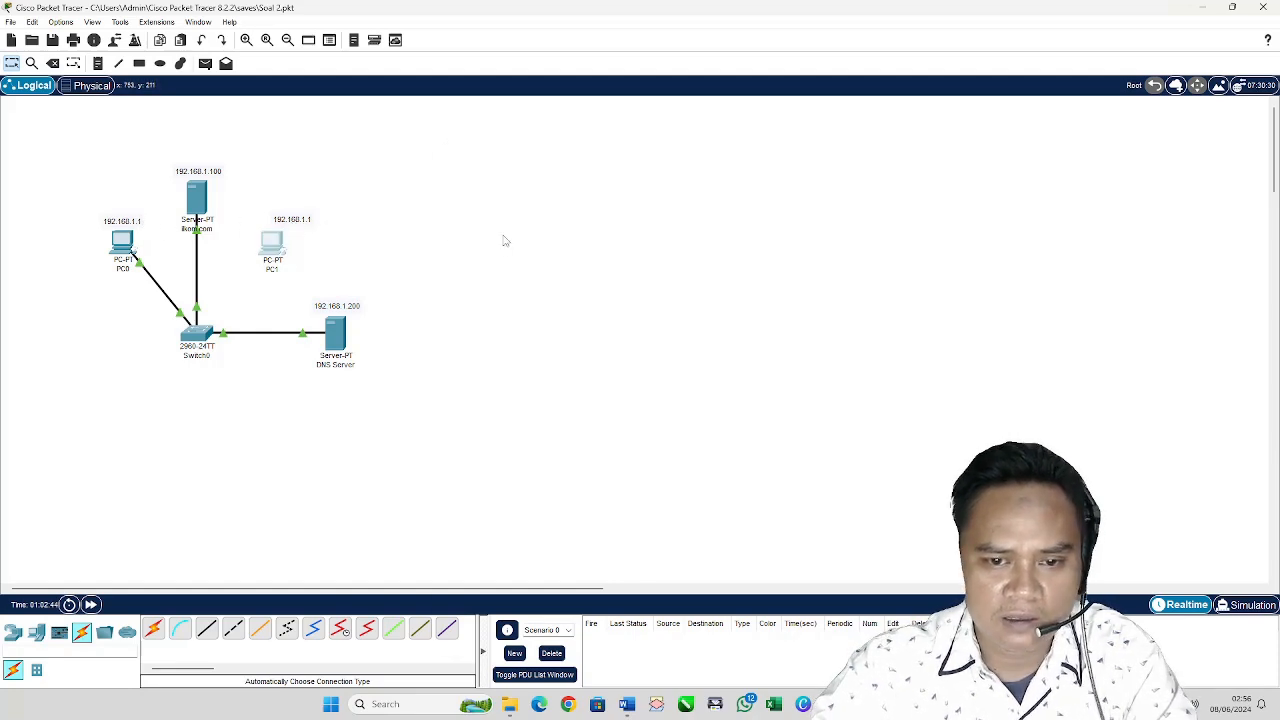
click(271, 252)
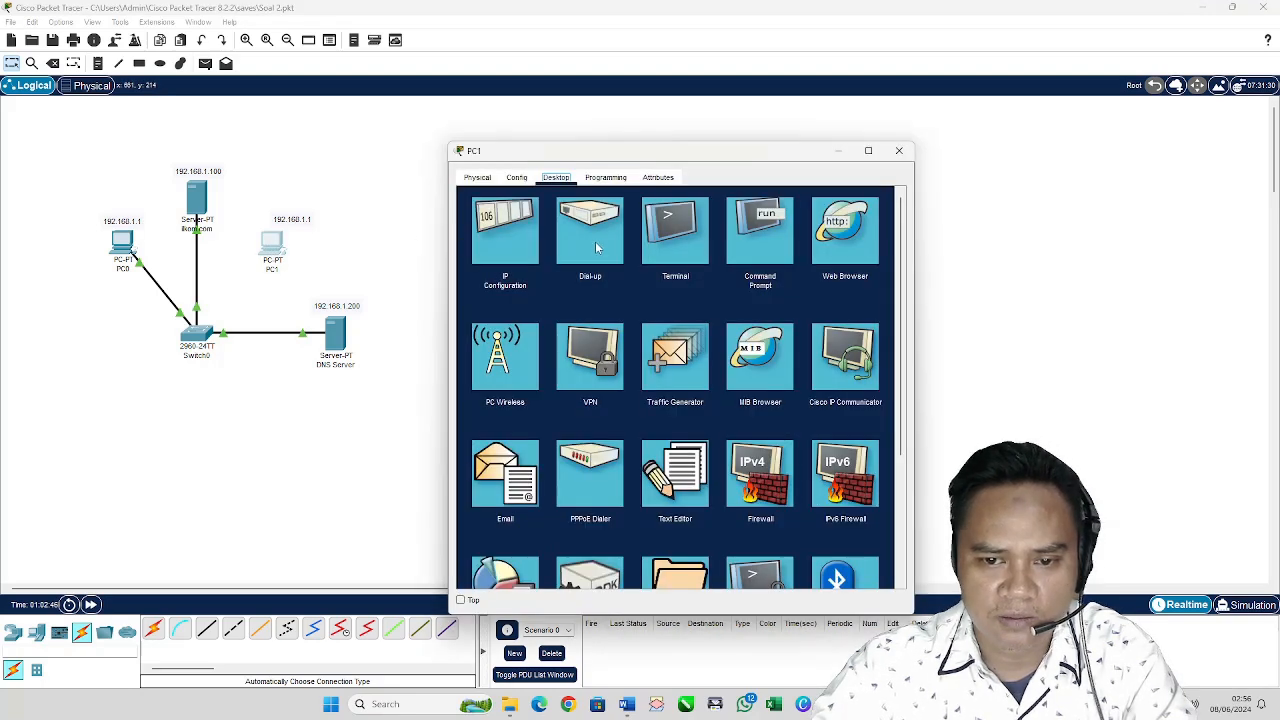
click(516, 177)
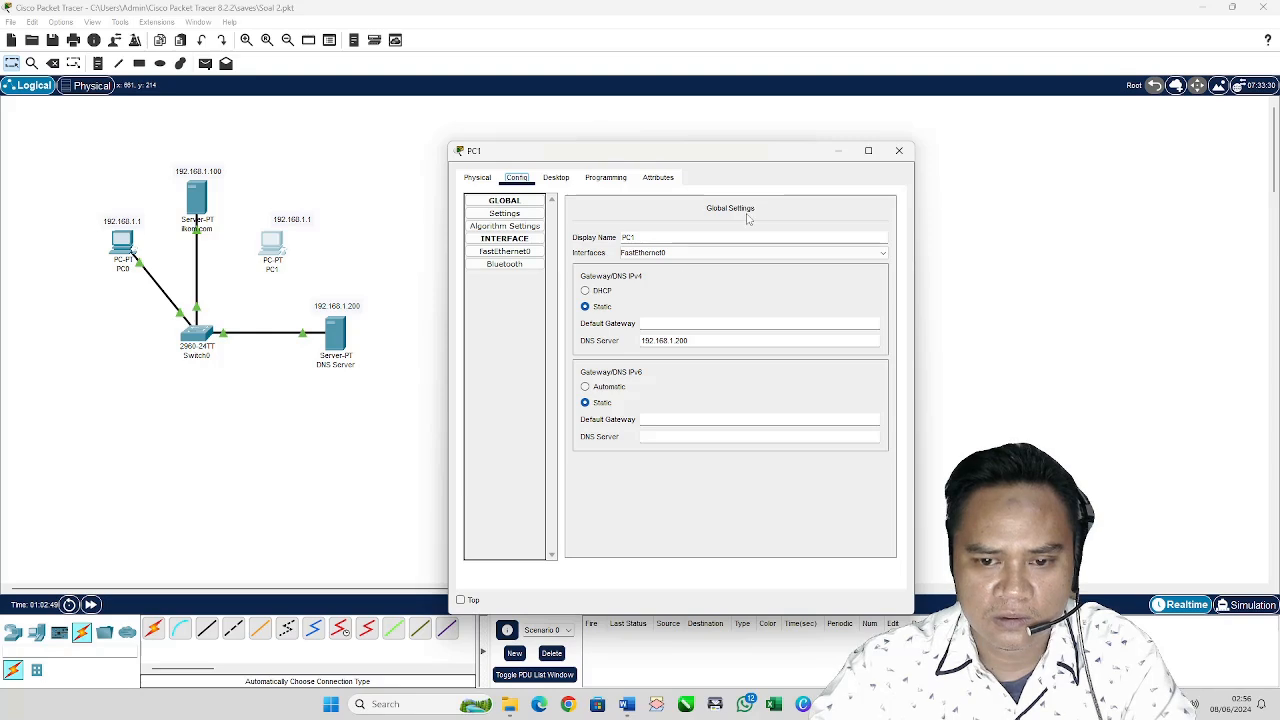
click(837, 152)
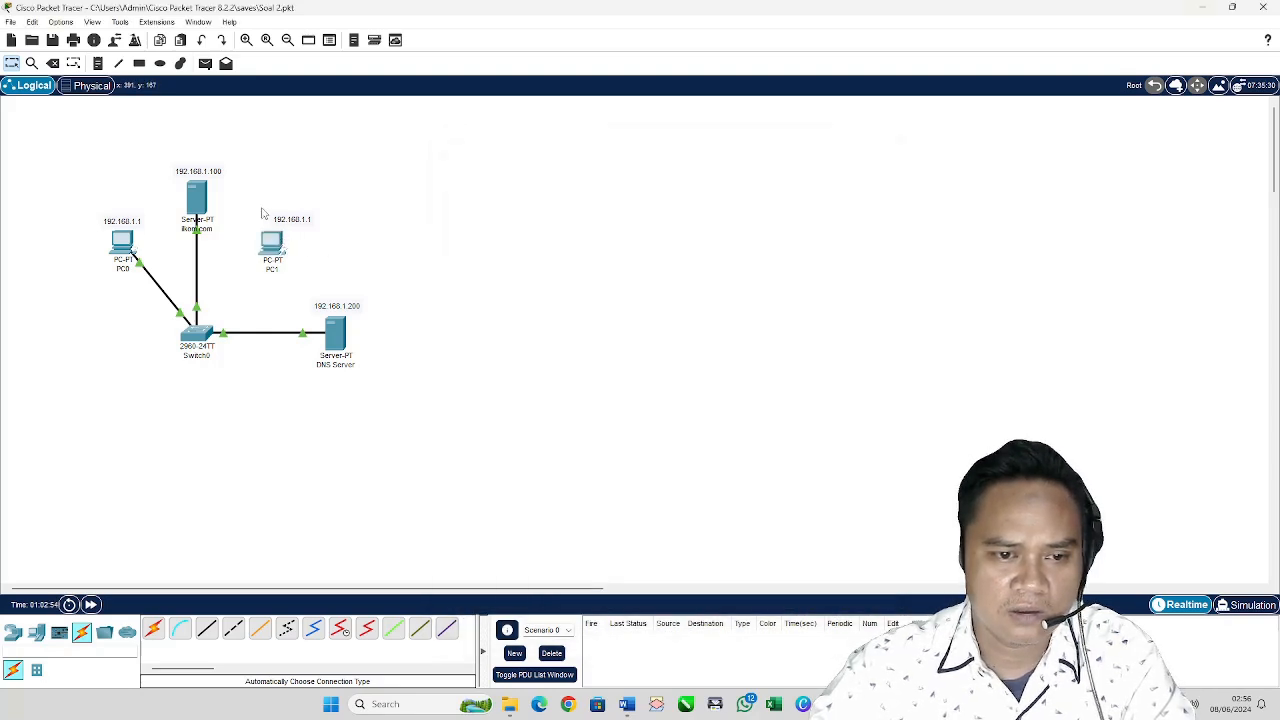
Step: Move PC1 to the empty area below and to the left of the switch
drag(273, 244, 58, 476)
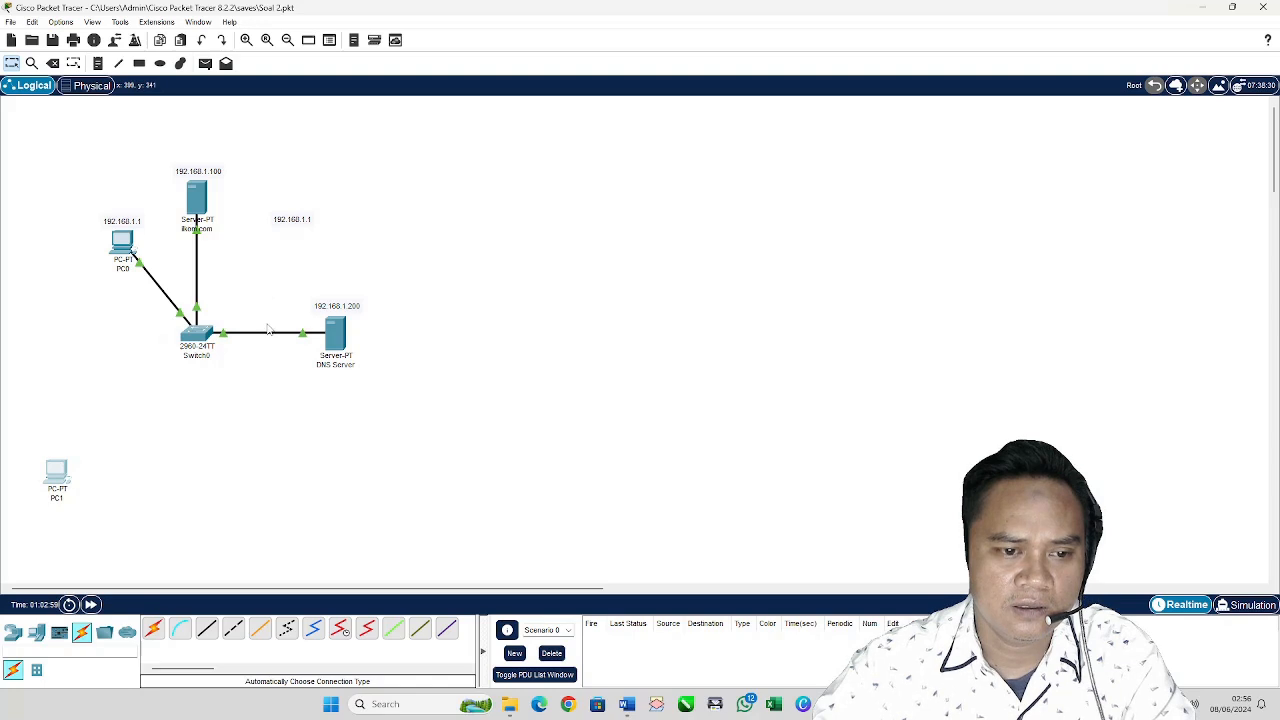
Step: Delete the leftover 192.168.1.1 address label to the right of the ilkom.com server
drag(91, 156, 303, 375)
click(293, 240)
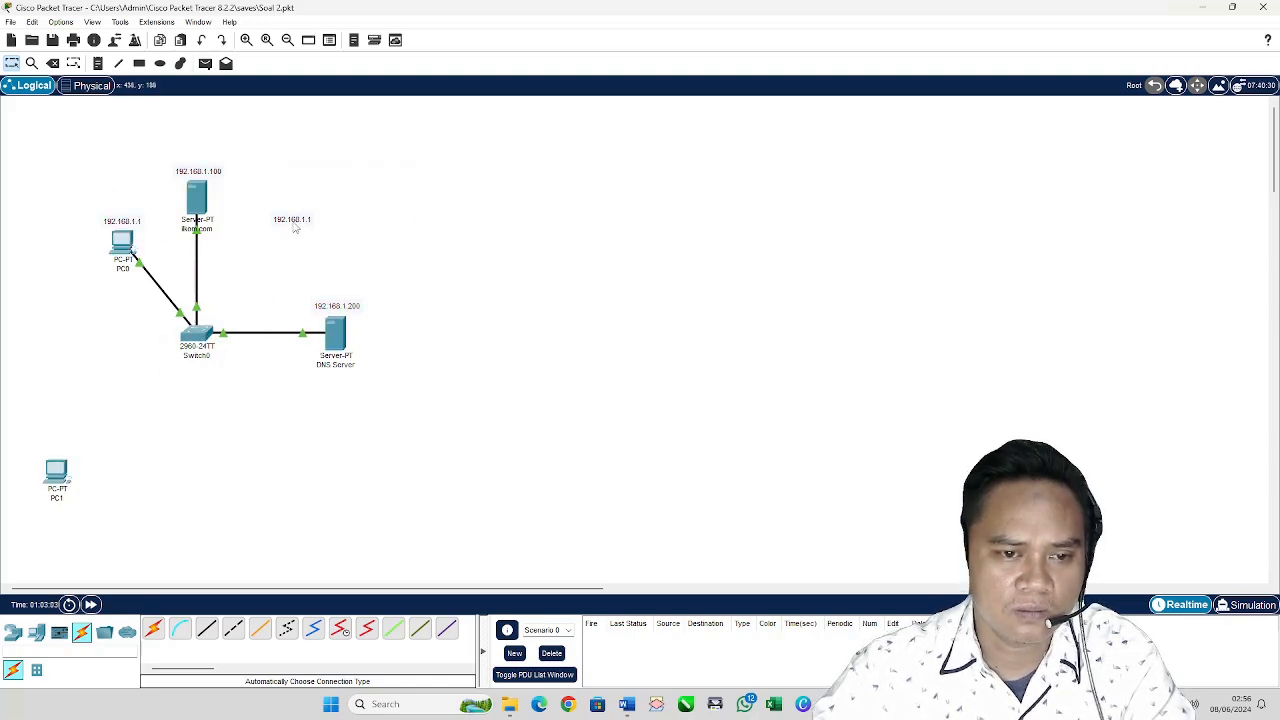
double_click(295, 221)
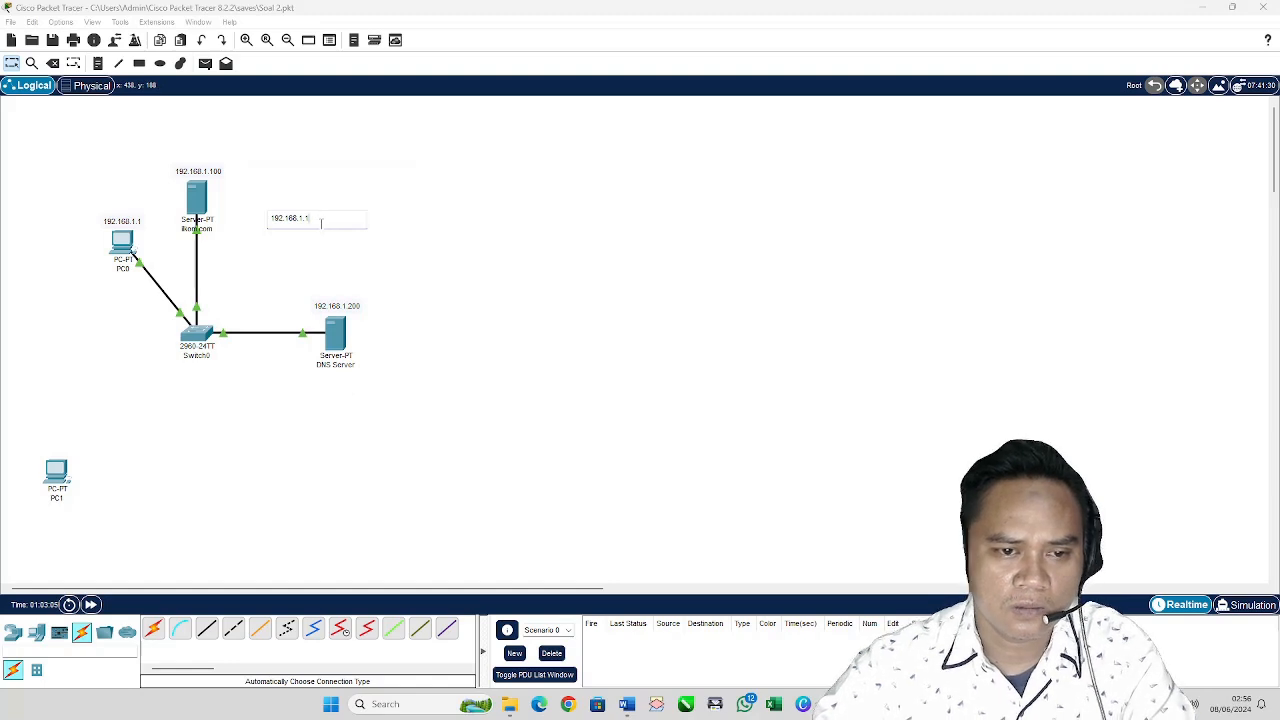
click(352, 240)
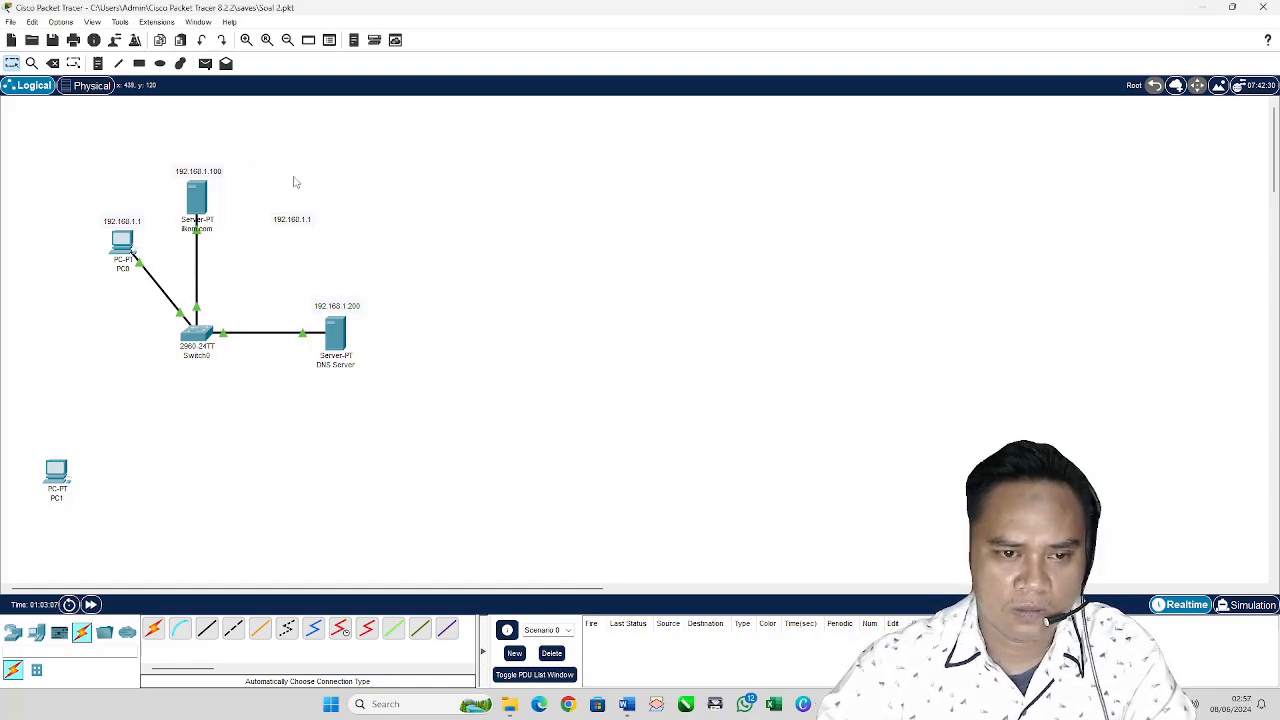
drag(271, 176, 380, 268)
key(Delete)
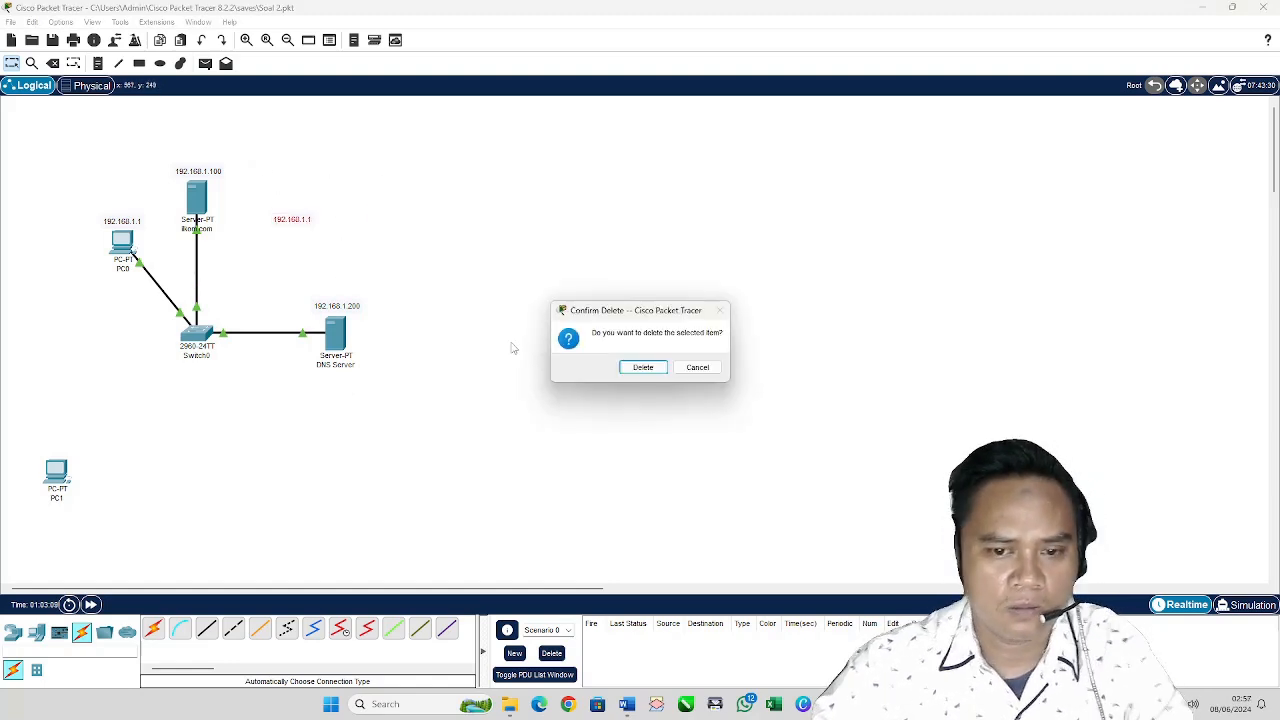
click(640, 366)
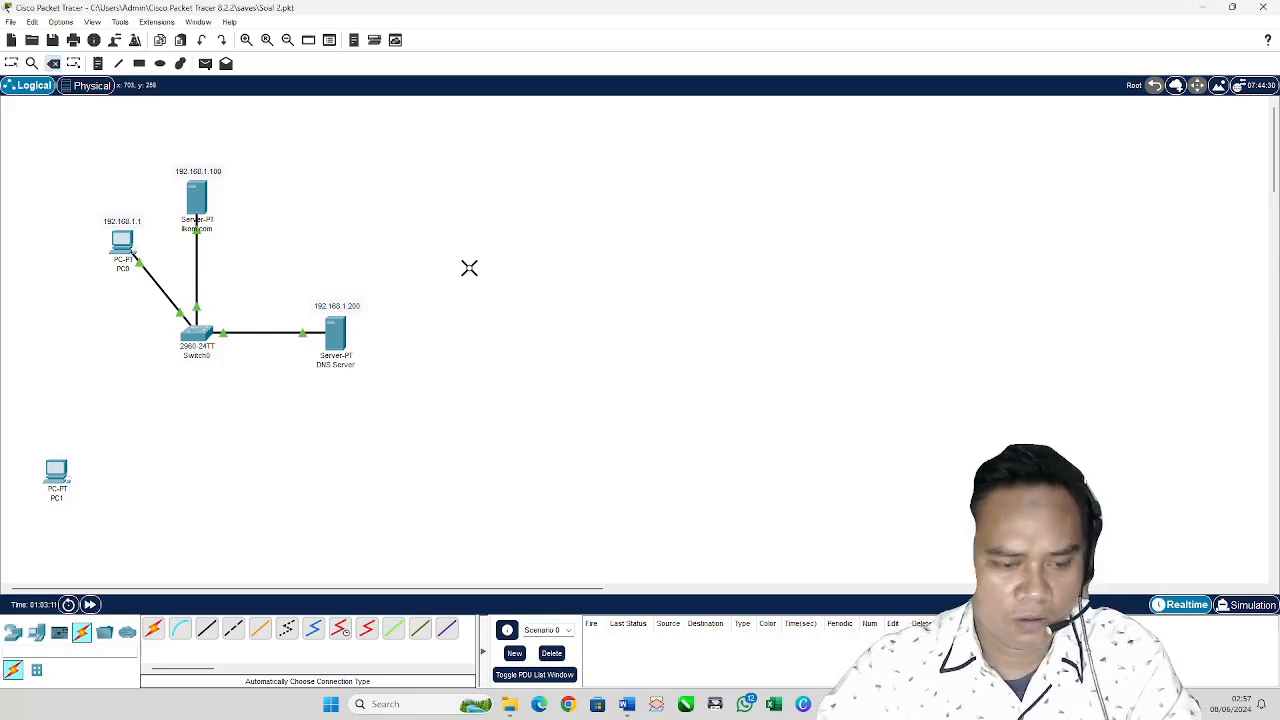
key(Escape)
Step: Move the switch with PC0, ilkom.com, the DNS Server and their labels to the upper middle of the workspace, and PC1 below and left of them
drag(88, 152, 401, 383)
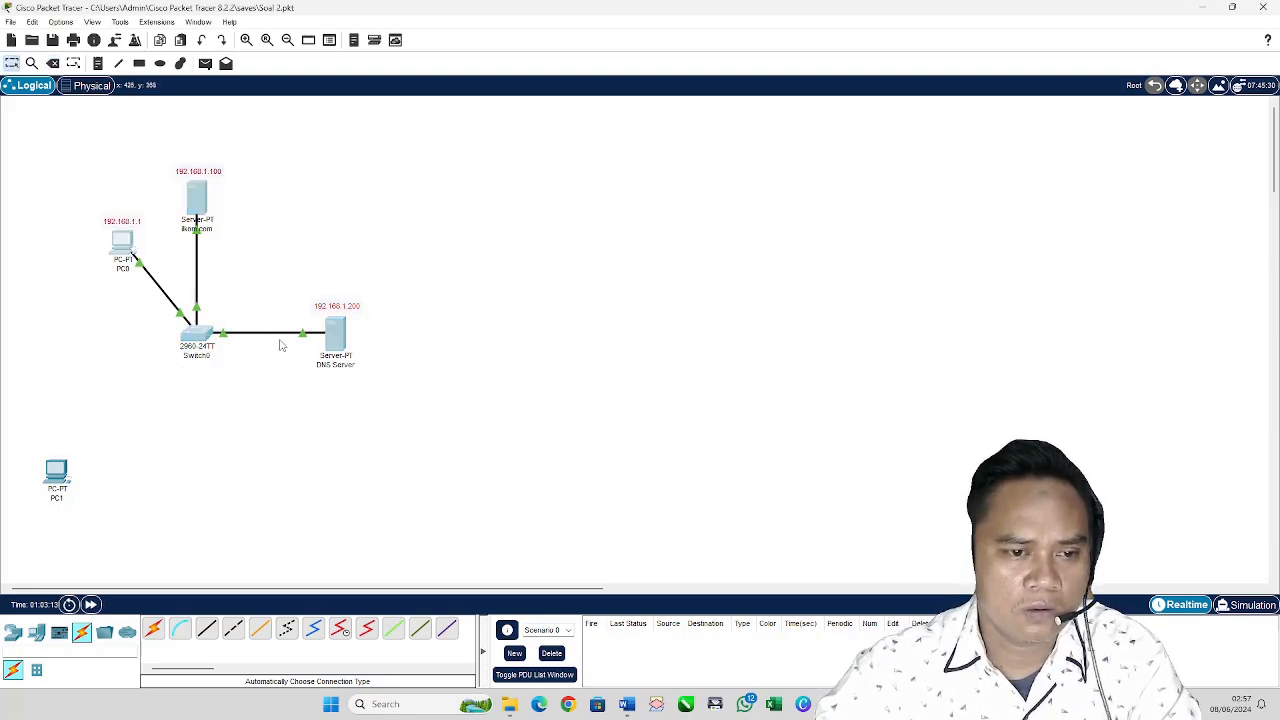
drag(197, 340, 605, 279)
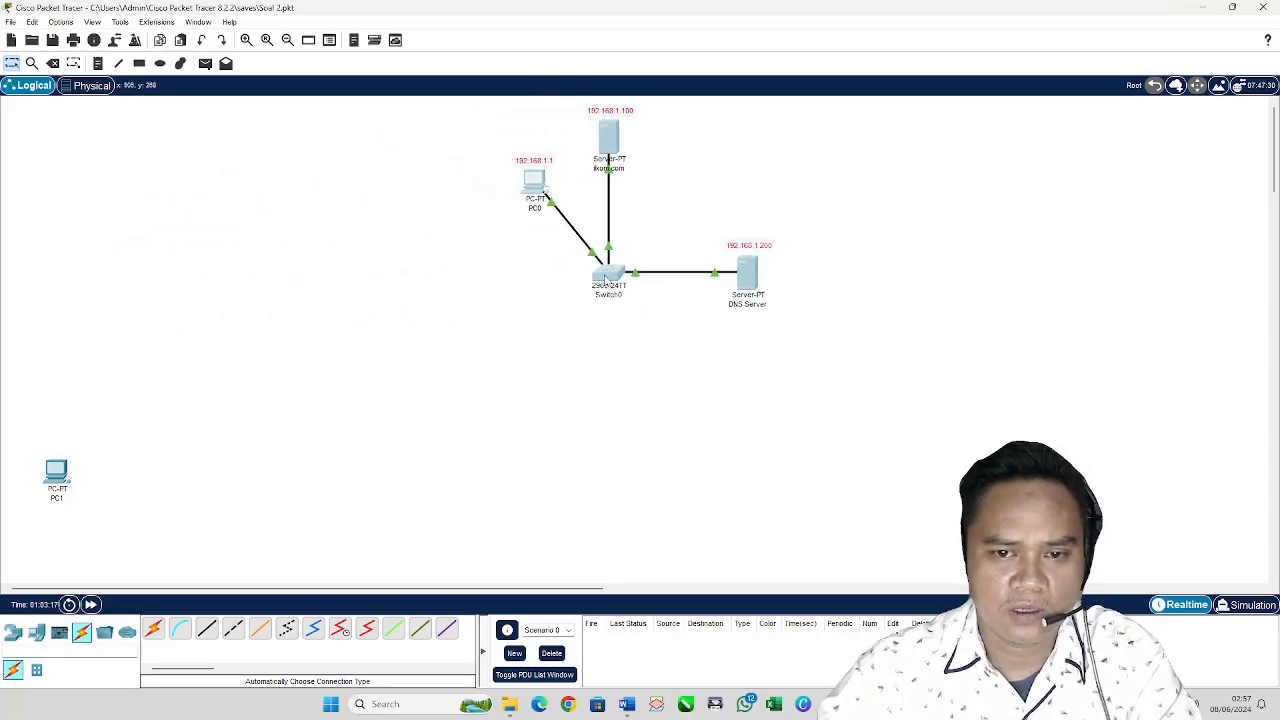
click(605, 276)
click(505, 327)
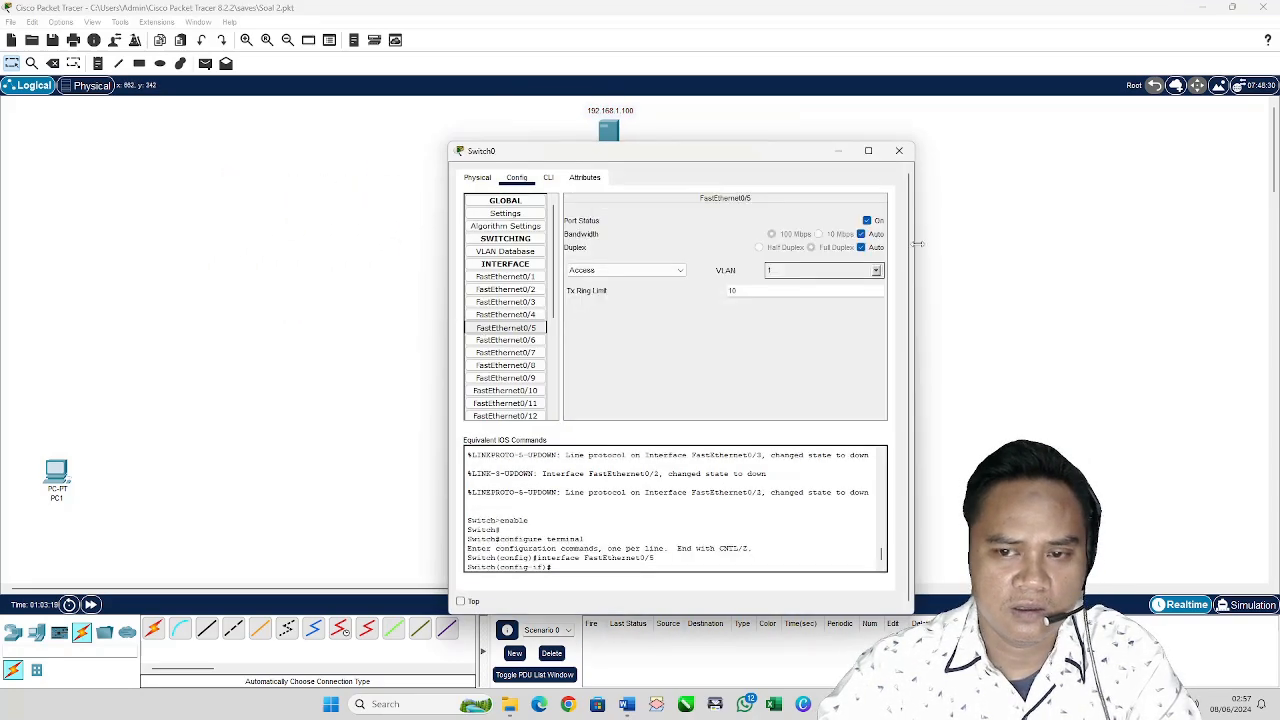
click(899, 152)
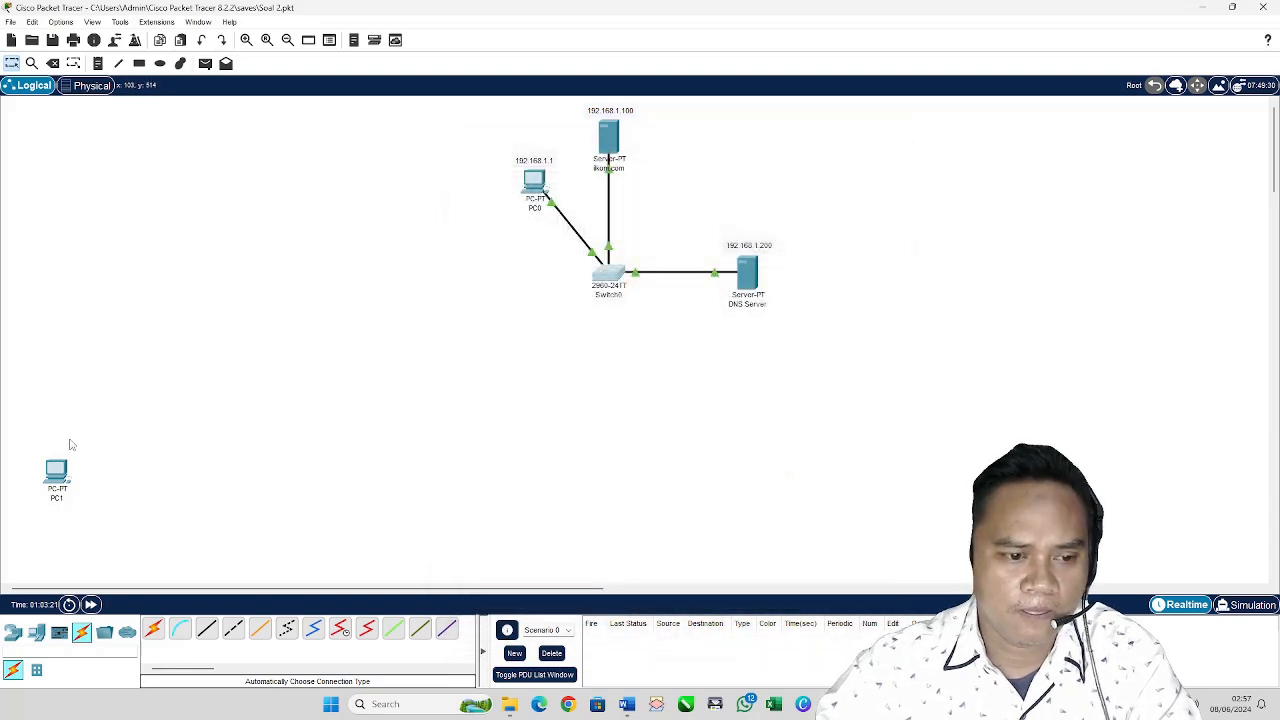
drag(60, 484, 445, 487)
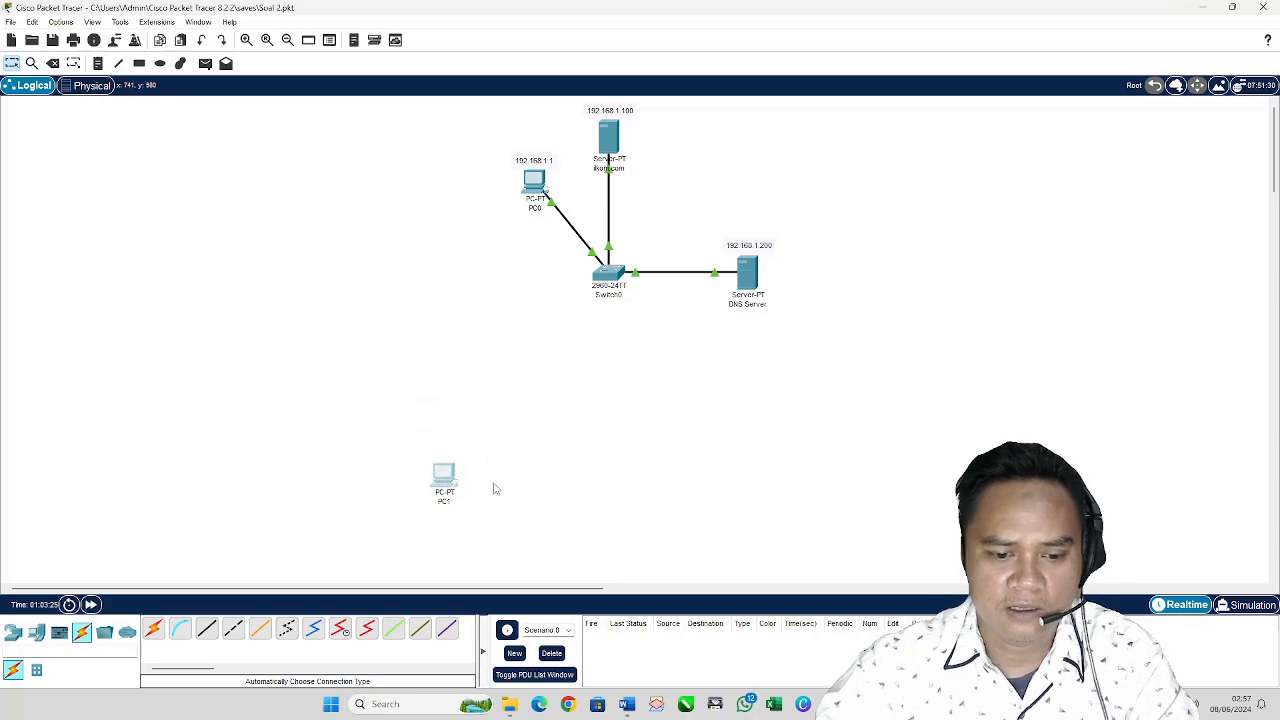
Step: Arrange the Word assignment document and the Packet Tracer window side by side, with Word on the left half
click(626, 704)
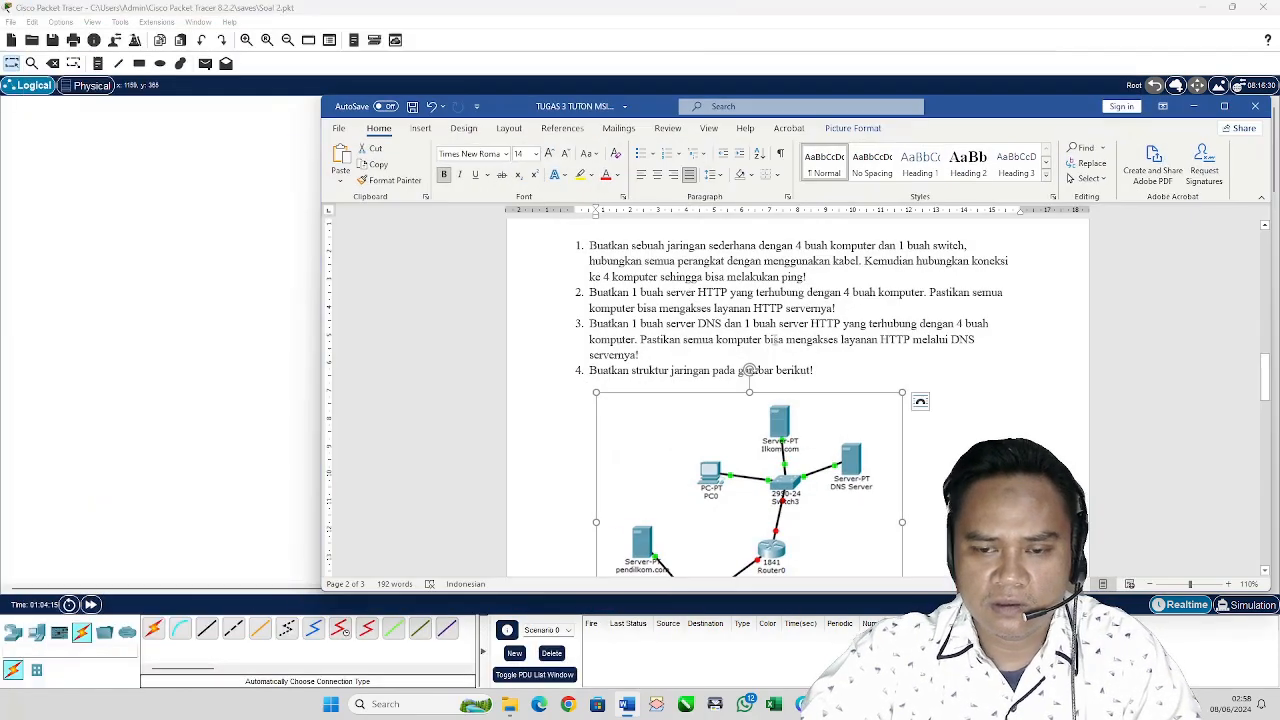
key(super+Left)
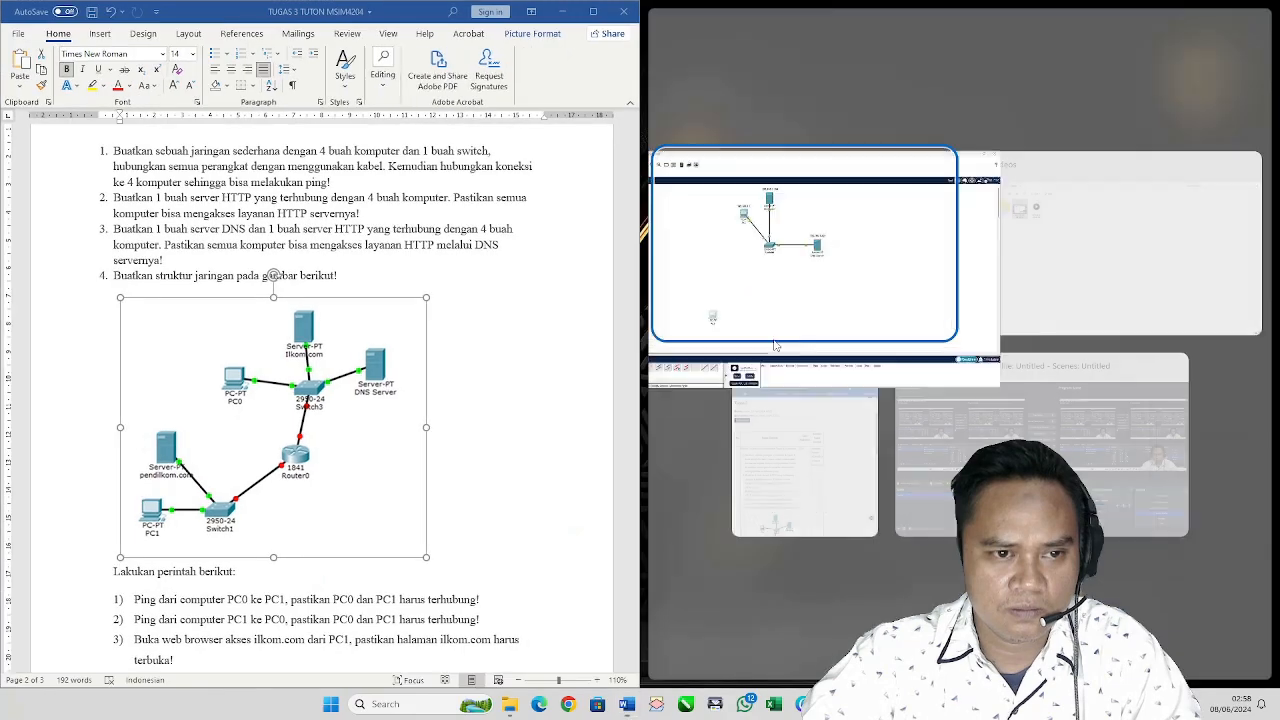
click(760, 284)
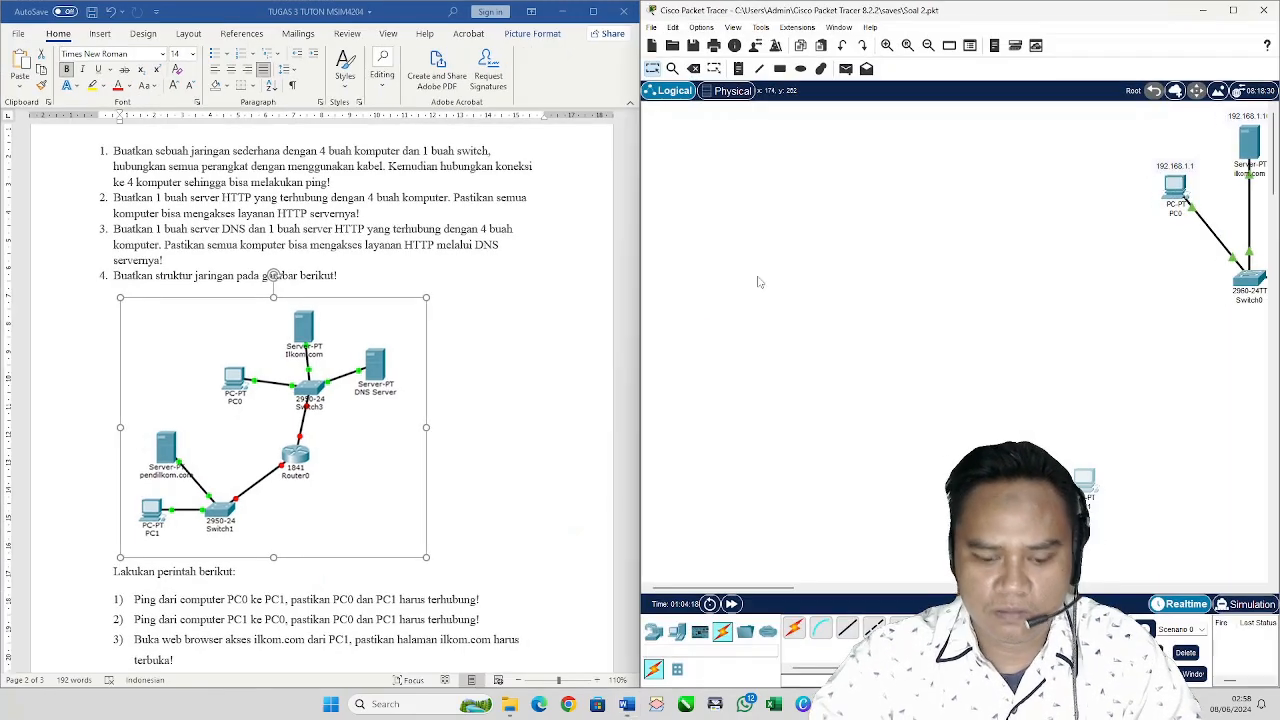
key(super+Left)
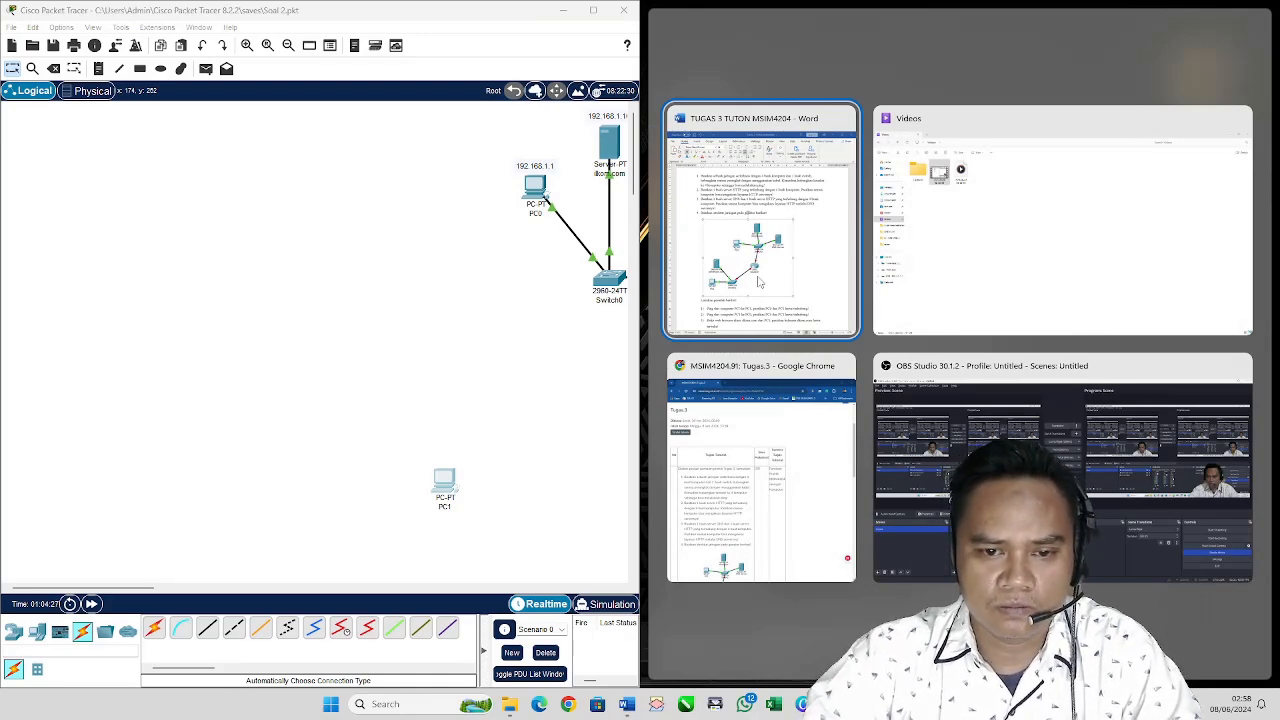
key(Escape)
key(super)
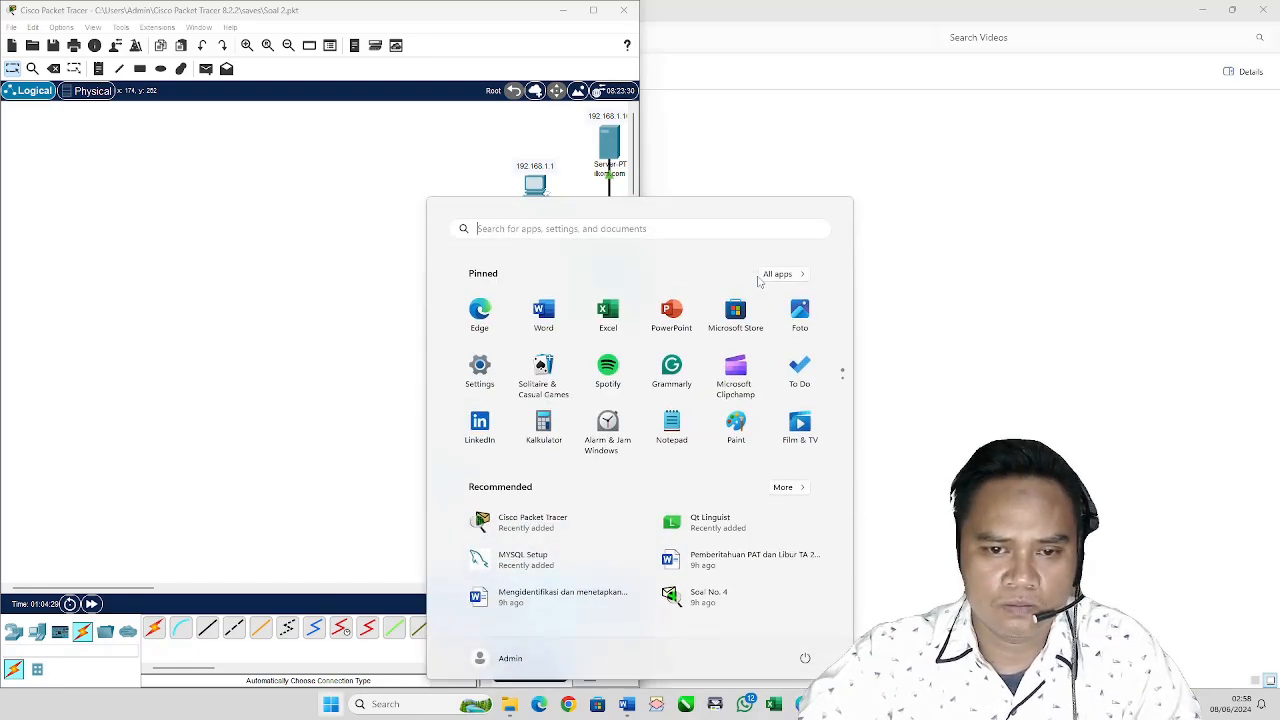
click(304, 234)
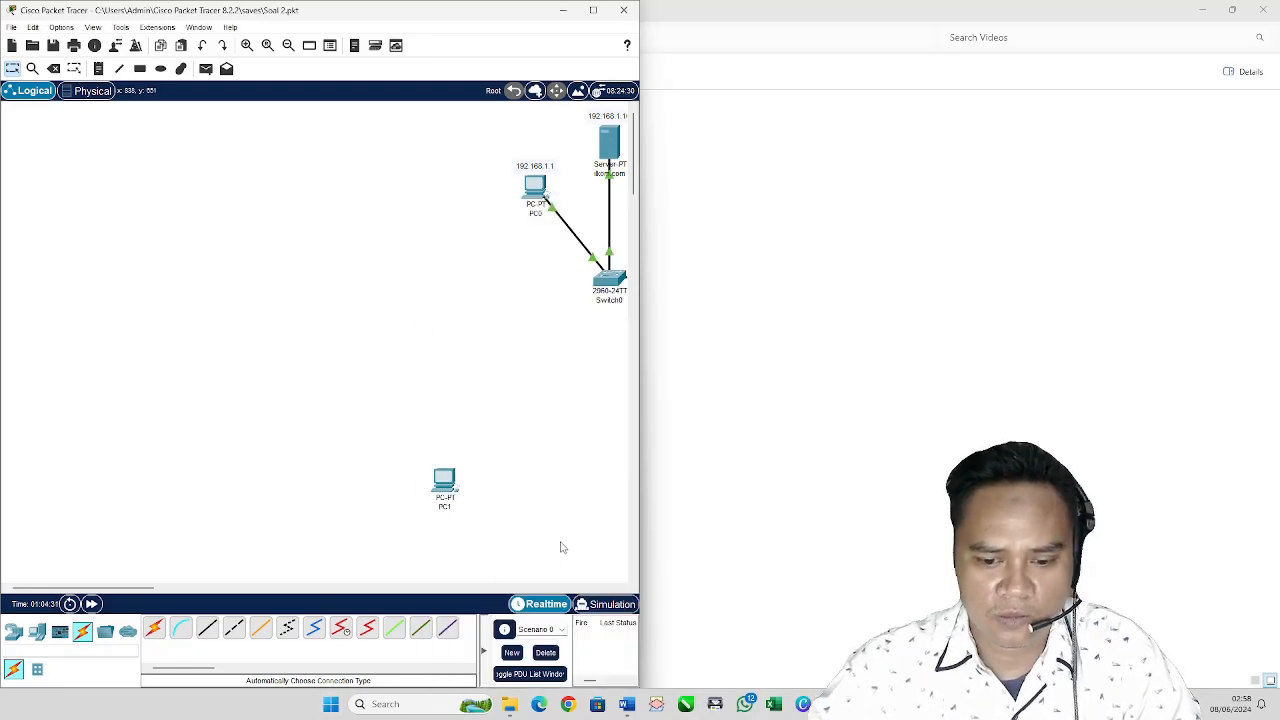
click(626, 704)
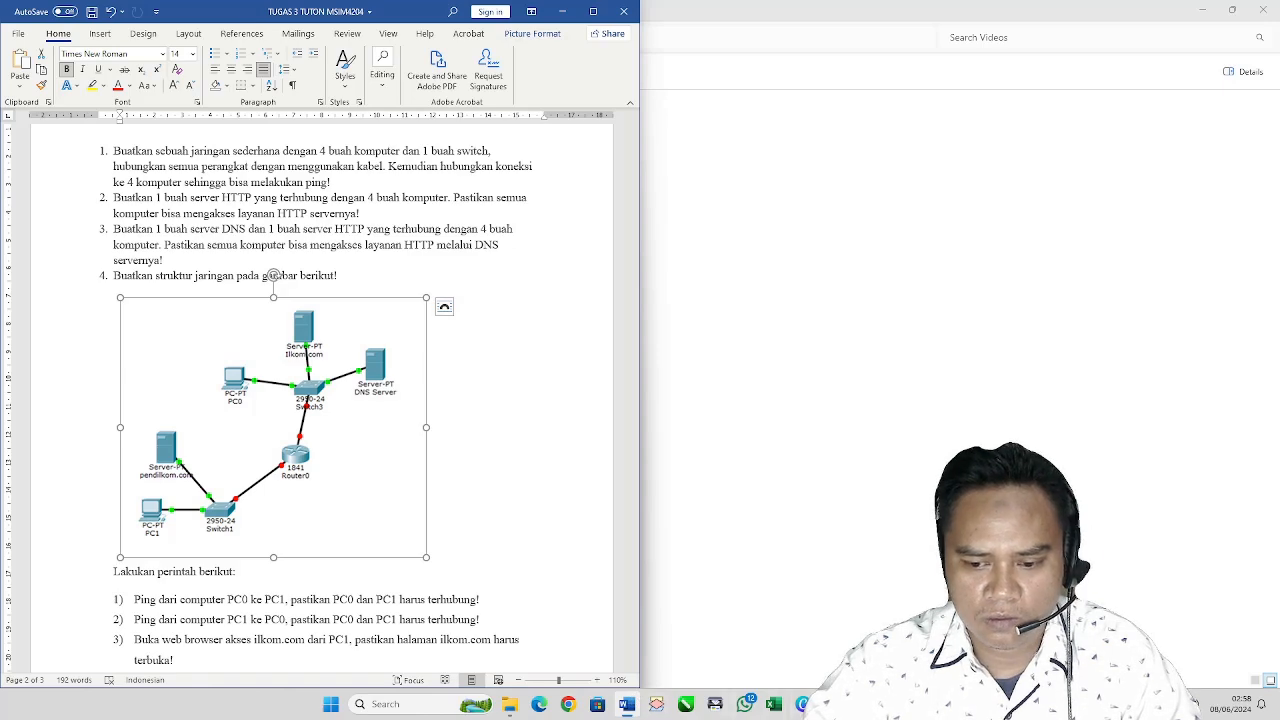
key(alt+Tab)
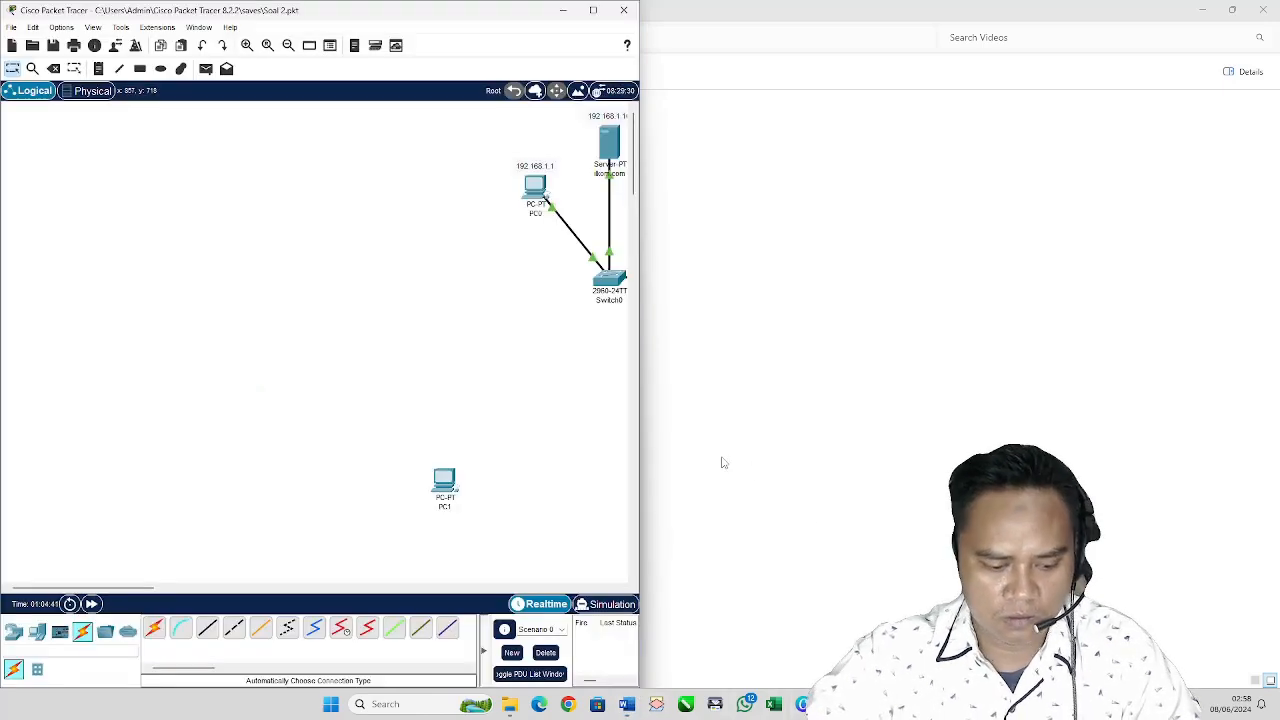
key(super+Right)
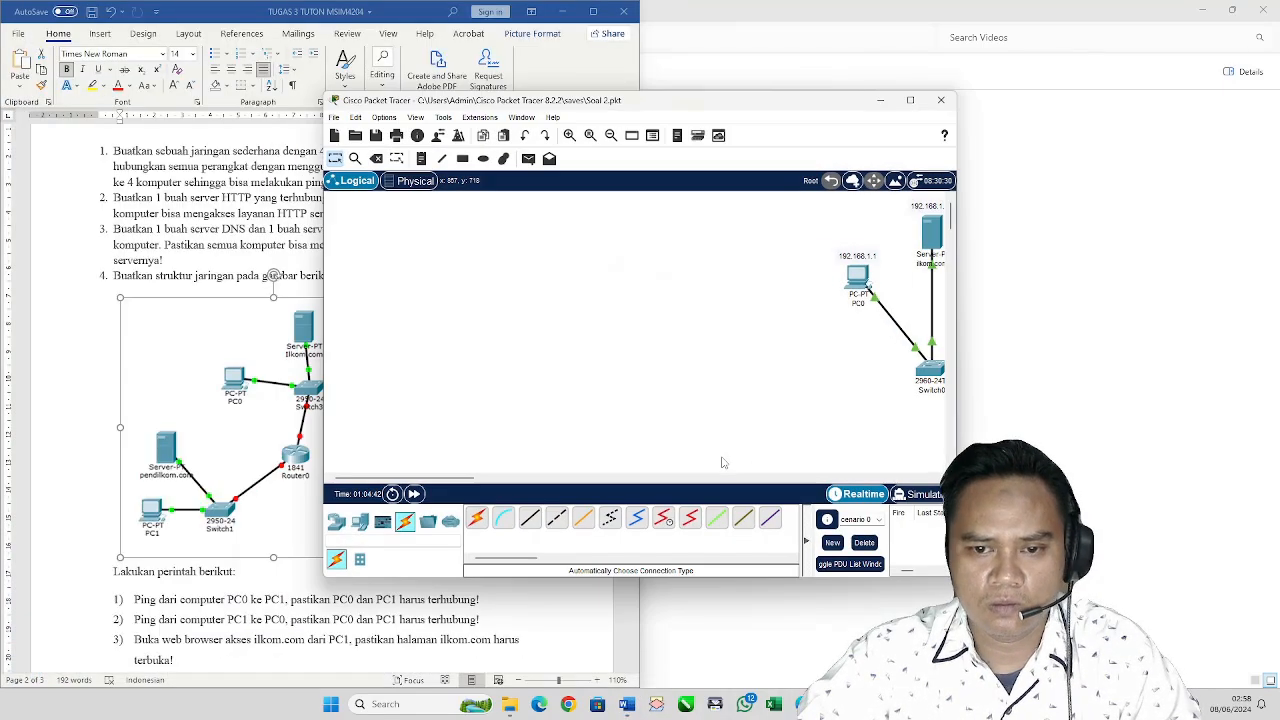
key(super+Right)
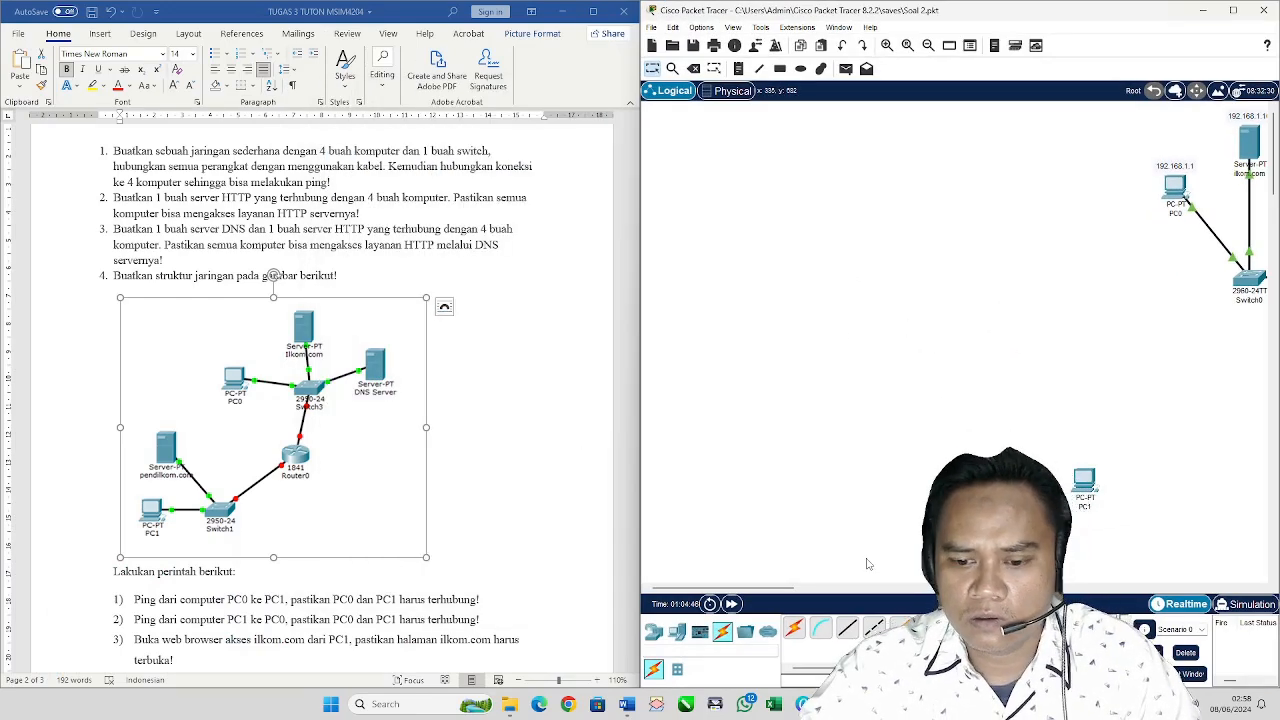
Step: Add a second HTTP server to the empty area below and left of PC0, and align PC1 directly beneath it
drag(795, 590, 851, 593)
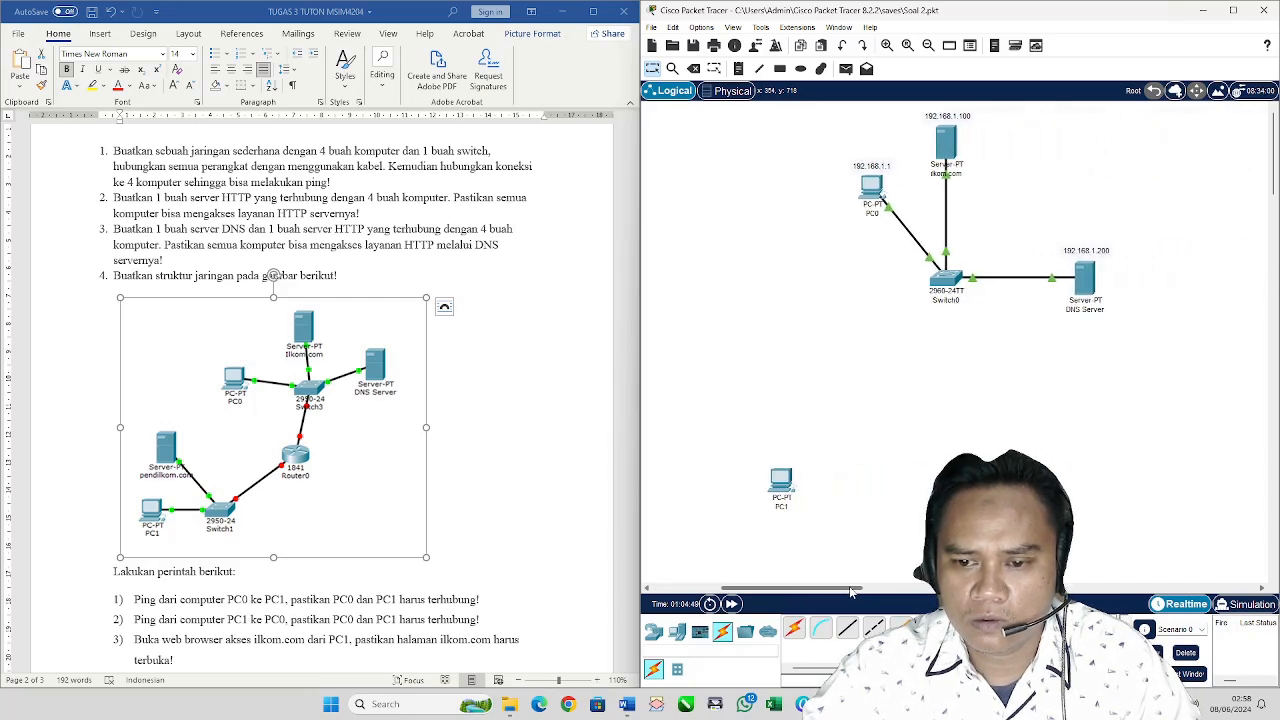
click(678, 632)
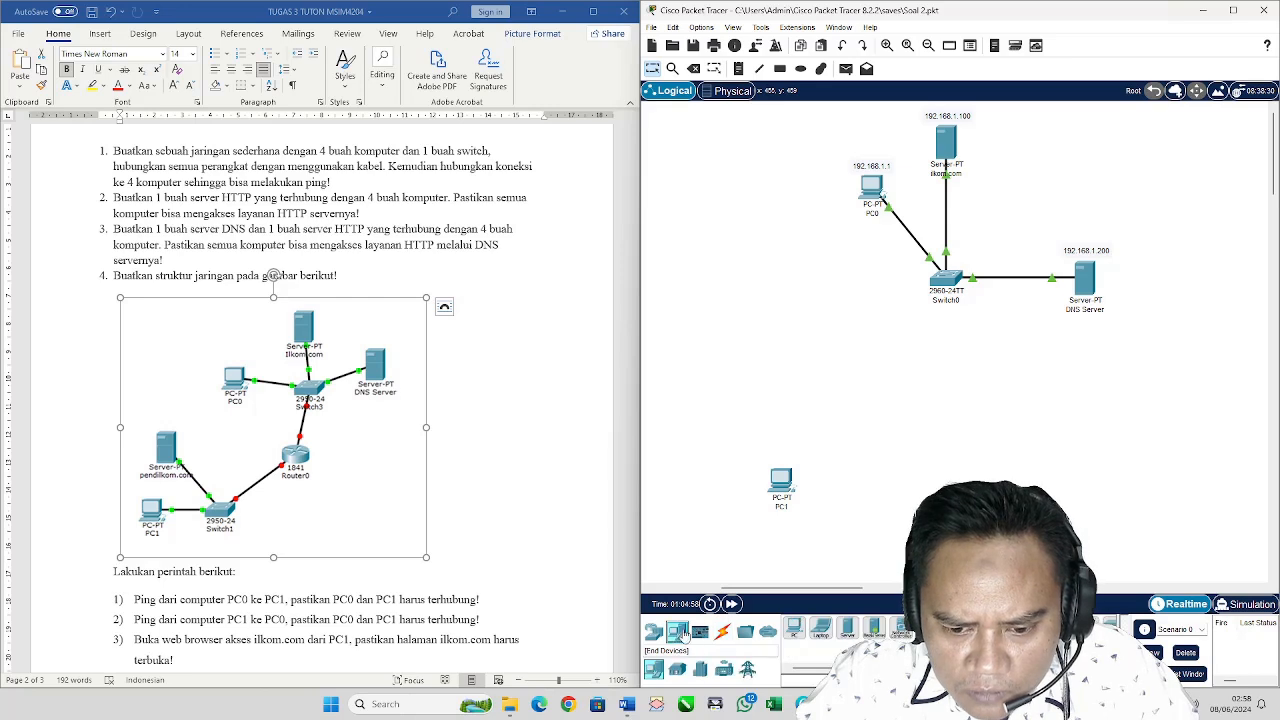
drag(847, 628, 728, 365)
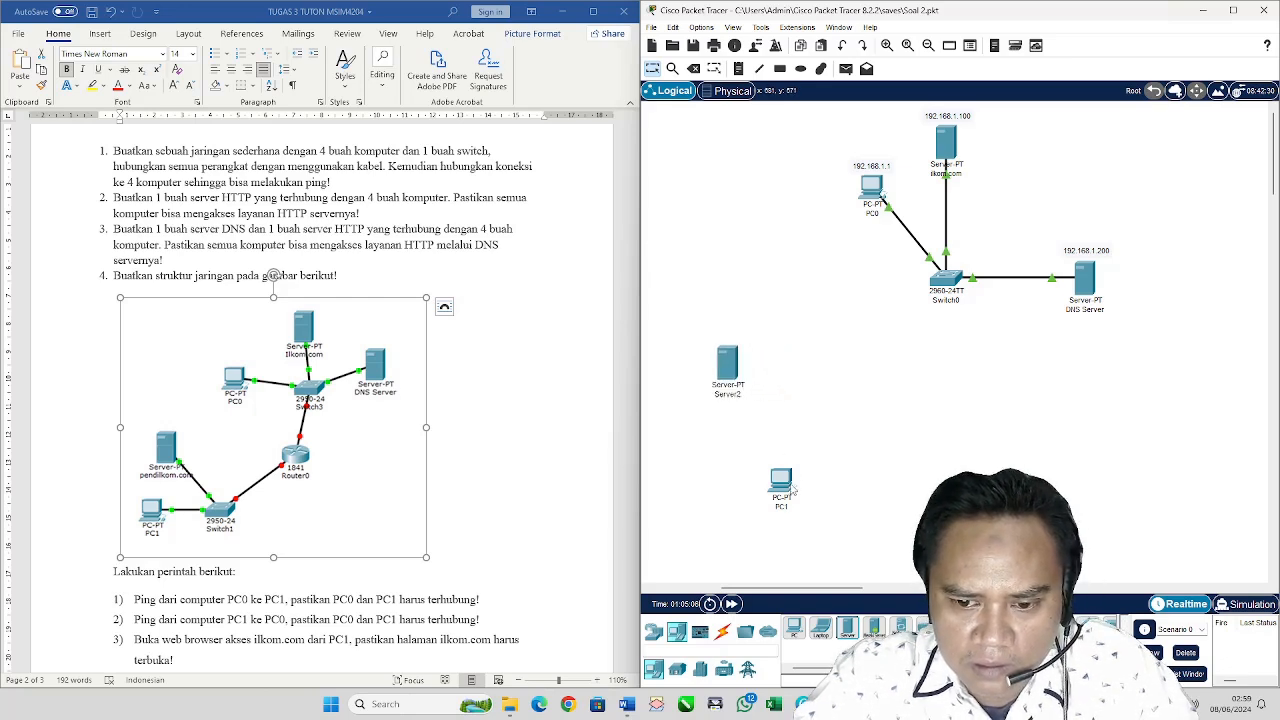
drag(791, 487, 738, 487)
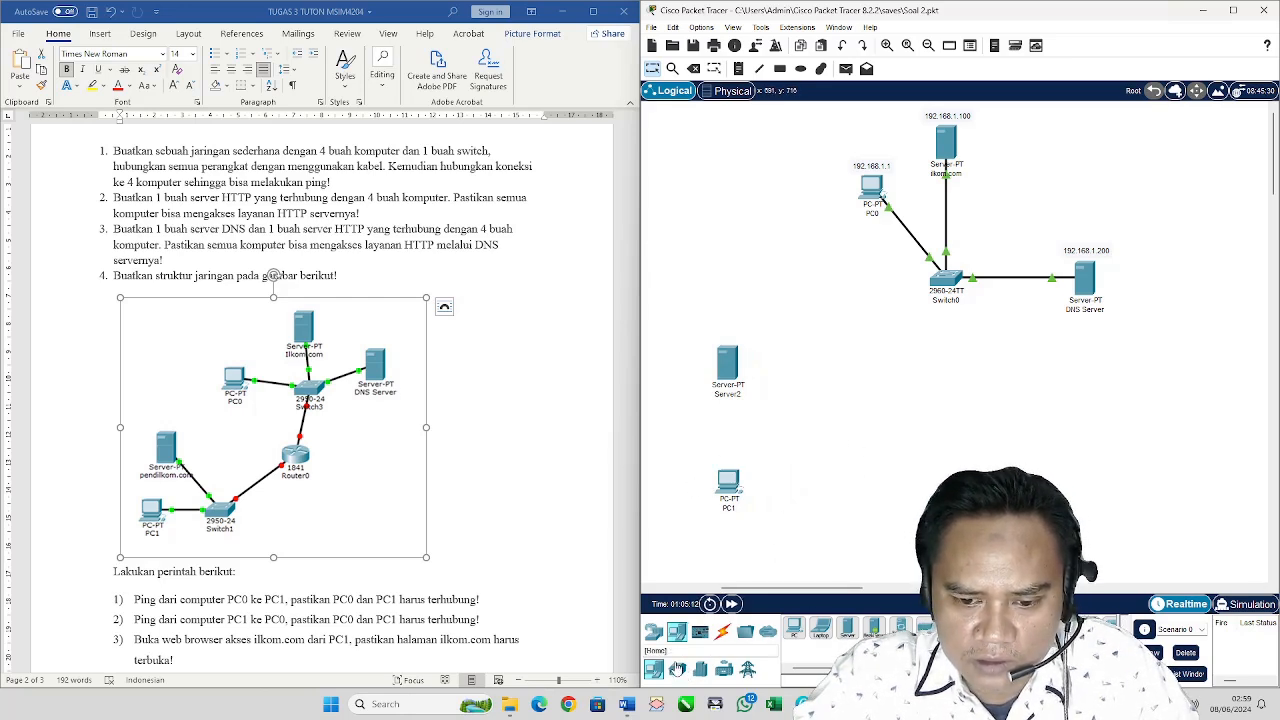
Step: Add a 2960 switch to the right of the new server and PC1, and an 1841 router between it and Switch0
click(653, 631)
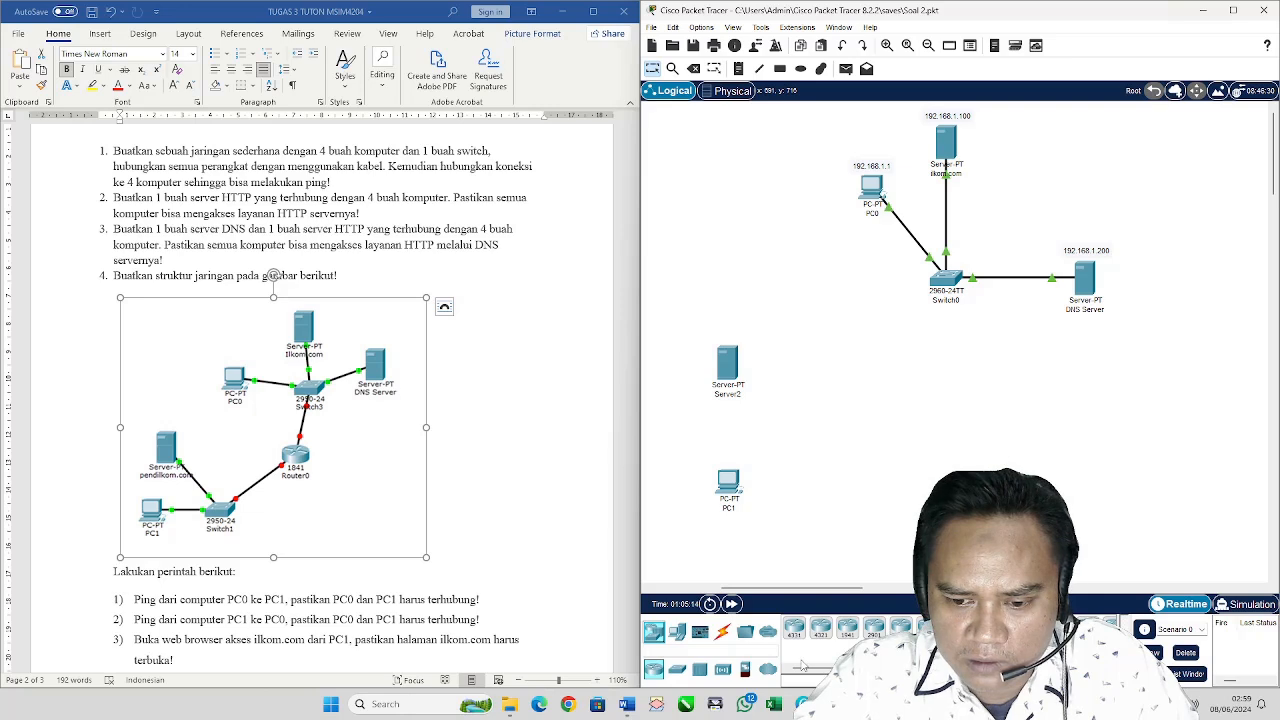
click(677, 668)
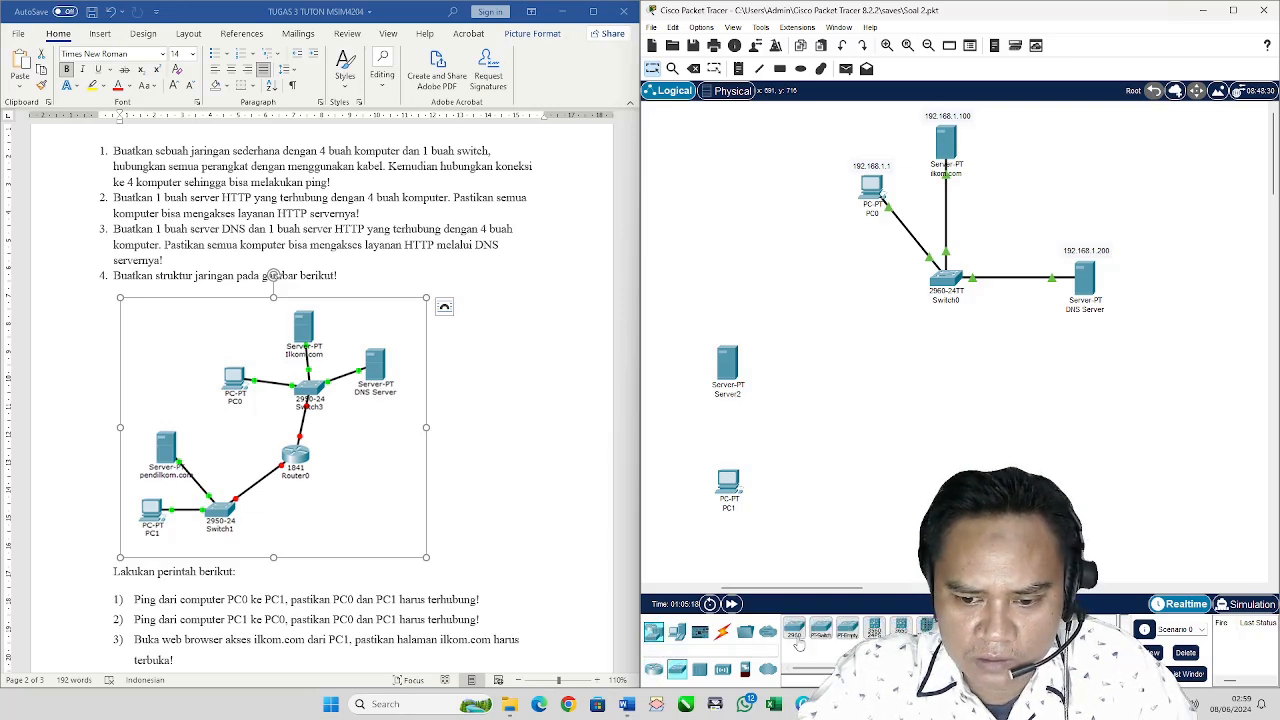
drag(798, 645, 827, 452)
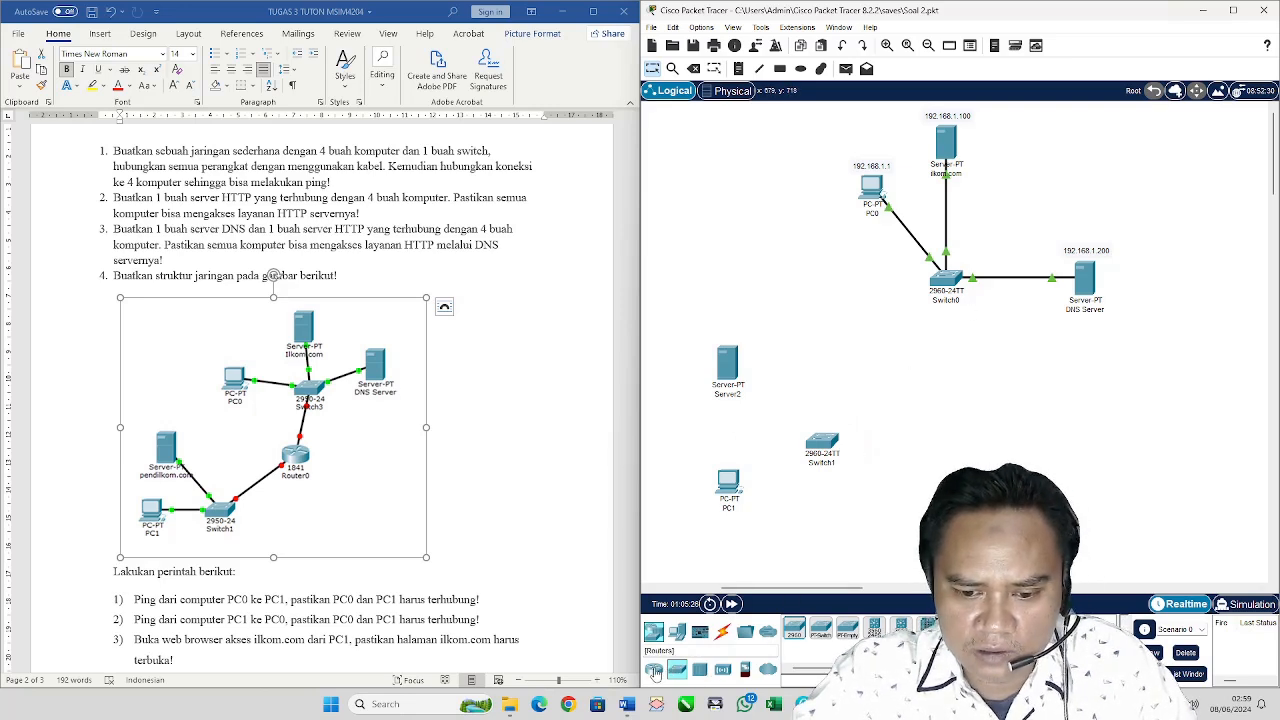
click(654, 671)
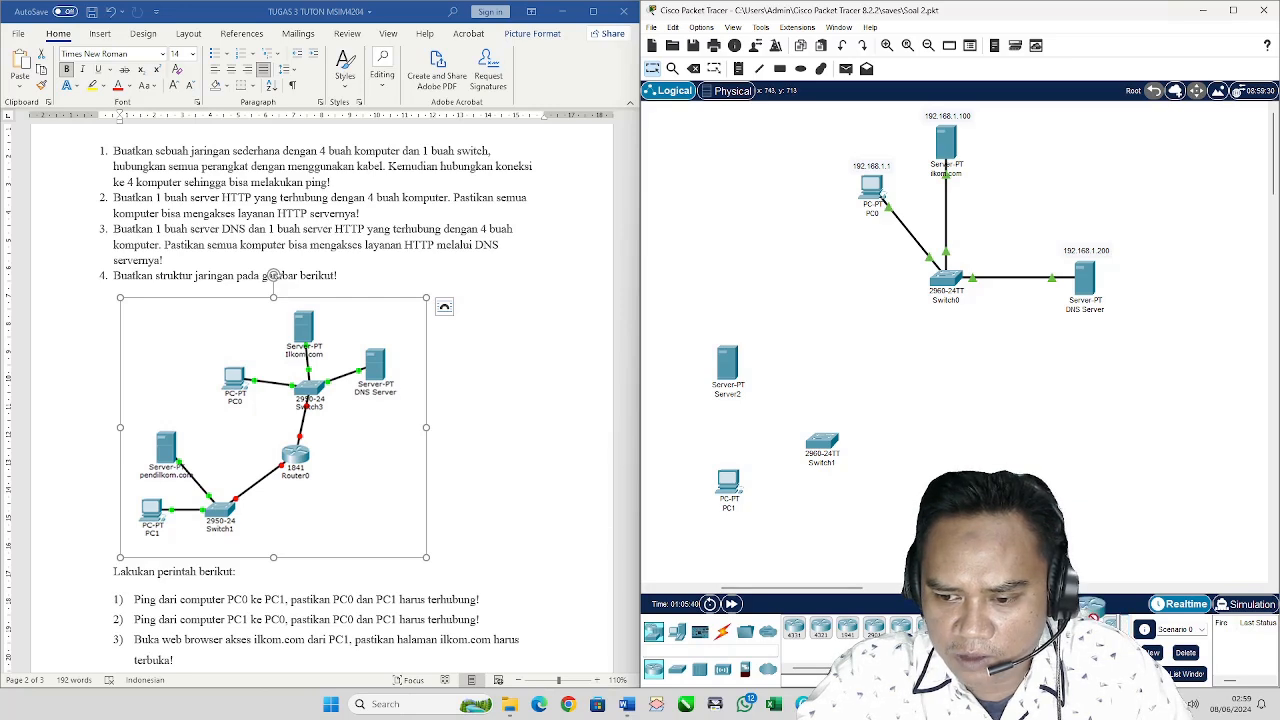
drag(847, 628, 900, 380)
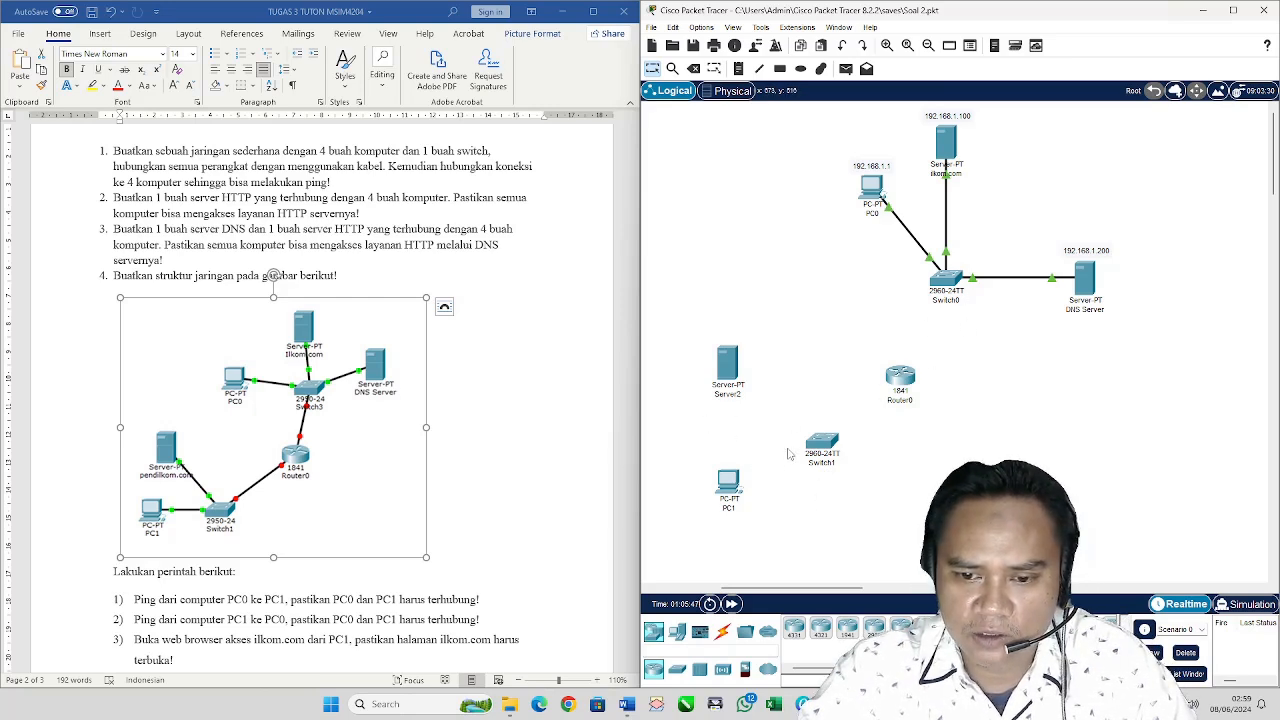
Step: Rename the new server above PC1 as pendilkom.com
click(728, 396)
drag(750, 396, 675, 390)
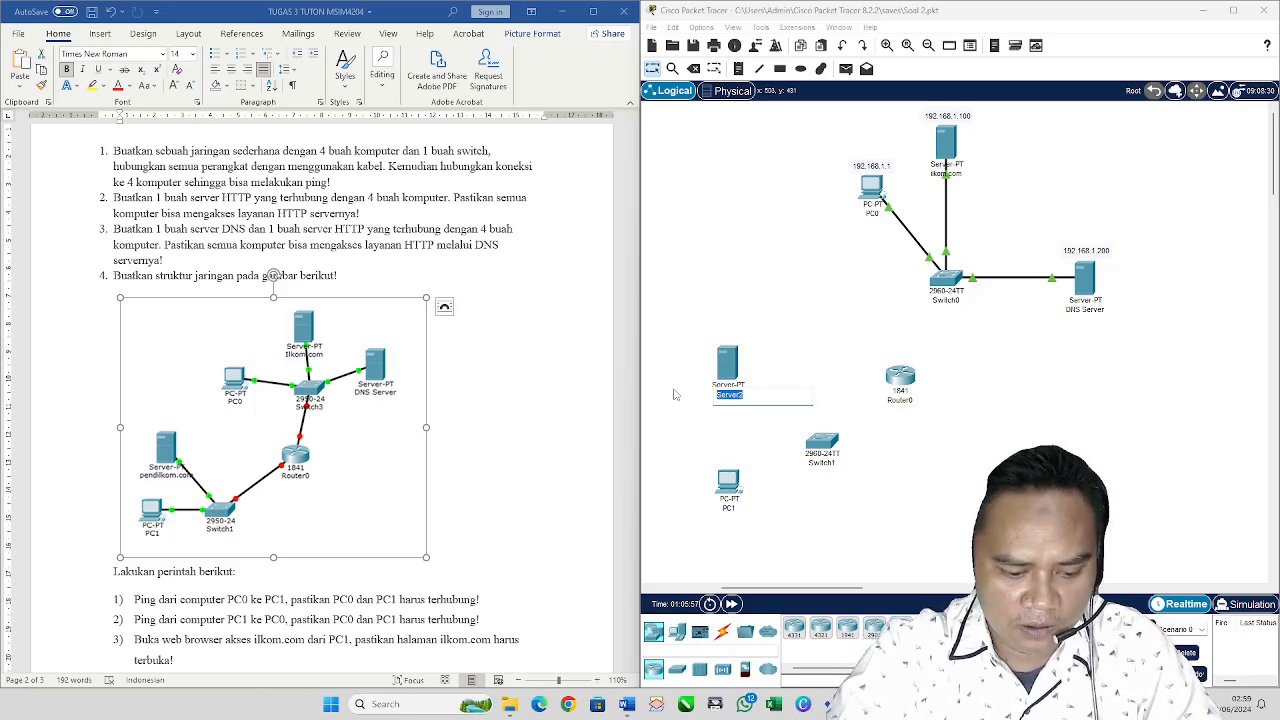
text(pendilkom.com)
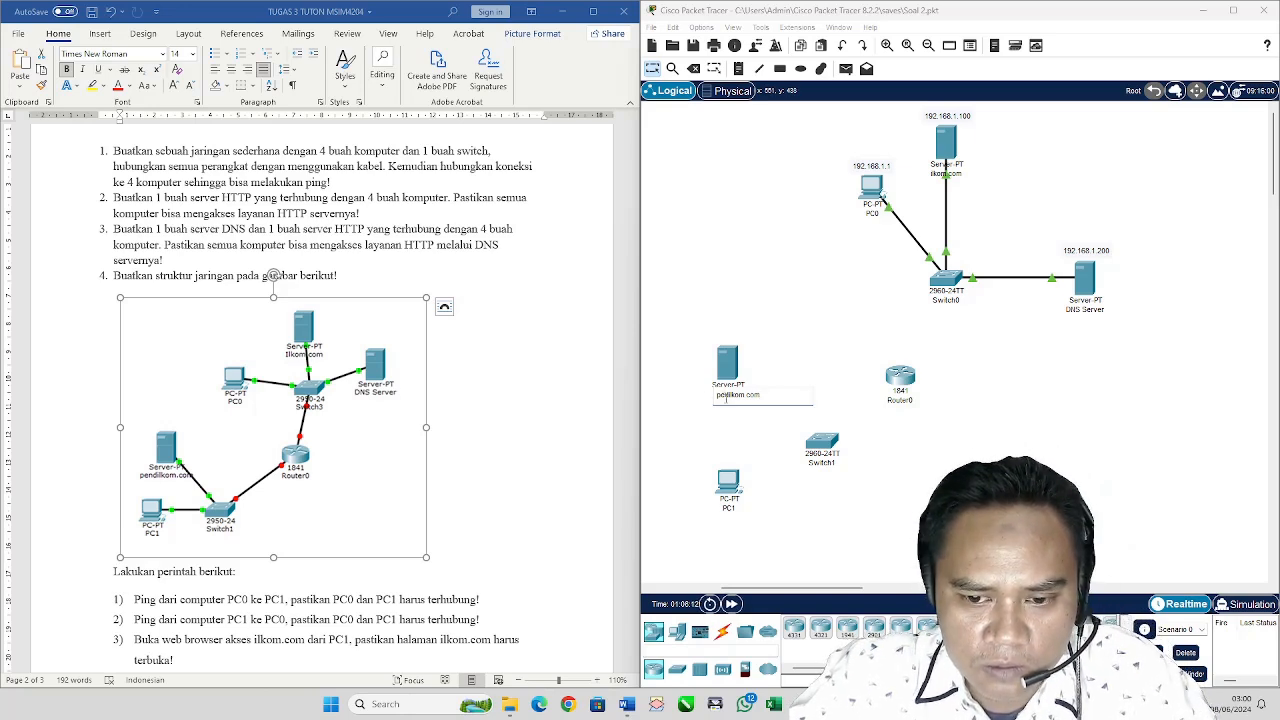
drag(725, 396, 736, 396)
key(Left)
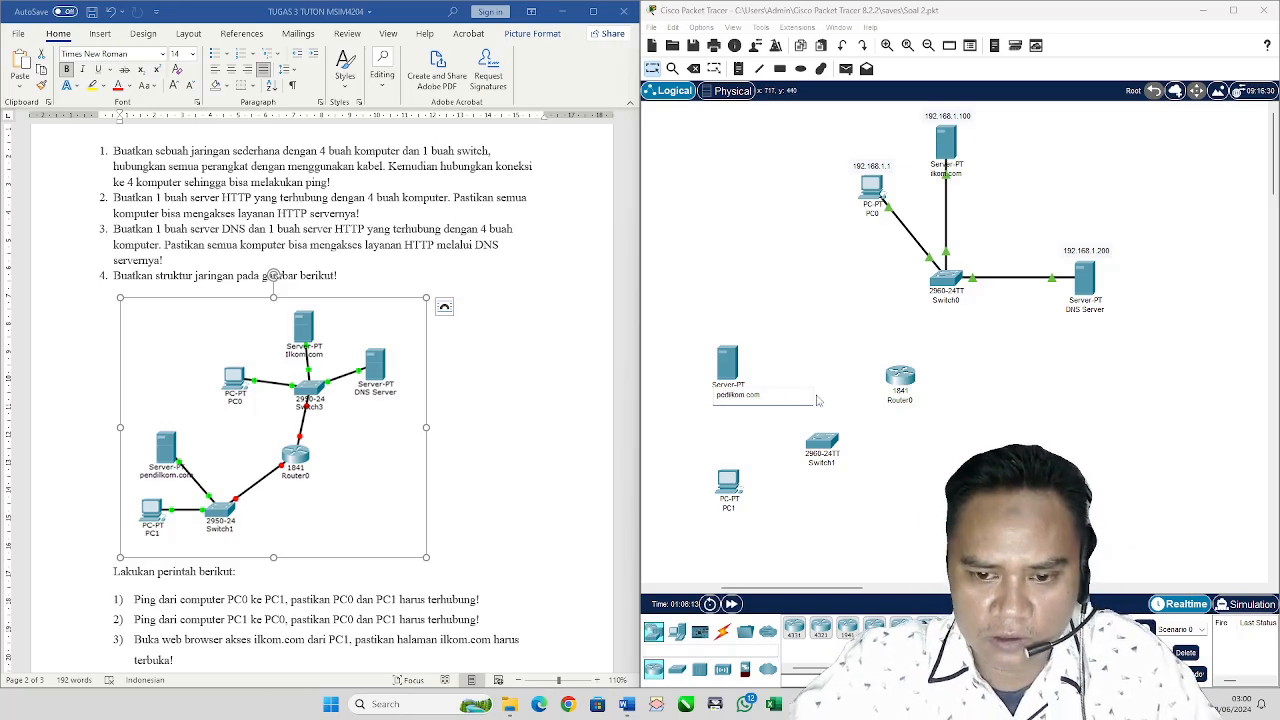
text(n)
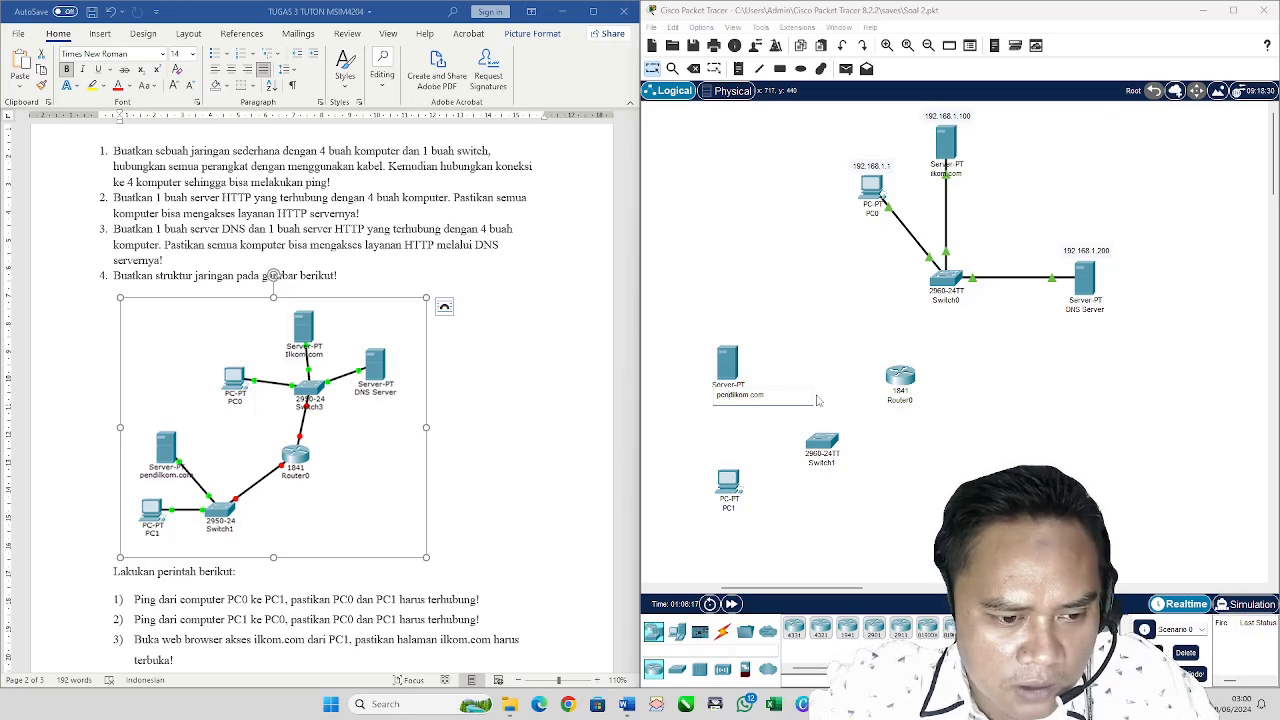
click(812, 346)
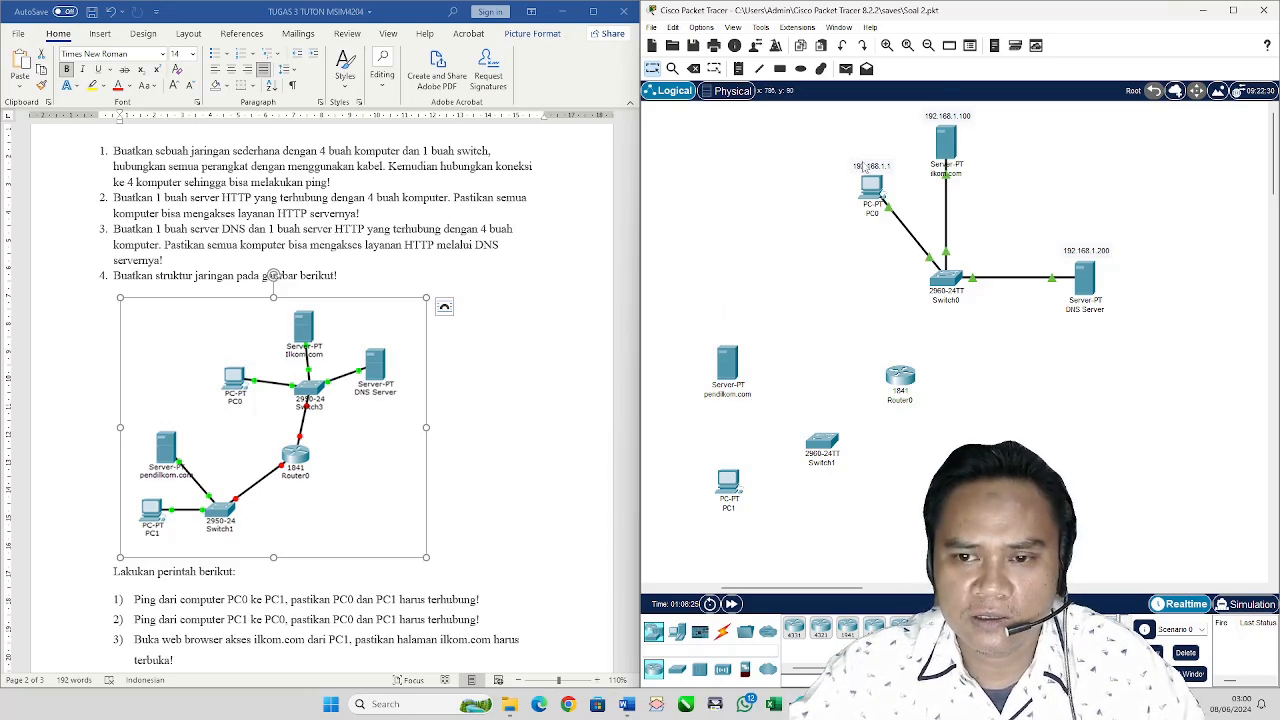
Step: Add a text note reading 192.168.2.100 just above the pendilkom.com server
click(738, 68)
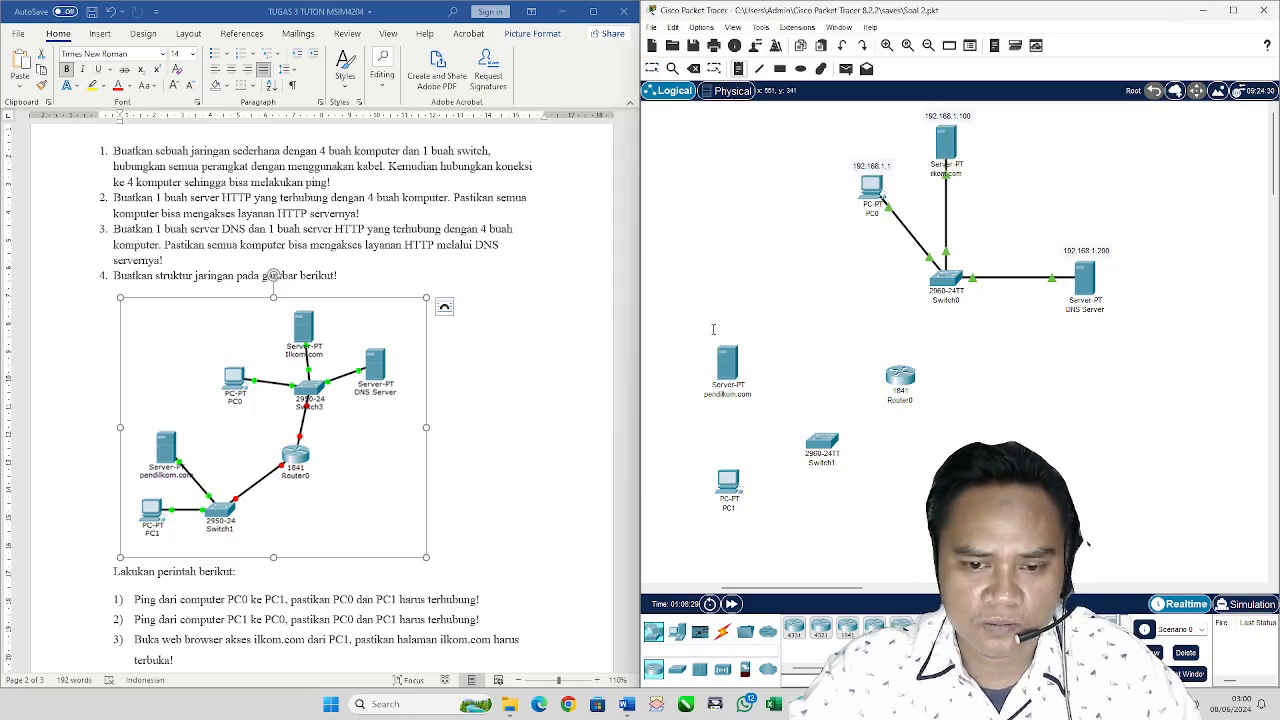
click(713, 330)
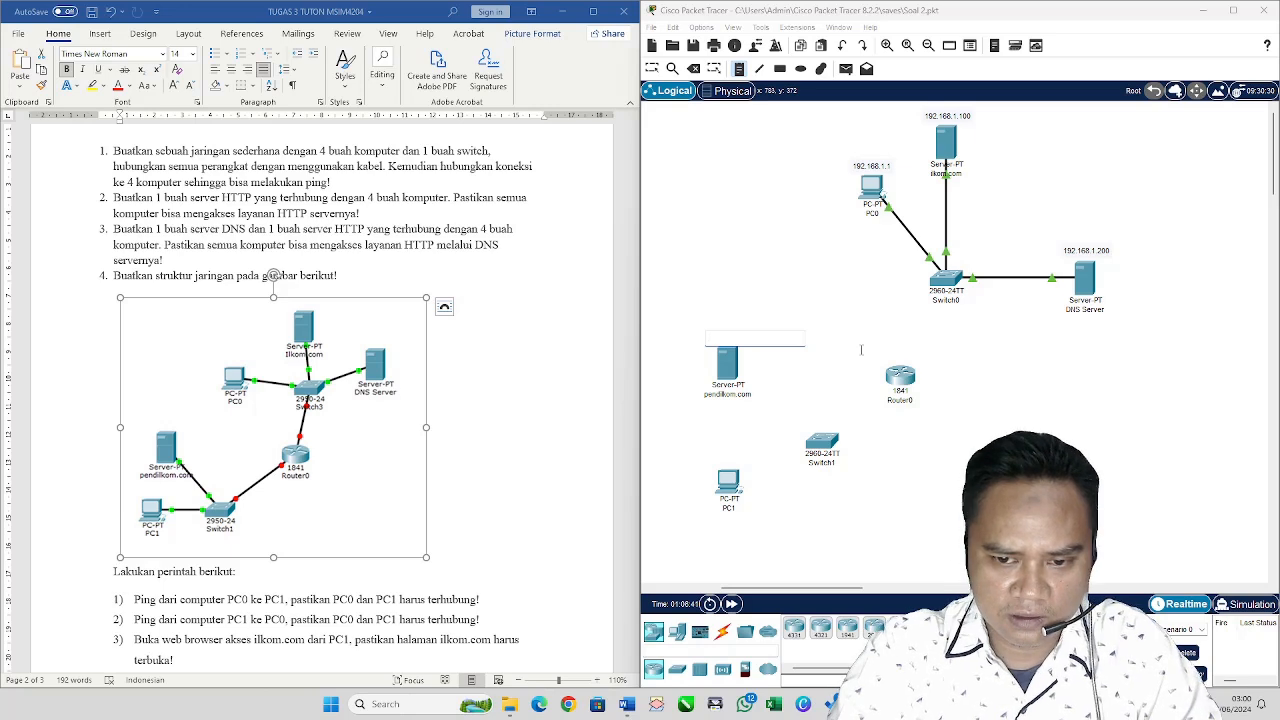
text(19)
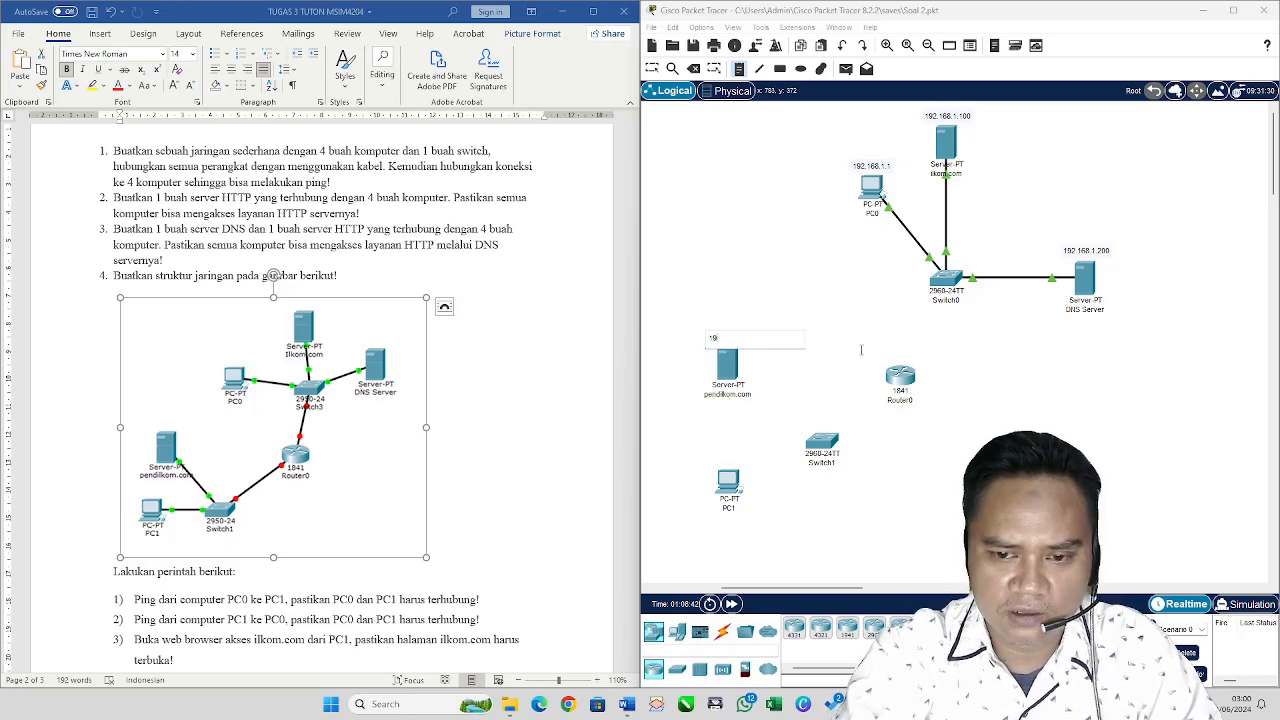
text(2.)
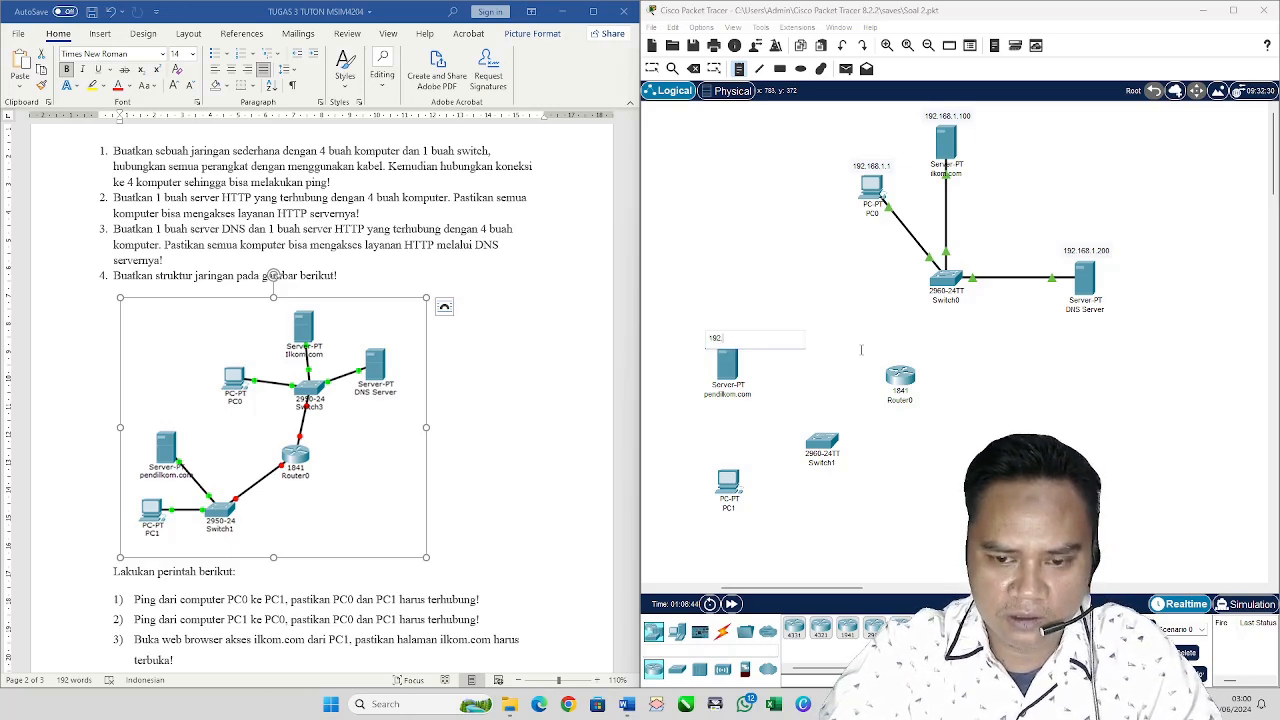
text(168.2.100)
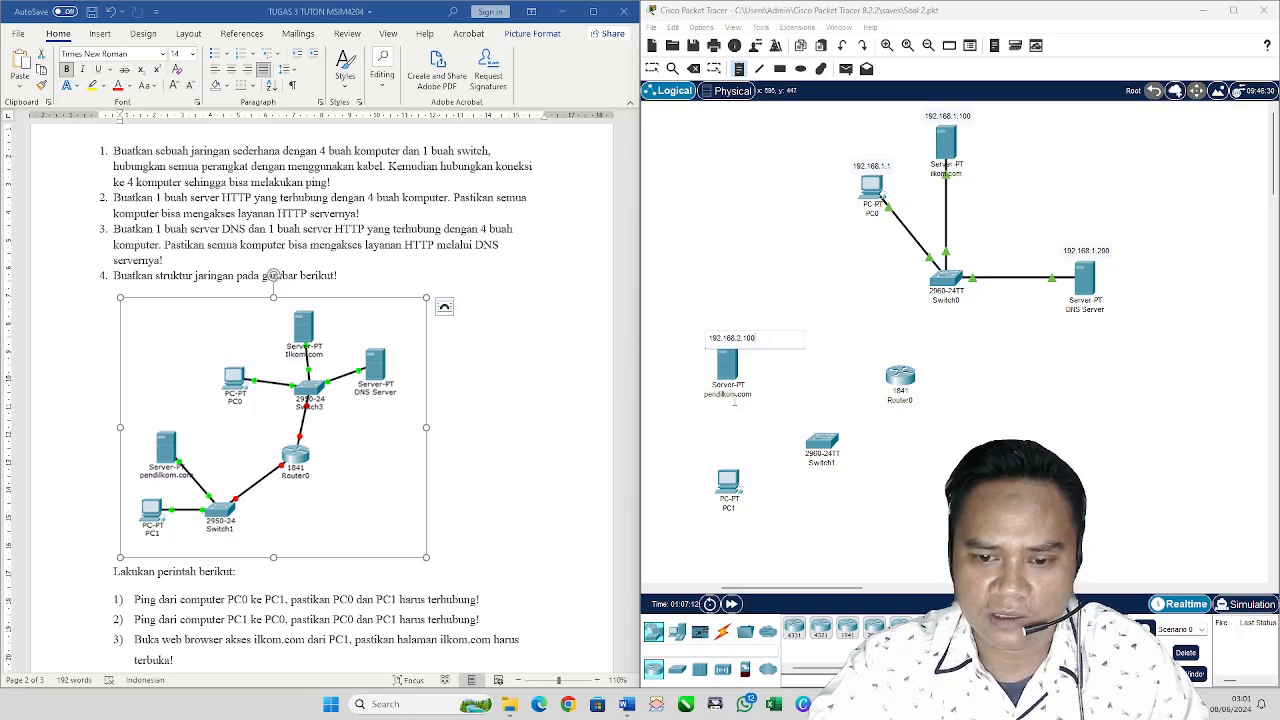
Step: Place another note reading 192.168.2.100 above the pendilkom.com server, starting slightly further left than the first one
click(687, 329)
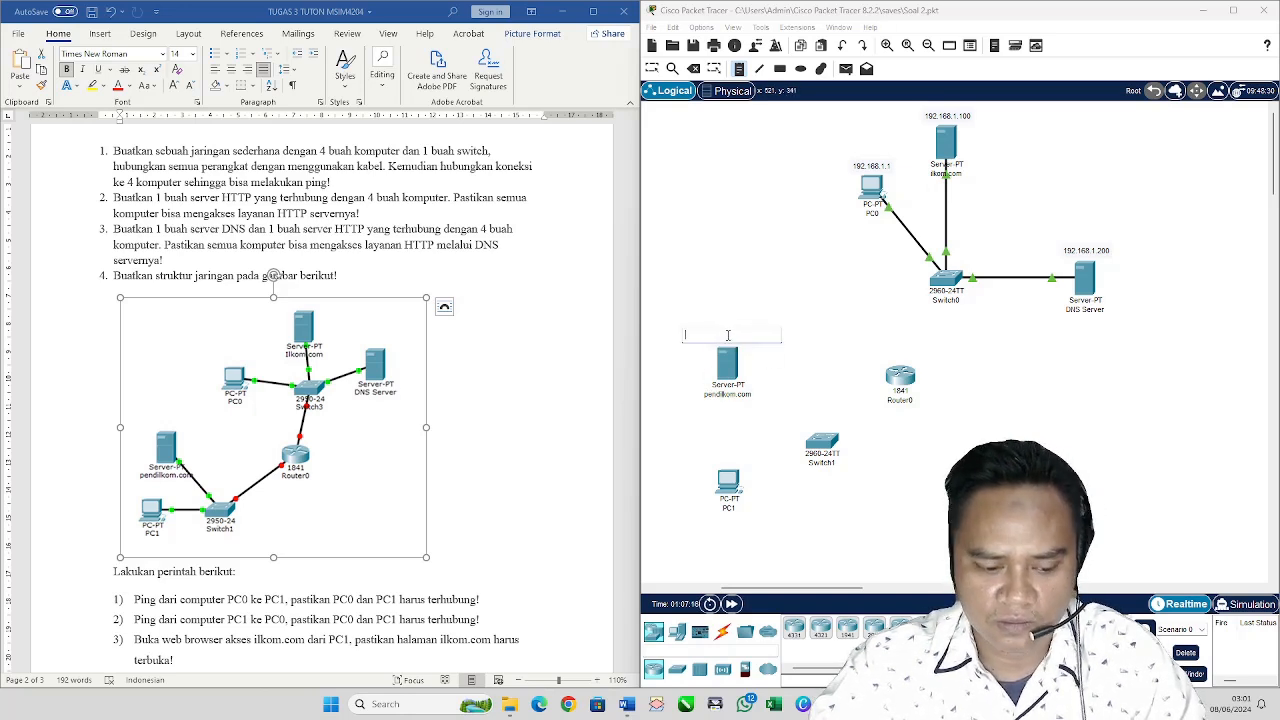
text(192)
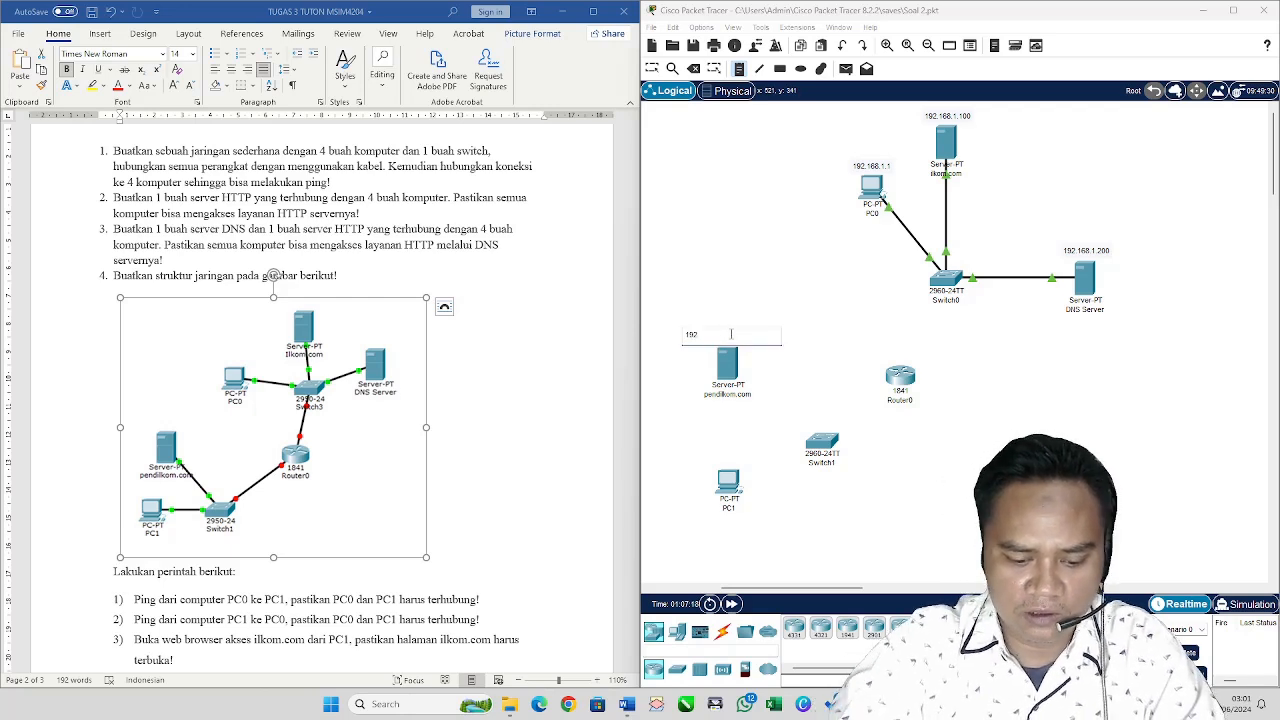
text(.168.2.100)
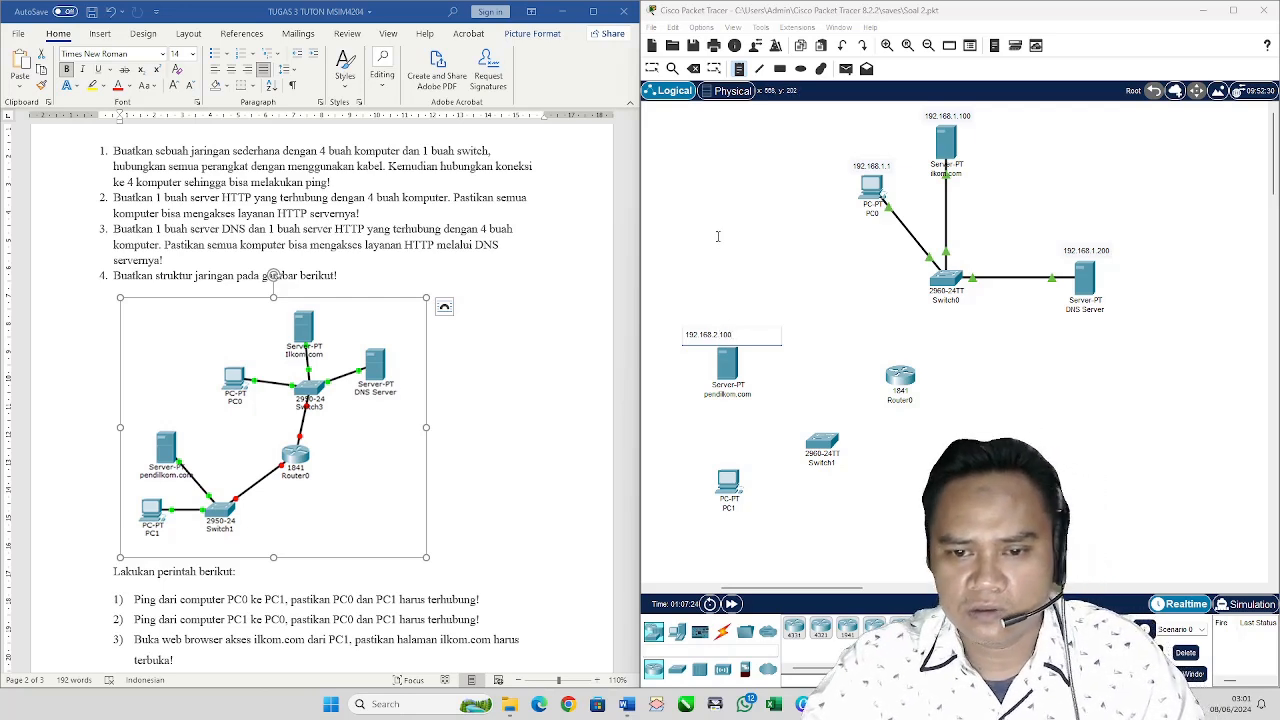
key(Escape)
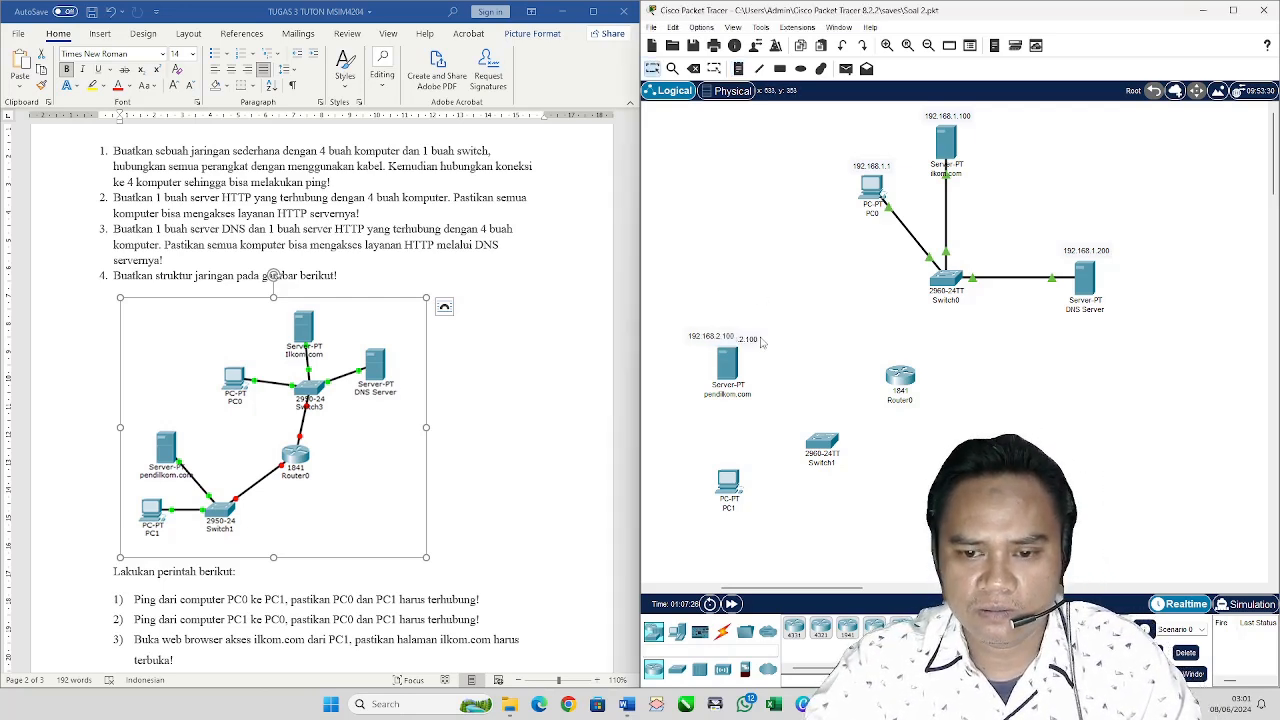
Step: Delete the duplicate 192.168.2.100 note and centre the remaining one above the pendilkom.com server
drag(759, 343, 802, 281)
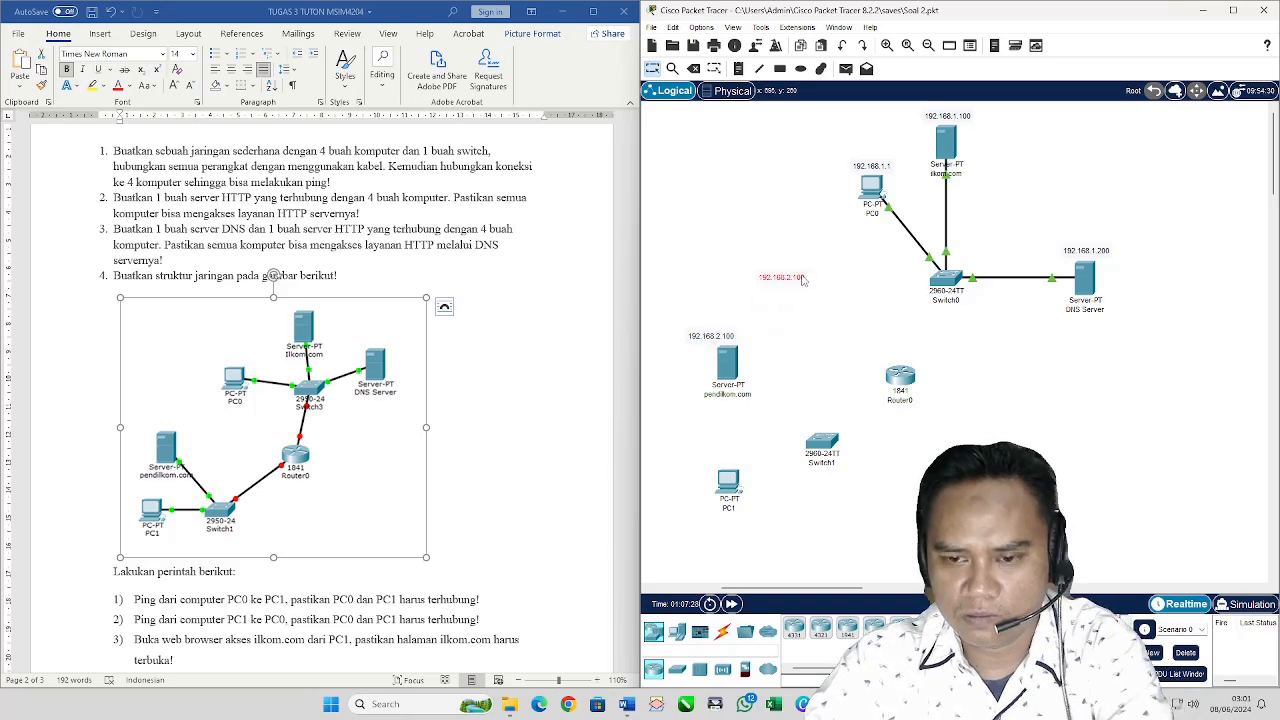
key(Delete)
click(955, 370)
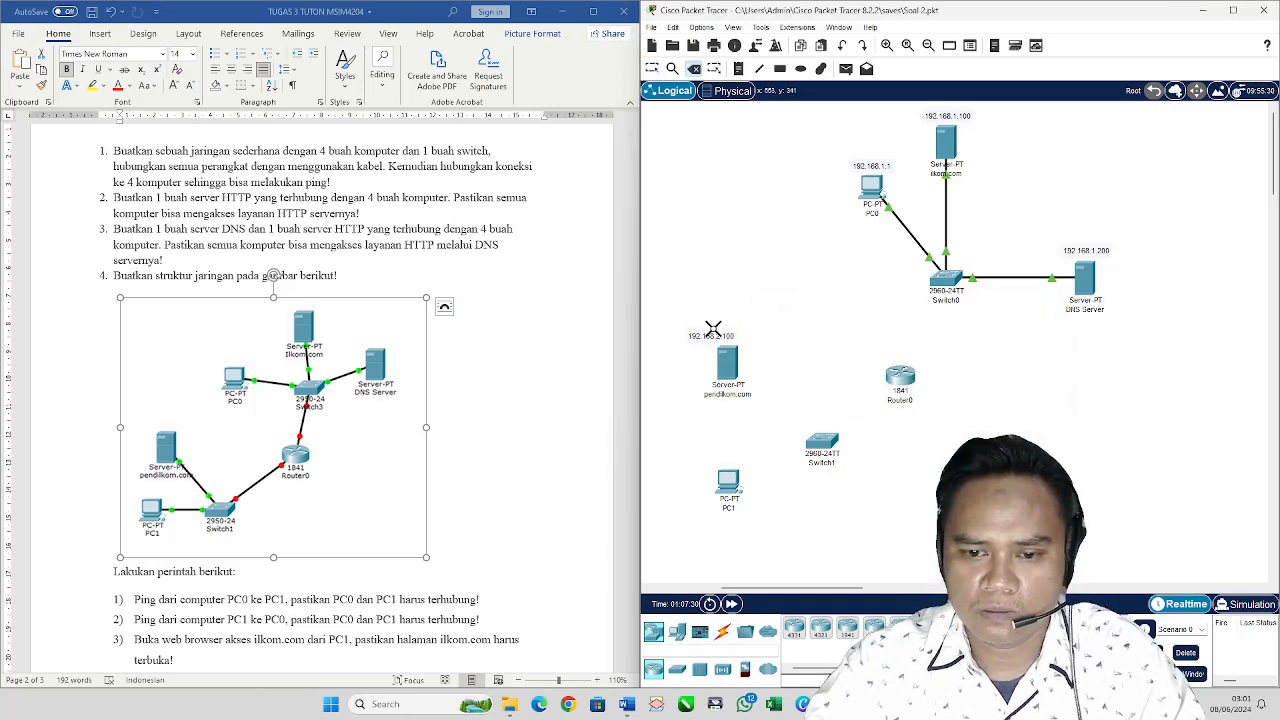
key(Escape)
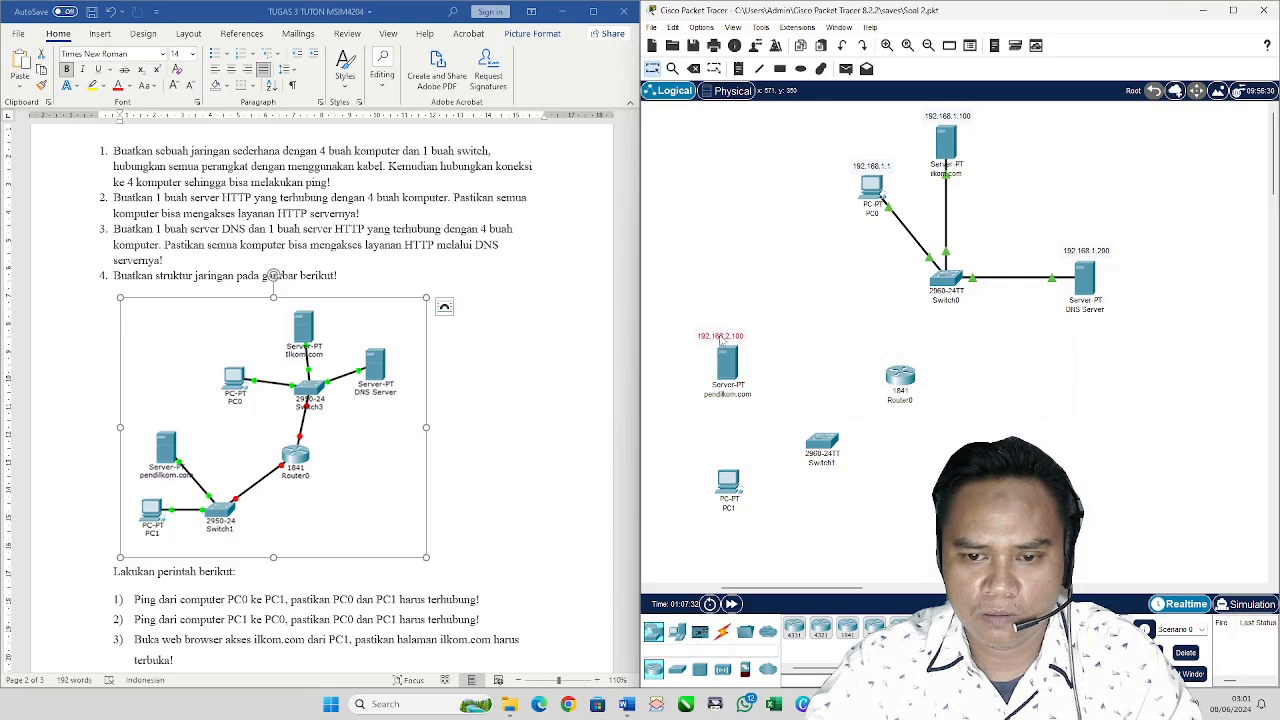
drag(720, 336, 725, 336)
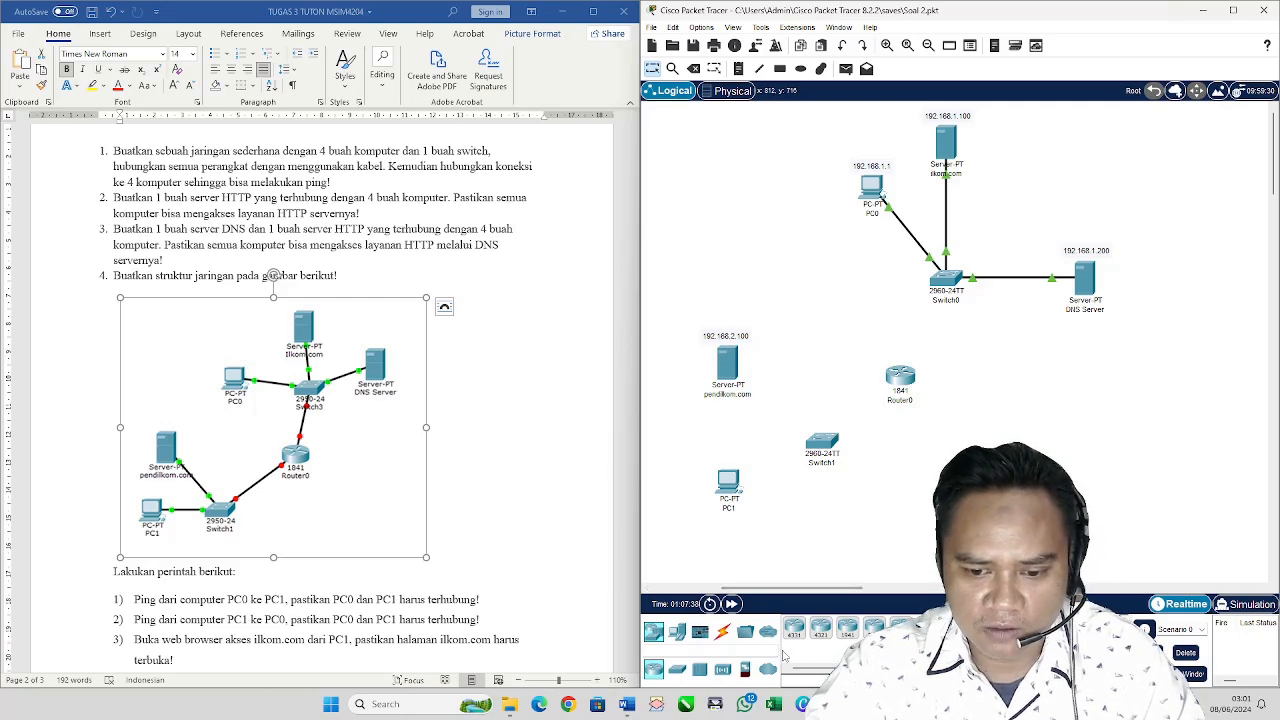
Step: Link Switch0 to Router0 and Router0 to Switch1 using the automatic connection type
click(722, 632)
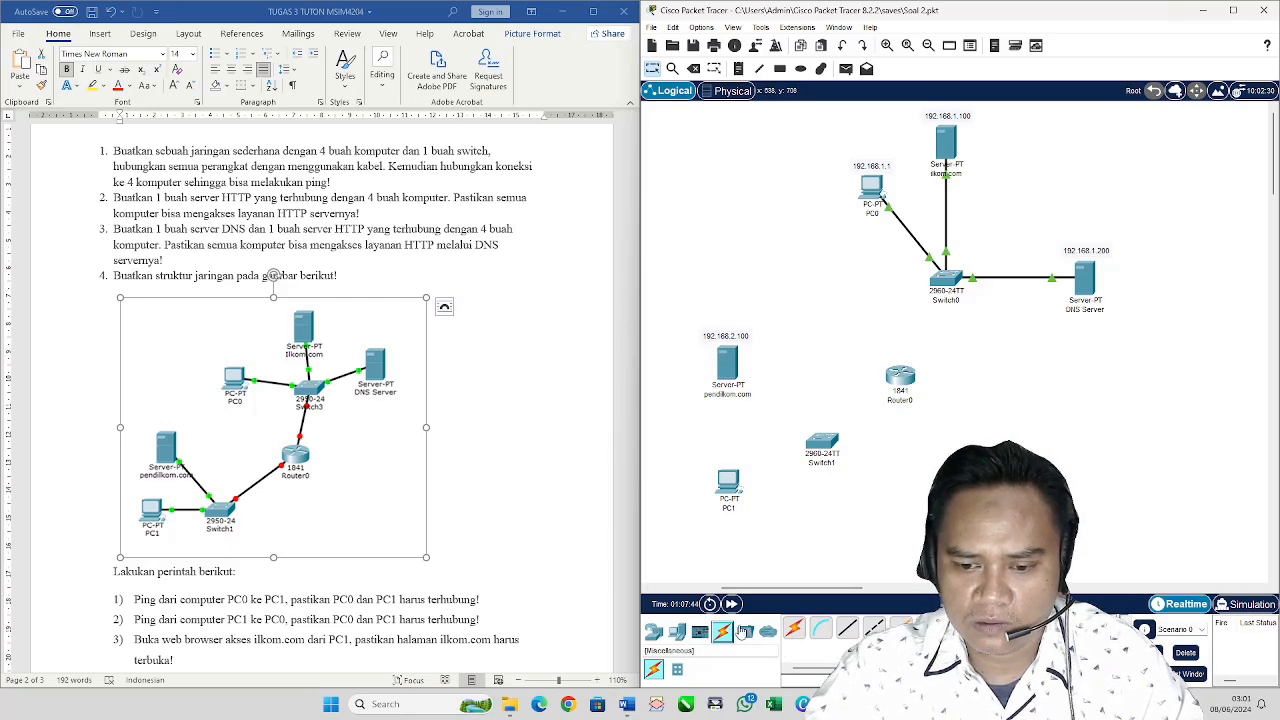
click(793, 628)
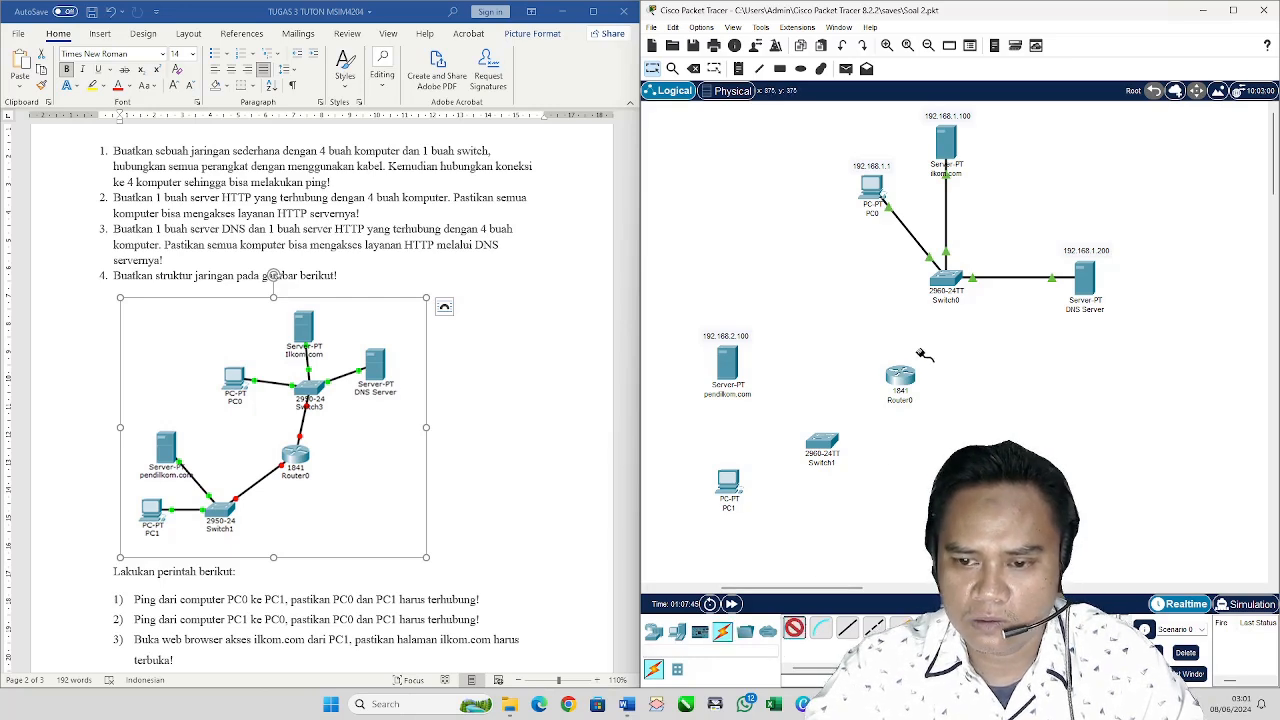
click(943, 284)
click(900, 377)
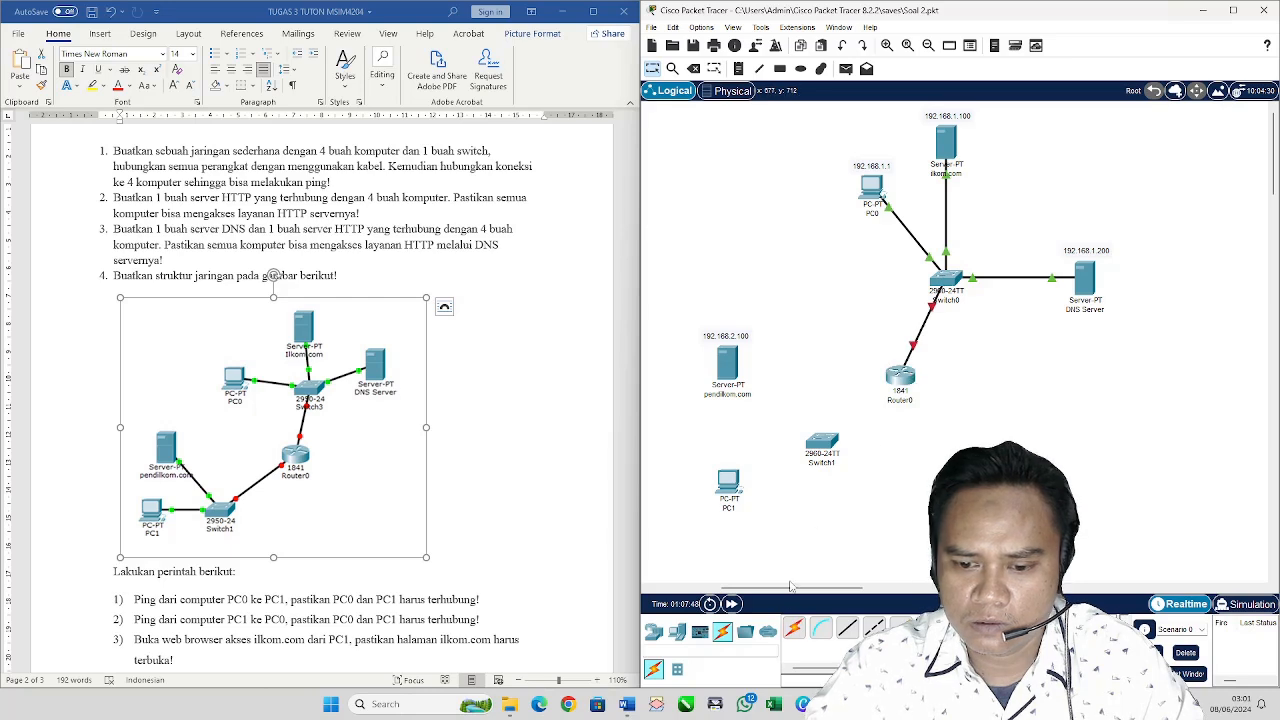
click(793, 628)
click(900, 378)
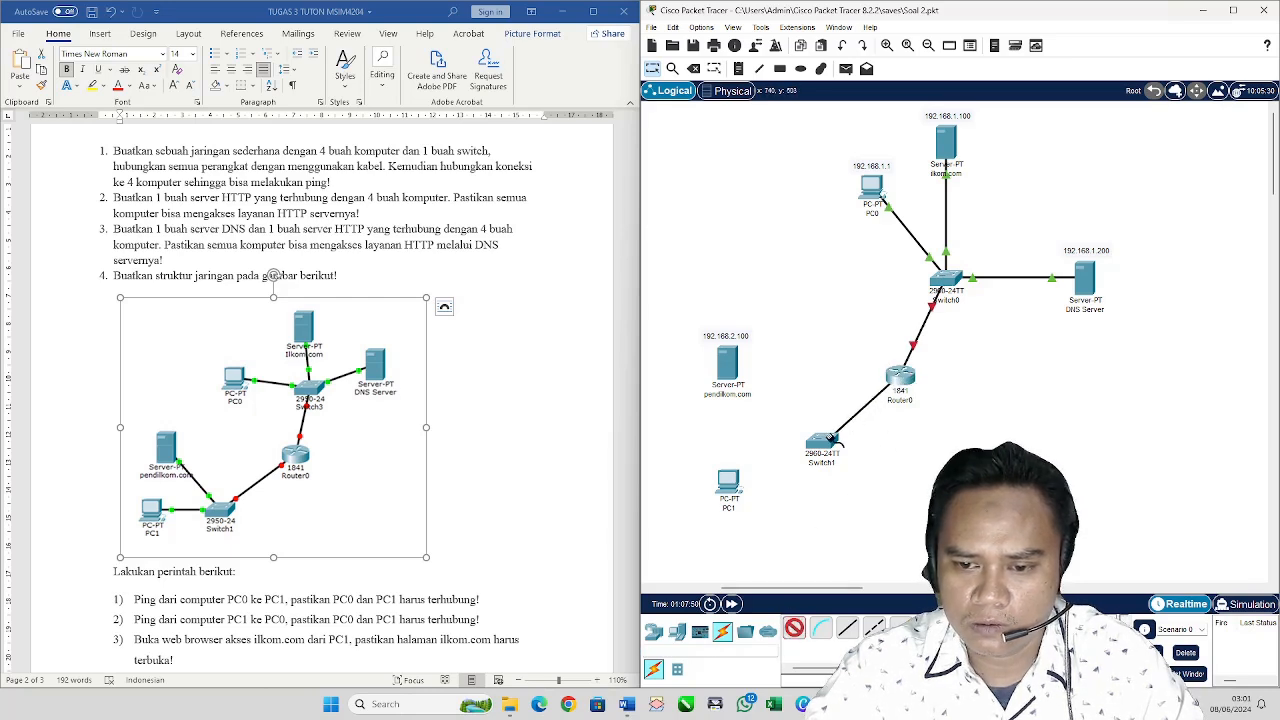
click(831, 437)
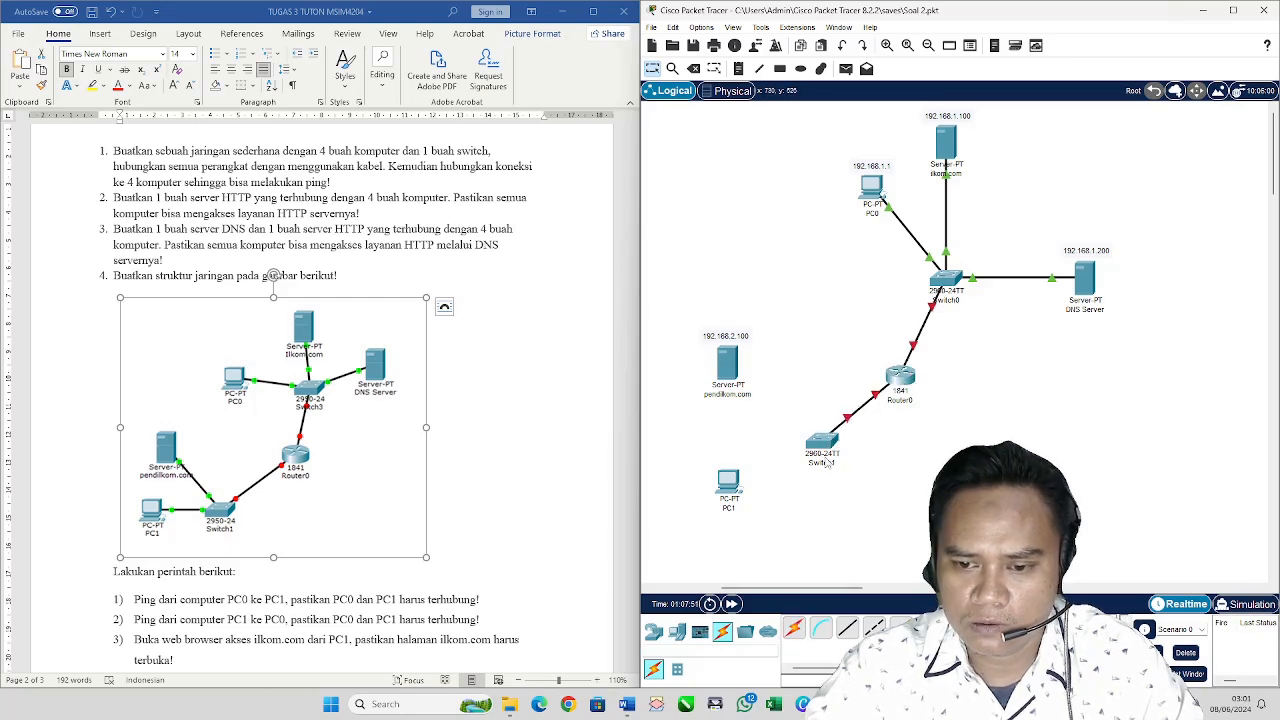
Step: Connect Switch1 to the pendilkom.com server and to PC1 using the automatic connection type
click(796, 632)
click(828, 444)
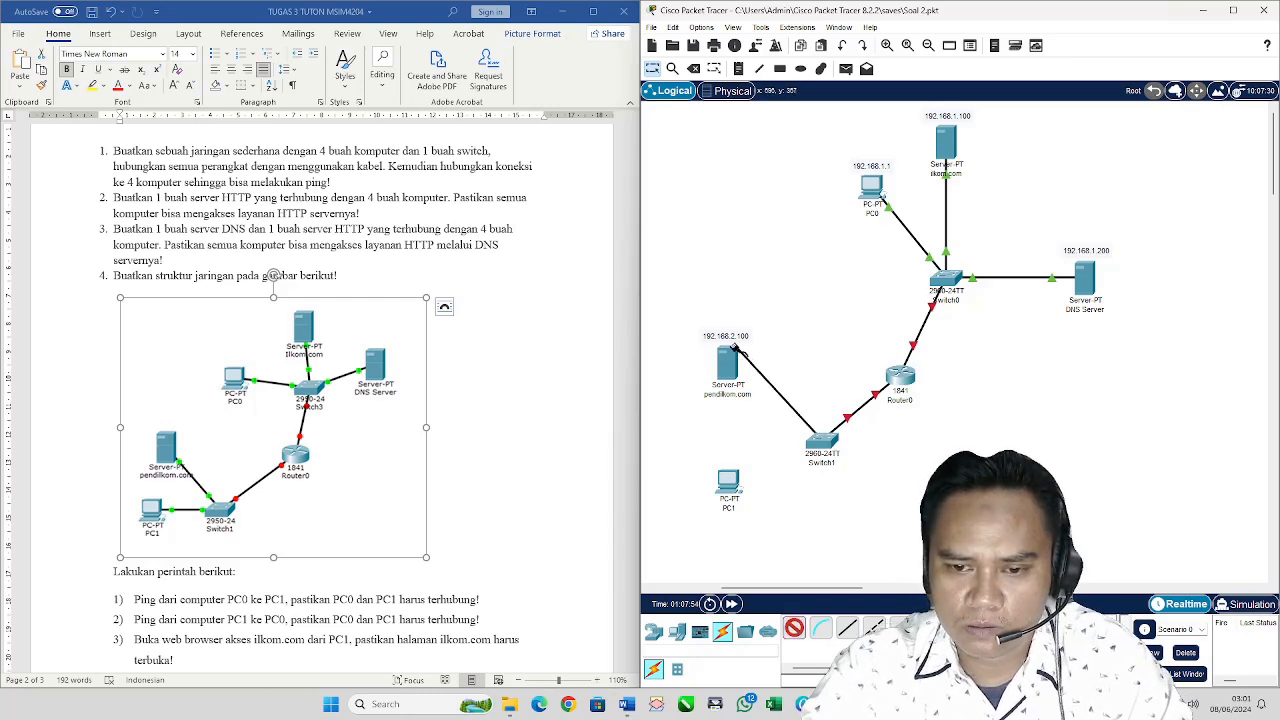
click(732, 366)
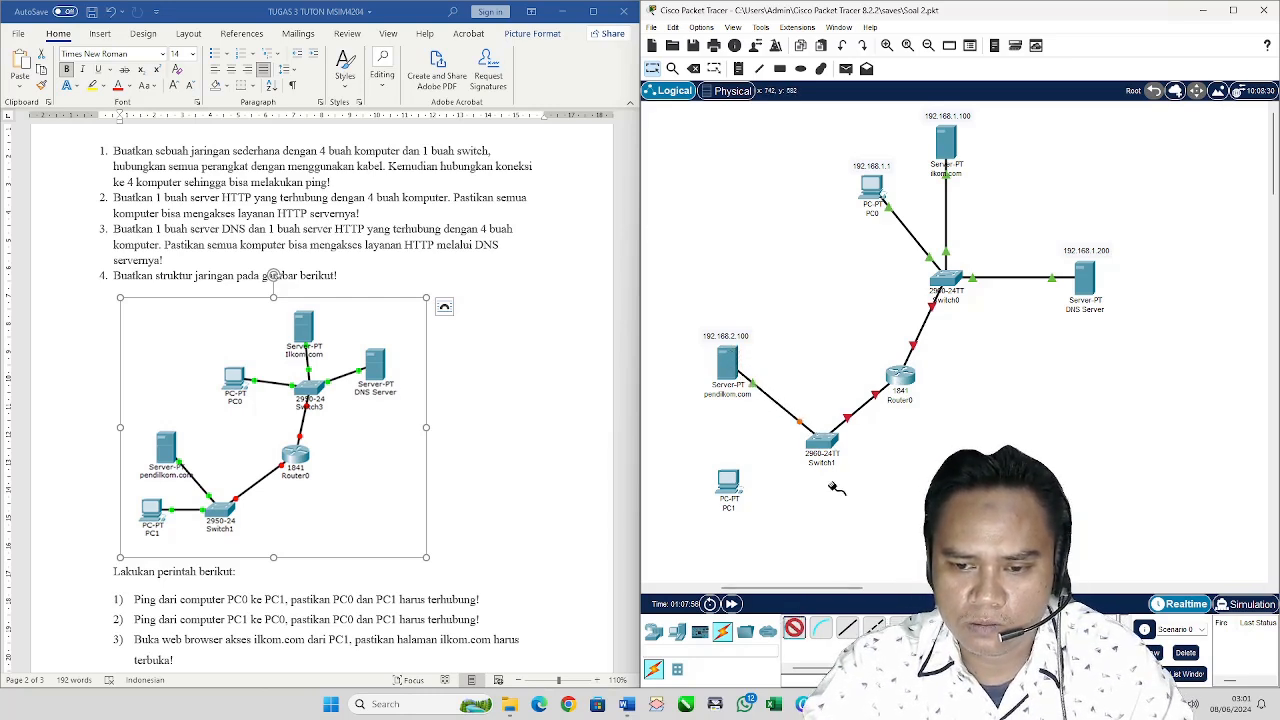
click(846, 445)
click(733, 482)
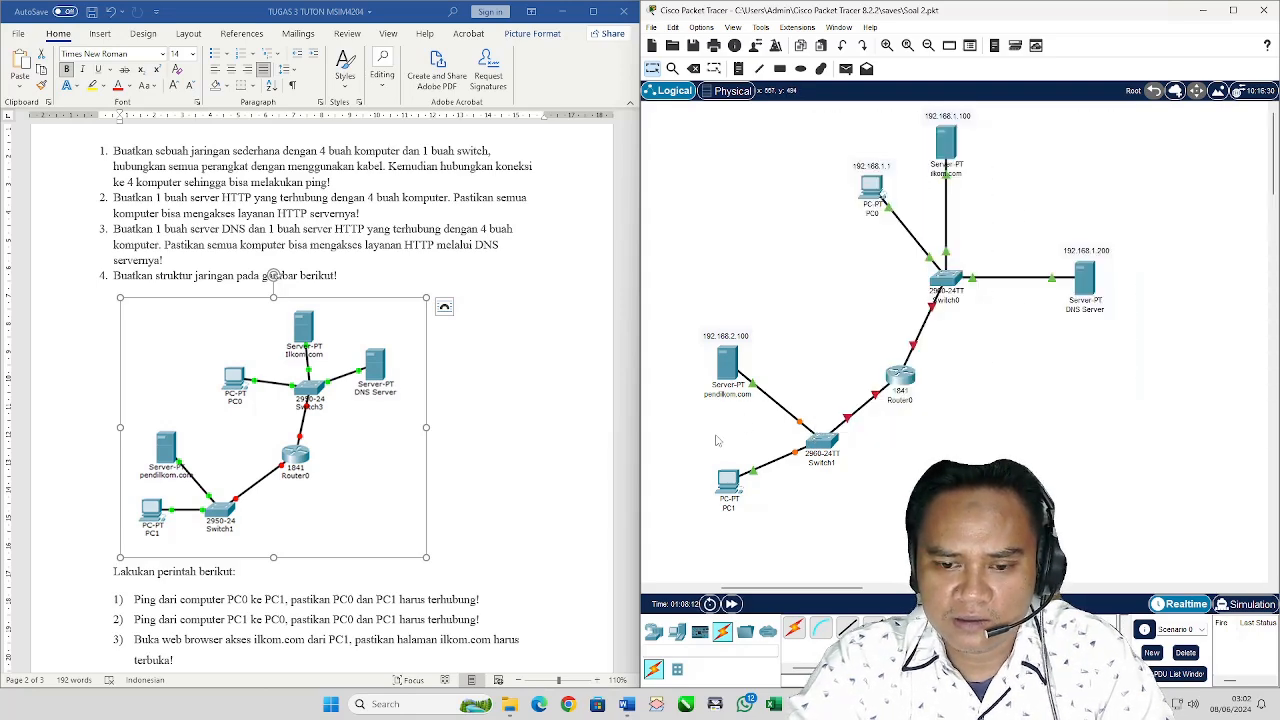
Step: Add a note reading 192.168.2.1 above PC1 and shift PC1 slightly down to make room for it
click(737, 70)
click(704, 456)
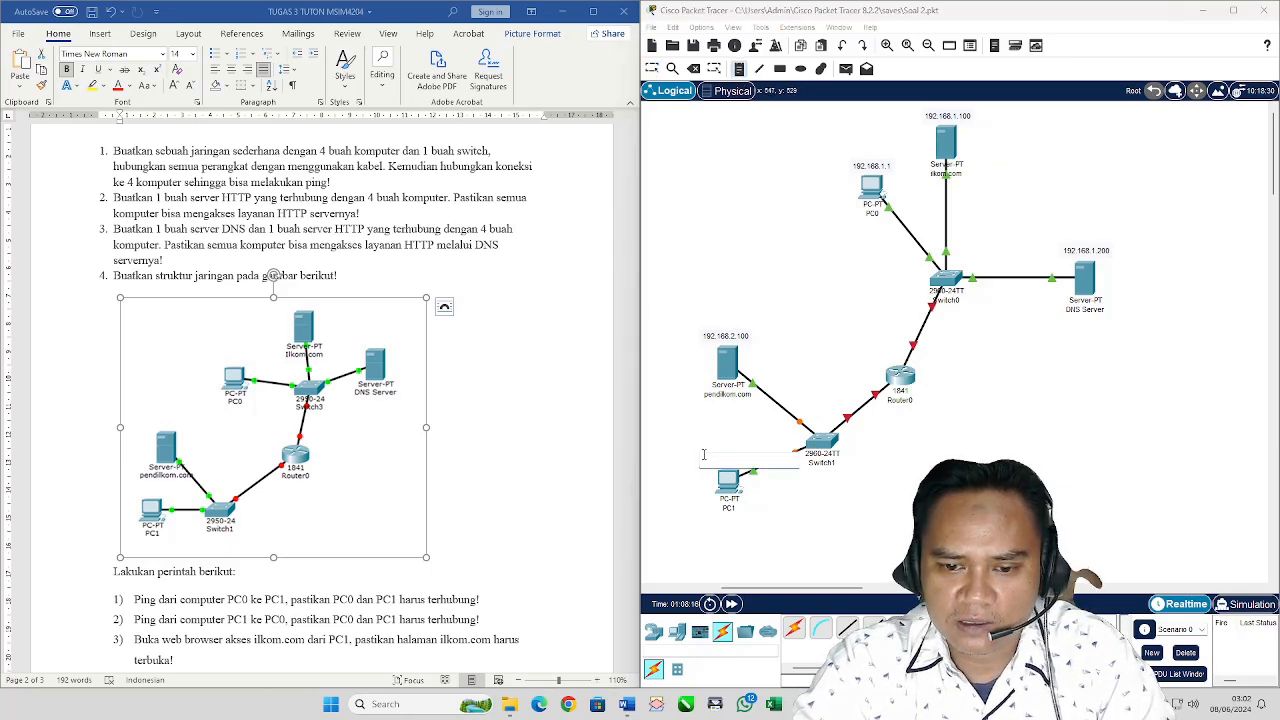
text(192.168.2.1)
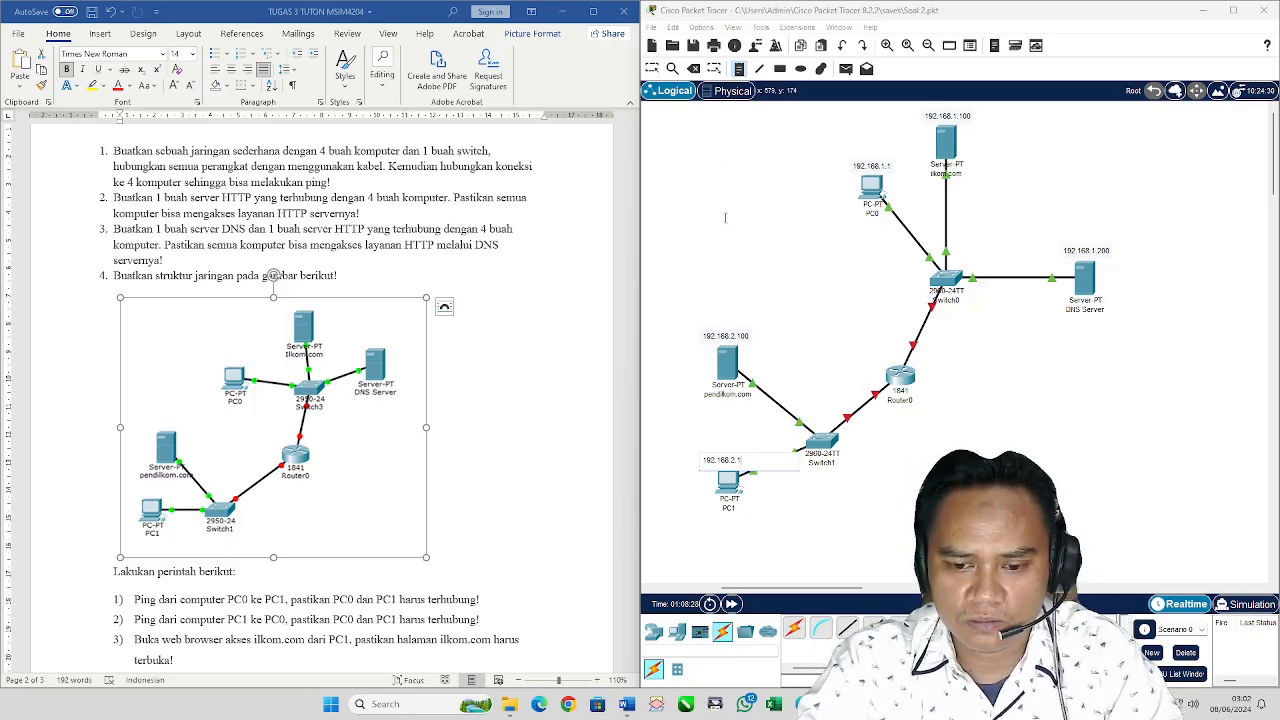
key(Escape)
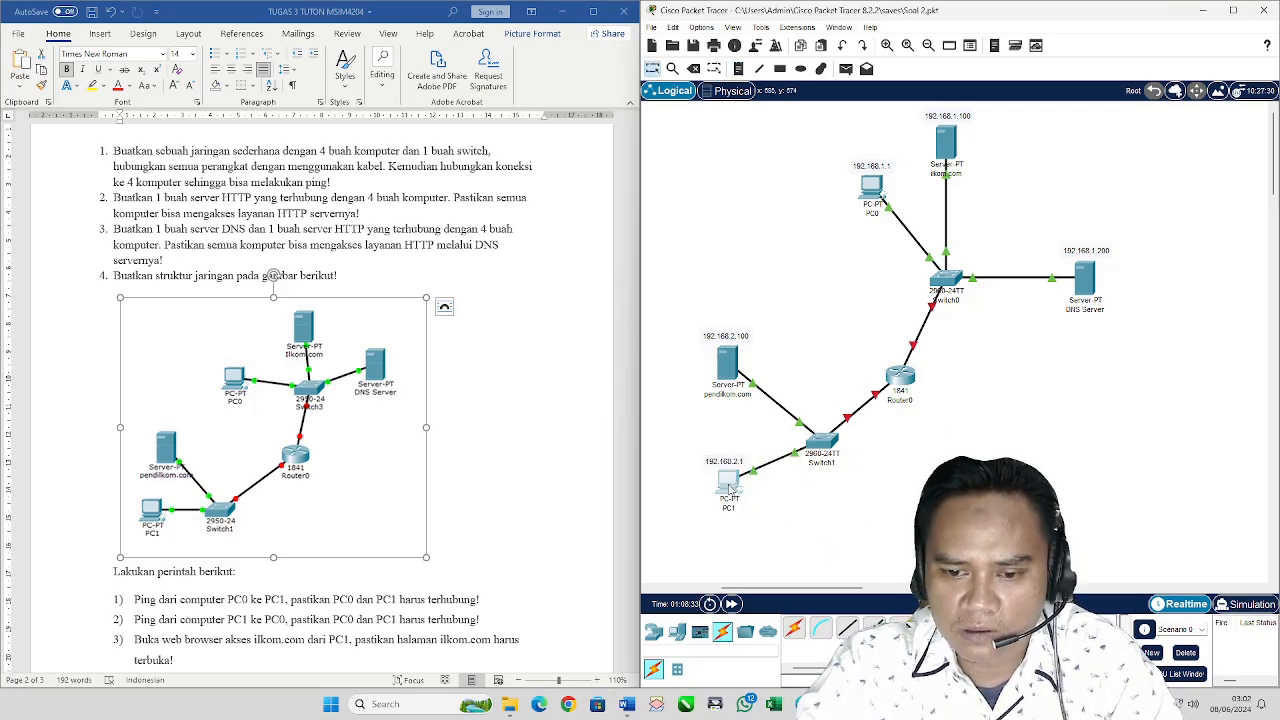
drag(731, 487, 731, 495)
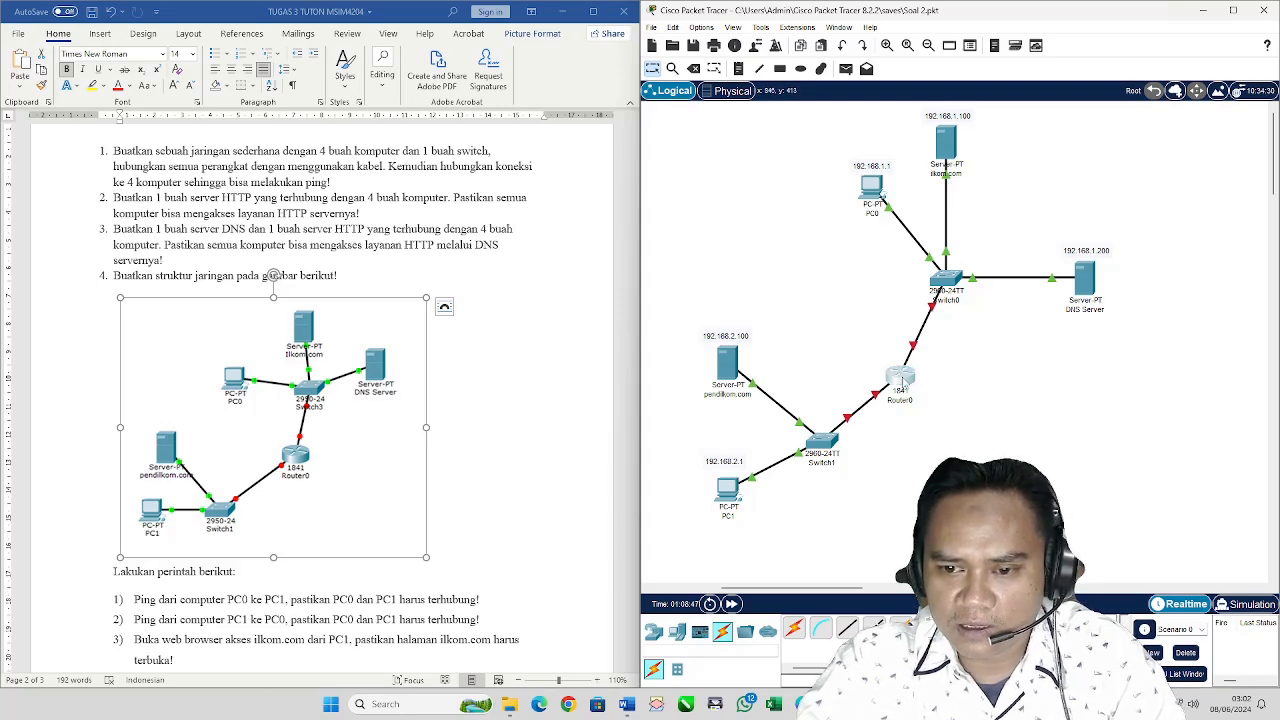
Step: View Router0's physical device configuration, then close its window
click(900, 377)
drag(725, 156, 540, 159)
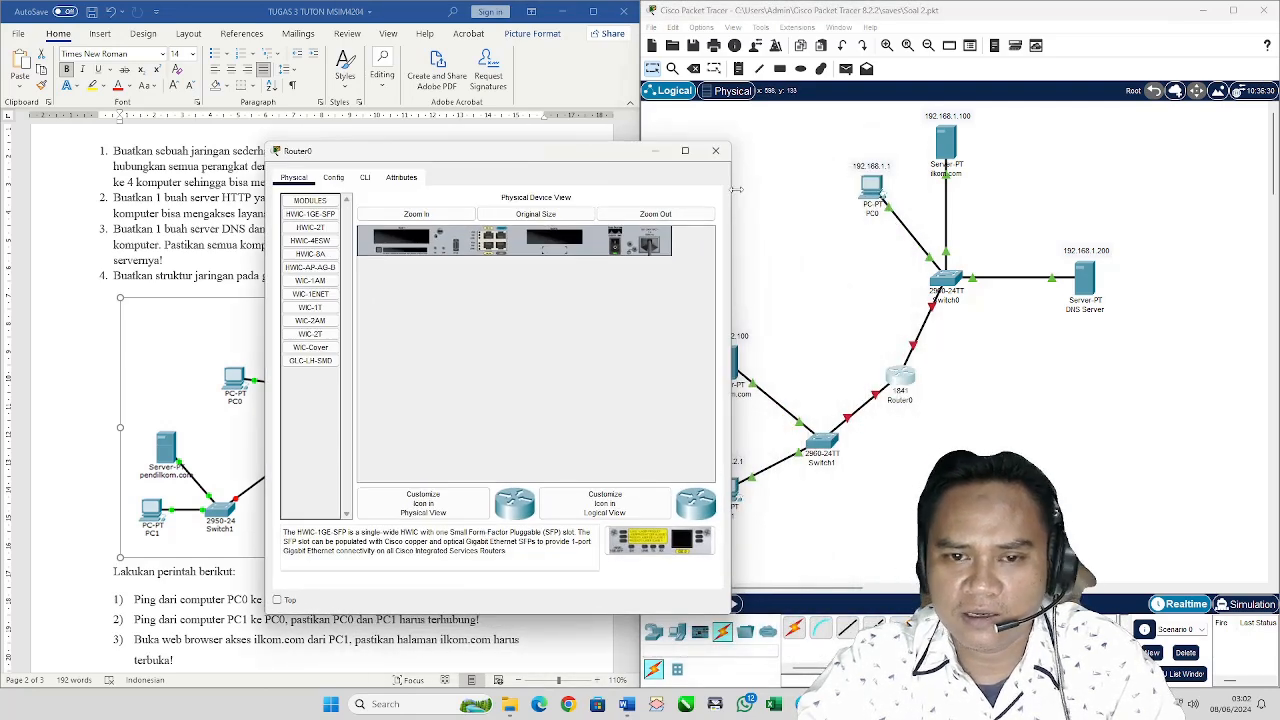
click(717, 151)
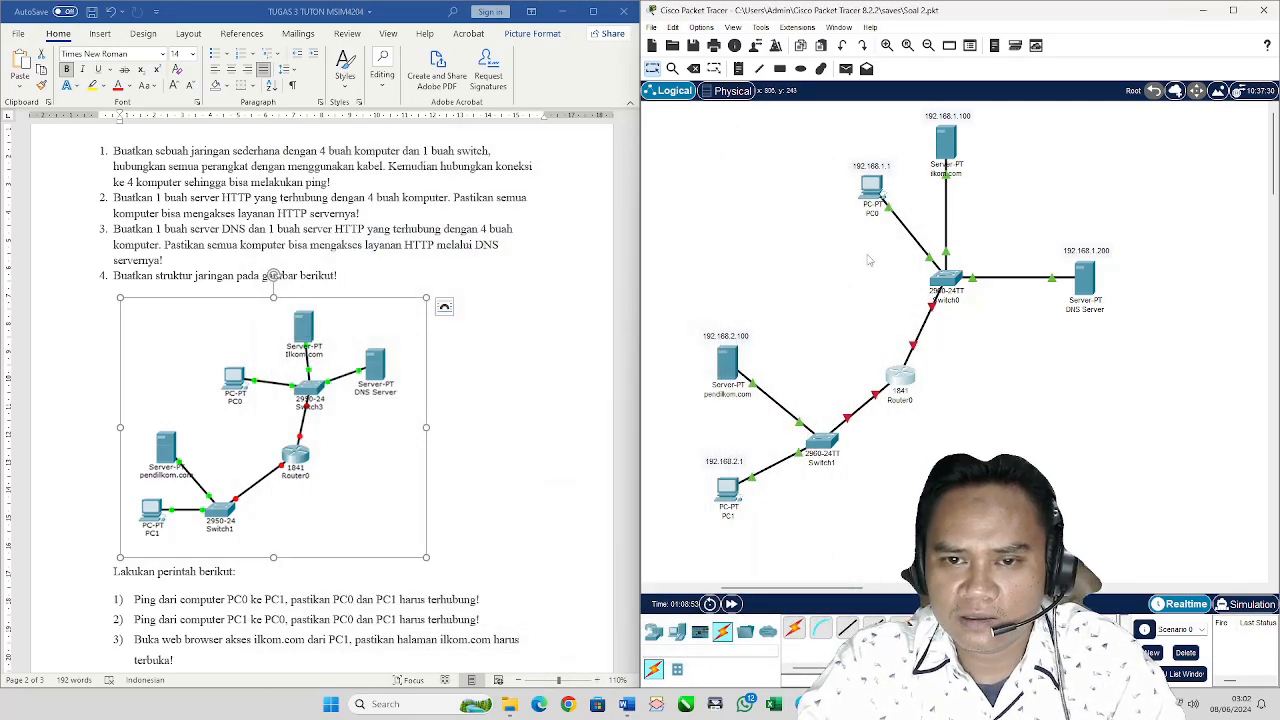
click(693, 68)
click(899, 378)
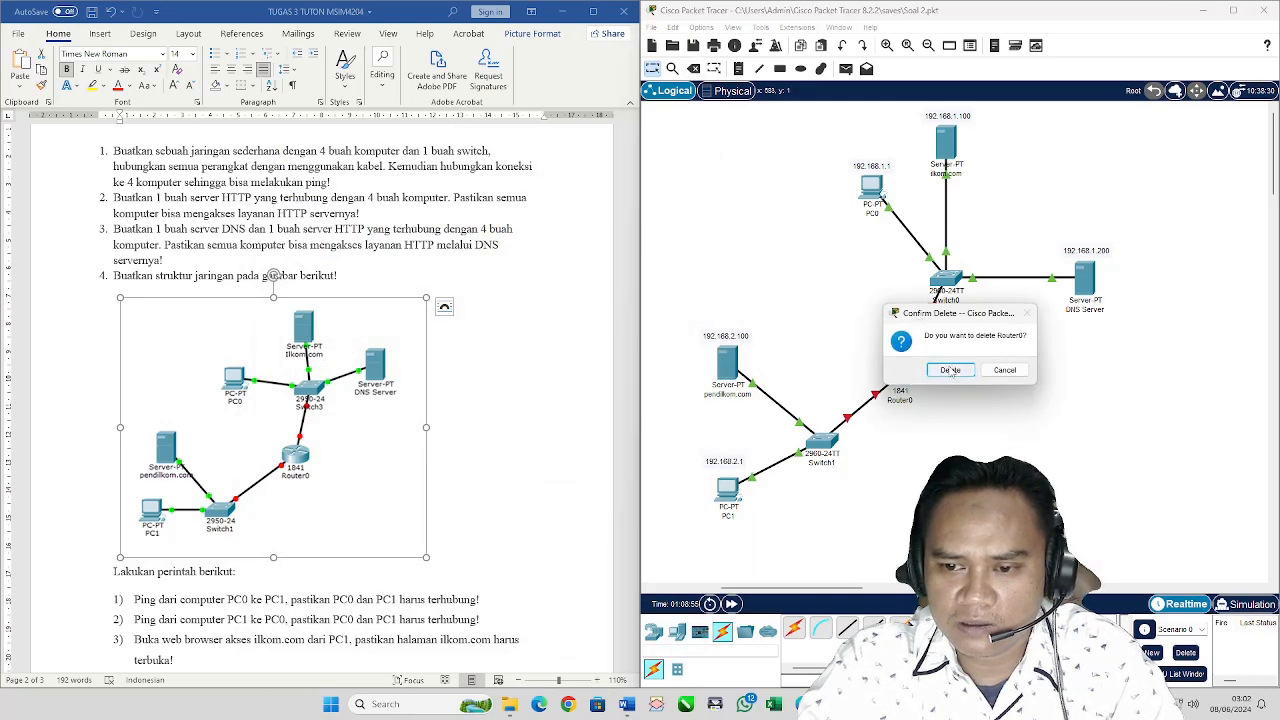
click(1008, 372)
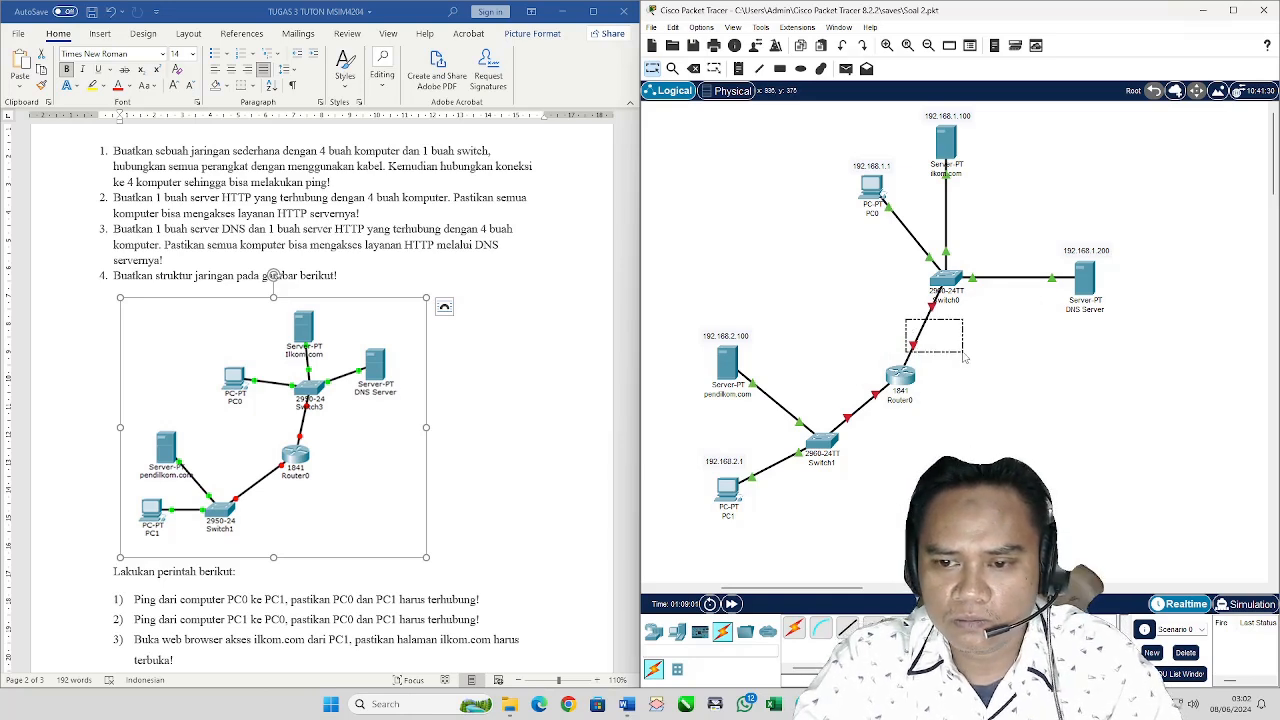
Step: Delete the links from Router0 to Switch0 and from Router0 to Switch1
click(693, 68)
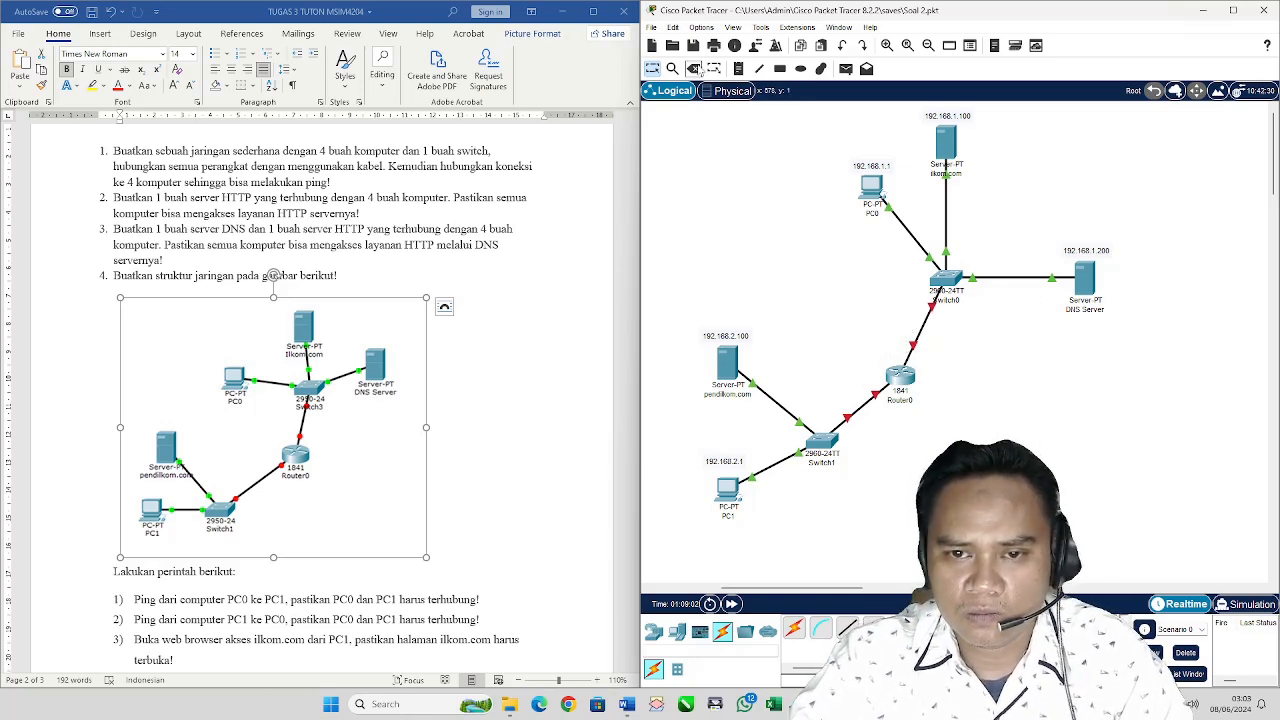
click(920, 326)
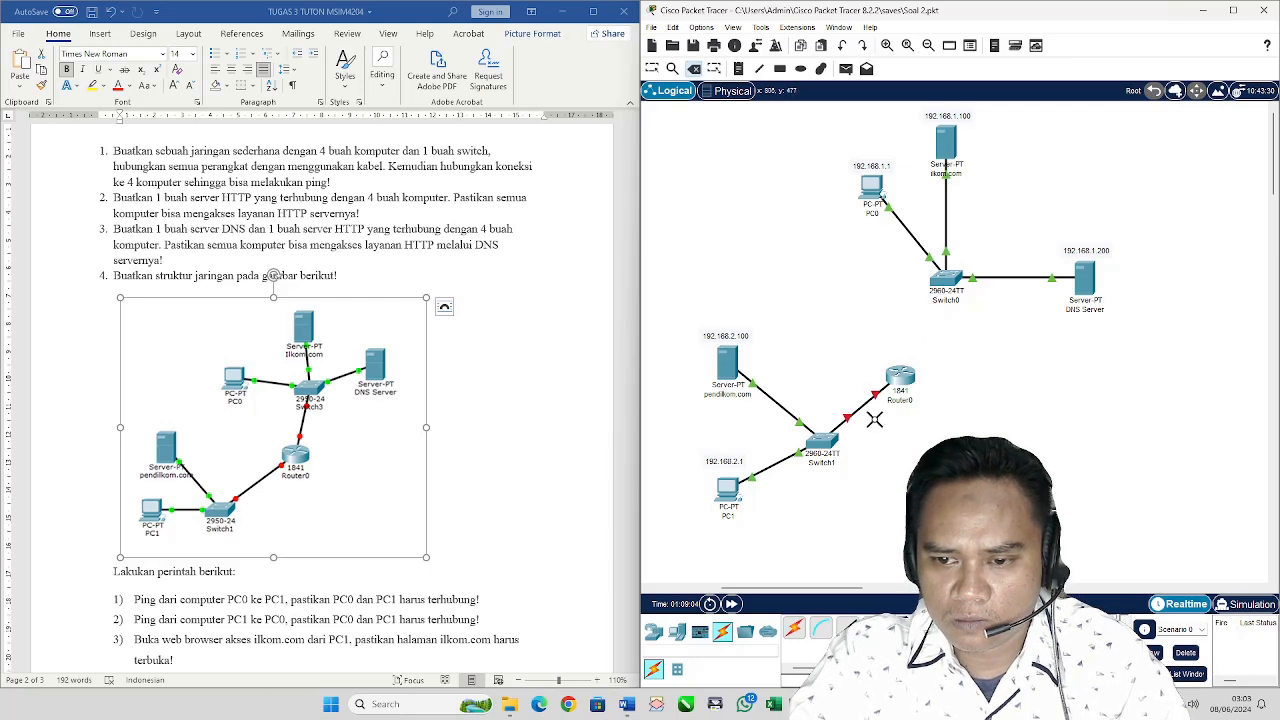
click(858, 414)
key(Escape)
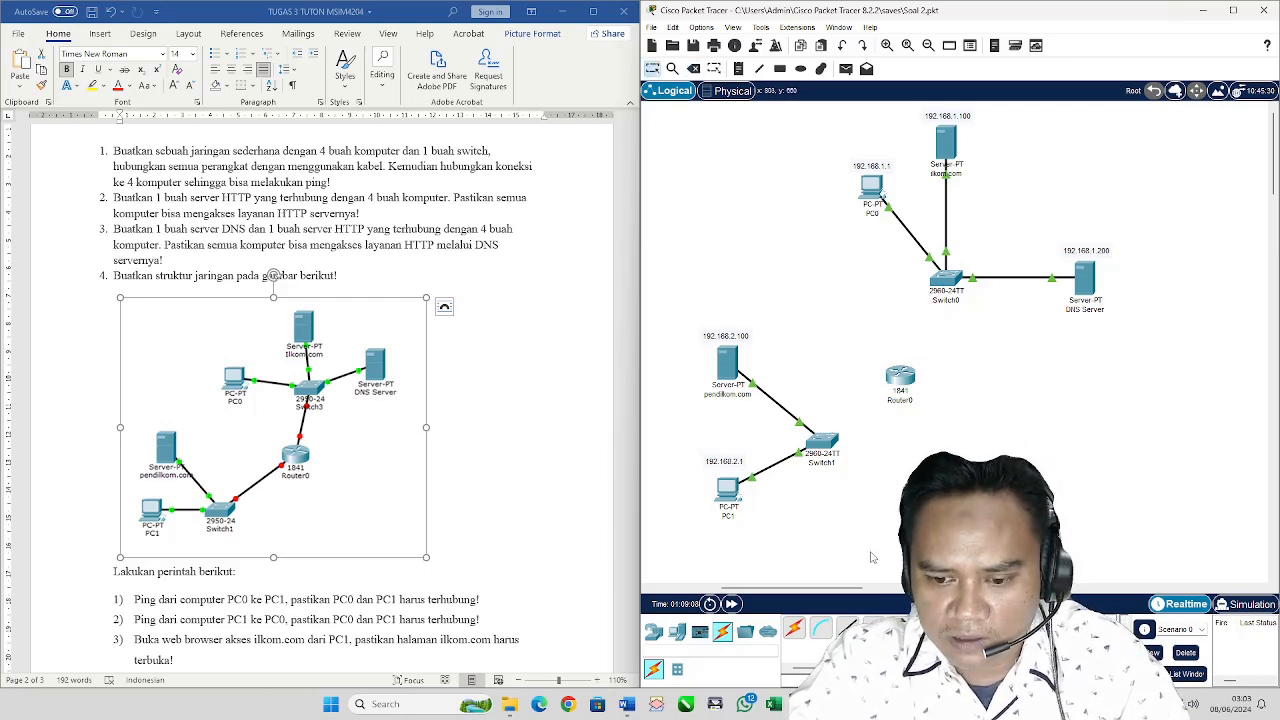
Step: Connect Router0's FastEthernet0/0 port to Switch0's FastEthernet0/2 port with an automatically chosen cable
click(904, 384)
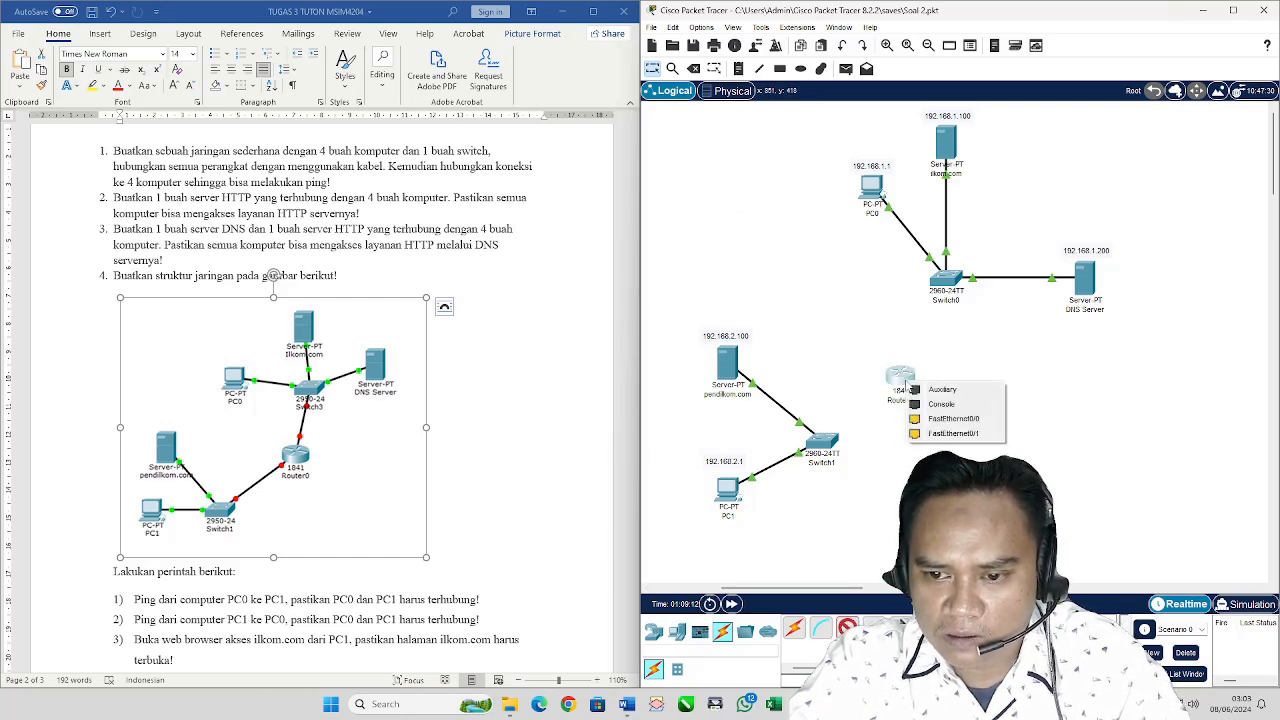
click(940, 422)
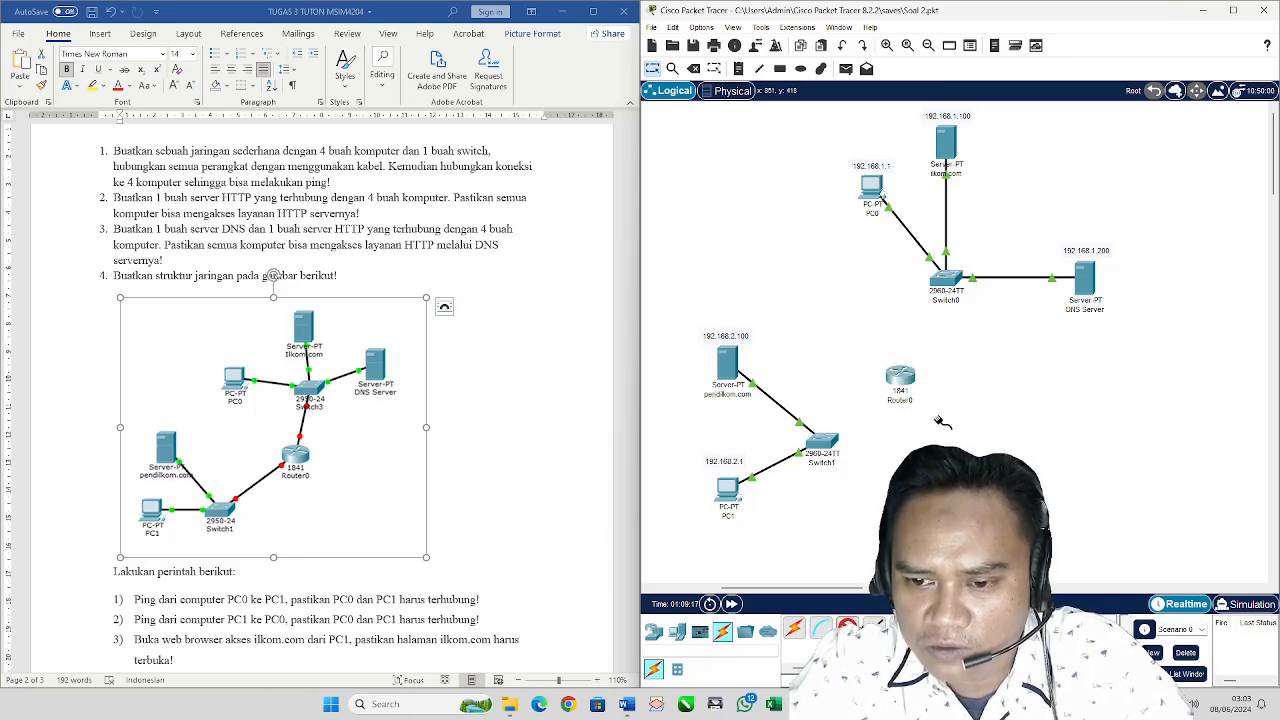
click(945, 282)
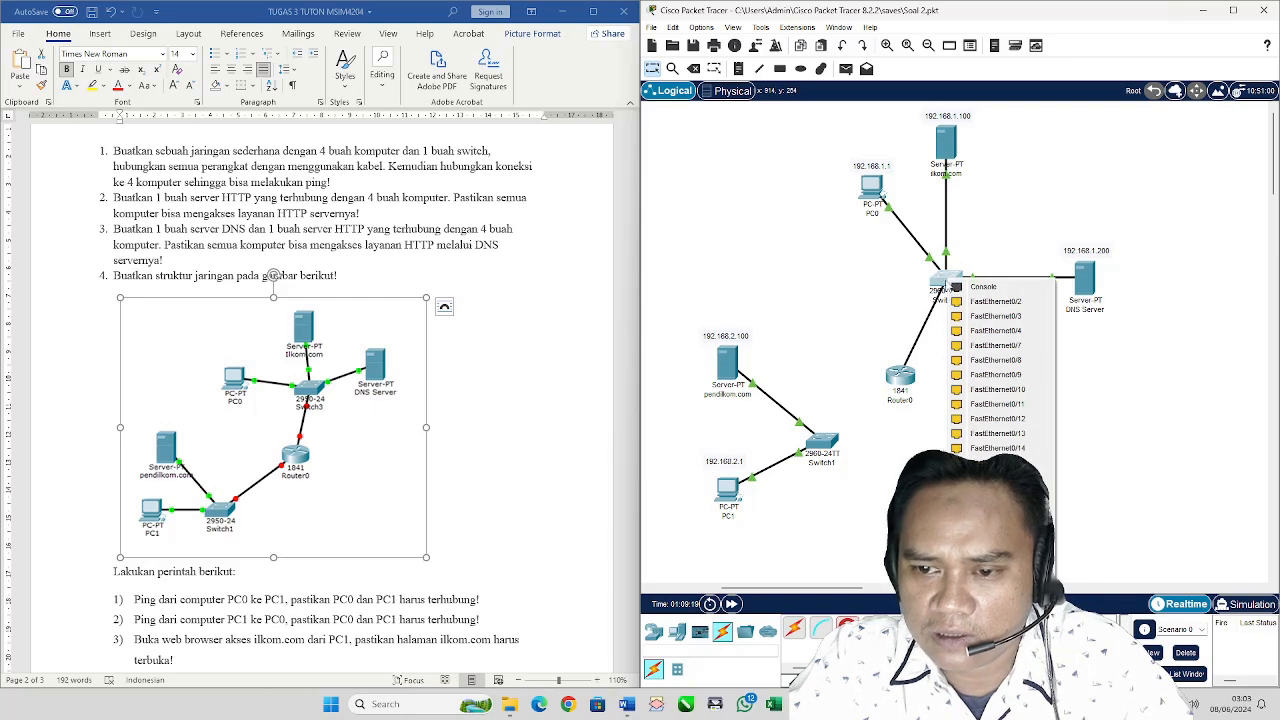
click(976, 302)
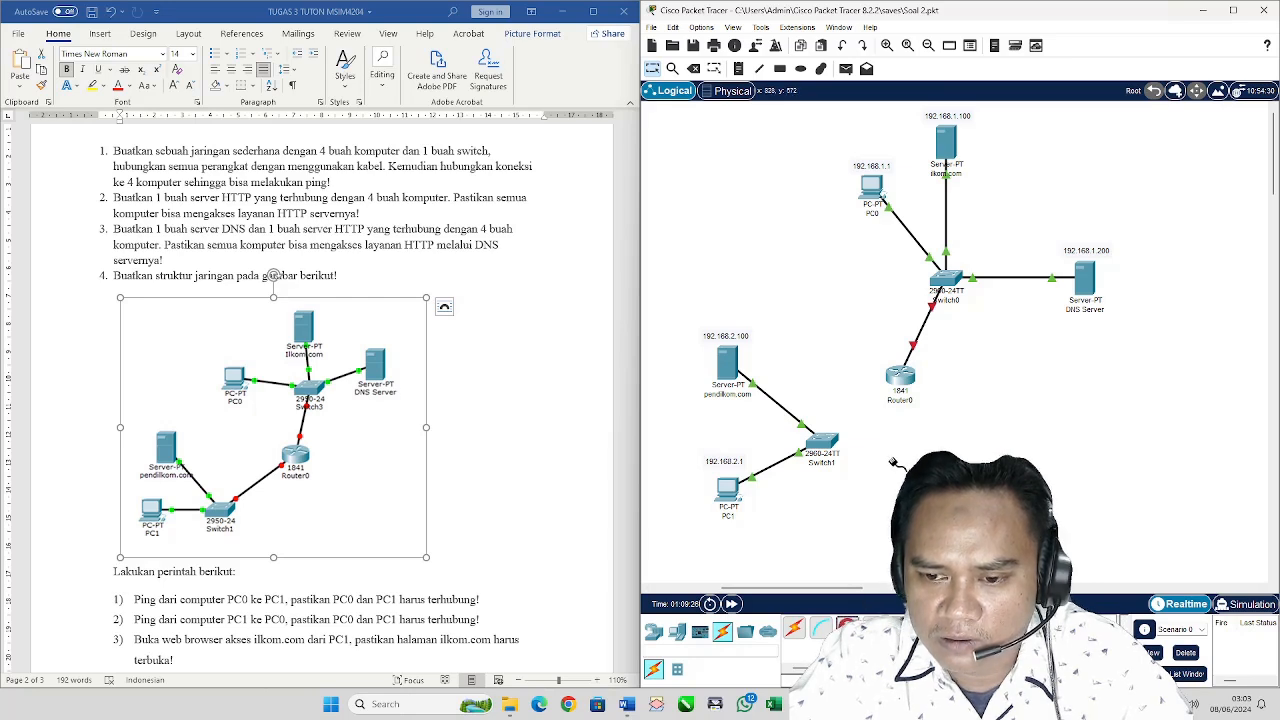
click(905, 378)
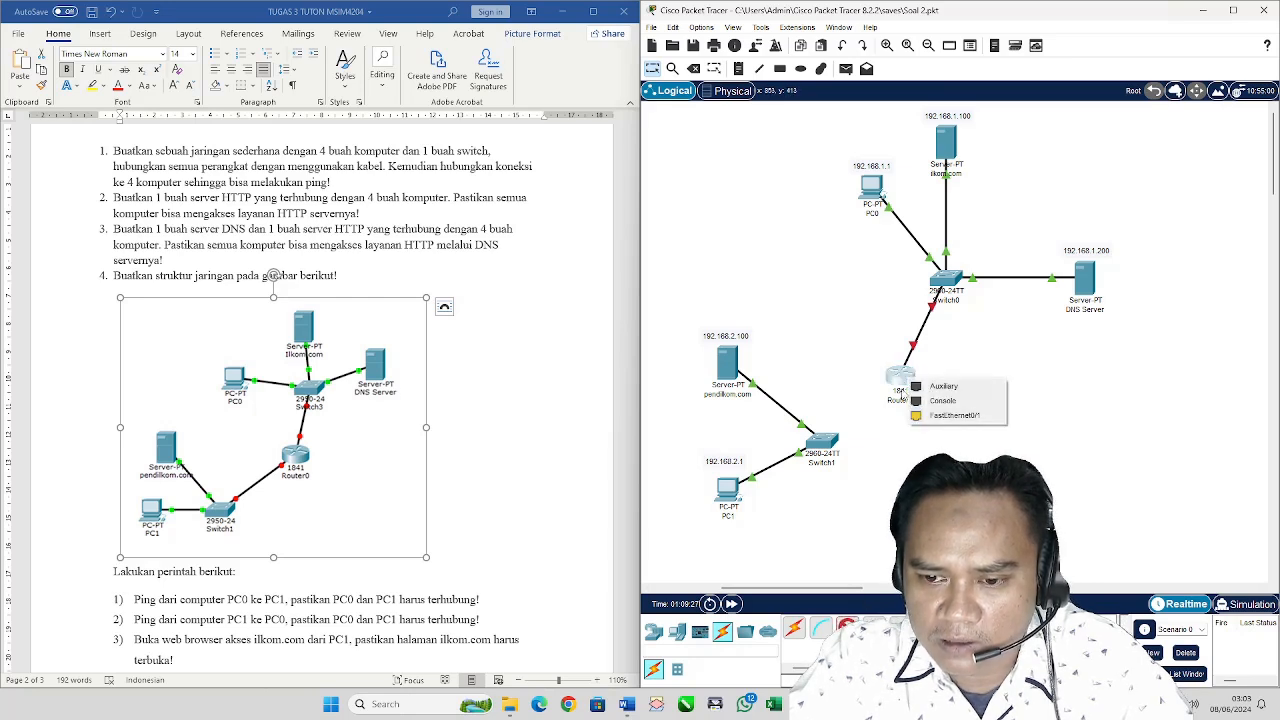
click(958, 418)
click(822, 440)
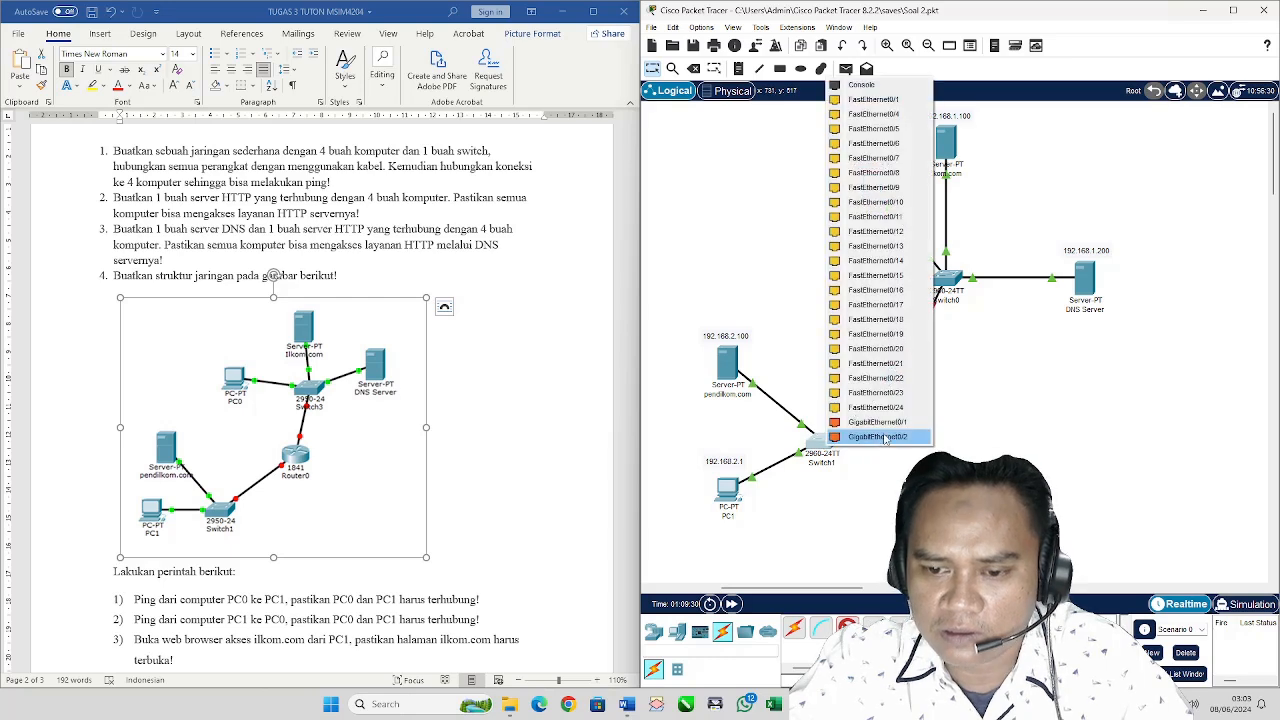
click(873, 99)
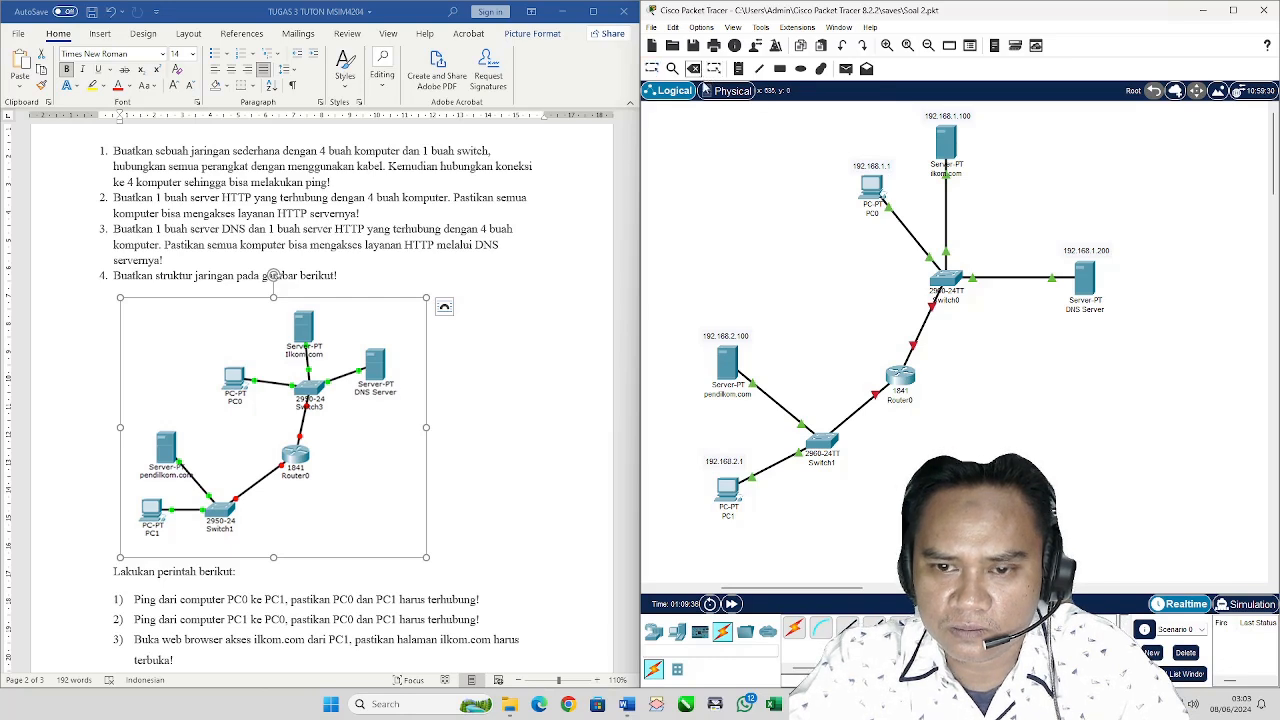
click(860, 407)
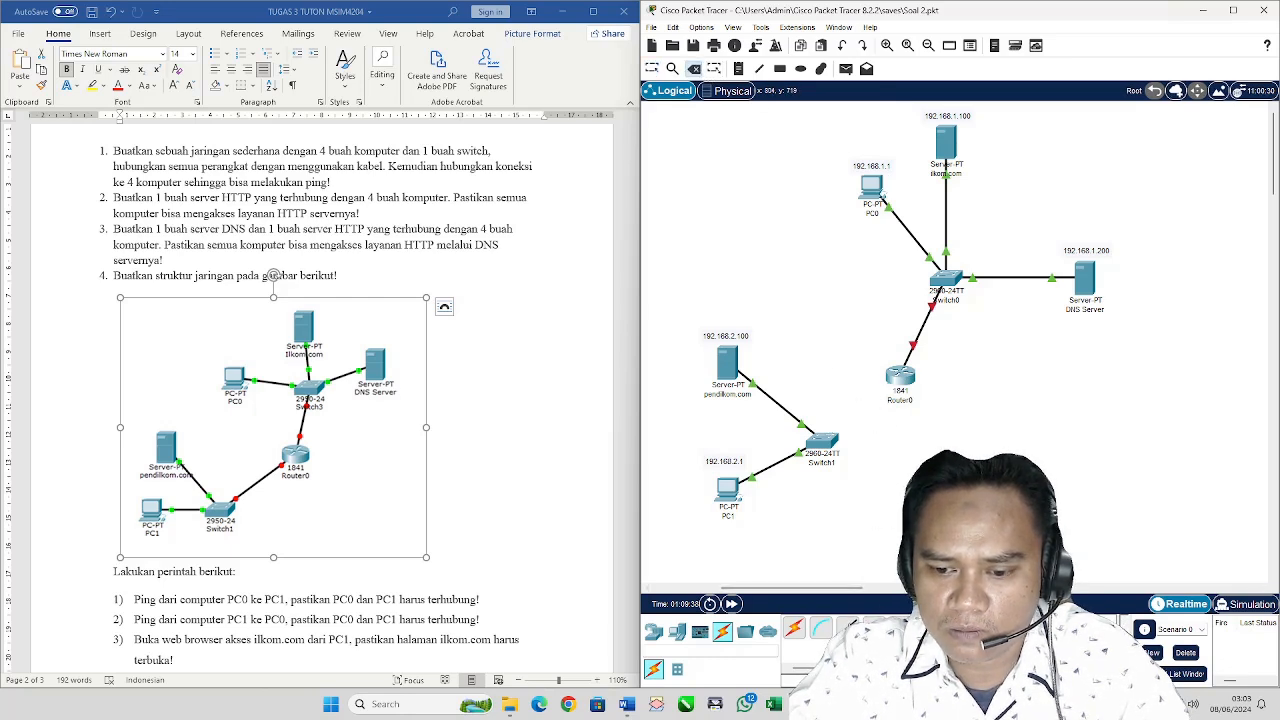
Step: Connect Router0's FastEthernet0/1 port to Switch1's FastEthernet0/1 port with an automatically chosen cable
click(901, 380)
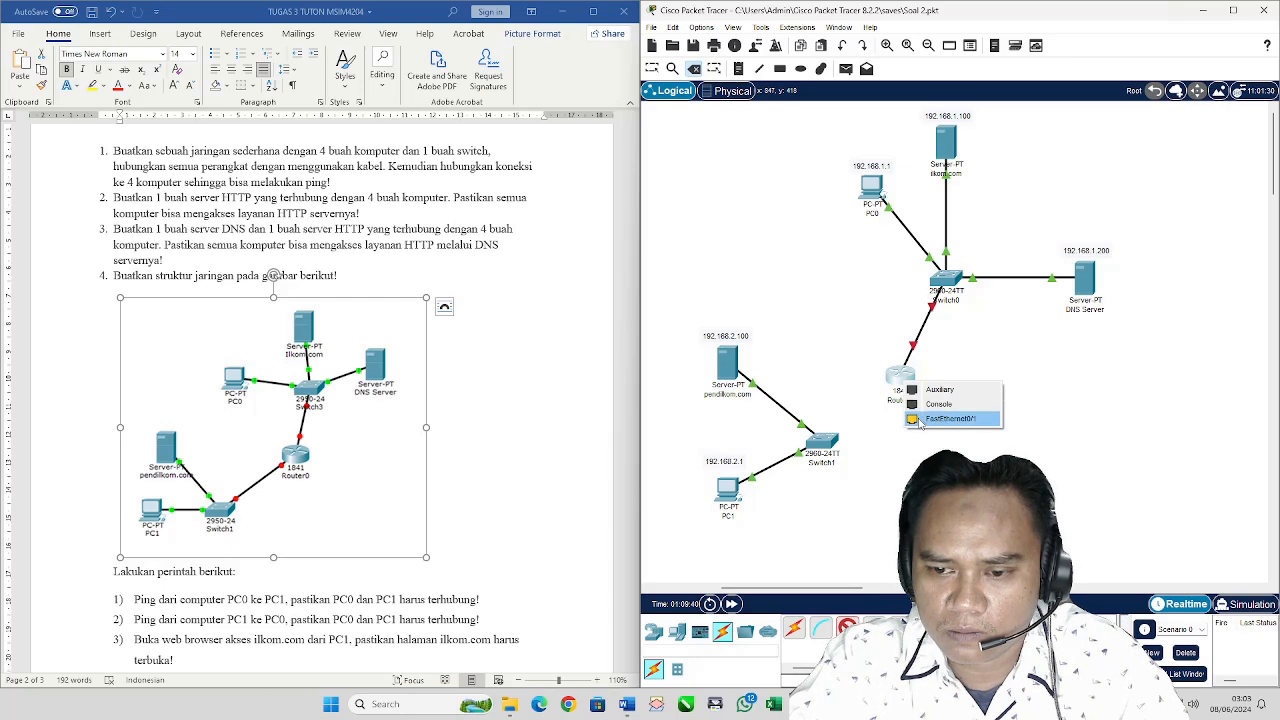
click(914, 419)
click(829, 443)
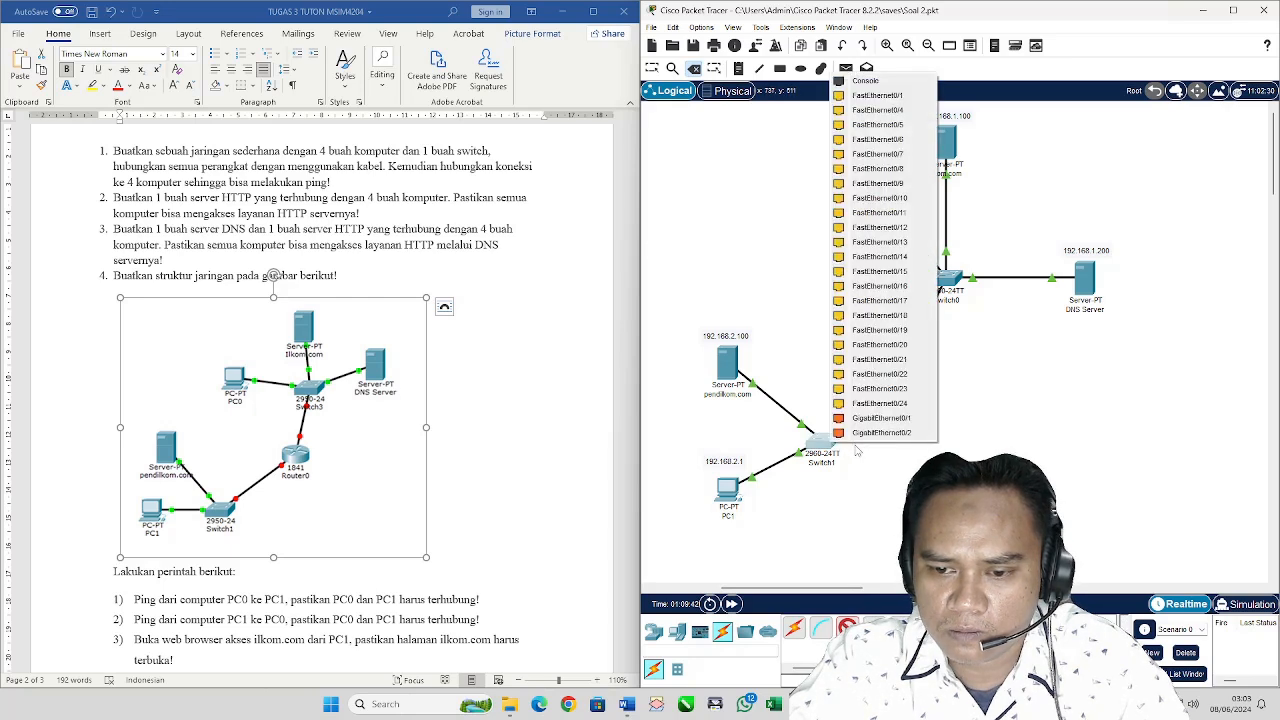
click(896, 95)
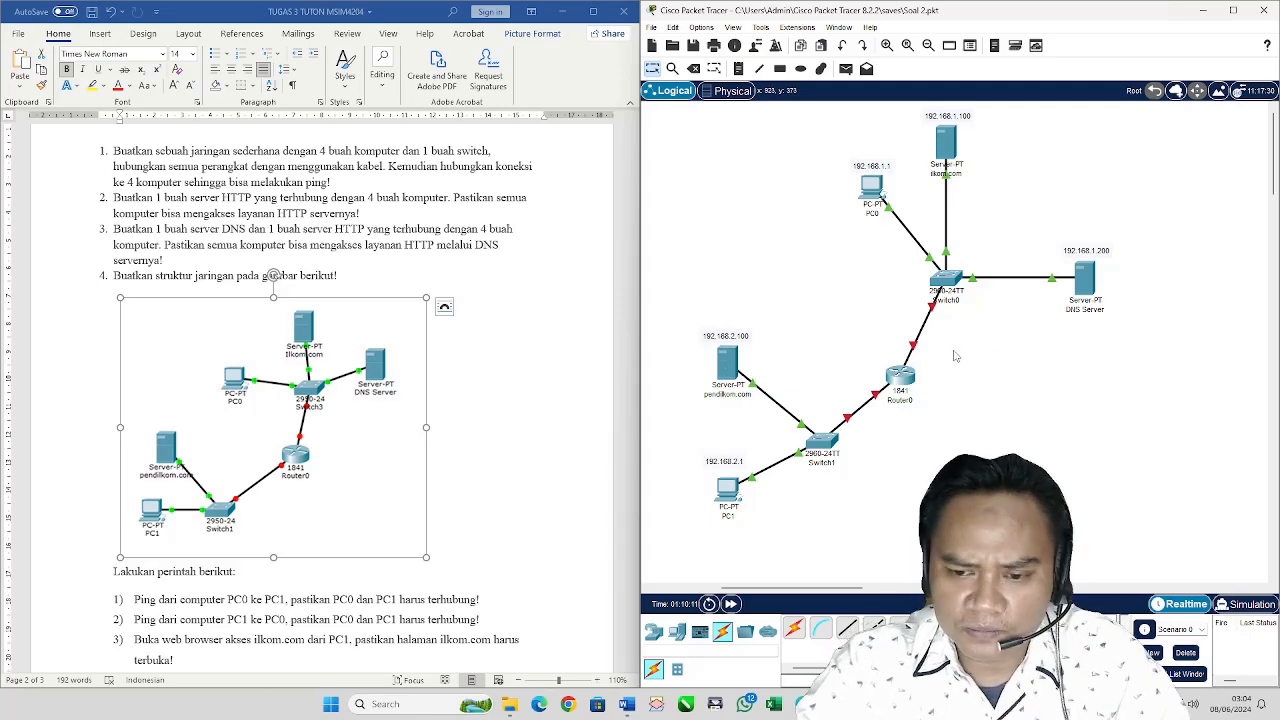
Step: Configure Router0's FastEthernet0/0 interface with IPv4 address 192.168.1.199 and subnet mask 255.255.255.0
click(905, 379)
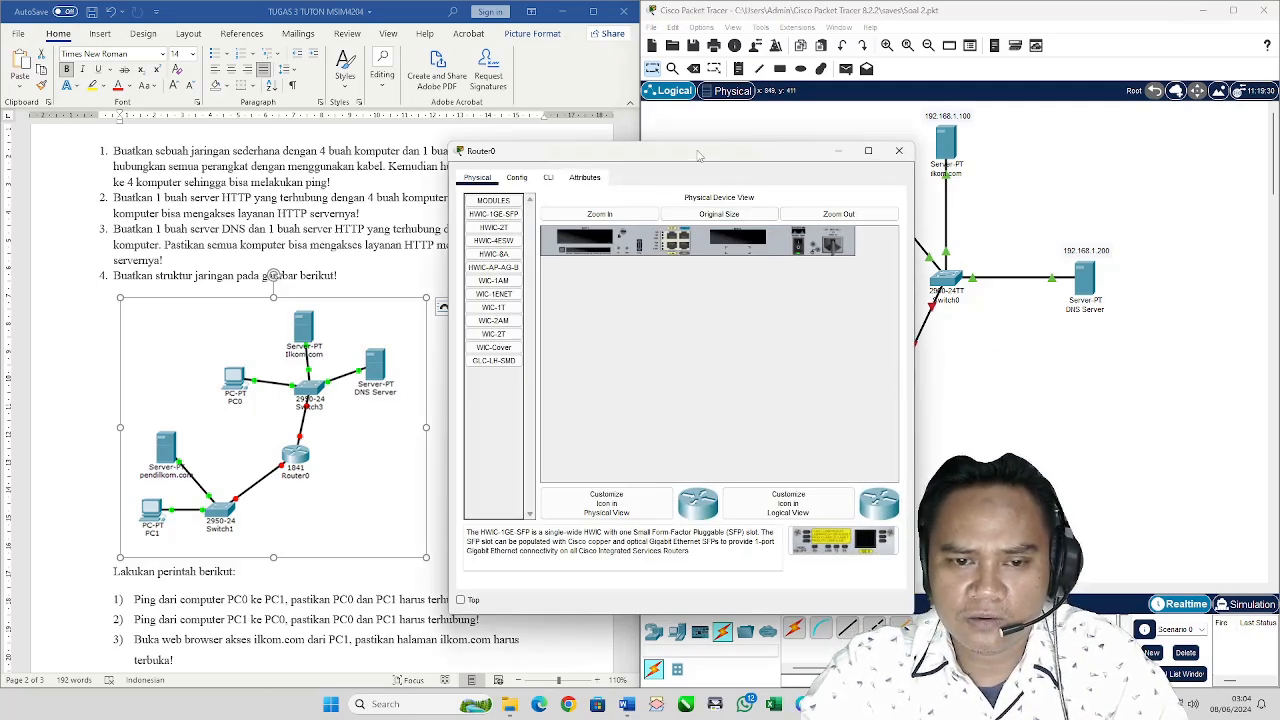
drag(699, 156, 621, 153)
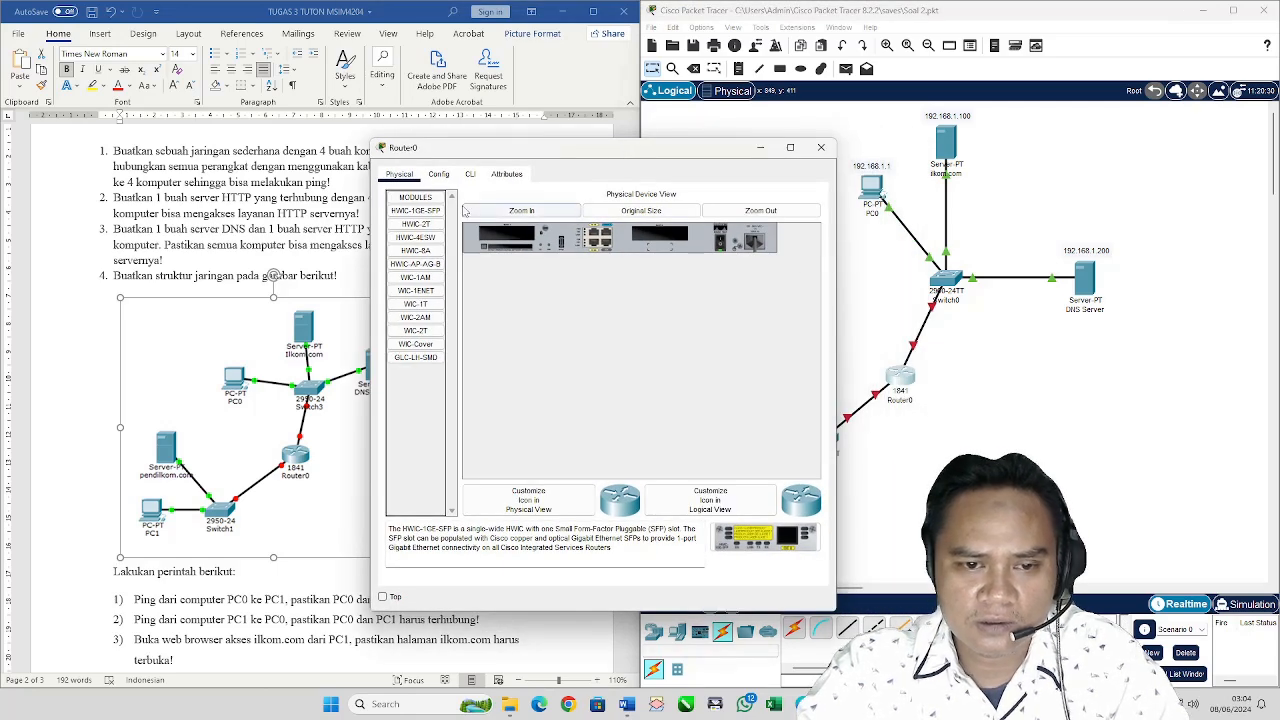
click(438, 174)
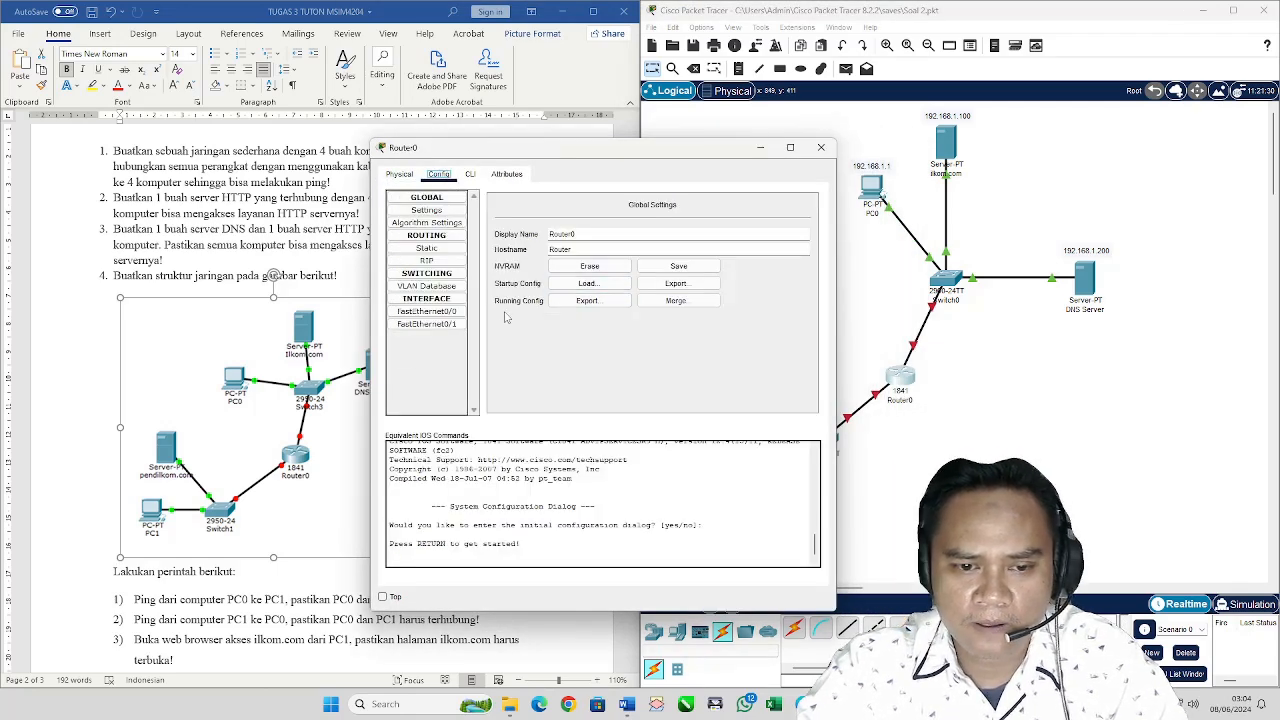
click(447, 312)
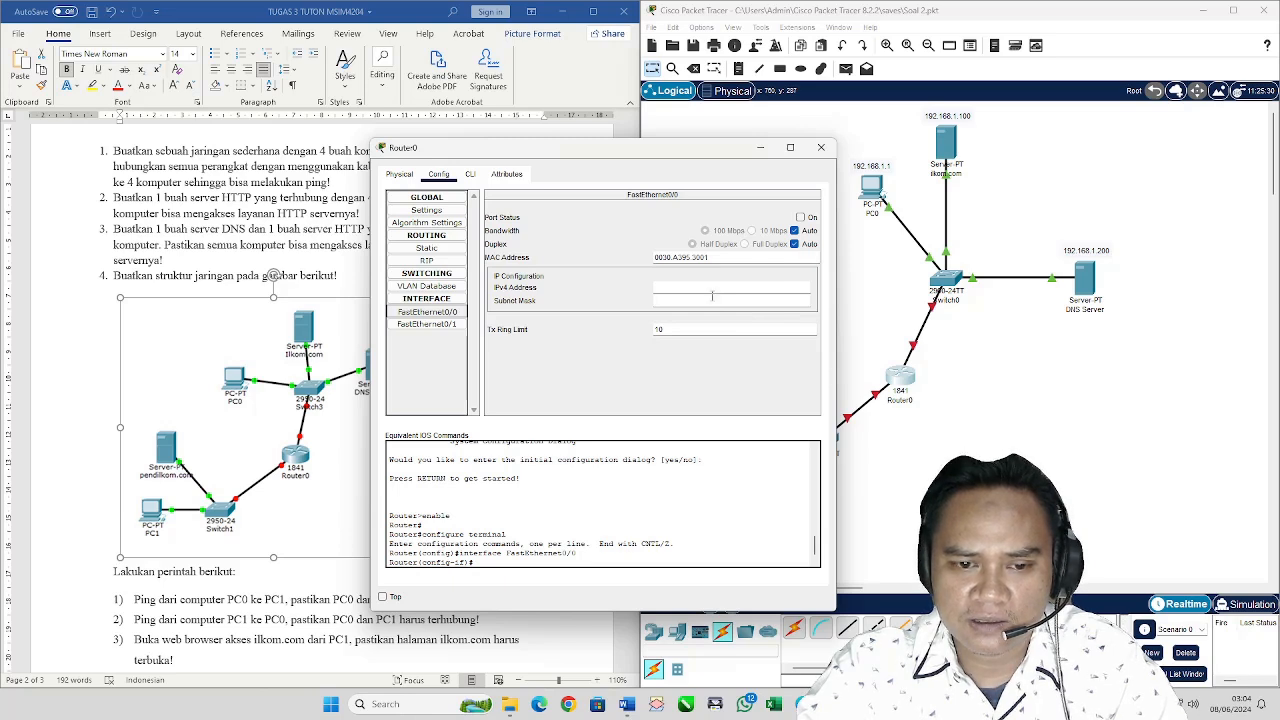
click(664, 288)
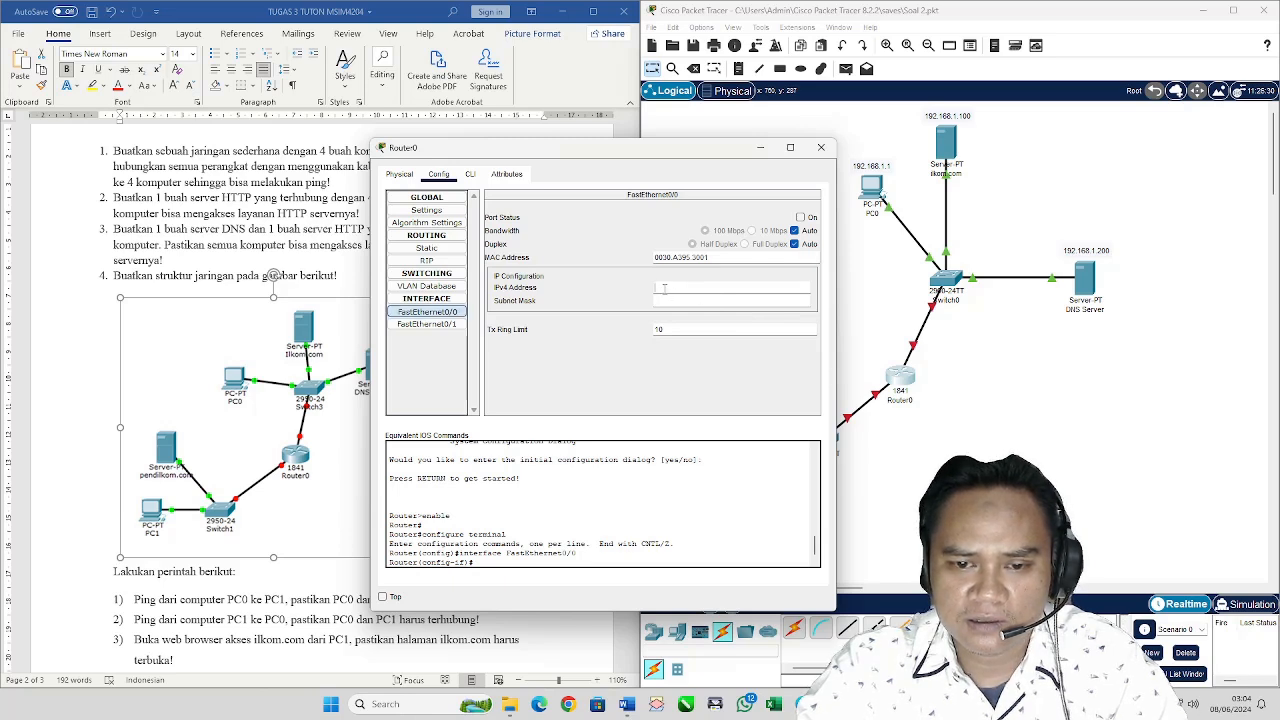
click(718, 299)
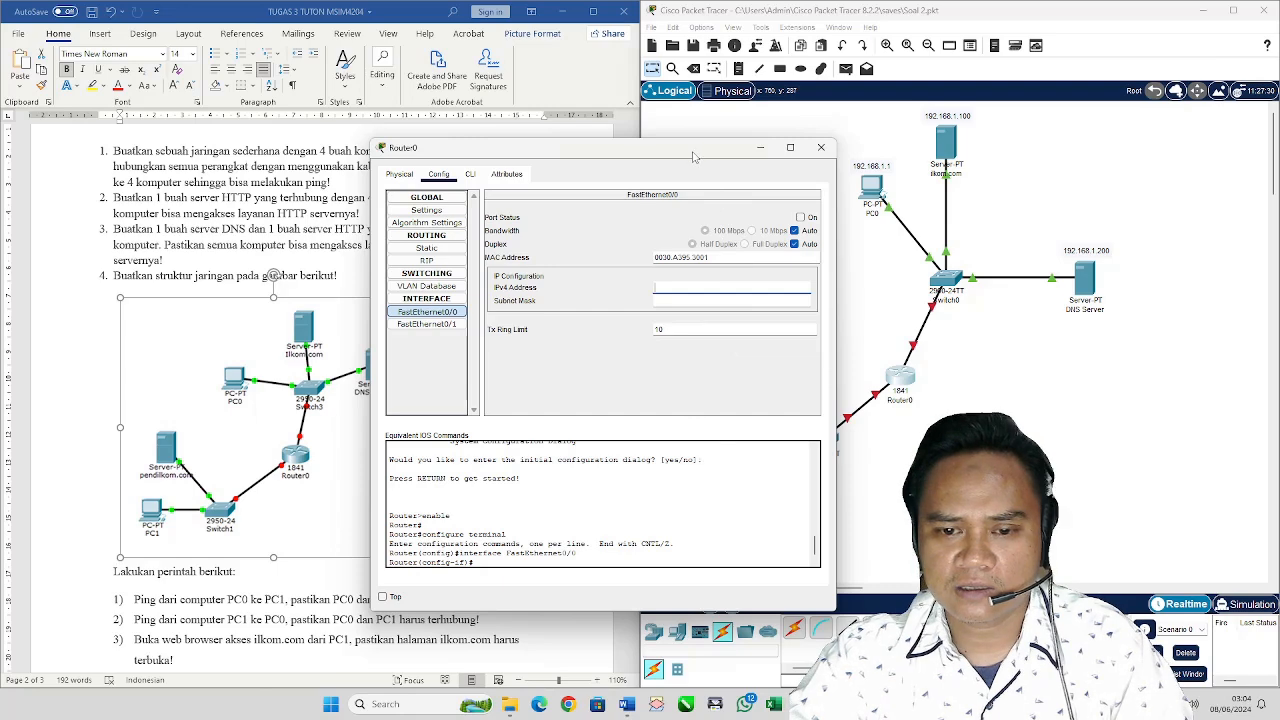
drag(697, 158, 642, 197)
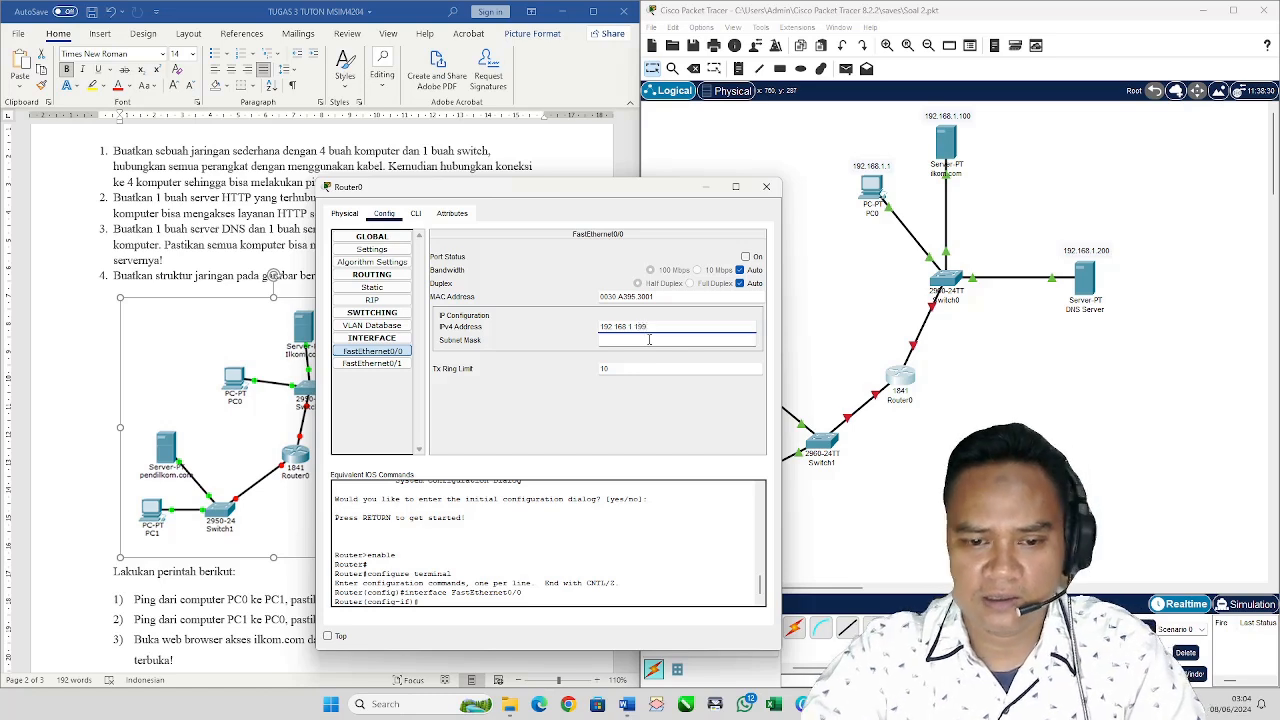
click(640, 341)
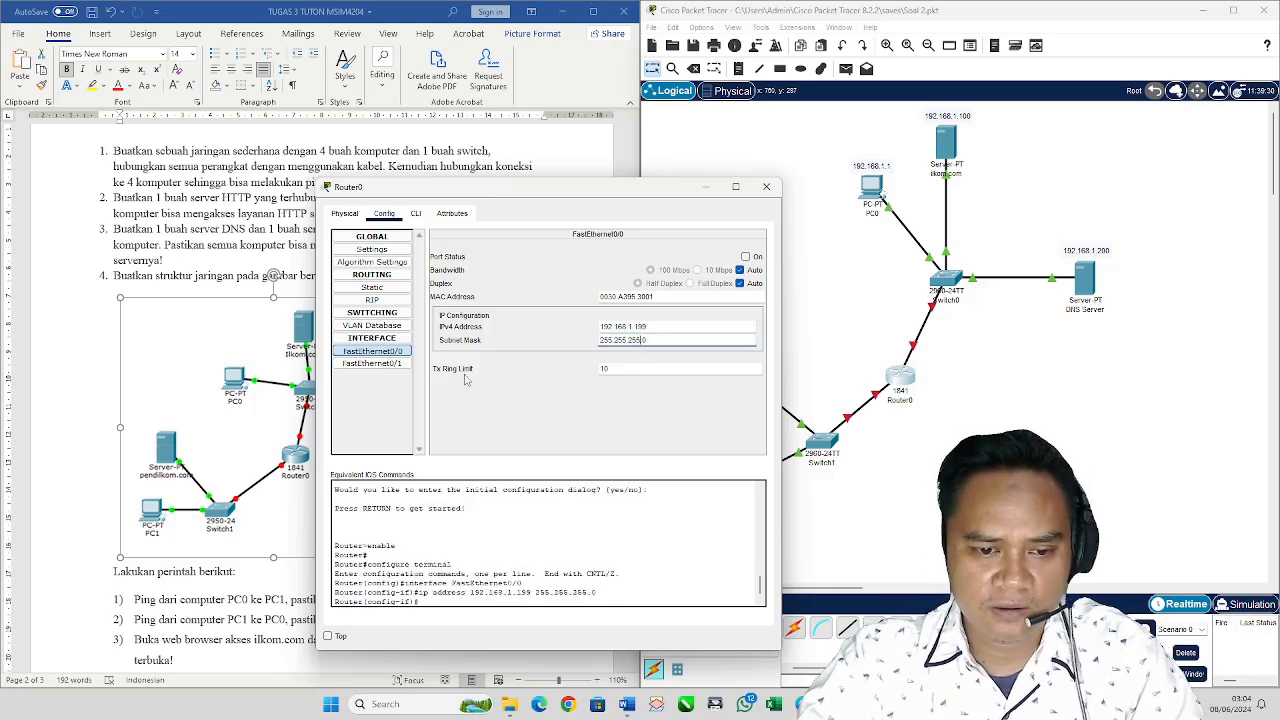
Step: Configure Router0's FastEthernet0/1 interface with IPv4 address 192.168.2.199 and subnet mask 255.255.255.0
click(390, 364)
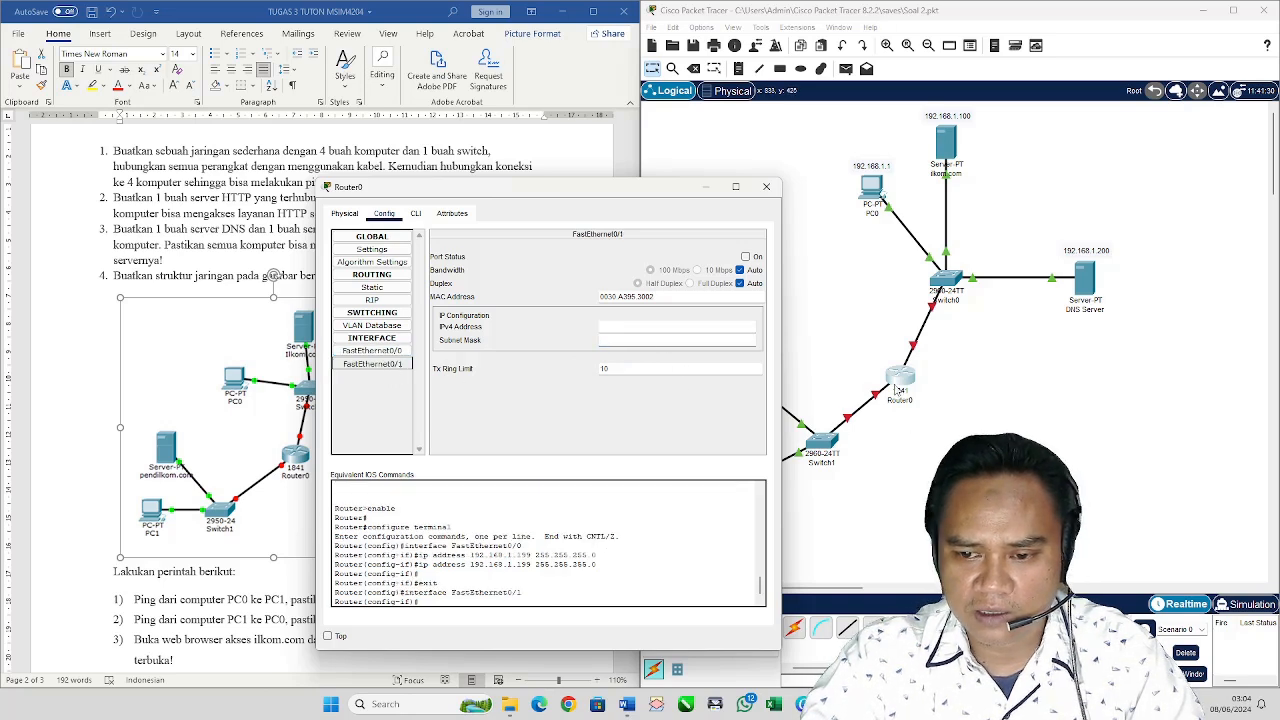
click(617, 325)
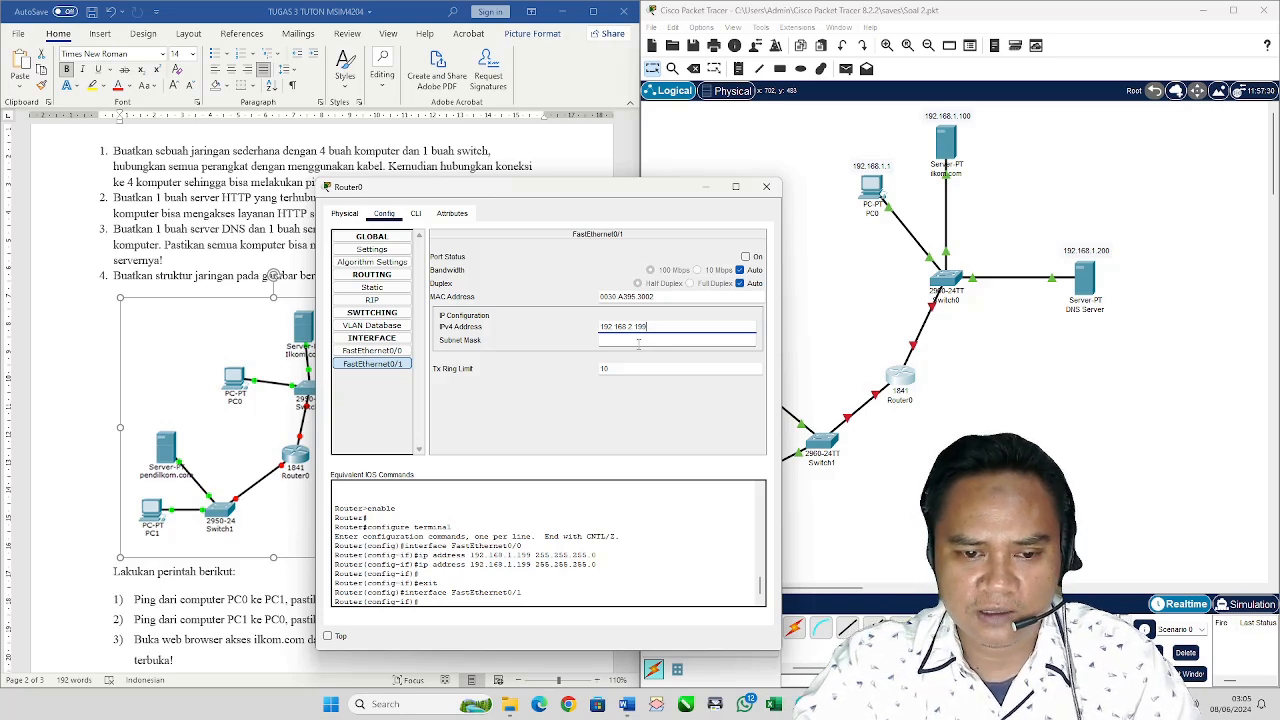
click(638, 340)
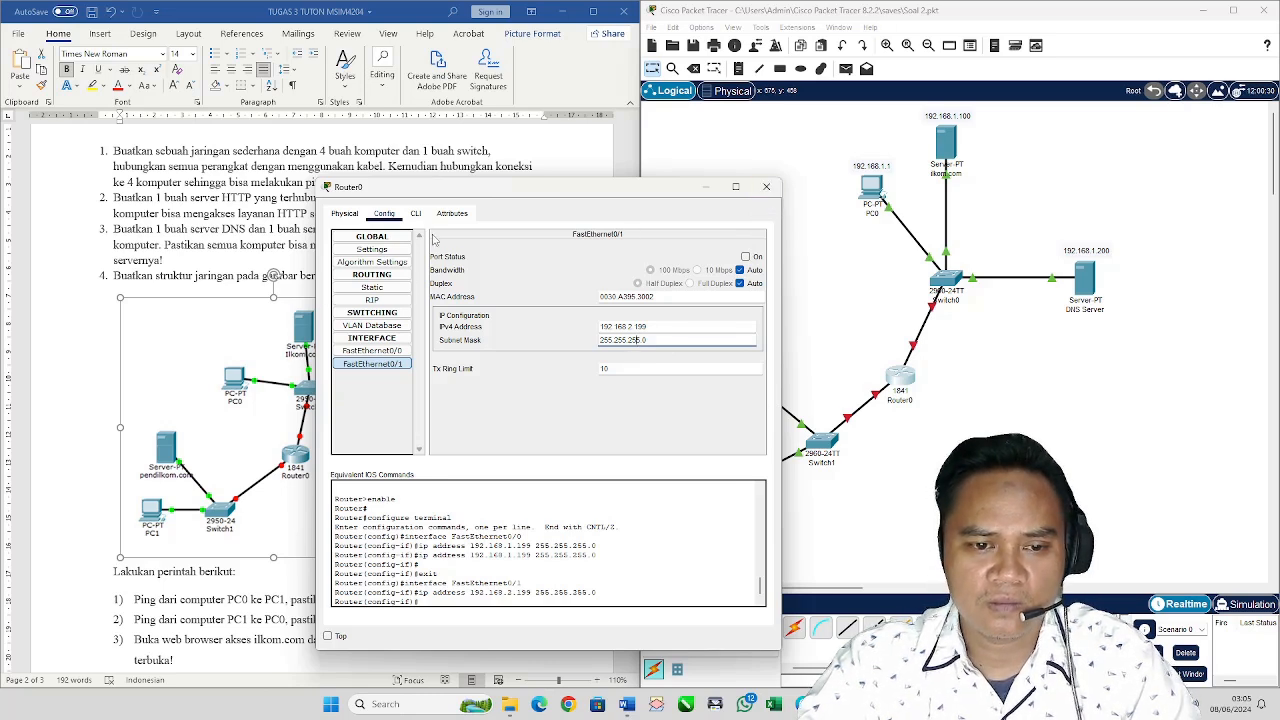
Step: Look over Router0's global settings and close its configuration window
click(409, 250)
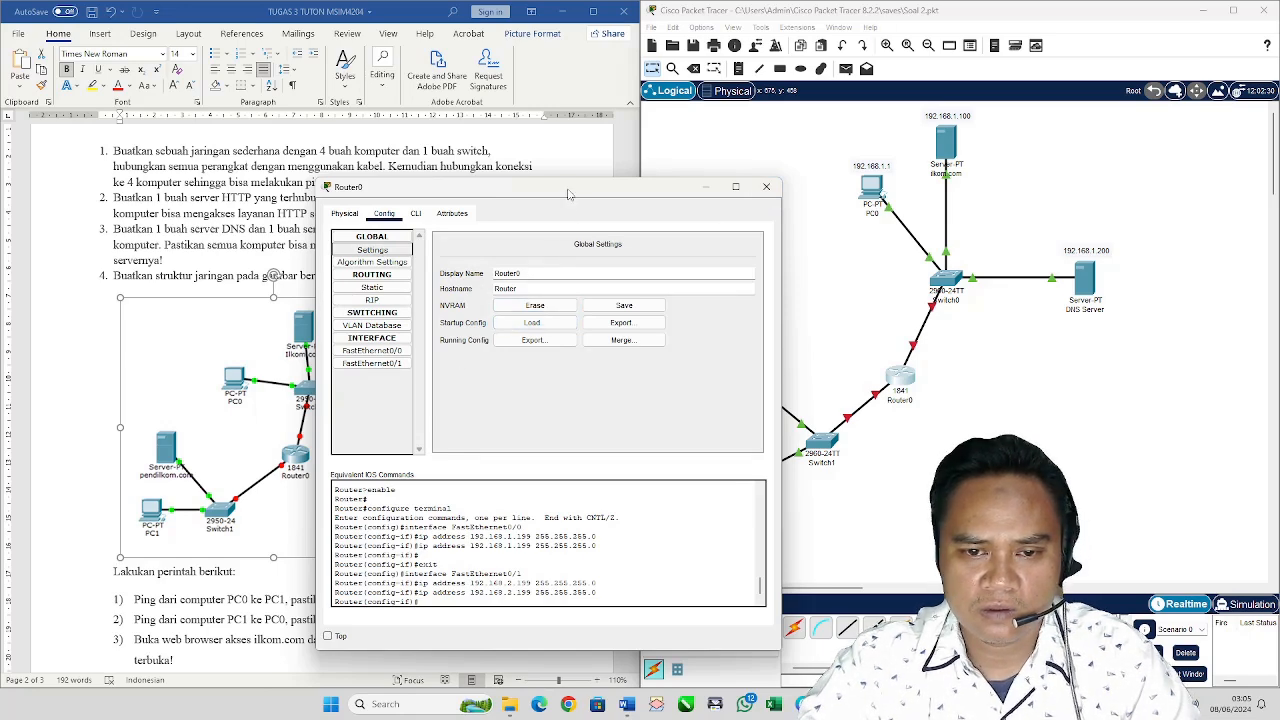
drag(572, 188, 609, 225)
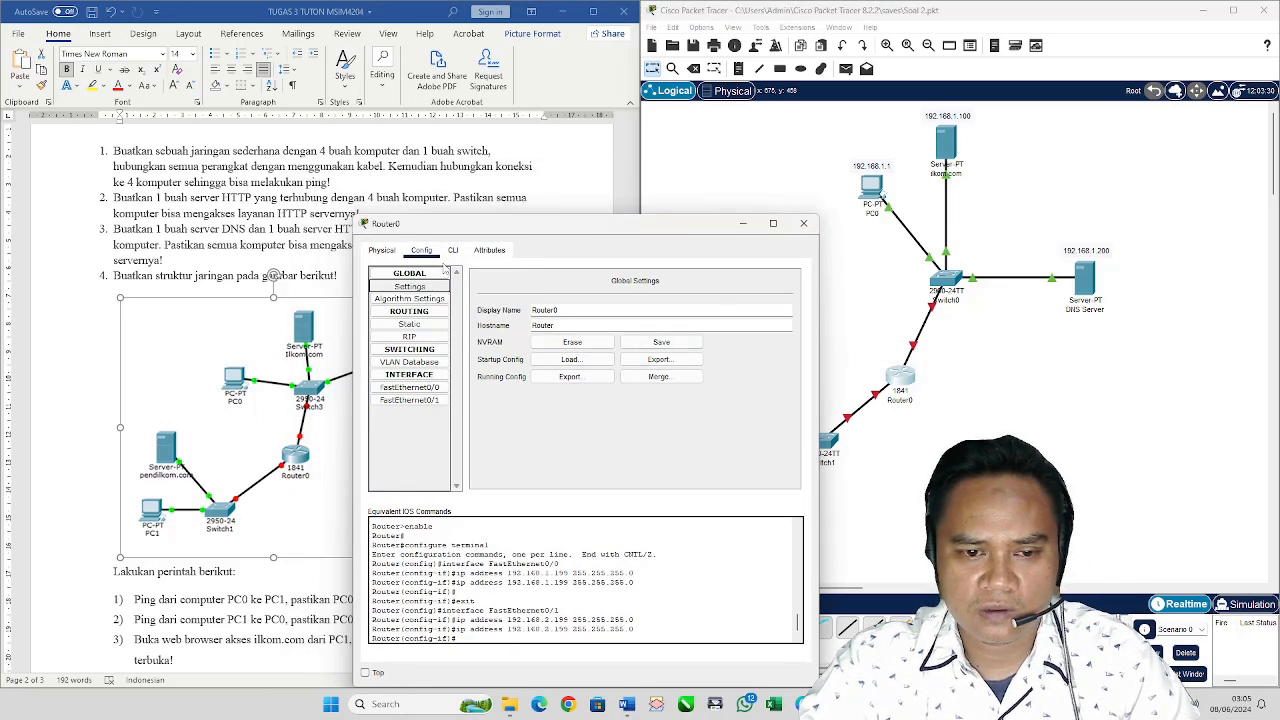
click(805, 225)
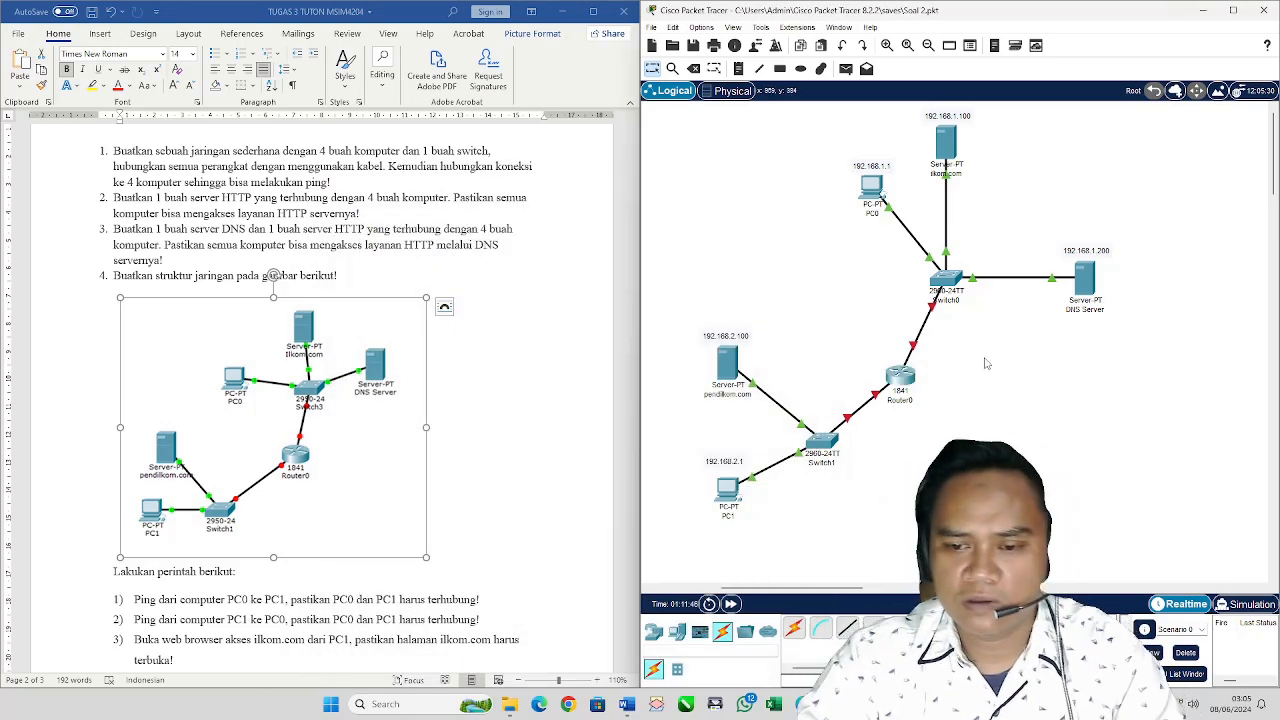
click(900, 378)
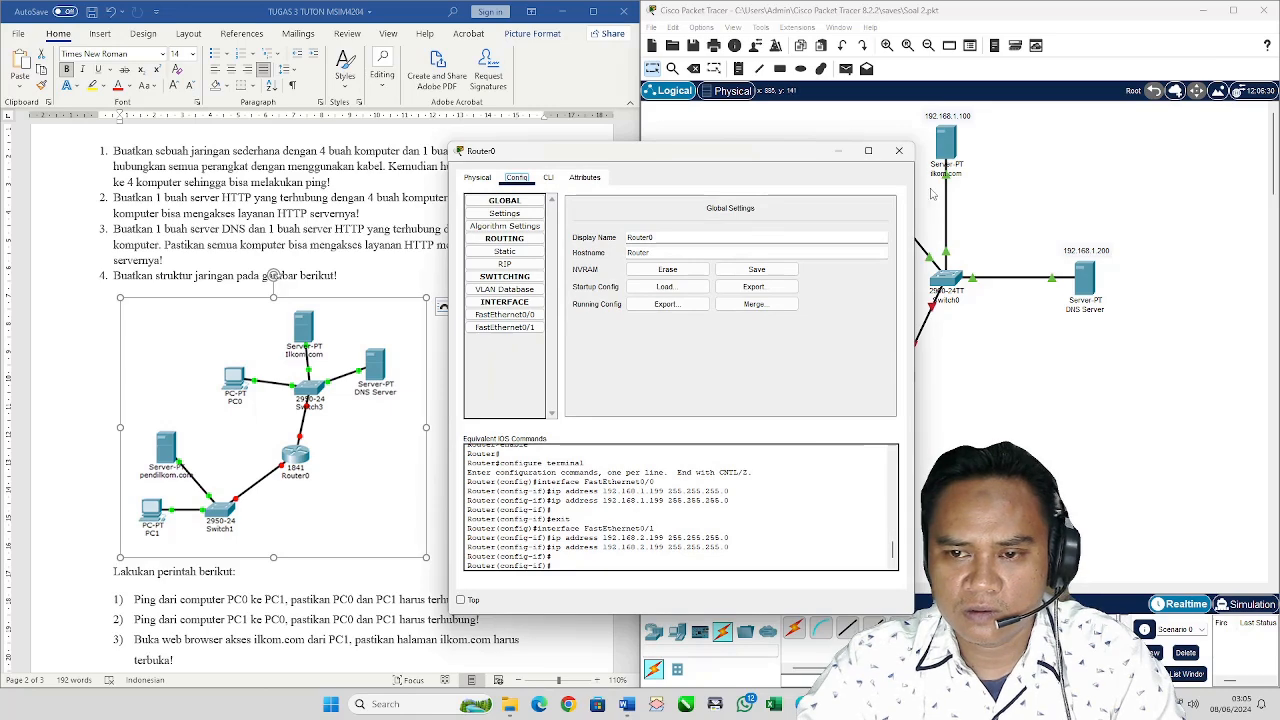
click(887, 146)
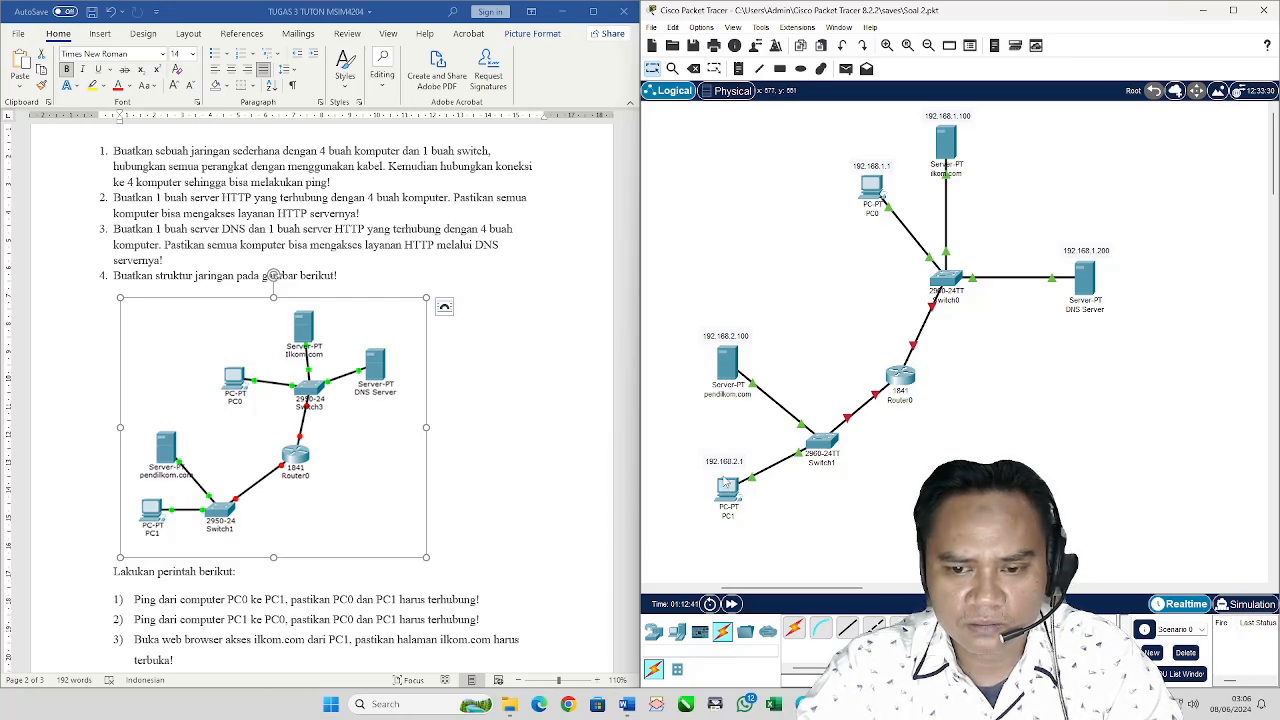
Step: Give the pendilkom.com server's FastEthernet0 interface the static IPv4 address 192.168.2.100 and subnet mask 255.255.255.0
mouse_move(726, 485)
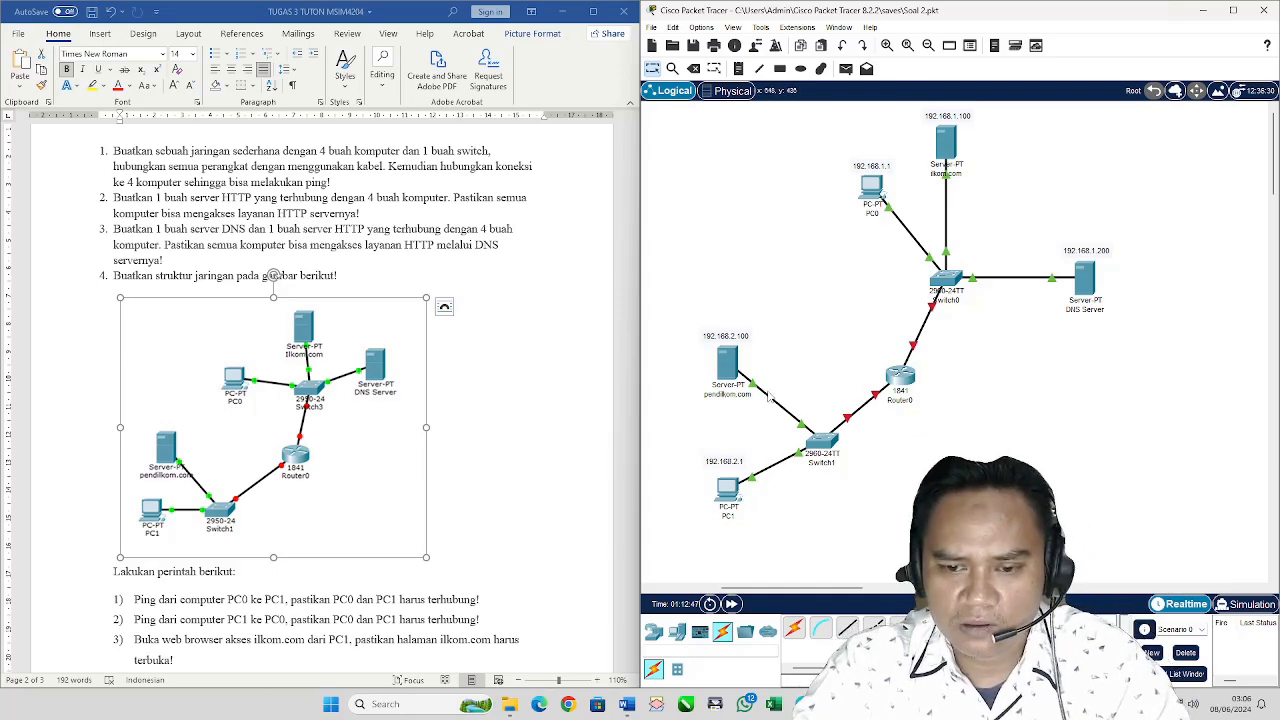
click(728, 370)
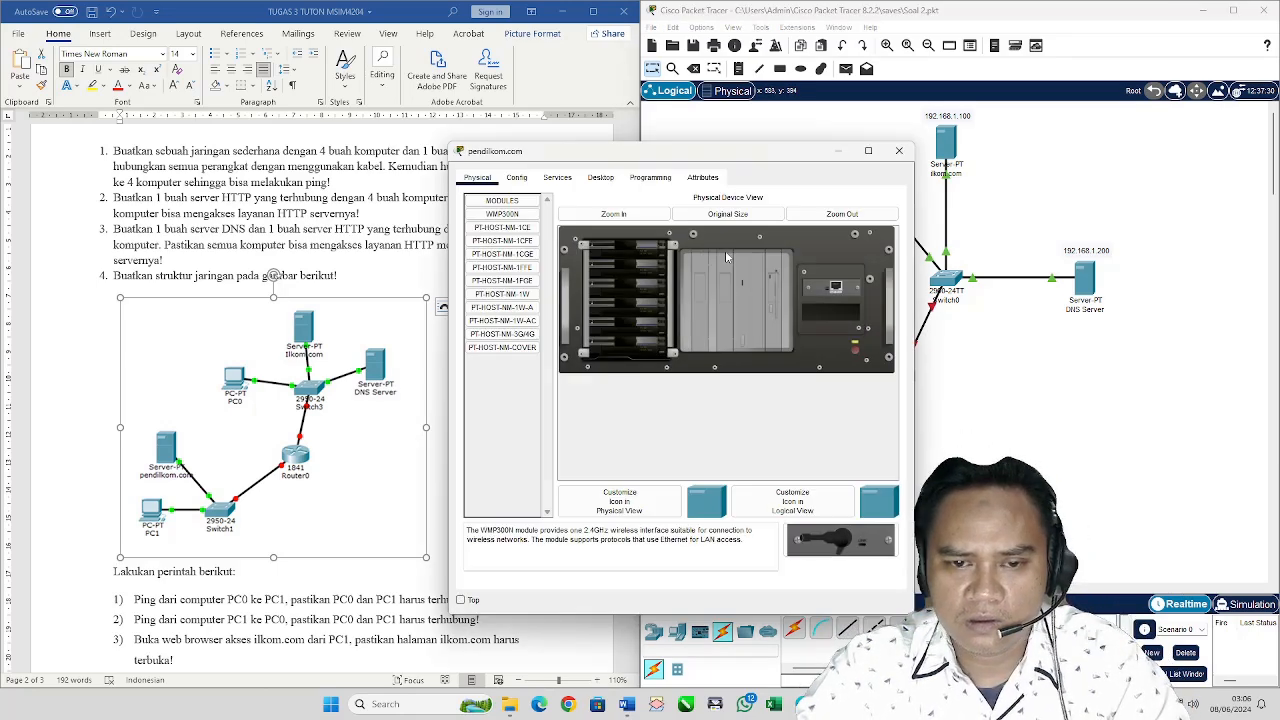
drag(670, 155, 403, 157)
click(339, 173)
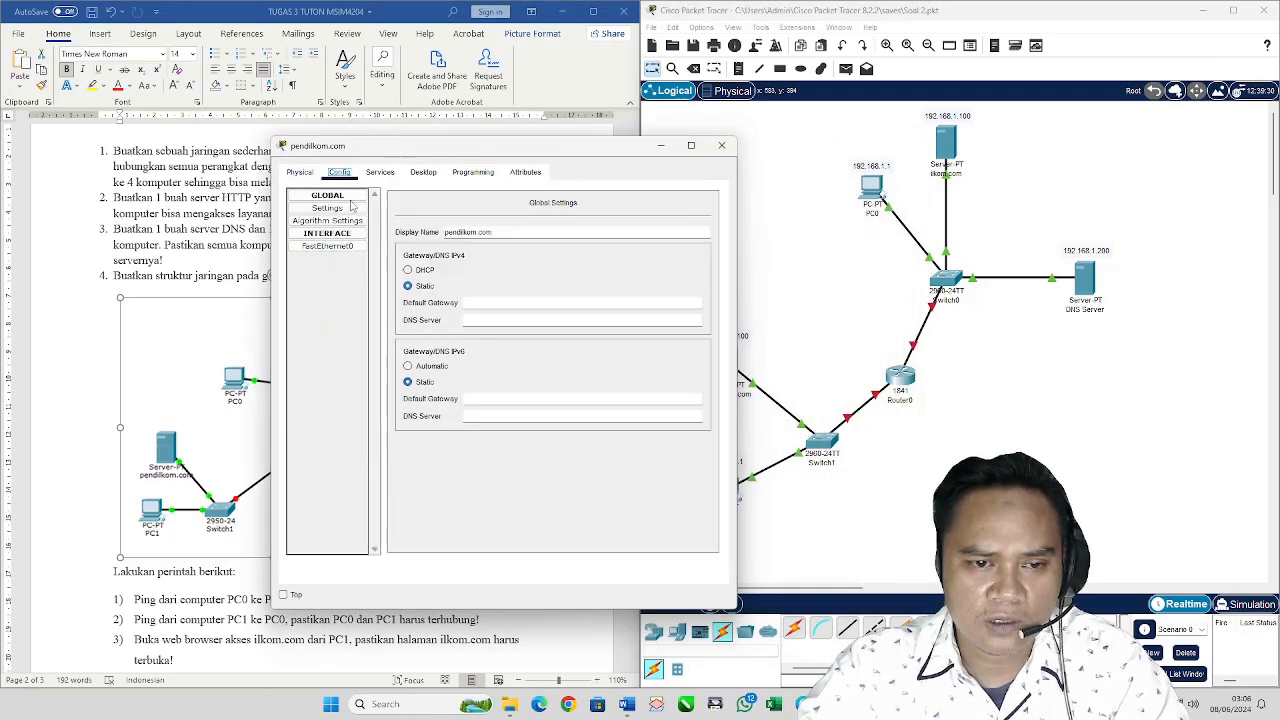
click(327, 246)
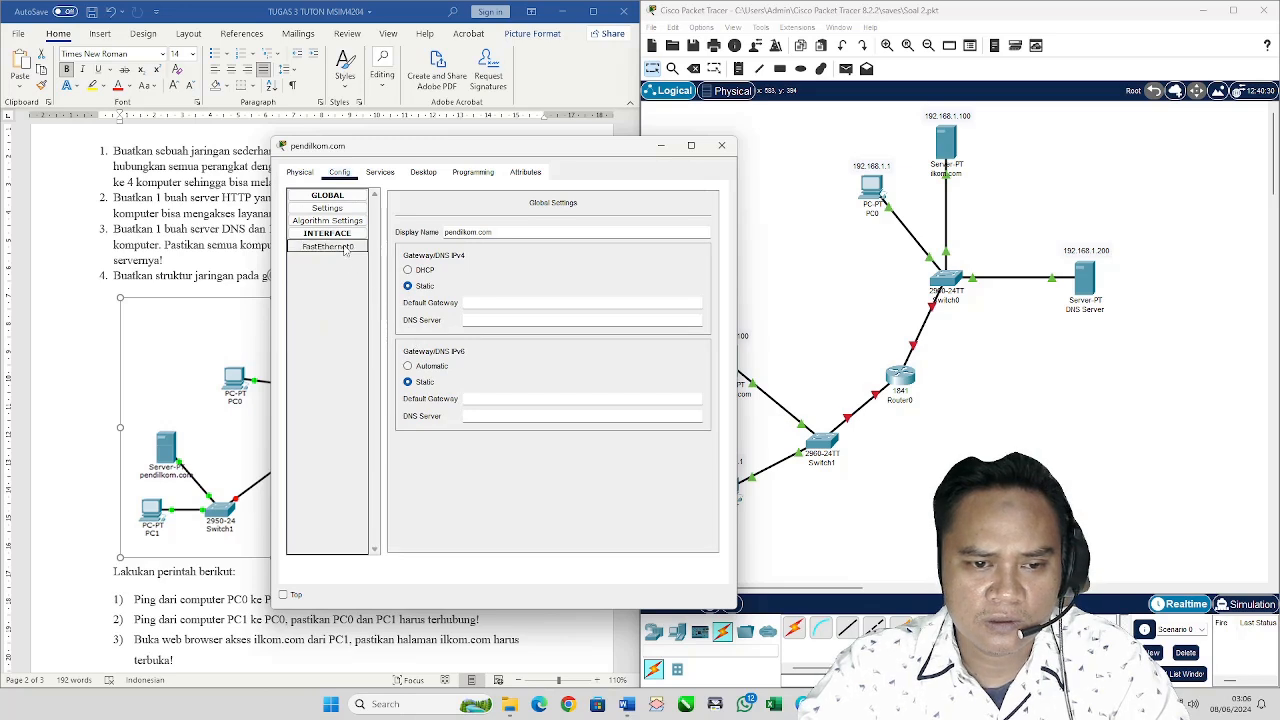
click(568, 311)
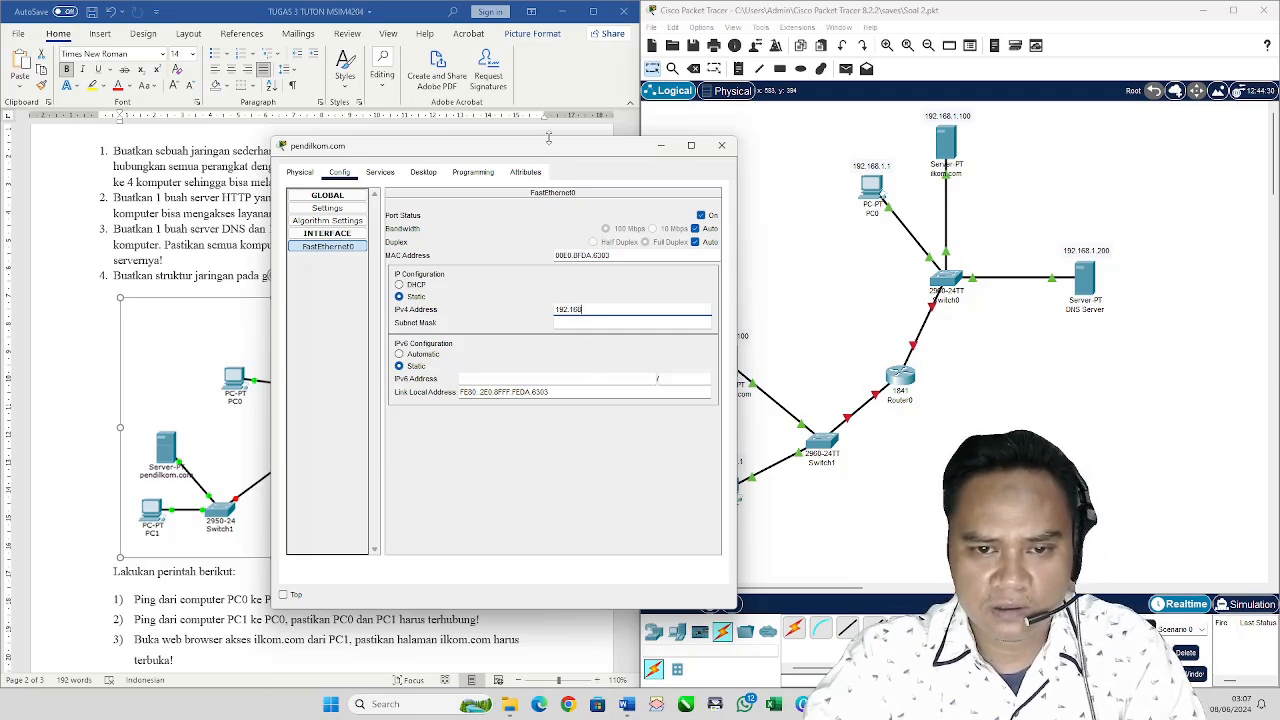
drag(553, 152, 1087, 229)
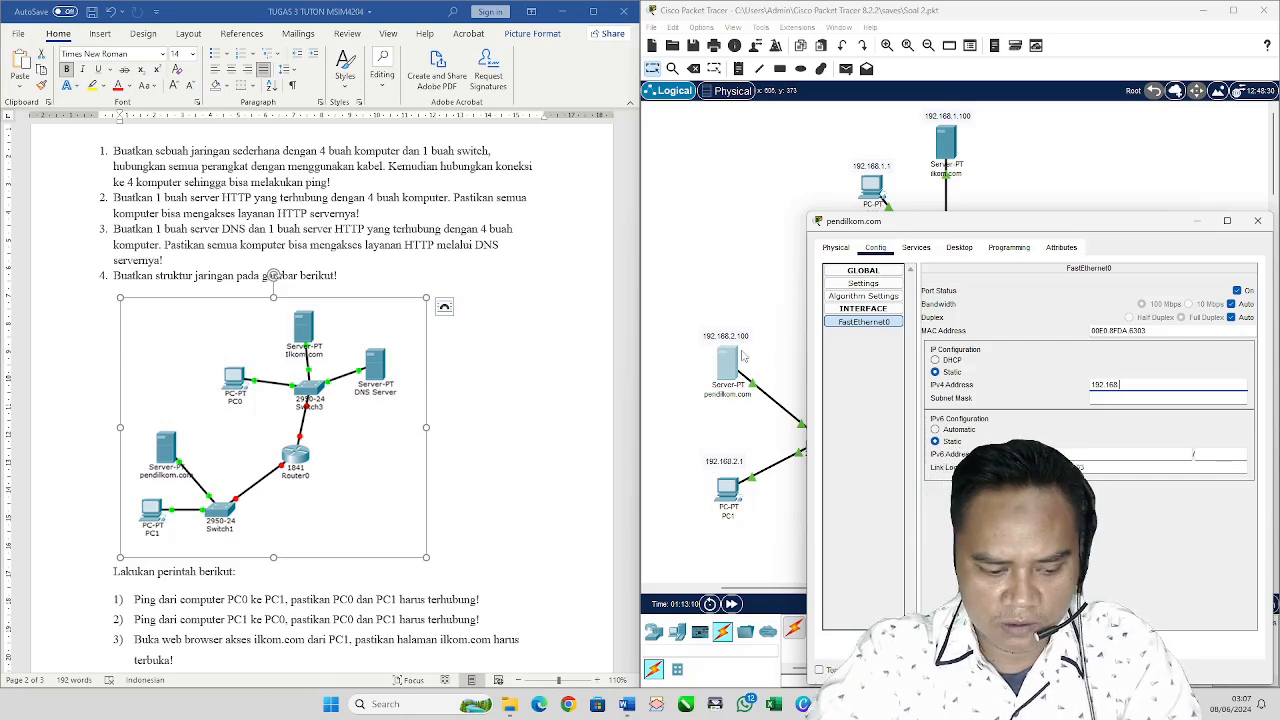
text(.2.100)
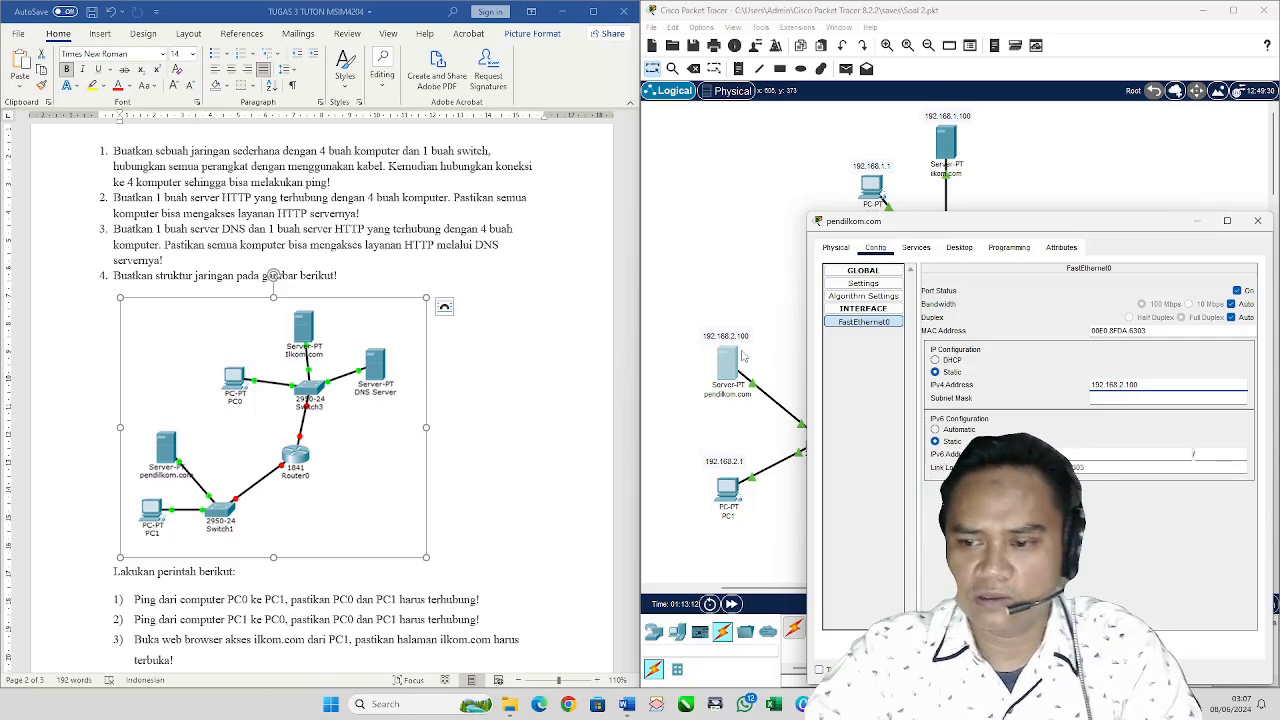
click(1149, 397)
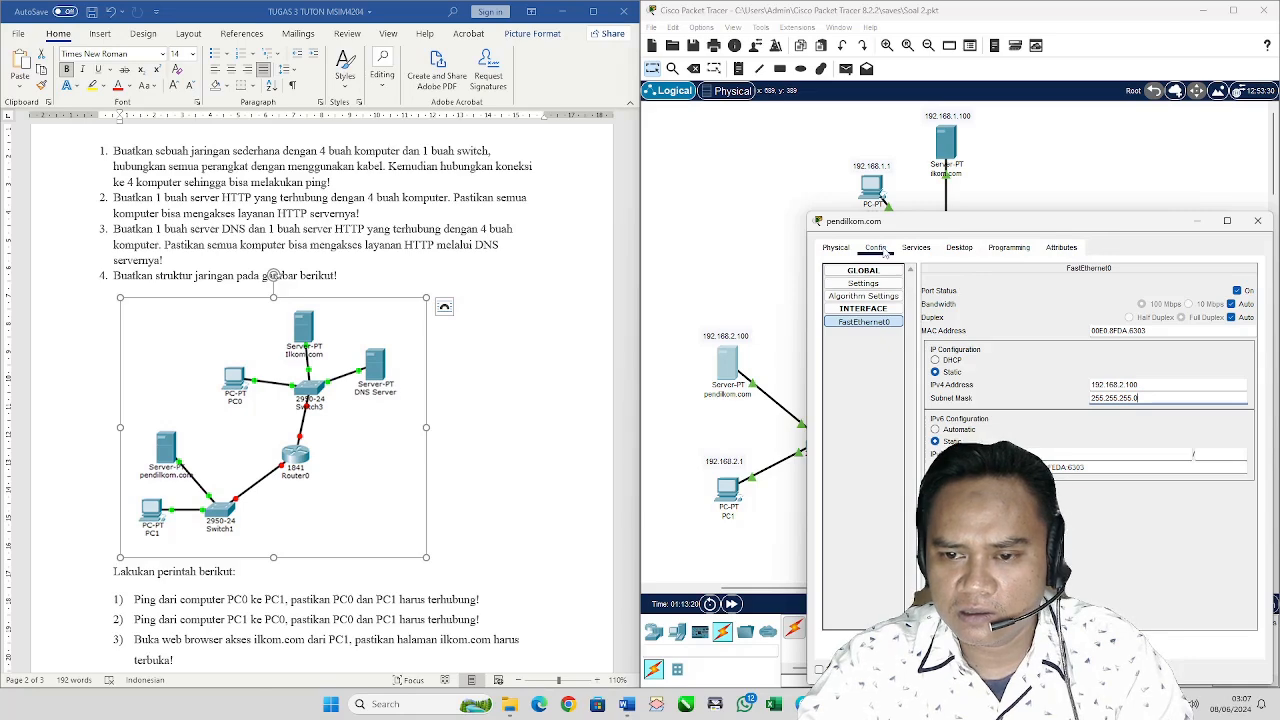
Step: Close the pendilkom.com server's window, and turn on the FastEthernet0/0 and FastEthernet0/1 ports of Router0
drag(1156, 223, 984, 219)
click(1087, 218)
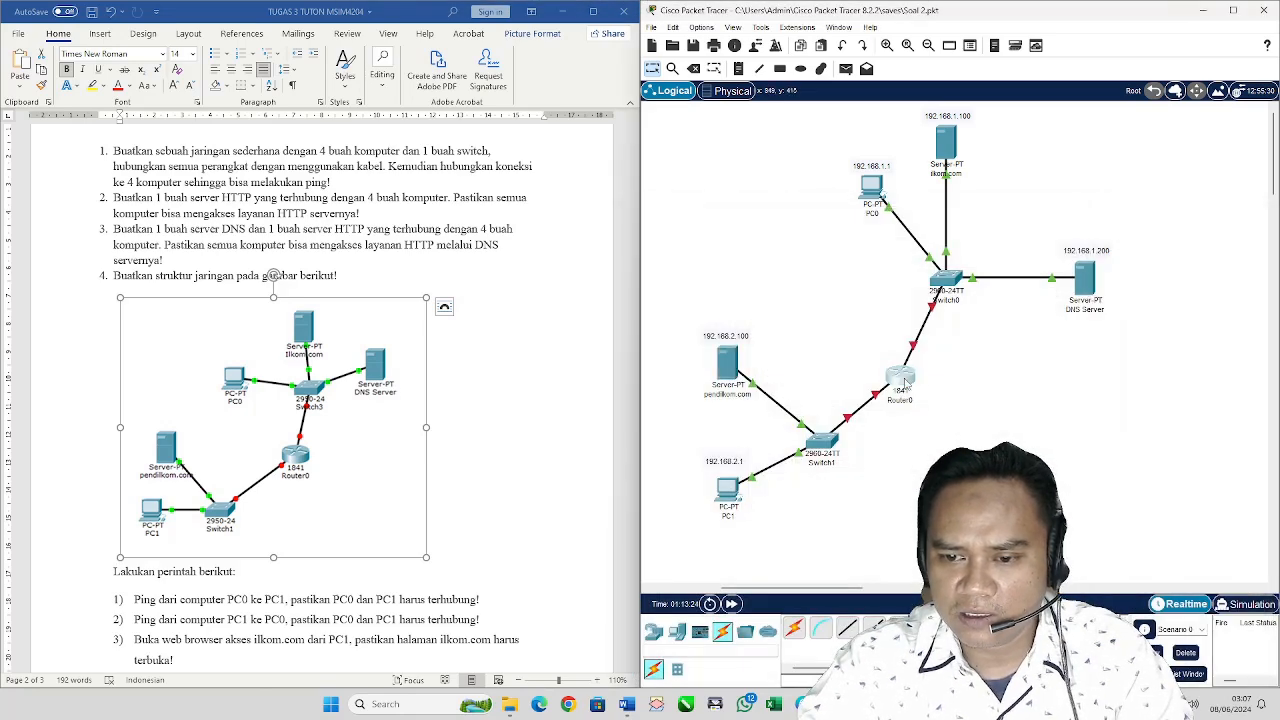
click(900, 374)
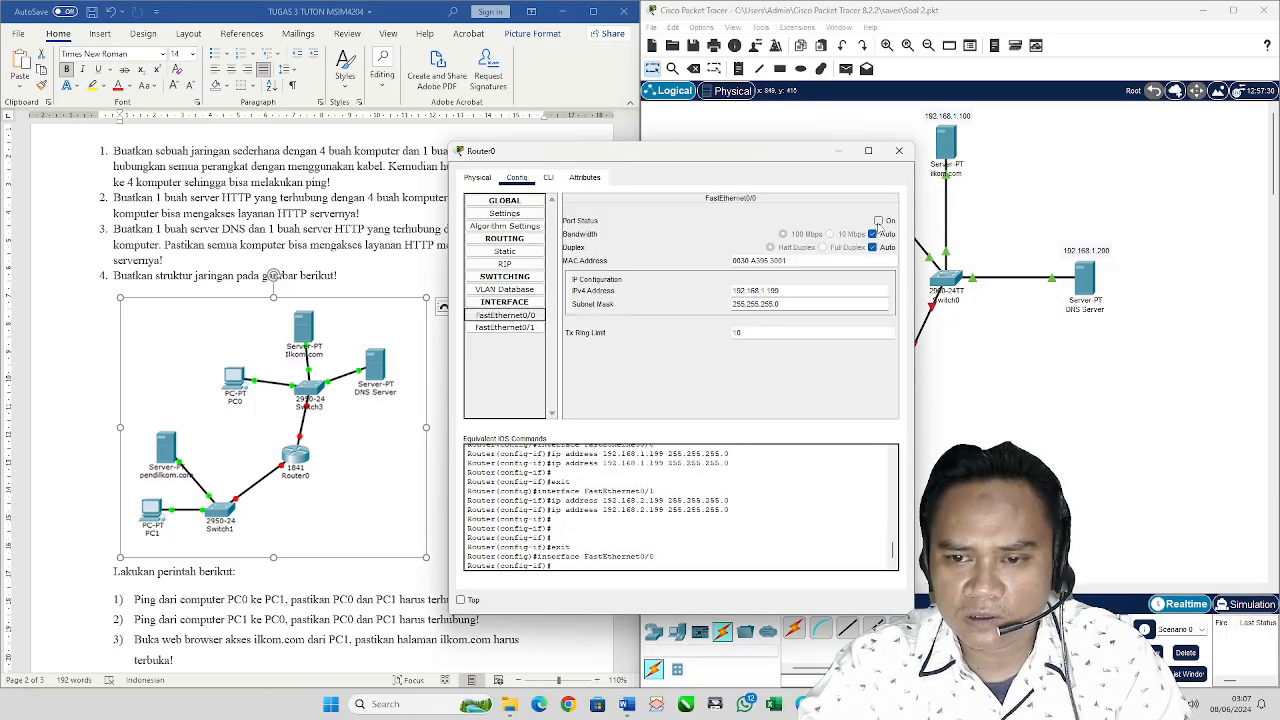
click(878, 220)
click(518, 328)
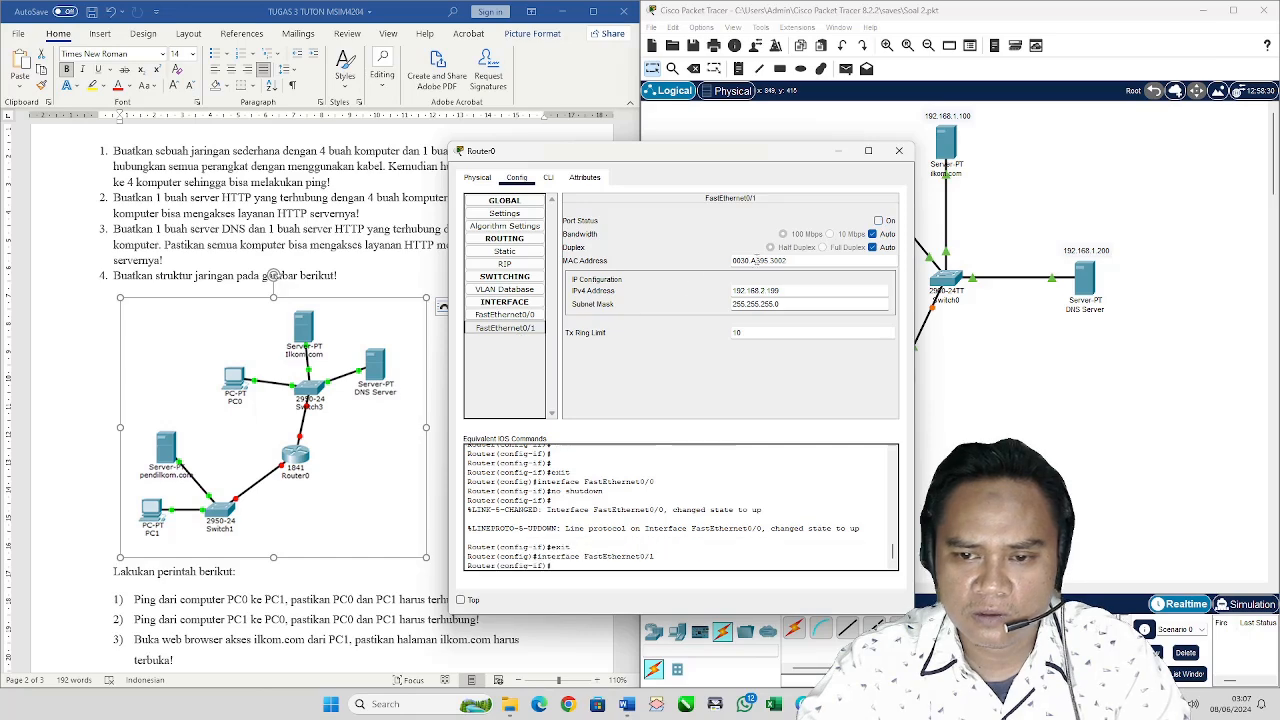
click(878, 220)
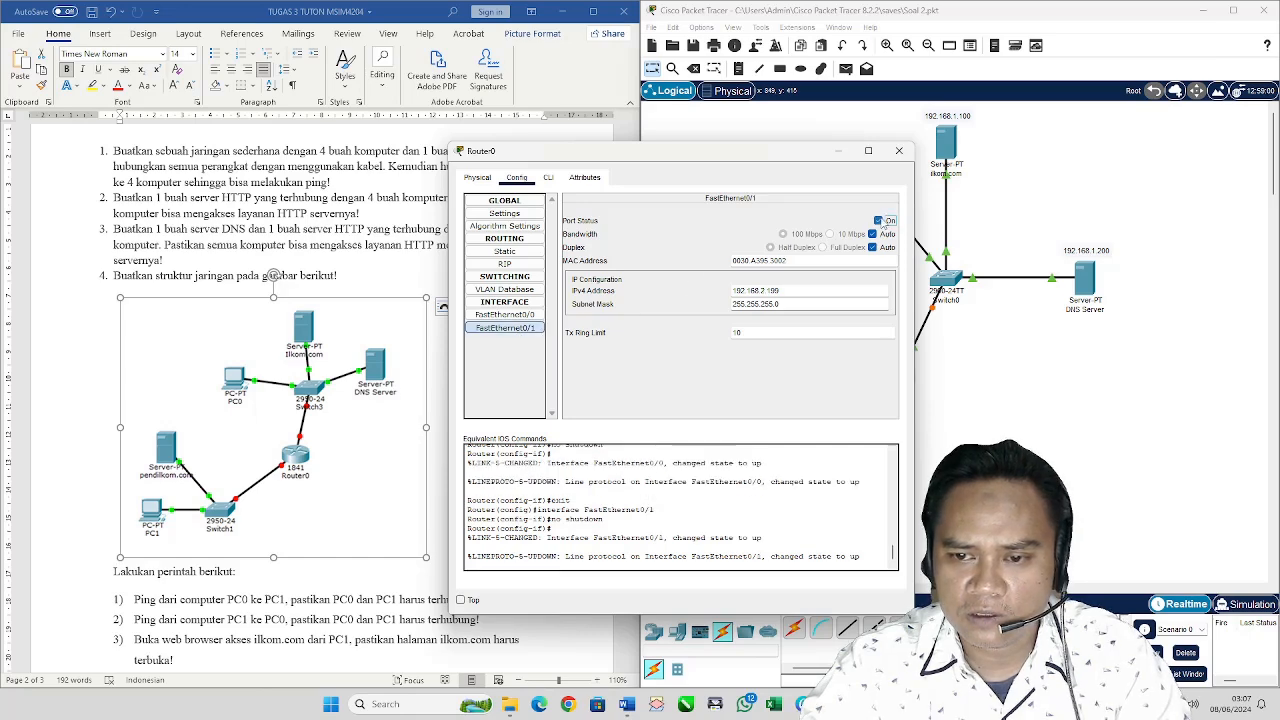
click(899, 150)
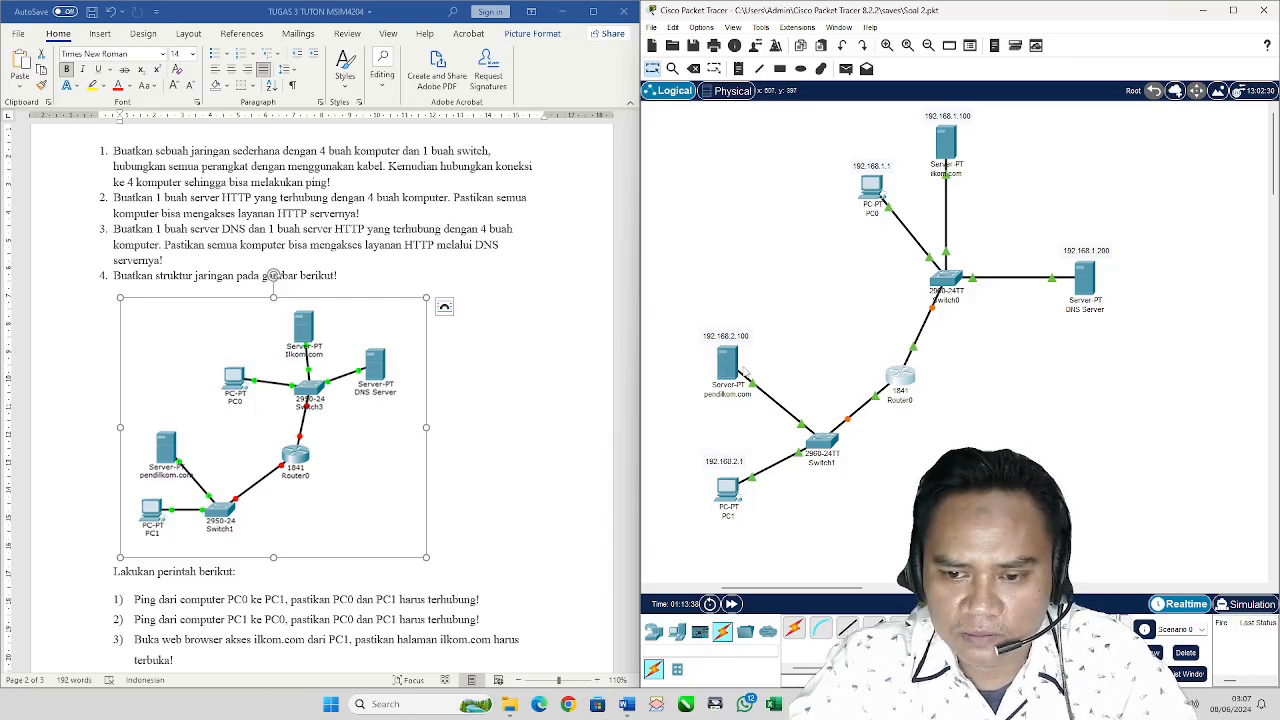
Step: Set the IPv4 address of PC1's FastEthernet0 interface to 192.168.2.1
mouse_move(744, 371)
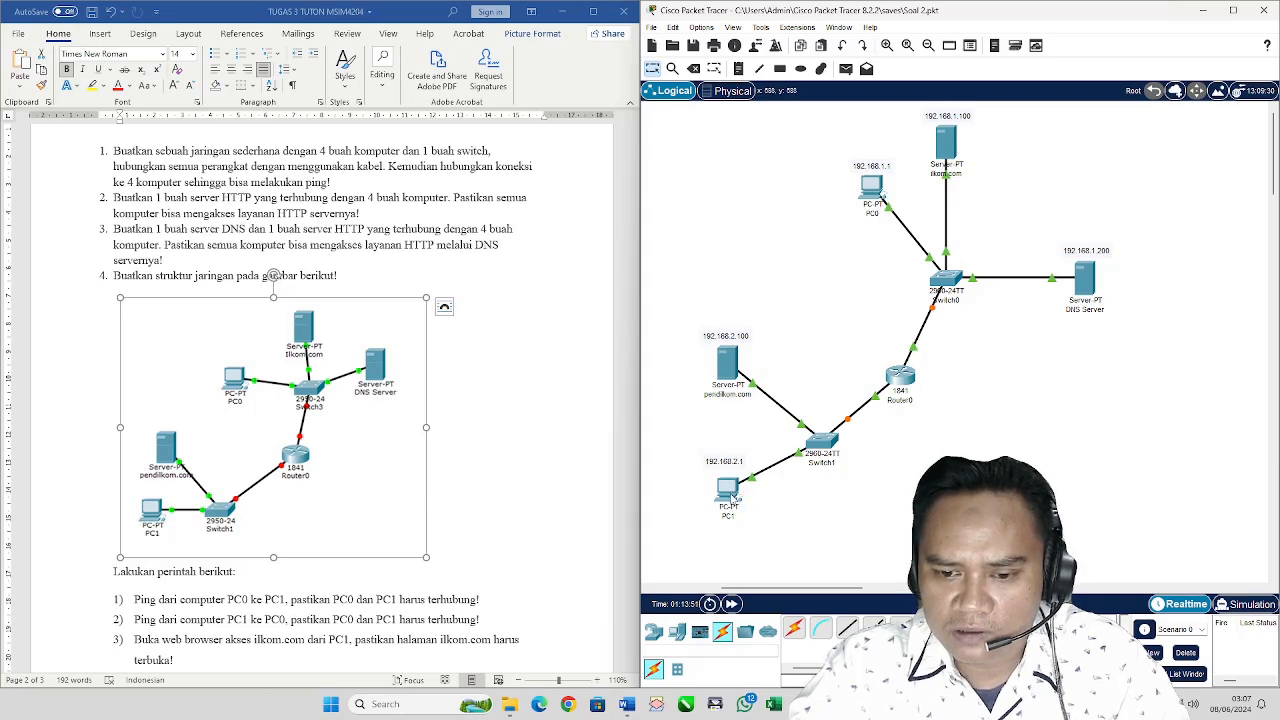
click(736, 497)
click(504, 251)
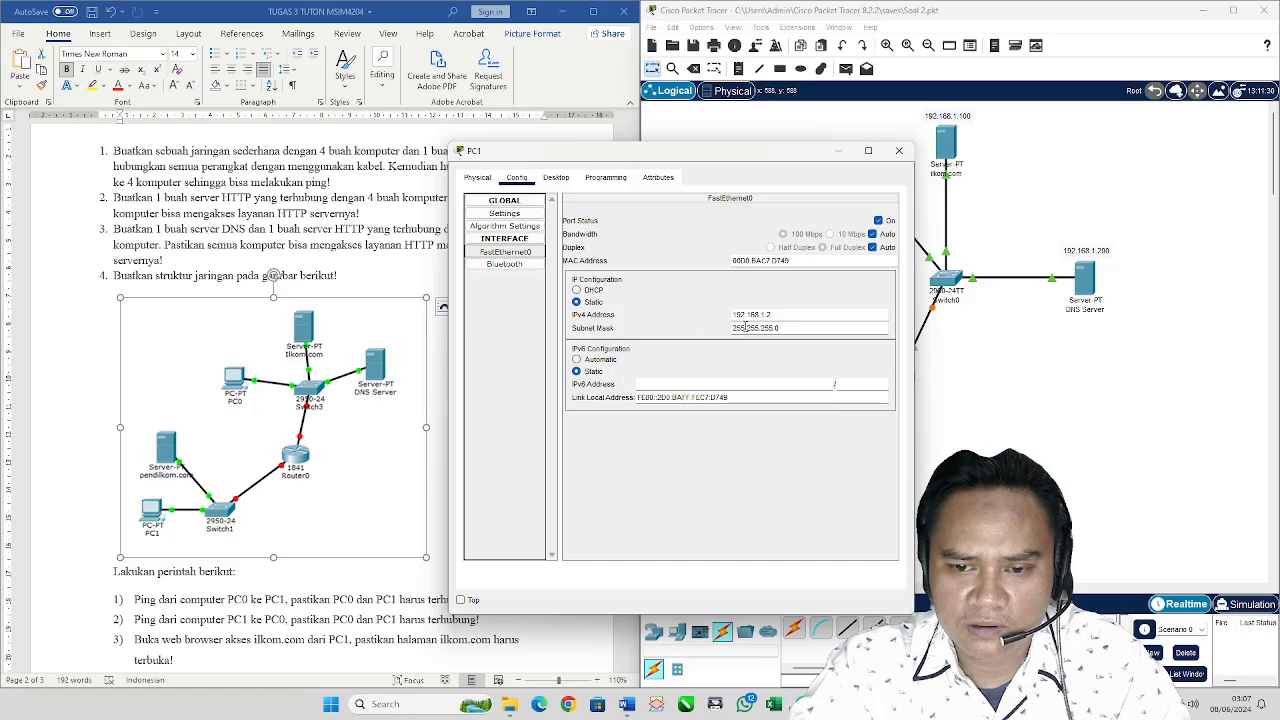
click(766, 315)
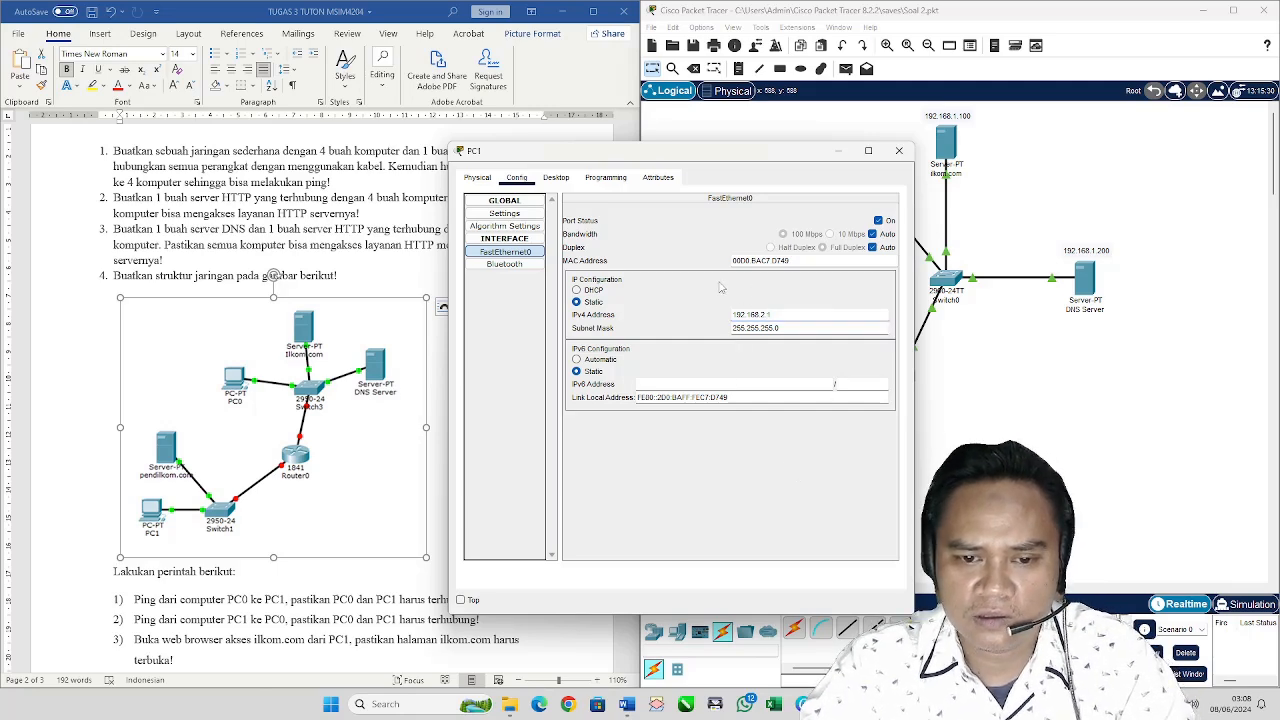
drag(709, 153, 1019, 143)
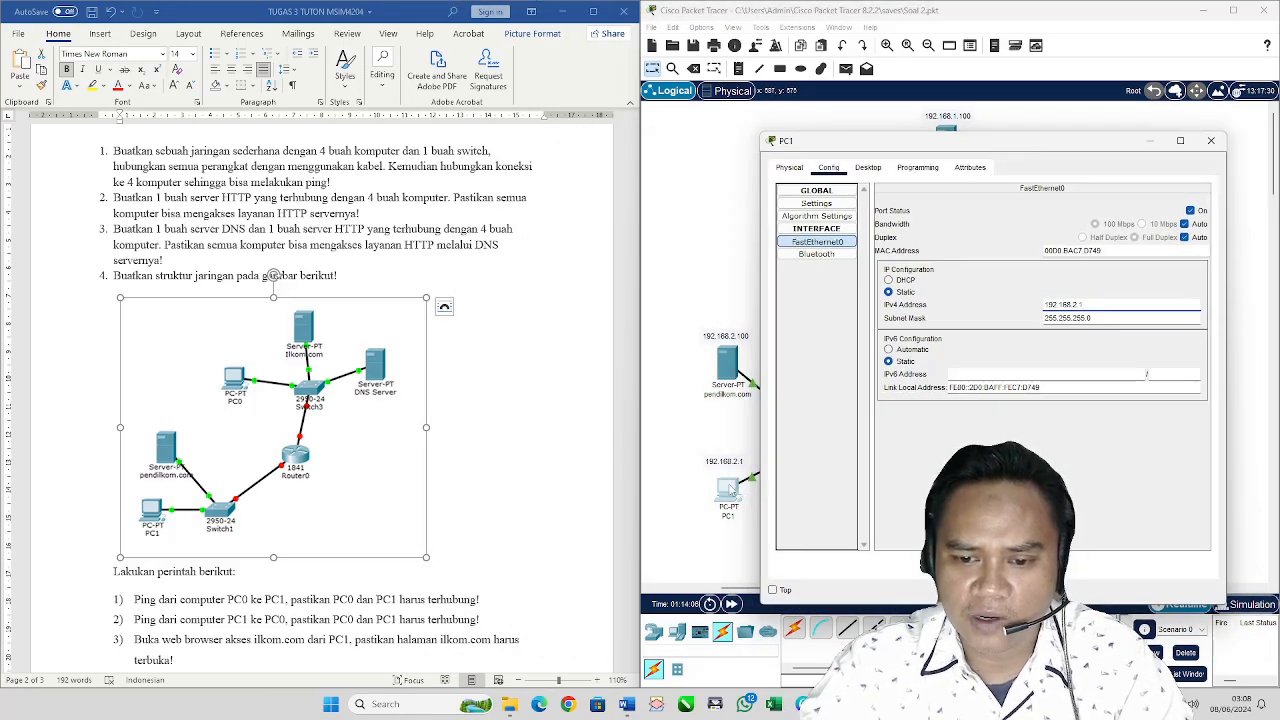
click(1086, 304)
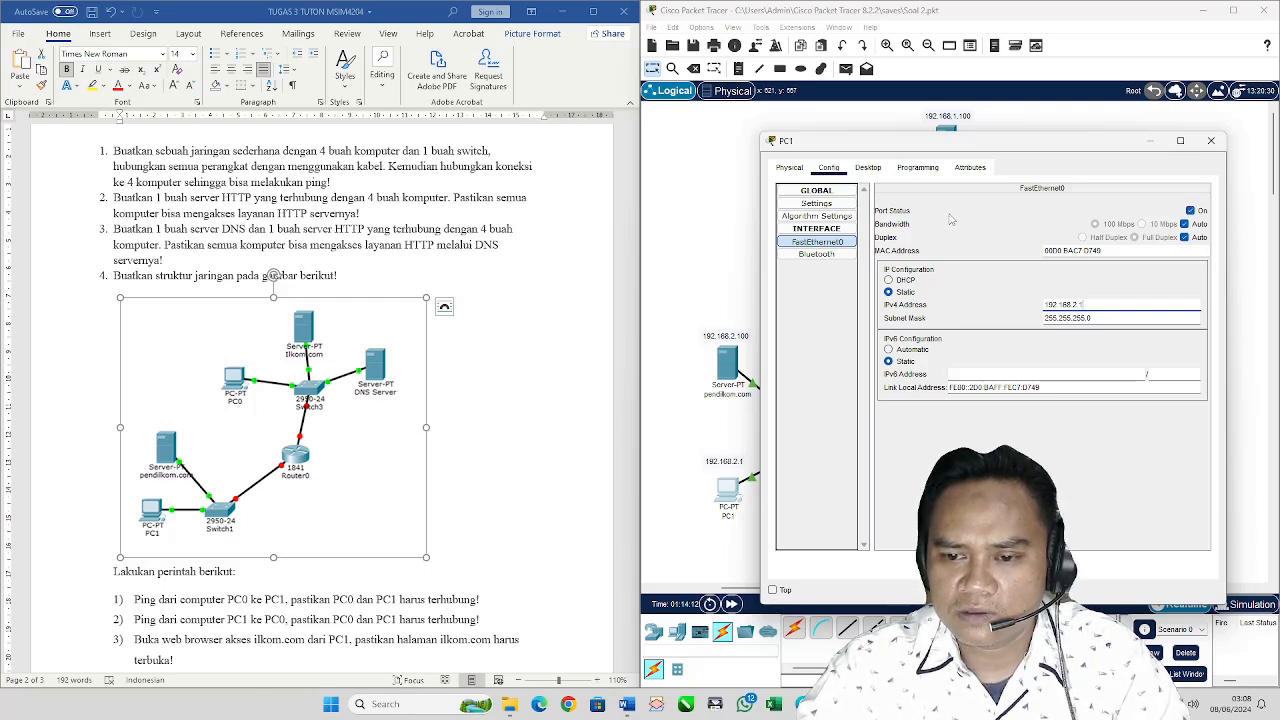
Step: Set PC1's IPv4 default gateway to 192.168.2.199 in its global settings and close its configuration window
click(843, 204)
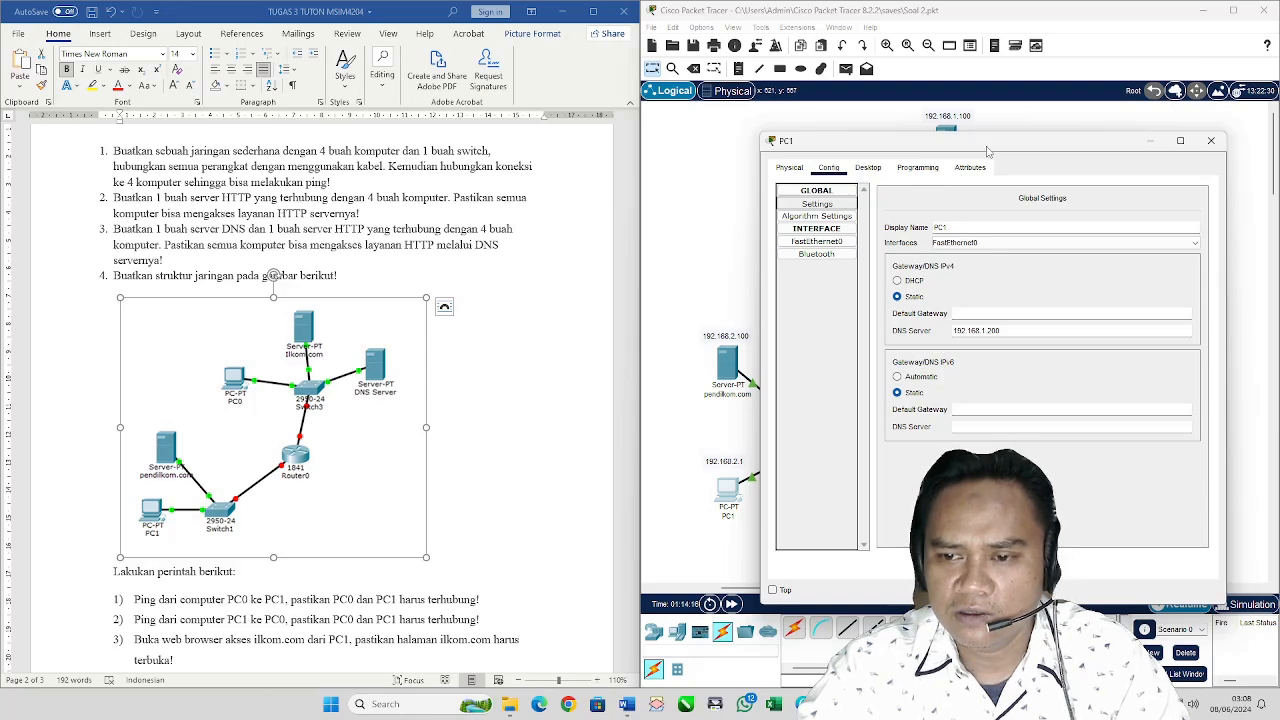
drag(992, 150, 417, 145)
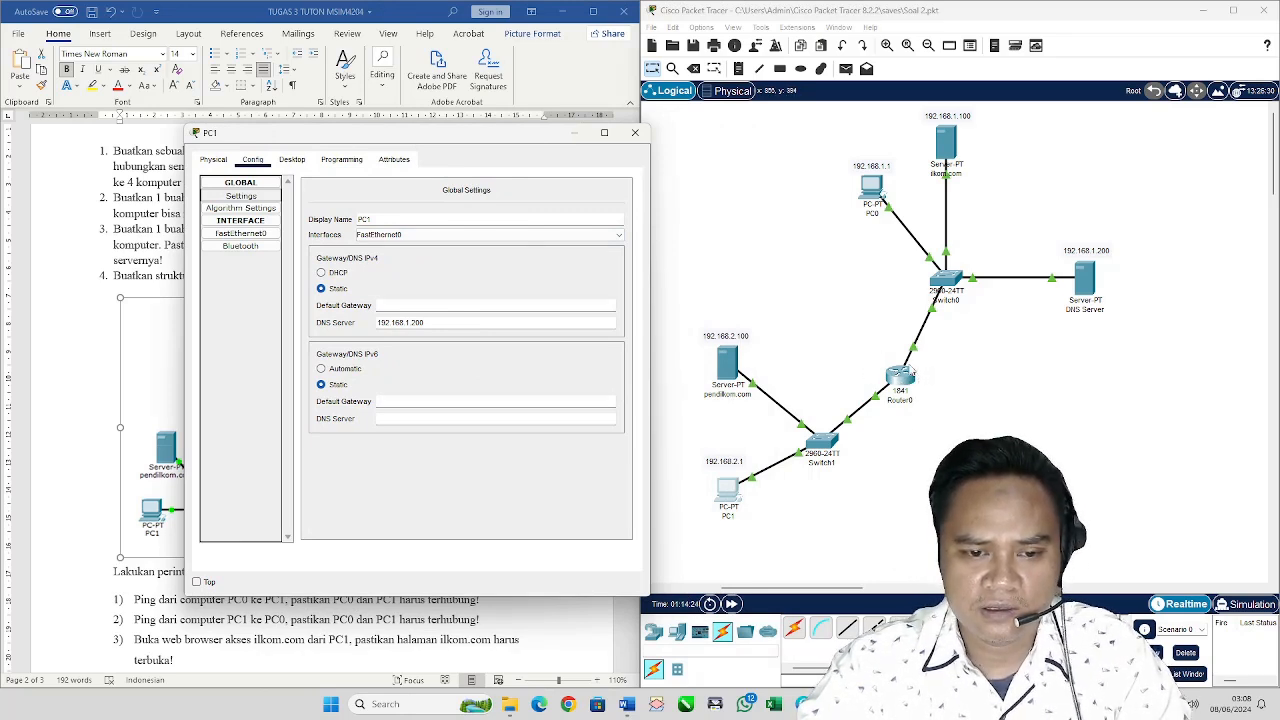
click(491, 304)
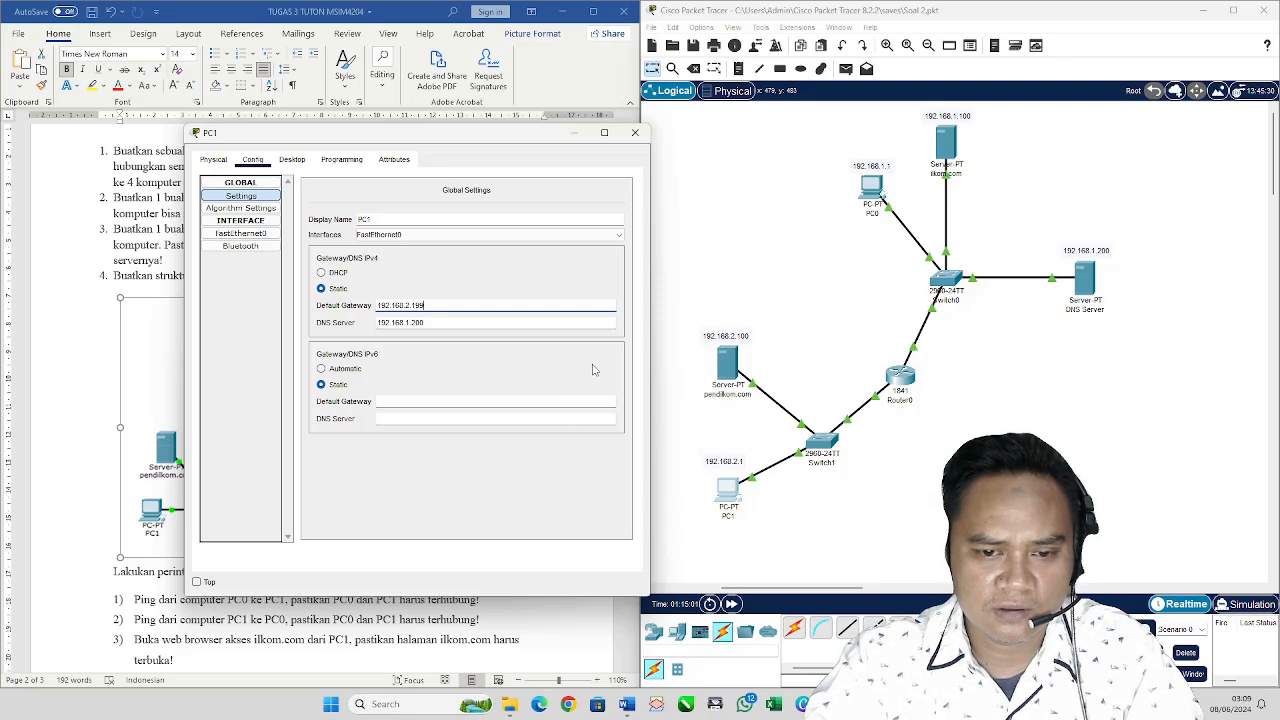
click(634, 132)
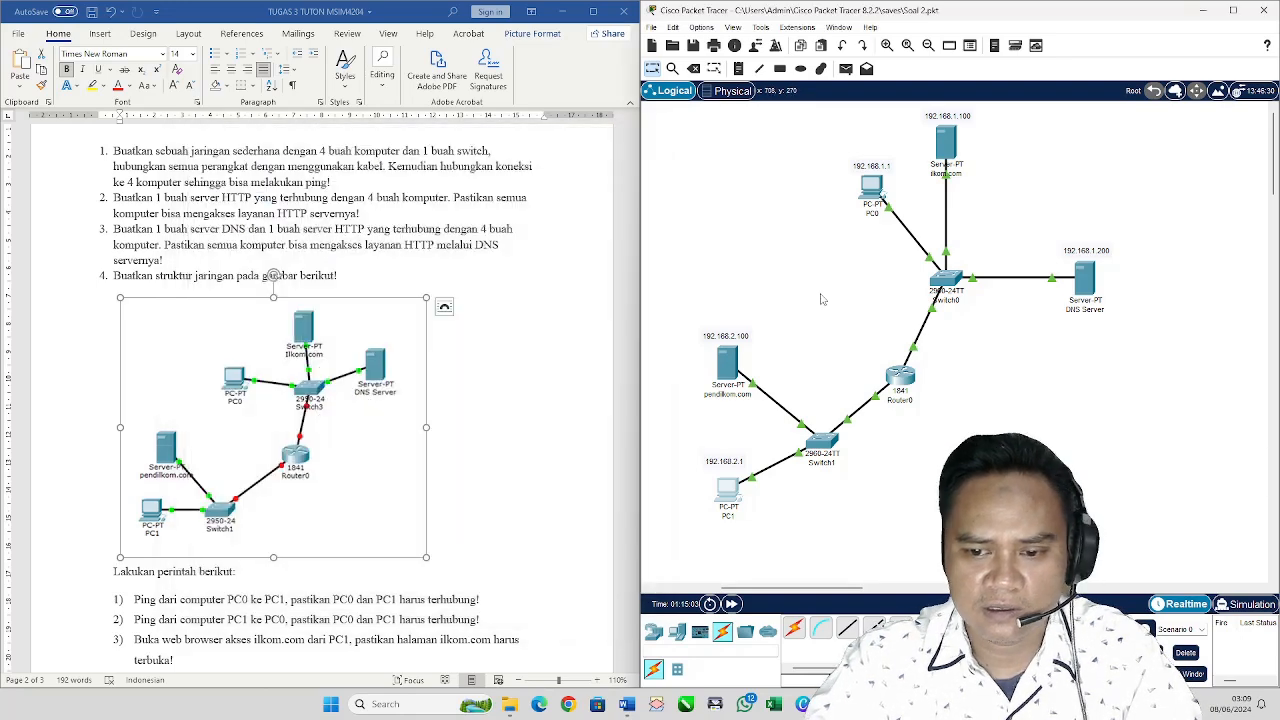
Step: Set the pendilkom.com server's IPv4 default gateway to 192.168.2.199 in its global settings
click(727, 366)
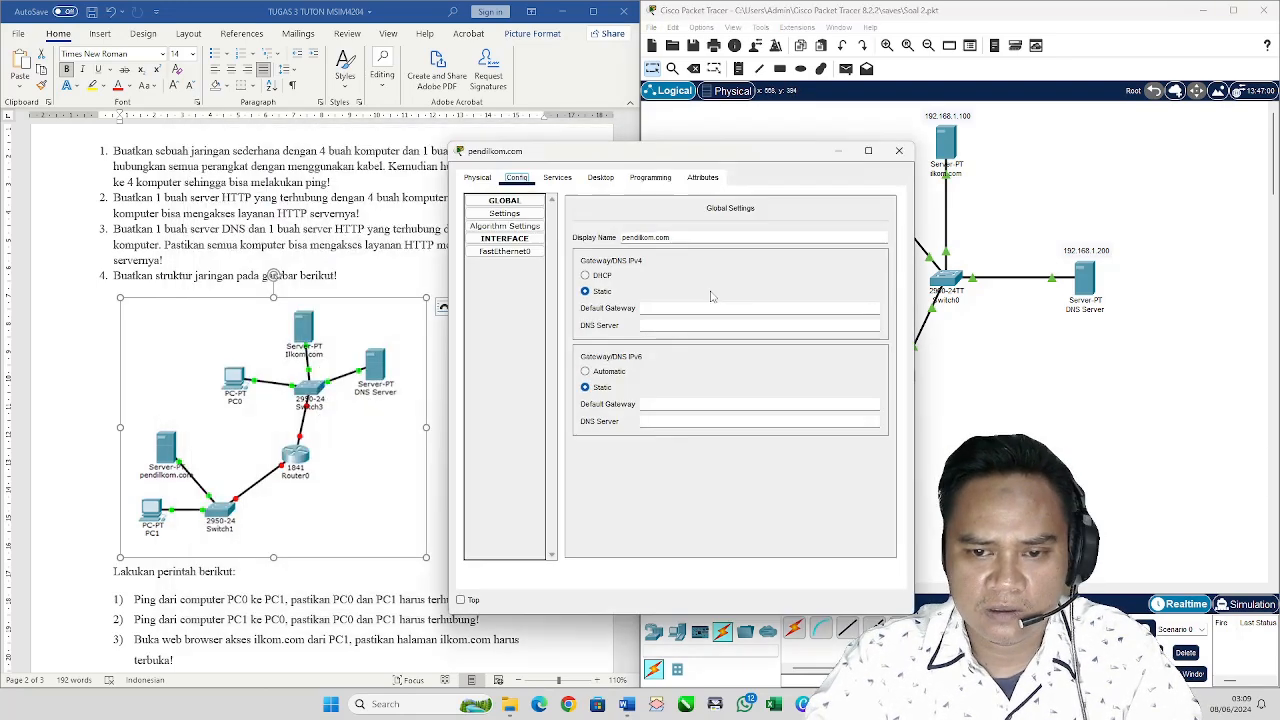
click(522, 254)
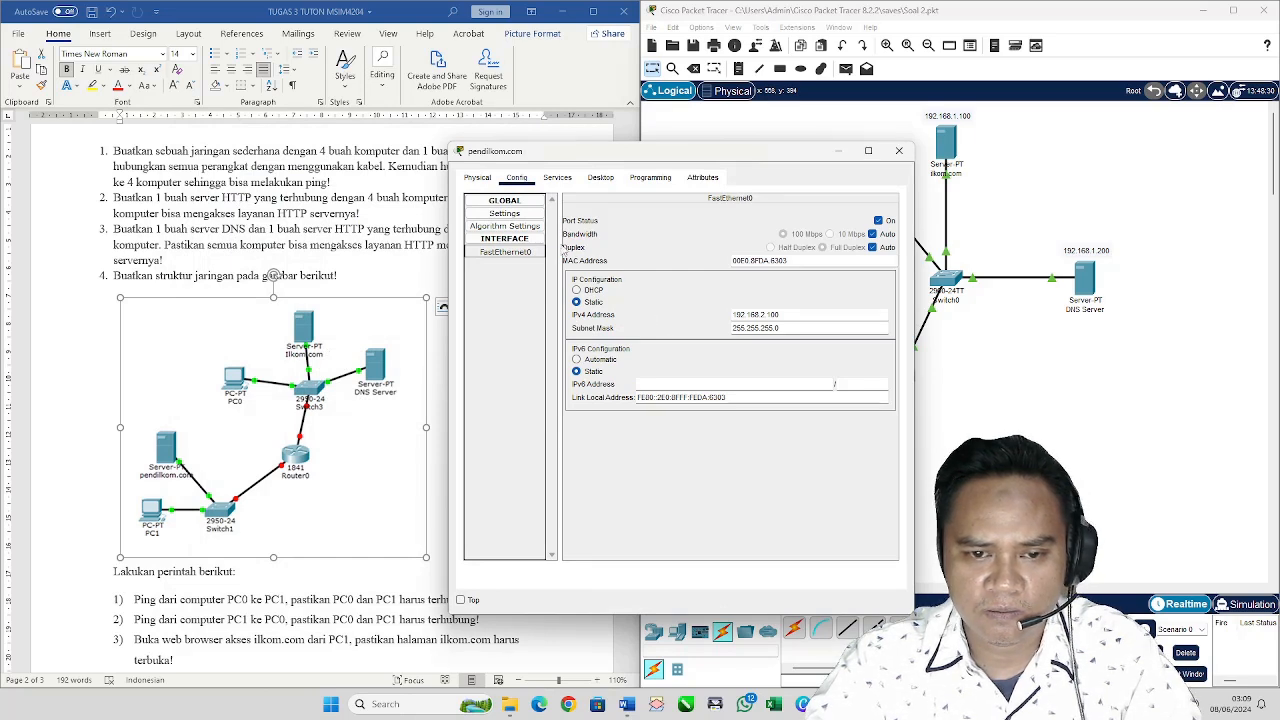
click(505, 213)
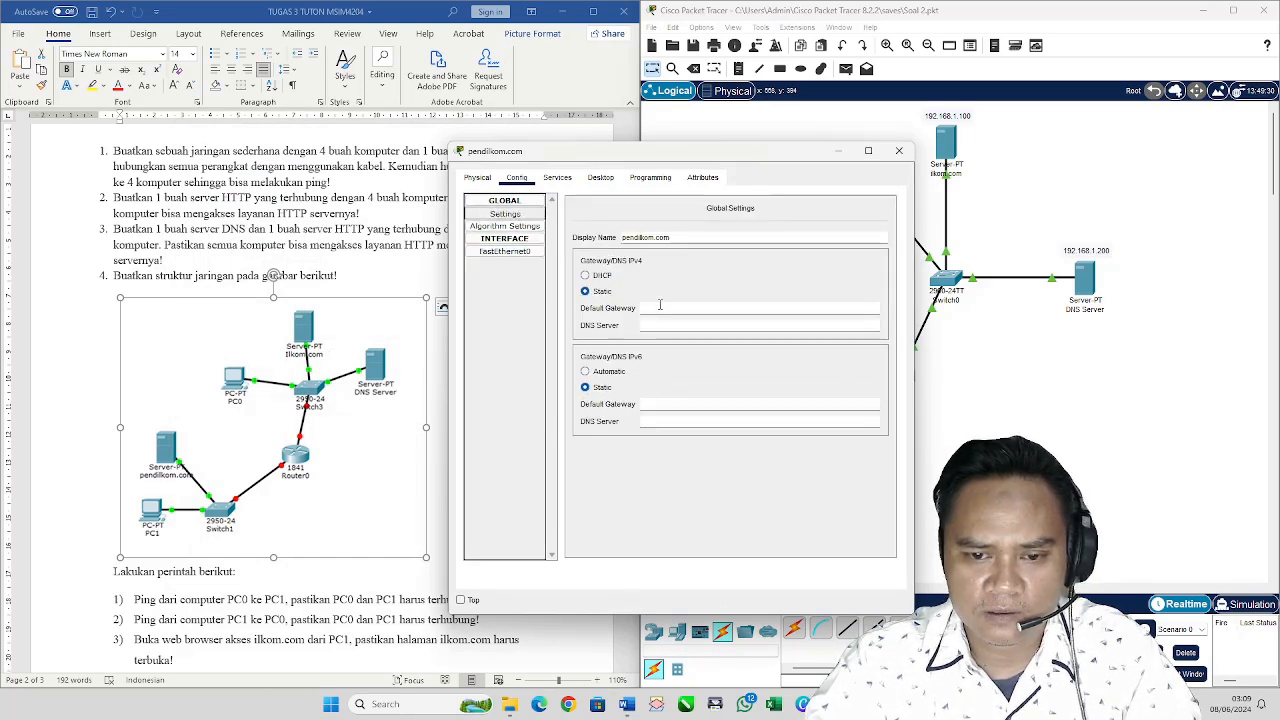
click(660, 307)
text(19)
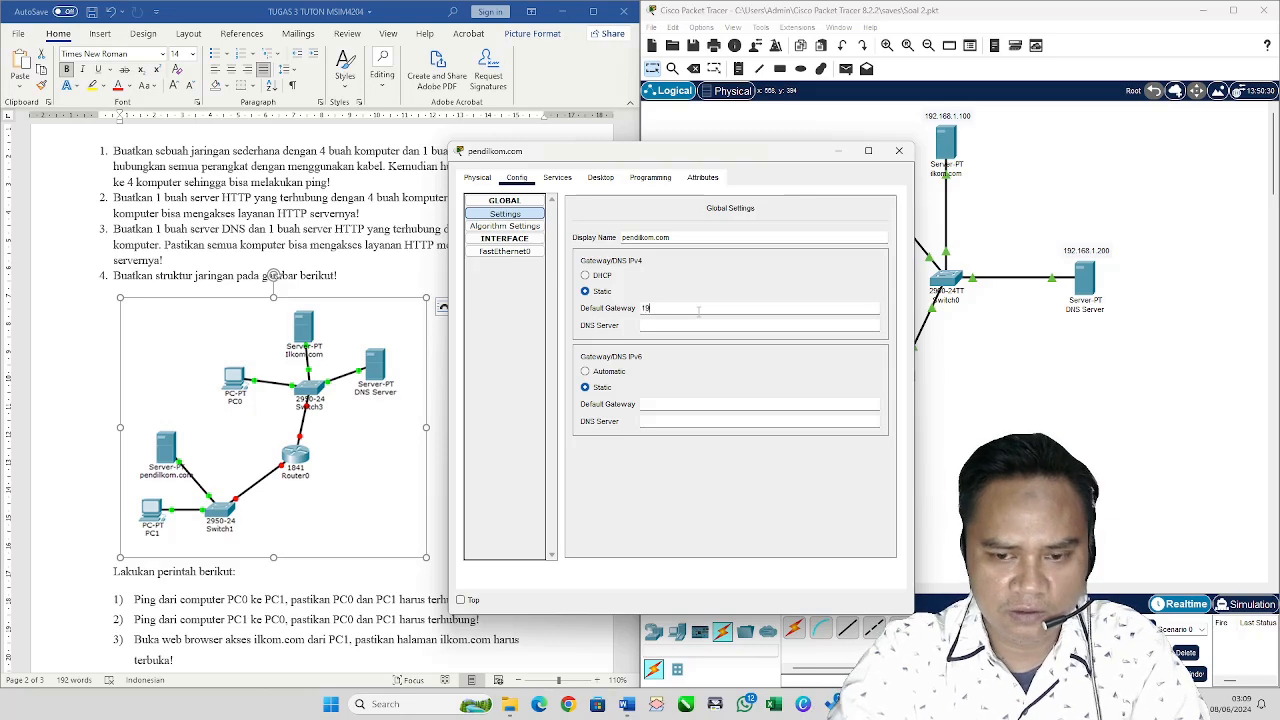
text(2.168.)
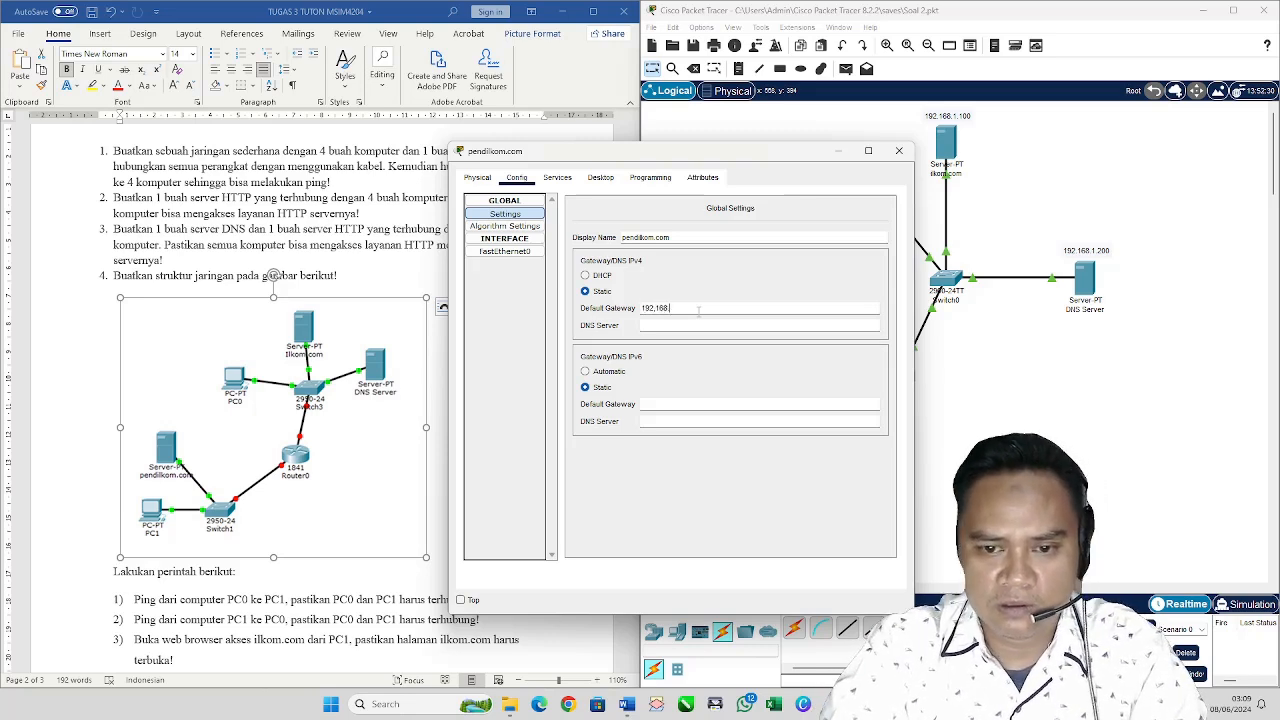
key(BackSpace)
key(BackSpace)
key(BackSpace)
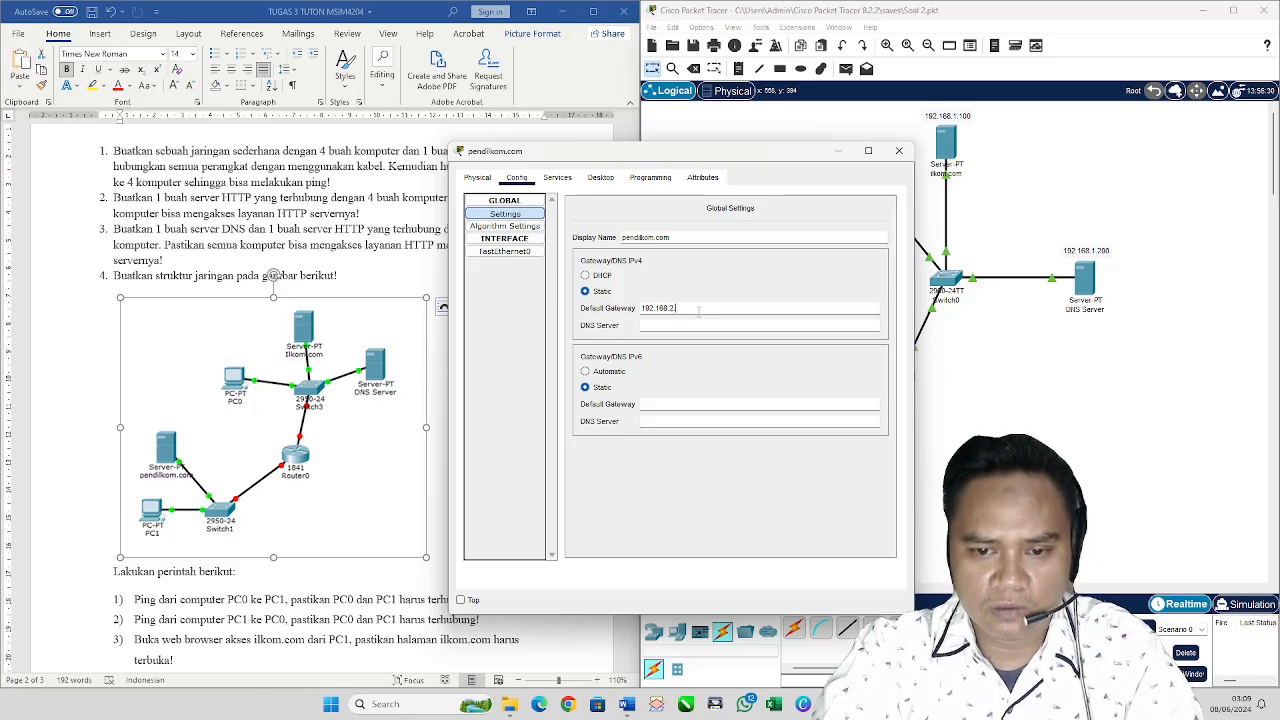
text(.199)
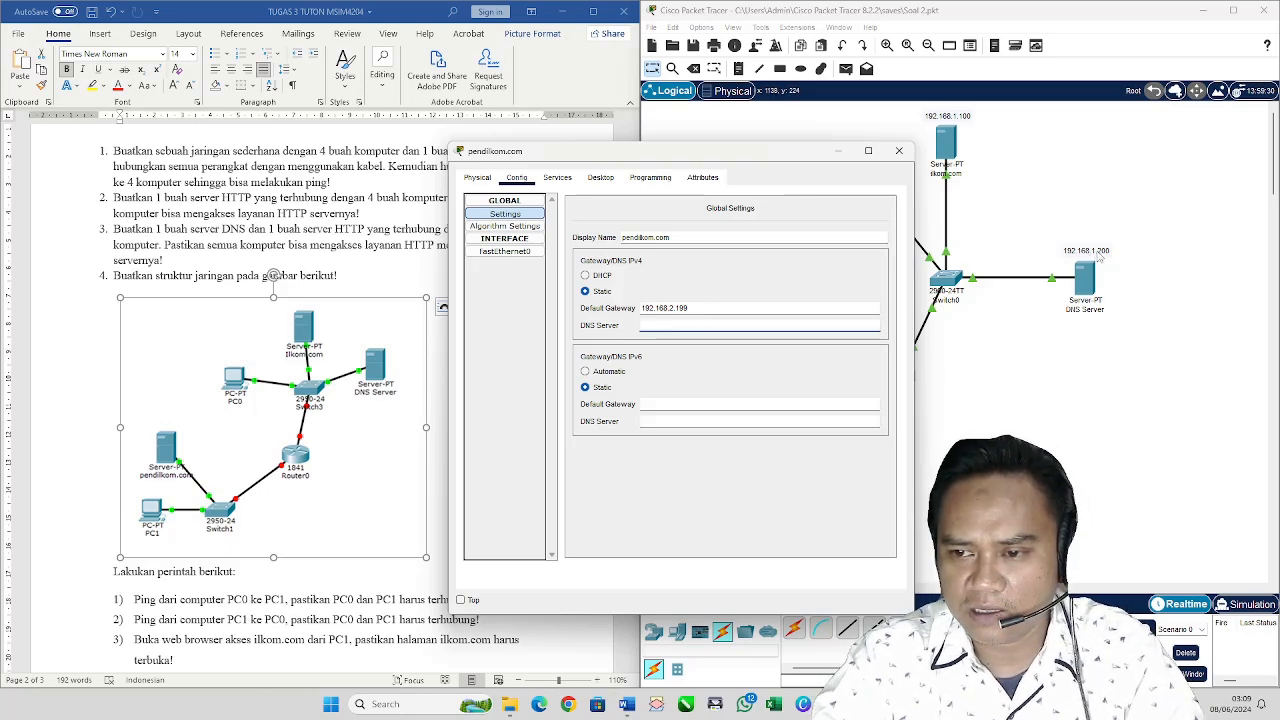
Step: Set the pendilkom.com server's IPv4 DNS server to 192.168.1.200 and close its configuration window
click(752, 327)
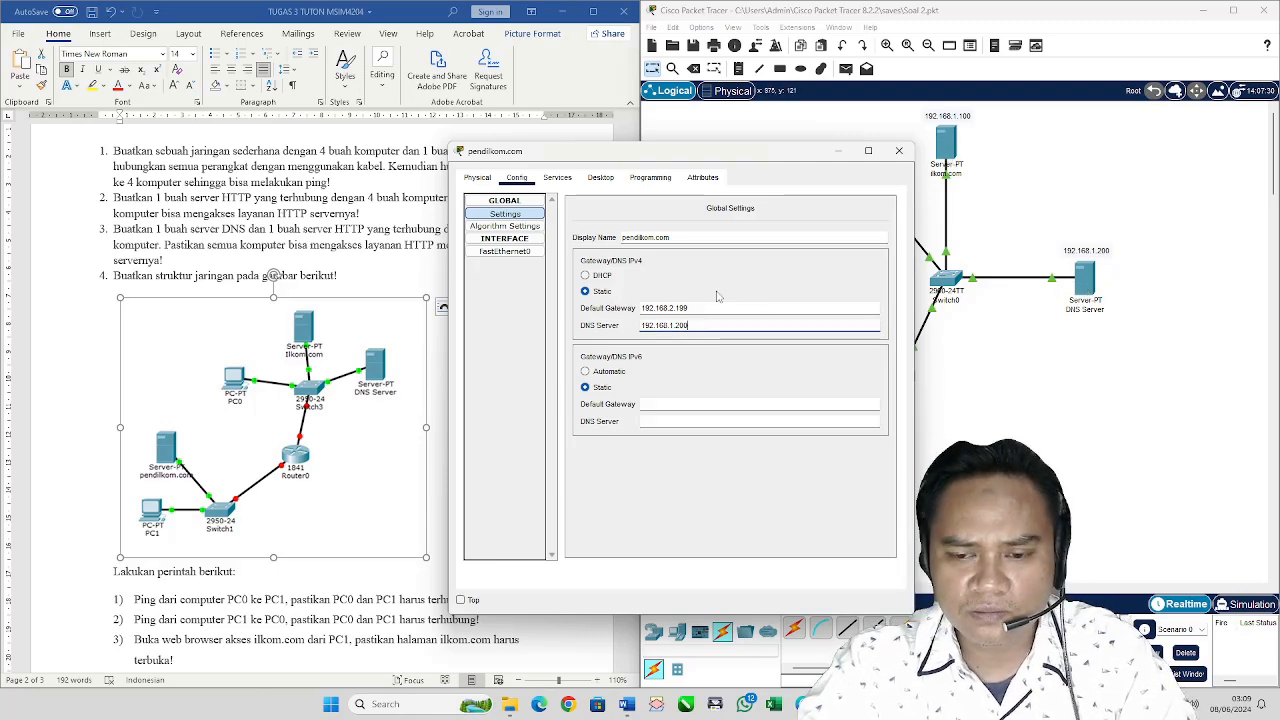
drag(788, 162, 674, 189)
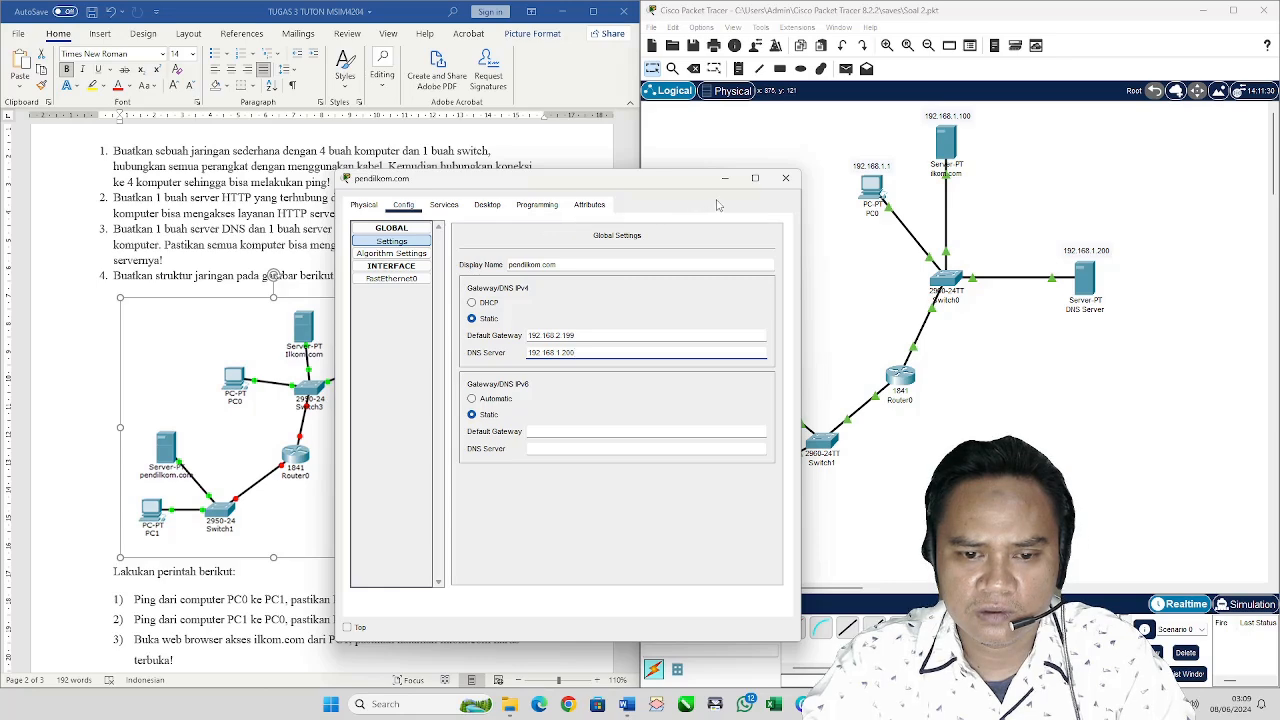
click(786, 179)
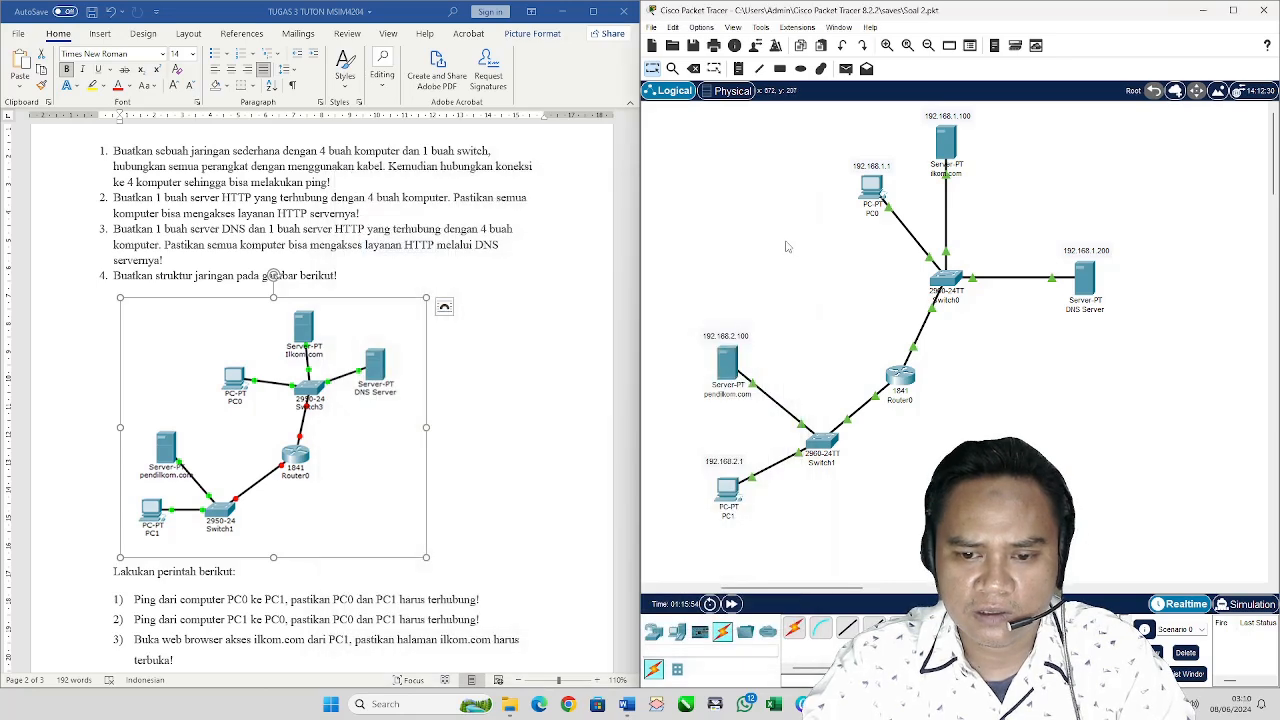
Step: Review the pendilkom.com server's gateway and DNS settings and its HTTP service, and close its window
click(727, 362)
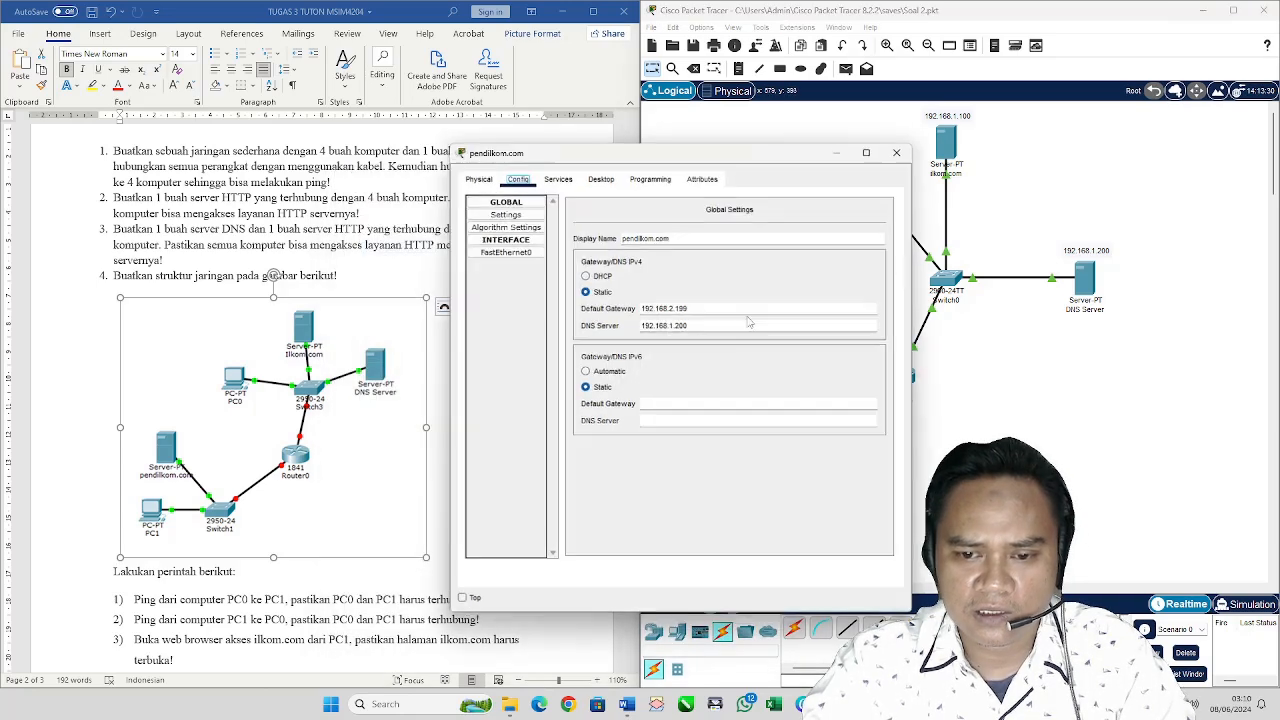
drag(672, 157, 364, 160)
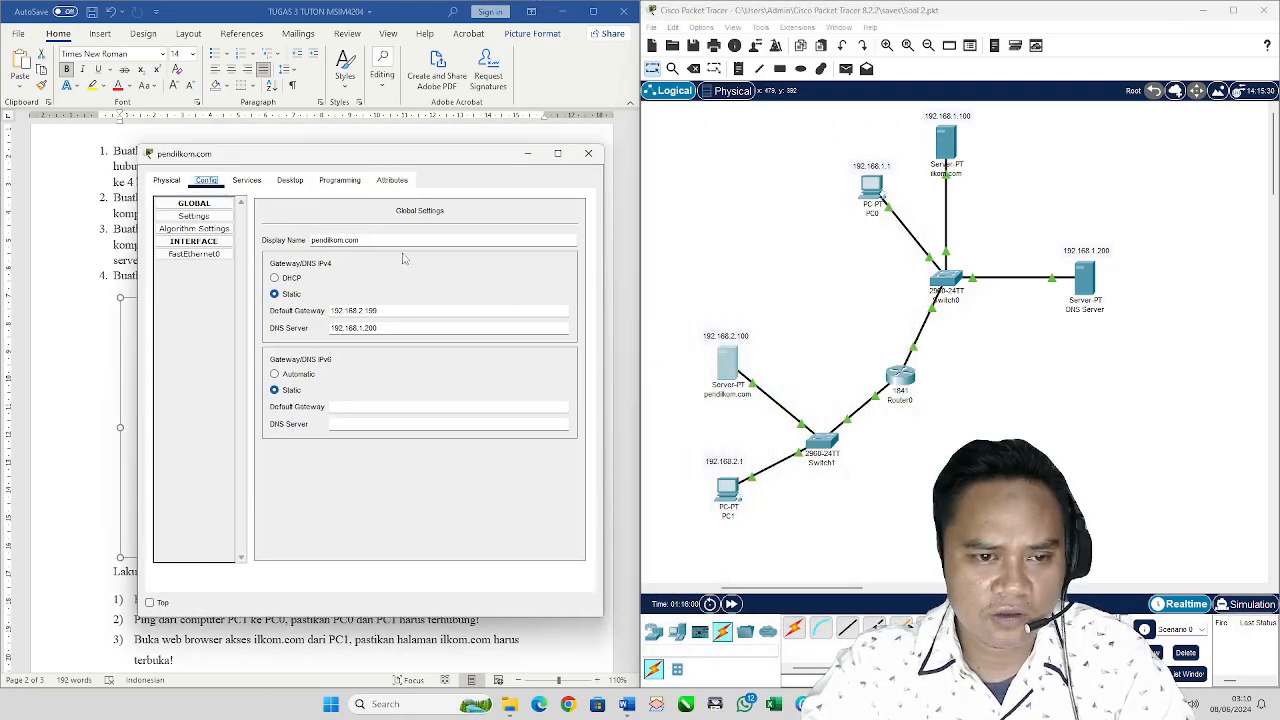
click(250, 182)
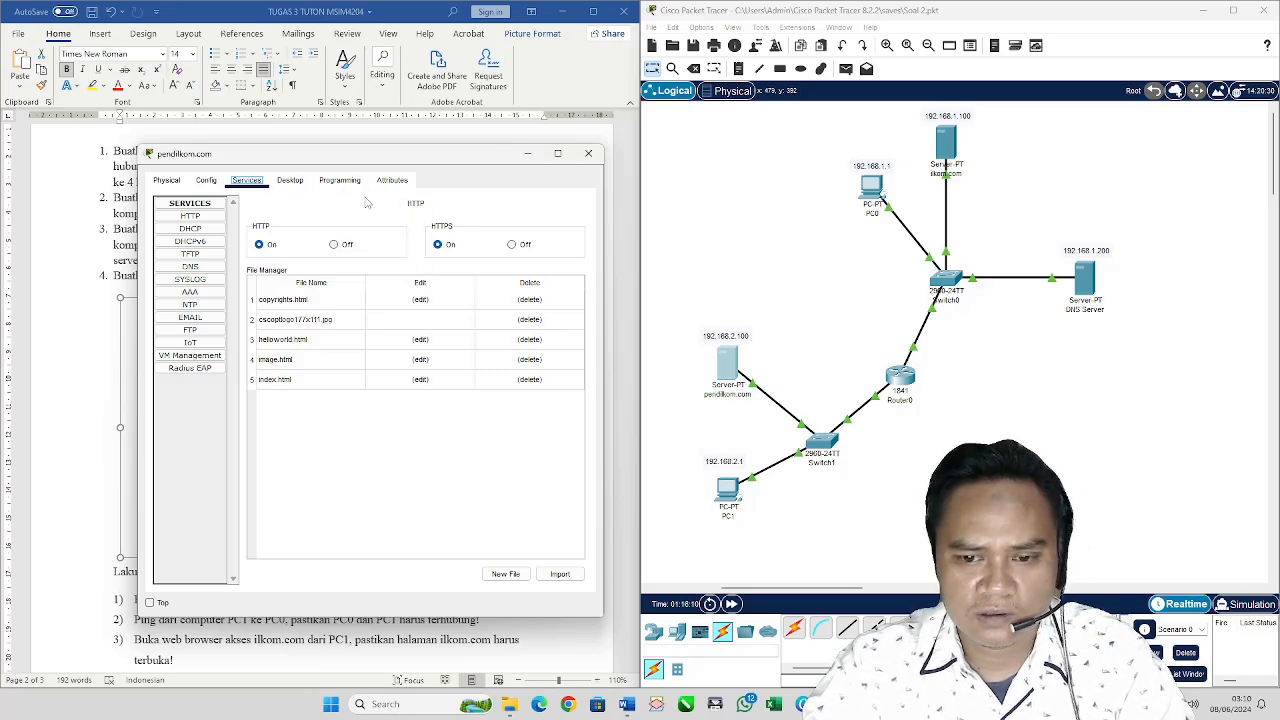
click(206, 180)
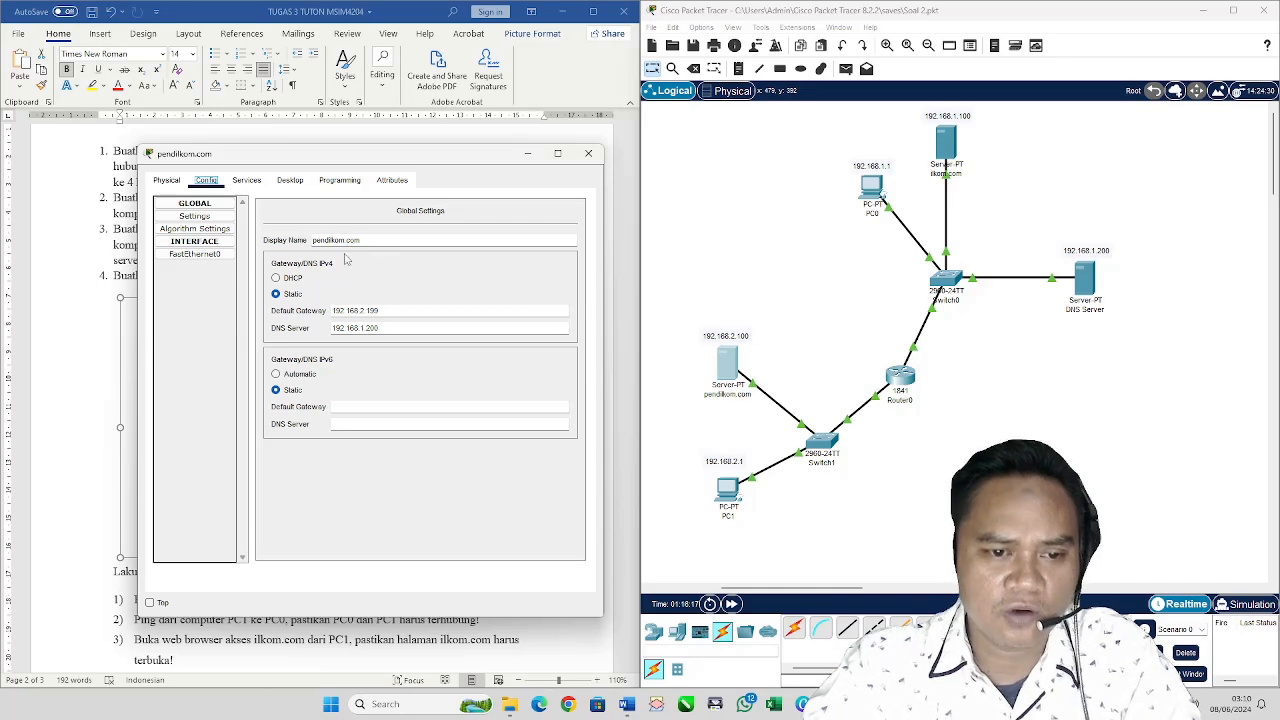
click(587, 155)
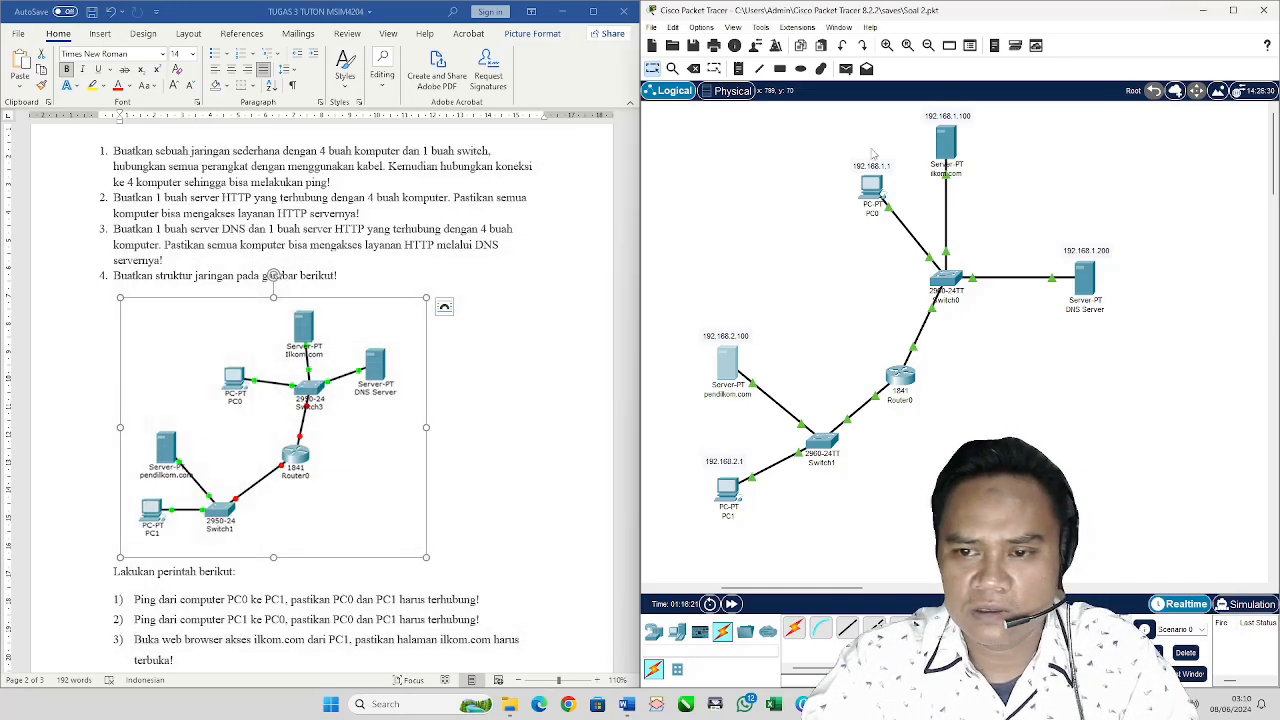
click(947, 142)
click(947, 141)
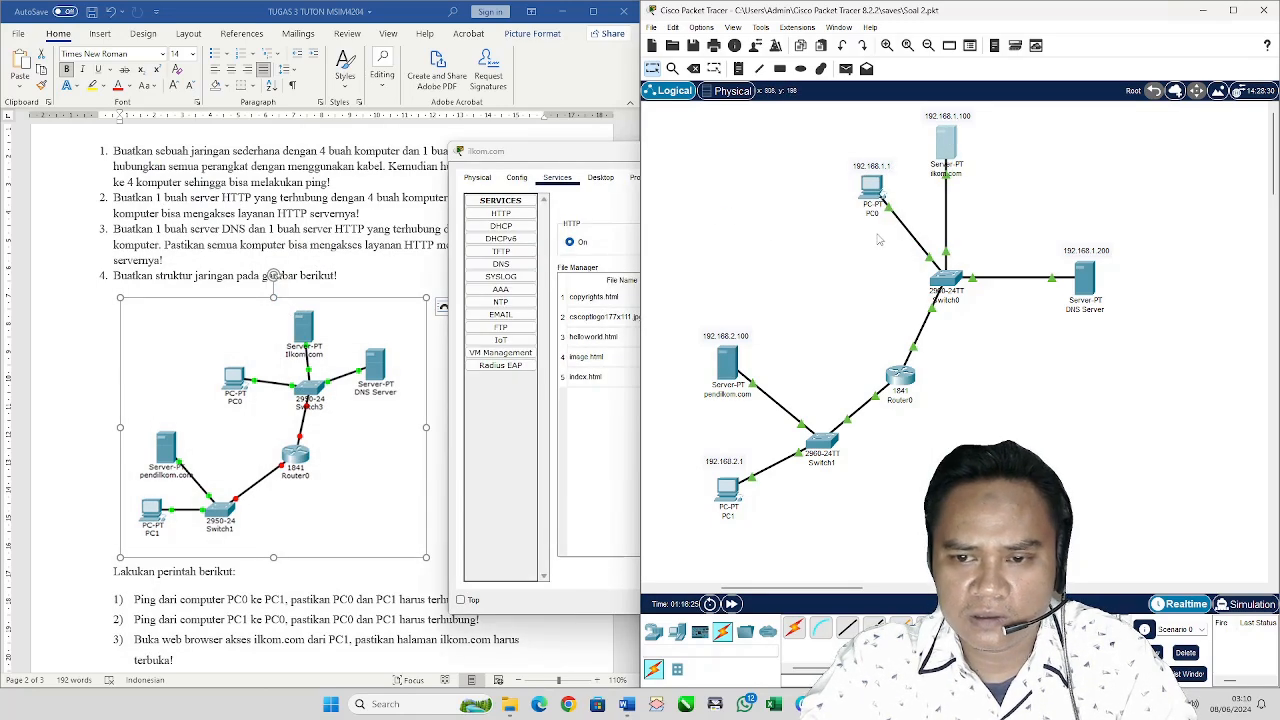
click(601, 205)
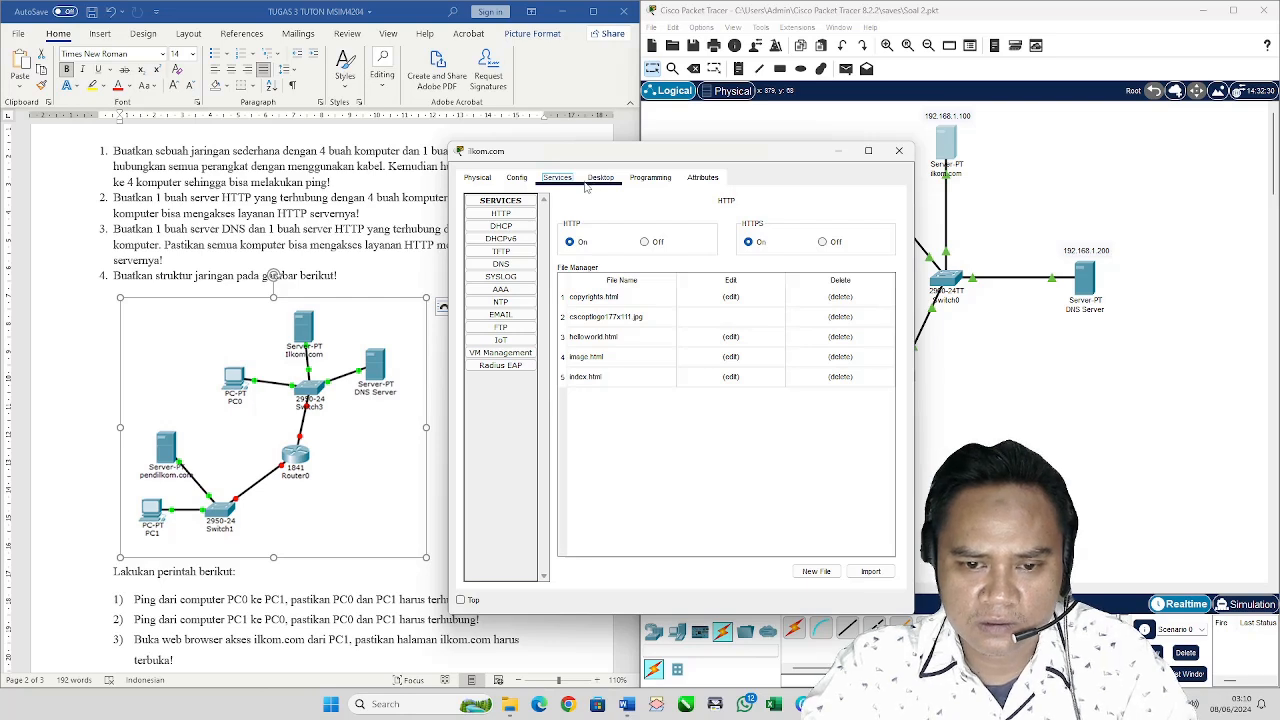
click(509, 179)
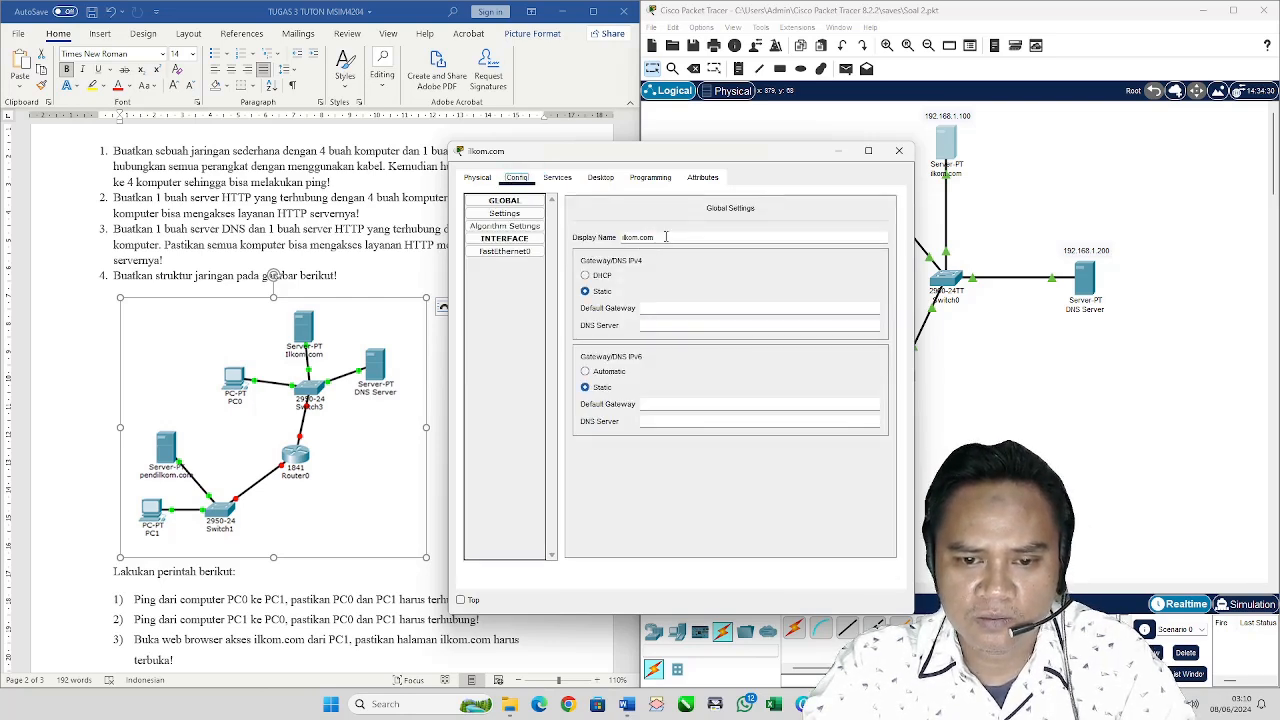
drag(712, 162, 608, 157)
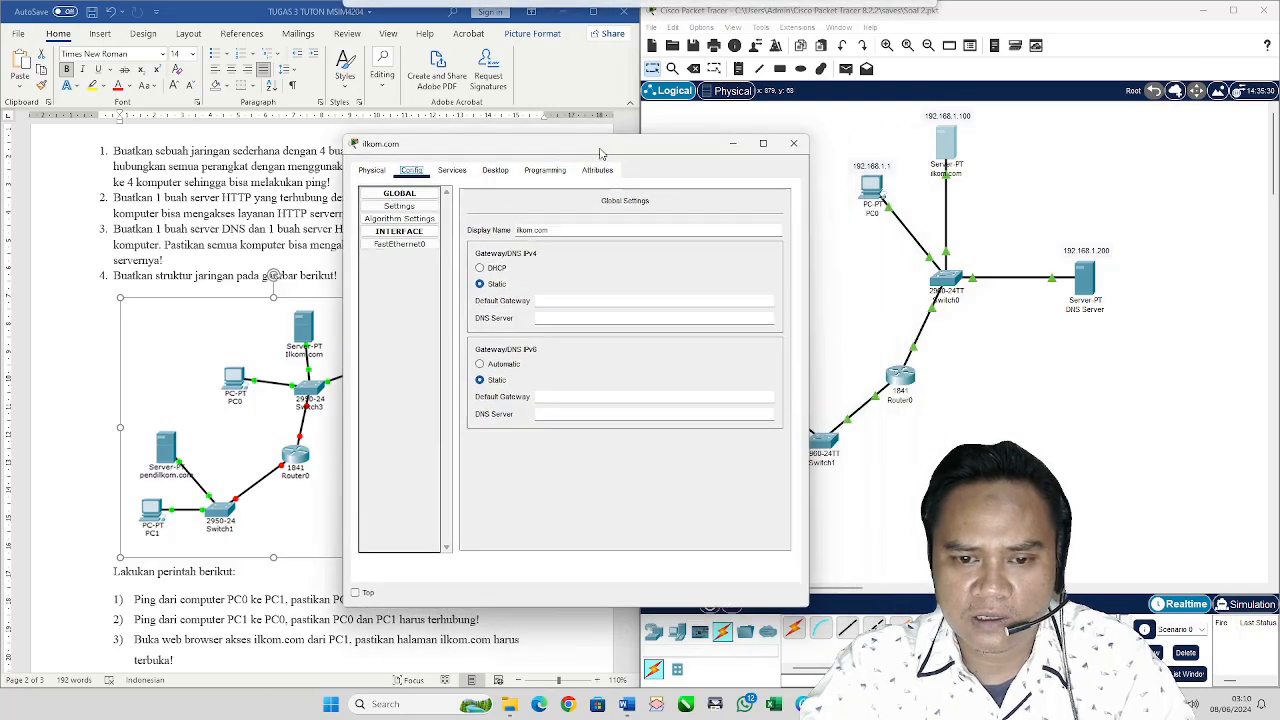
click(573, 301)
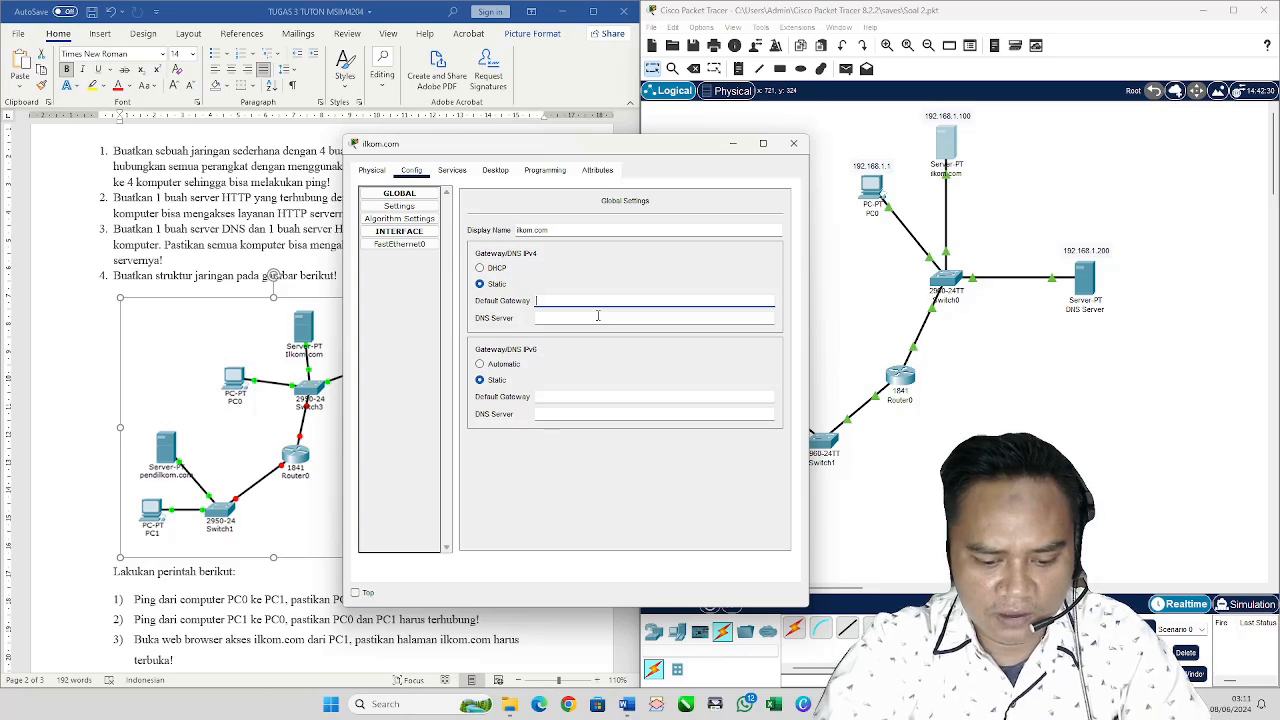
text(192)
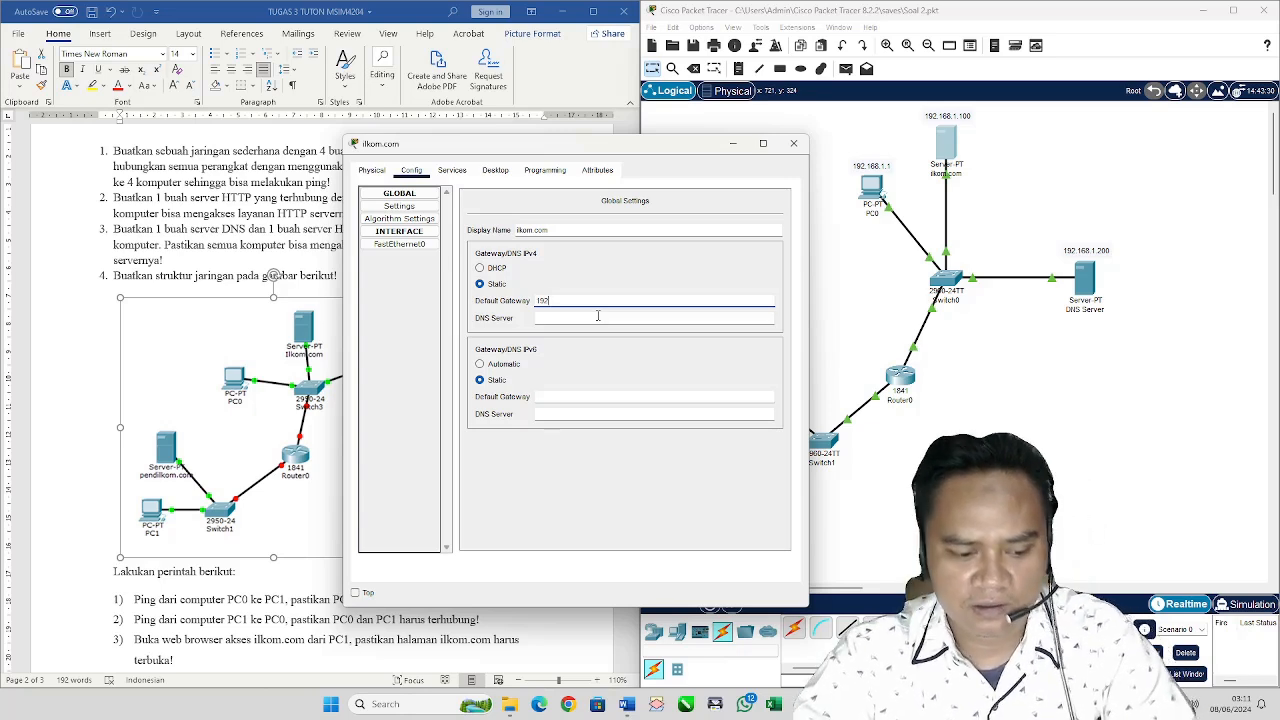
click(728, 93)
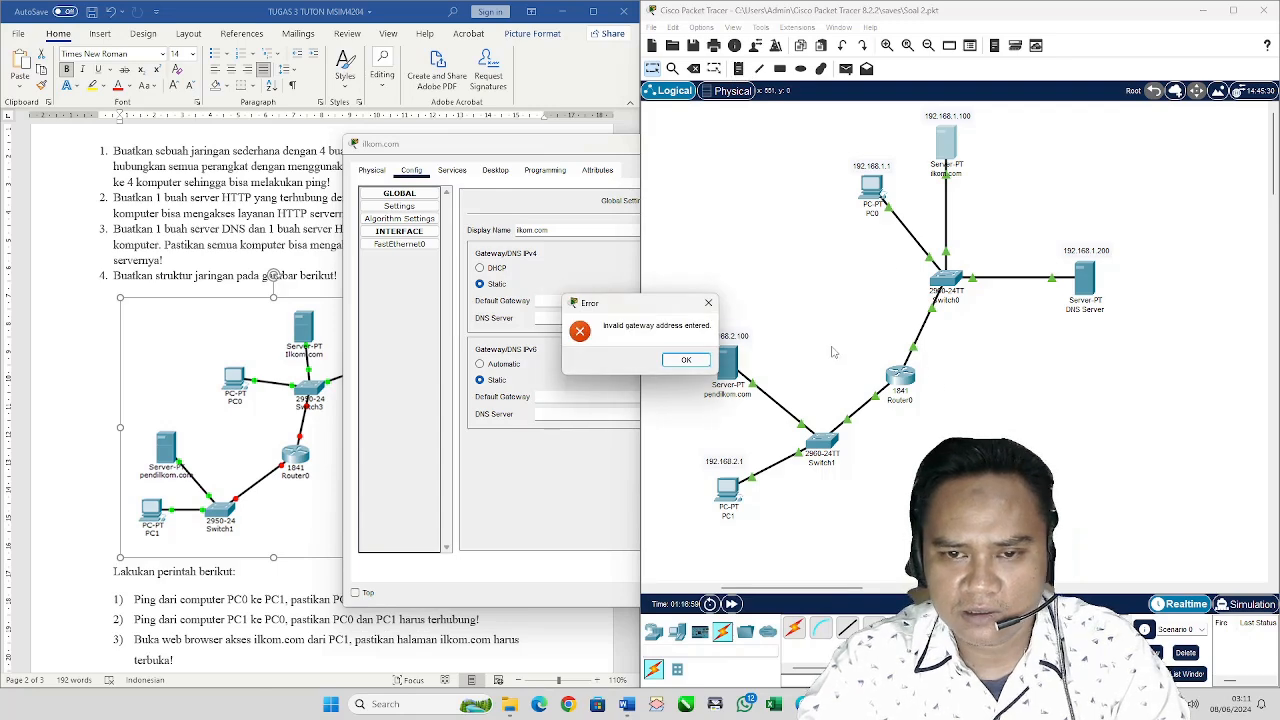
click(686, 360)
click(542, 144)
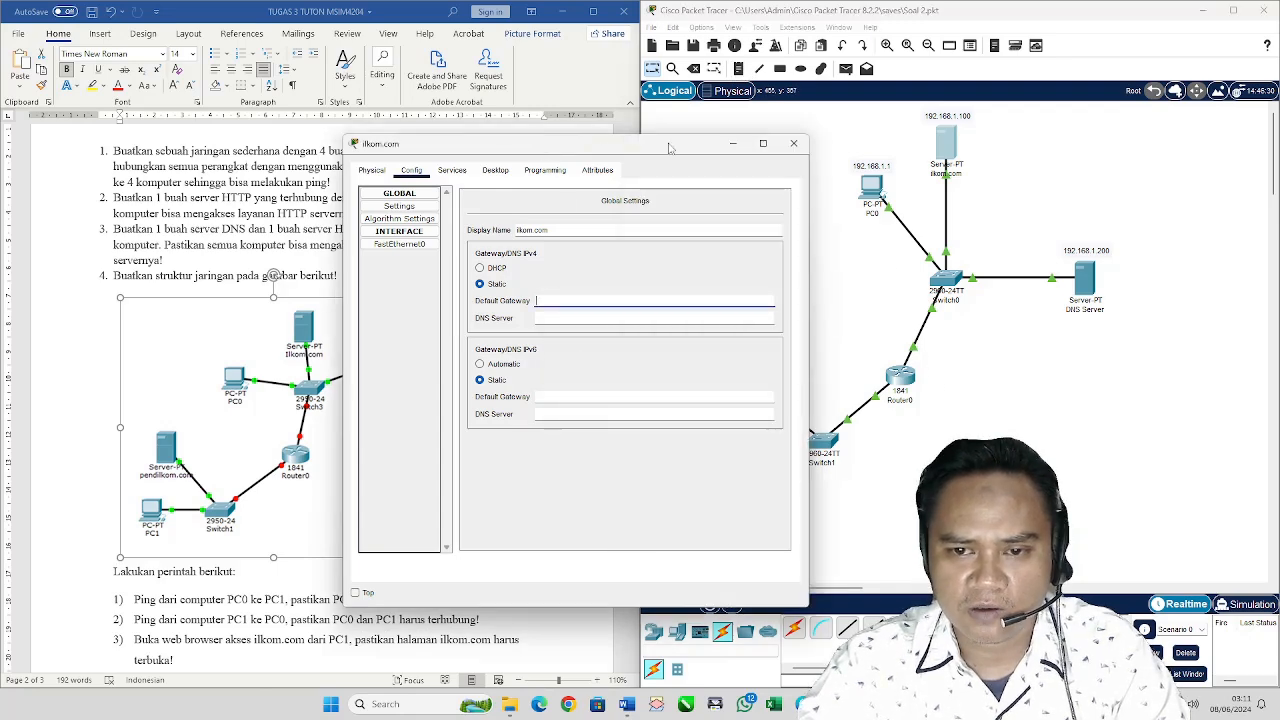
click(793, 143)
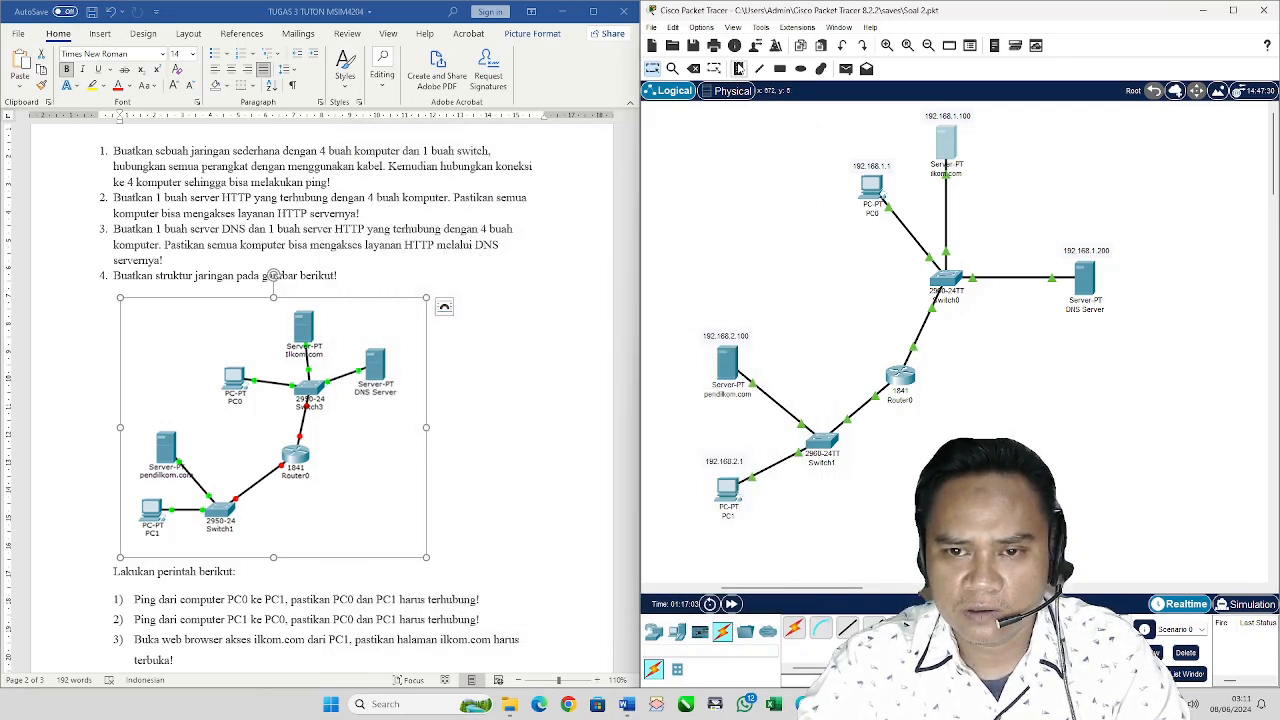
Step: Add a text note reading 192.168.1.99 beside Router0 on the side facing Switch0's subnet
click(738, 68)
click(924, 358)
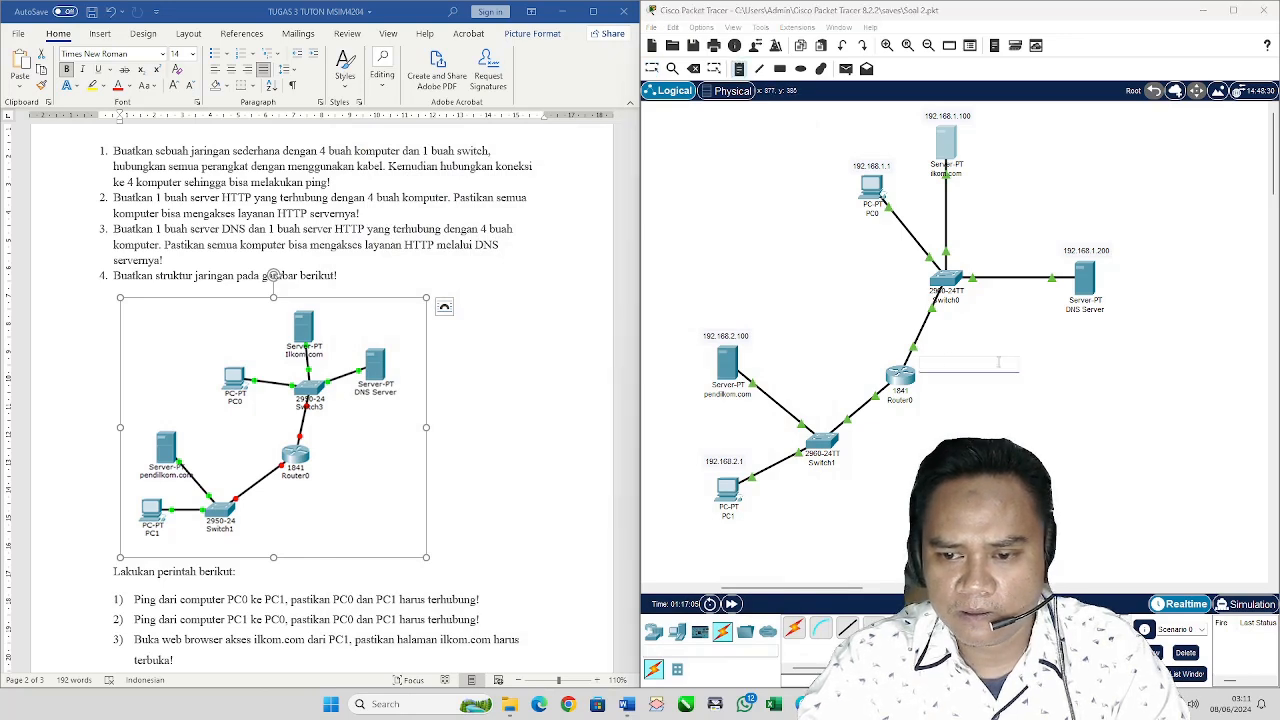
text(192.168.)
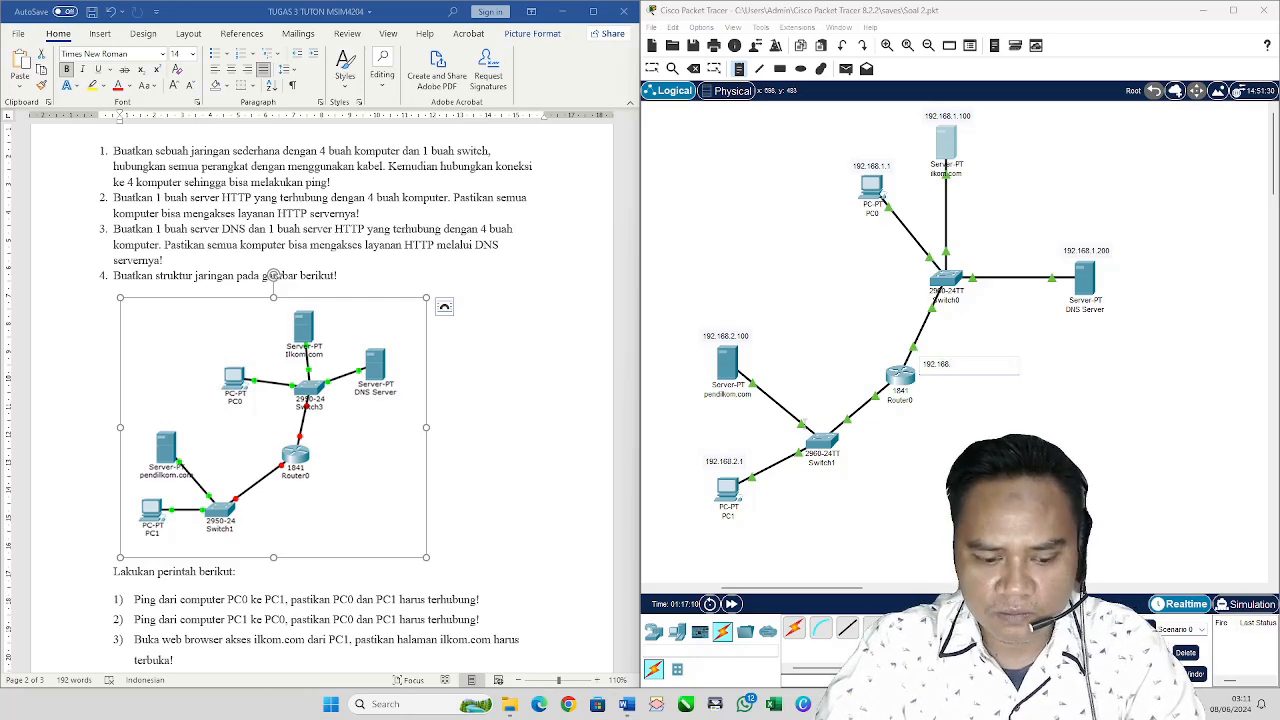
text(1.99)
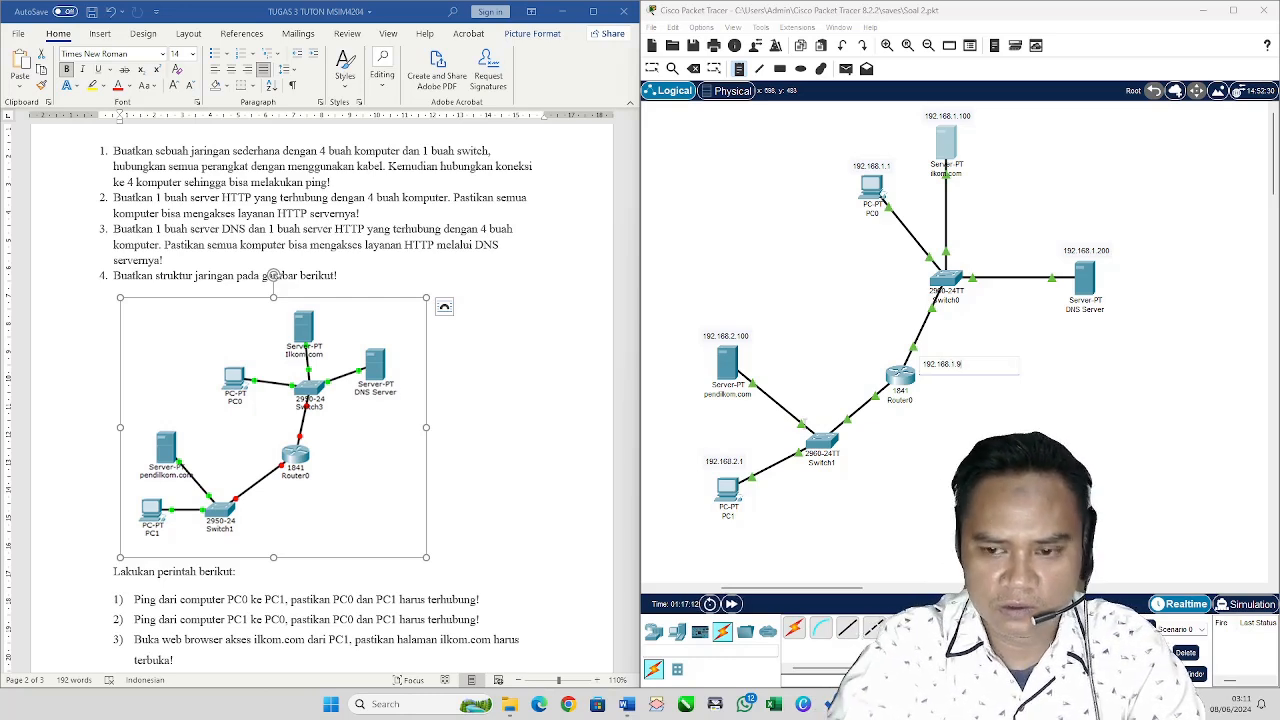
Step: Add a text note reading 192.168.2.199 between Router0 and the pendilkom.com server, and leave note placement
click(811, 380)
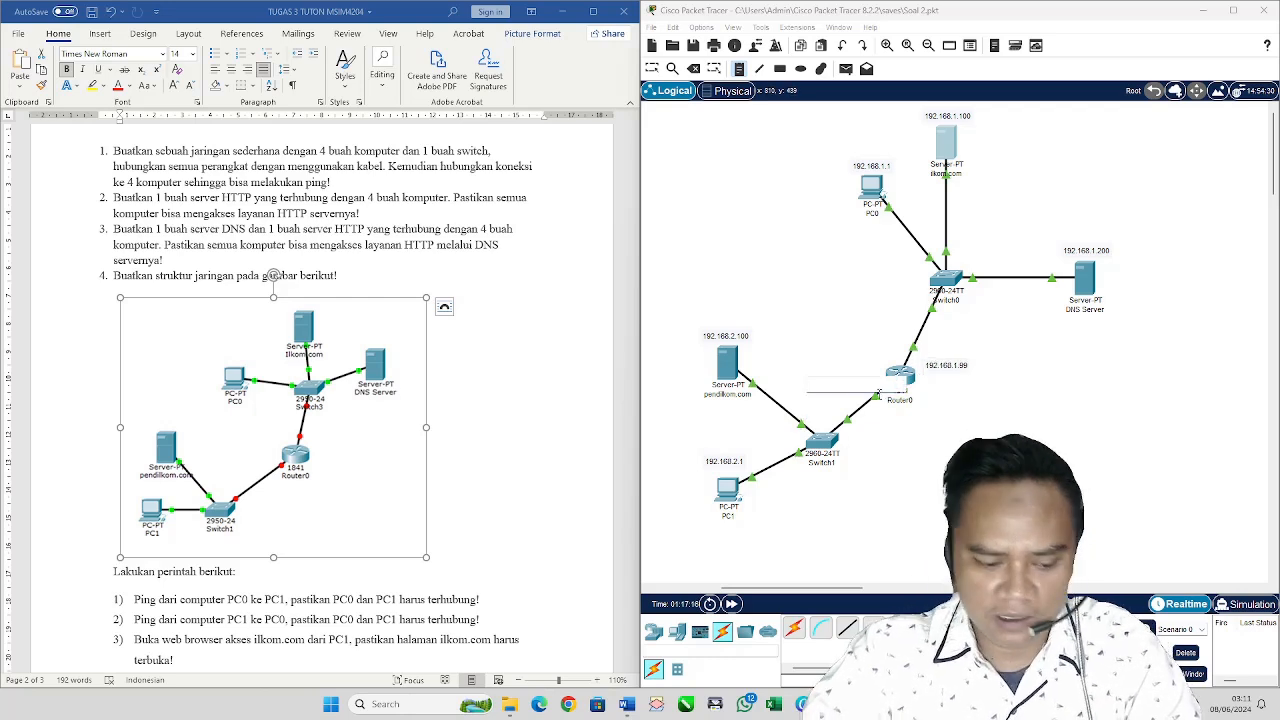
text(192)
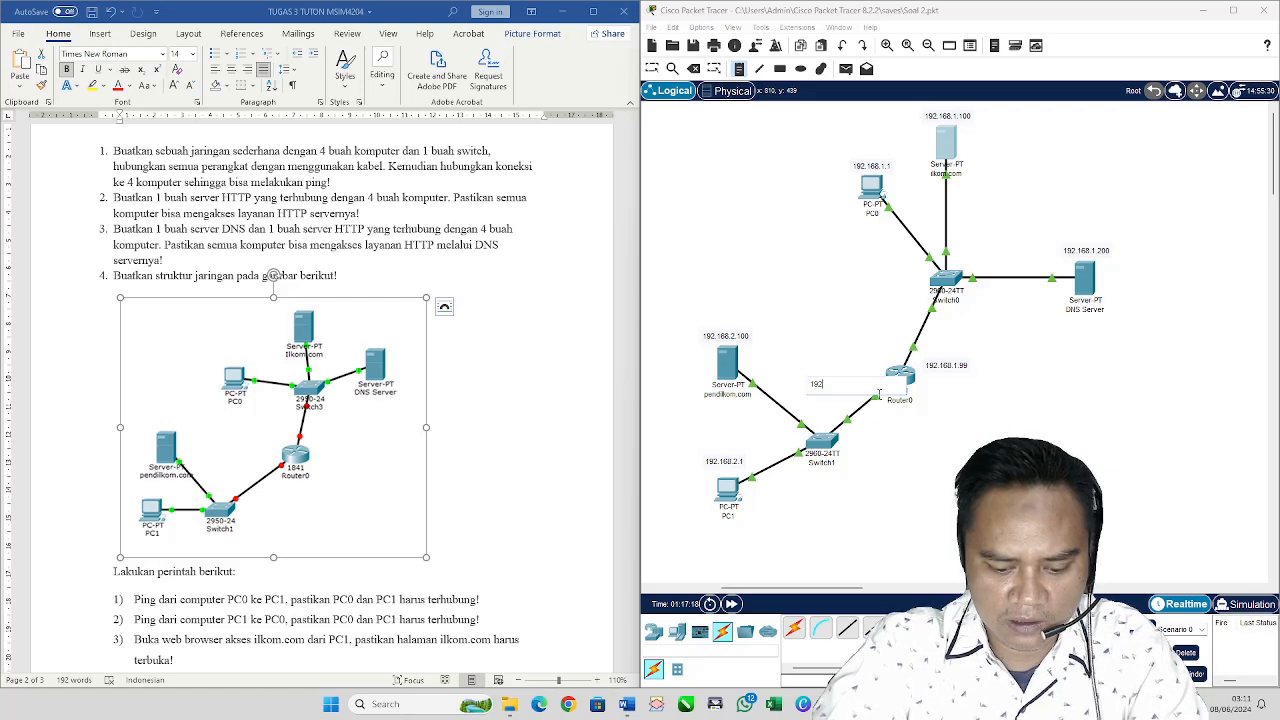
text(.168)
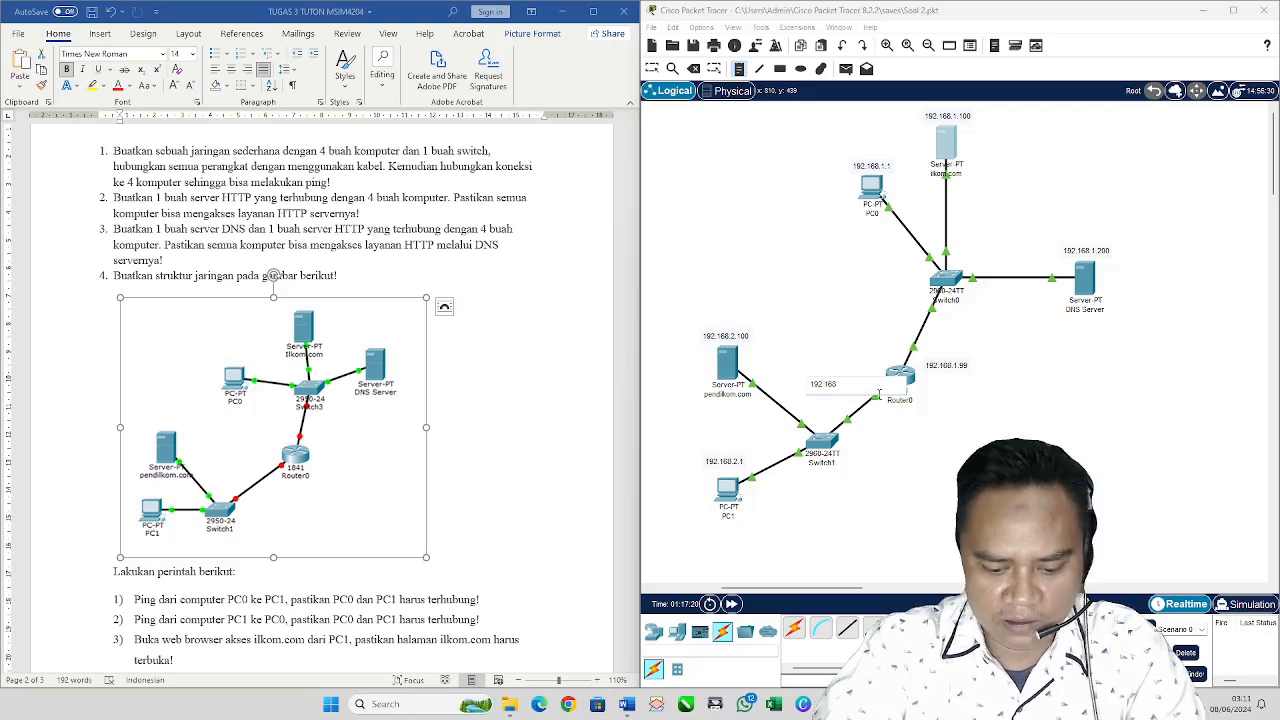
text(.2.19)
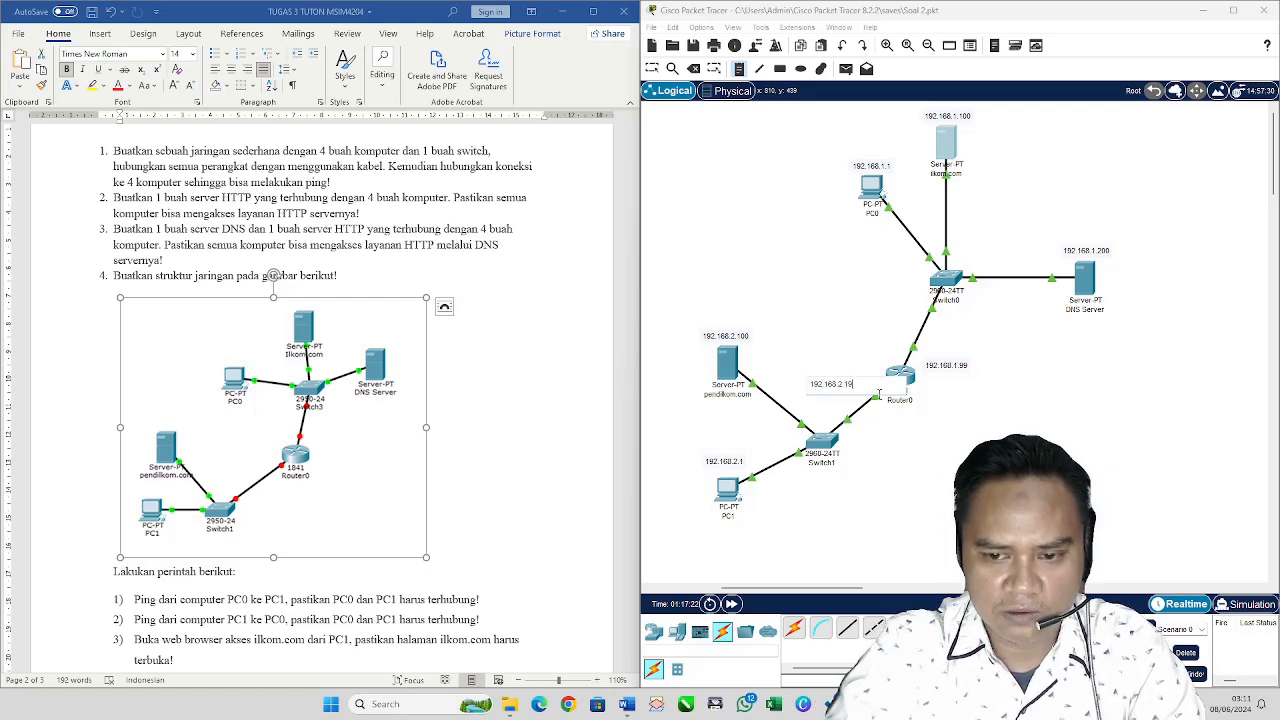
text(9)
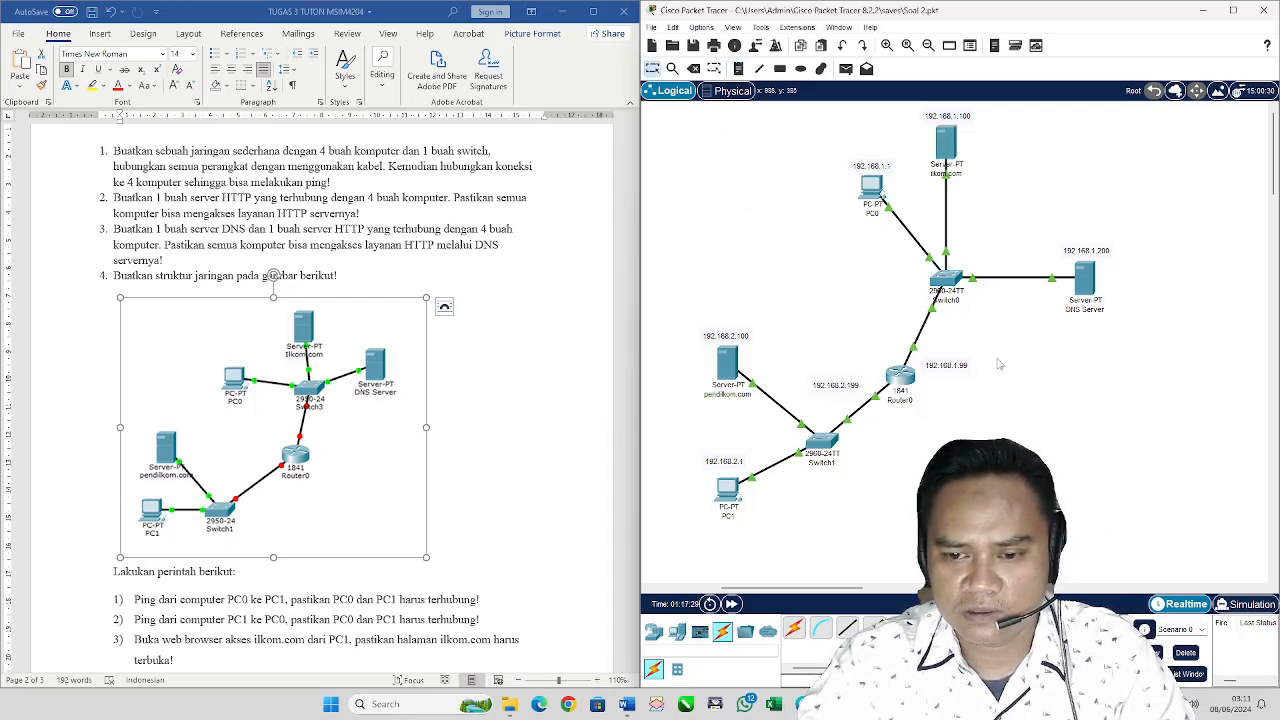
key(Escape)
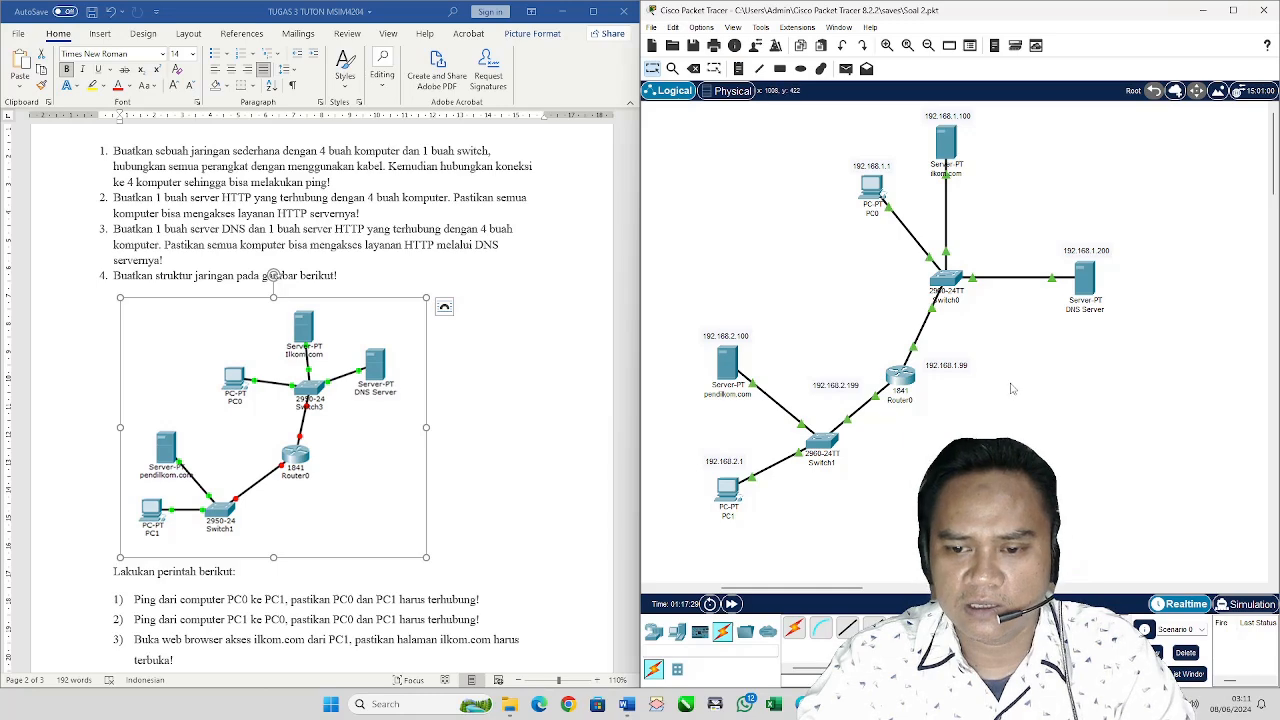
Step: Check the IP configuration of Router0's FastEthernet0/0 and FastEthernet0/1 interfaces and close its window
click(901, 377)
click(506, 315)
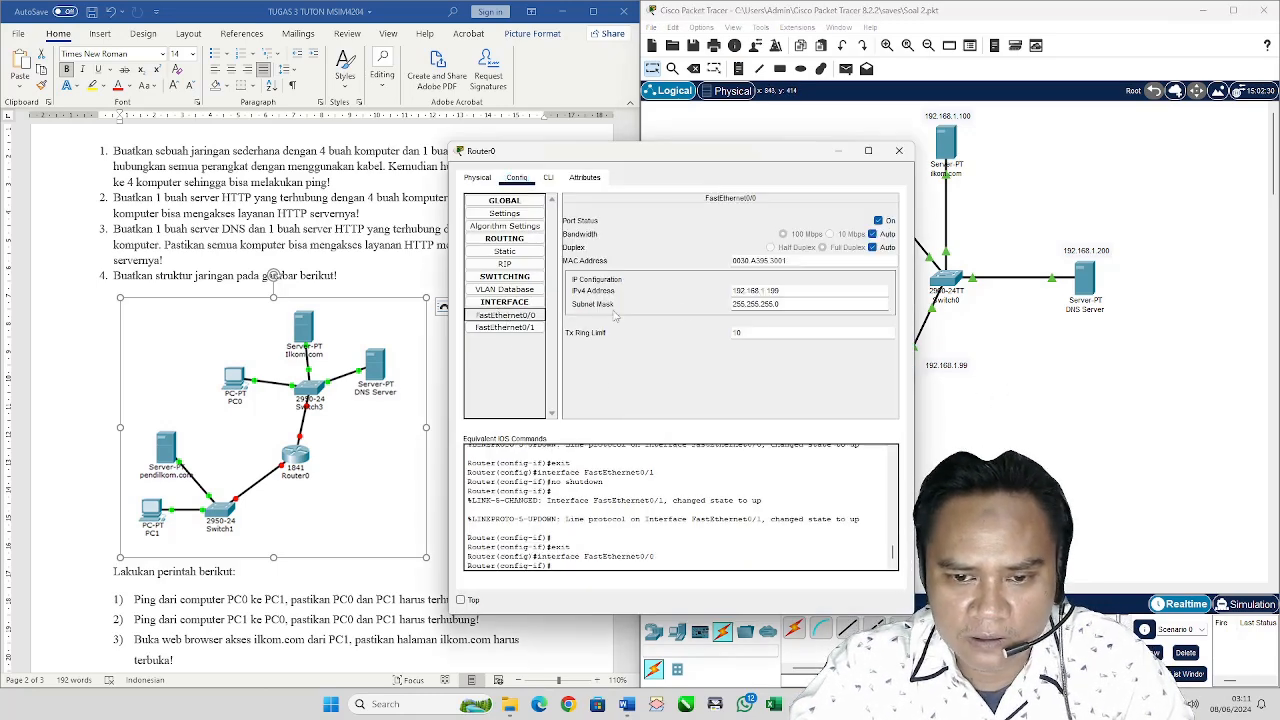
click(505, 328)
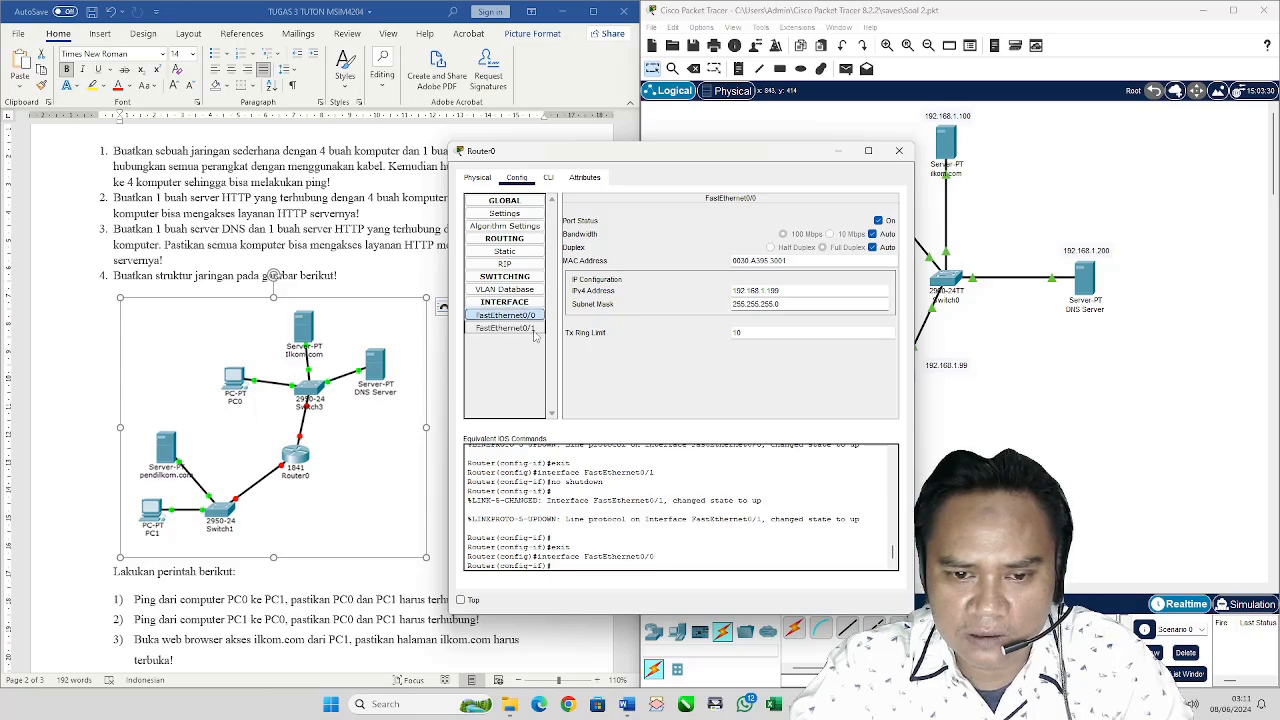
click(899, 150)
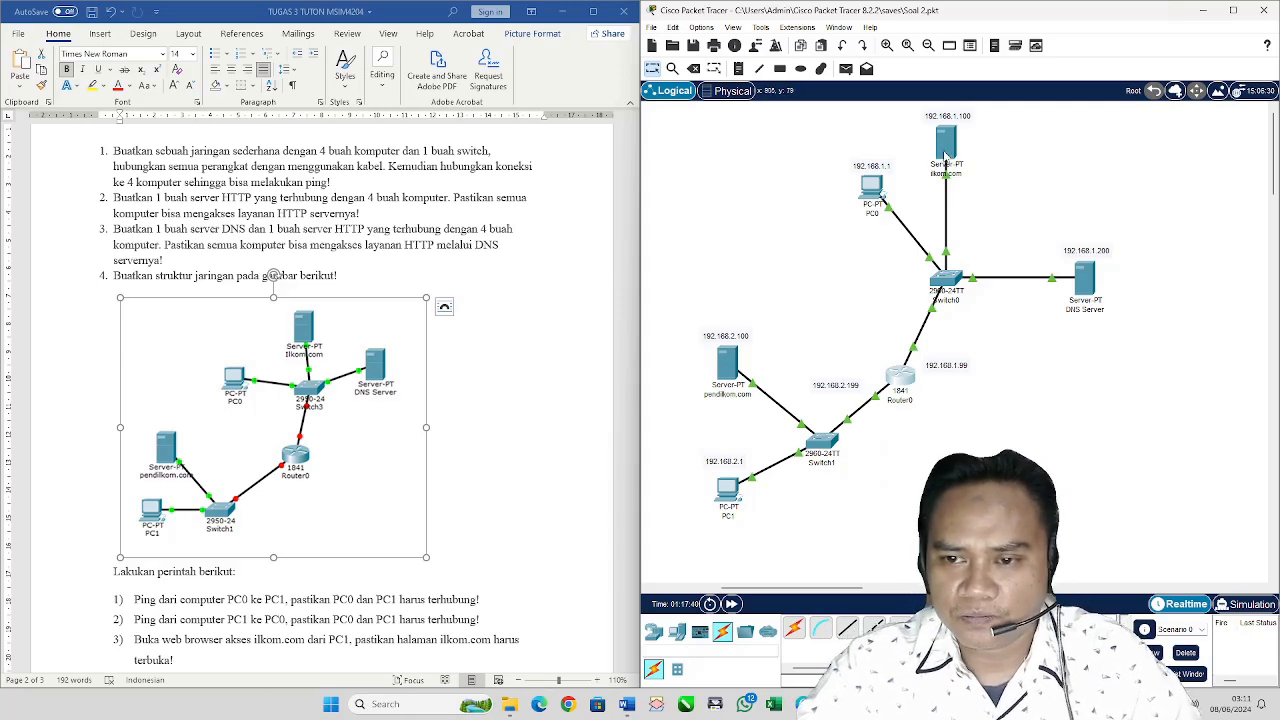
Step: Set the ilkom.com server's IPv4 default gateway to 192.168.1.199 in its global settings
click(945, 150)
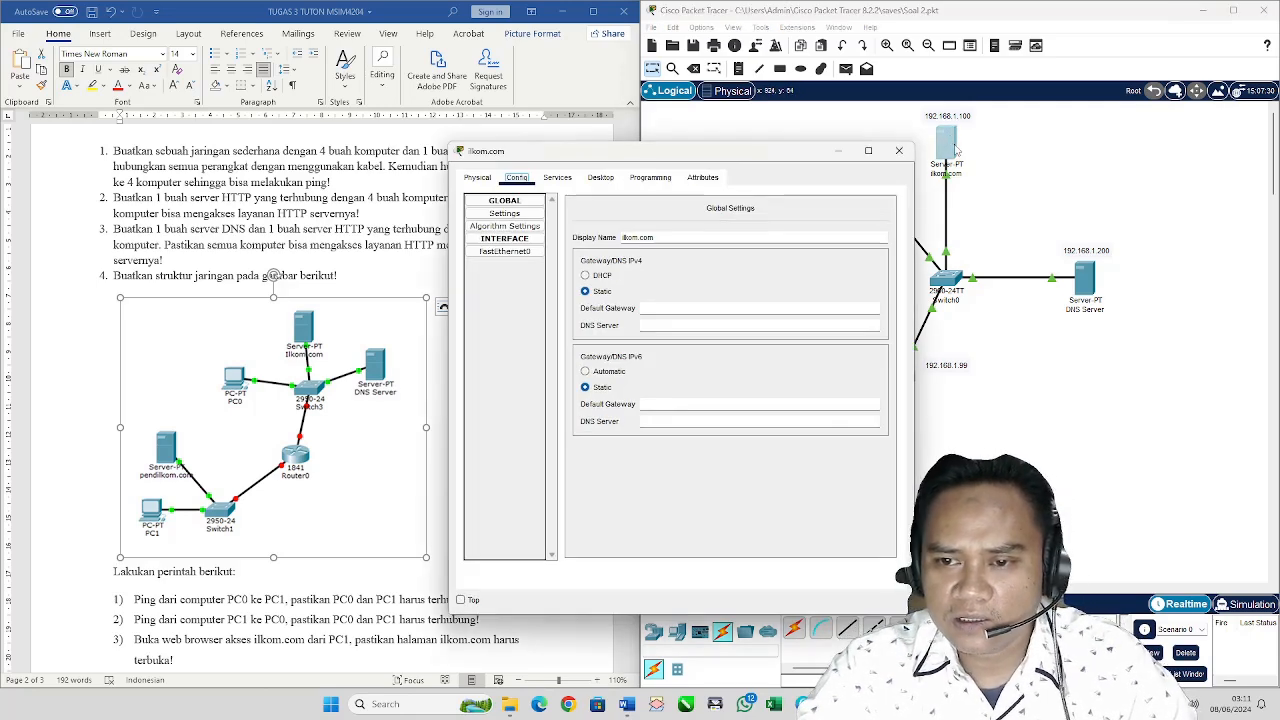
click(665, 308)
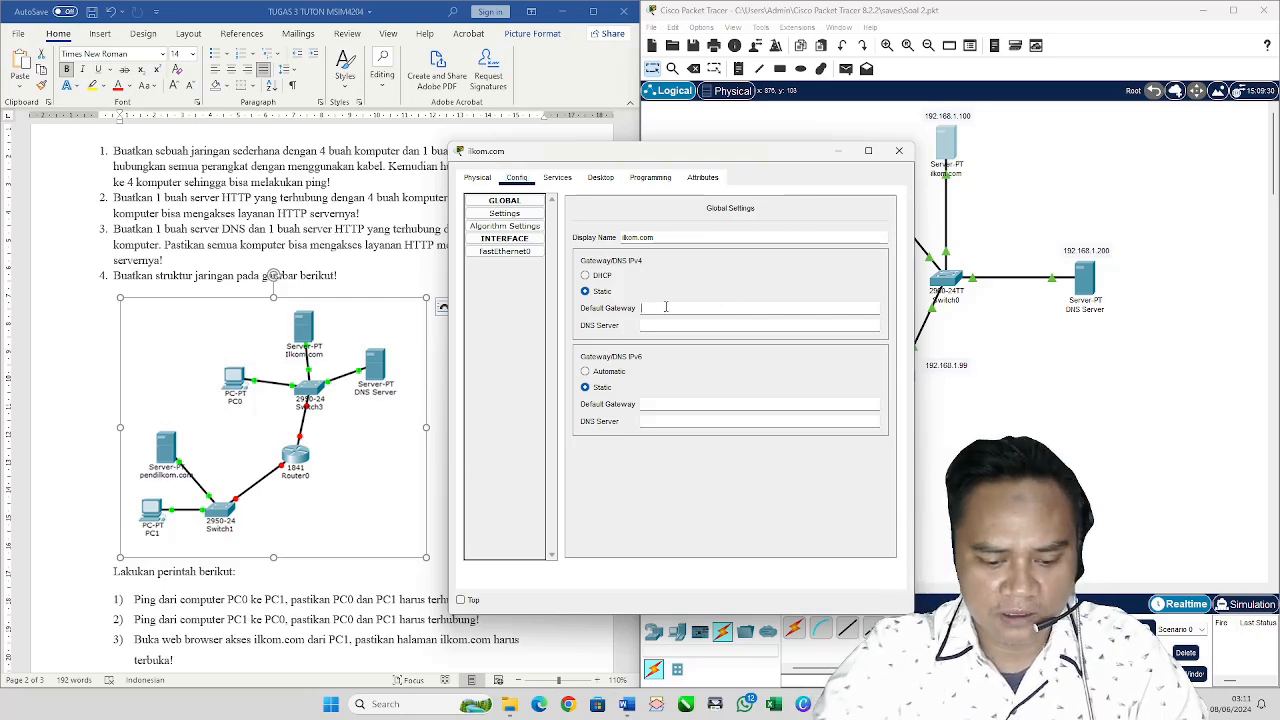
text(192.168.1.199)
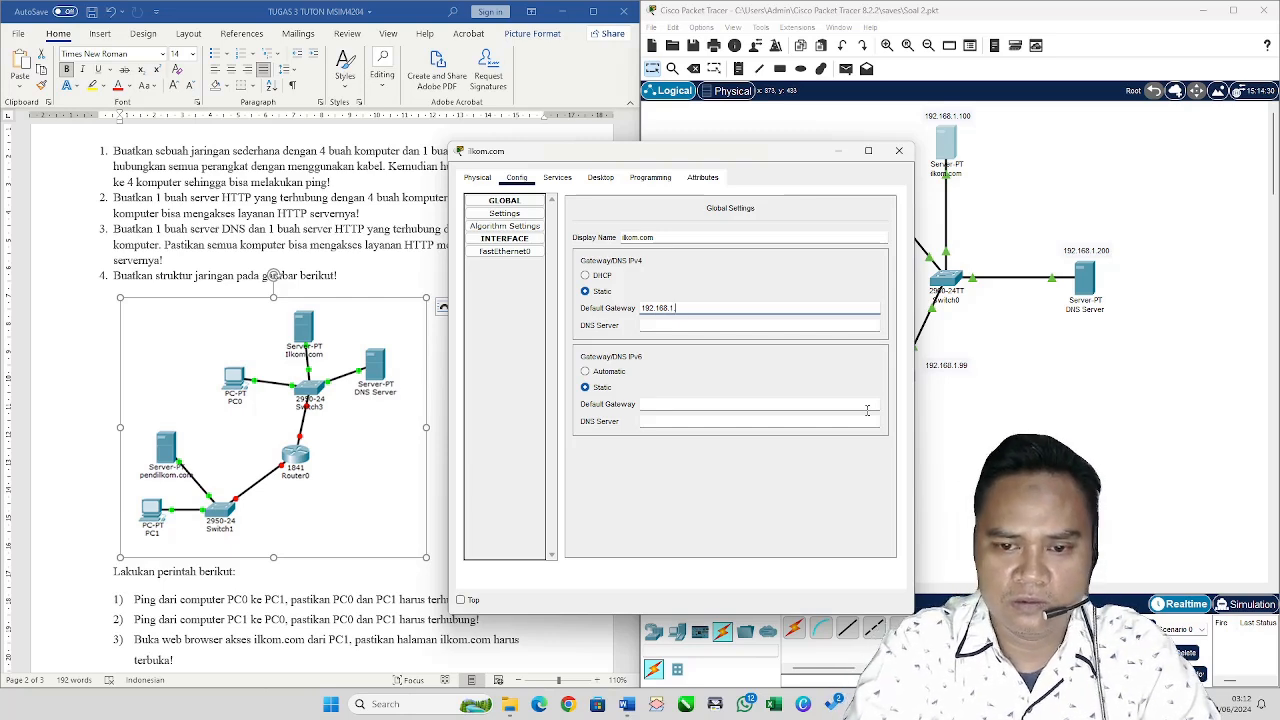
Step: Set the ilkom.com server's IPv4 DNS server to 192.168.1.200, check its FastEthernet0 addressing, and close its window
click(746, 326)
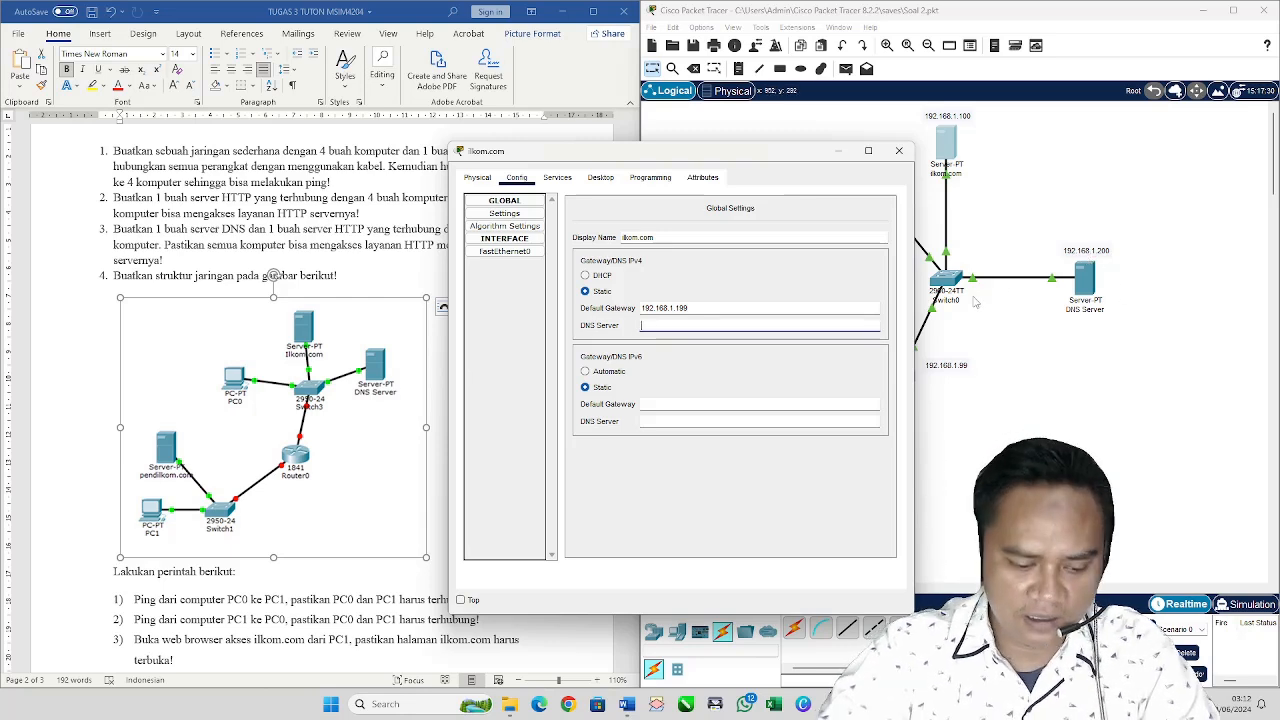
text(192)
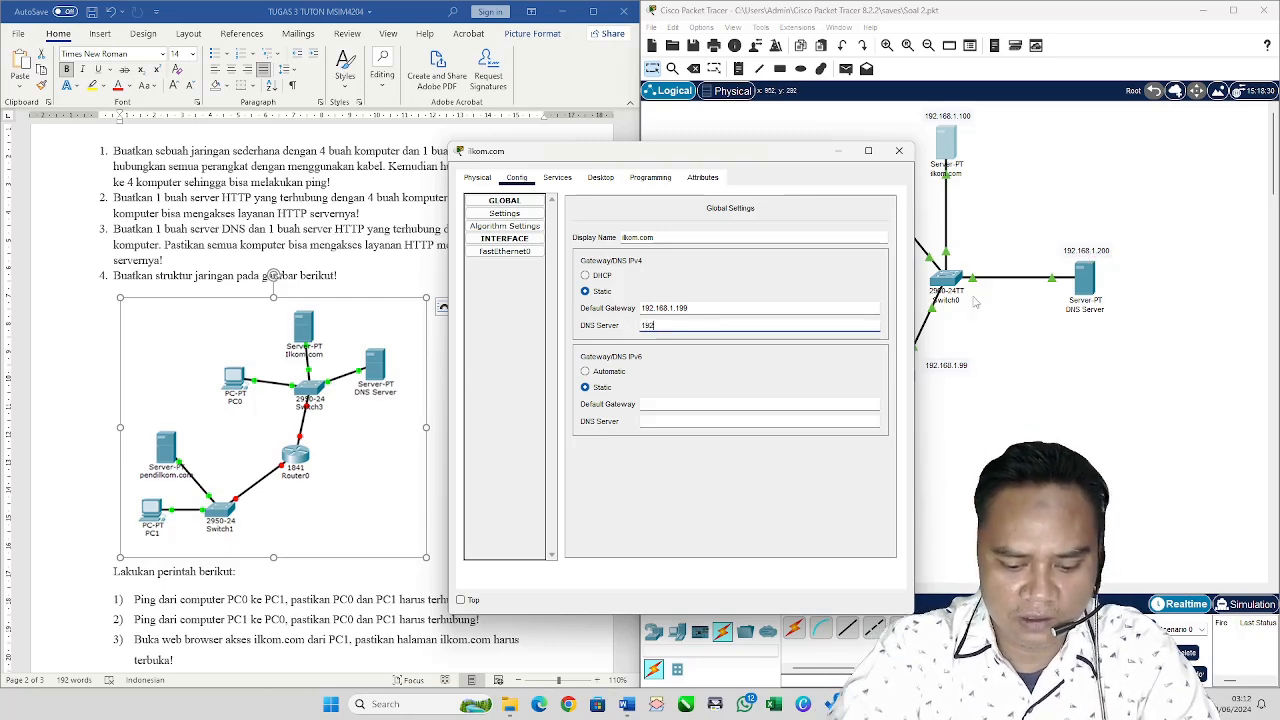
text(.168.1.200)
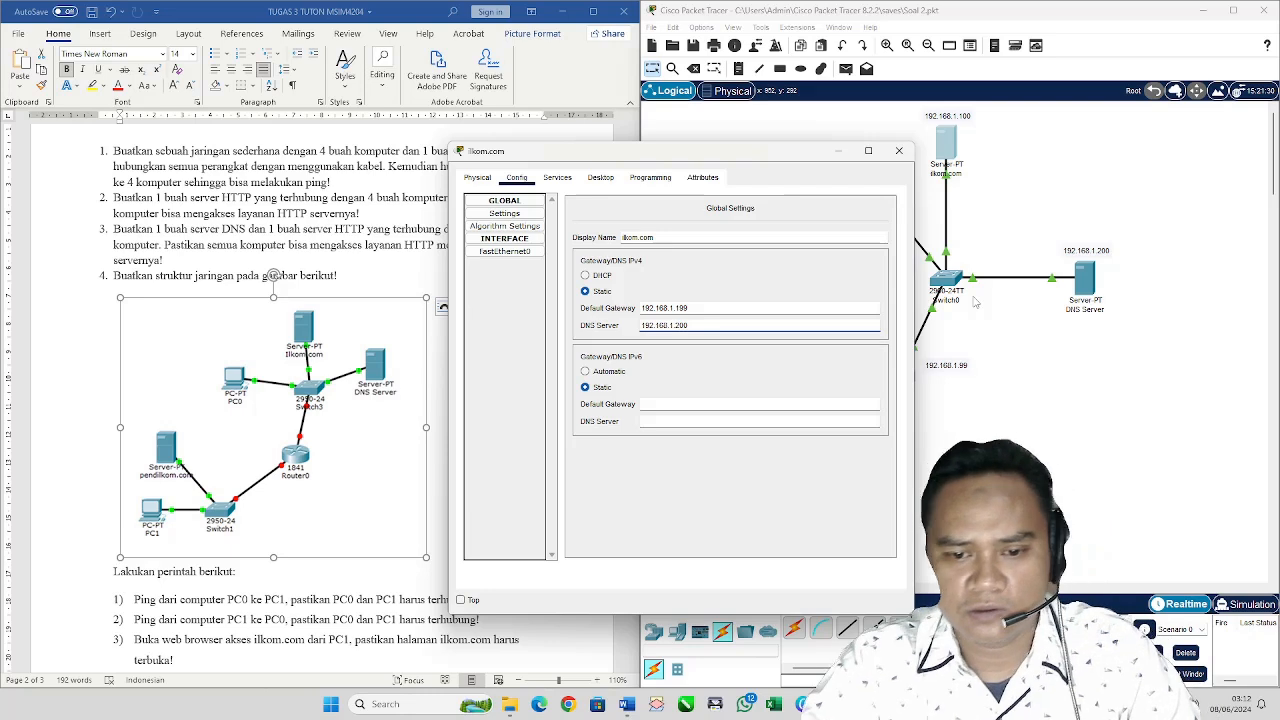
click(526, 253)
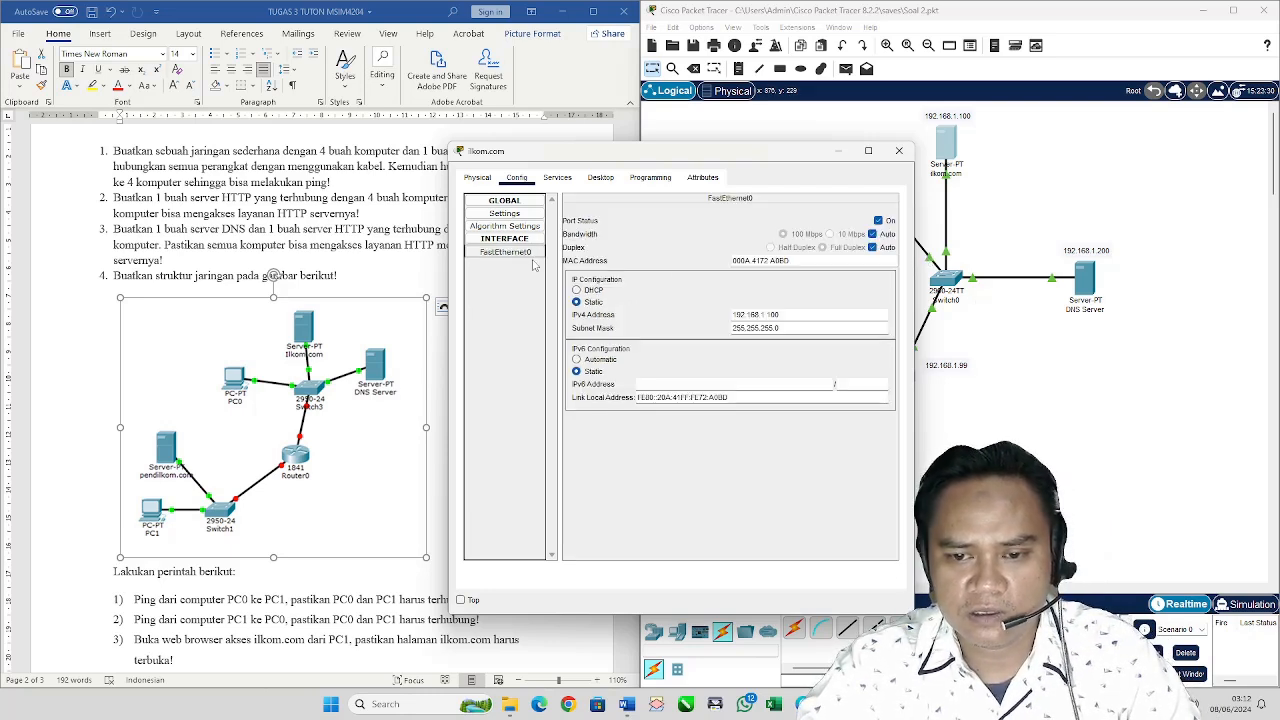
click(899, 151)
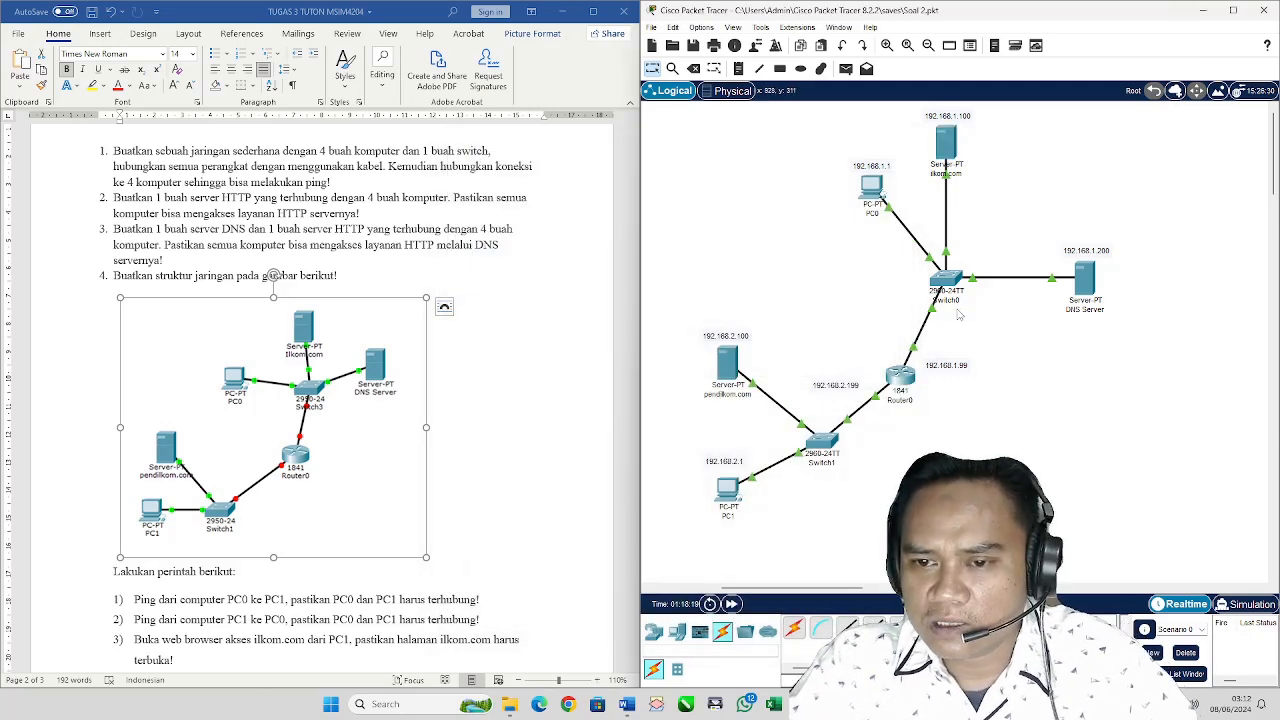
Step: Set PC0's IPv4 default gateway to 192.168.1.199 in its global settings
click(871, 186)
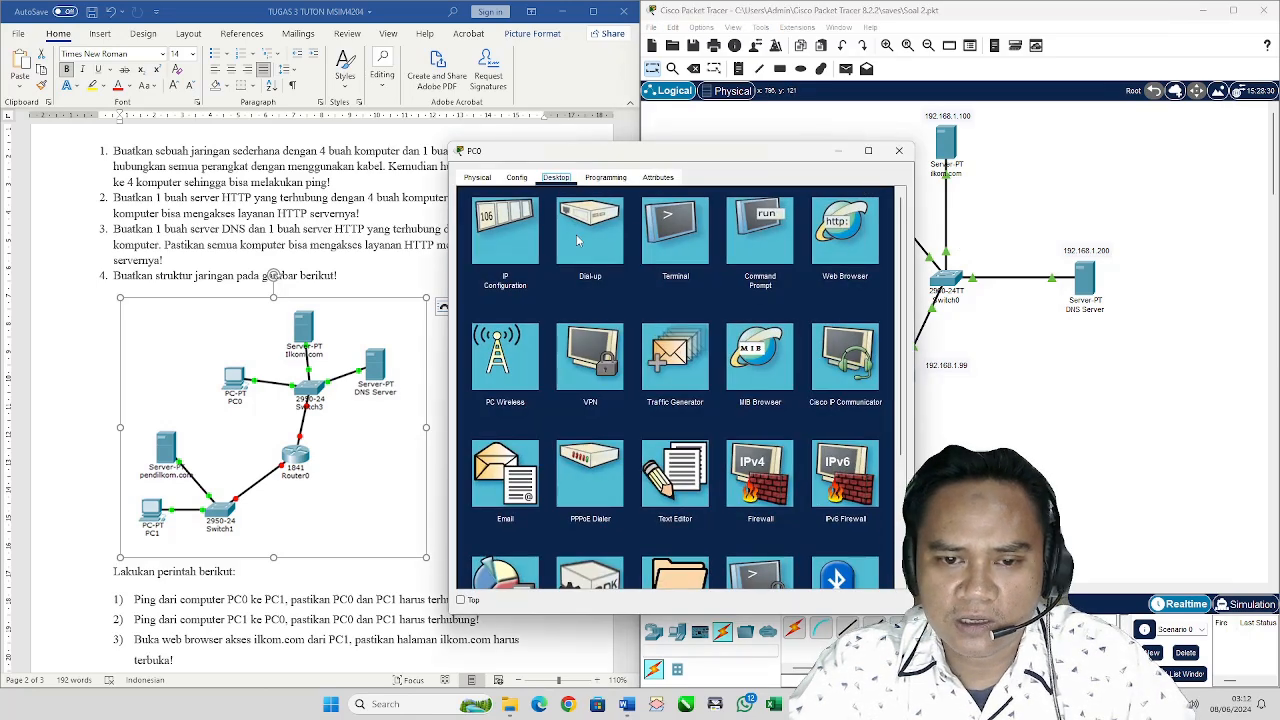
click(513, 236)
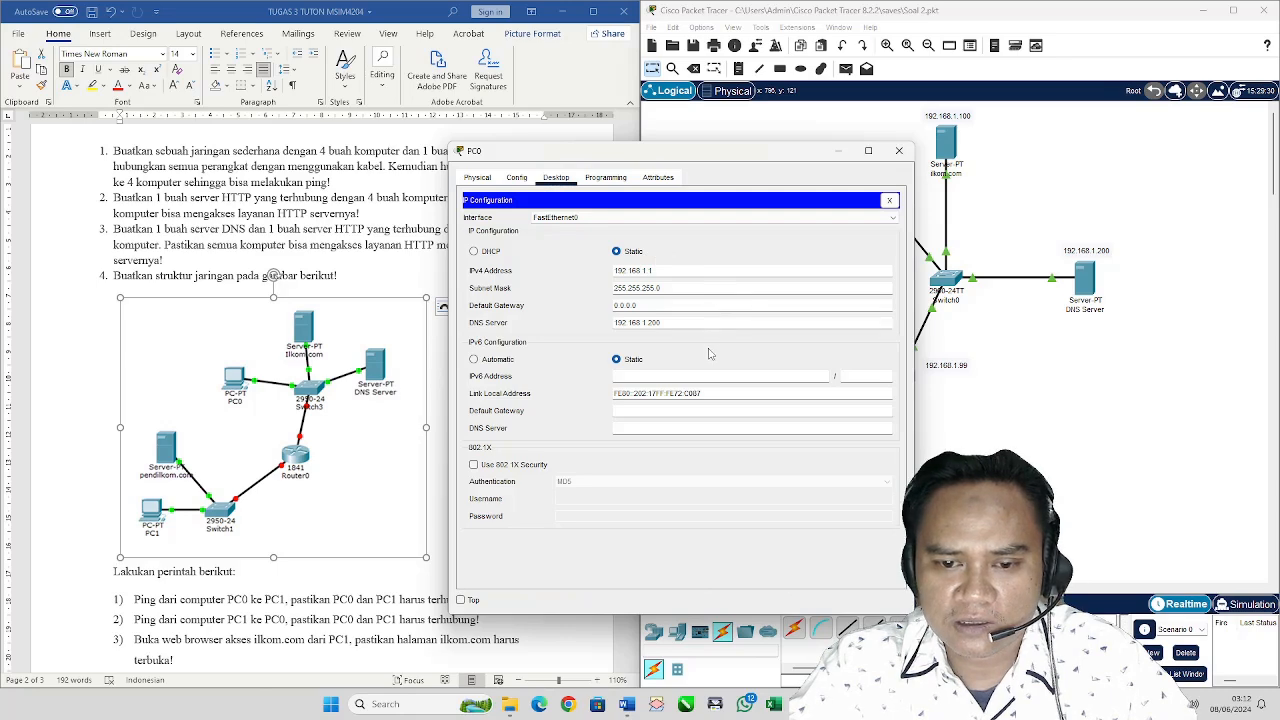
drag(742, 156, 474, 145)
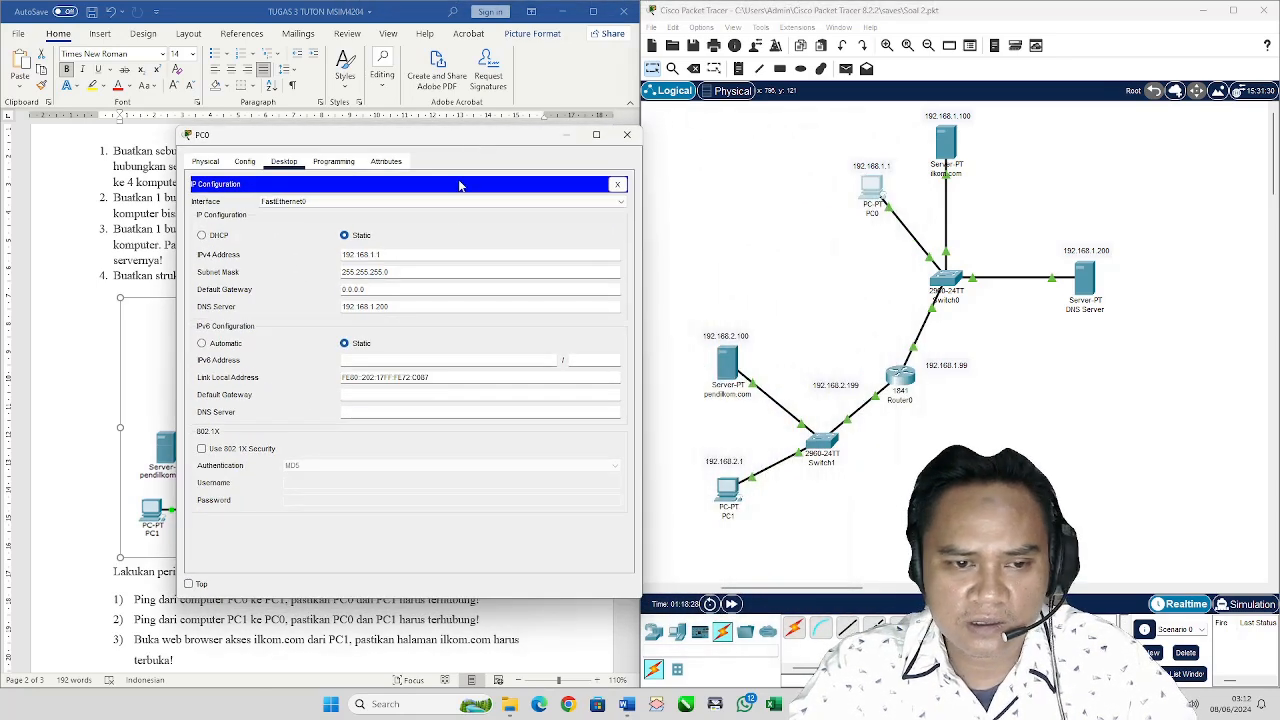
click(244, 165)
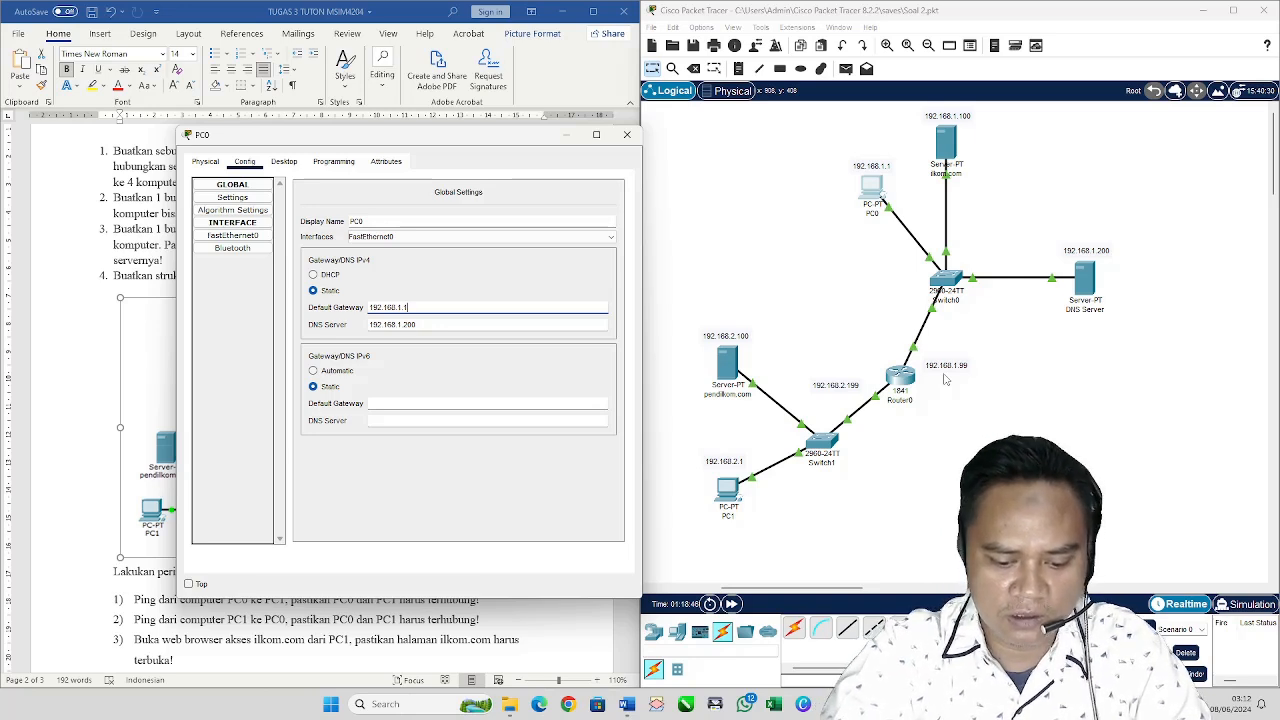
Step: Correct the address label beside Router0 on the Switch0 side so that it reads 192.168.1.199
click(946, 366)
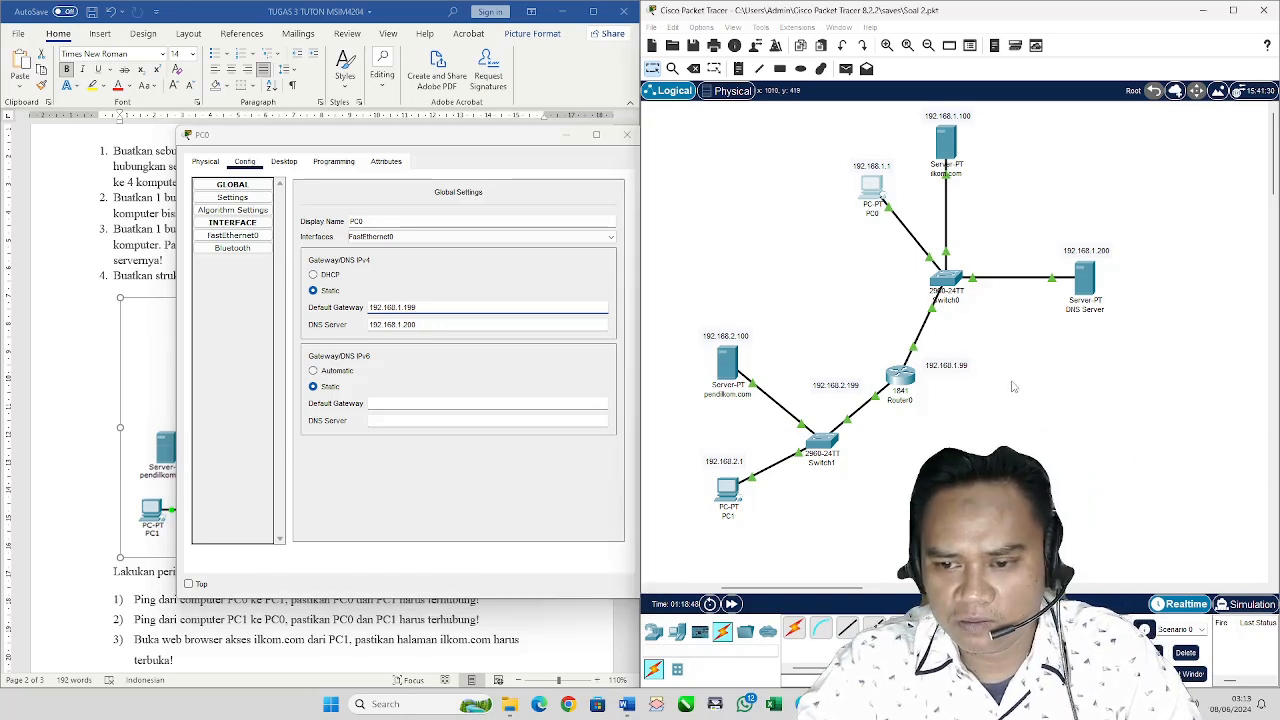
double_click(960, 365)
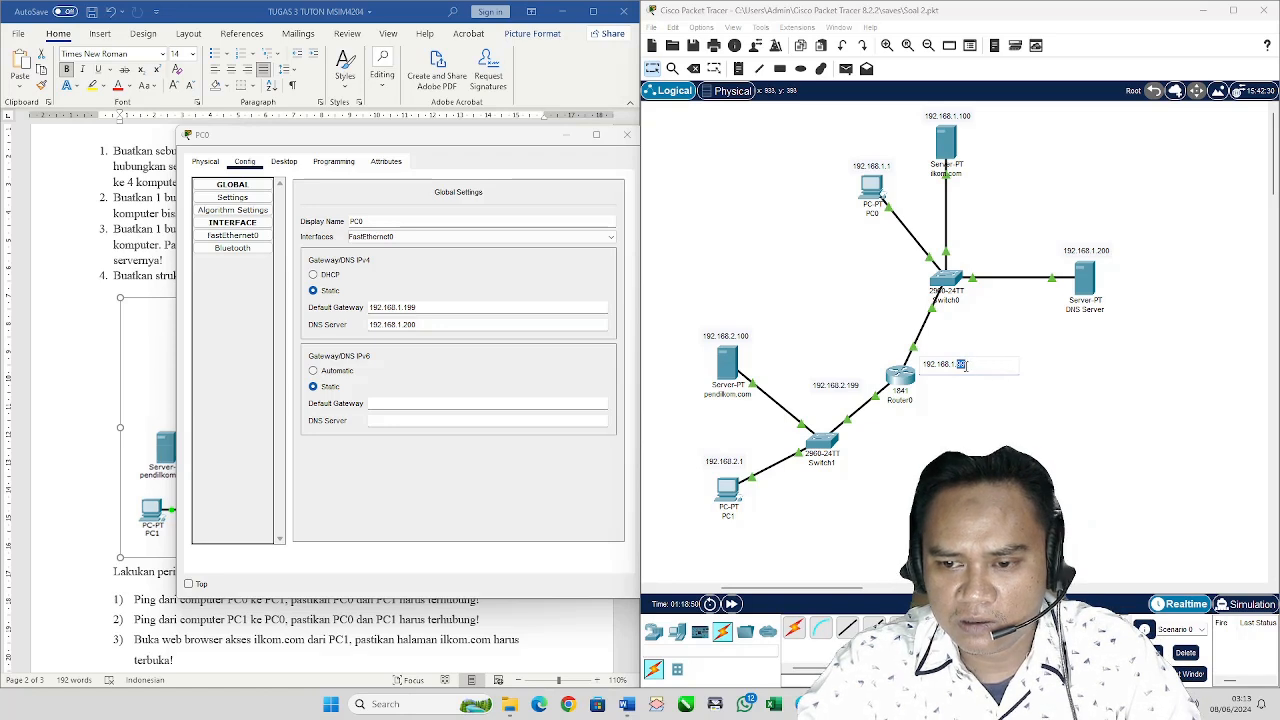
click(1016, 362)
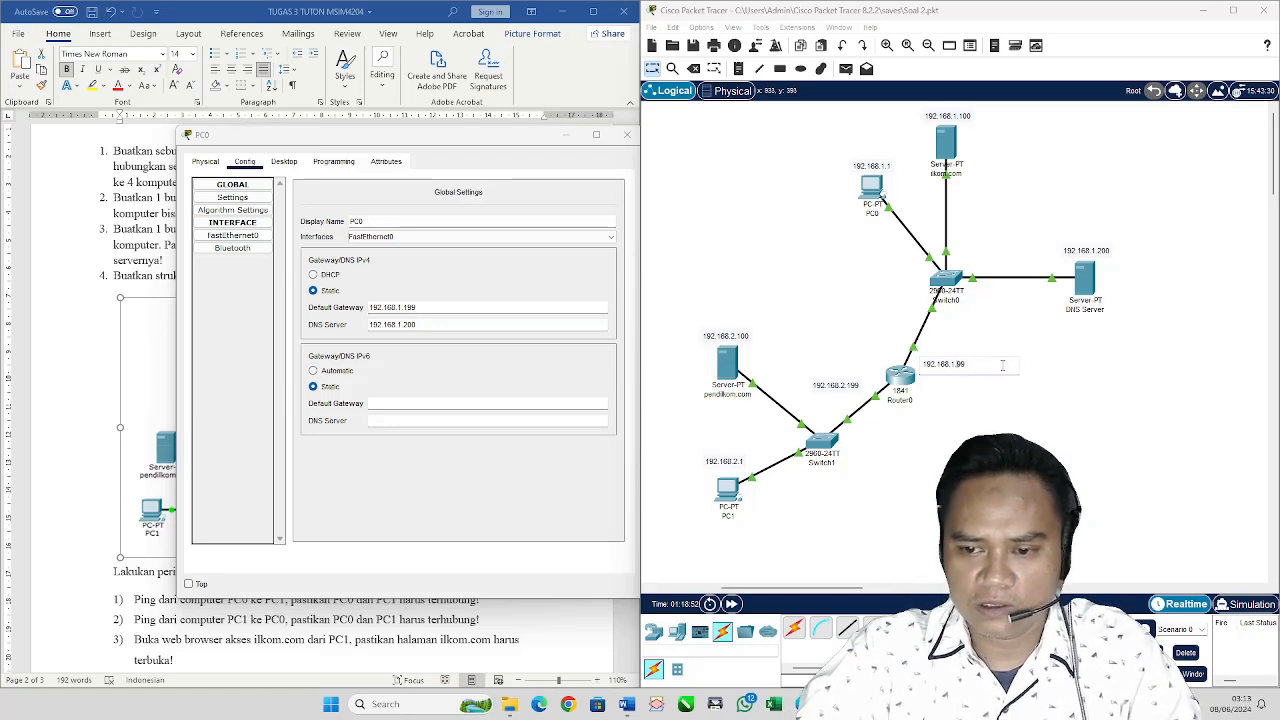
click(953, 428)
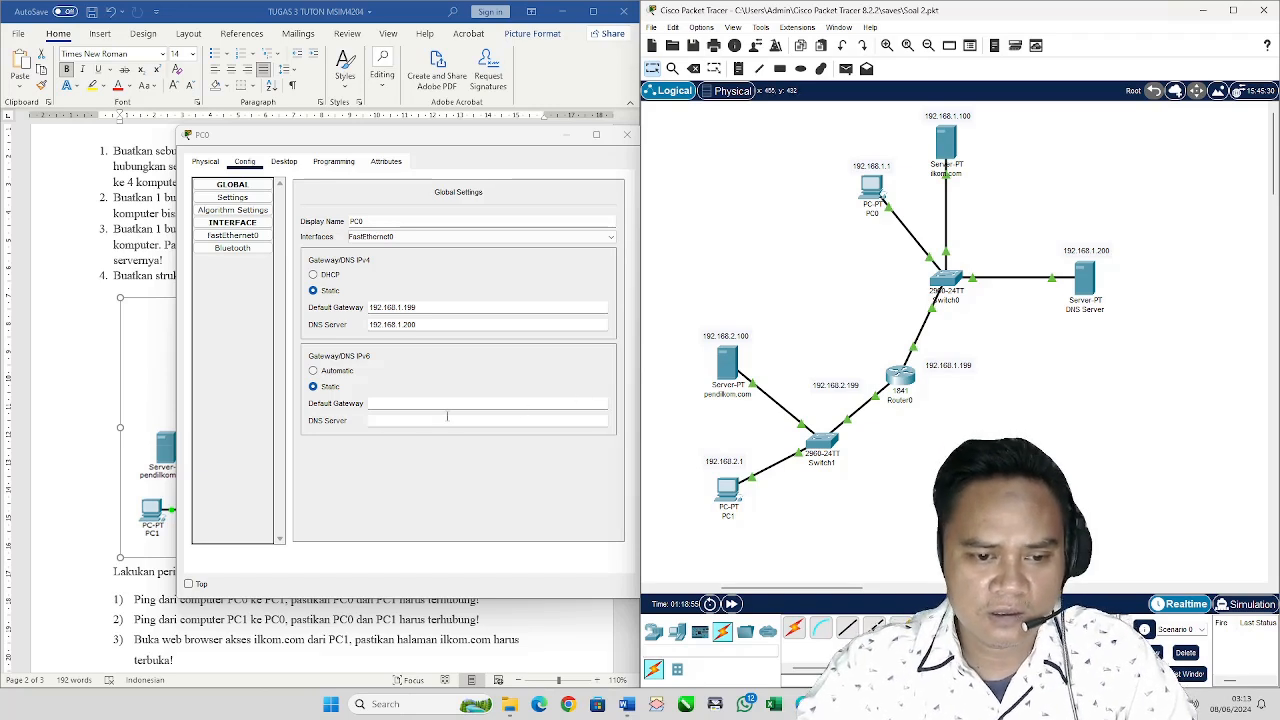
Step: Check PC0's FastEthernet0 addressing and its global gateway and DNS settings, then close its window
click(244, 238)
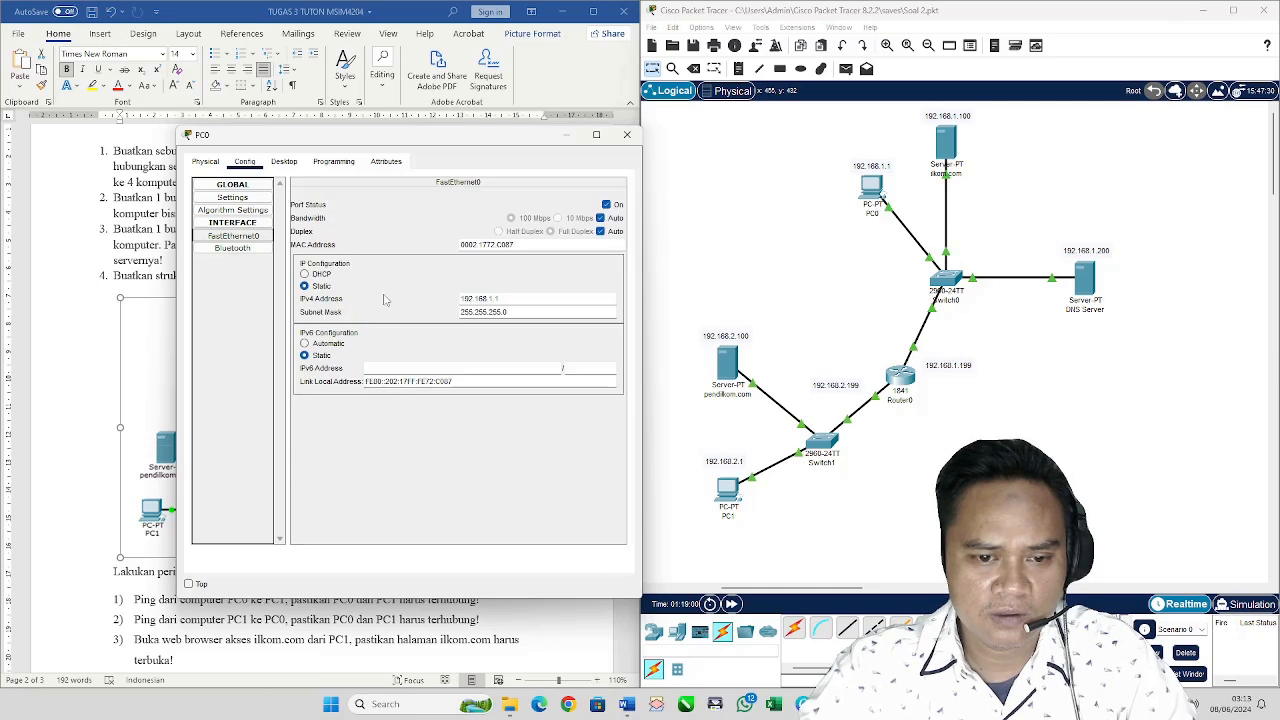
click(624, 136)
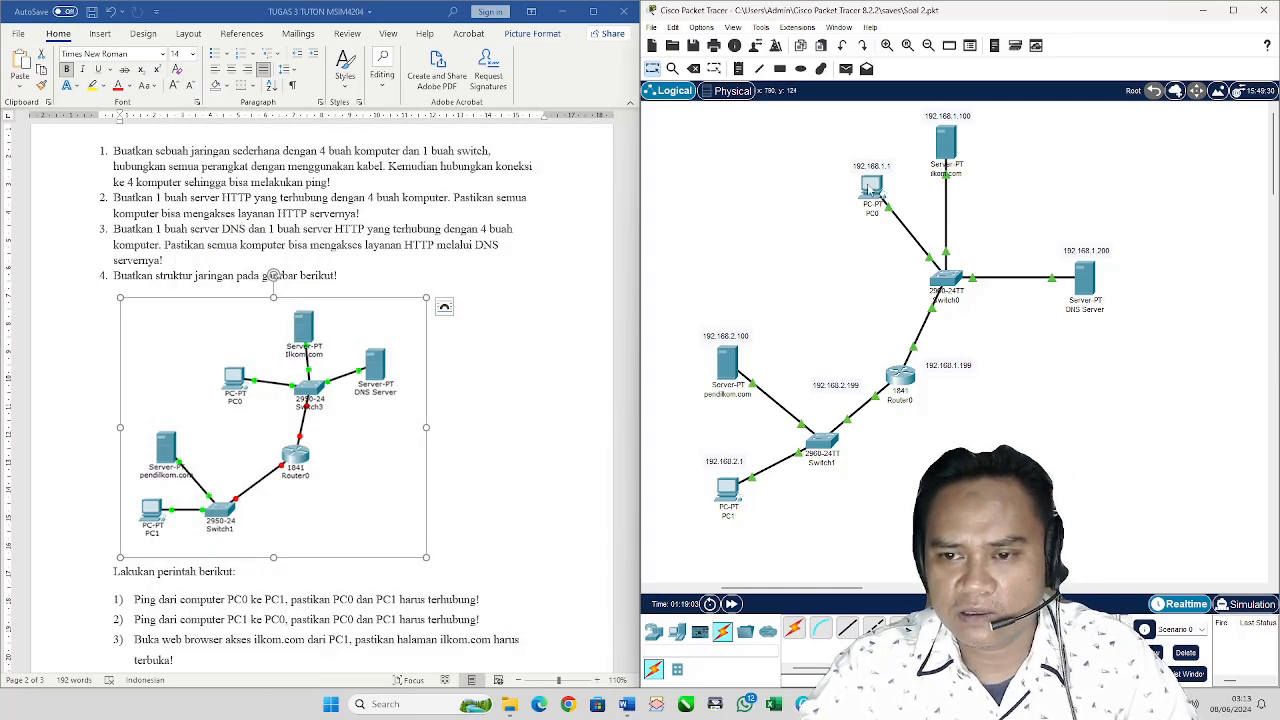
click(870, 186)
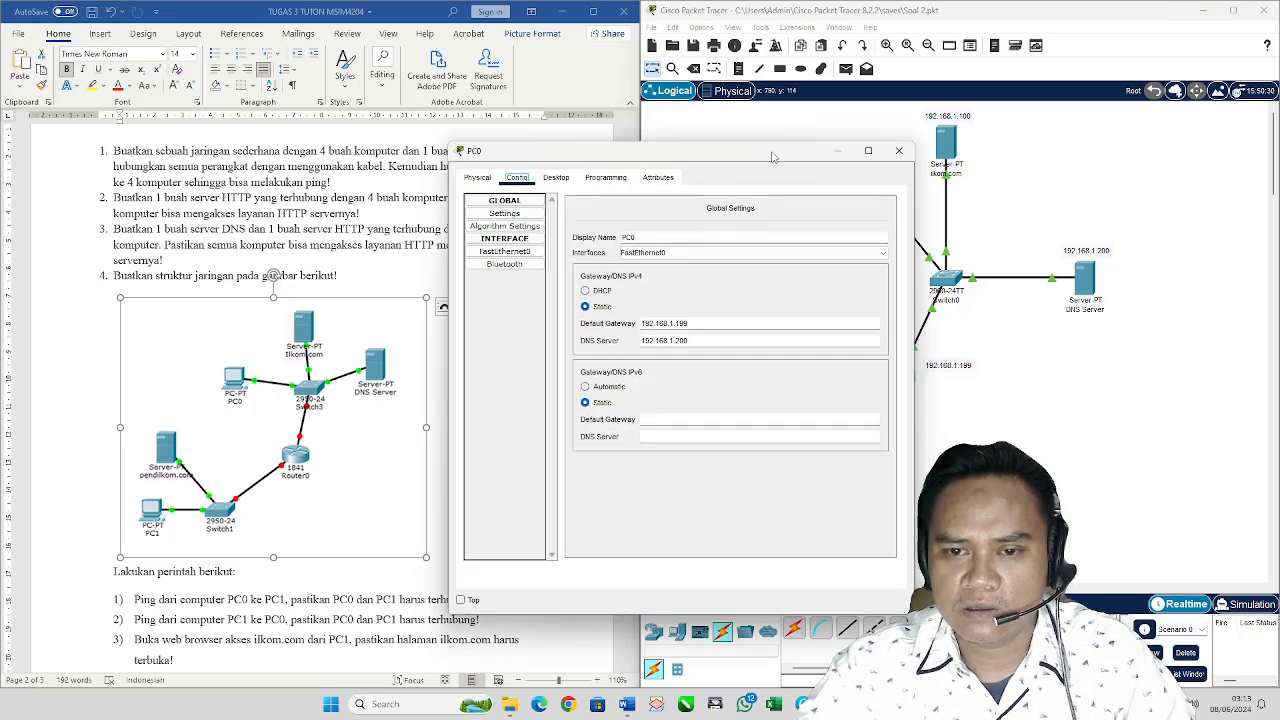
drag(771, 152, 539, 159)
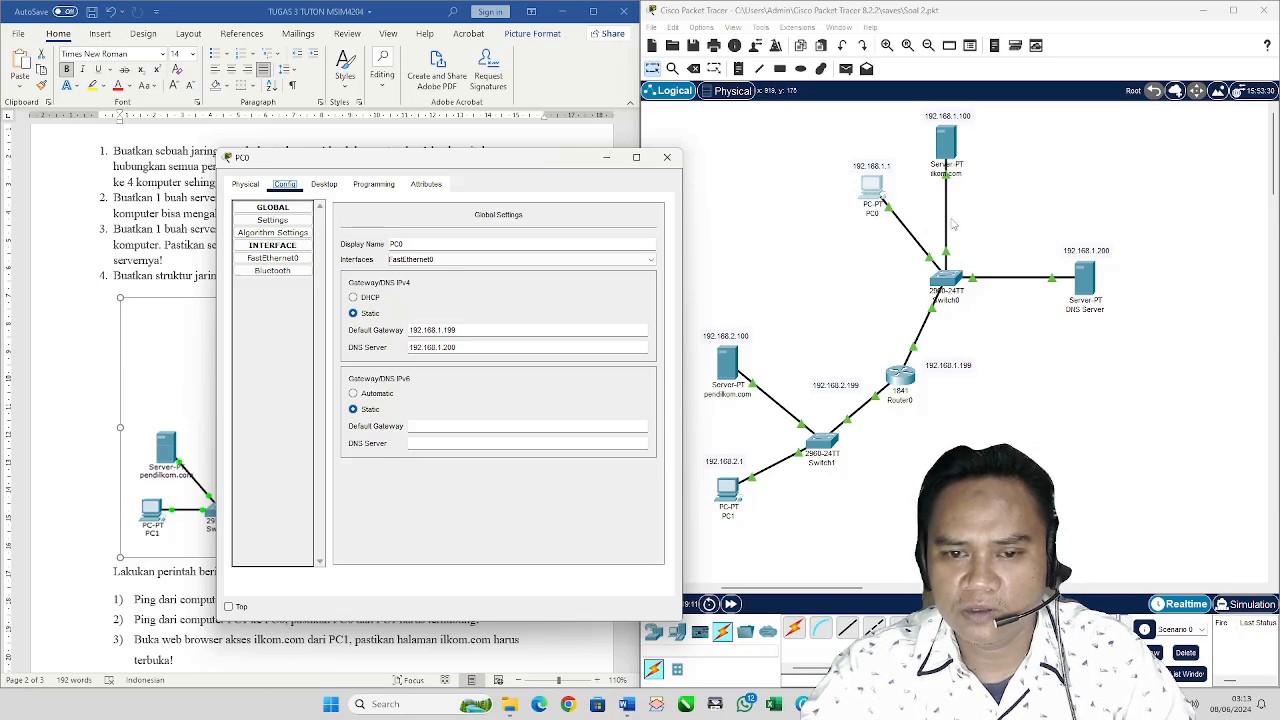
click(668, 159)
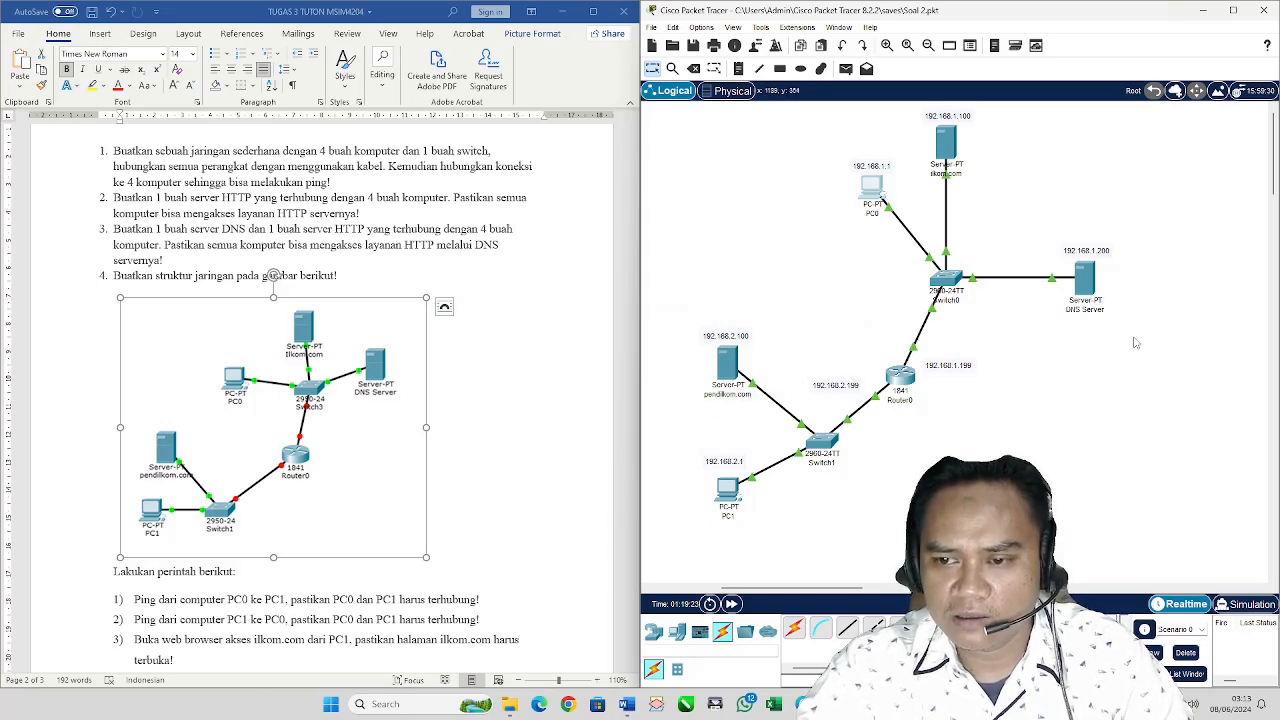
Step: Remove the existing ut.com record from the DNS service of the DNS Server
click(1082, 274)
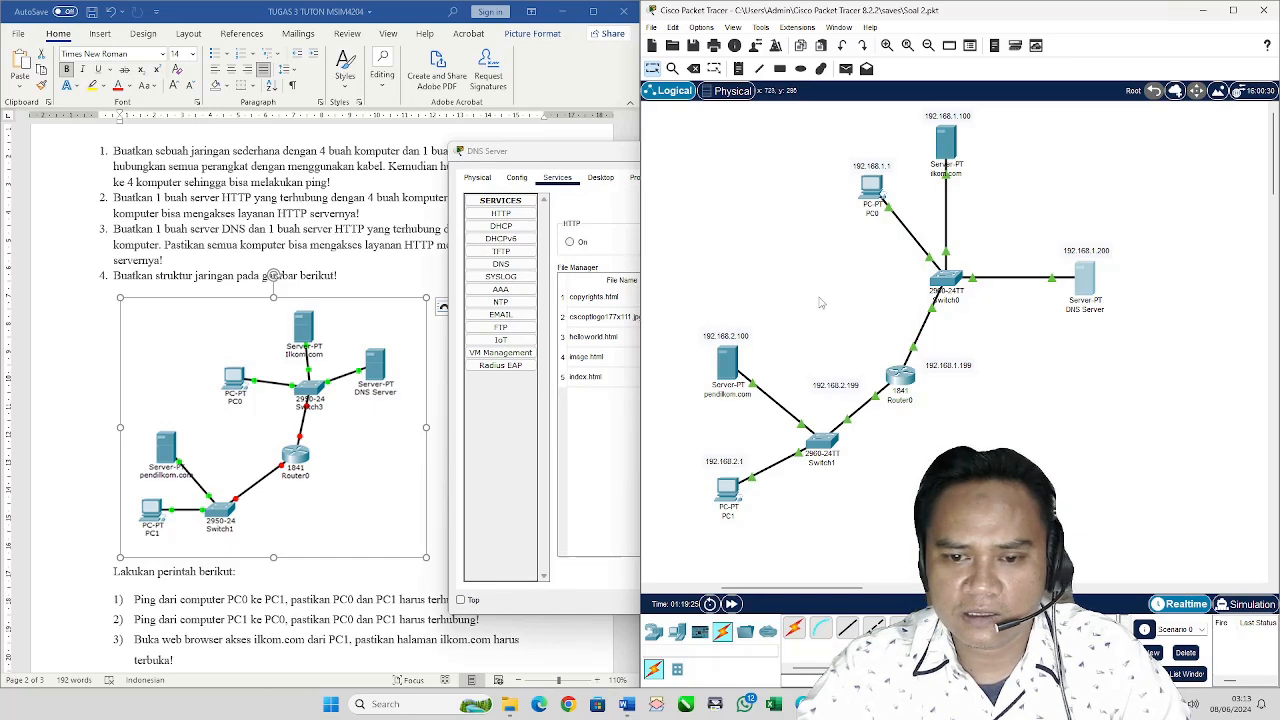
click(622, 221)
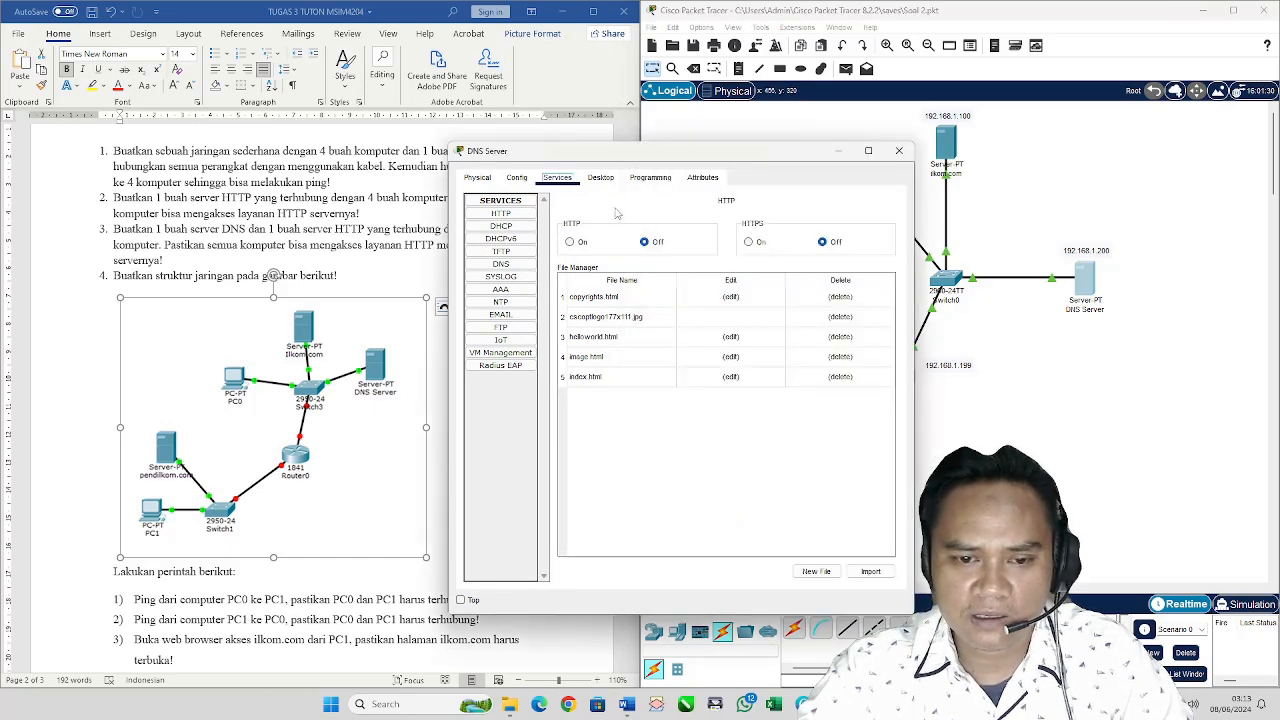
click(516, 262)
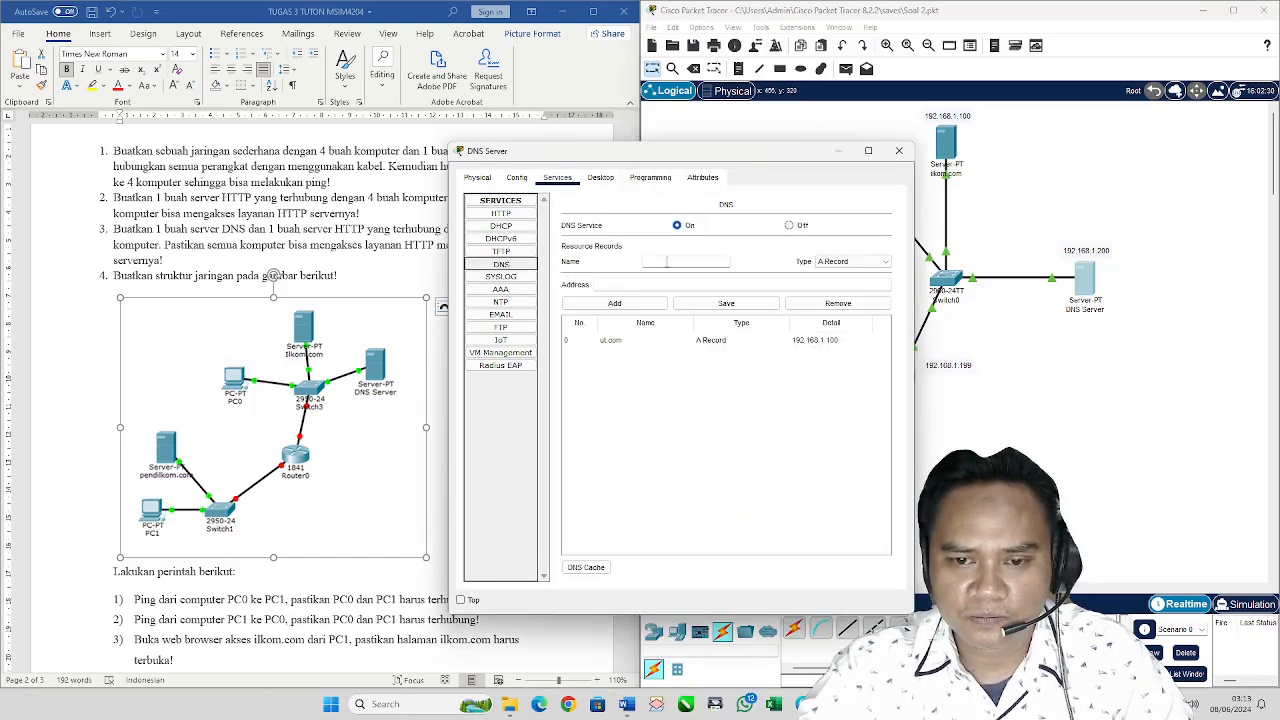
drag(762, 153, 670, 136)
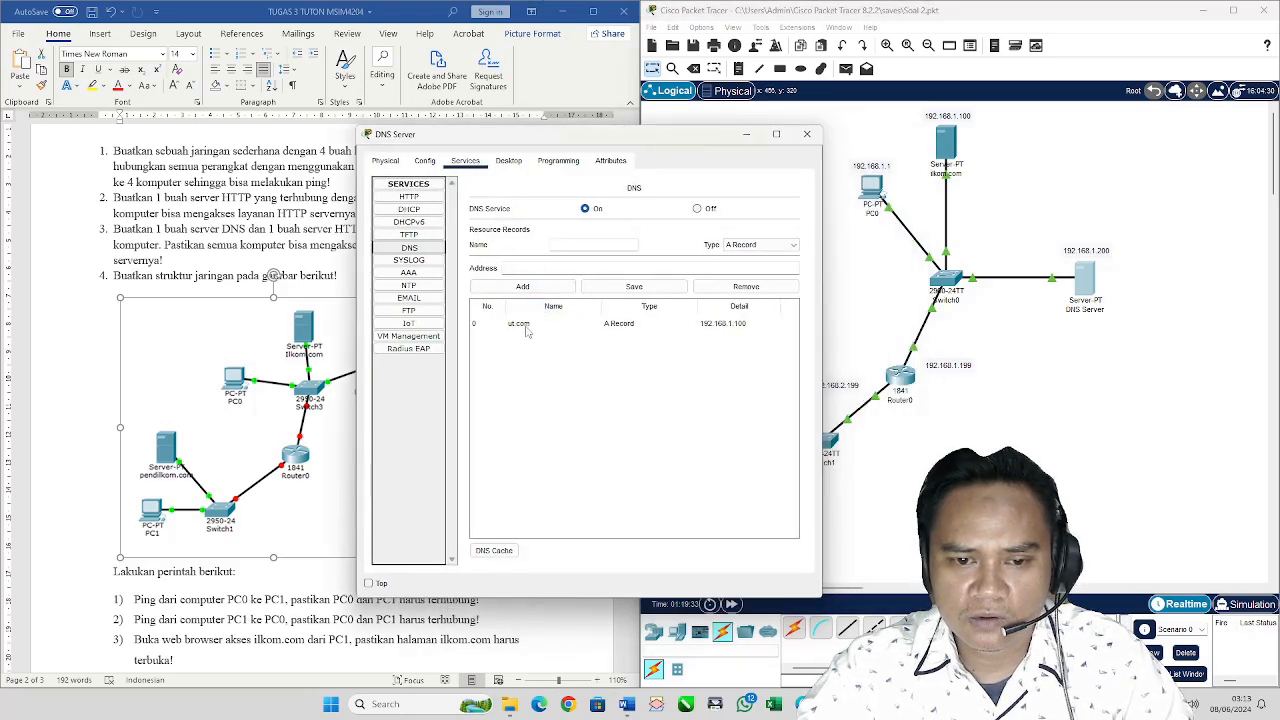
click(571, 268)
click(587, 243)
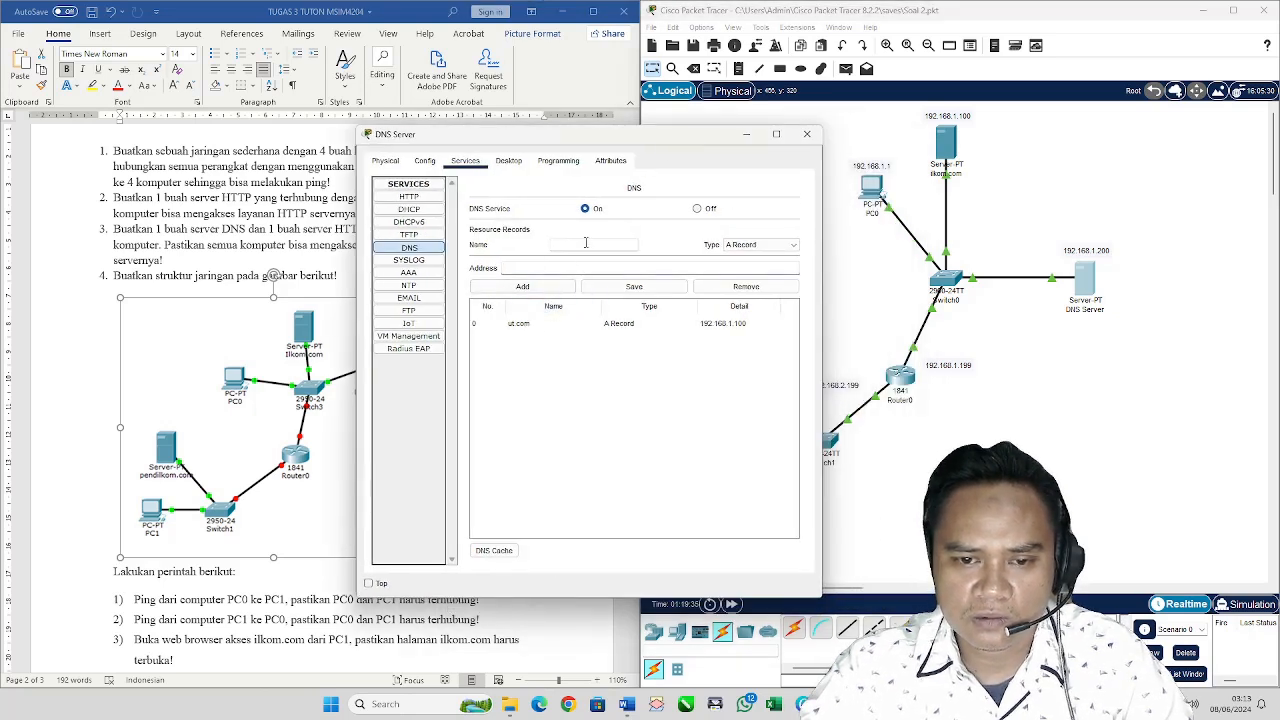
click(517, 326)
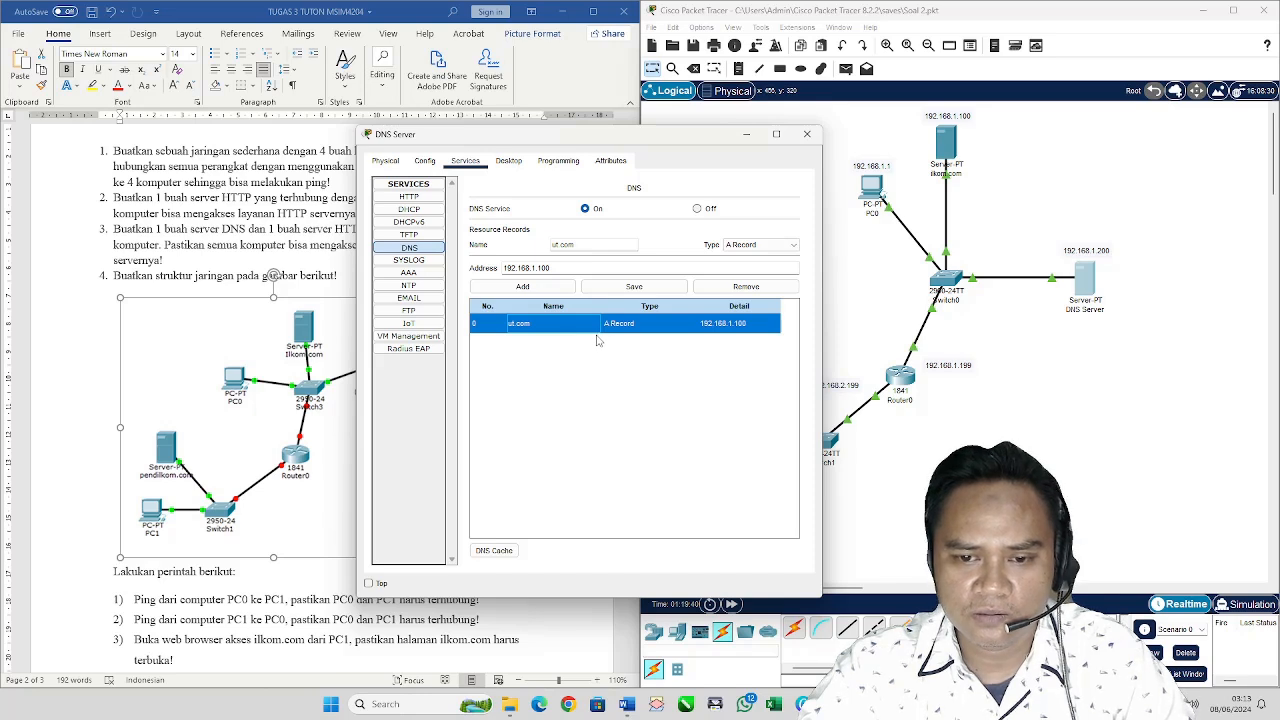
click(712, 288)
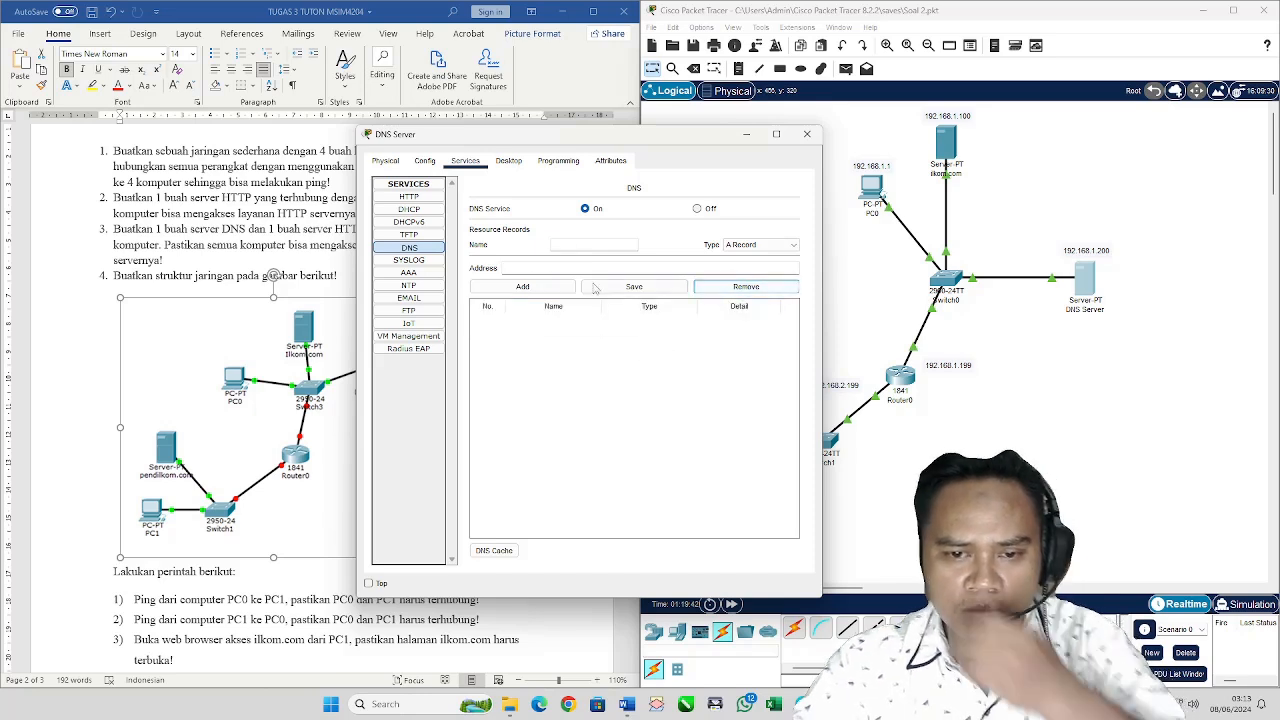
Step: Add a DNS A record named ilkom.com with the address 192.168.1.100 on the DNS Server
click(573, 244)
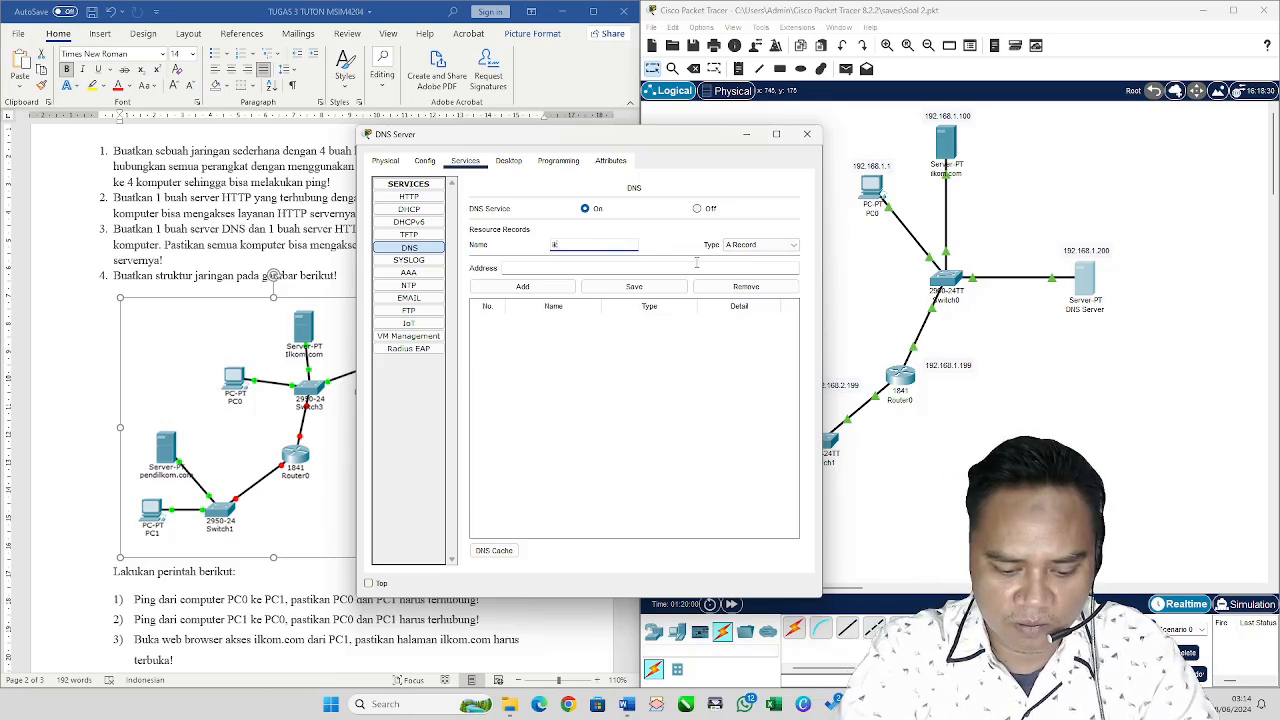
text(ilkom)
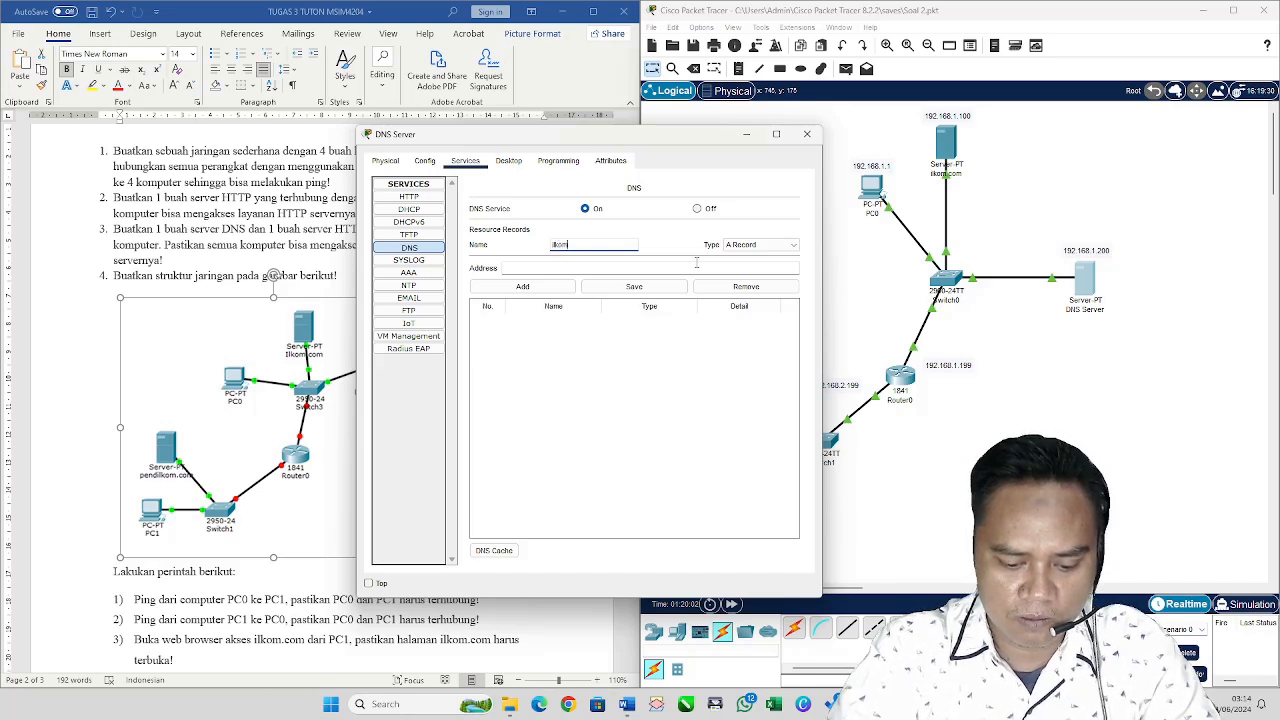
text(.com)
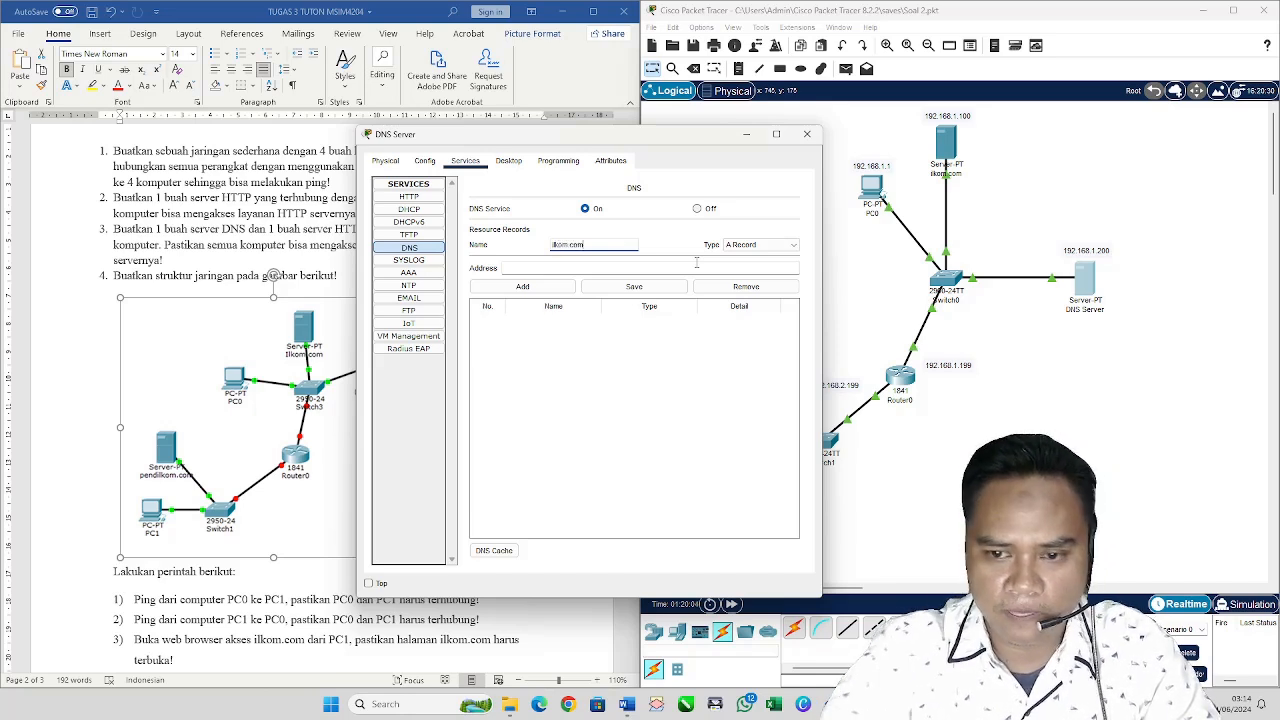
click(546, 269)
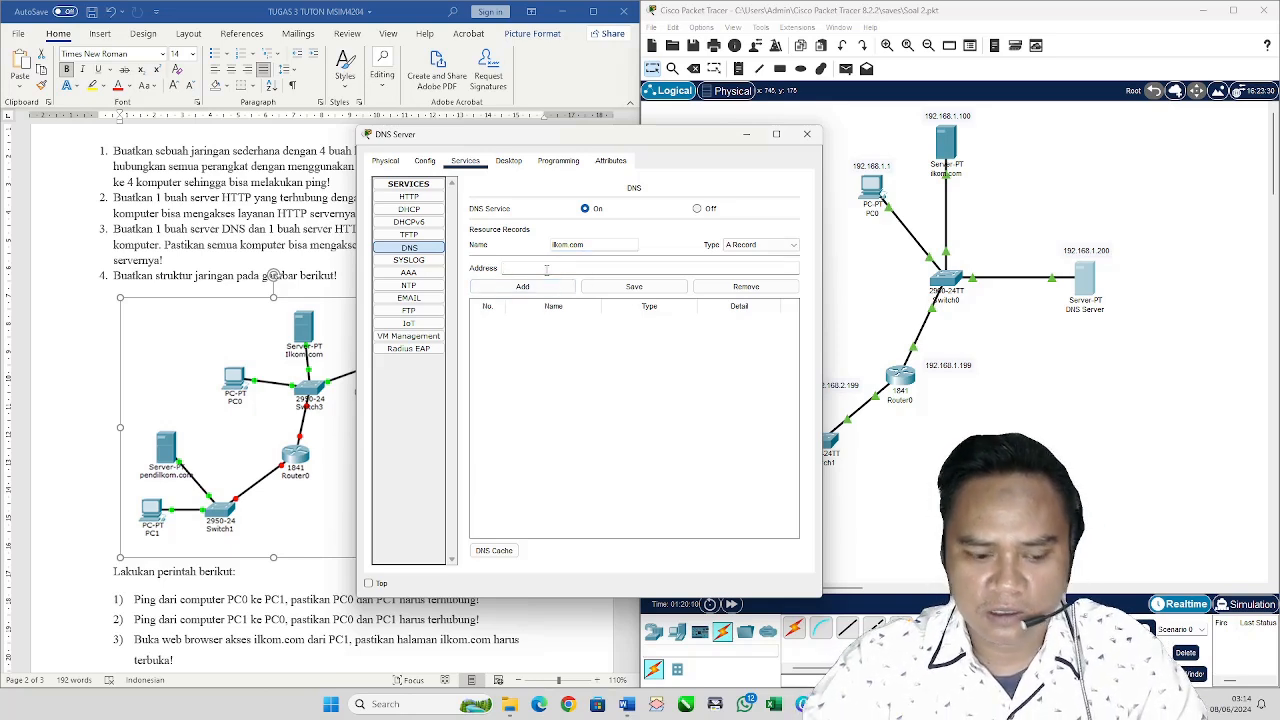
text(192)
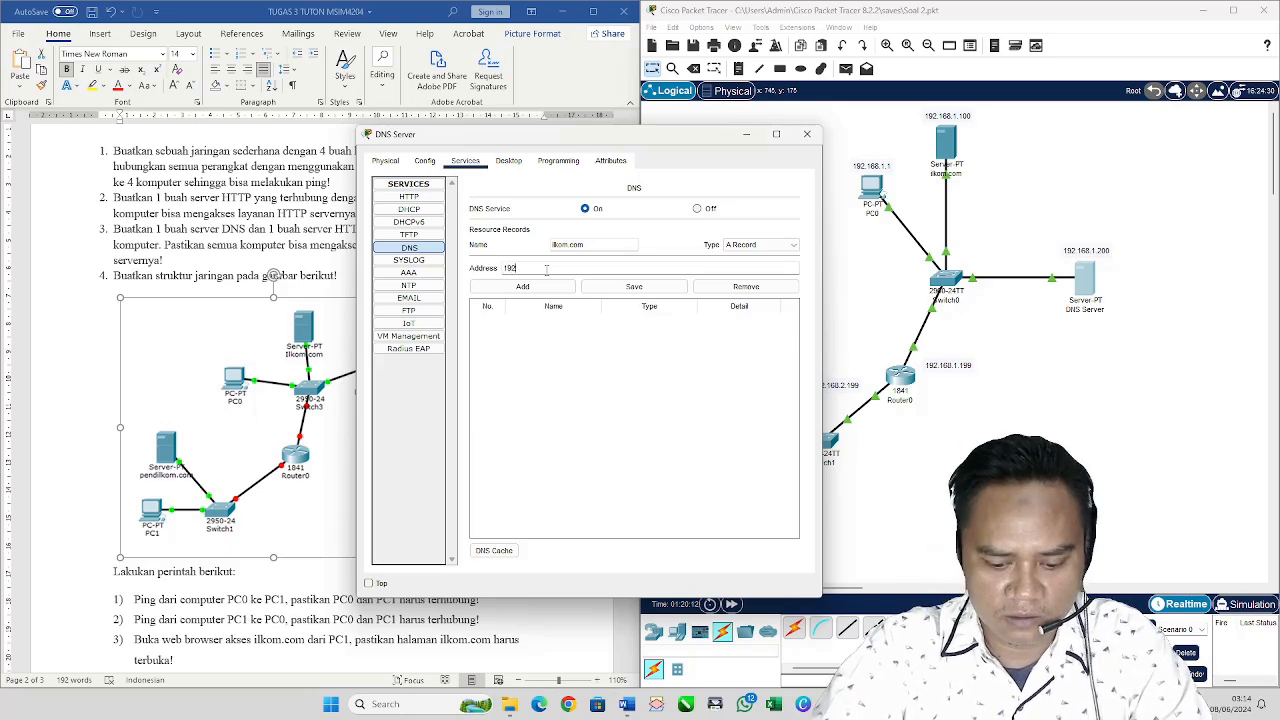
text(.168)
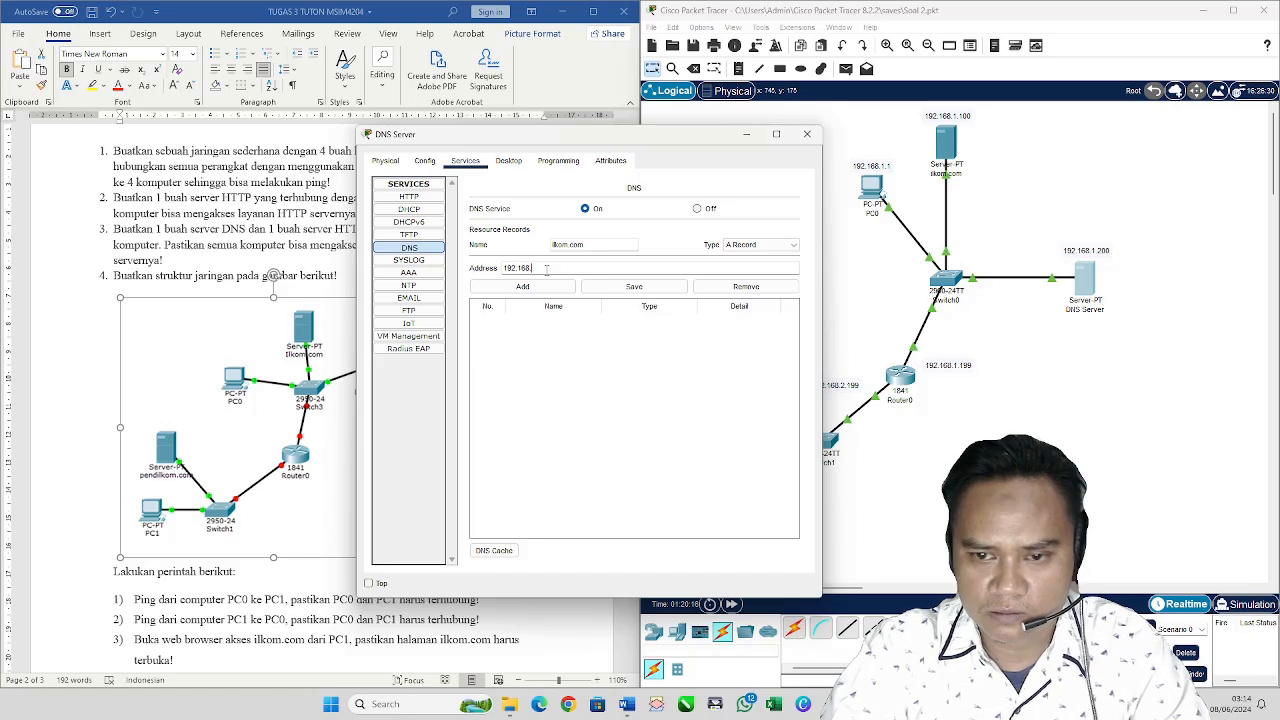
text(.1.10)
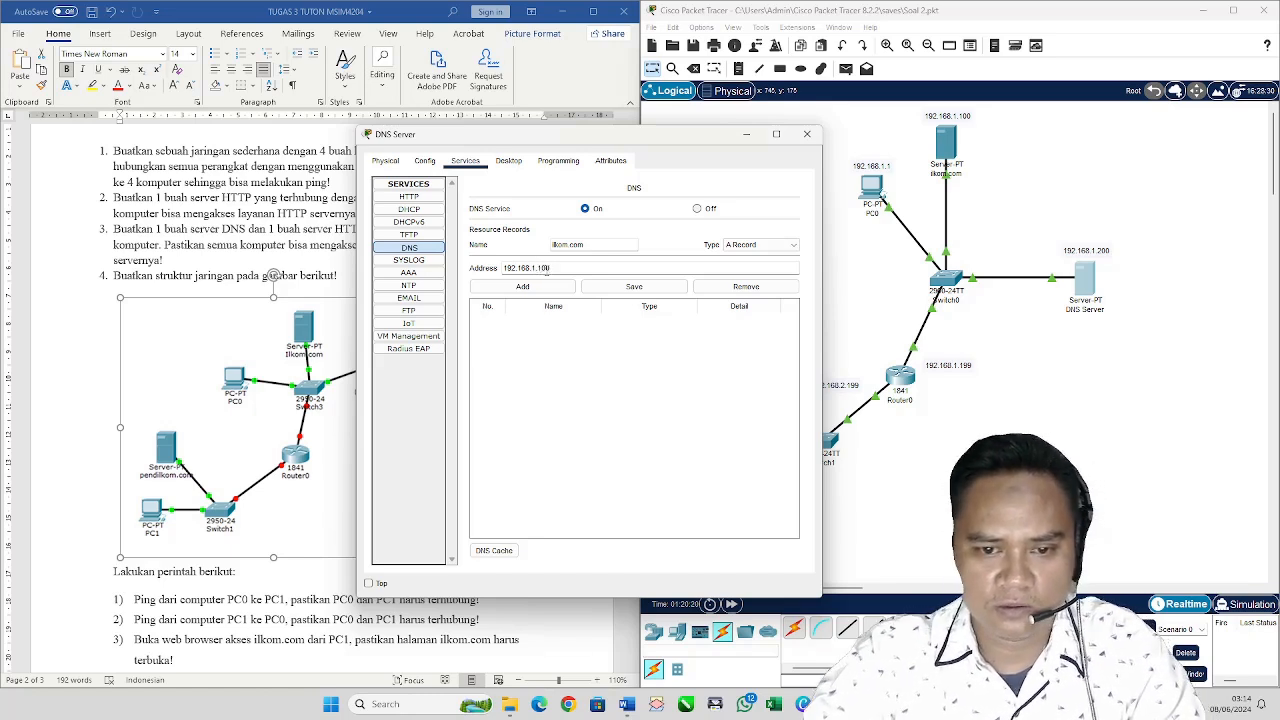
text(0)
click(522, 286)
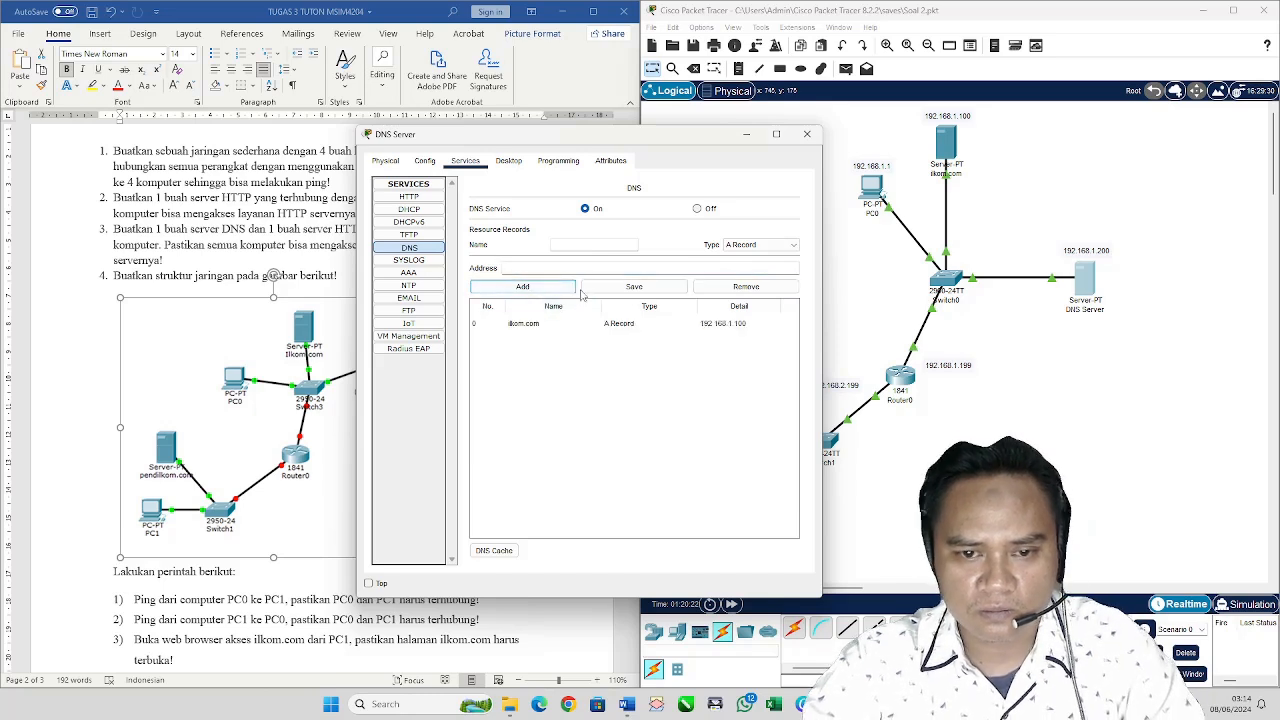
Step: Add a DNS A record named pendilkom.com with the address 192.168.2.100 and close the DNS Server window
click(582, 244)
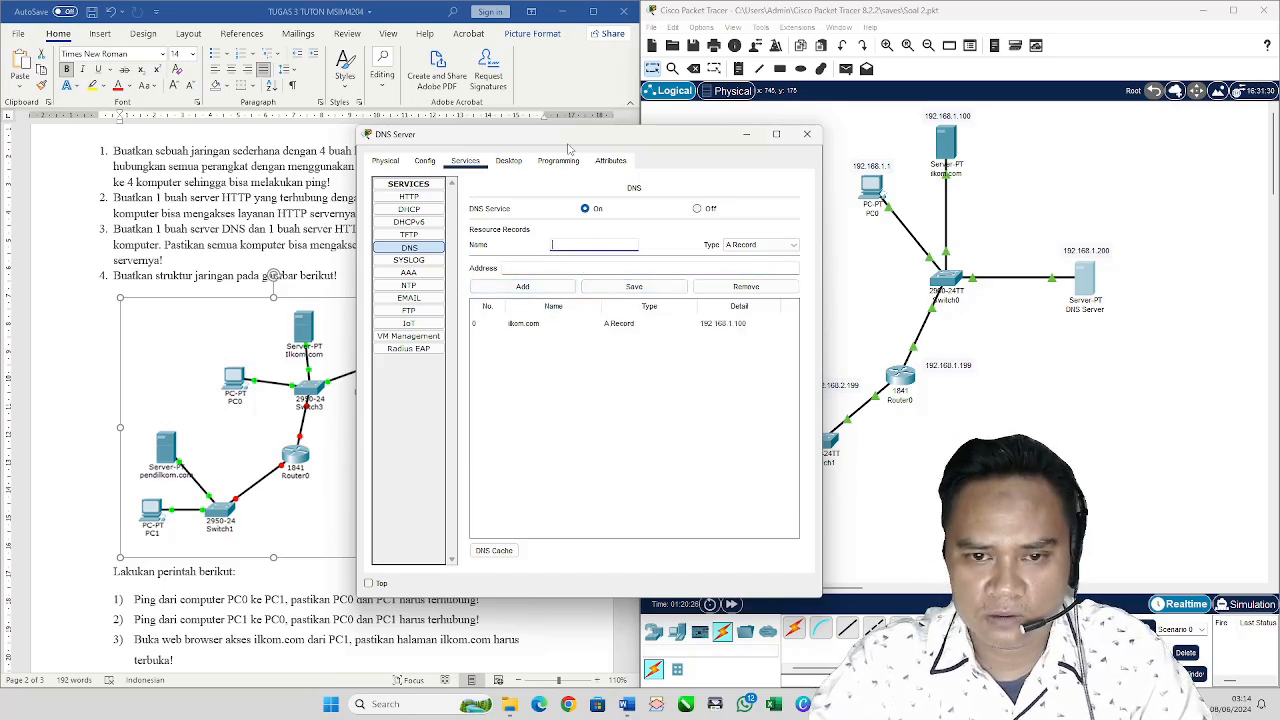
drag(569, 145, 421, 157)
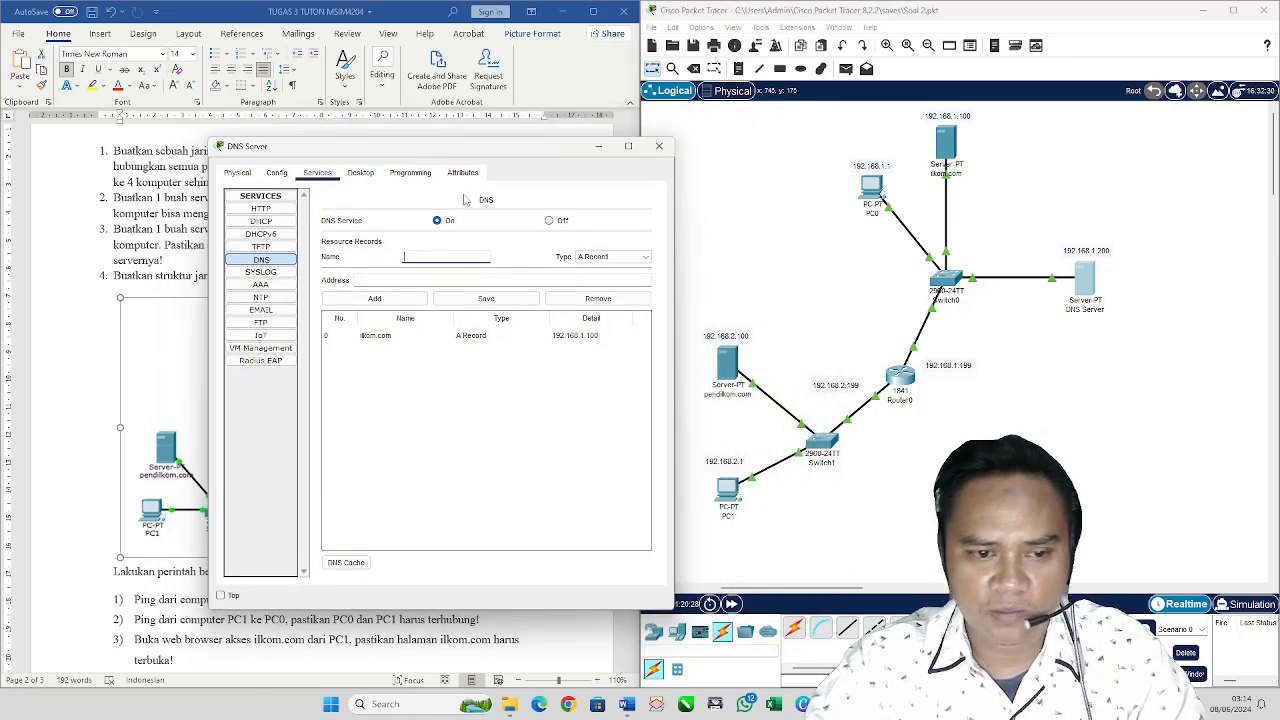
text(pen)
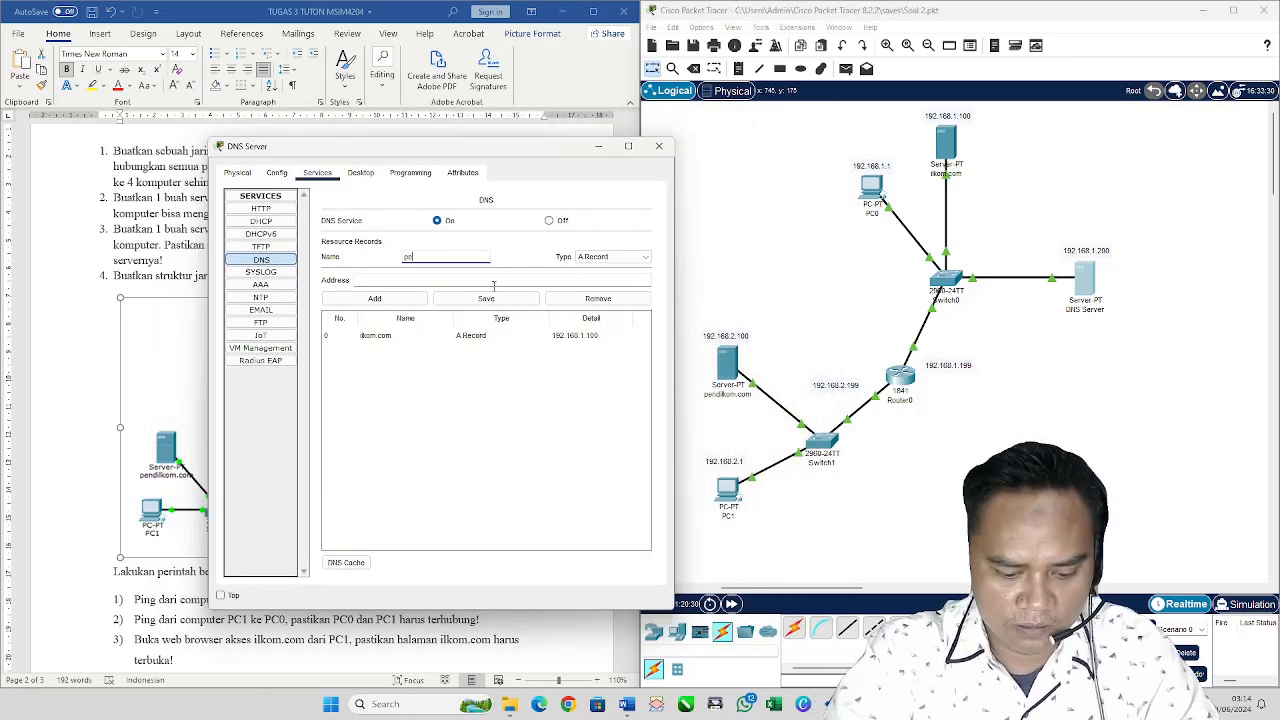
text(dil)
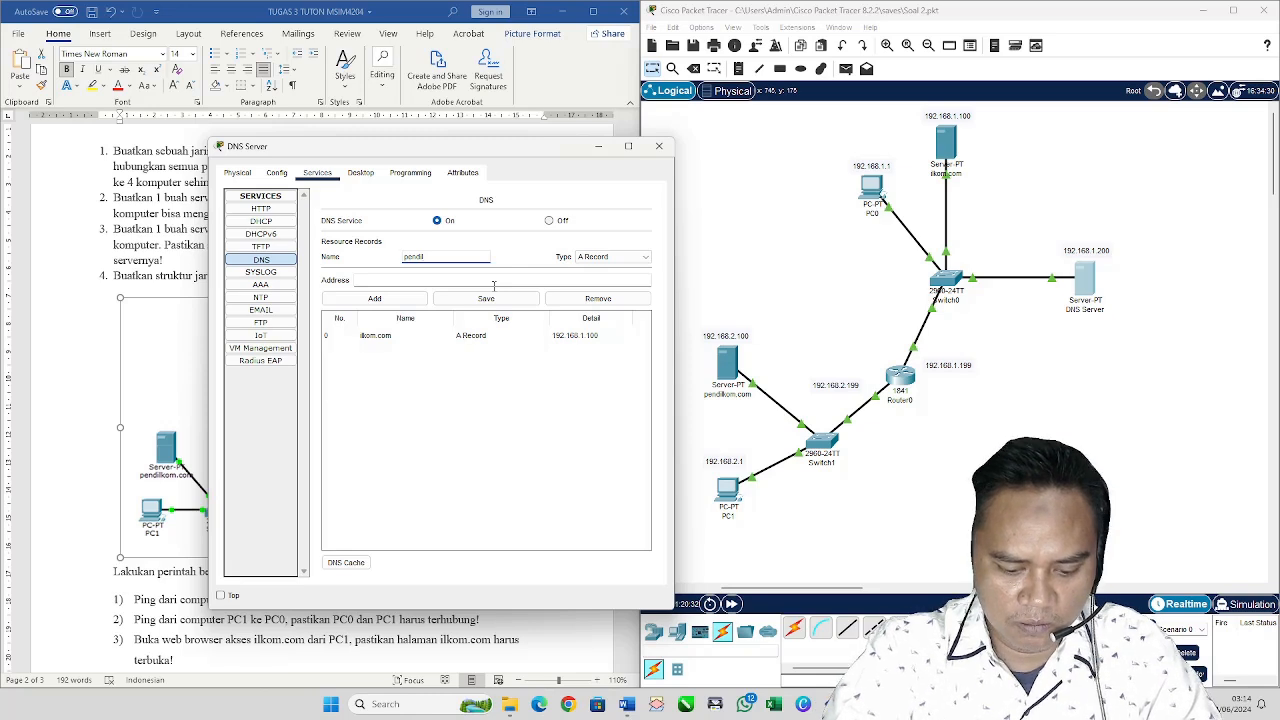
text(kom.com)
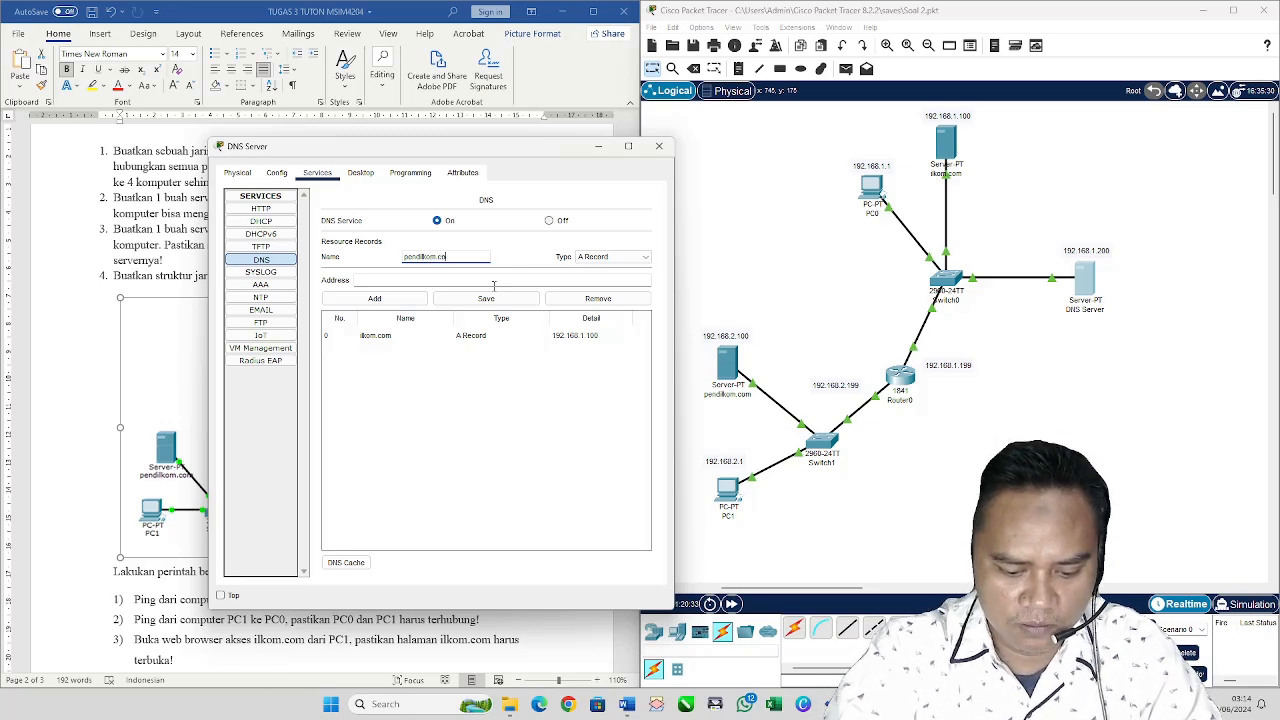
click(385, 279)
text(19)
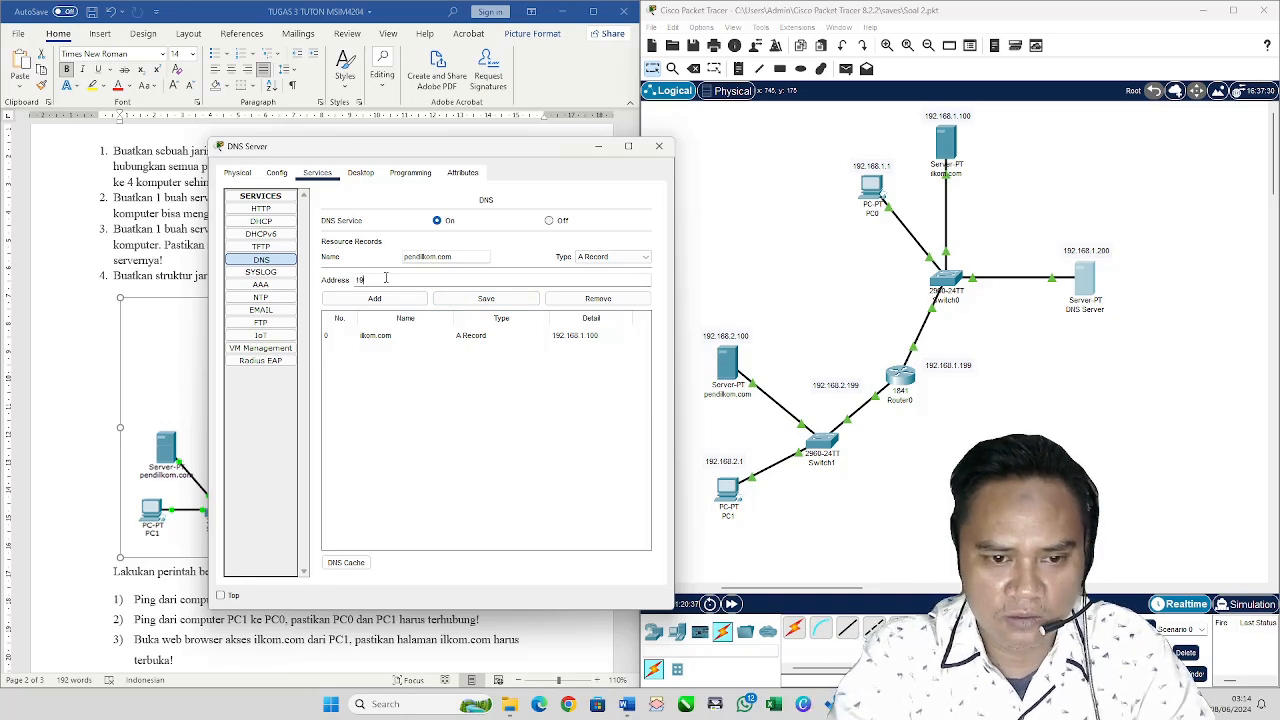
text(2.168.2)
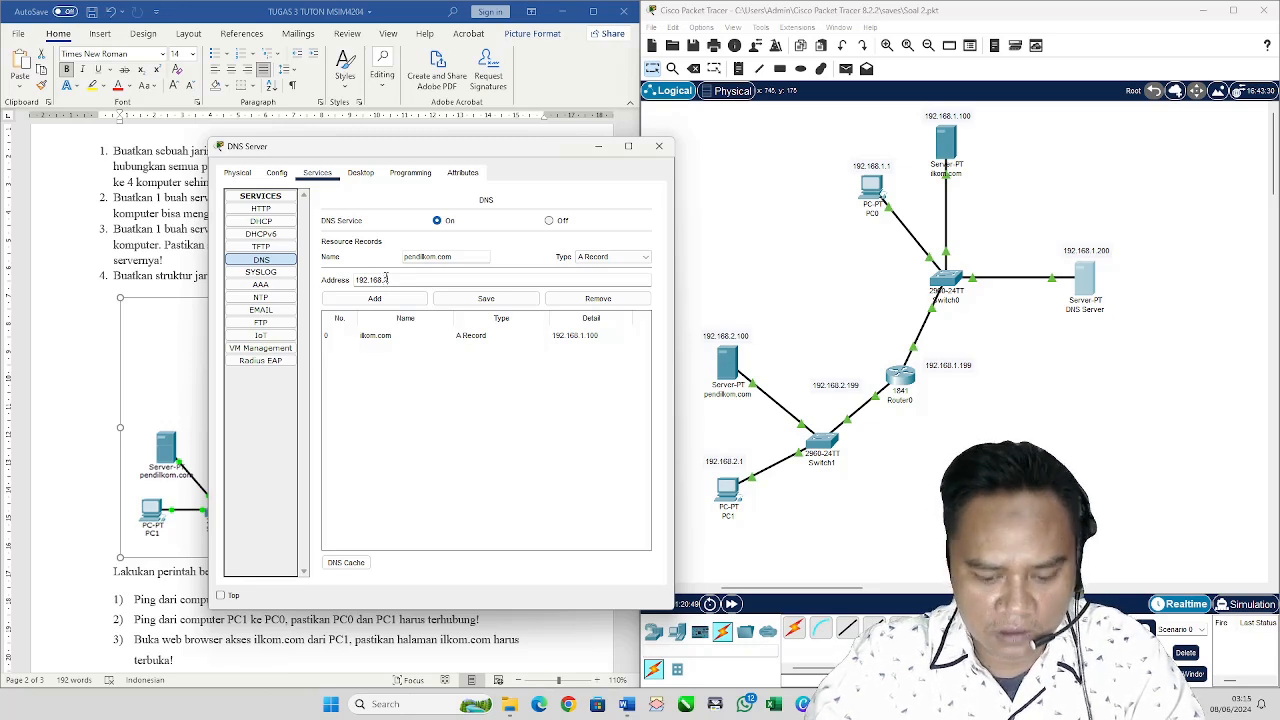
text(.100)
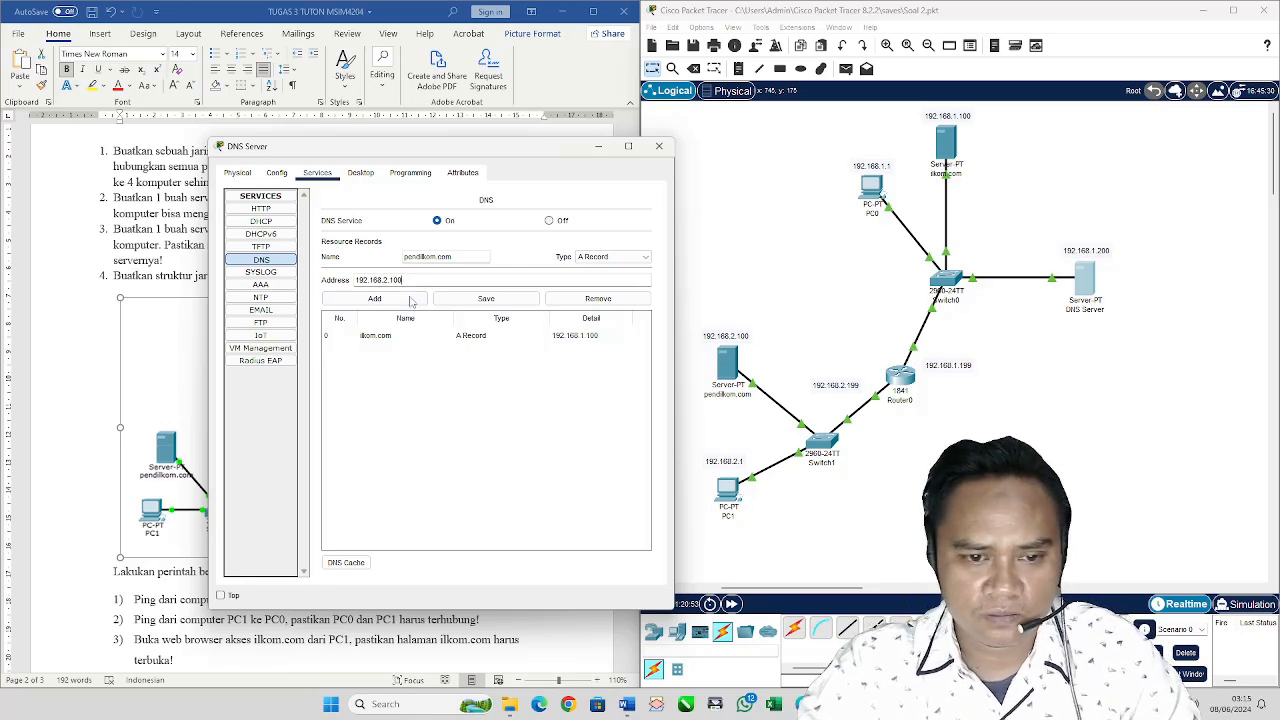
click(474, 302)
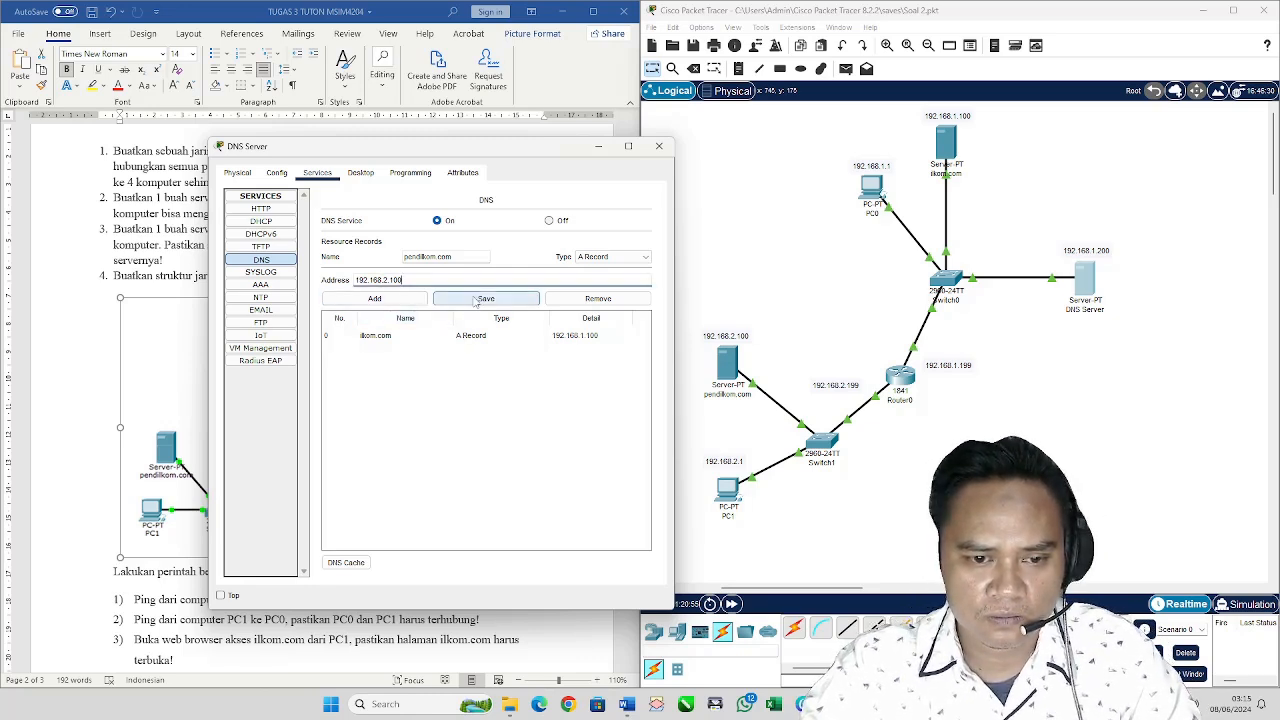
click(420, 303)
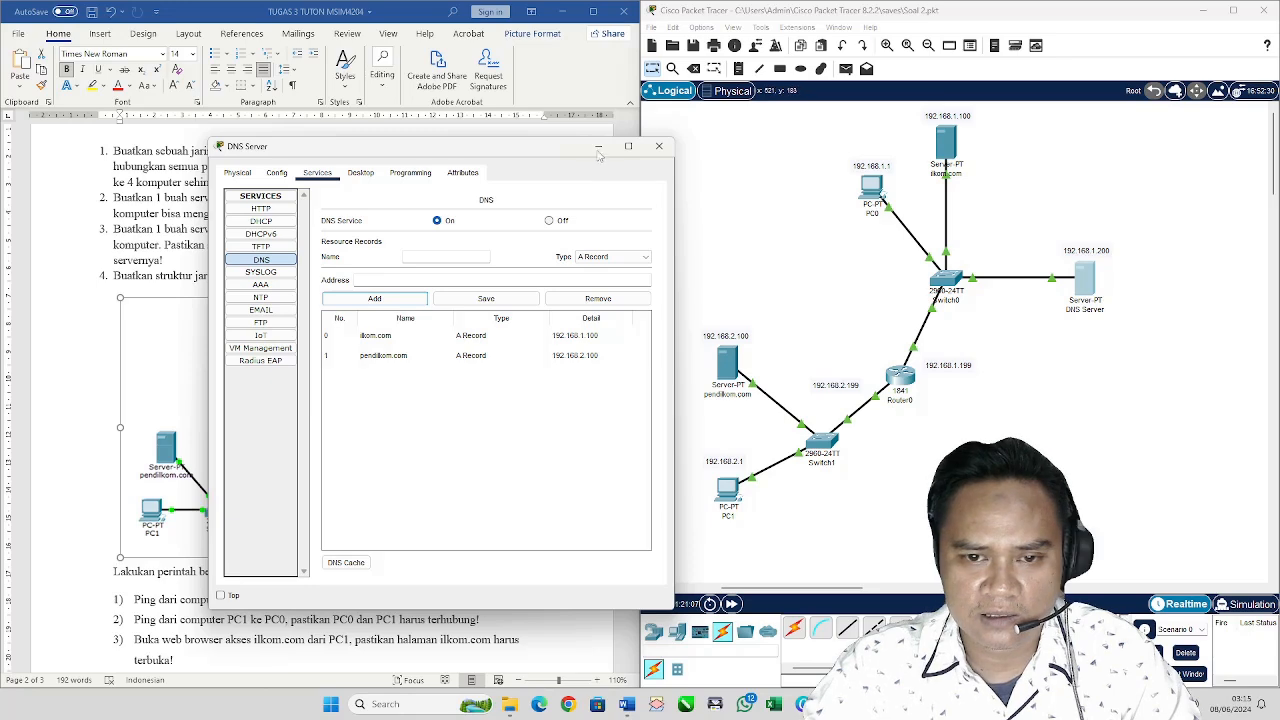
click(659, 146)
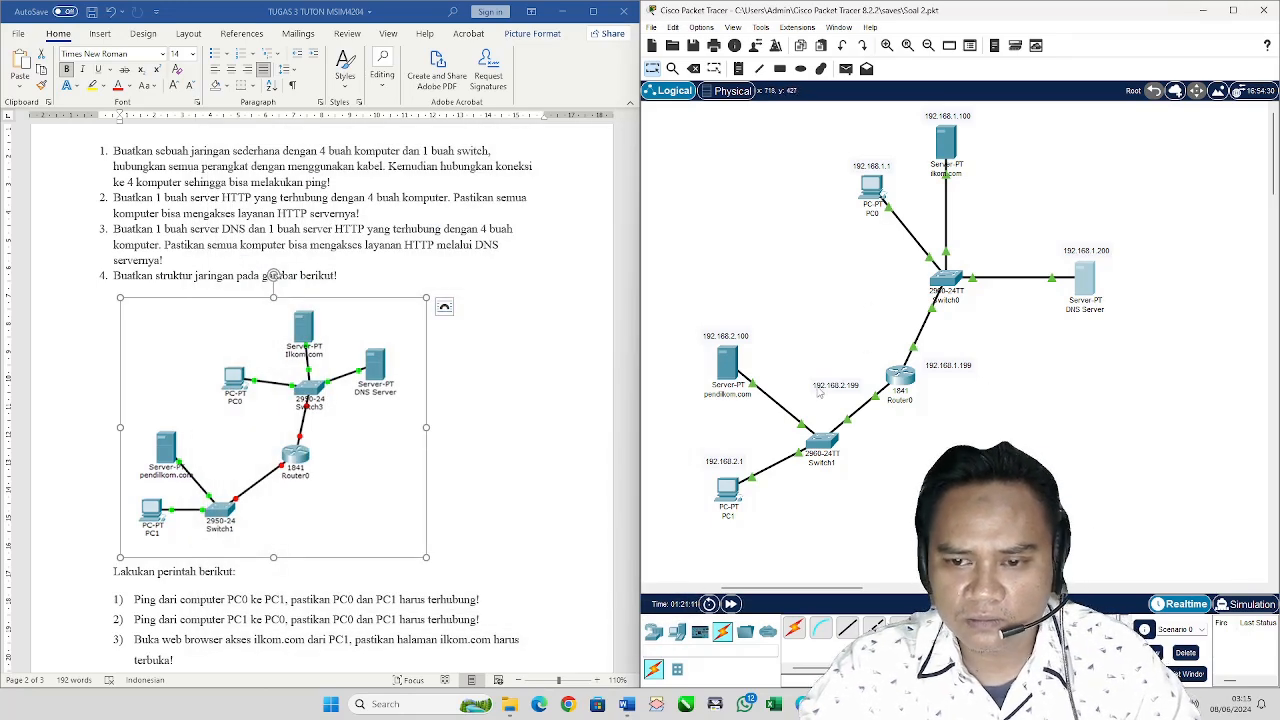
click(871, 188)
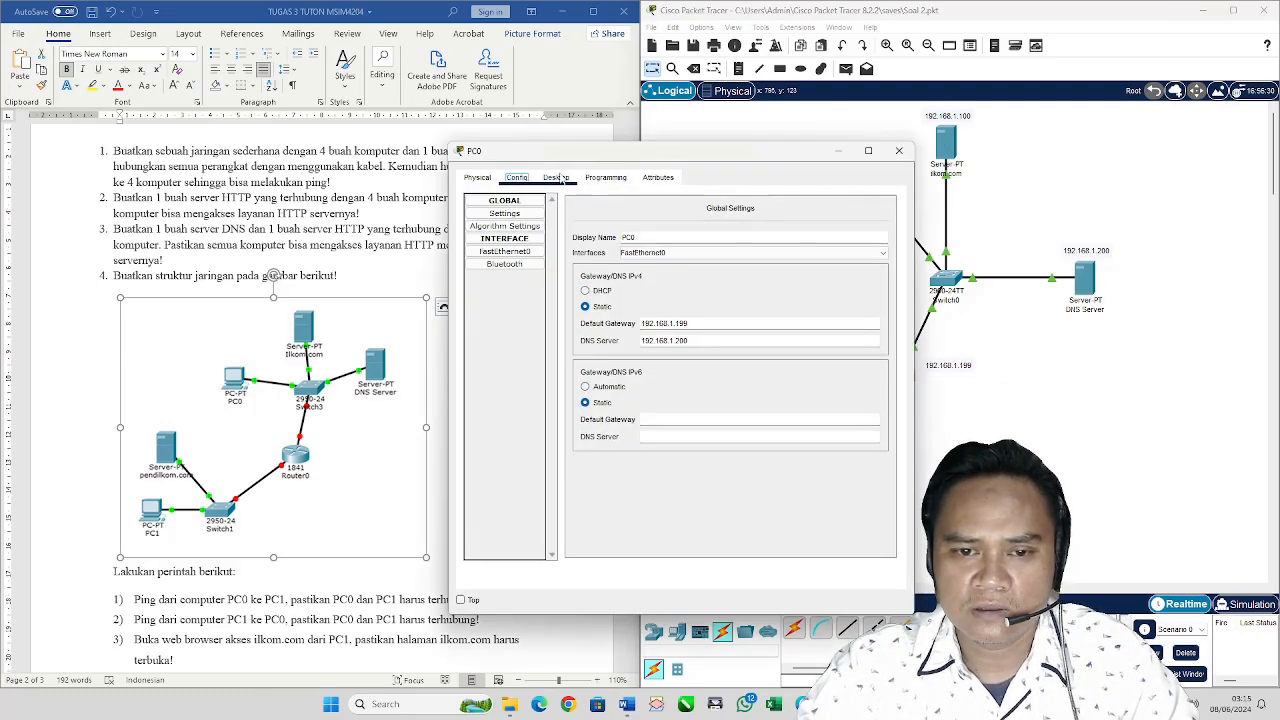
click(560, 178)
drag(742, 150, 549, 117)
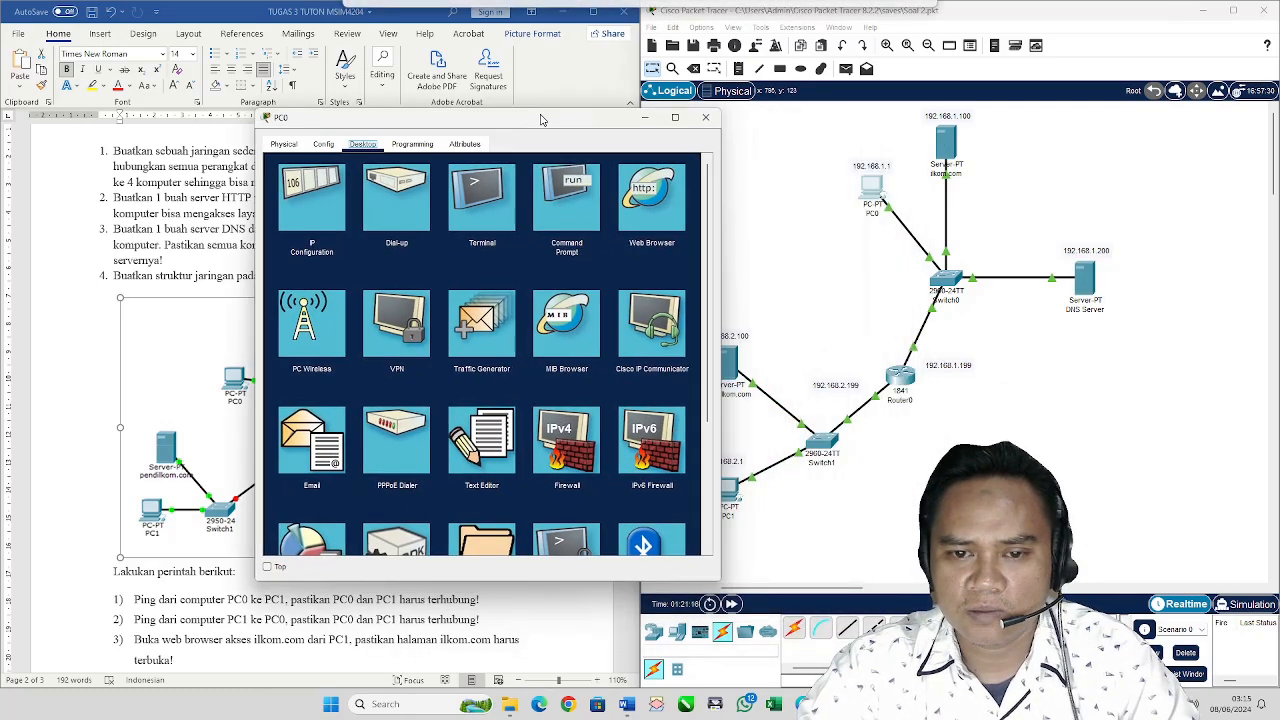
click(658, 200)
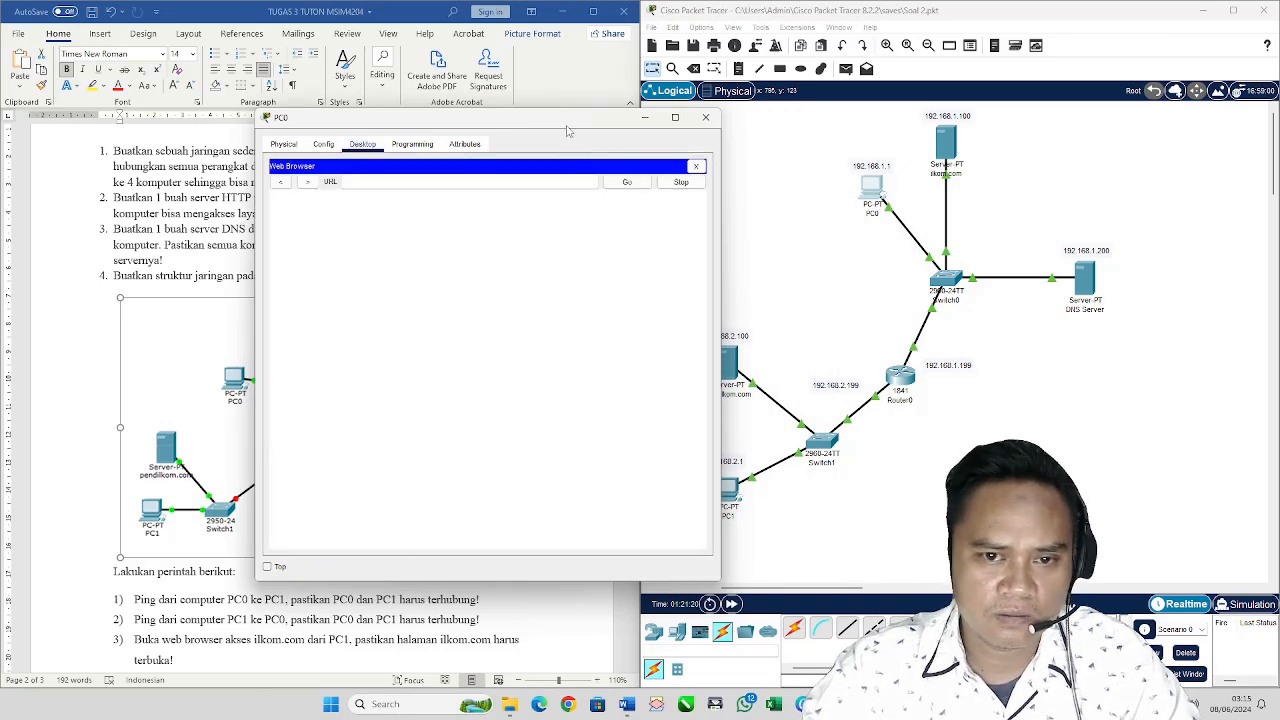
drag(566, 122, 829, 134)
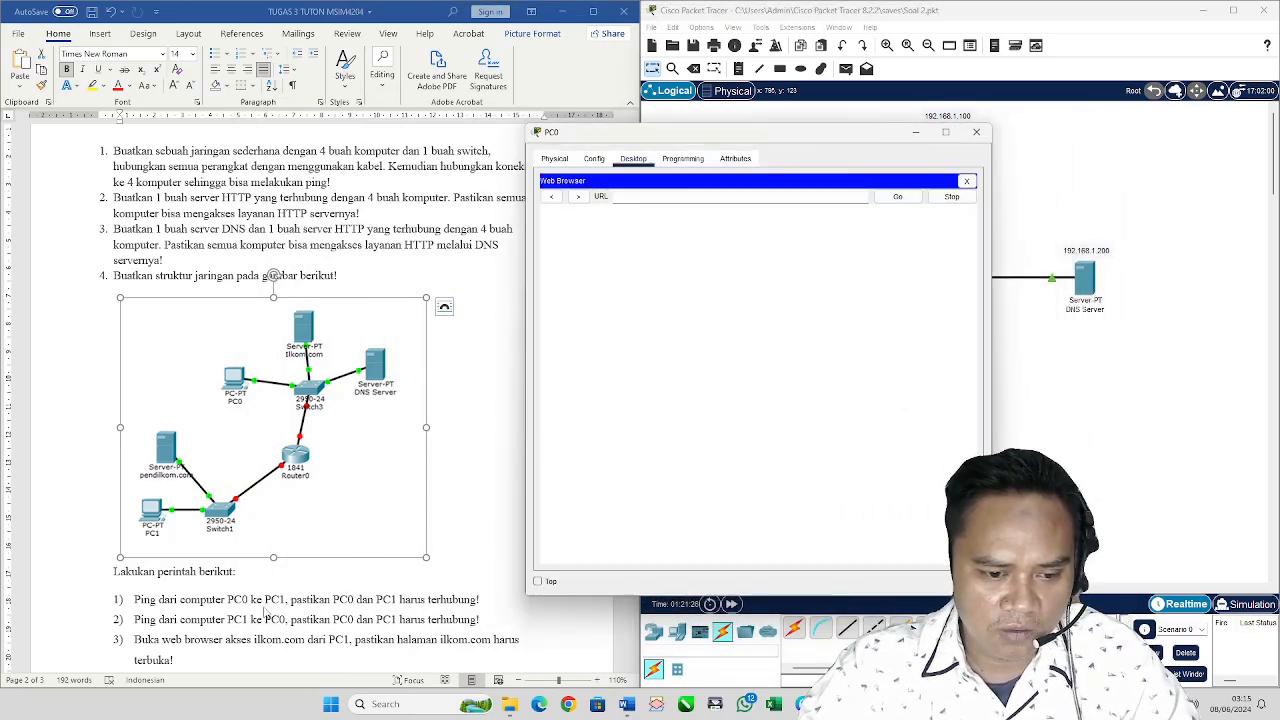
click(976, 132)
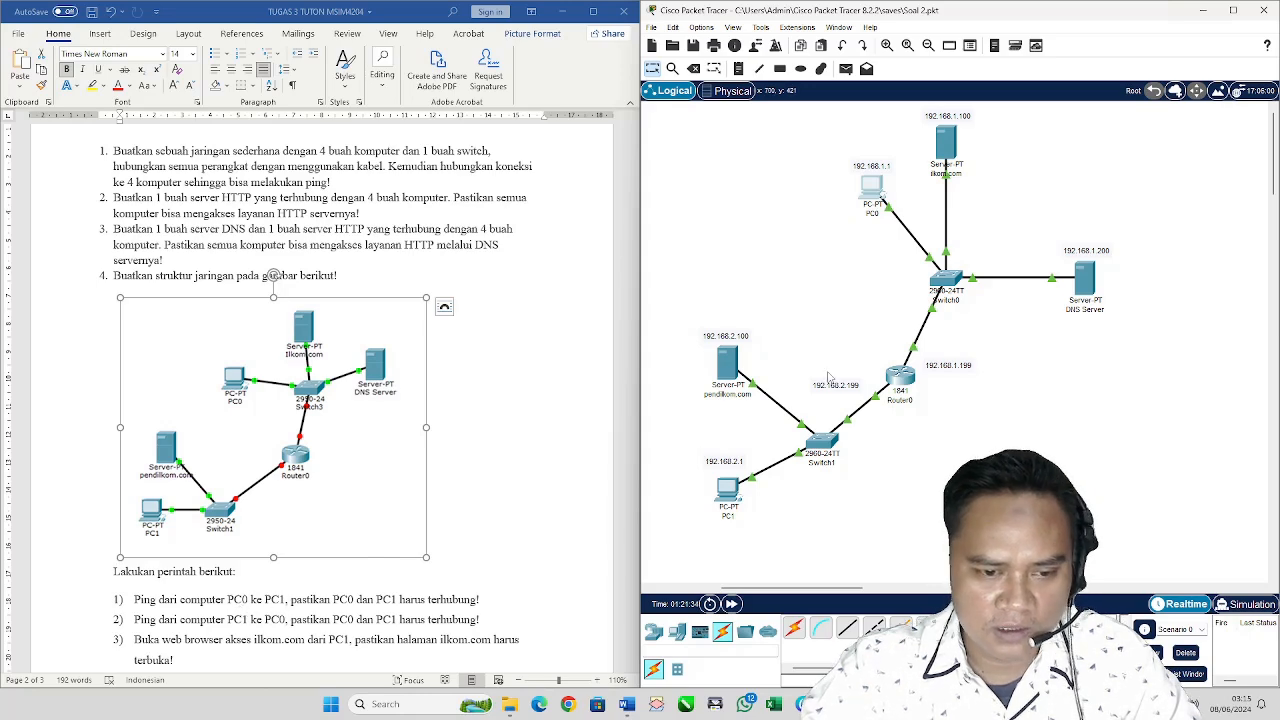
Step: Open the Command Prompt on PC0 and try to clear its earlier output with the cls command
click(878, 193)
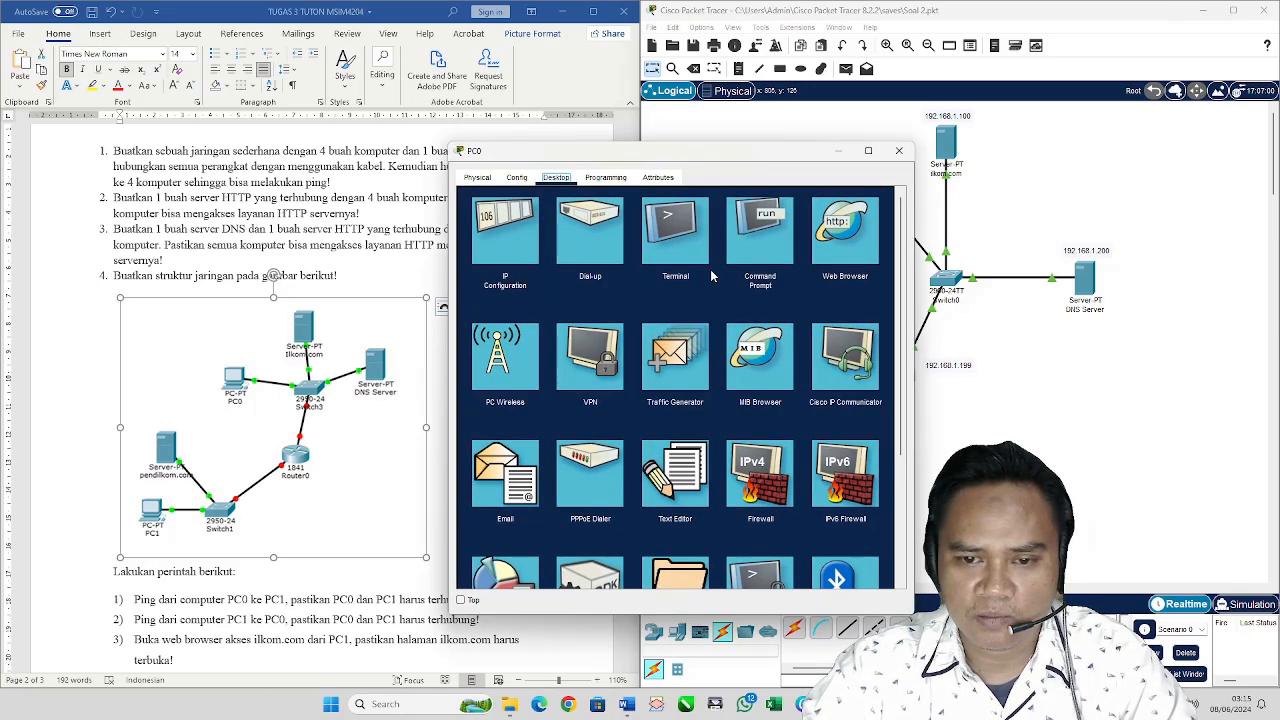
click(757, 228)
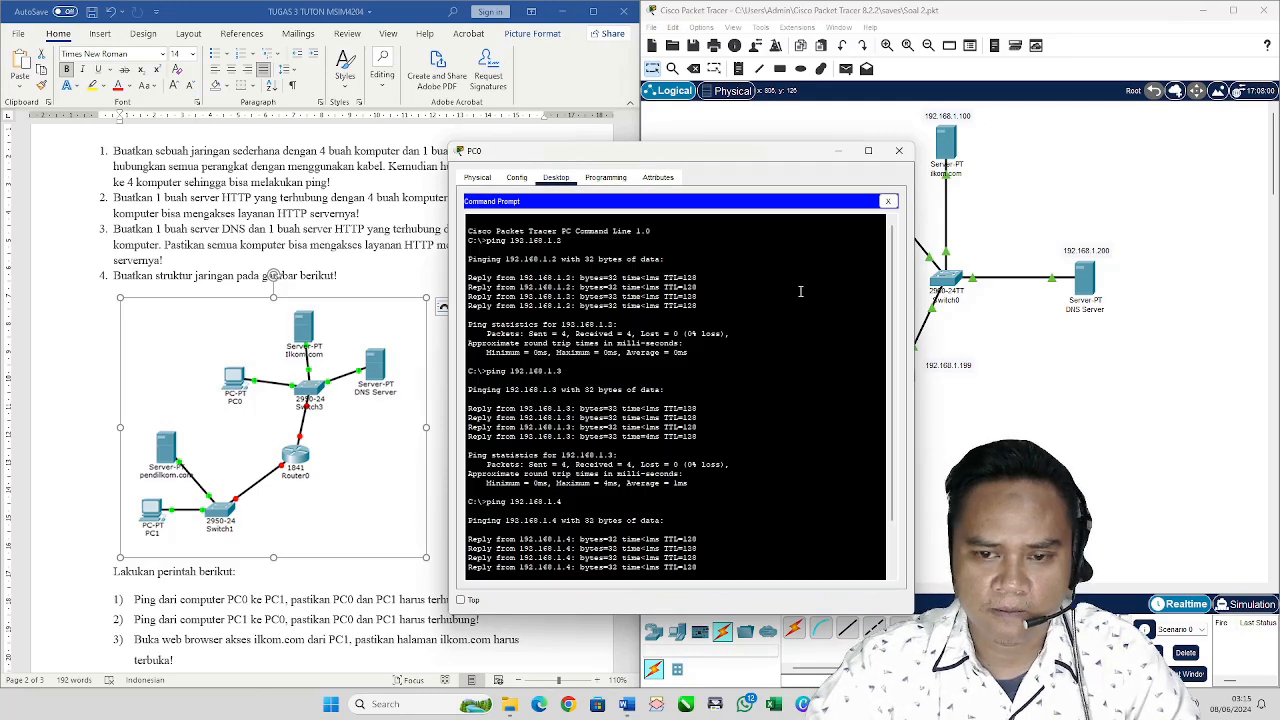
text(ping)
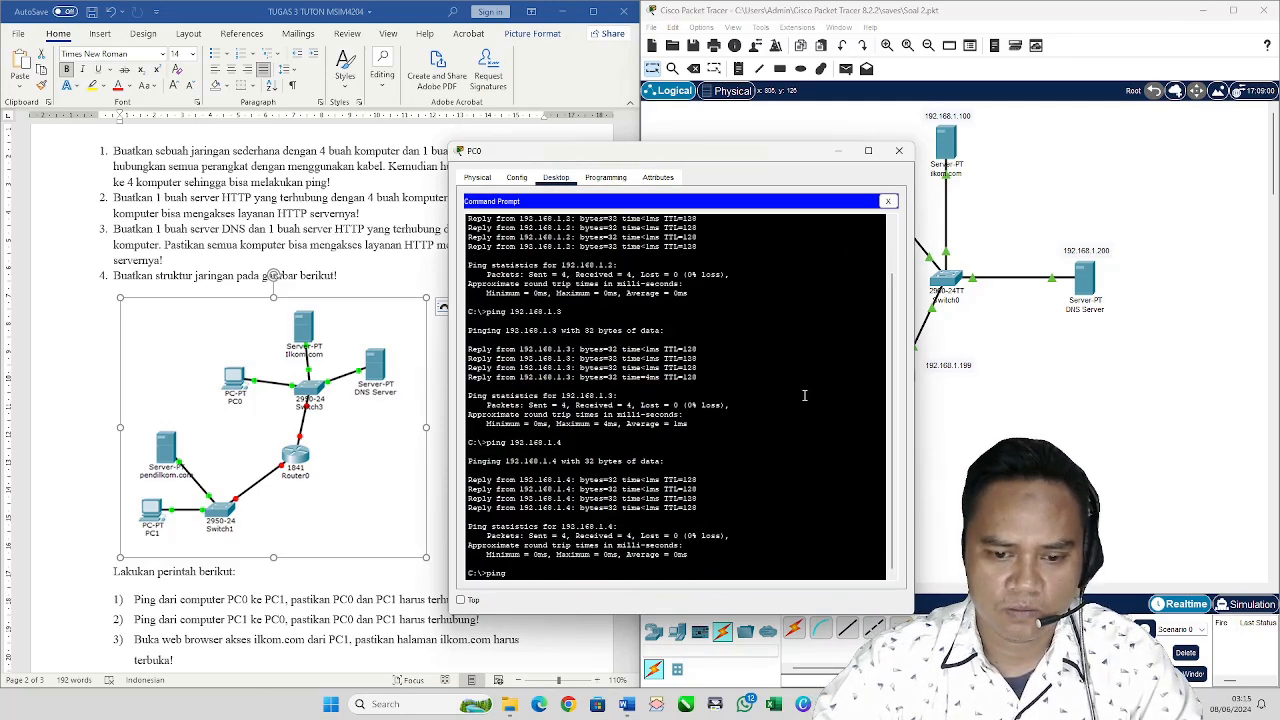
key(BackSpace)
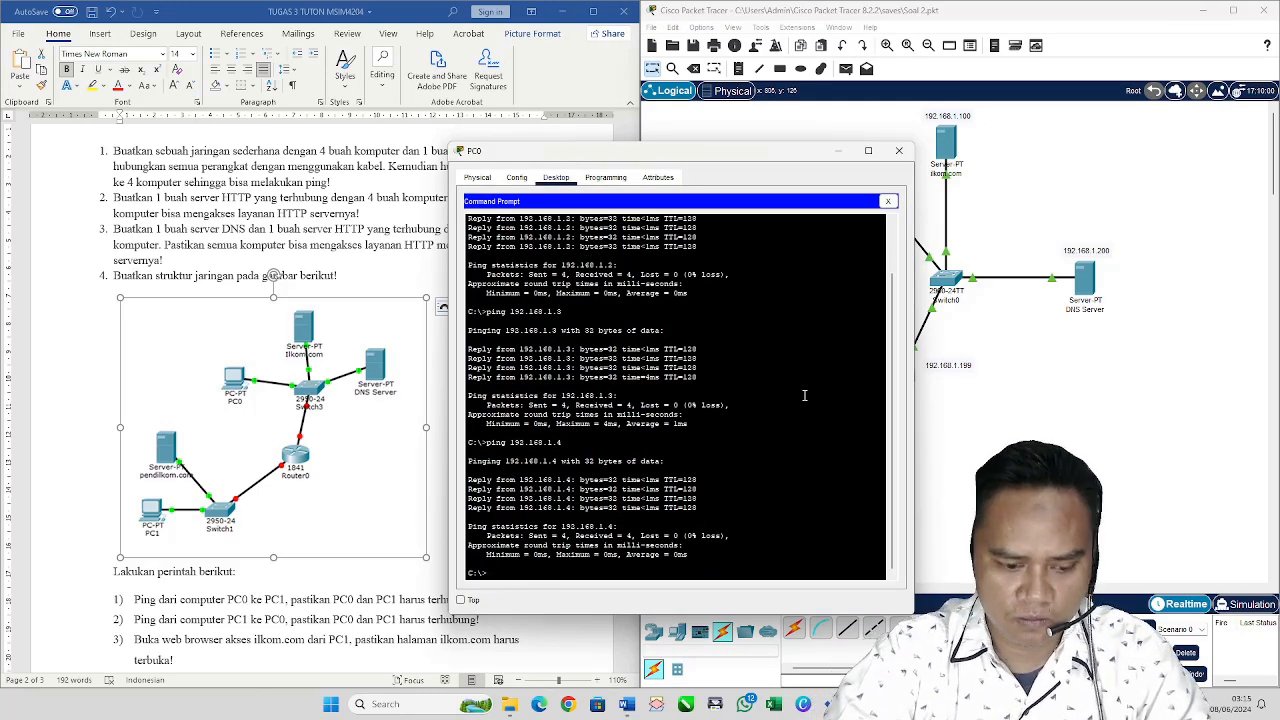
text(cls)
key(Return)
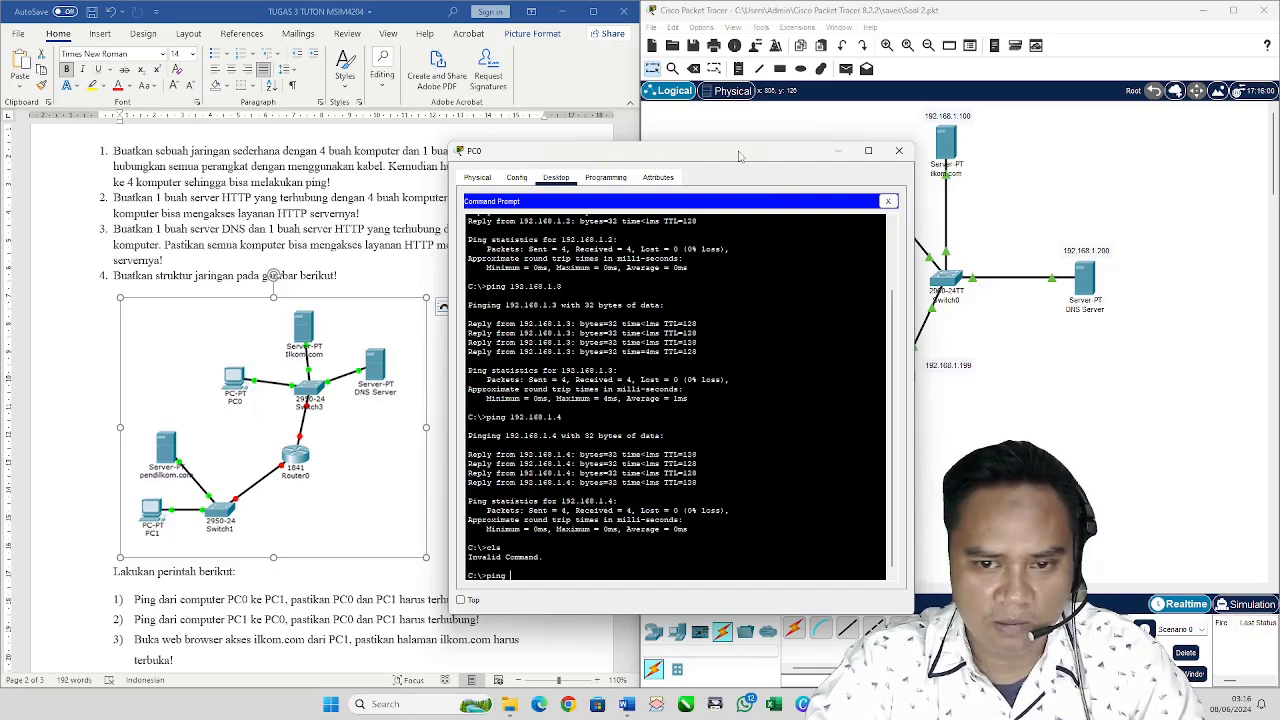
Step: Ping PC1 at 192.168.2.1 from PC0's Command Prompt, then close the PC0 window
drag(738, 155, 518, 107)
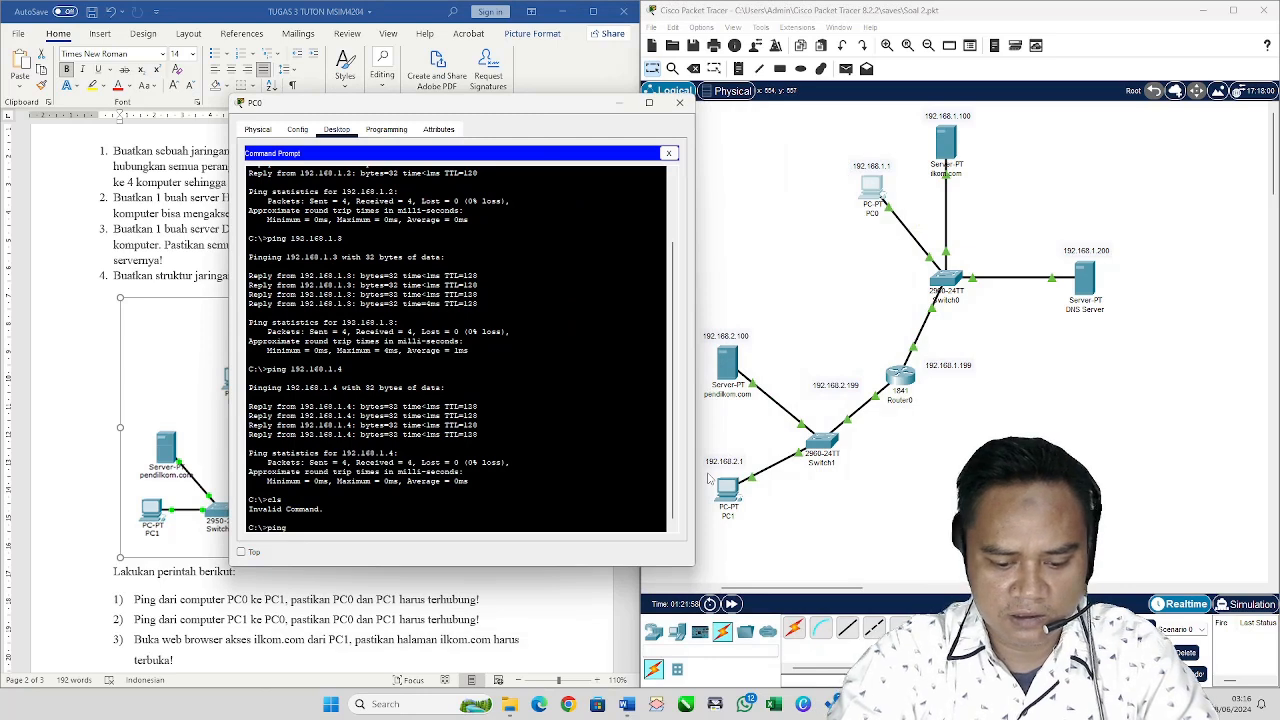
text(192.16)
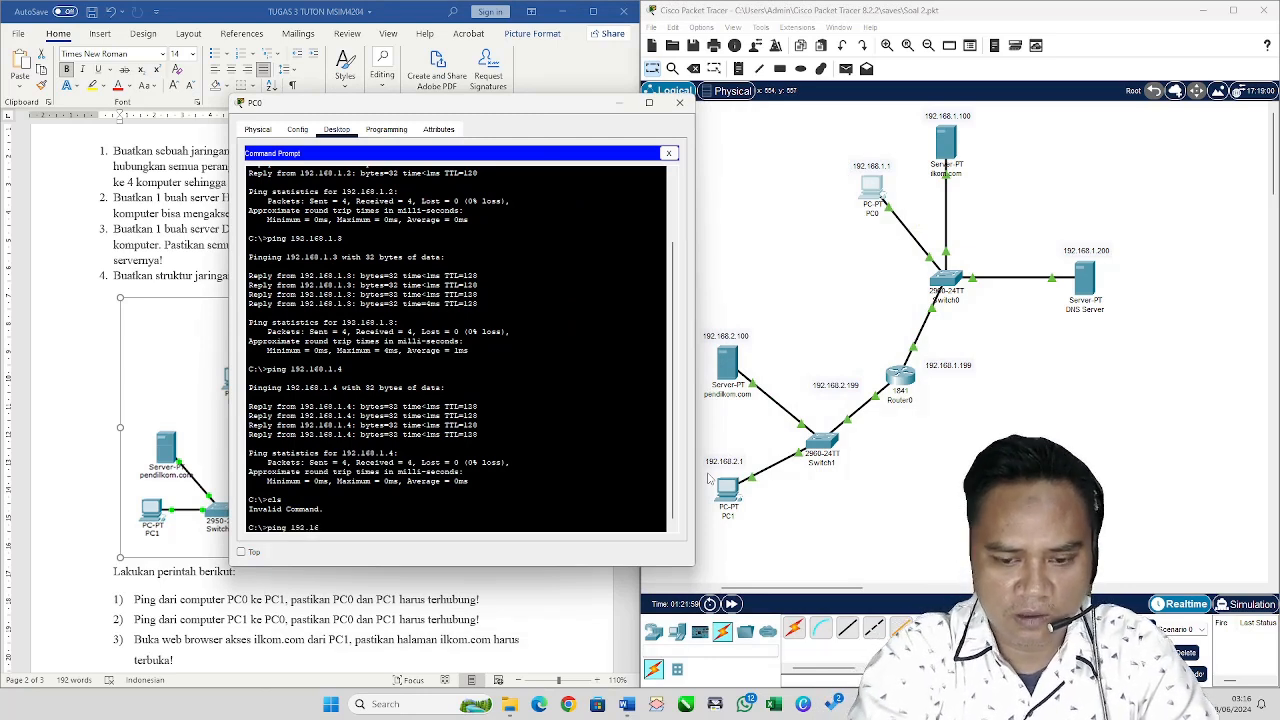
text(8.2.1)
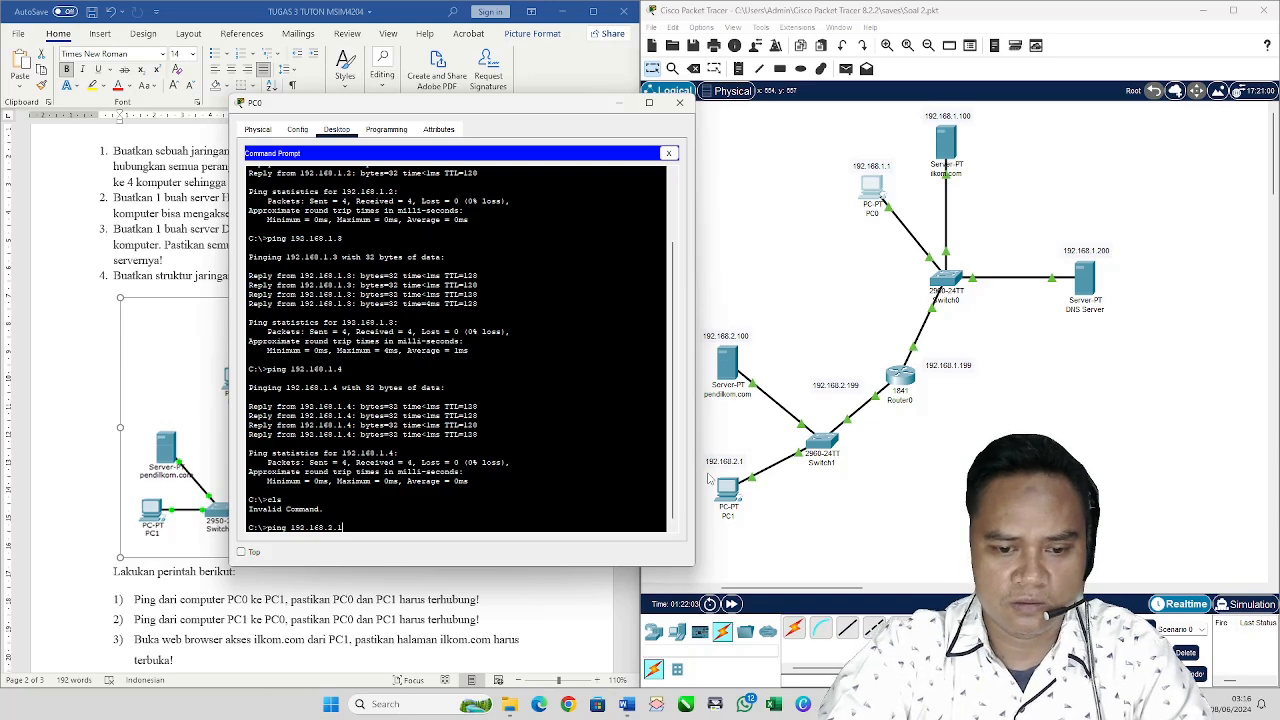
key(Return)
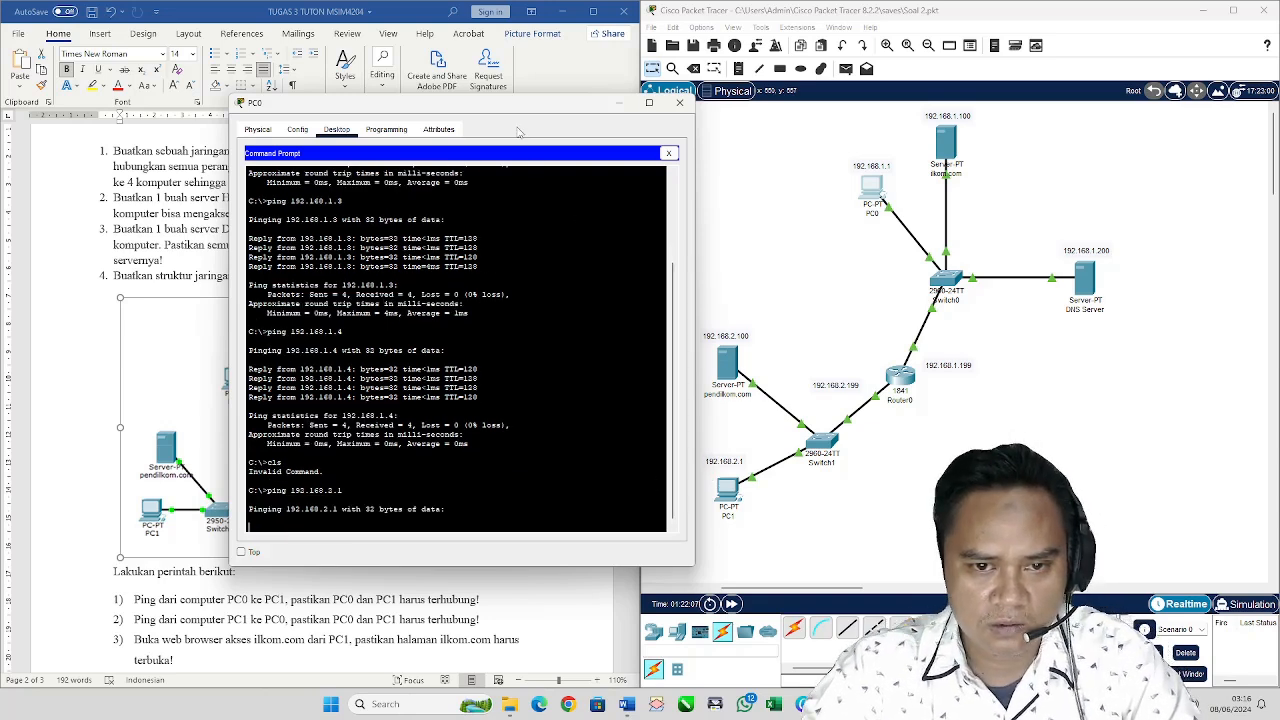
drag(506, 108, 463, 93)
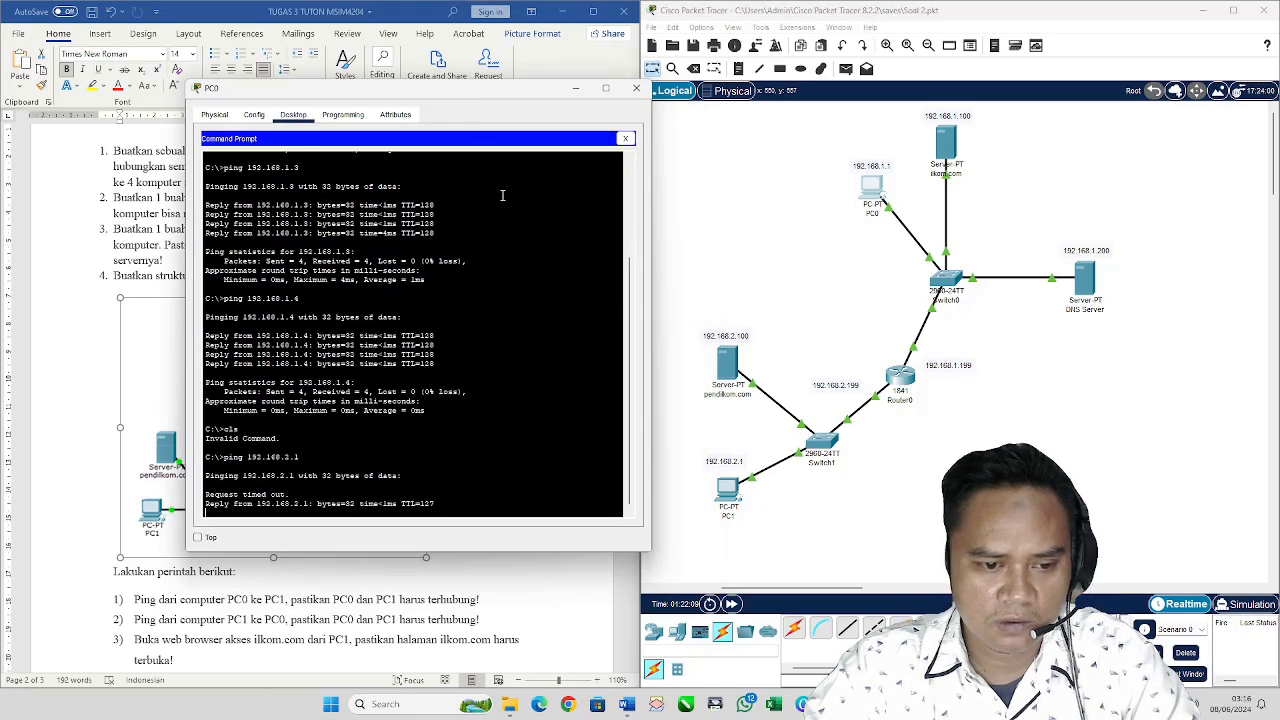
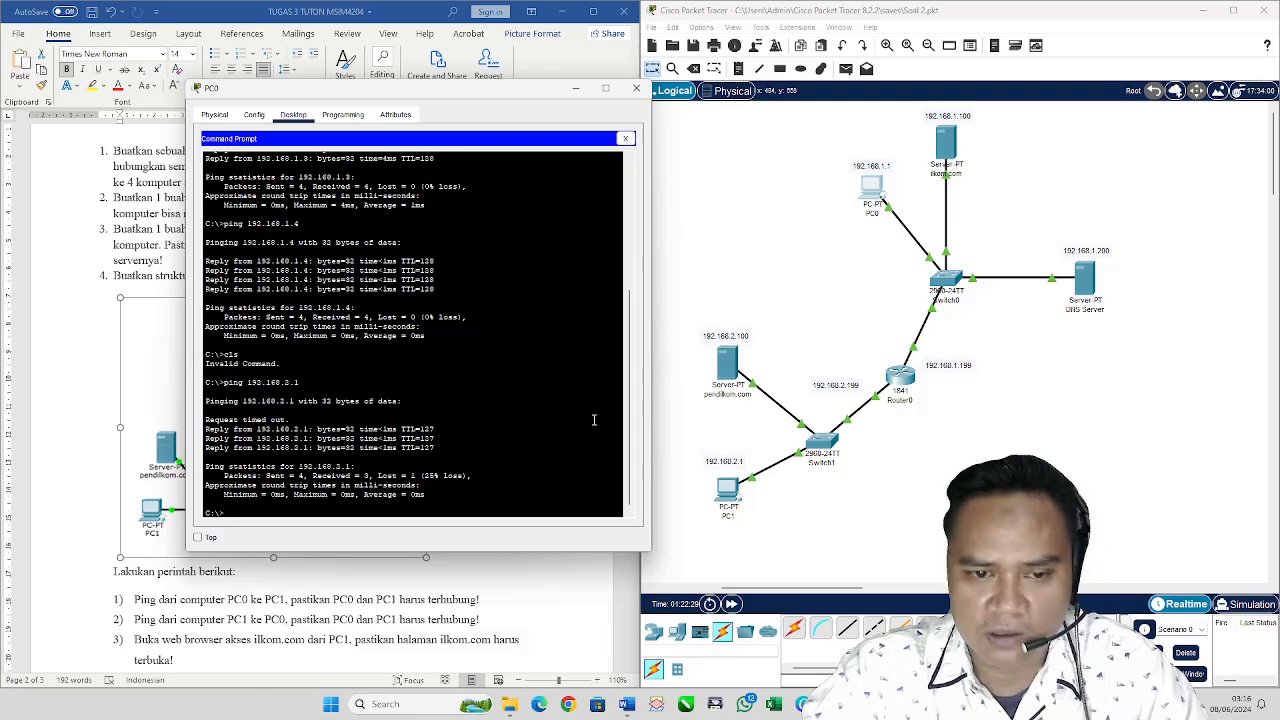
click(636, 88)
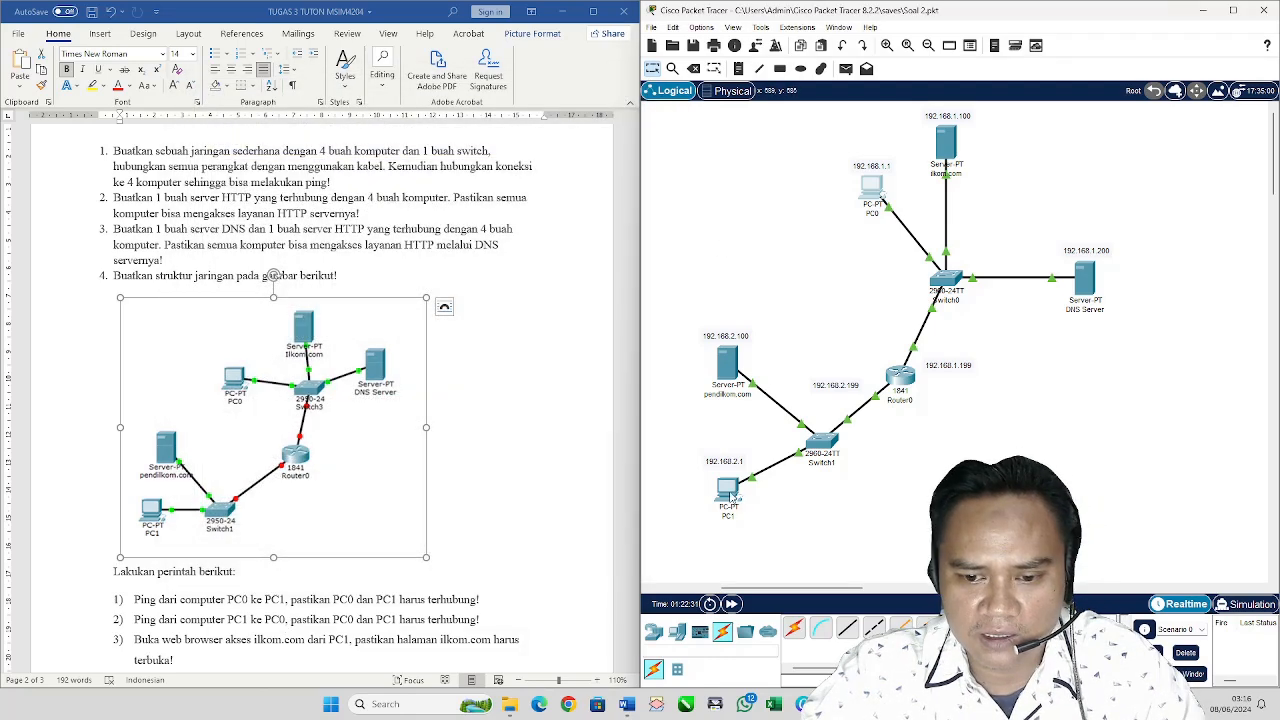
Step: Ping PC0 at 192.168.1.1 from the Command Prompt on PC1
click(728, 488)
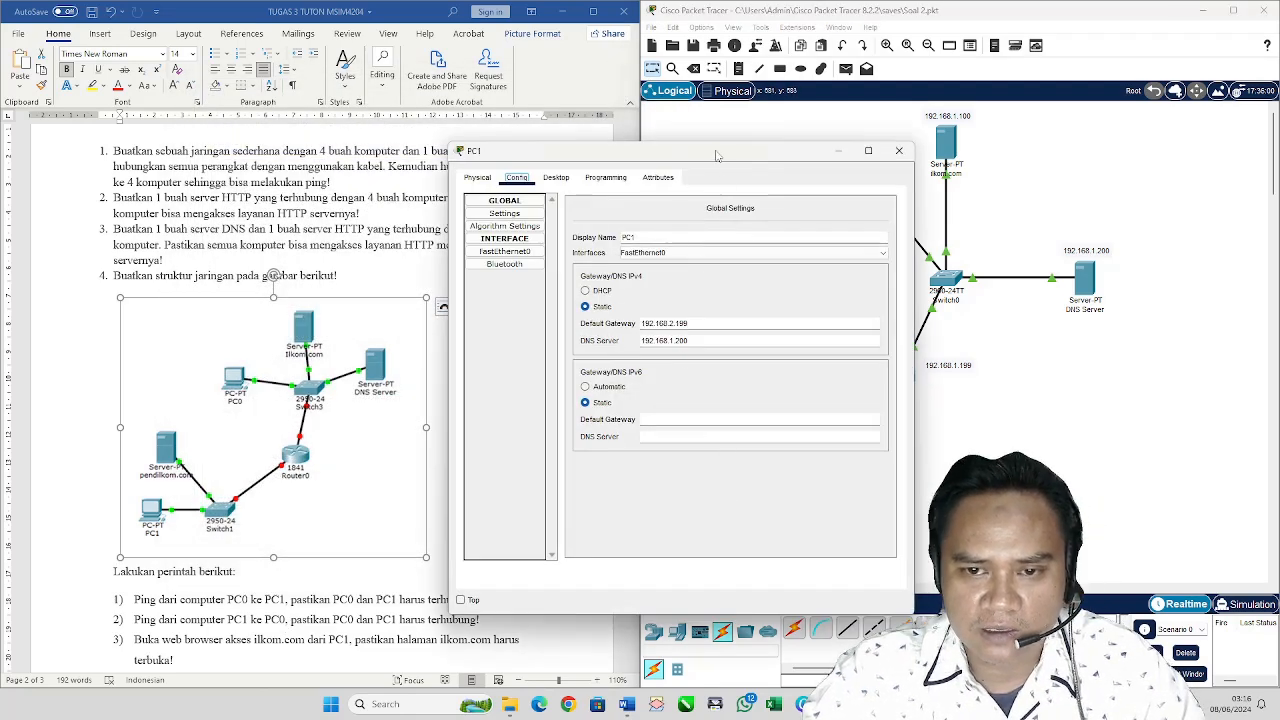
drag(716, 152, 474, 157)
click(312, 185)
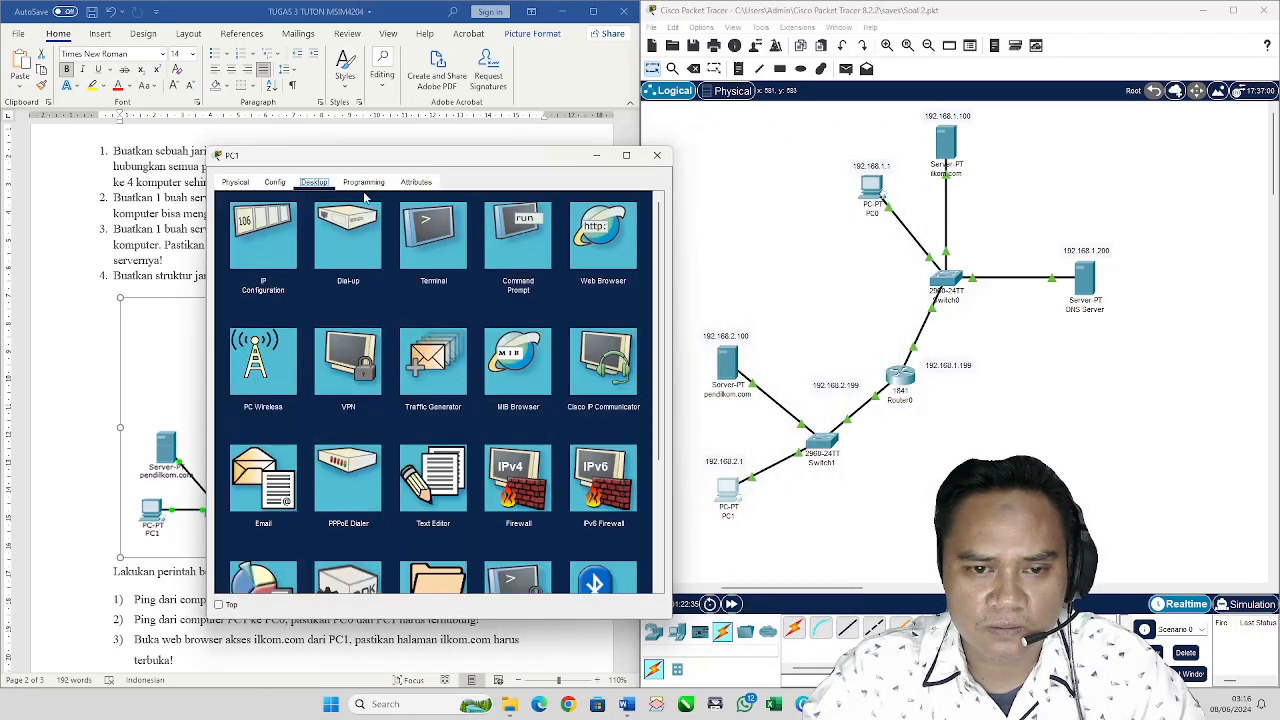
click(531, 242)
text(ping 192.168.1.1)
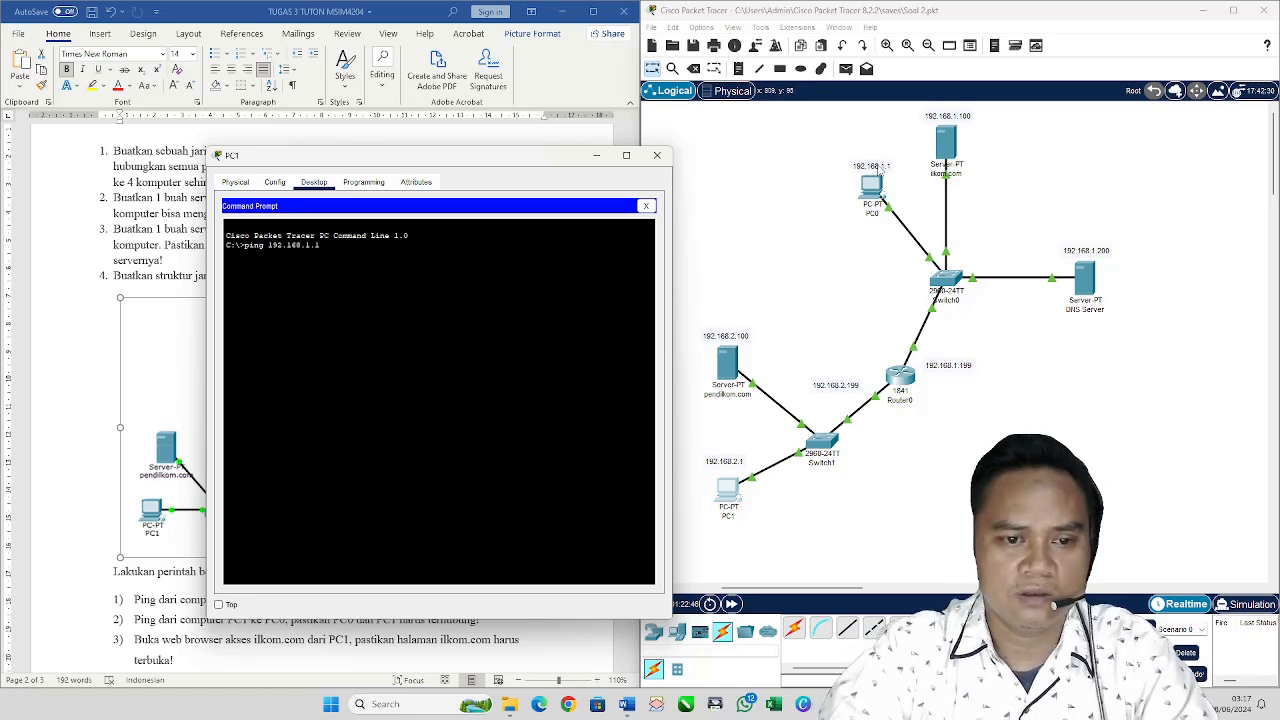
key(Return)
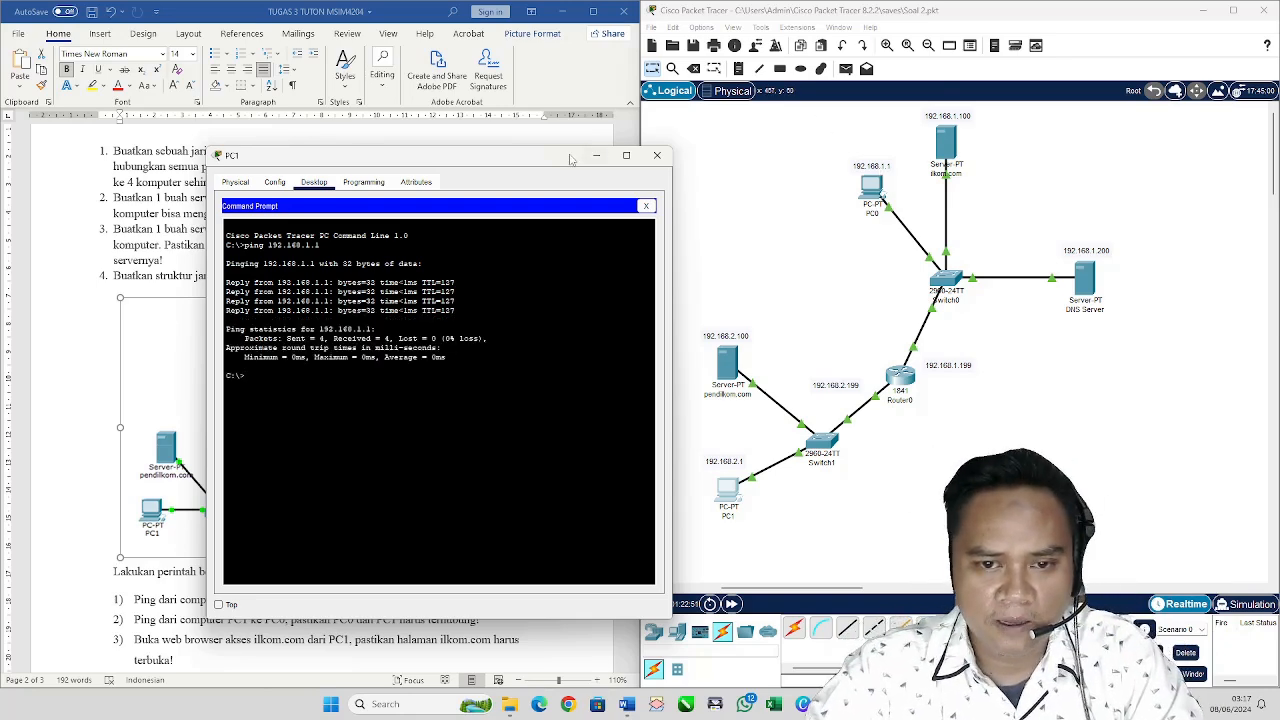
drag(571, 156, 637, 76)
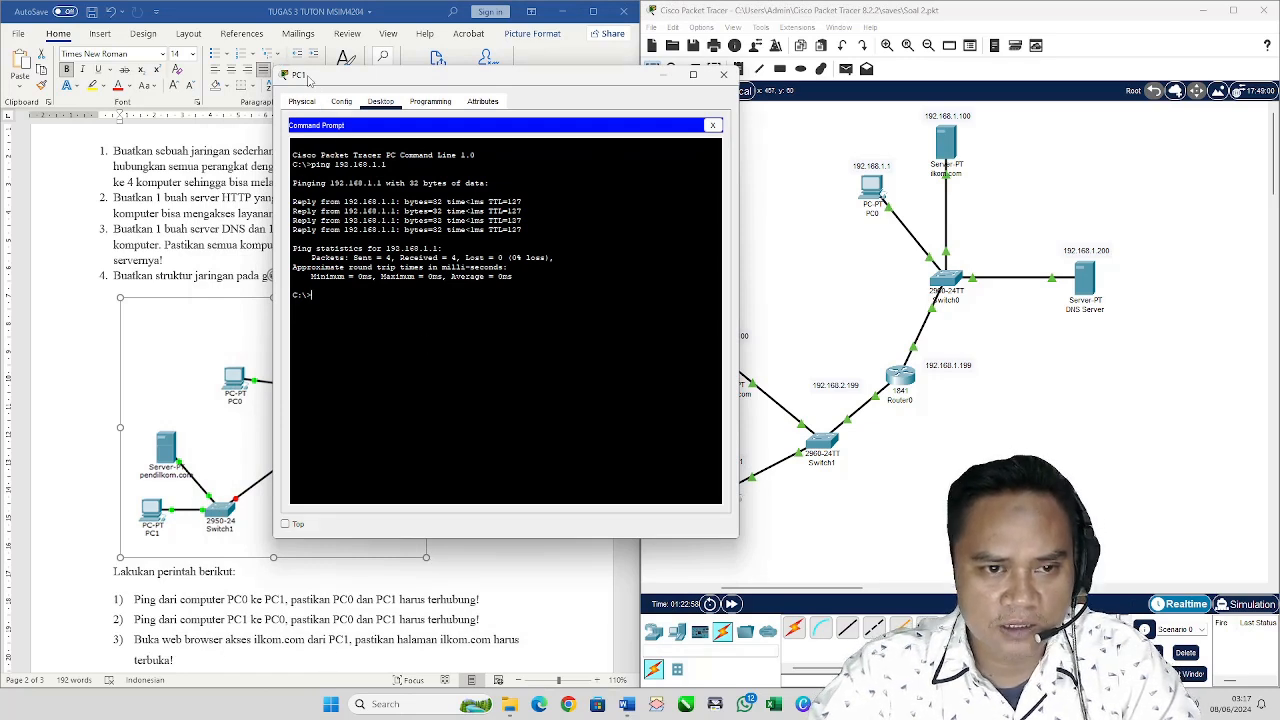
drag(572, 75, 472, 79)
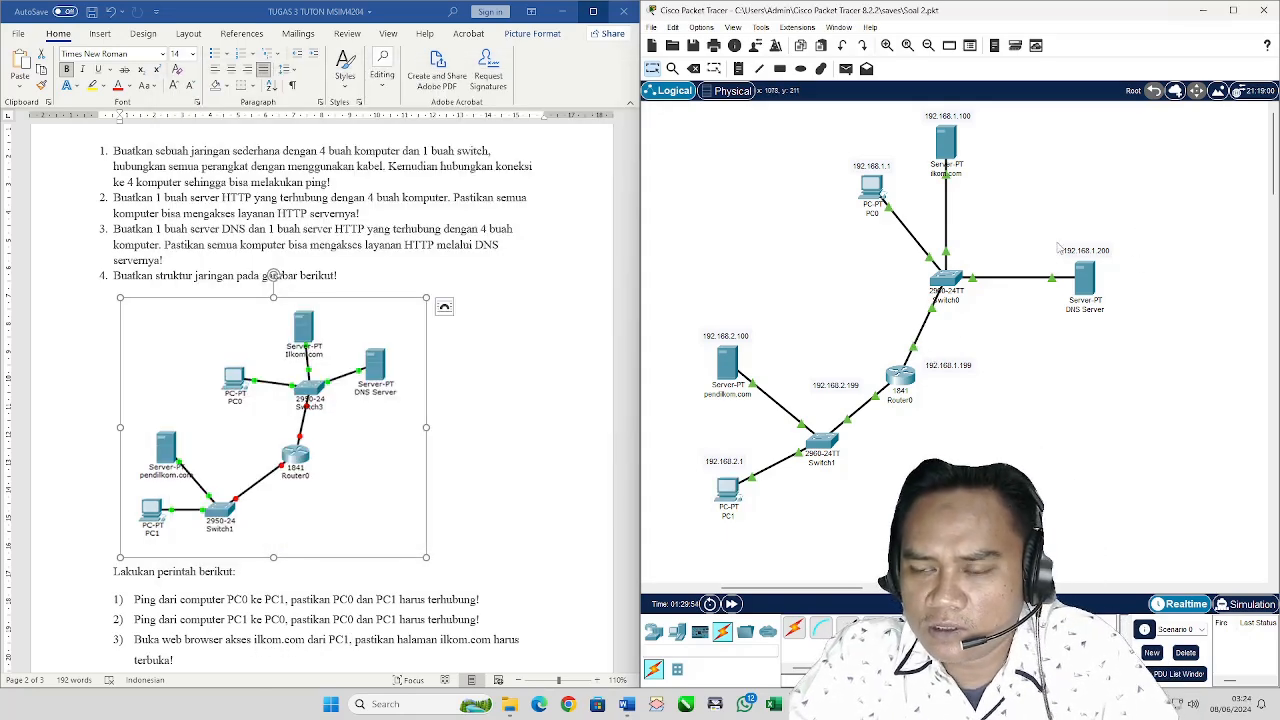
Step: Set the DNS Server's default gateway to 192.168.1.199 and its DNS server to 192.168.1.200, check its FastEthernet0 addressing and close its window
click(1089, 286)
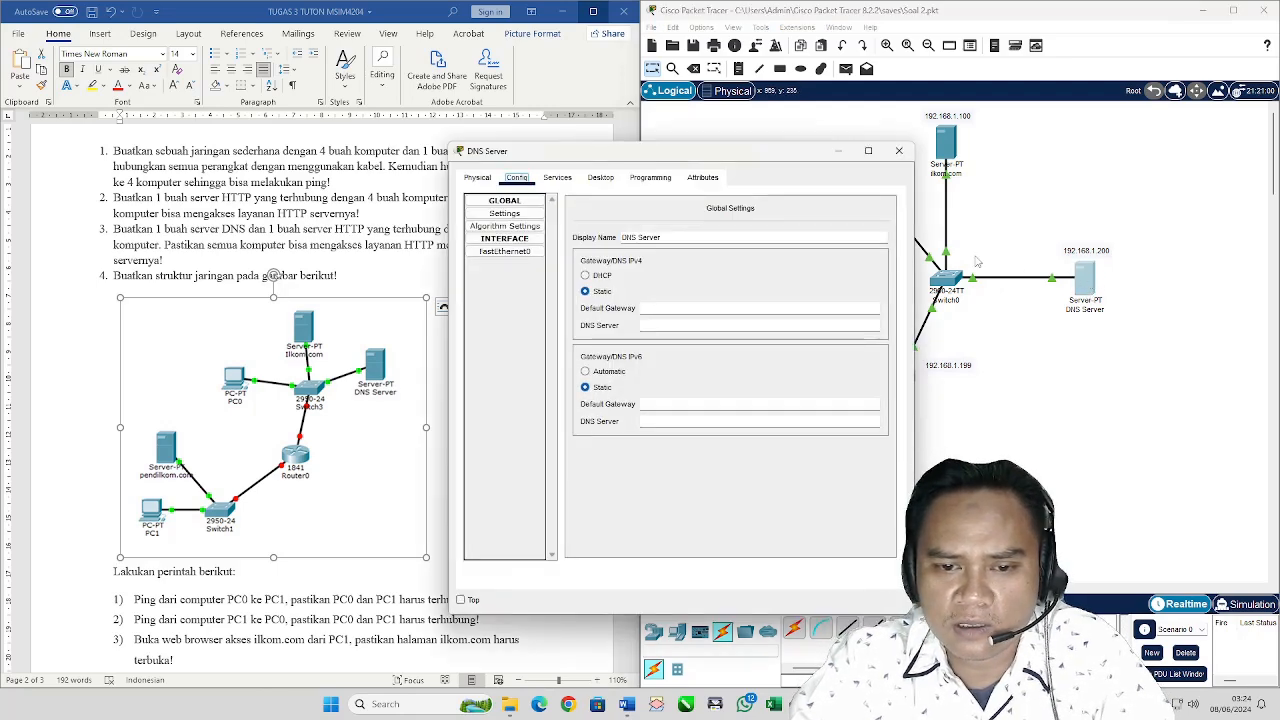
drag(779, 153, 697, 123)
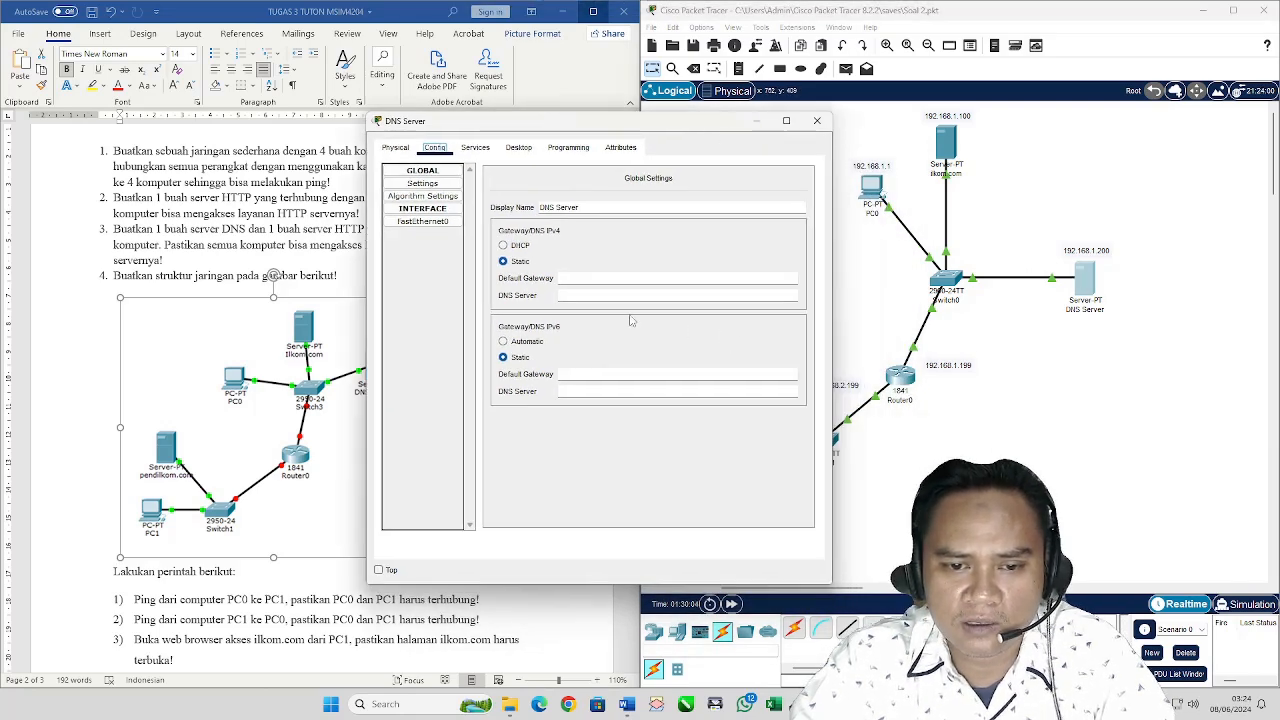
click(597, 280)
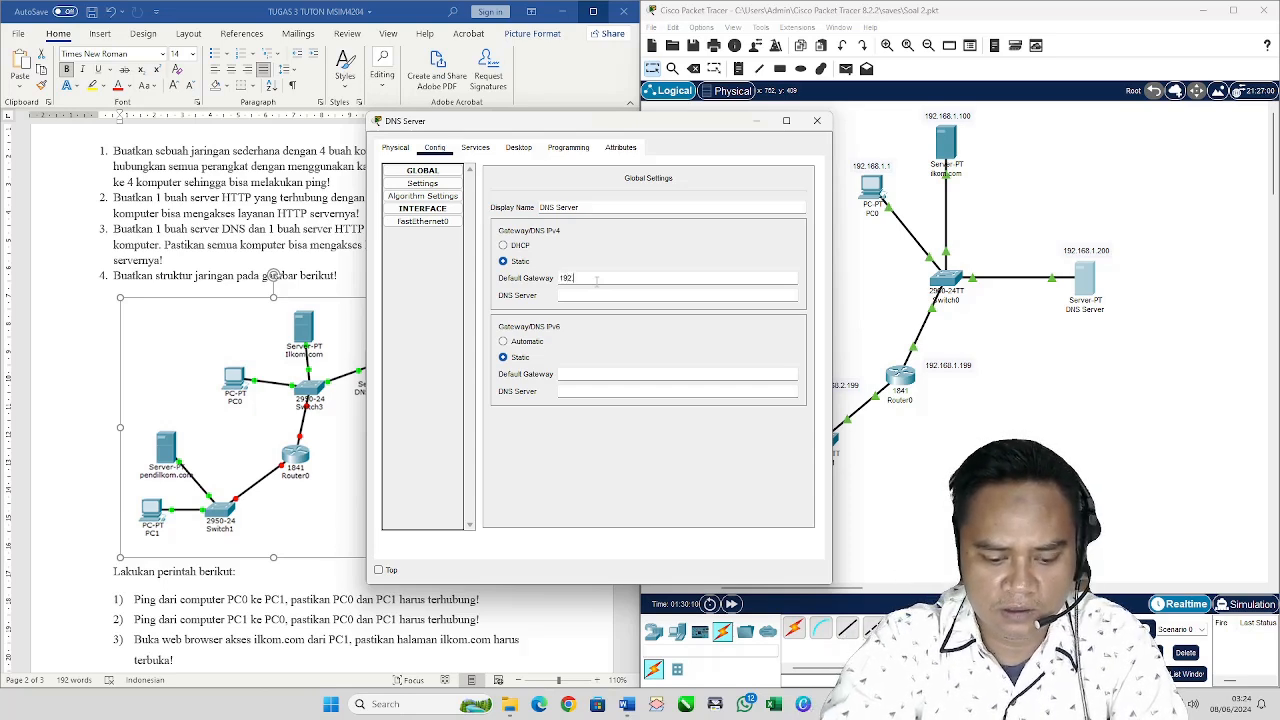
text(192.168.1.199)
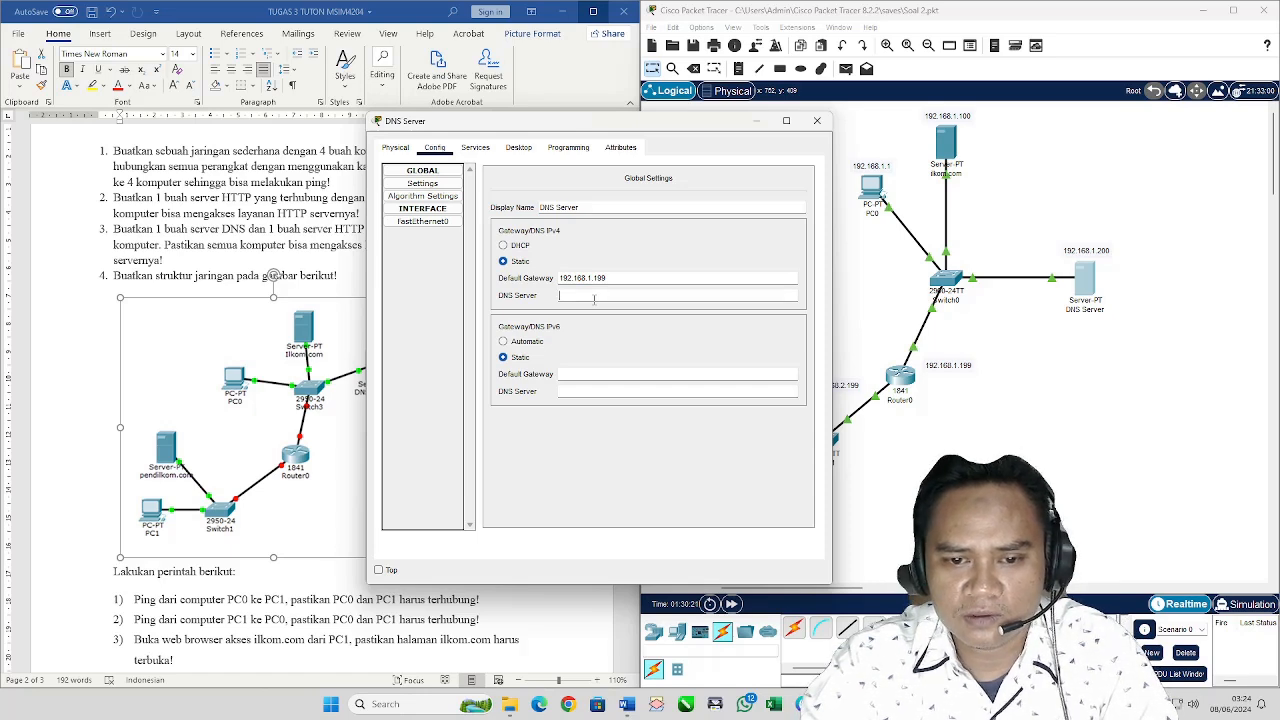
click(594, 297)
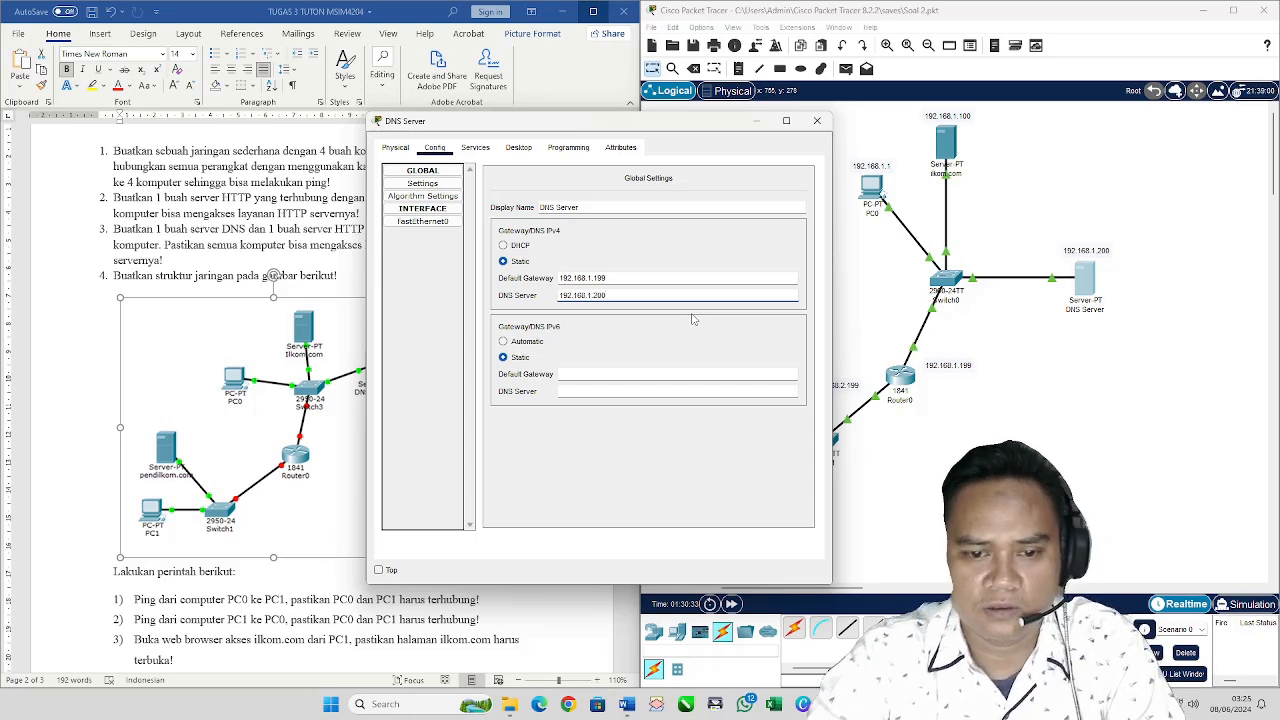
click(440, 222)
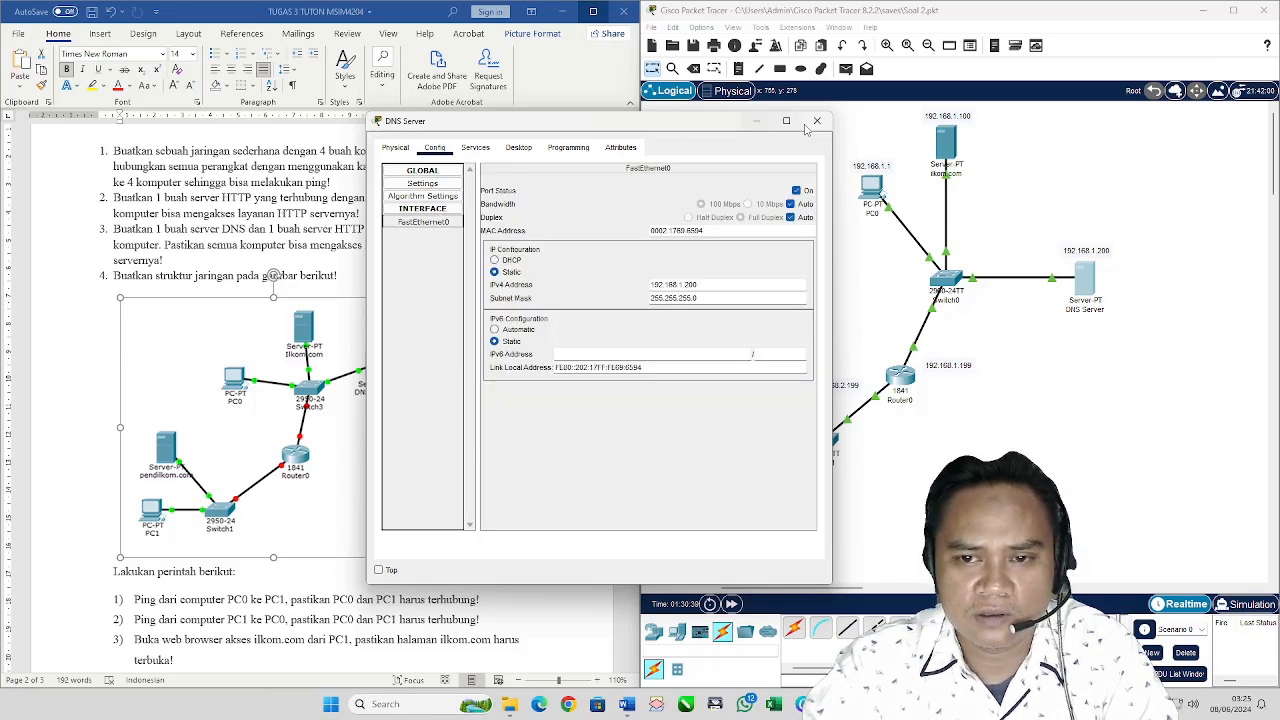
click(816, 123)
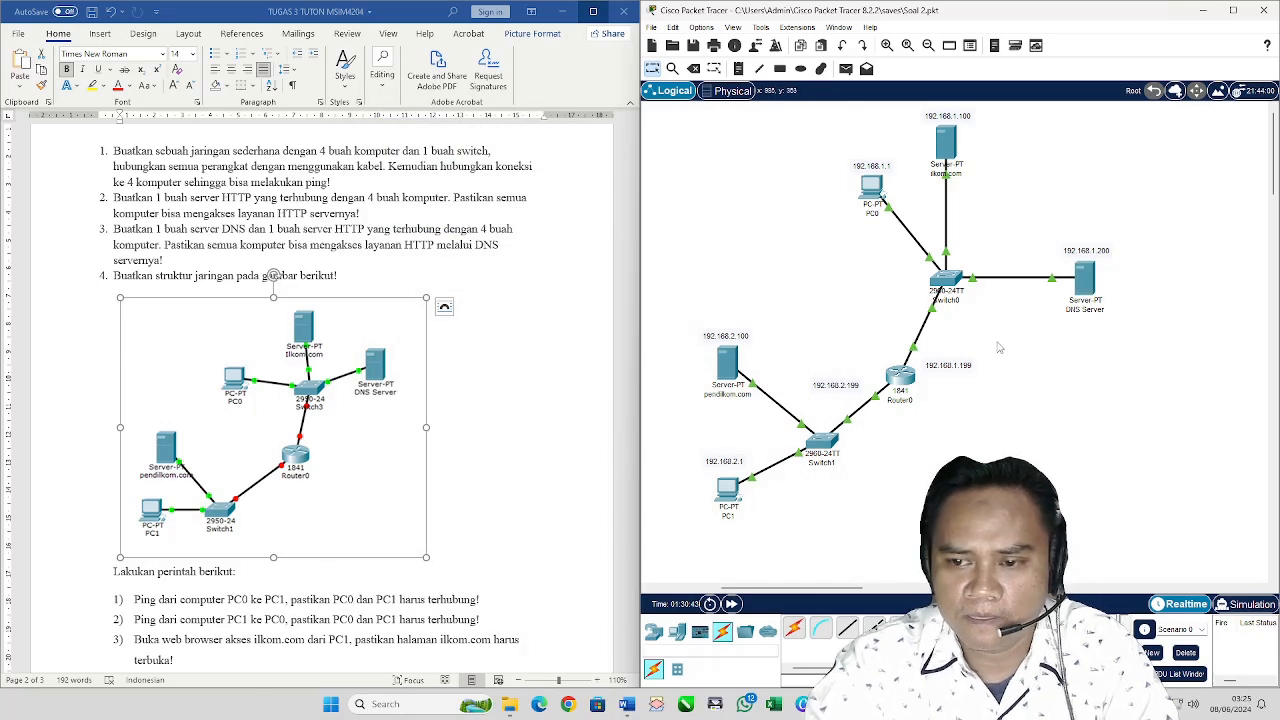
Step: Open the Web Browser on PC1 and browse to ilkom.com
click(727, 490)
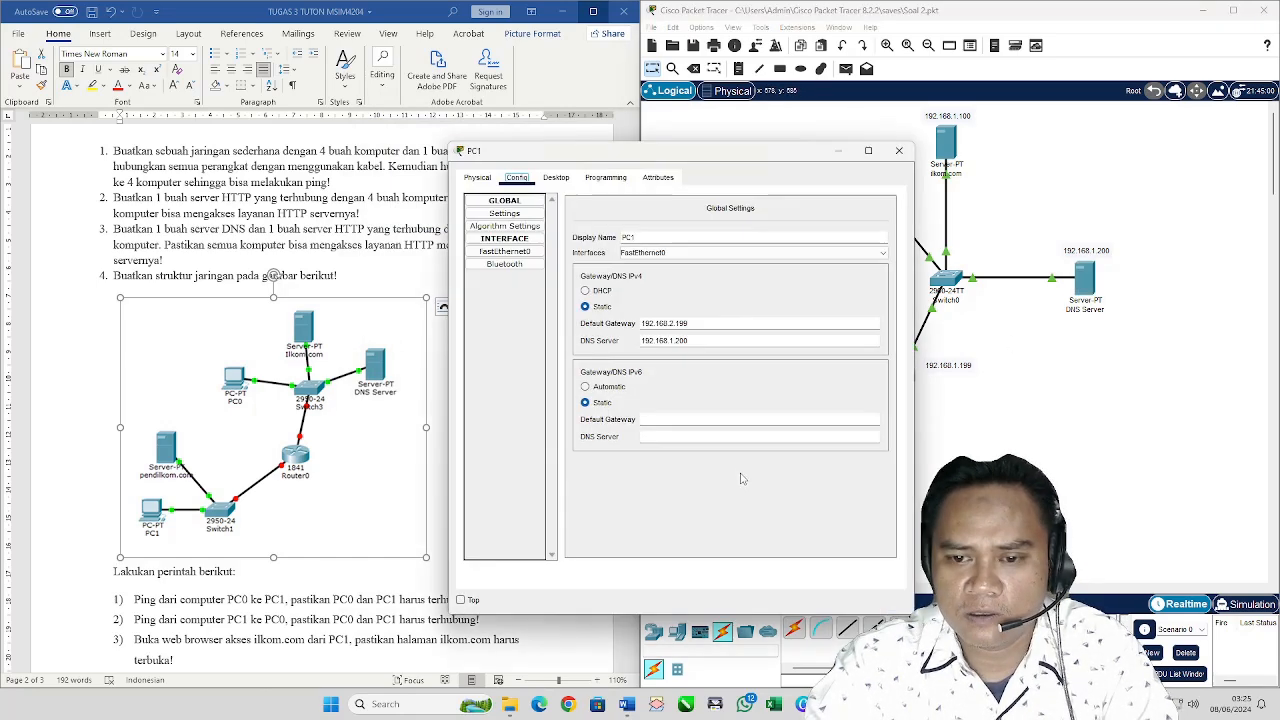
click(559, 178)
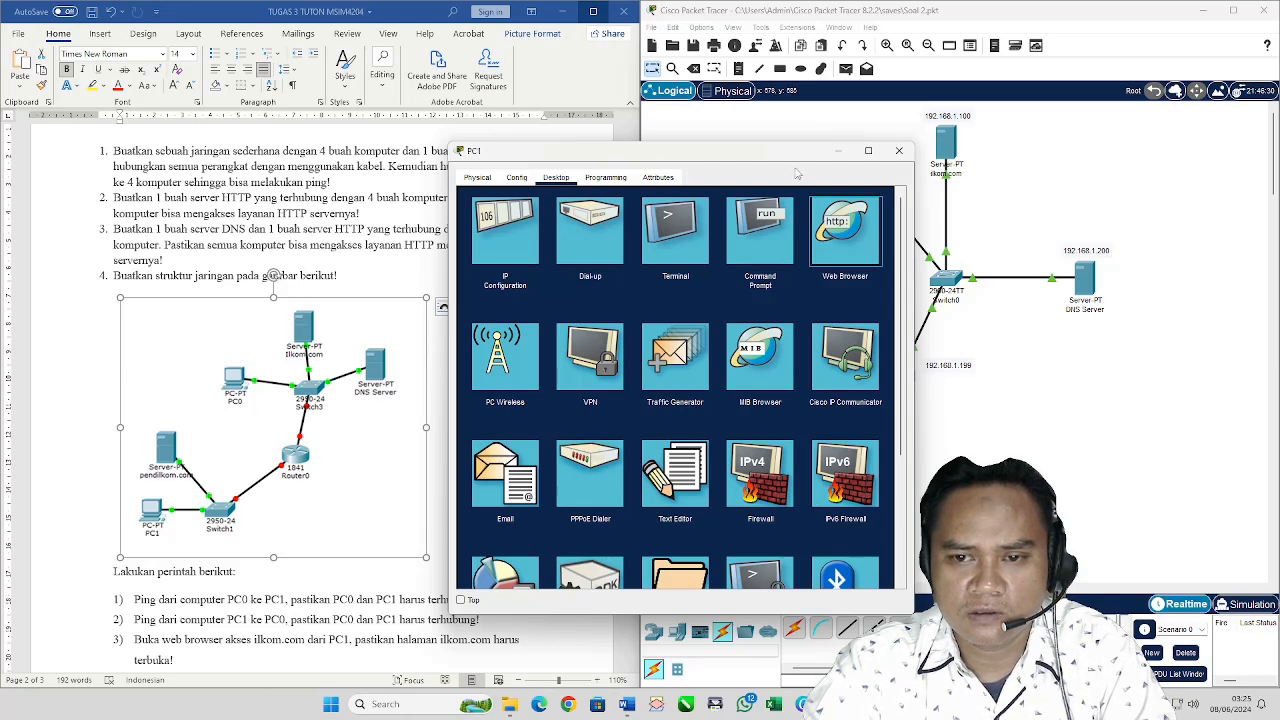
click(847, 230)
drag(620, 118, 560, 176)
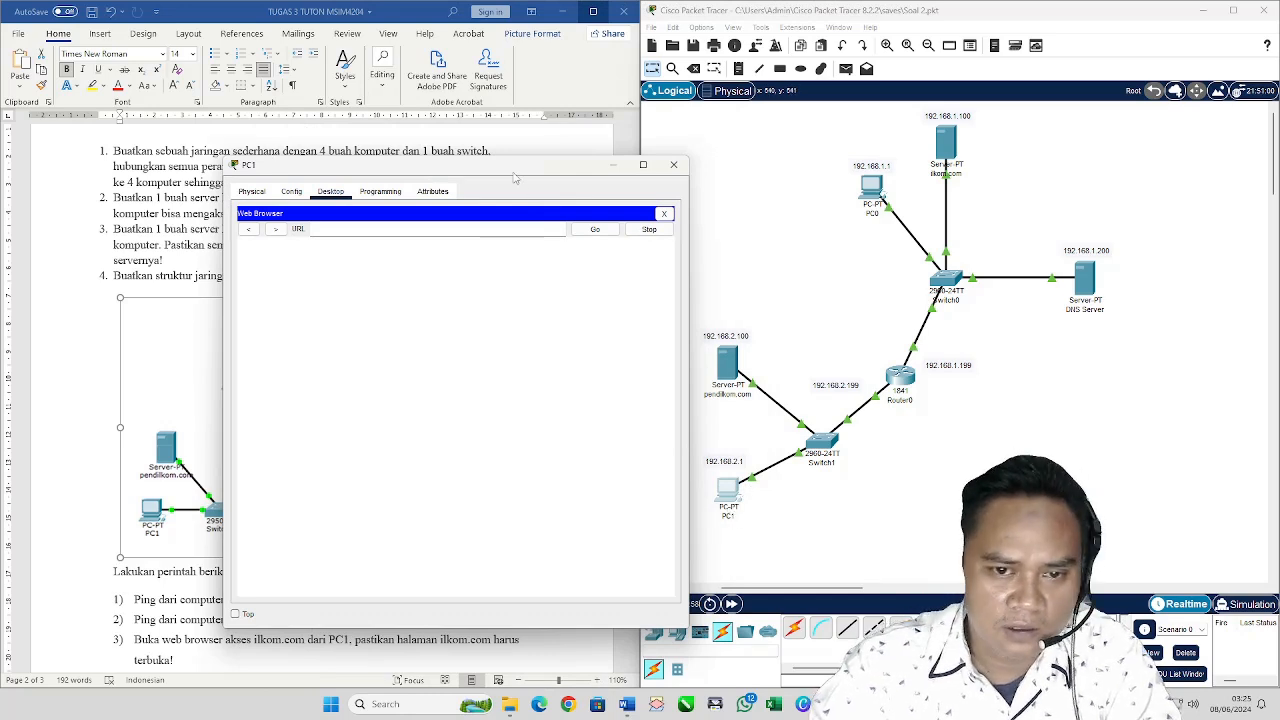
drag(514, 173, 622, 86)
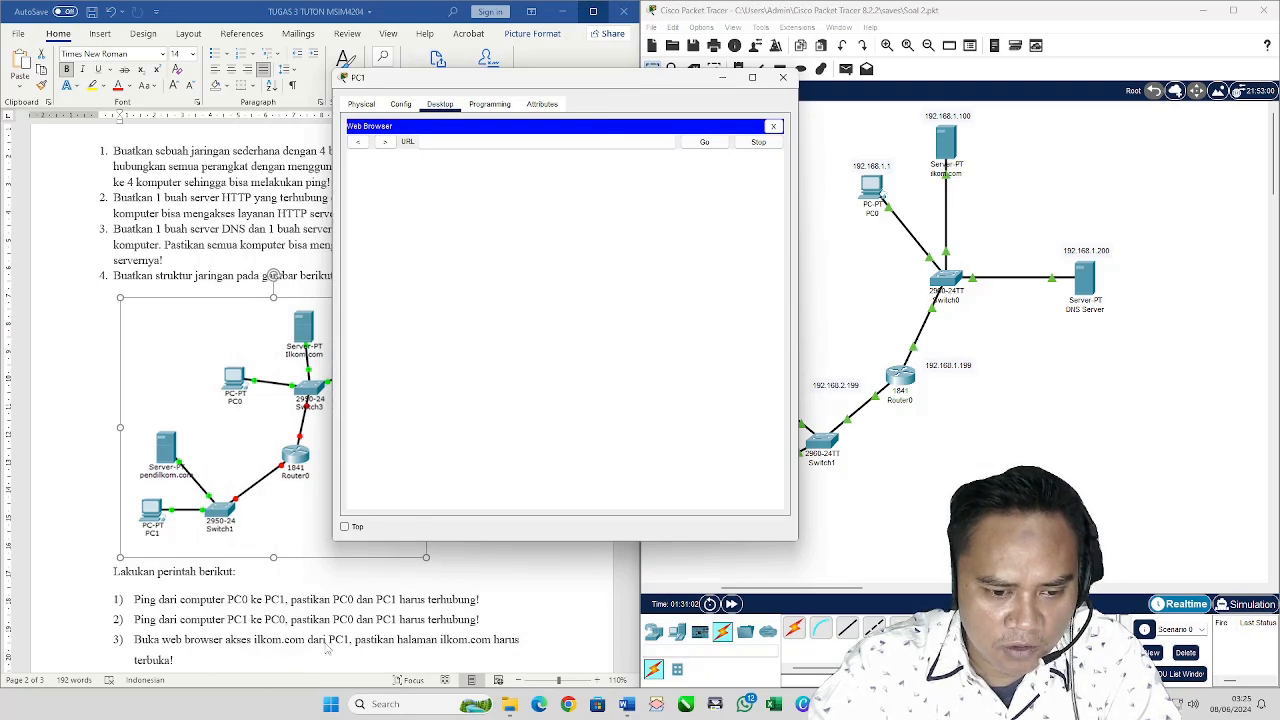
drag(535, 80, 464, 151)
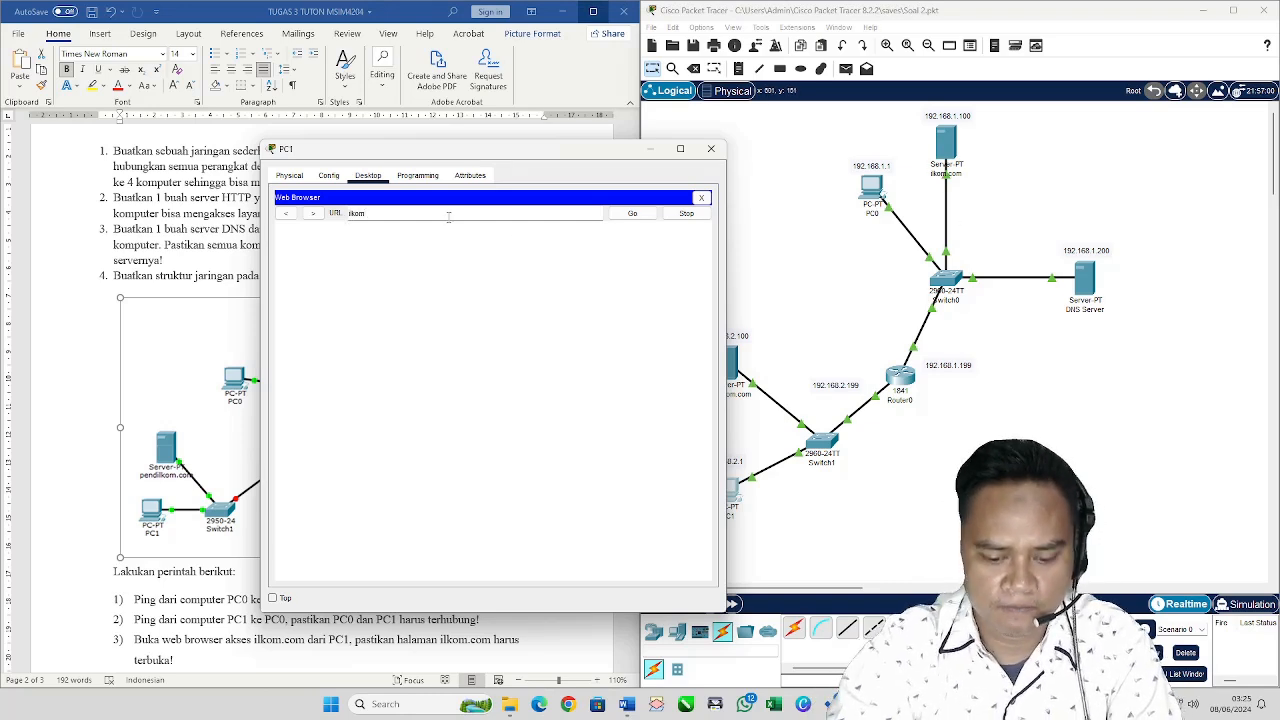
text(.com)
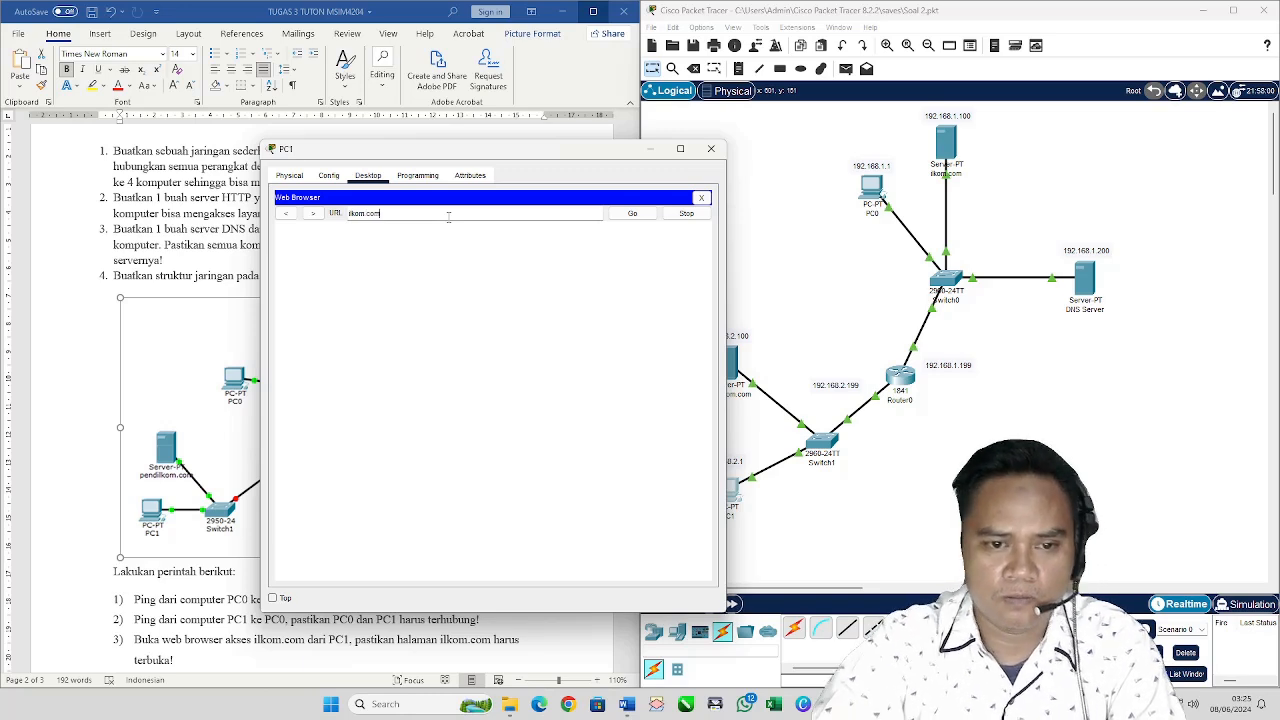
key(Return)
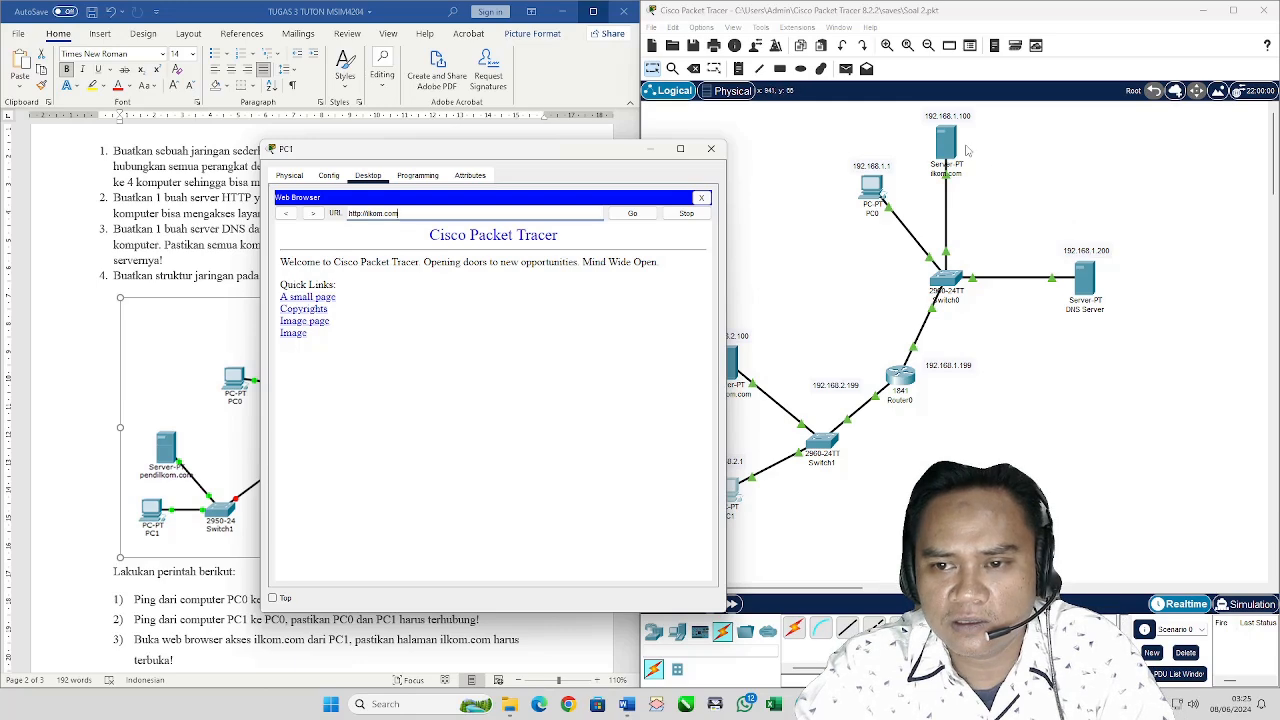
Step: Read the remaining task 4 instructions in the Word document and close the PC1 window
drag(620, 150, 573, 198)
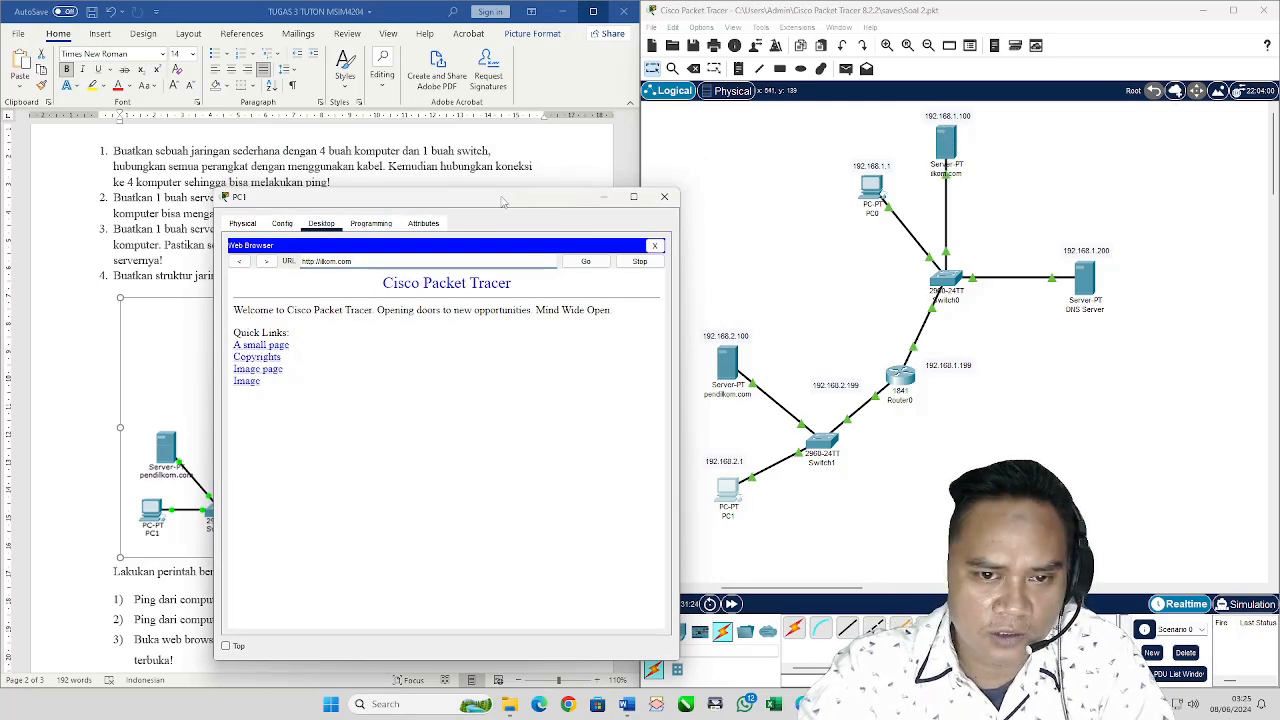
drag(503, 199, 724, 106)
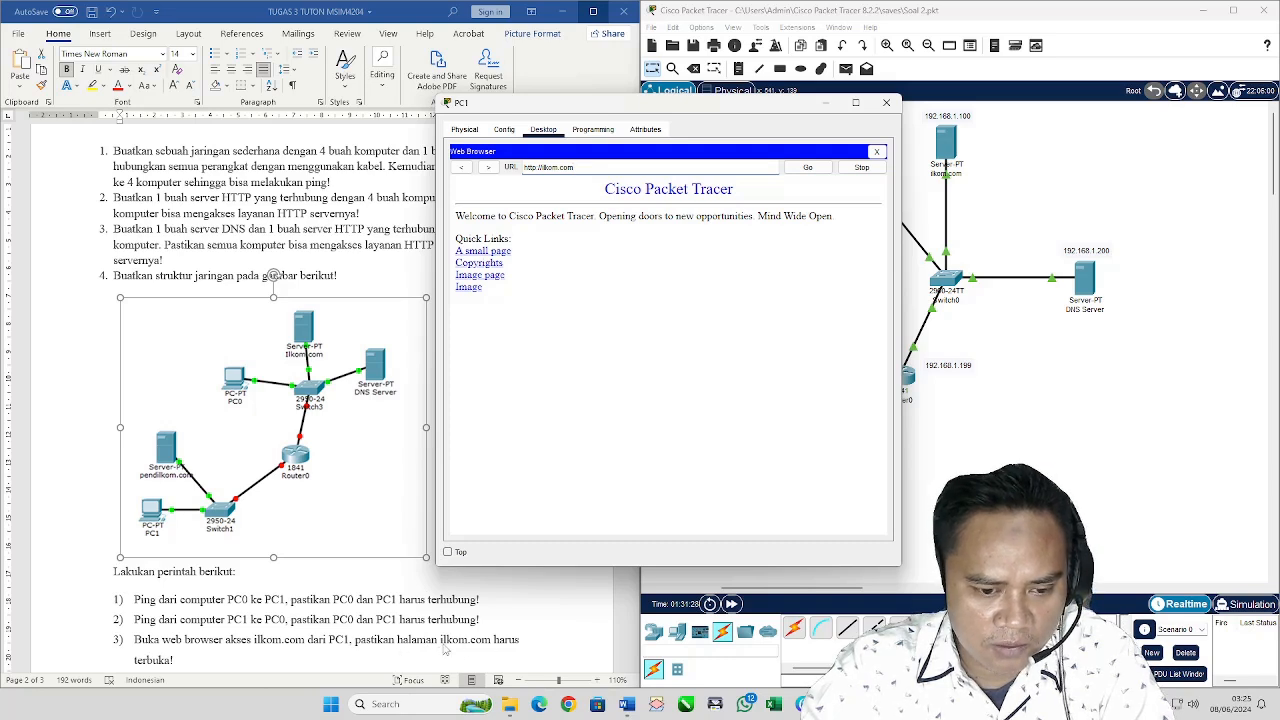
scroll(447, 641, down, 1)
scroll(334, 639, down, 1)
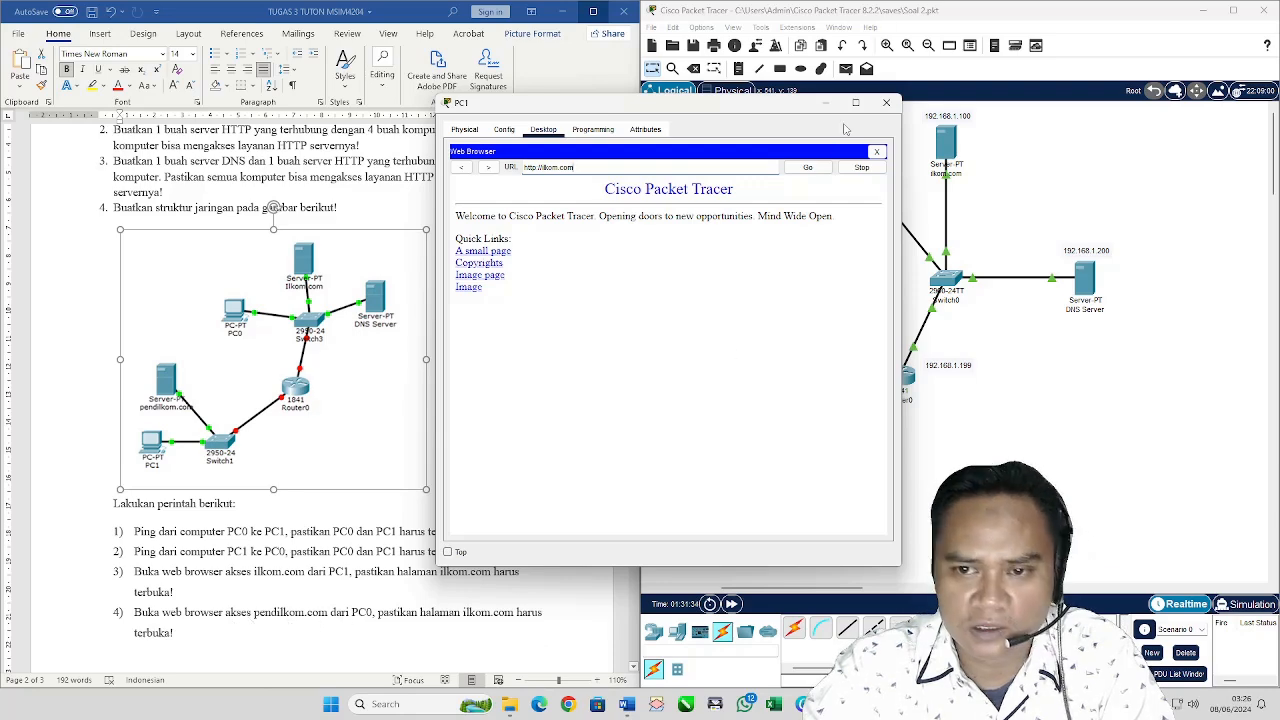
click(886, 102)
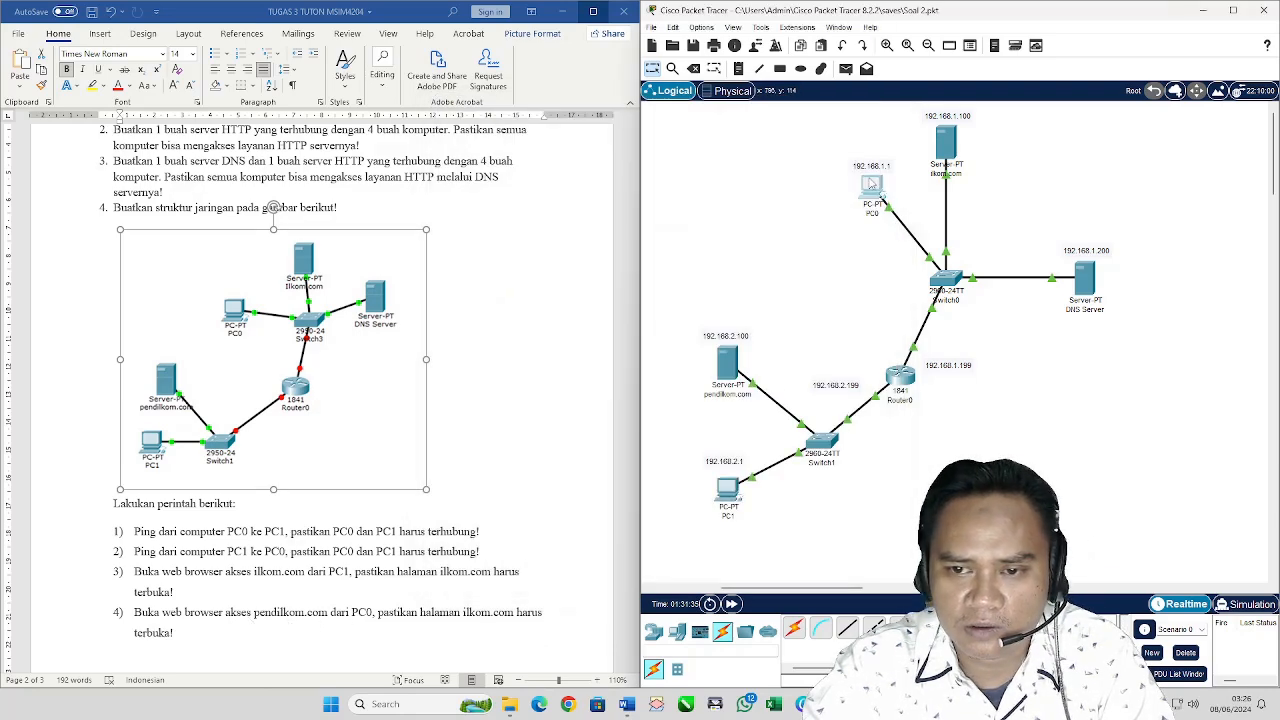
Step: Browse to pendilkom.com from the Web Browser on PC0, then close the PC0 window
click(871, 187)
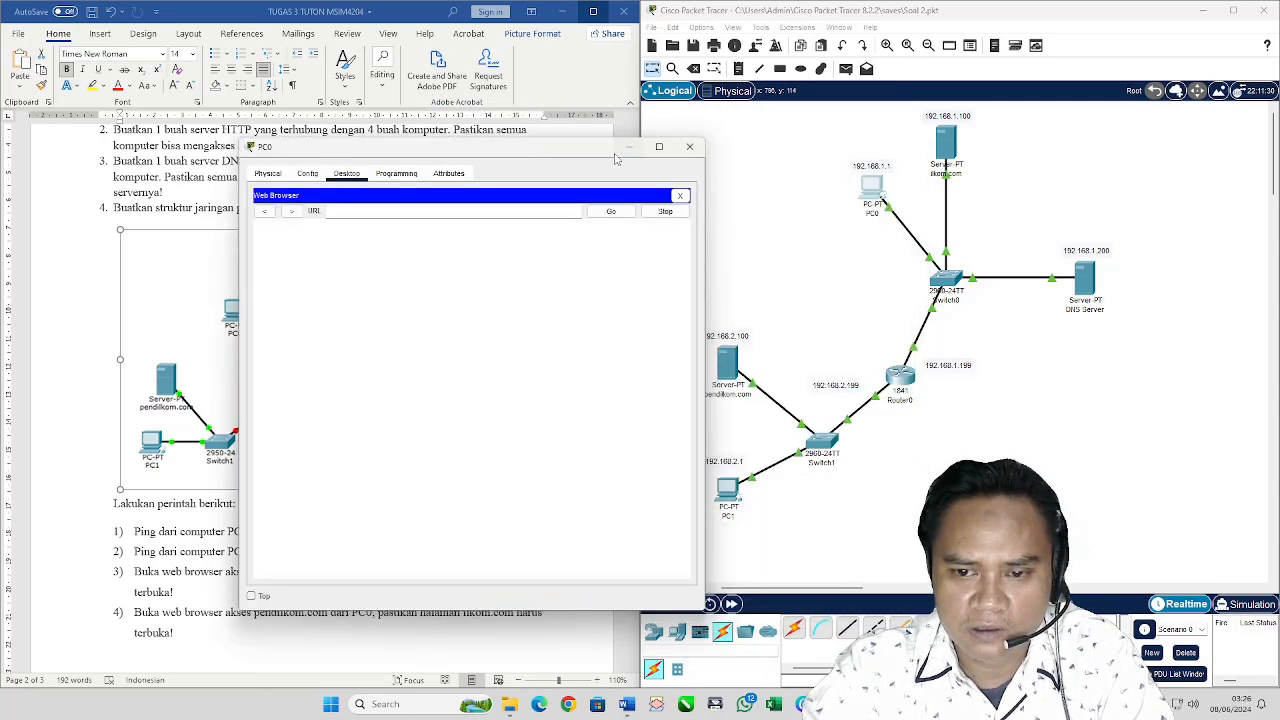
click(627, 148)
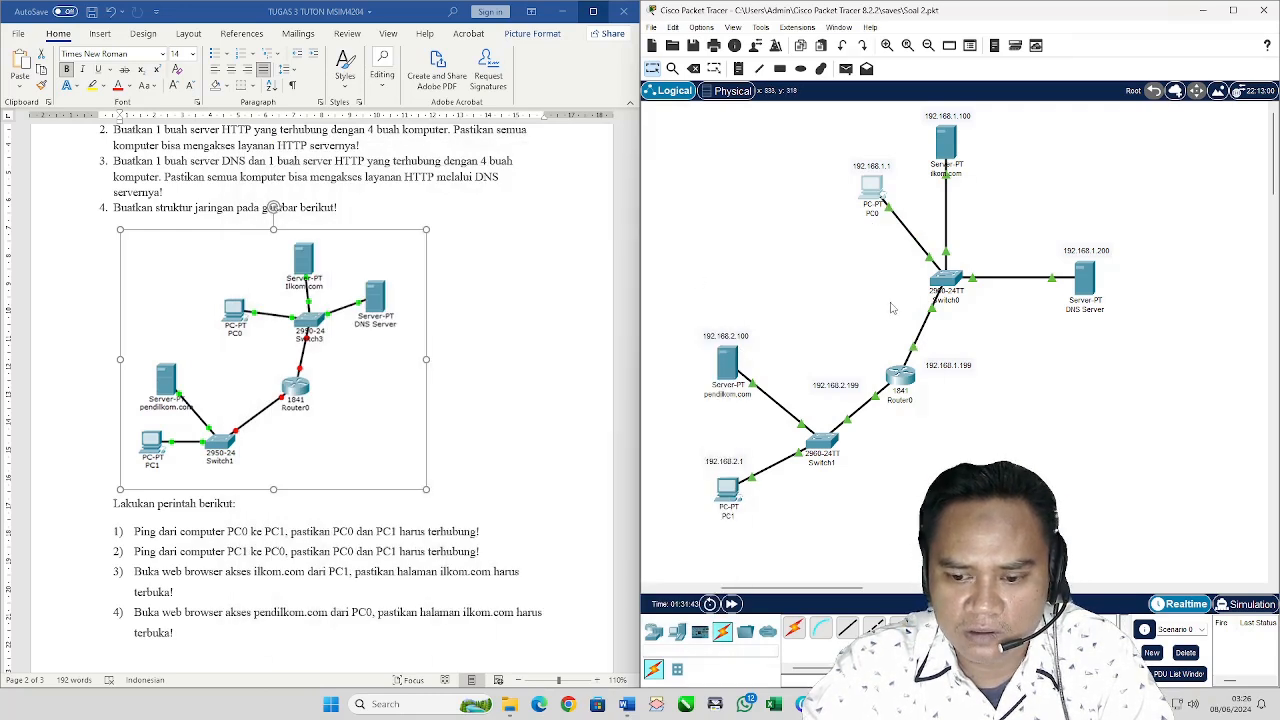
click(873, 200)
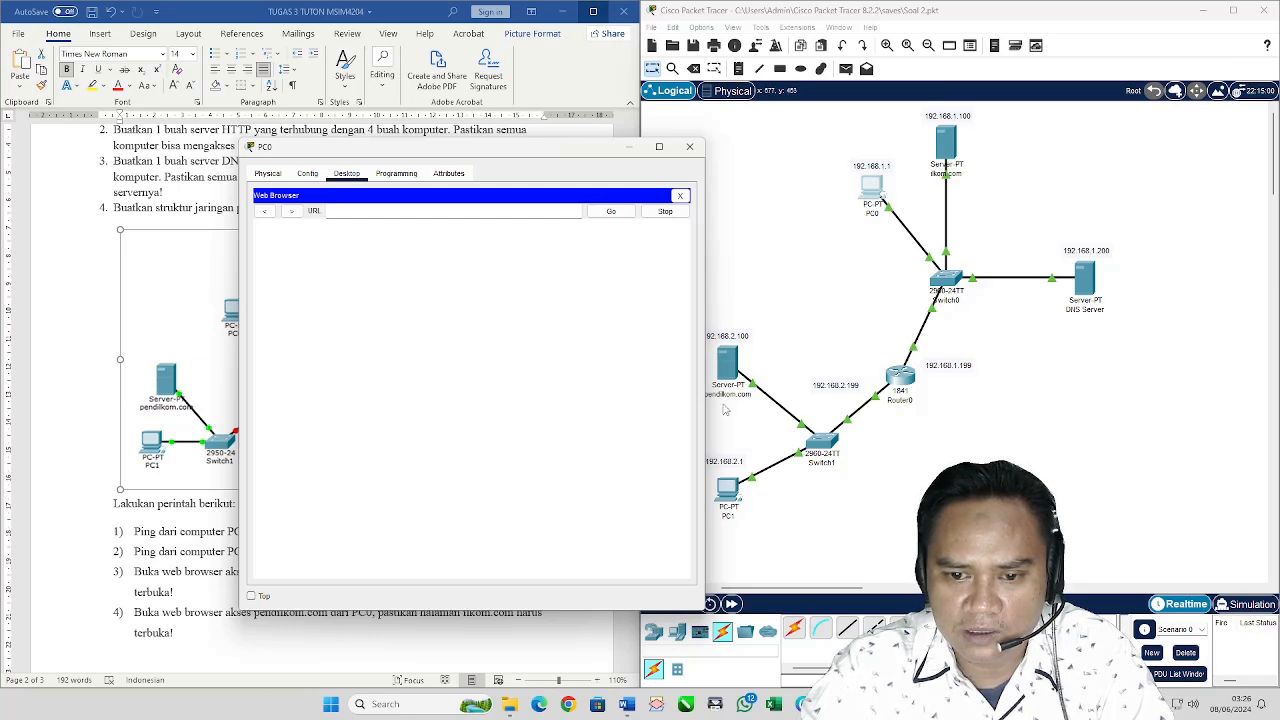
drag(569, 152, 528, 153)
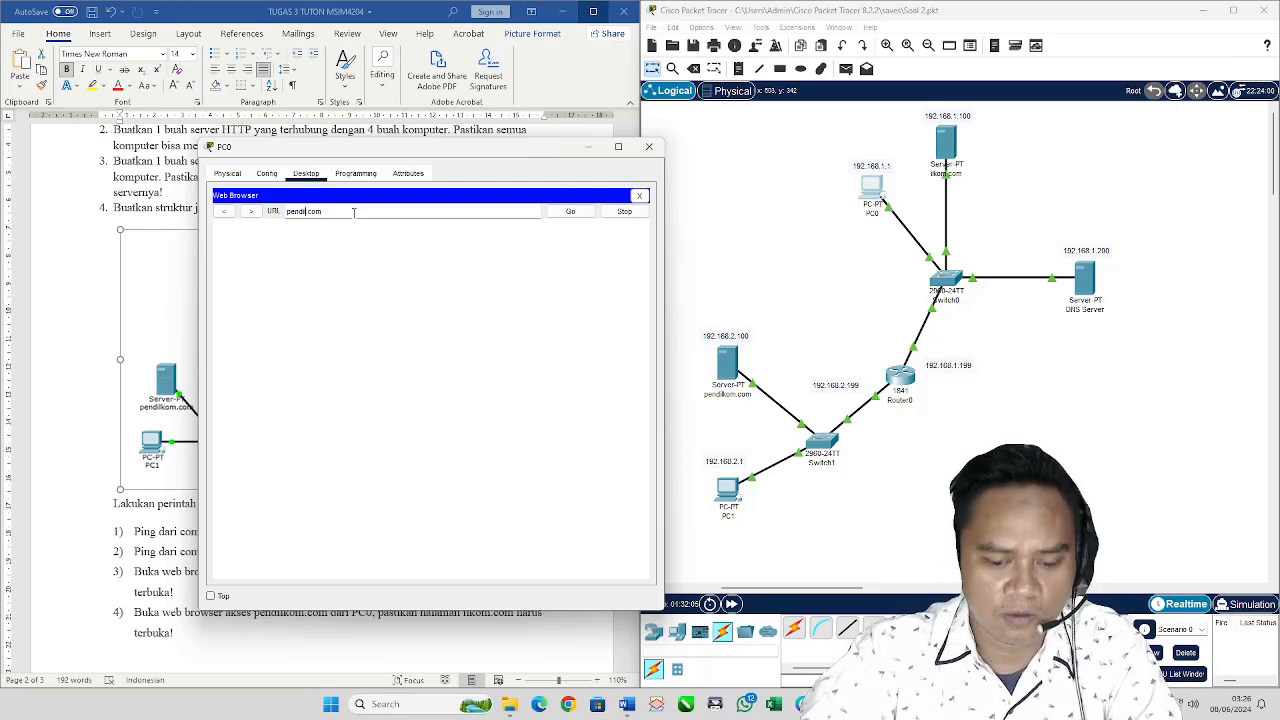
key(Return)
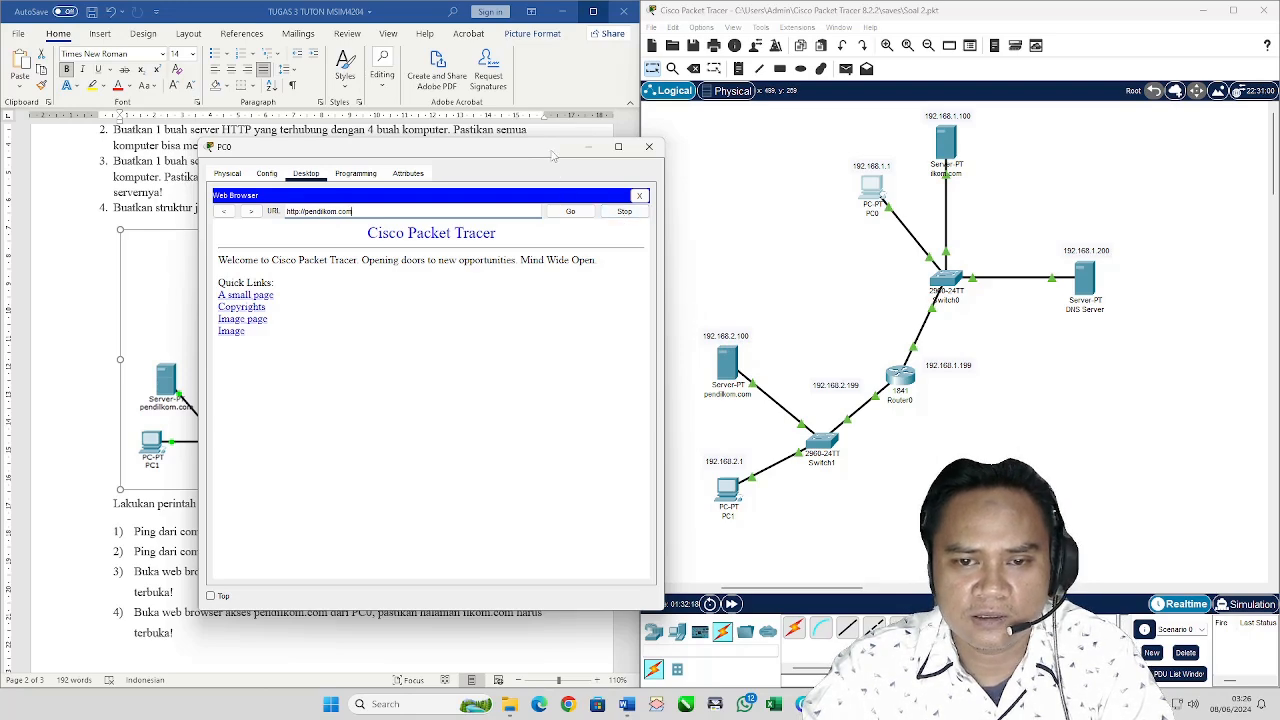
drag(551, 150, 697, 147)
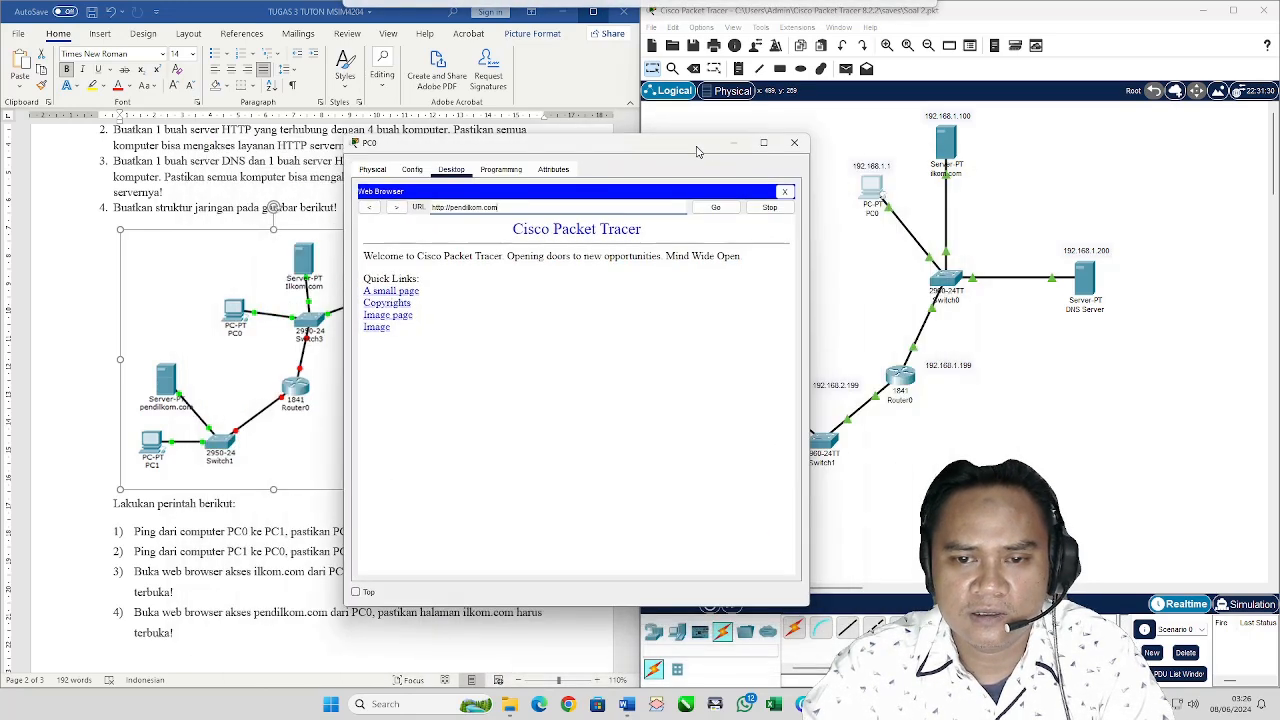
click(794, 143)
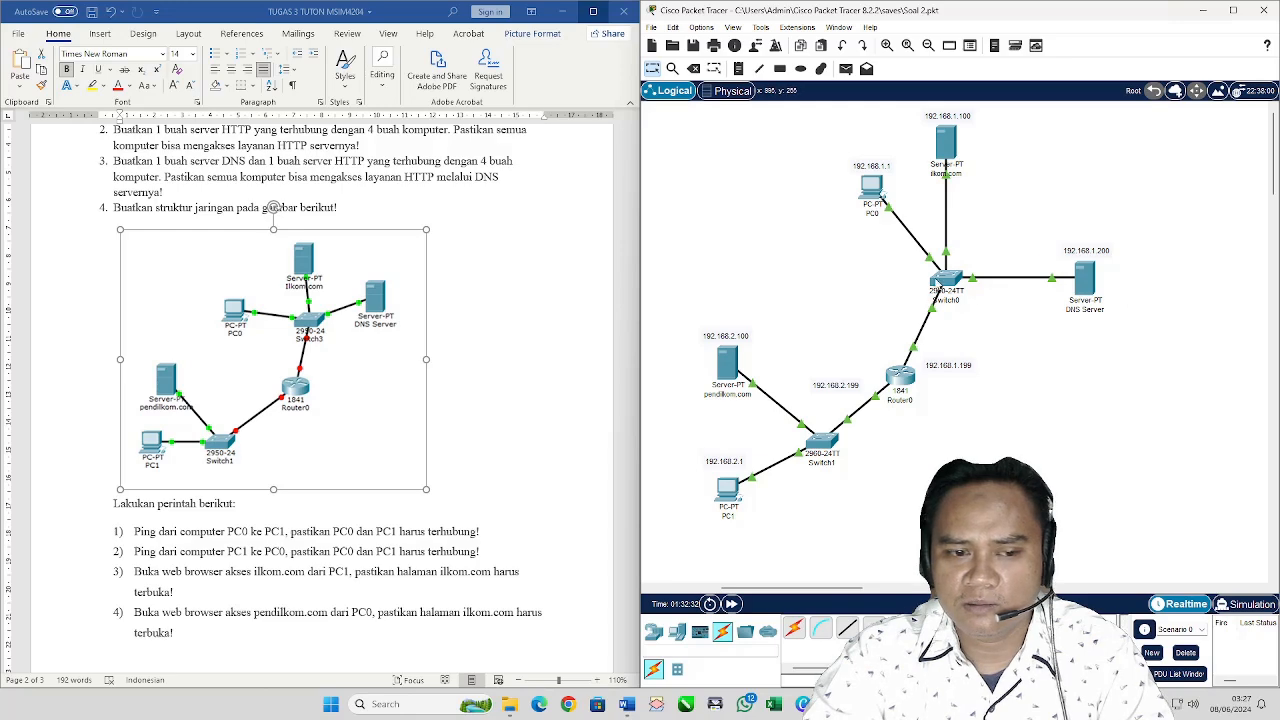
Step: Check the DNS Server's gateway and DNS settings, close its window, and shift PC0 with its address label slightly down and left
click(1090, 283)
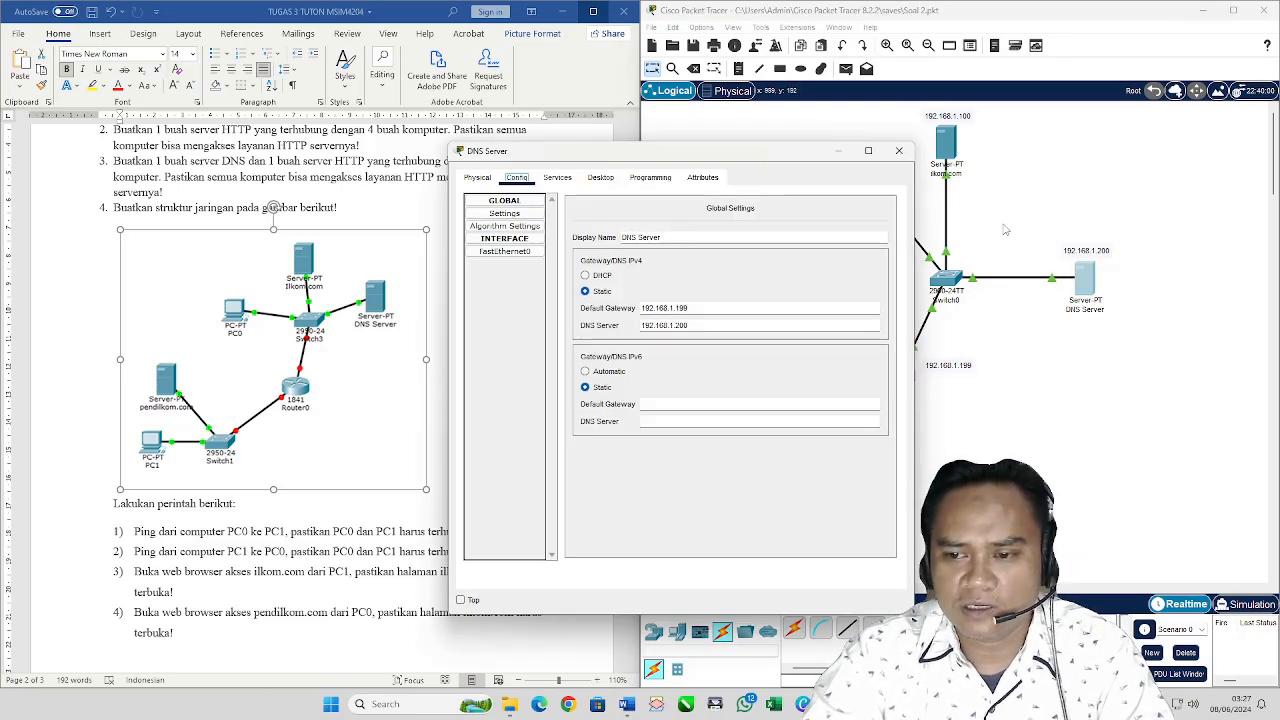
click(899, 151)
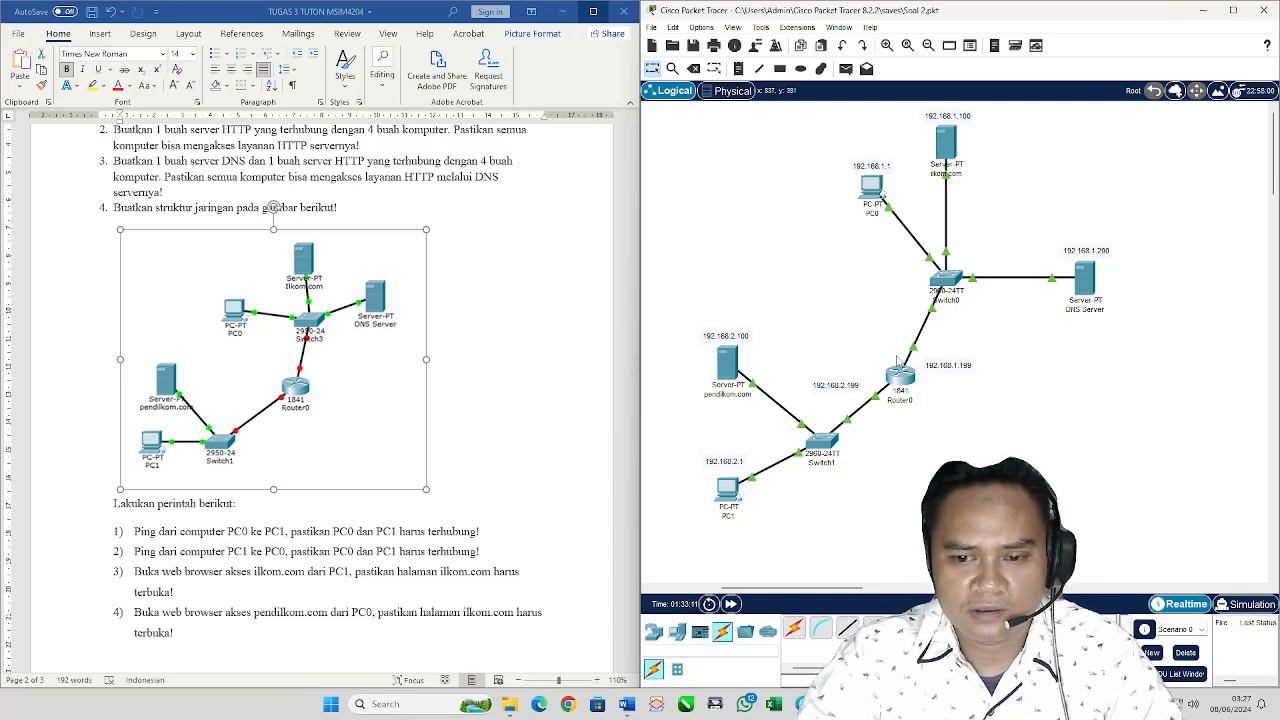
scroll(881, 327, down, 3)
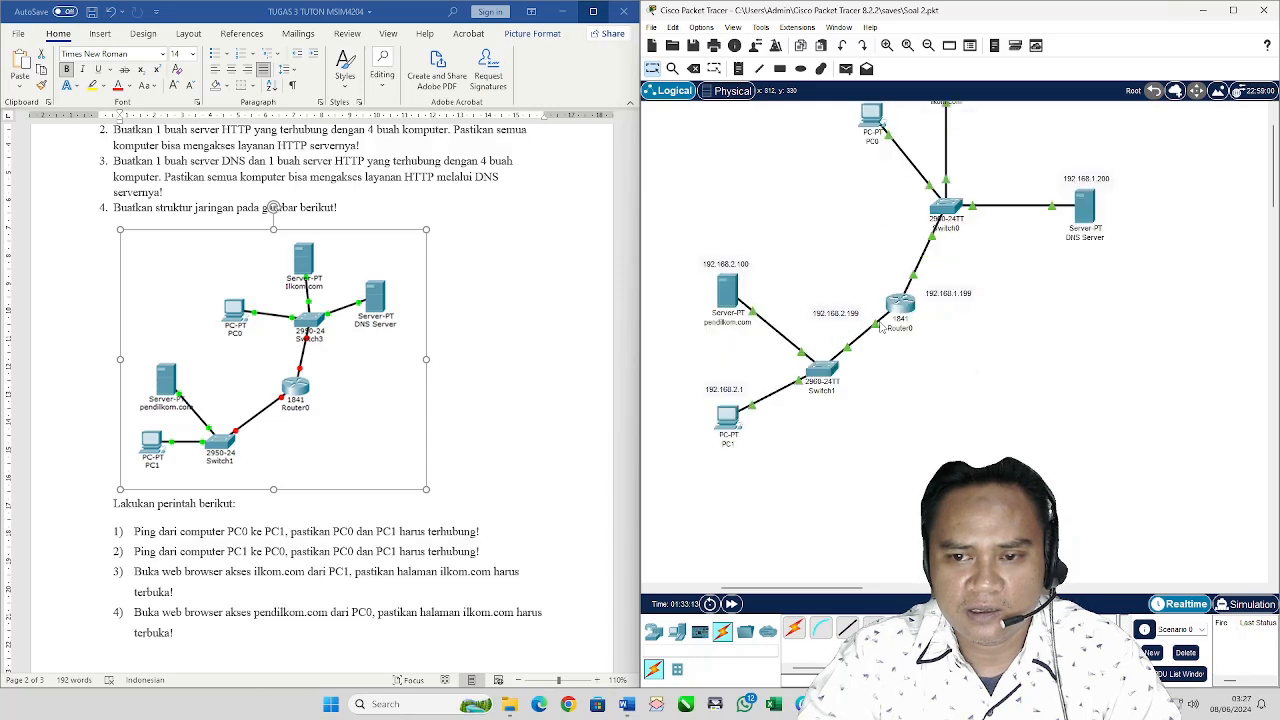
scroll(883, 327, up, 3)
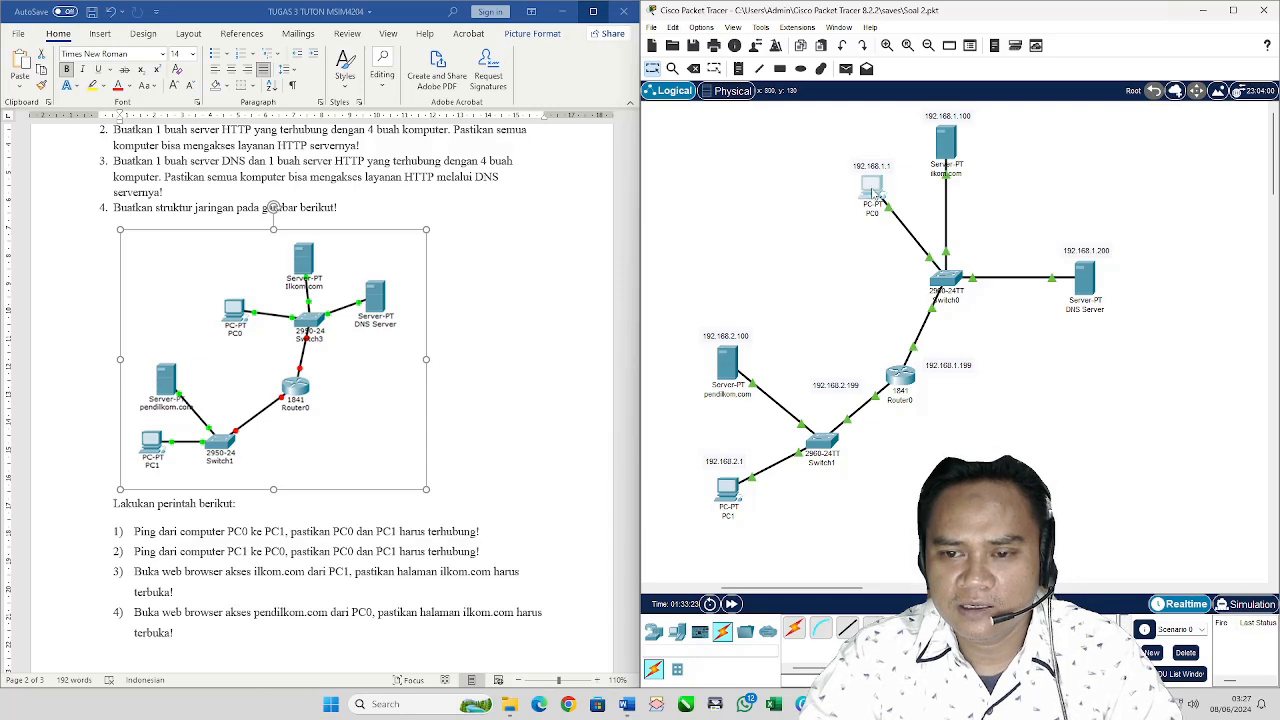
mouse_move(872, 188)
mouse_down()
mouse_move(865, 206)
mouse_move(885, 180)
mouse_move(873, 182)
mouse_up()
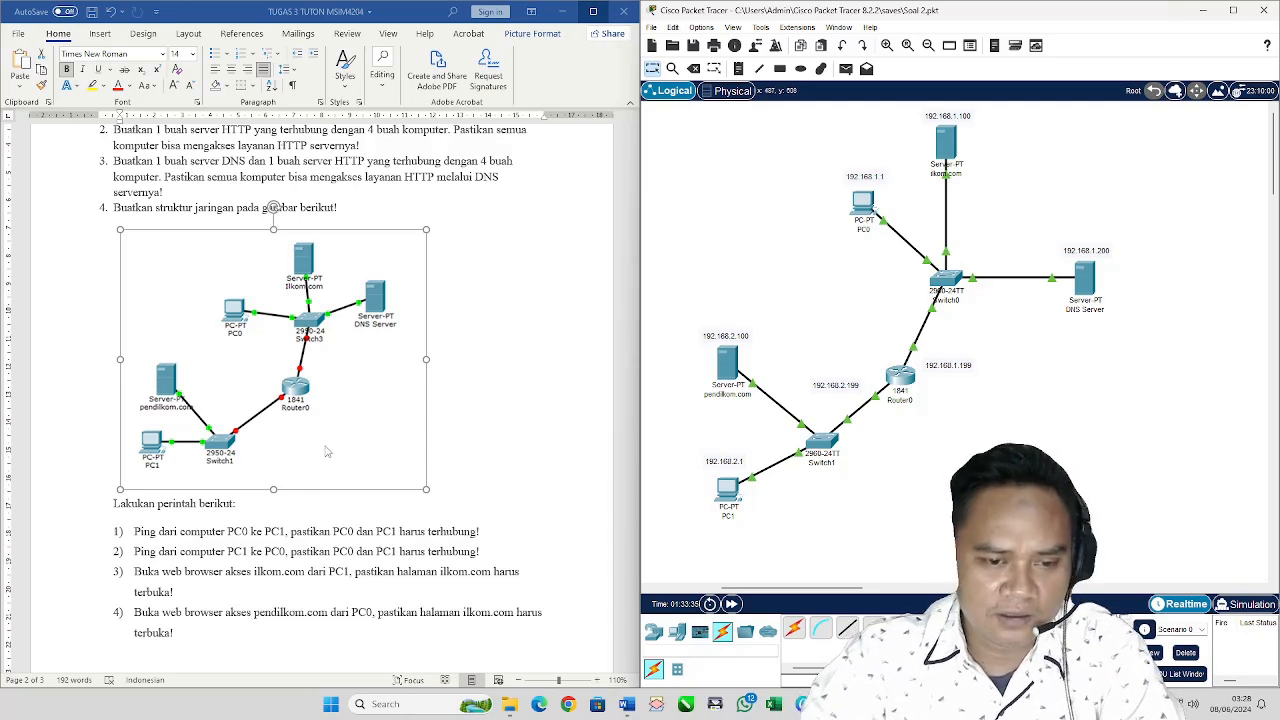
Step: Review the task 4 instructions in Word and on the Tugas.3 assignment page in Chrome, then return to Packet Tracer
scroll(330, 465, down, 4)
scroll(330, 472, up, 3)
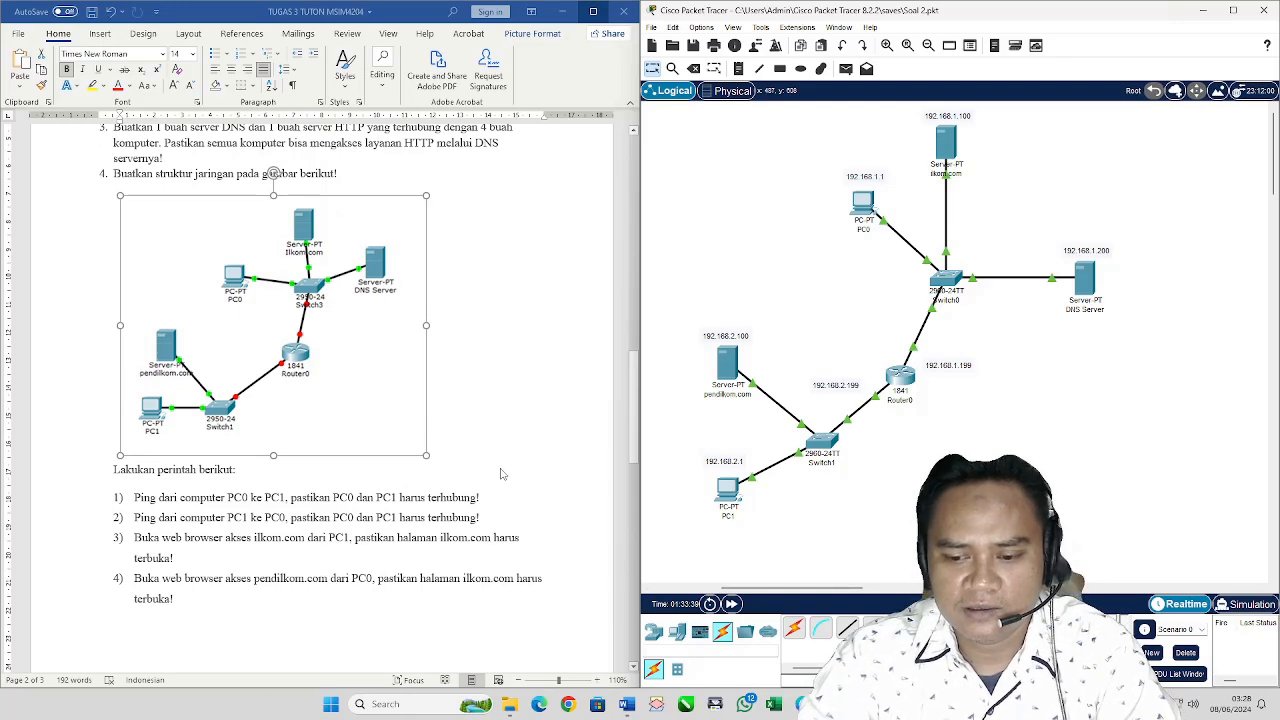
key(alt+Tab)
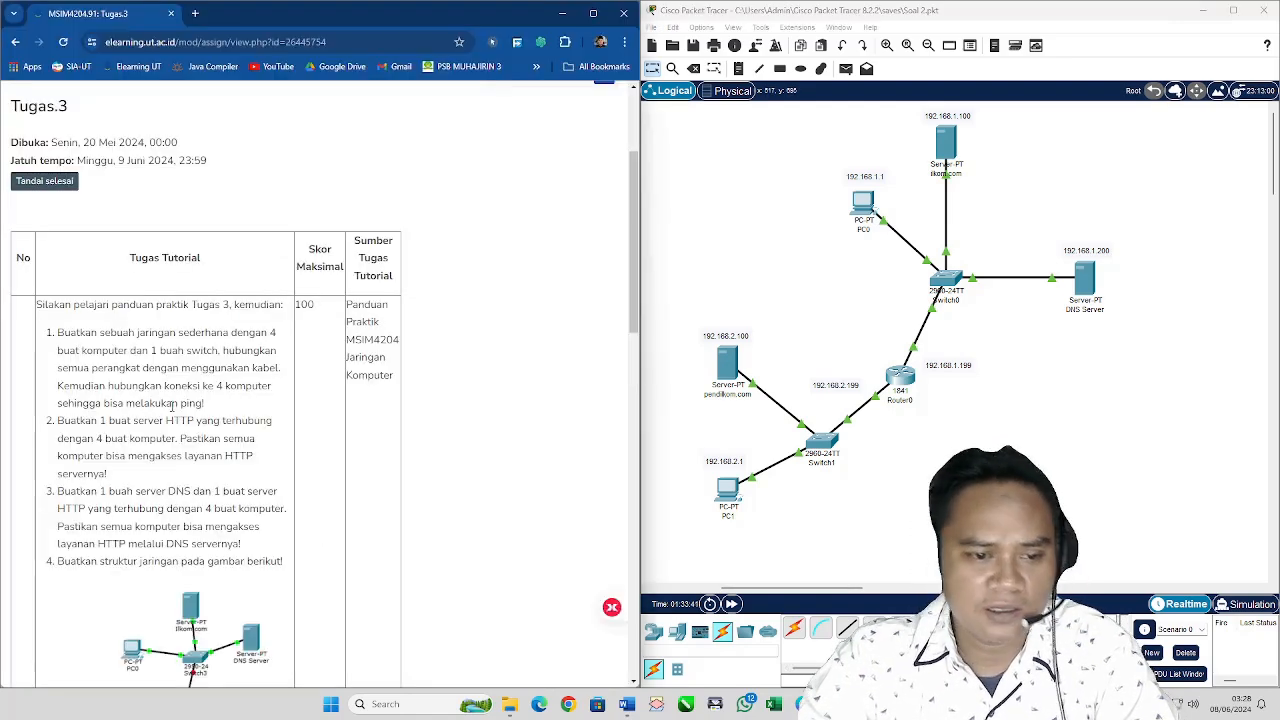
scroll(172, 405, down, 5)
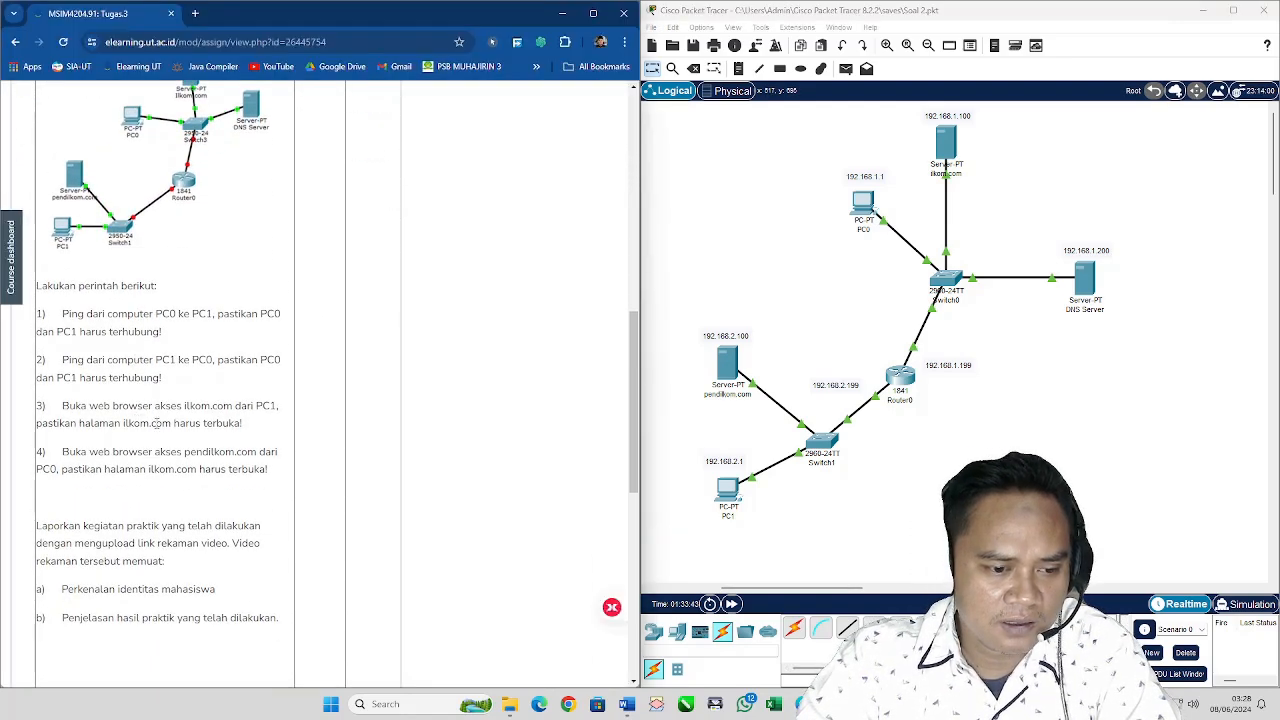
scroll(157, 425, down, 1)
scroll(157, 428, up, 3)
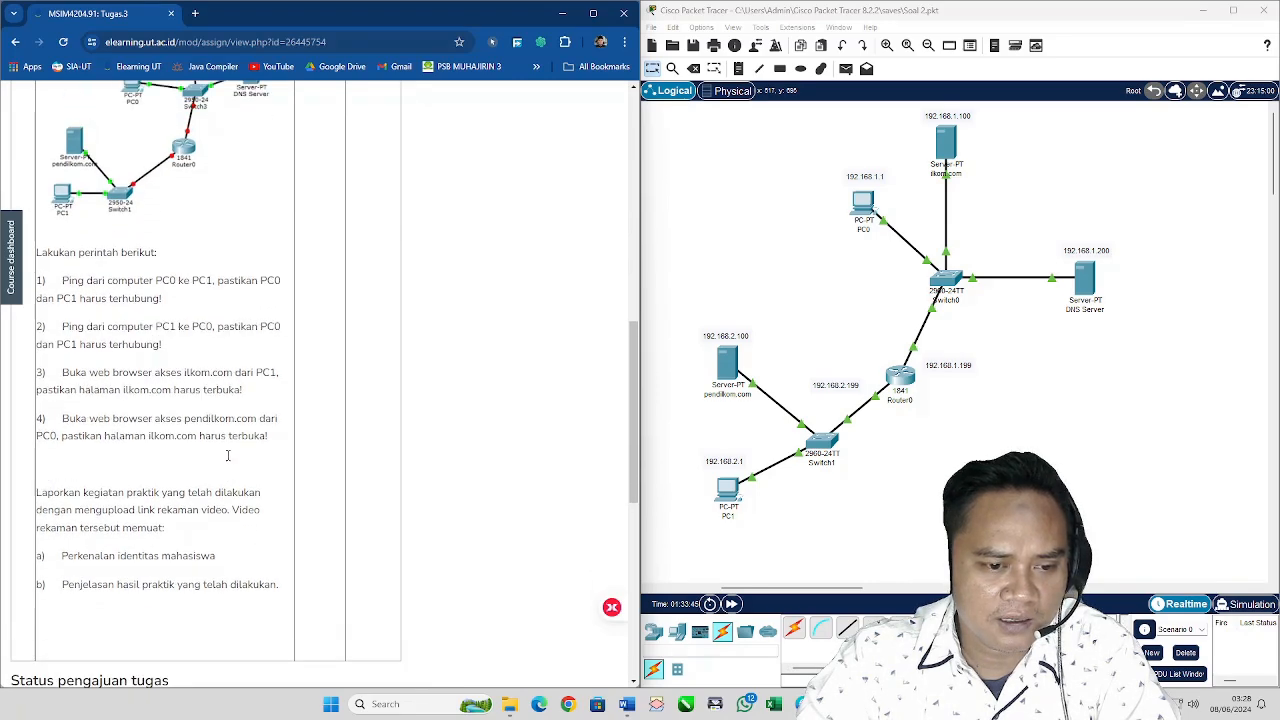
scroll(229, 461, down, 1)
scroll(229, 461, up, 1)
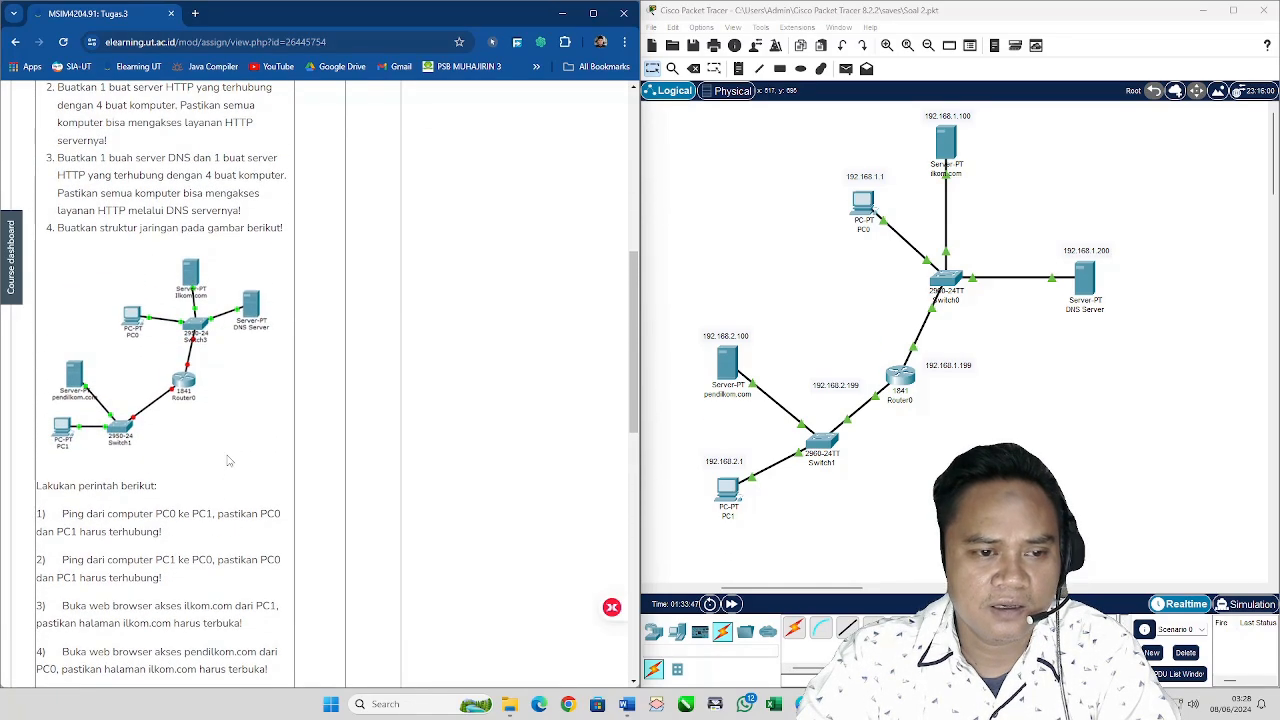
scroll(420, 355, up, 3)
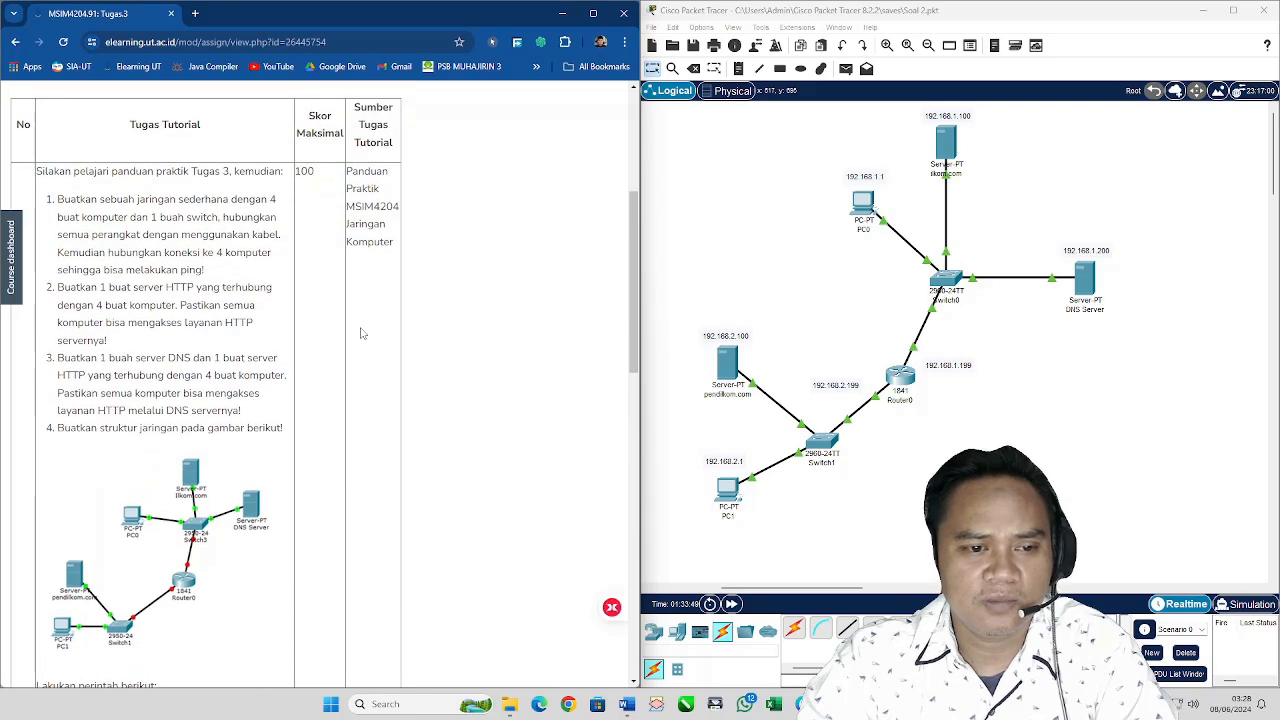
click(990, 432)
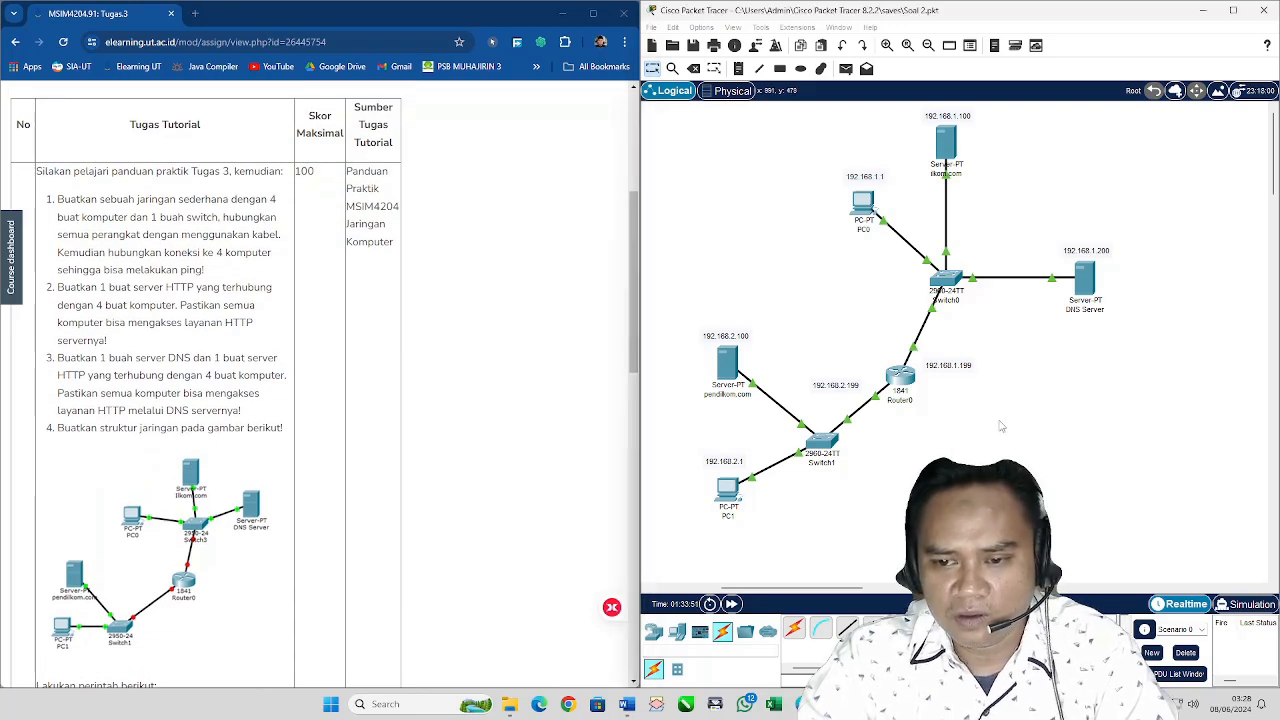